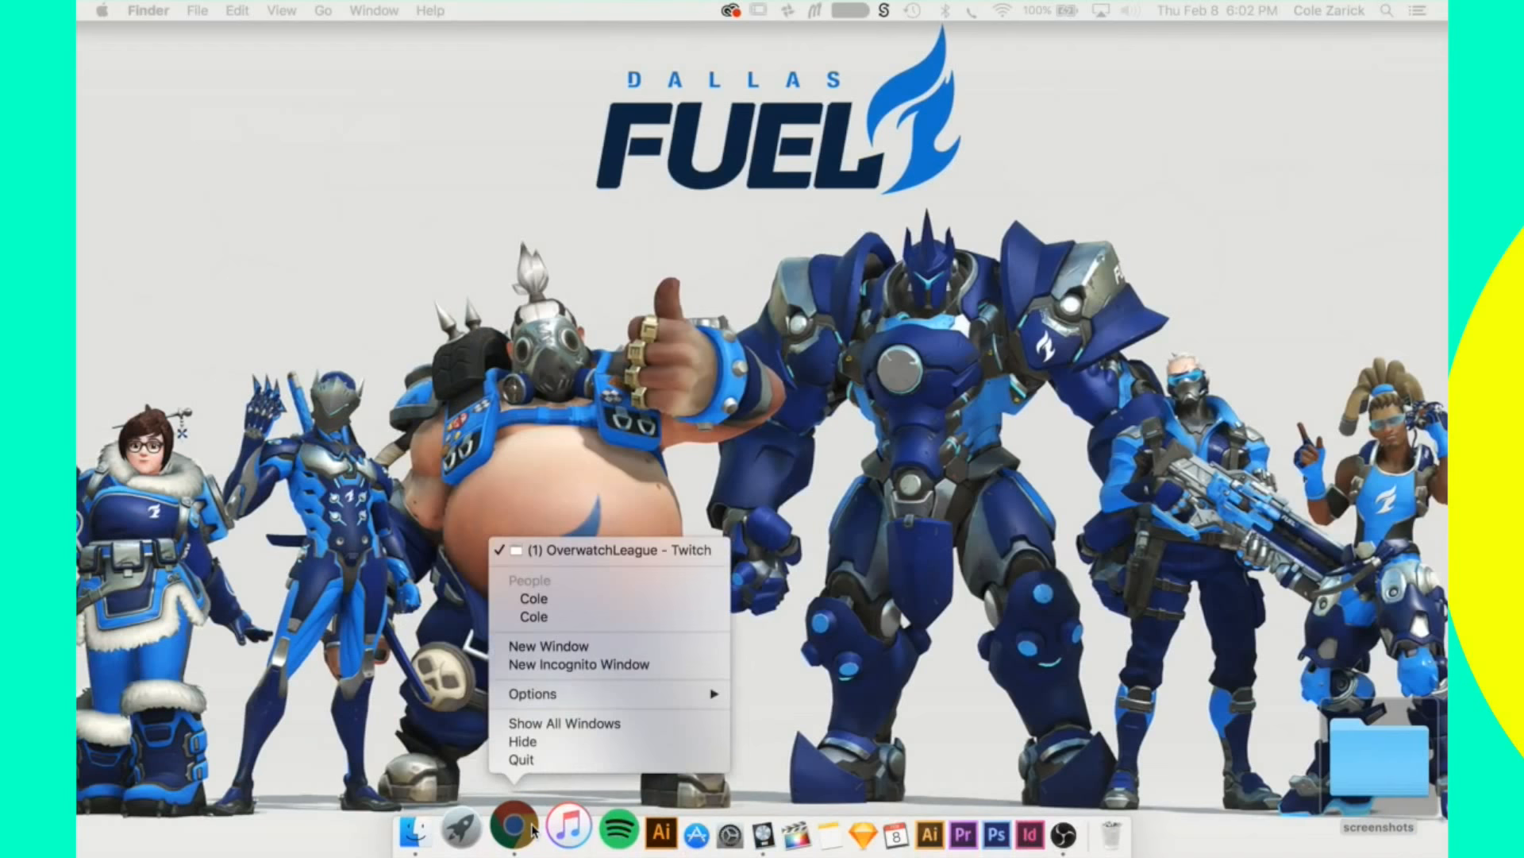
Open YouTube in a new Chrome window and go to the Possible Samples playlist.
left_click(591, 655)
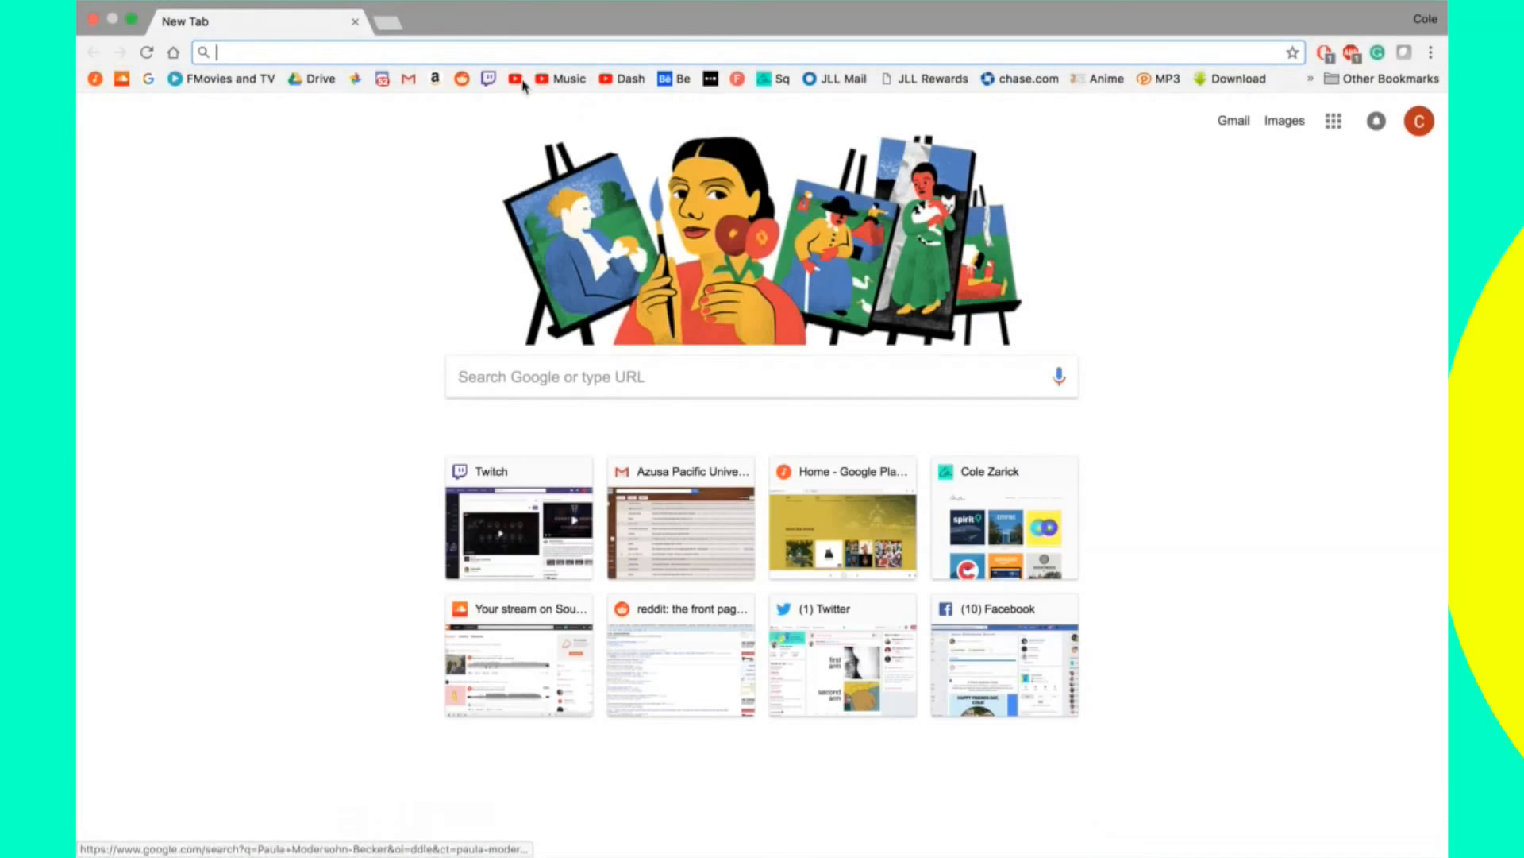
left_click(516, 79)
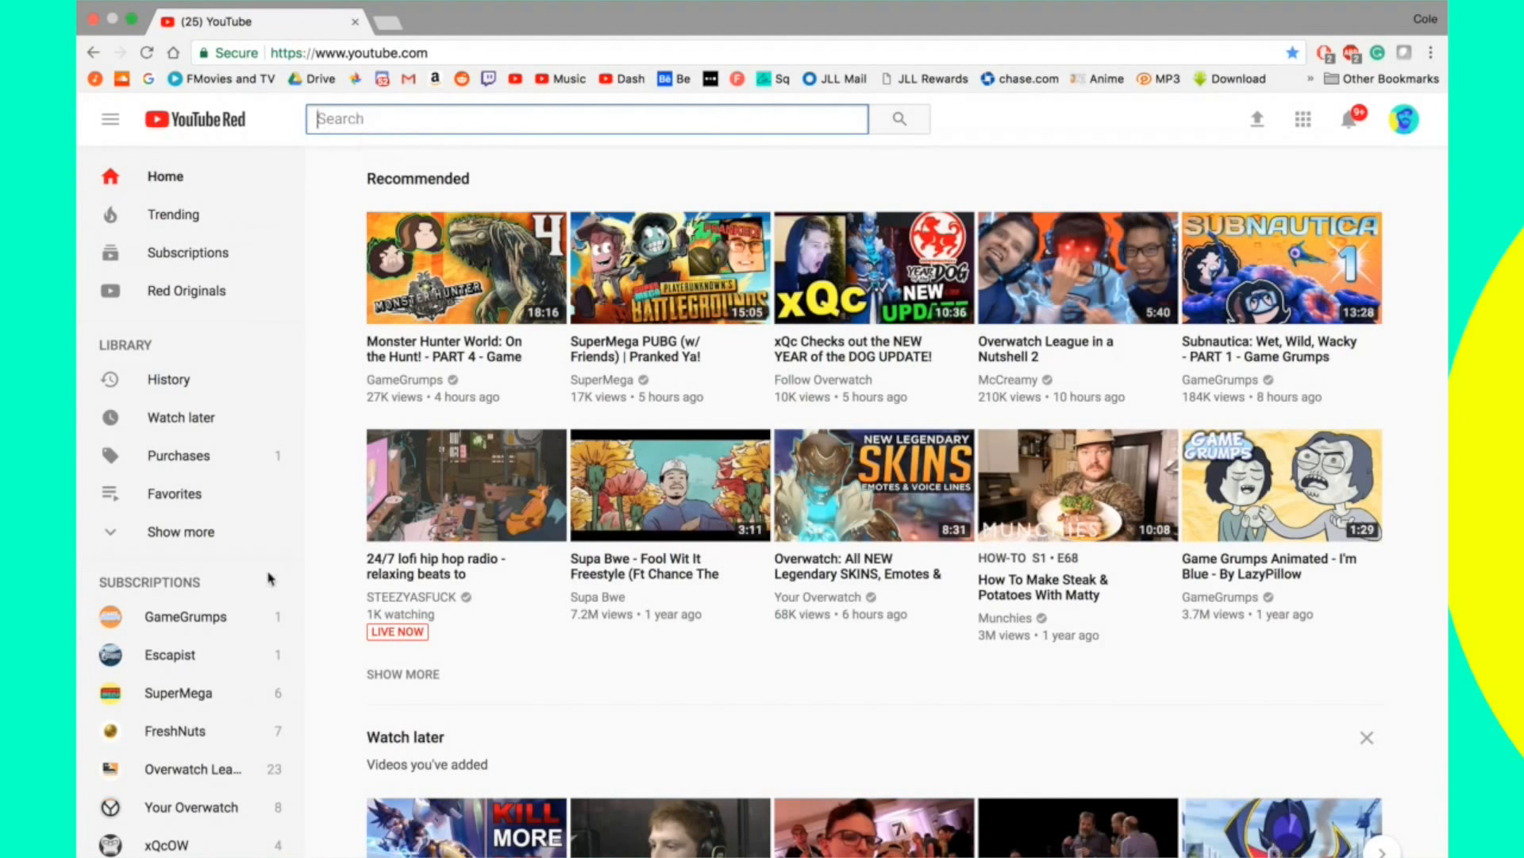
left_click(214, 540)
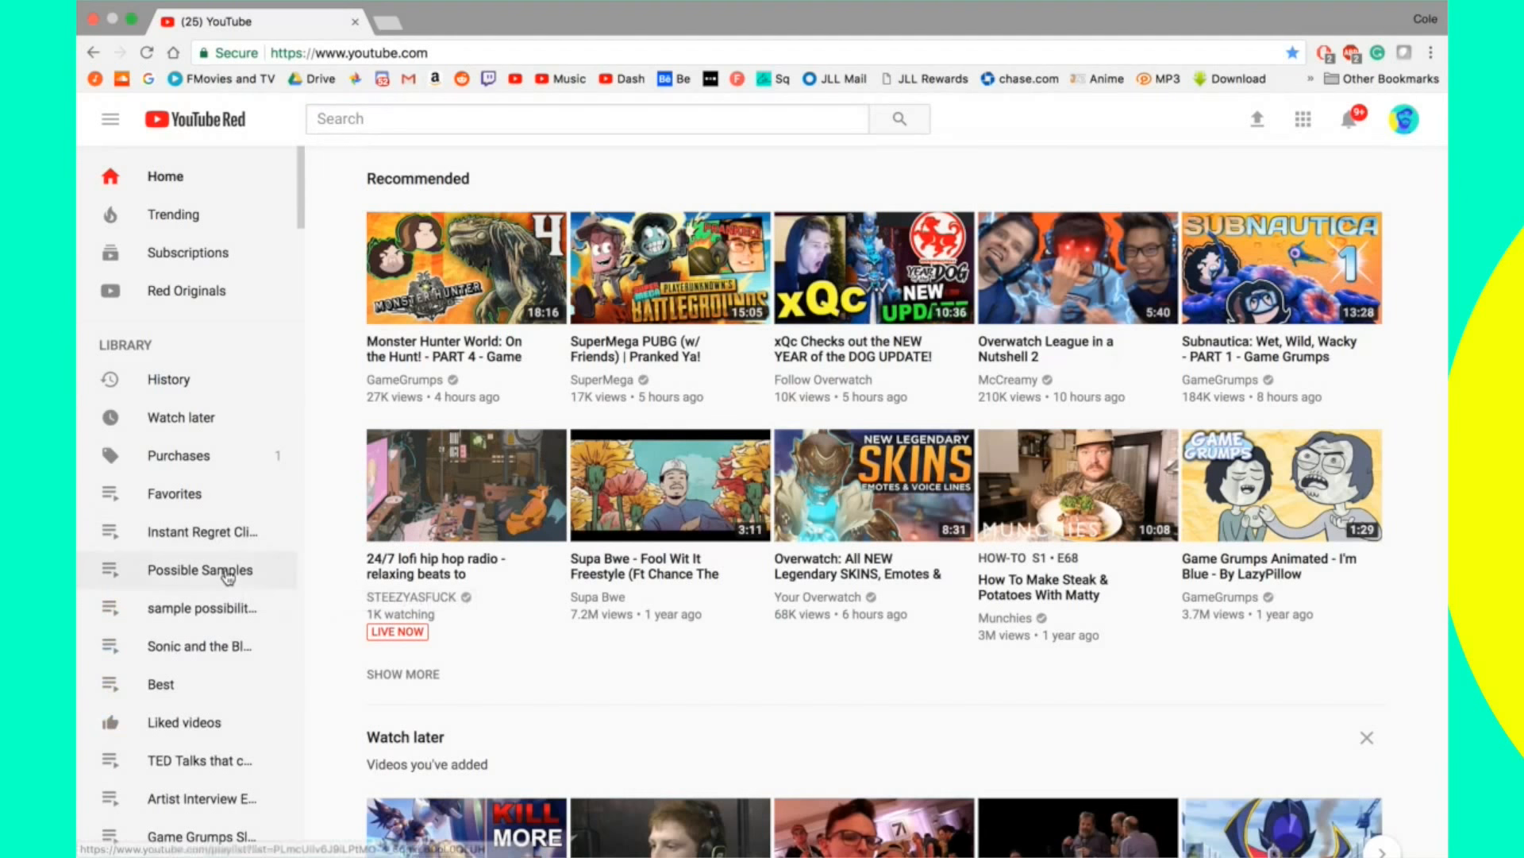
left_click(228, 577)
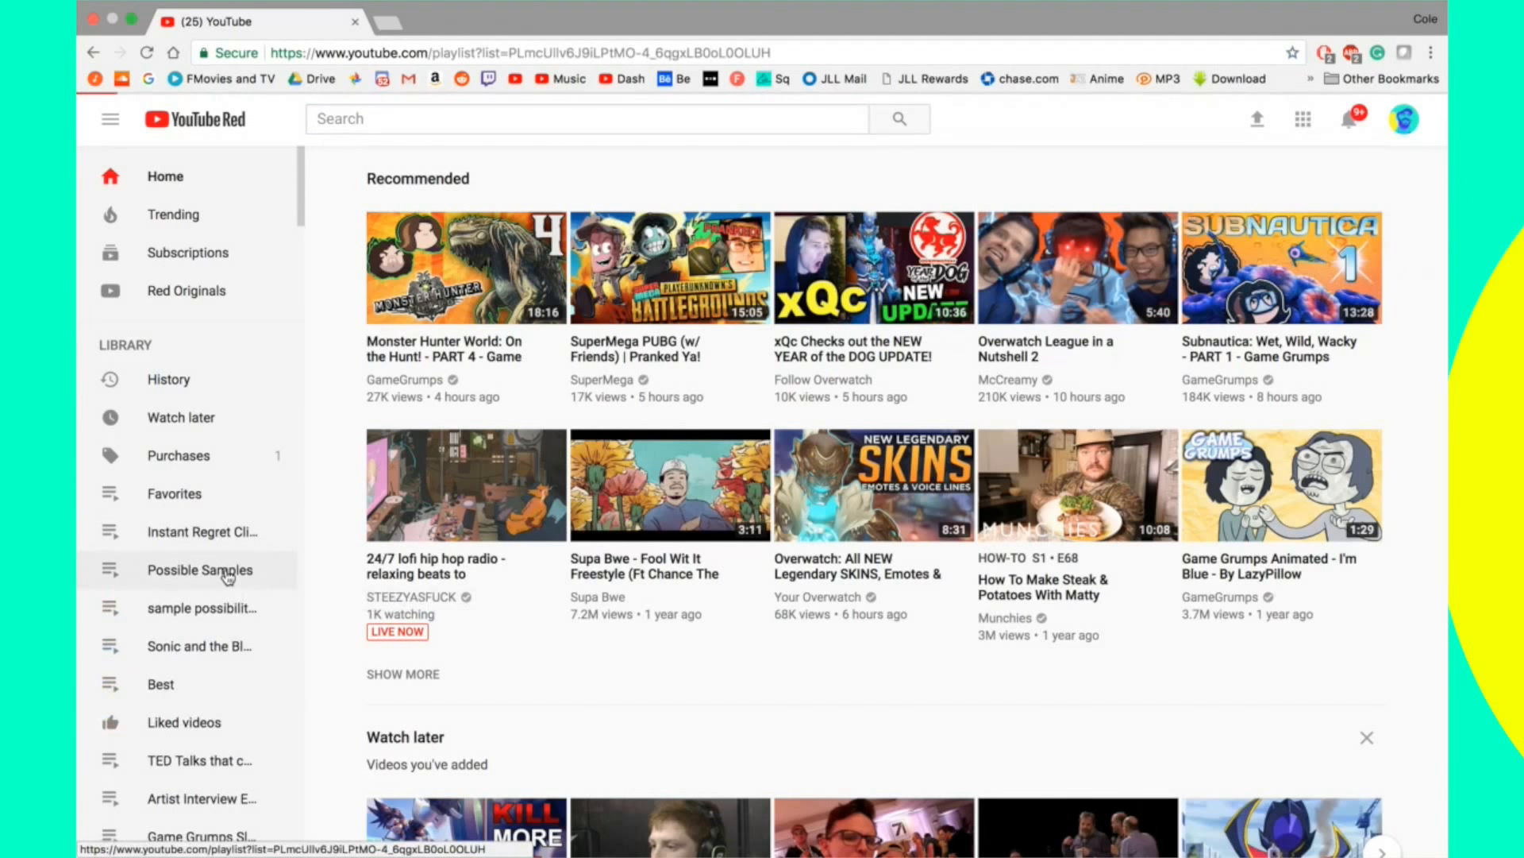
Play the Possible Samples playlist, pause its first video and look through the listed tracks.
left_click(515, 307)
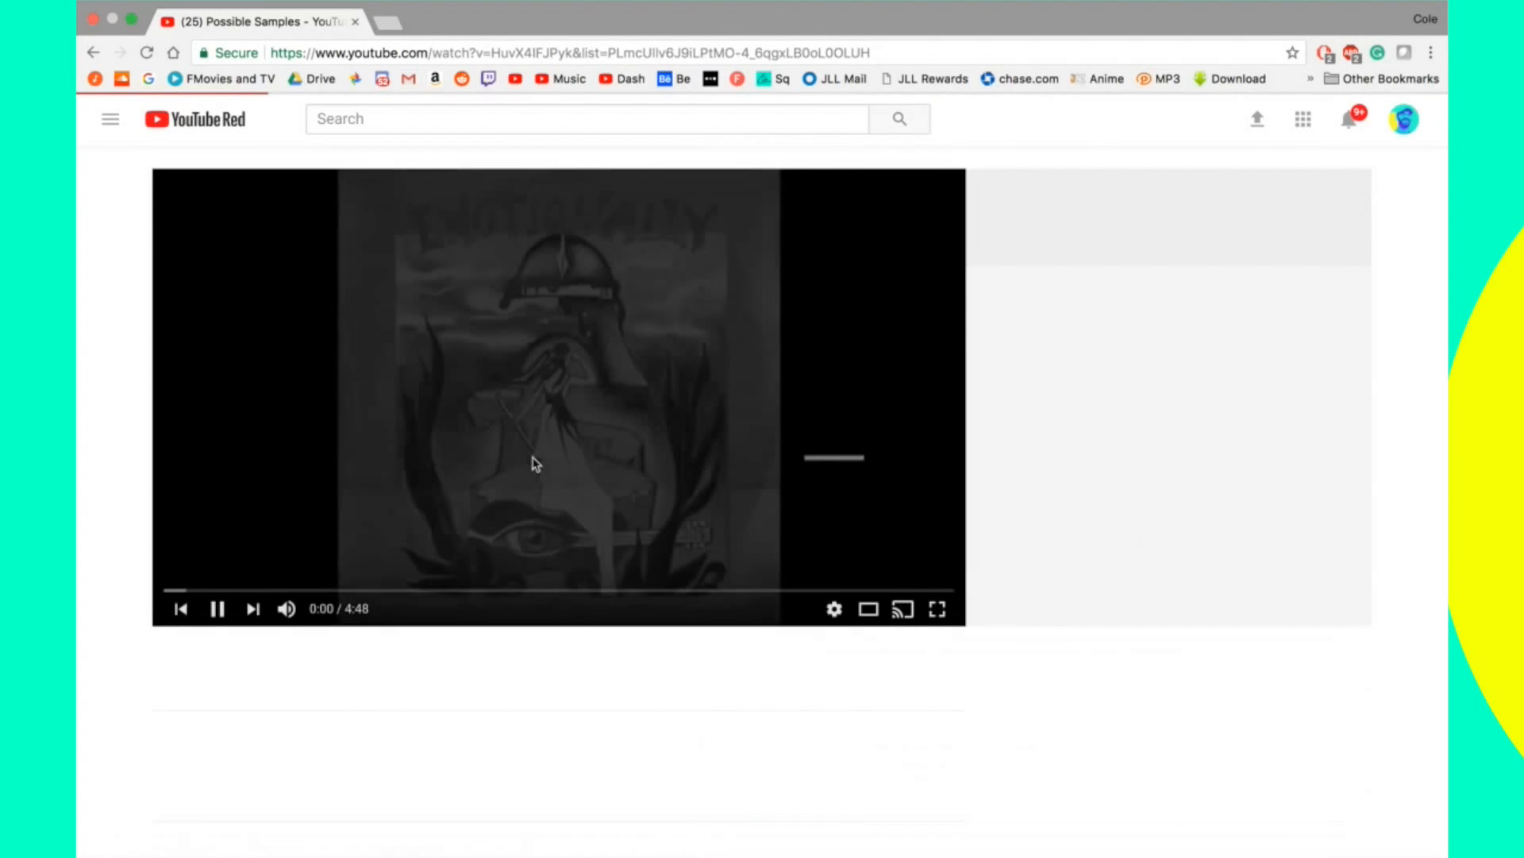
left_click(536, 464)
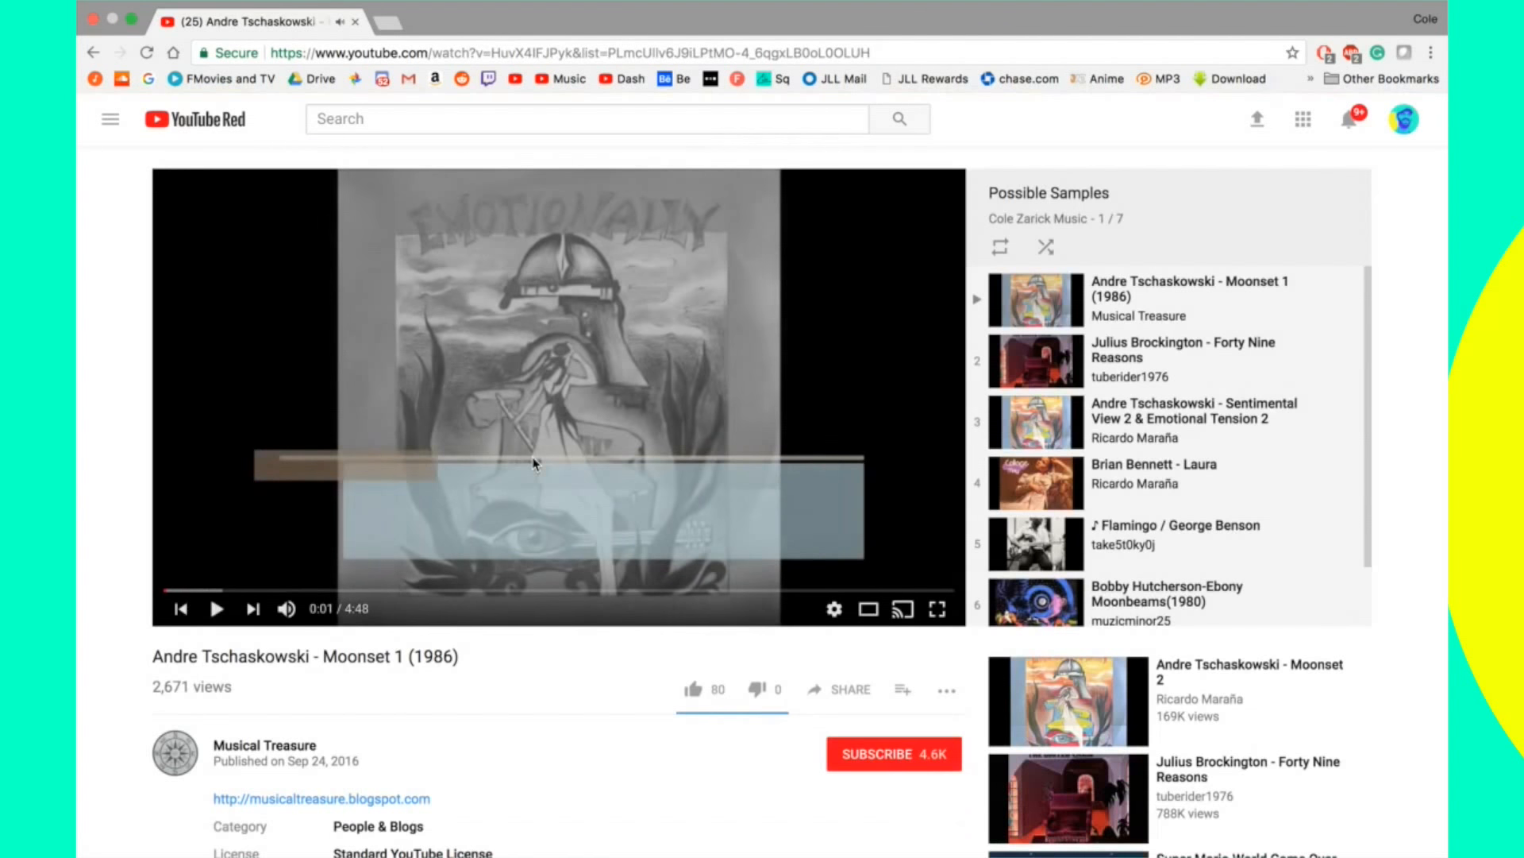
scroll(1211, 459, "down", 2)
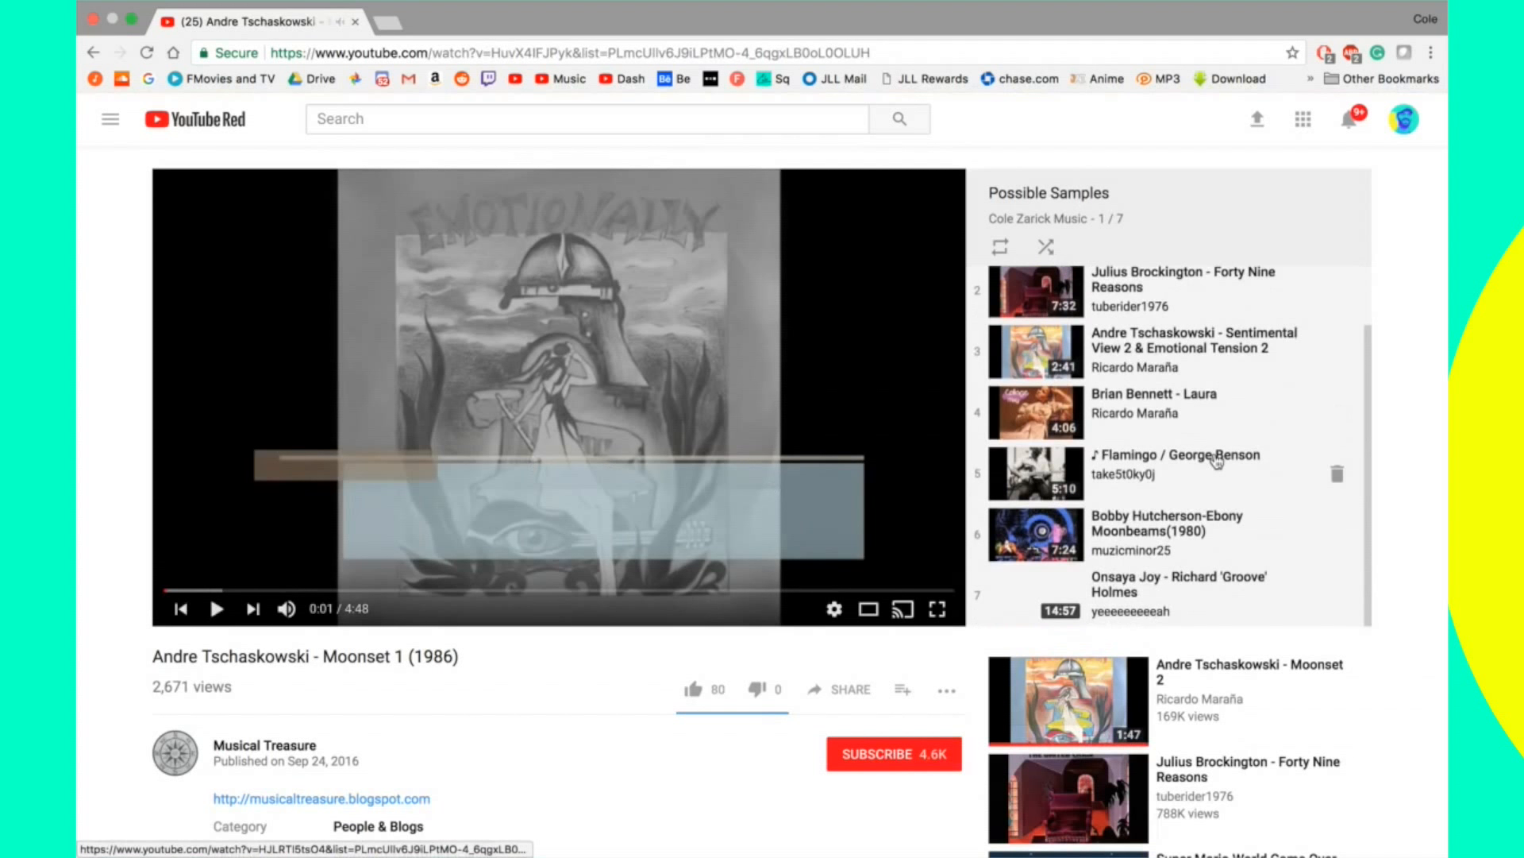
scroll(1189, 530, "down", 3)
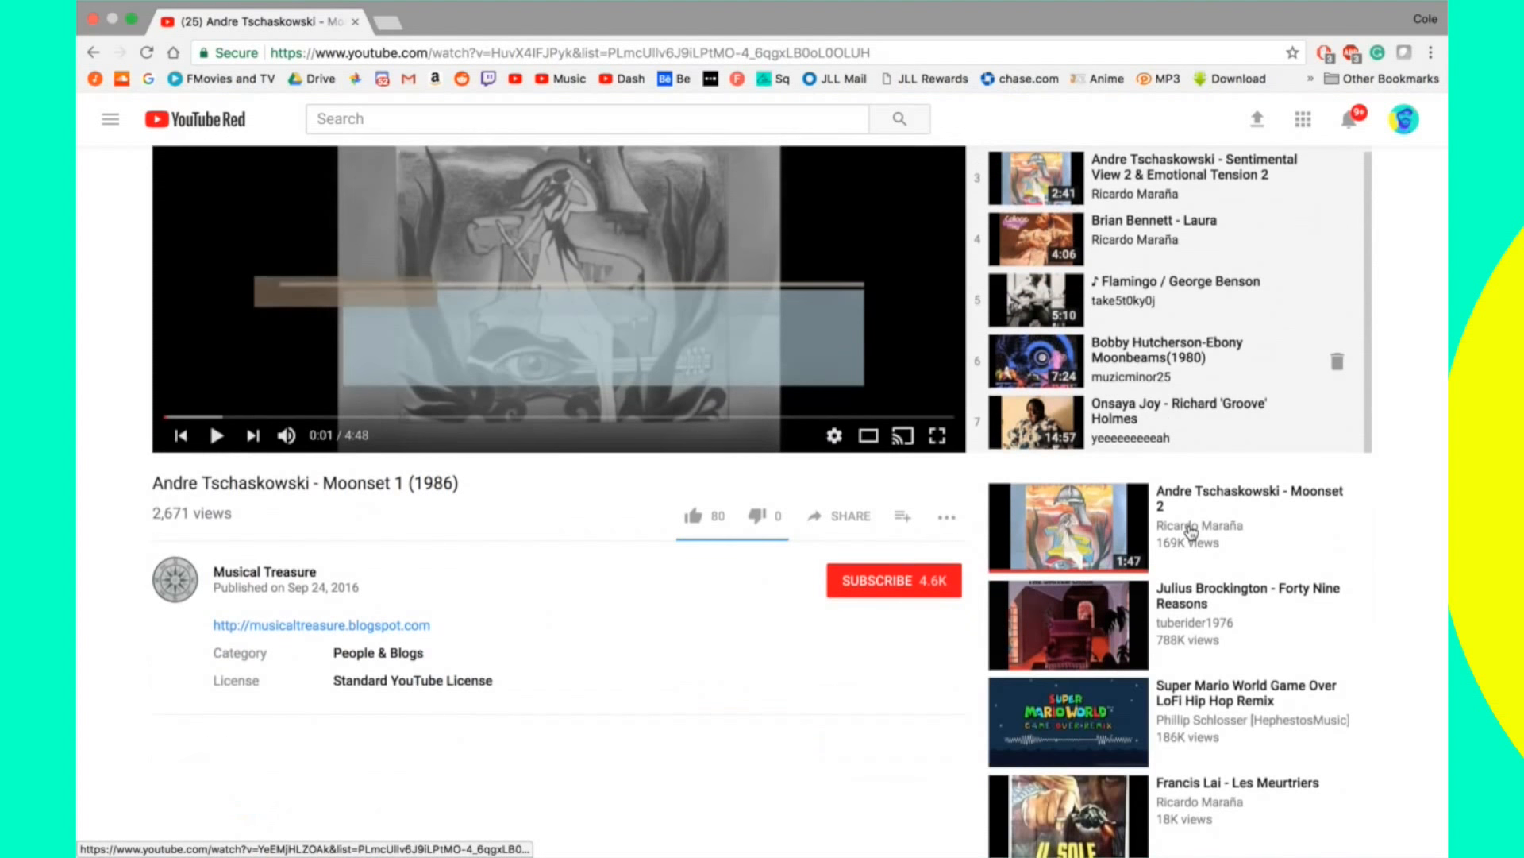
scroll(1324, 339, "up", 2)
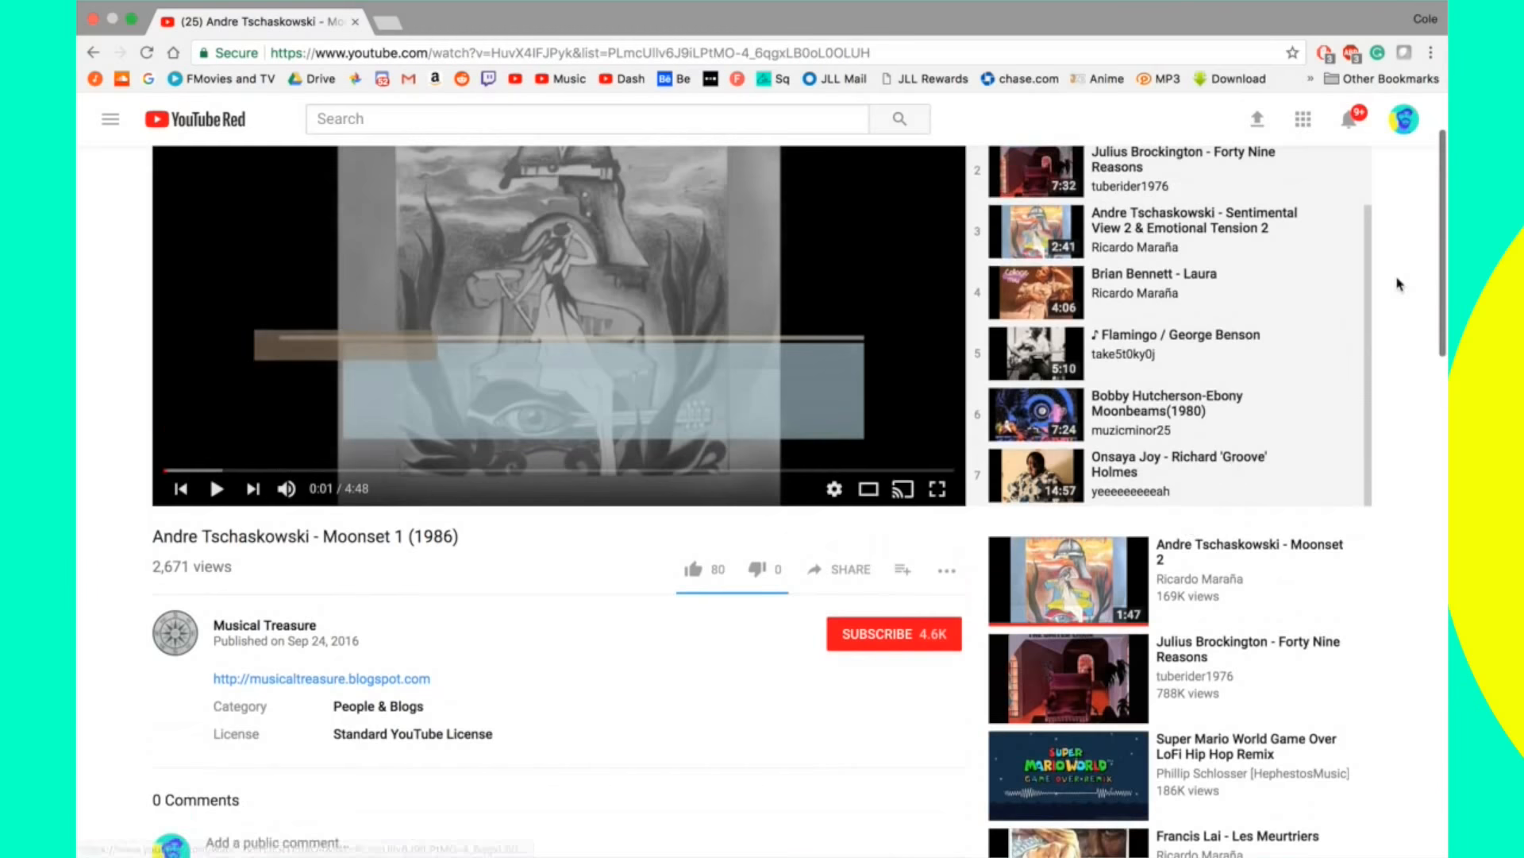
scroll(1399, 283, "up", 2)
scroll(1065, 471, "down", 2)
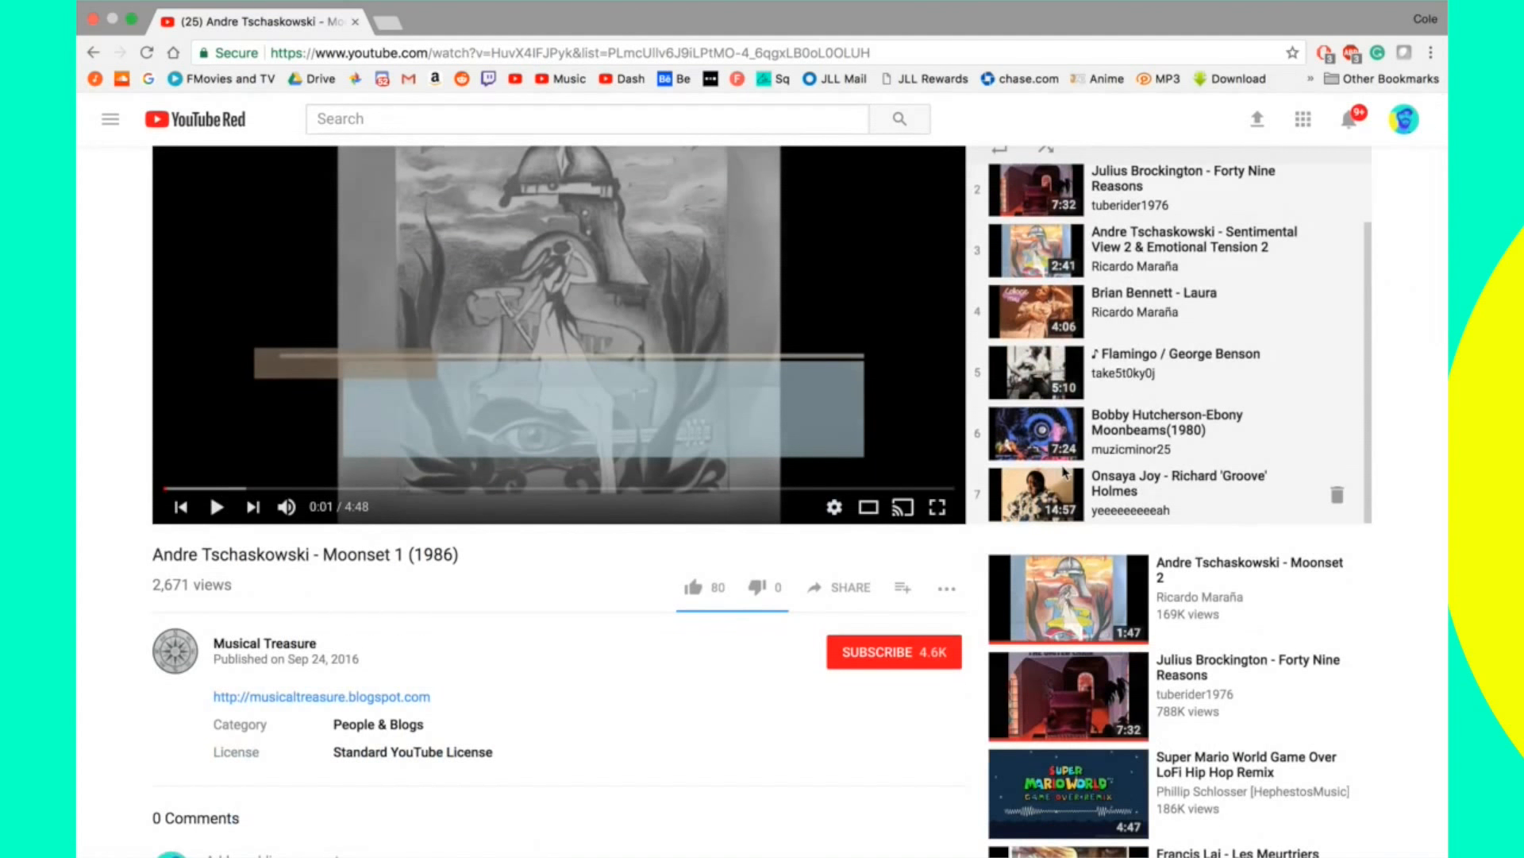
Resume the Moonset 1 video and copy its web address.
left_click(505, 322)
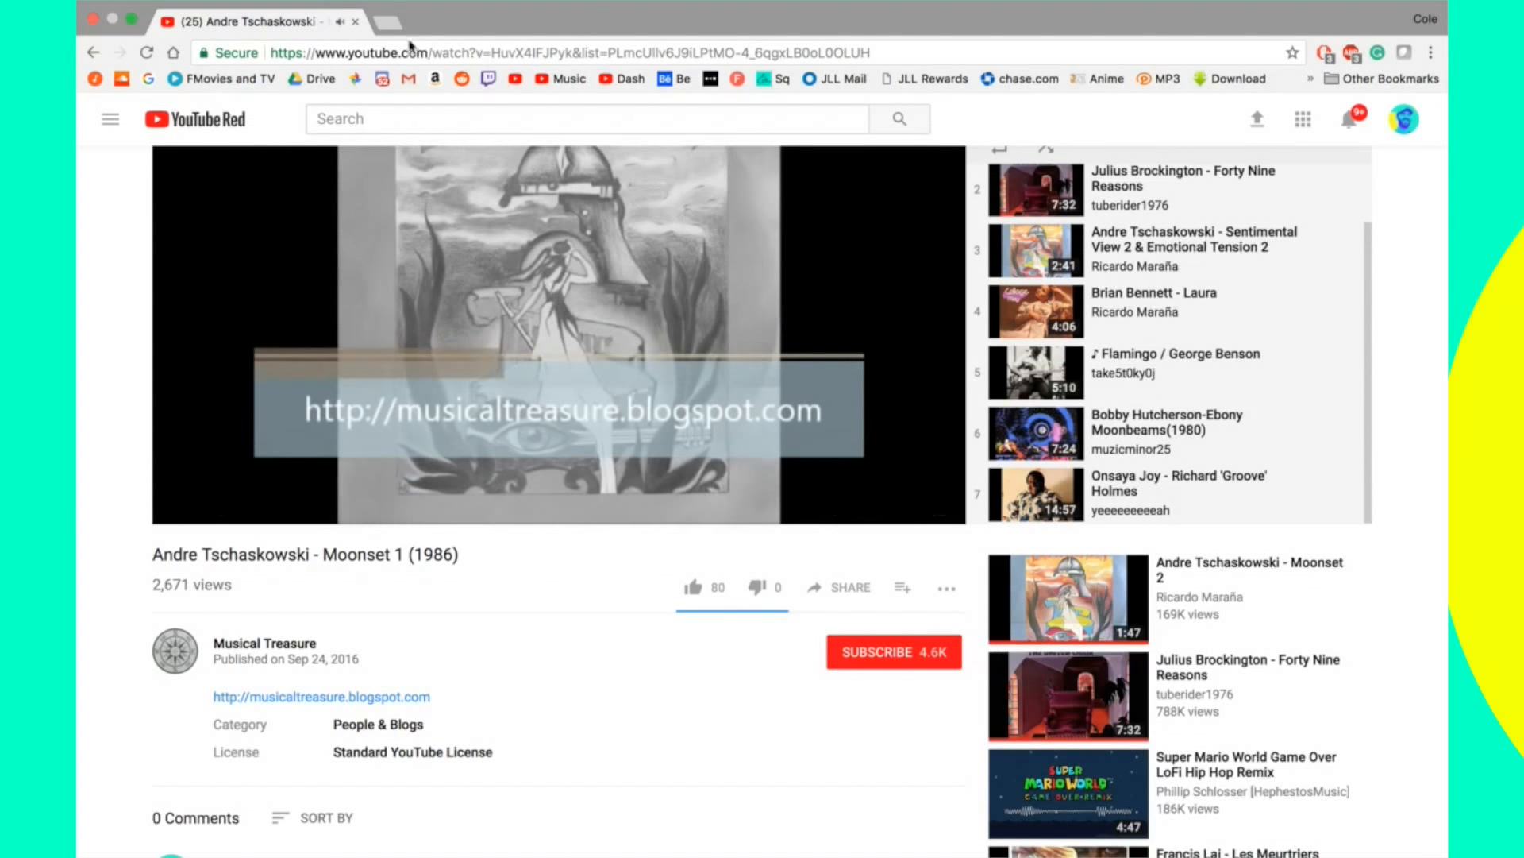
left_click(404, 51)
key("super+c")
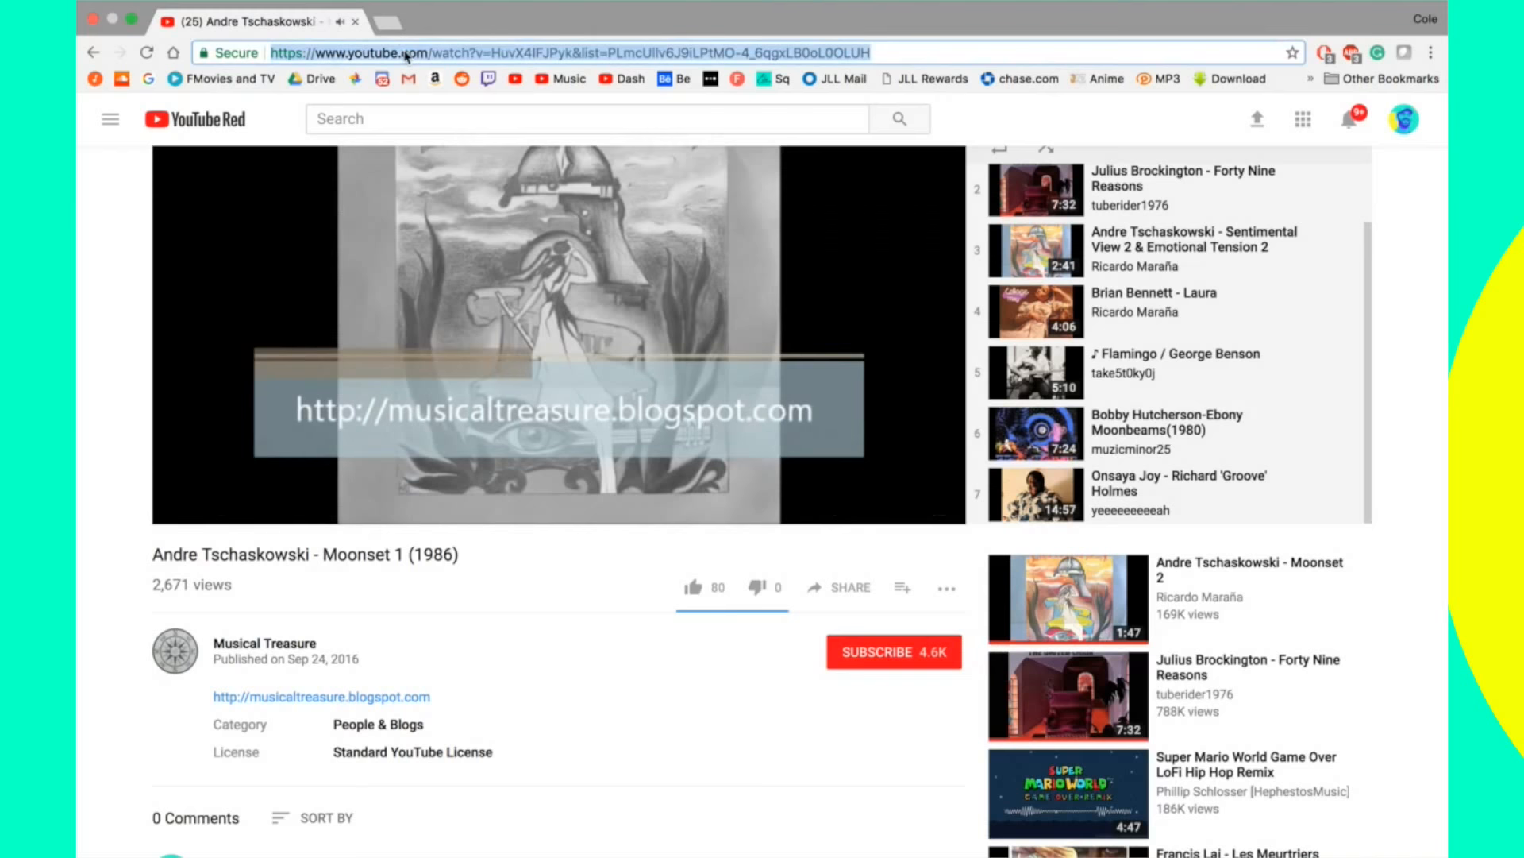
Search Google for "youtube to mp3" in a new tab.
left_click(397, 29)
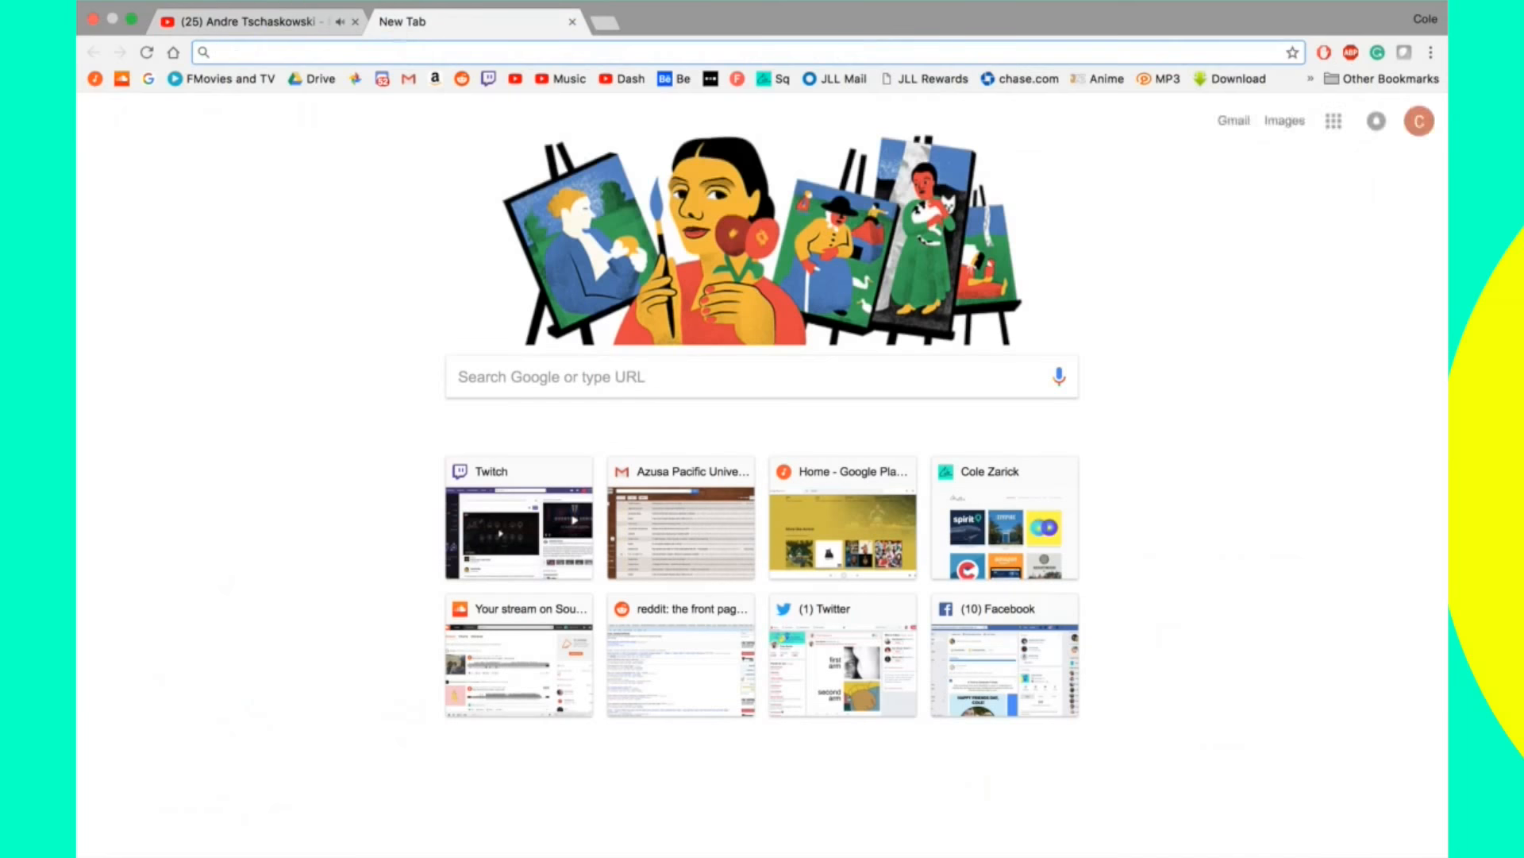
type("youtube.com")
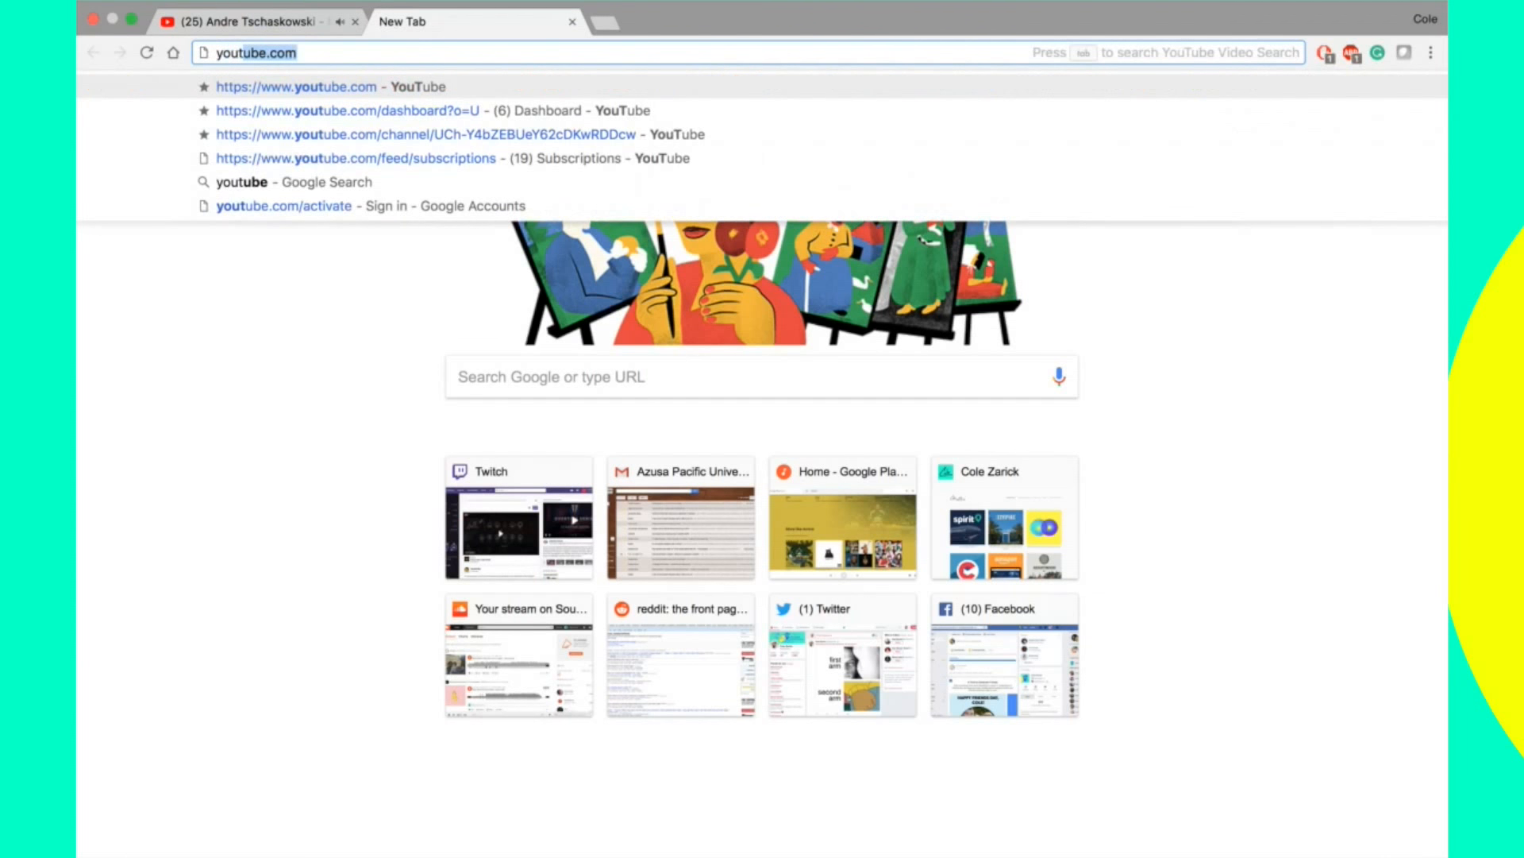
key("Down")
key("Down")
key("Down")
key("Down")
type("to m")
key("BackSpace")
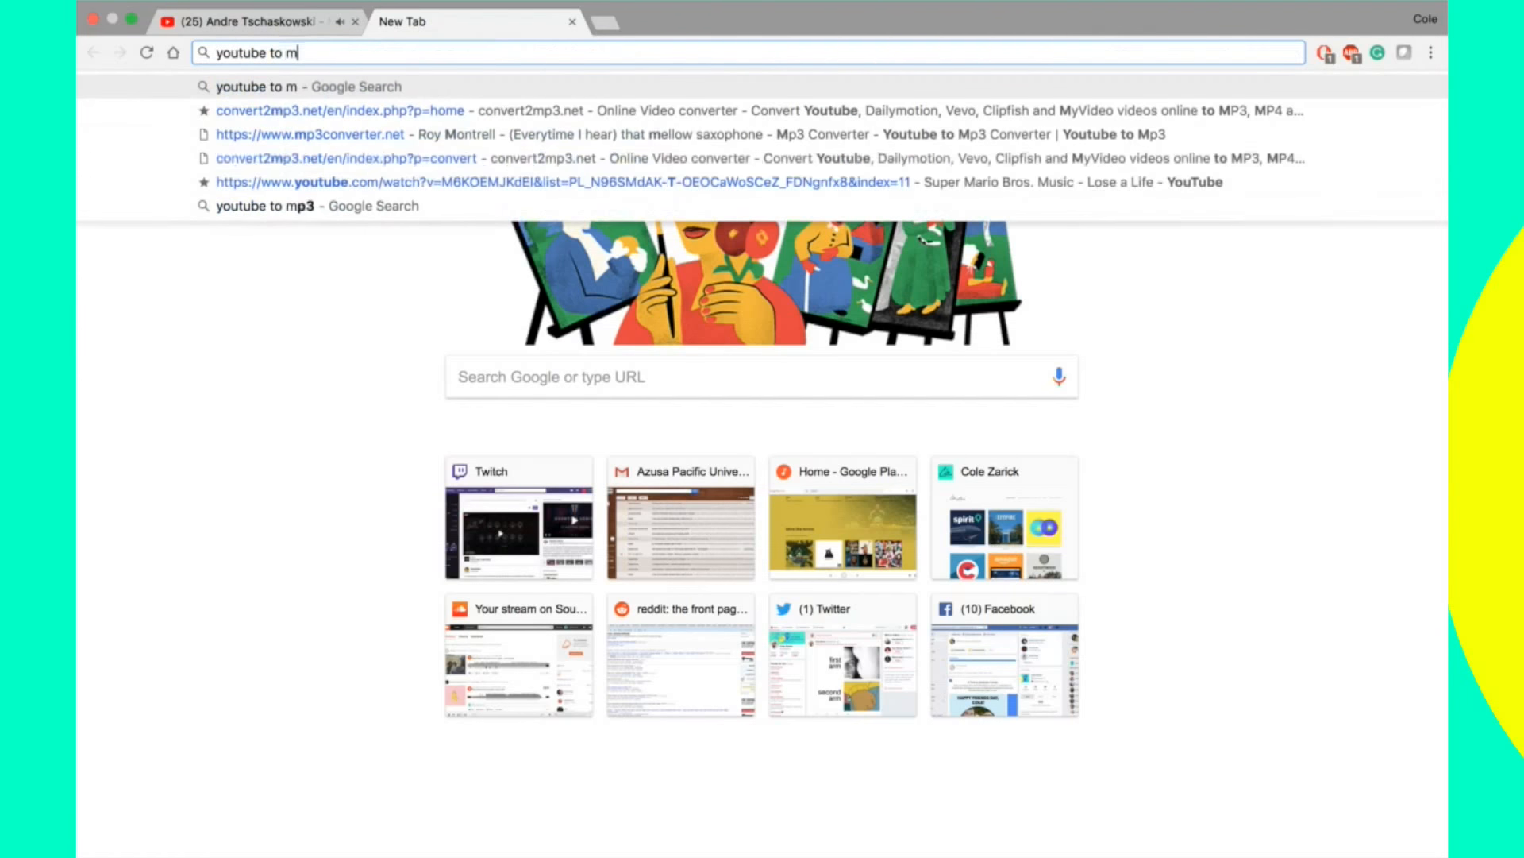
type("p")
key("Down")
key("Down")
key("Down")
key("Down")
key("Down")
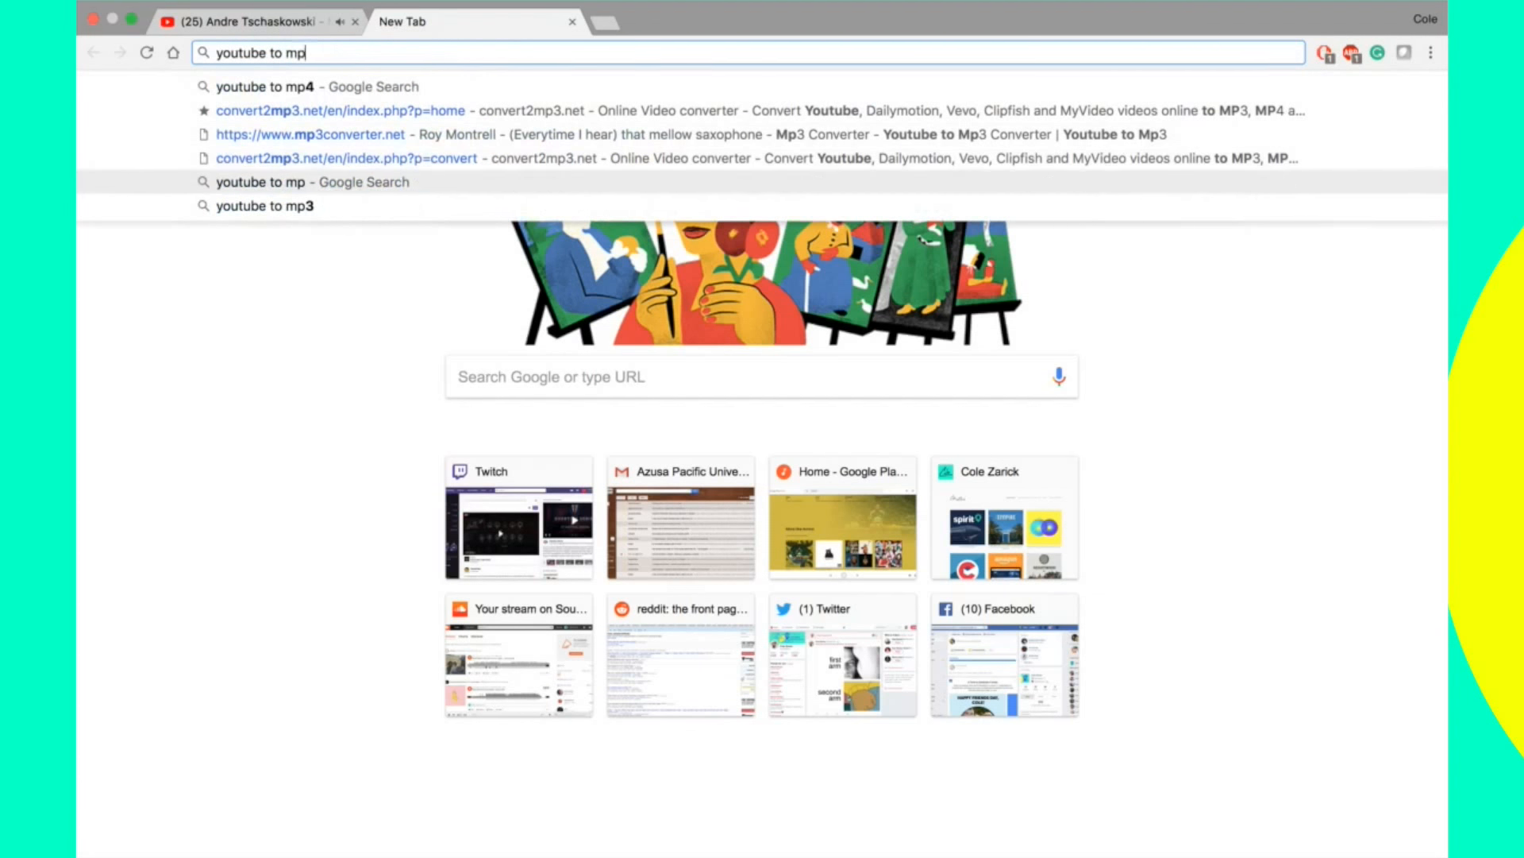
key("Return")
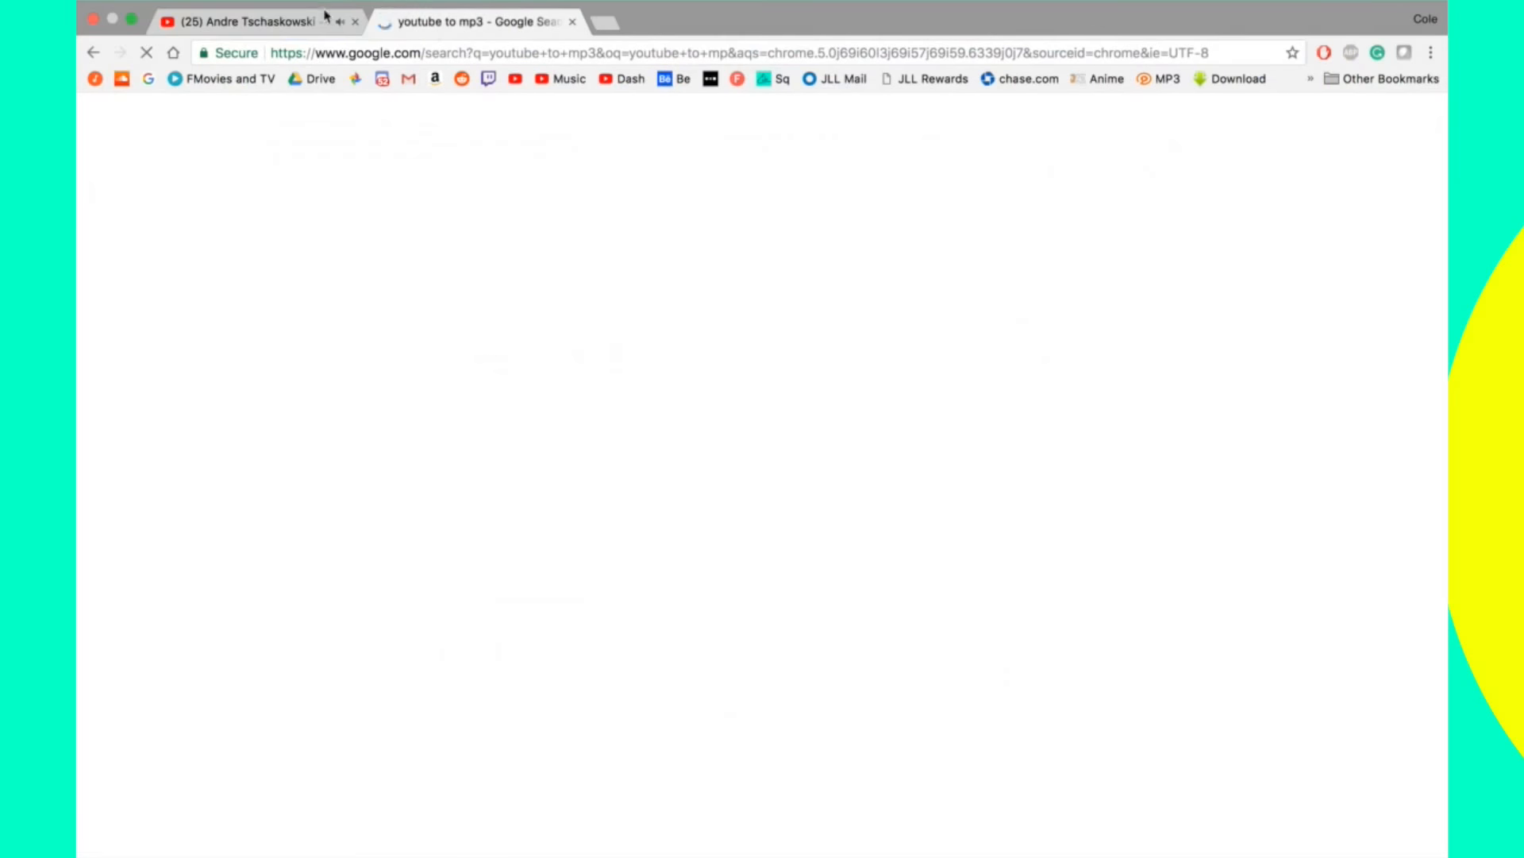
Pause the Moonset 1 video in its YouTube tab and return to the search results.
left_click(317, 23)
left_click(450, 26)
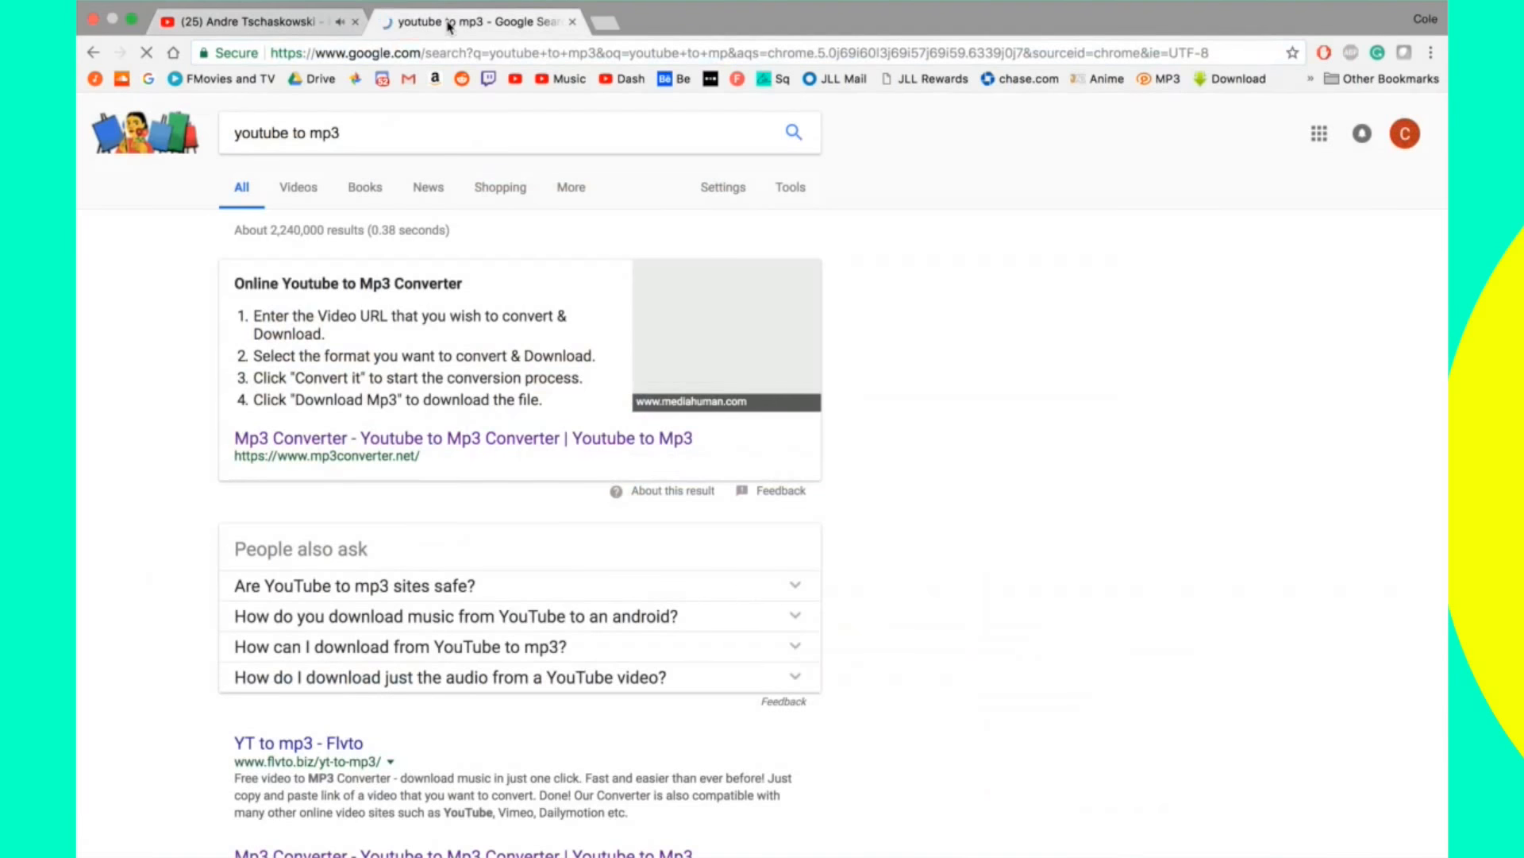
left_click(262, 21)
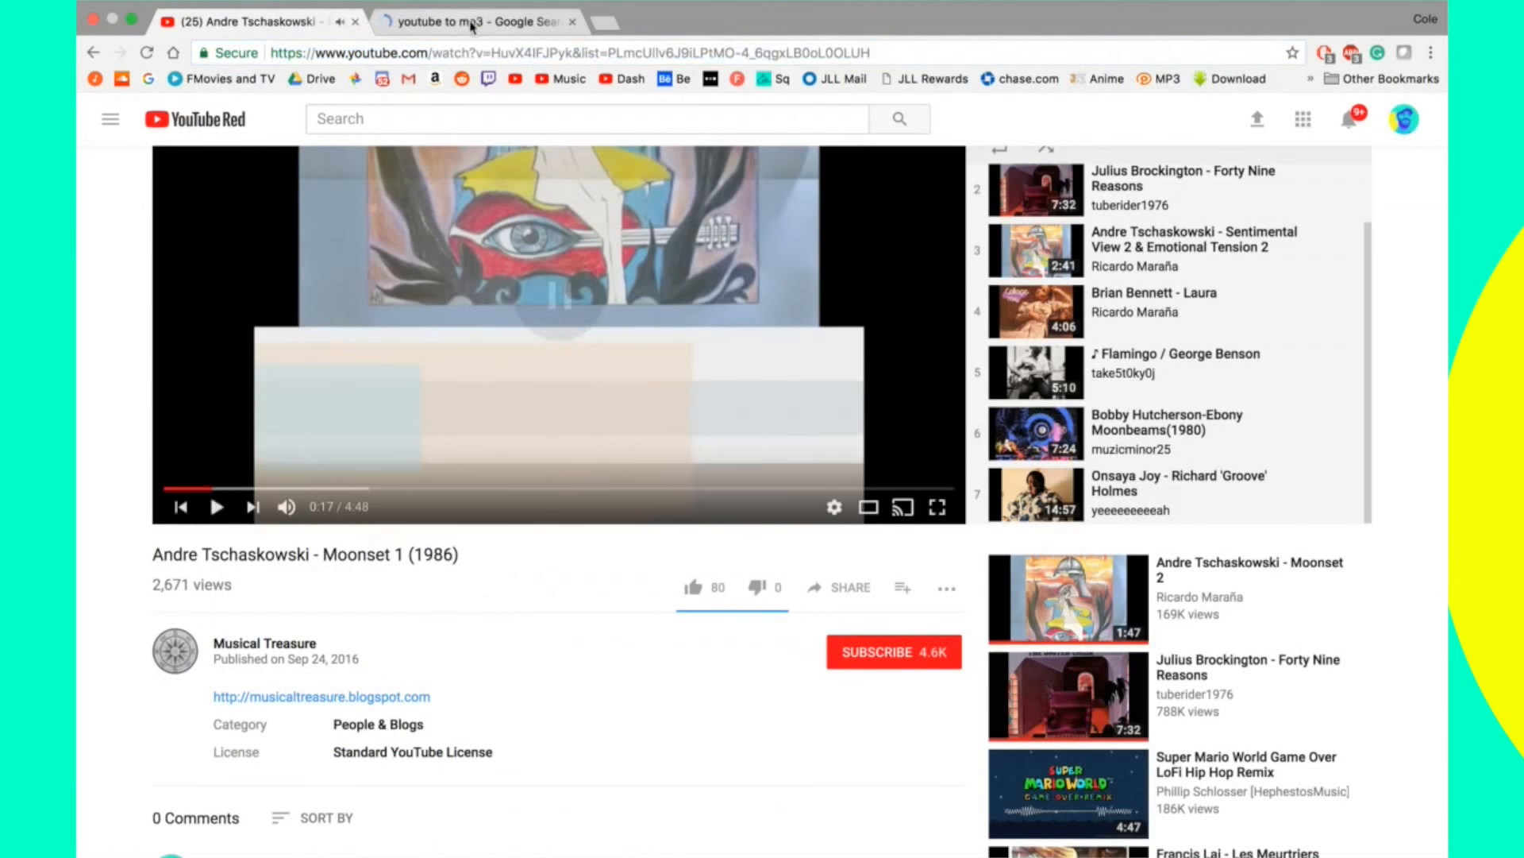
left_click(469, 19)
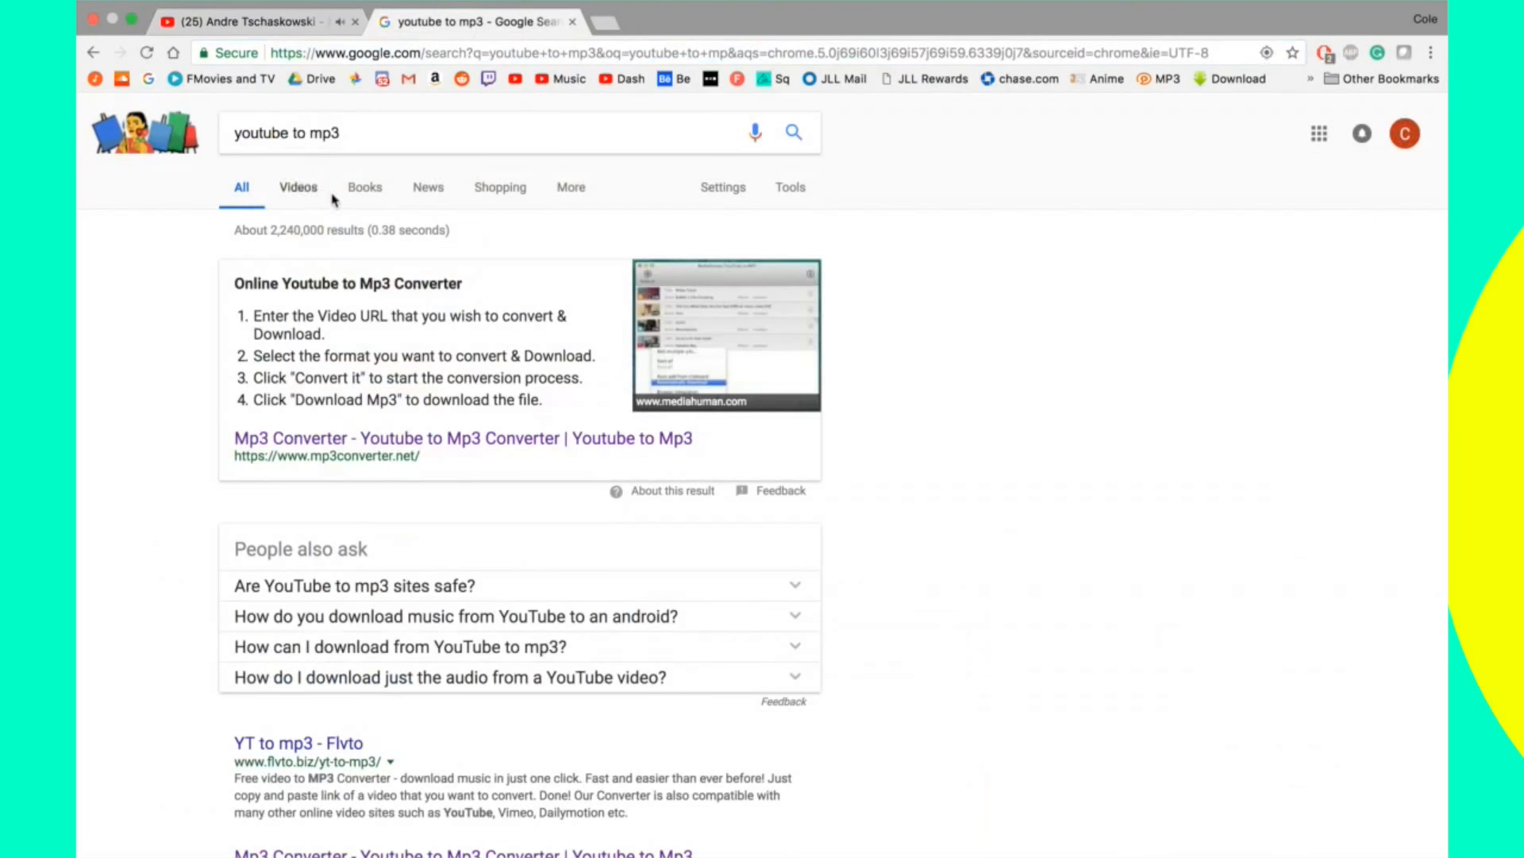
Open the mp3converter.net result and convert the copied YouTube link to .mp3 (128kb).
left_click(468, 440)
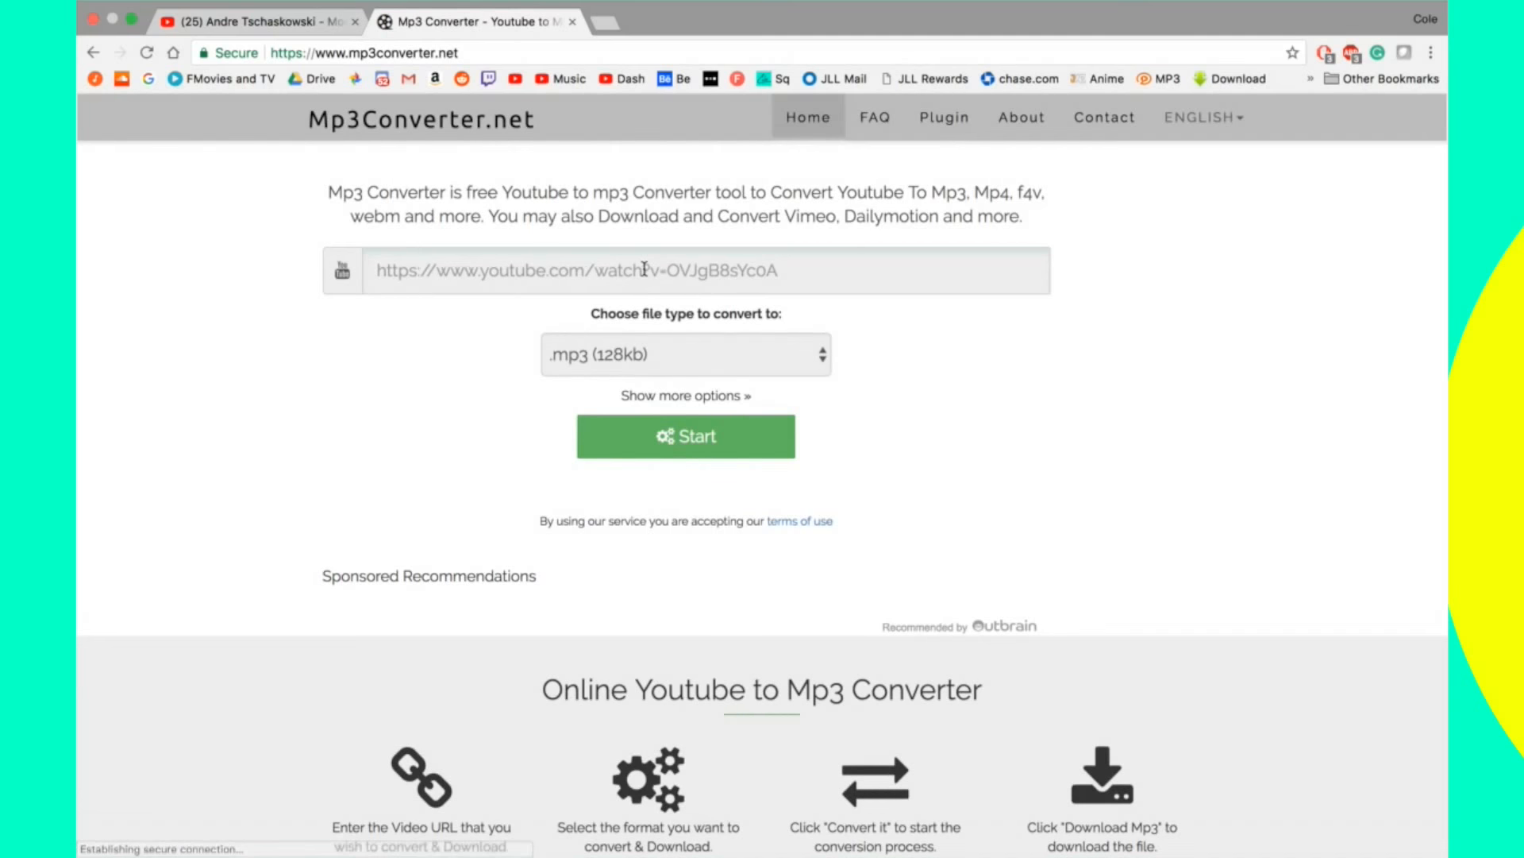
left_click(644, 270)
type("https://www.youtube.com/watch?v=HuvX4IFJPyk&list=PLmcUllv6JgiLPtMO-4_6qgxLBooLoOLUH")
left_click(735, 438)
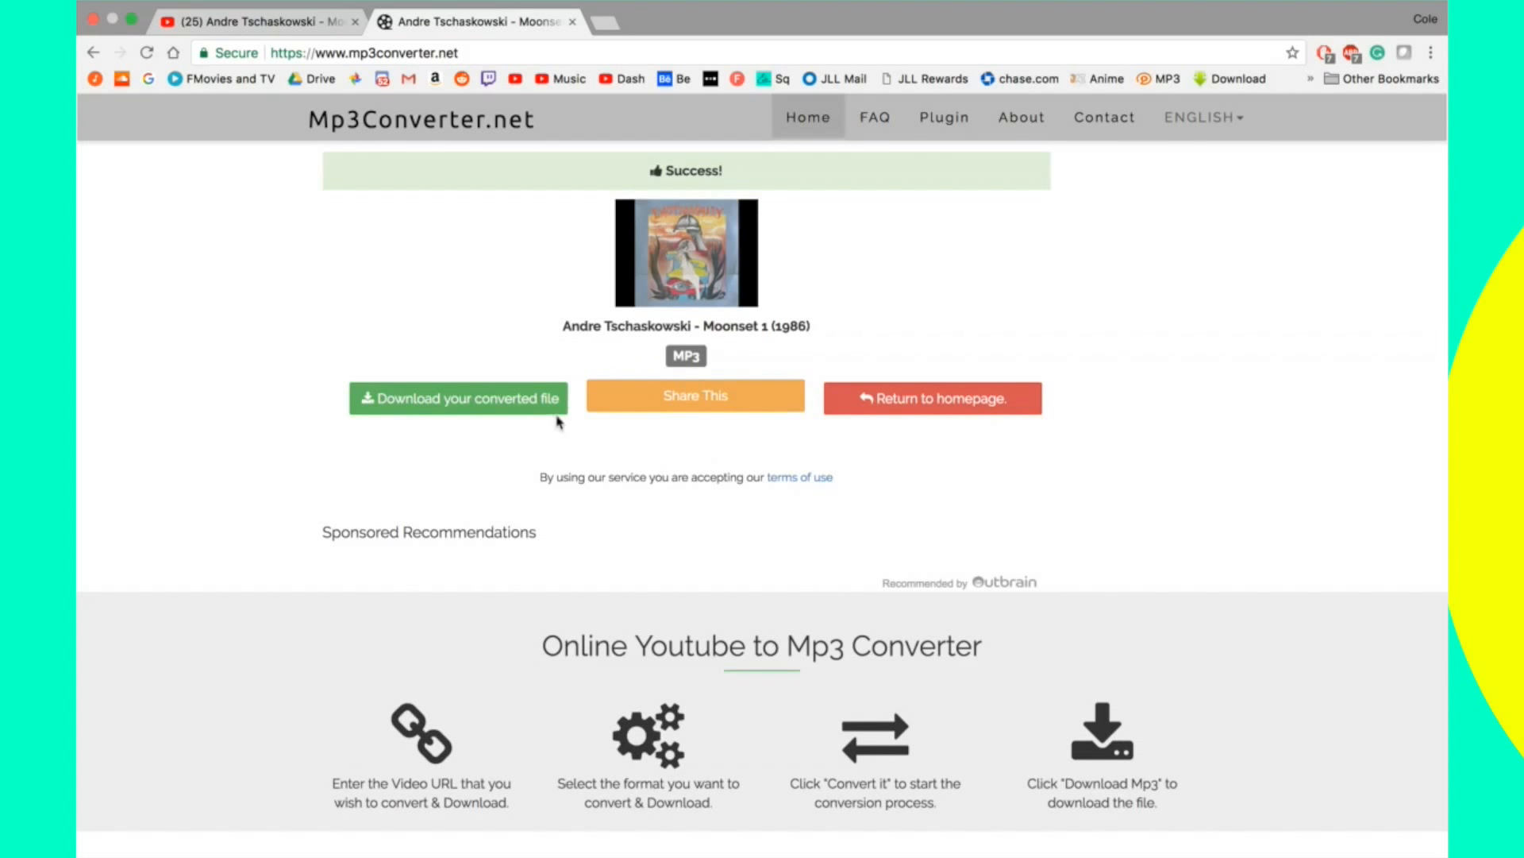
Download the converted Moonset 1 file and close the download popup.
left_click(532, 402)
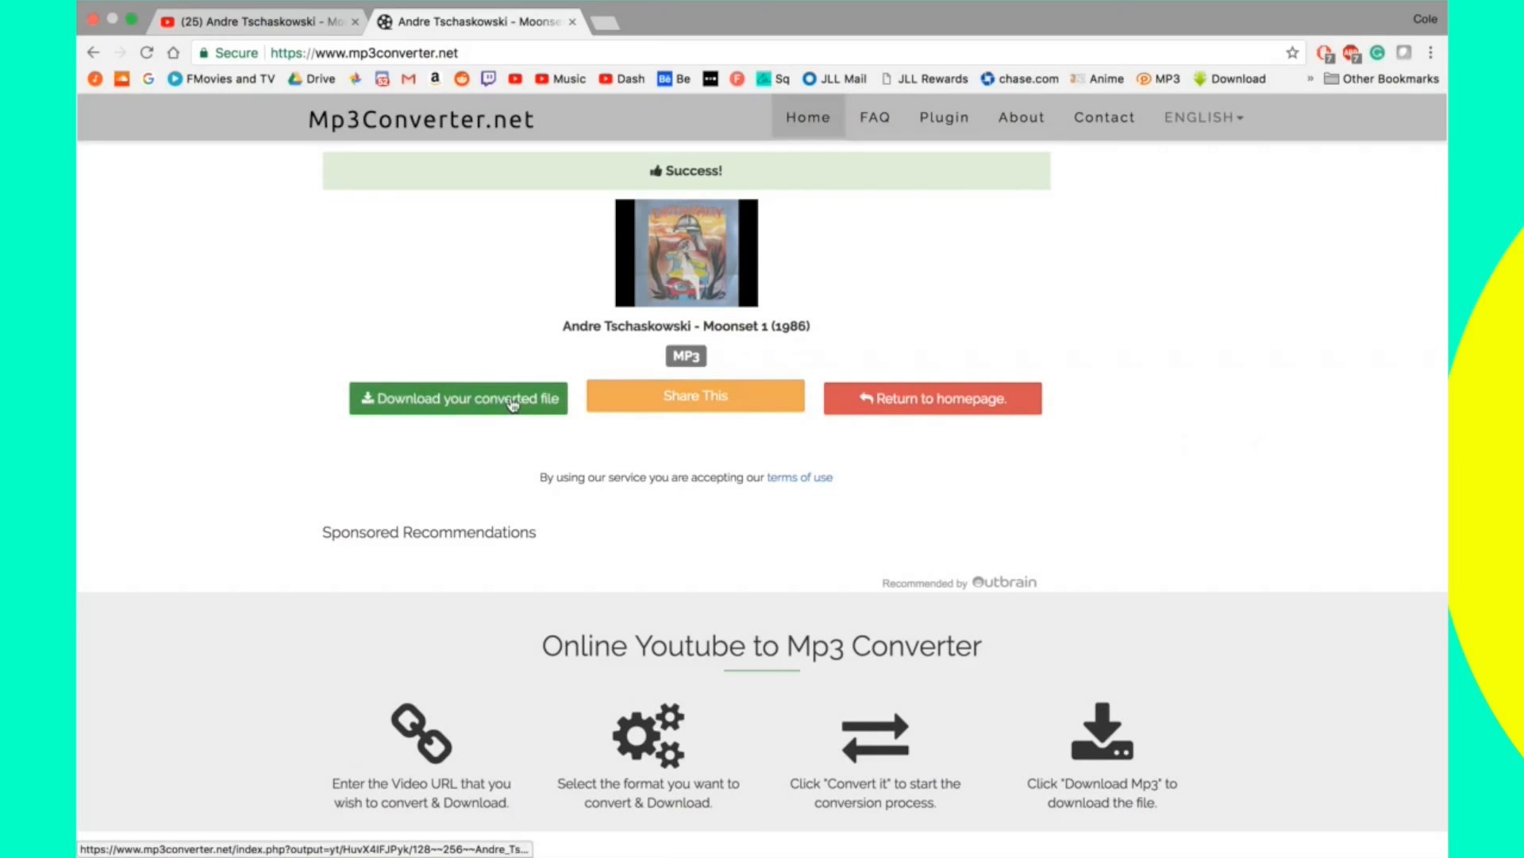
left_click(512, 401)
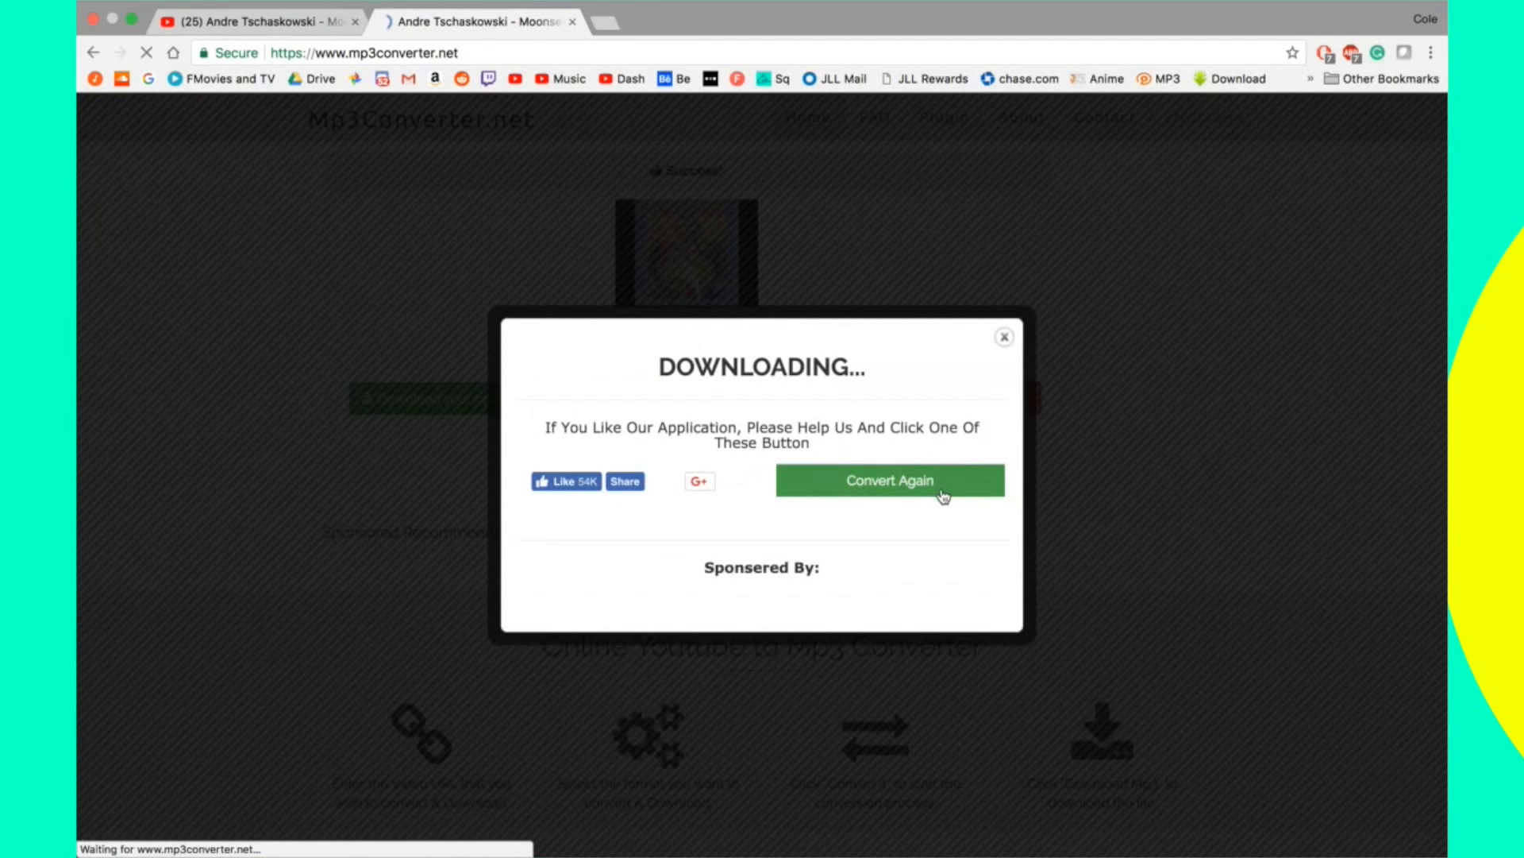
left_click(1006, 337)
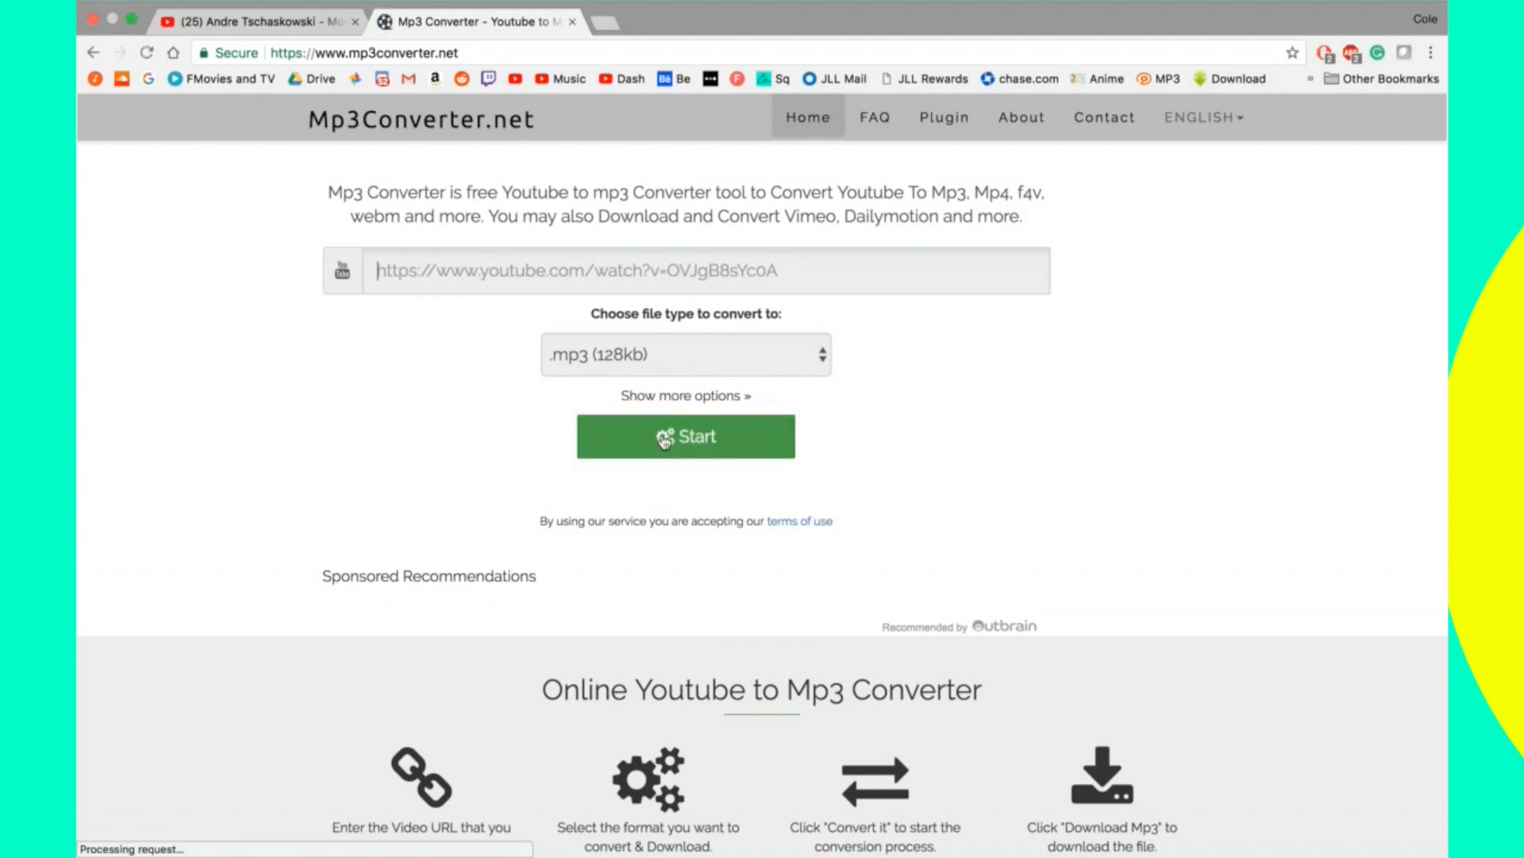
Convert the same YouTube link to .mp3 (128kb) again on Mp3Converter.net.
key("super+v")
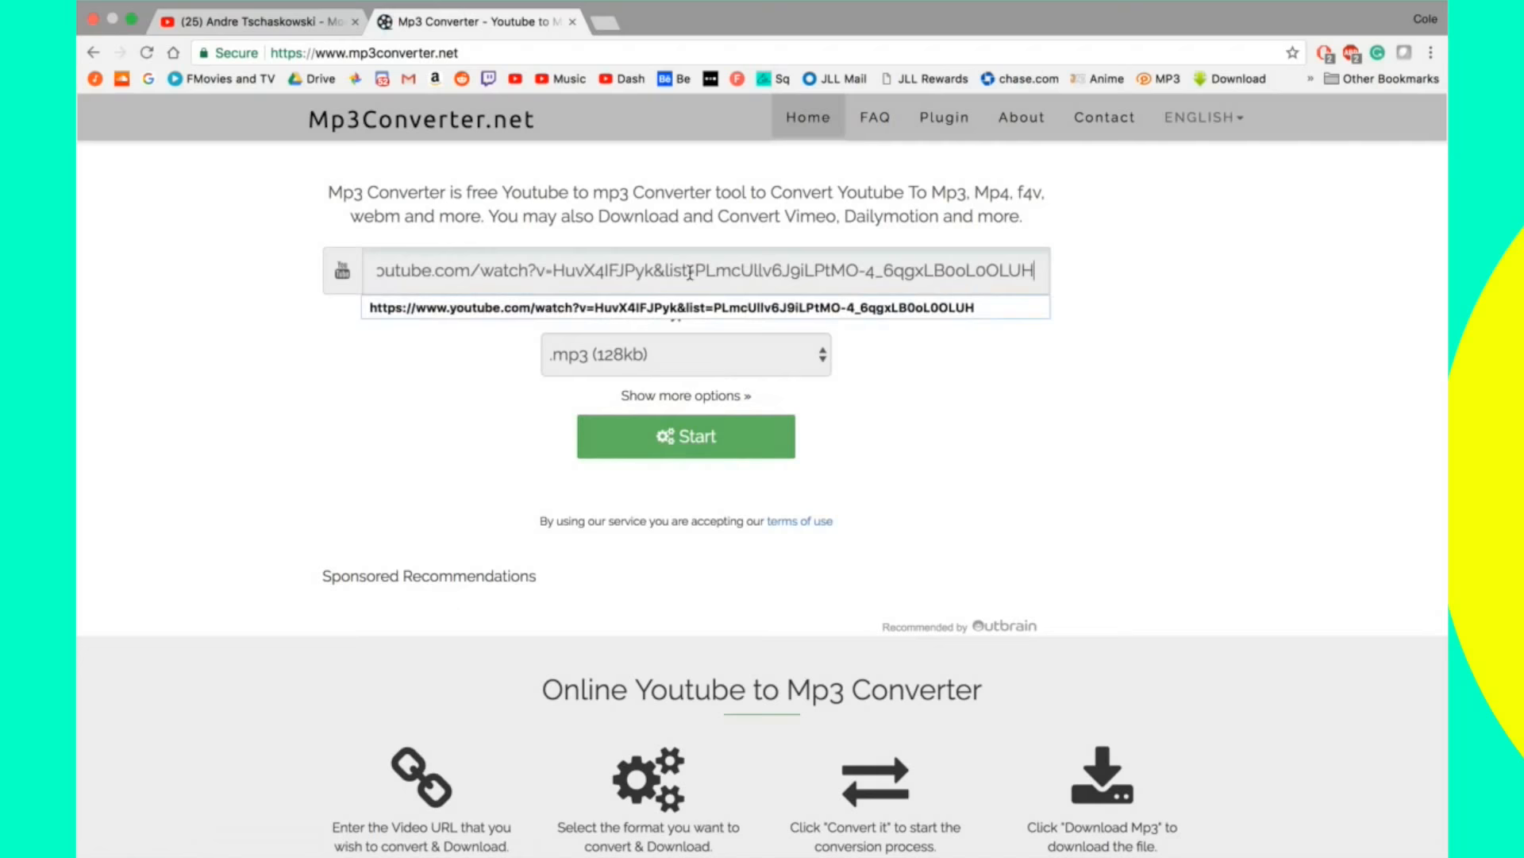
left_click(676, 436)
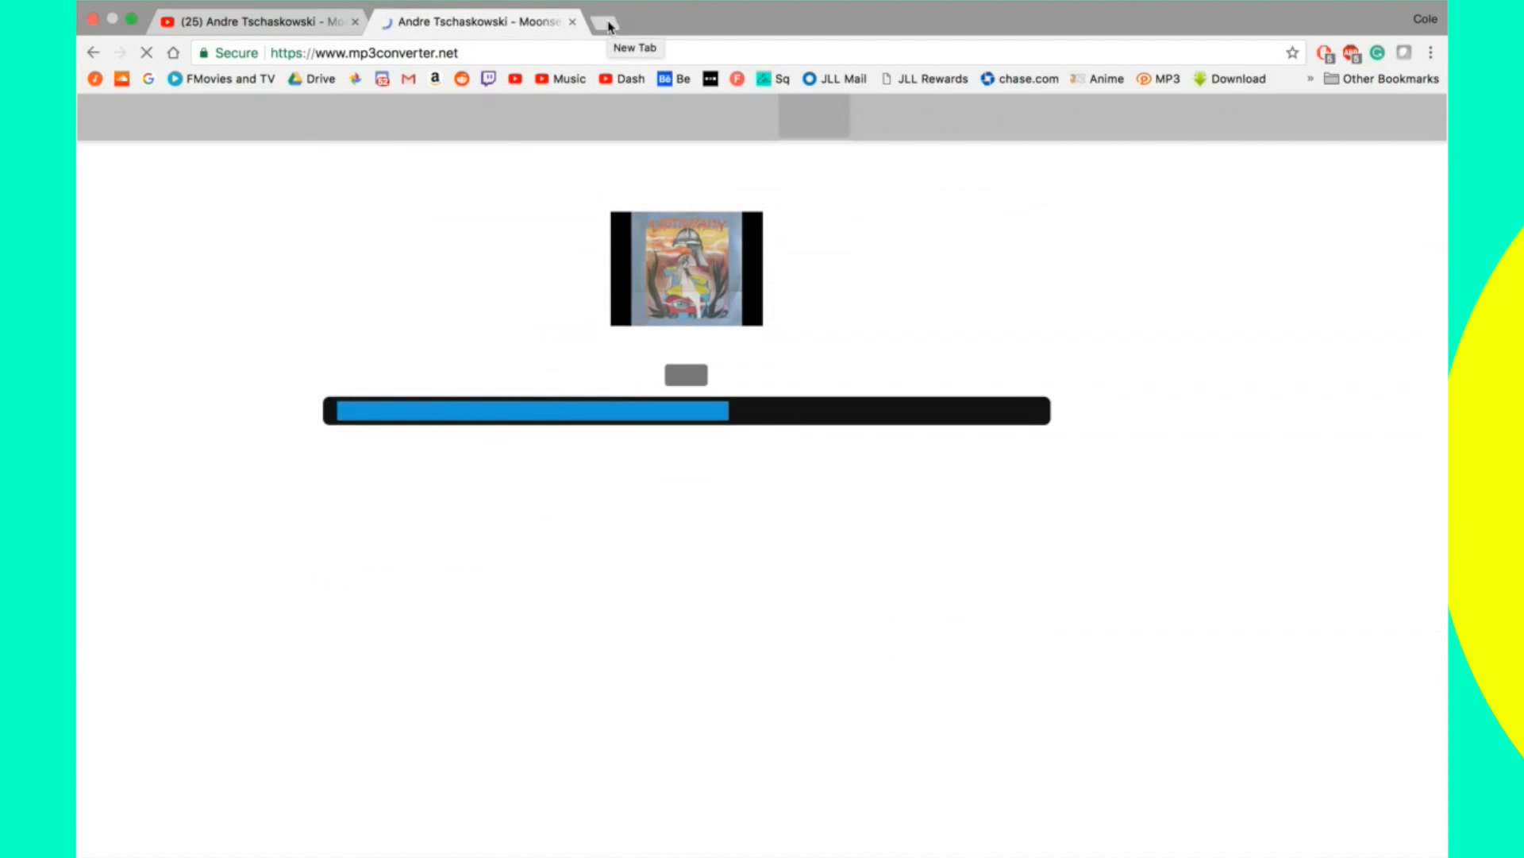
Search for "youtube to mp3" in a new tab, then load the bookmarked convert2mp3.net converter there instead.
left_click(609, 26)
type("m")
key("BackSpace")
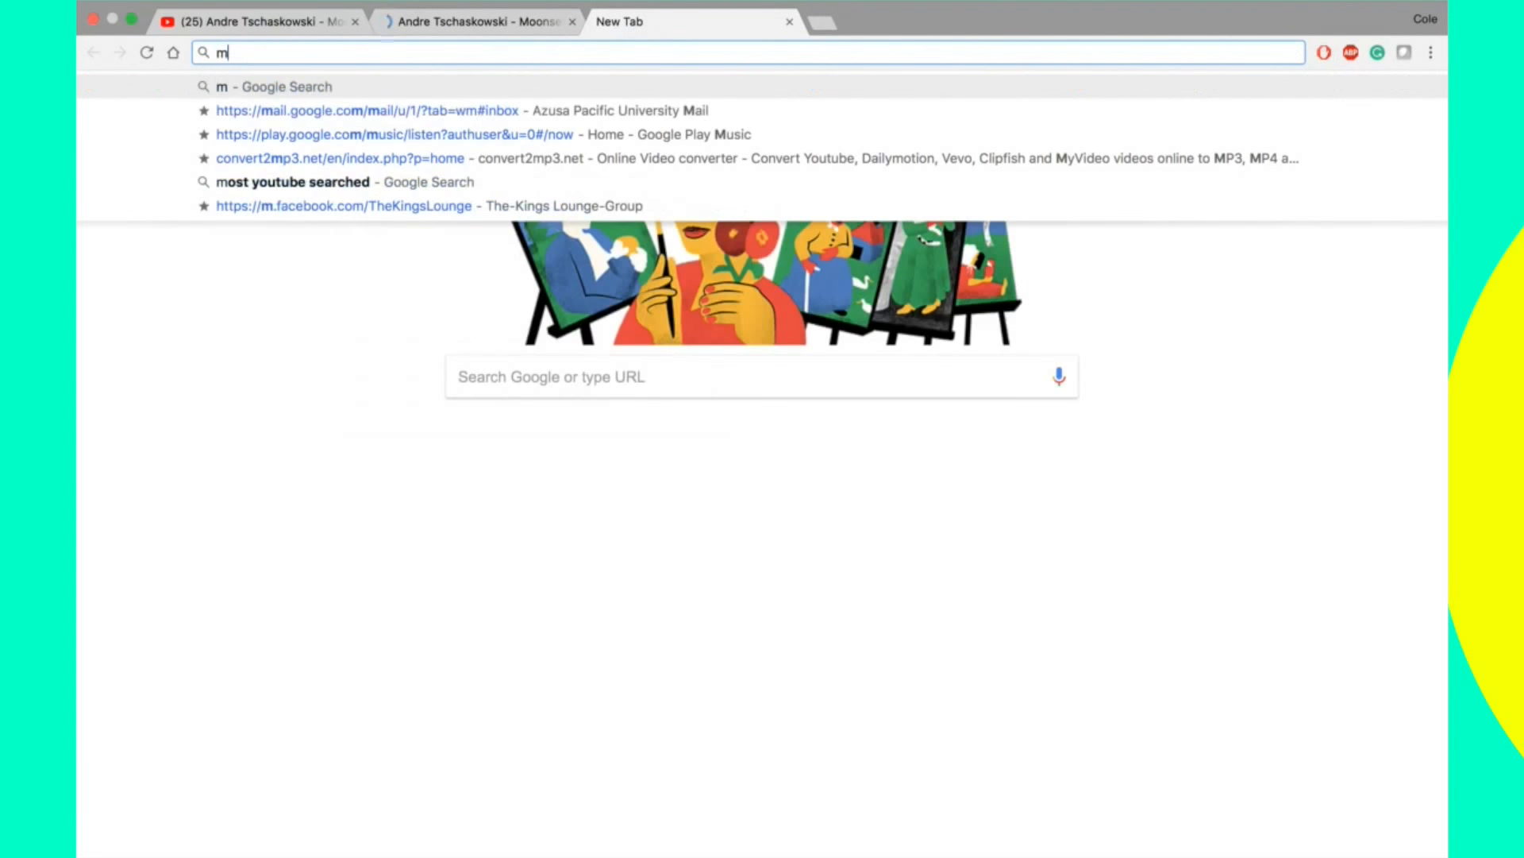
type("youtbe")
key("Down")
key("Down")
key("Return")
left_click(484, 19)
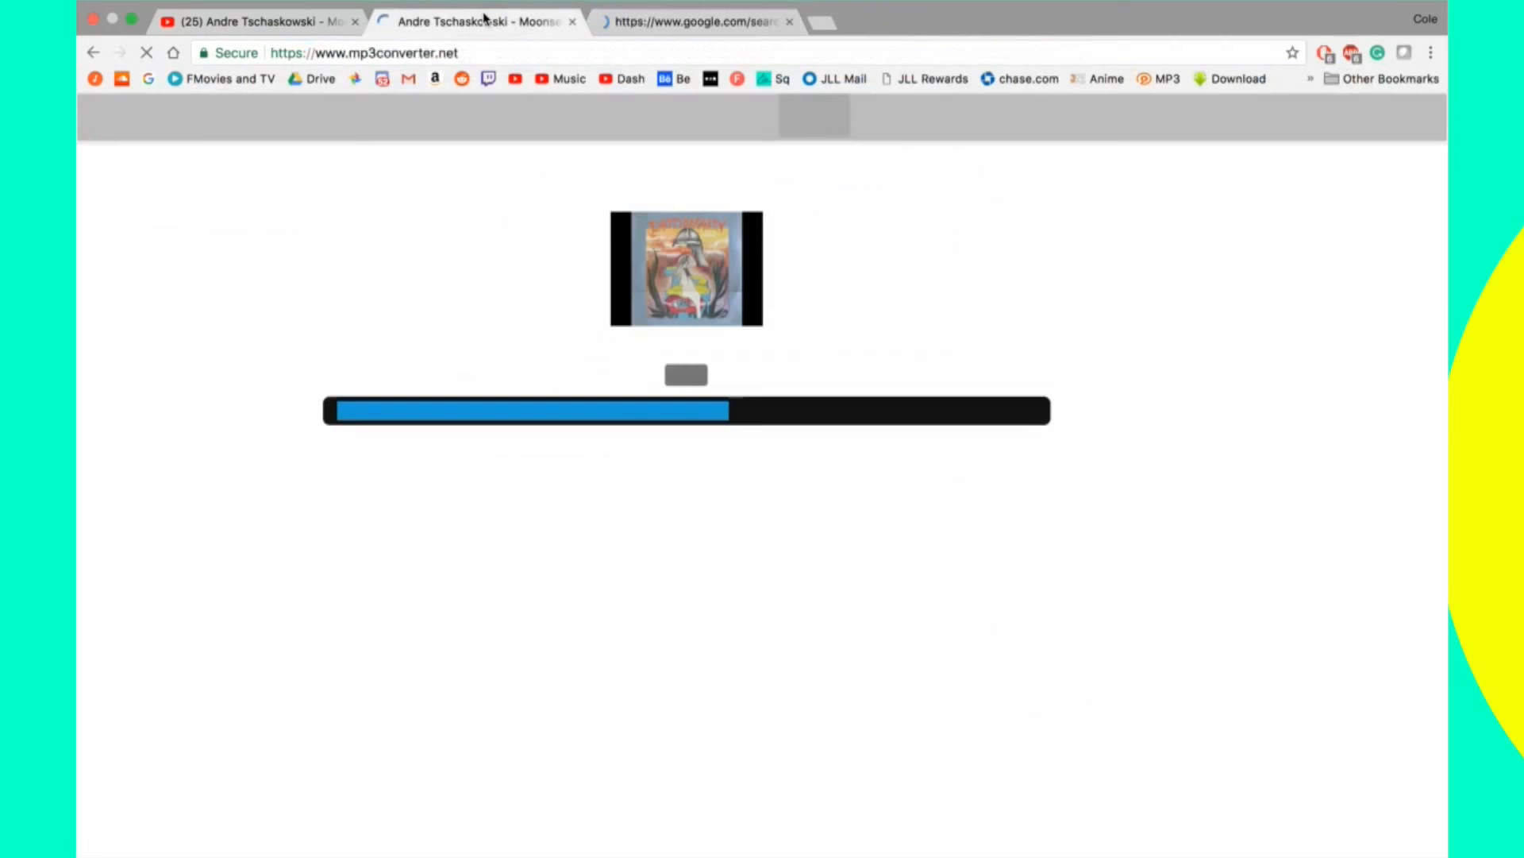
left_click(683, 22)
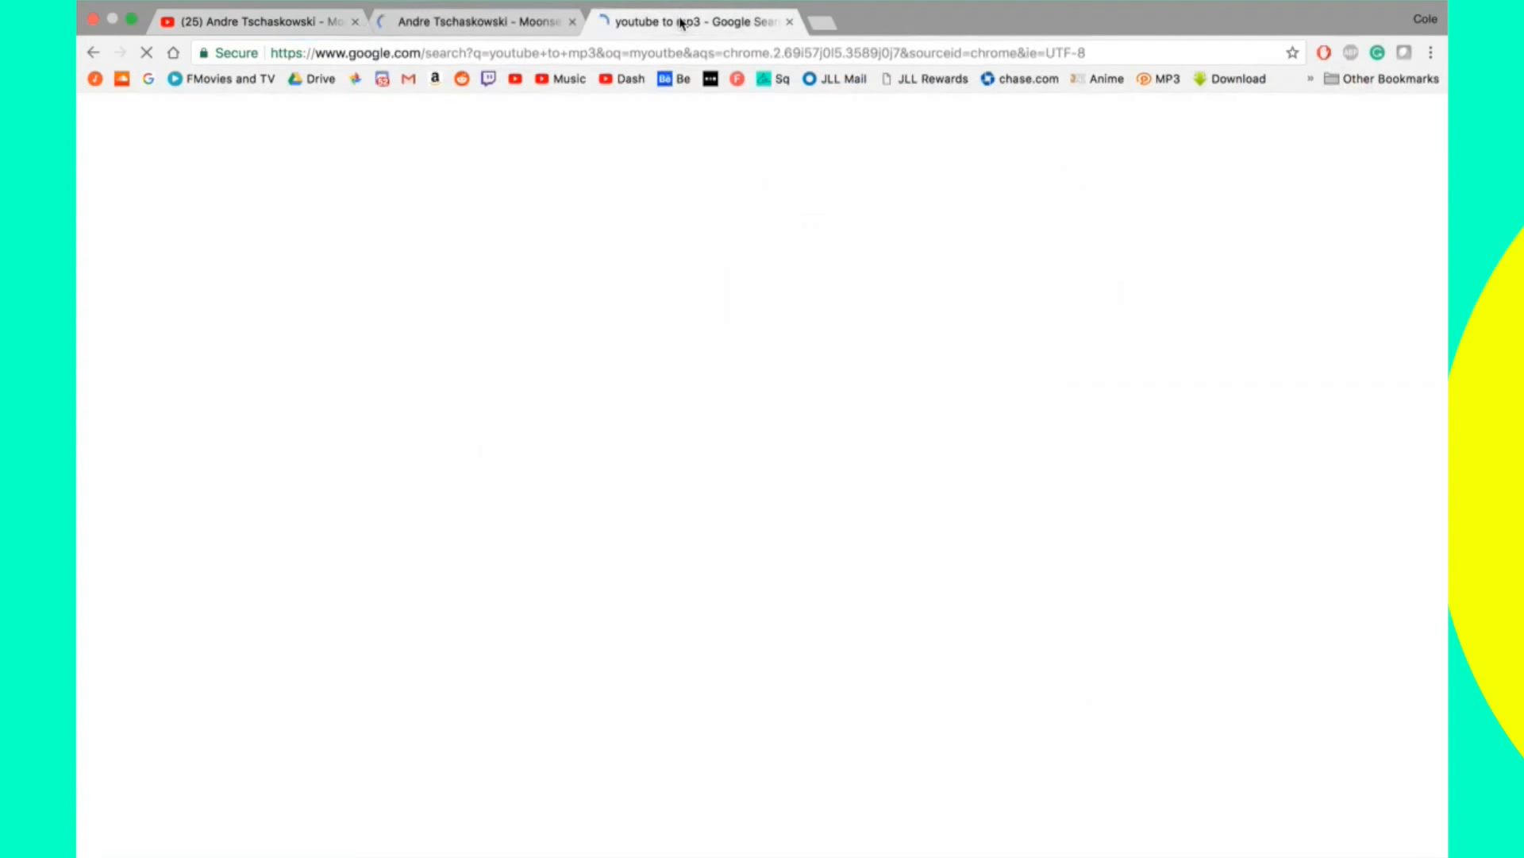
left_click(1161, 79)
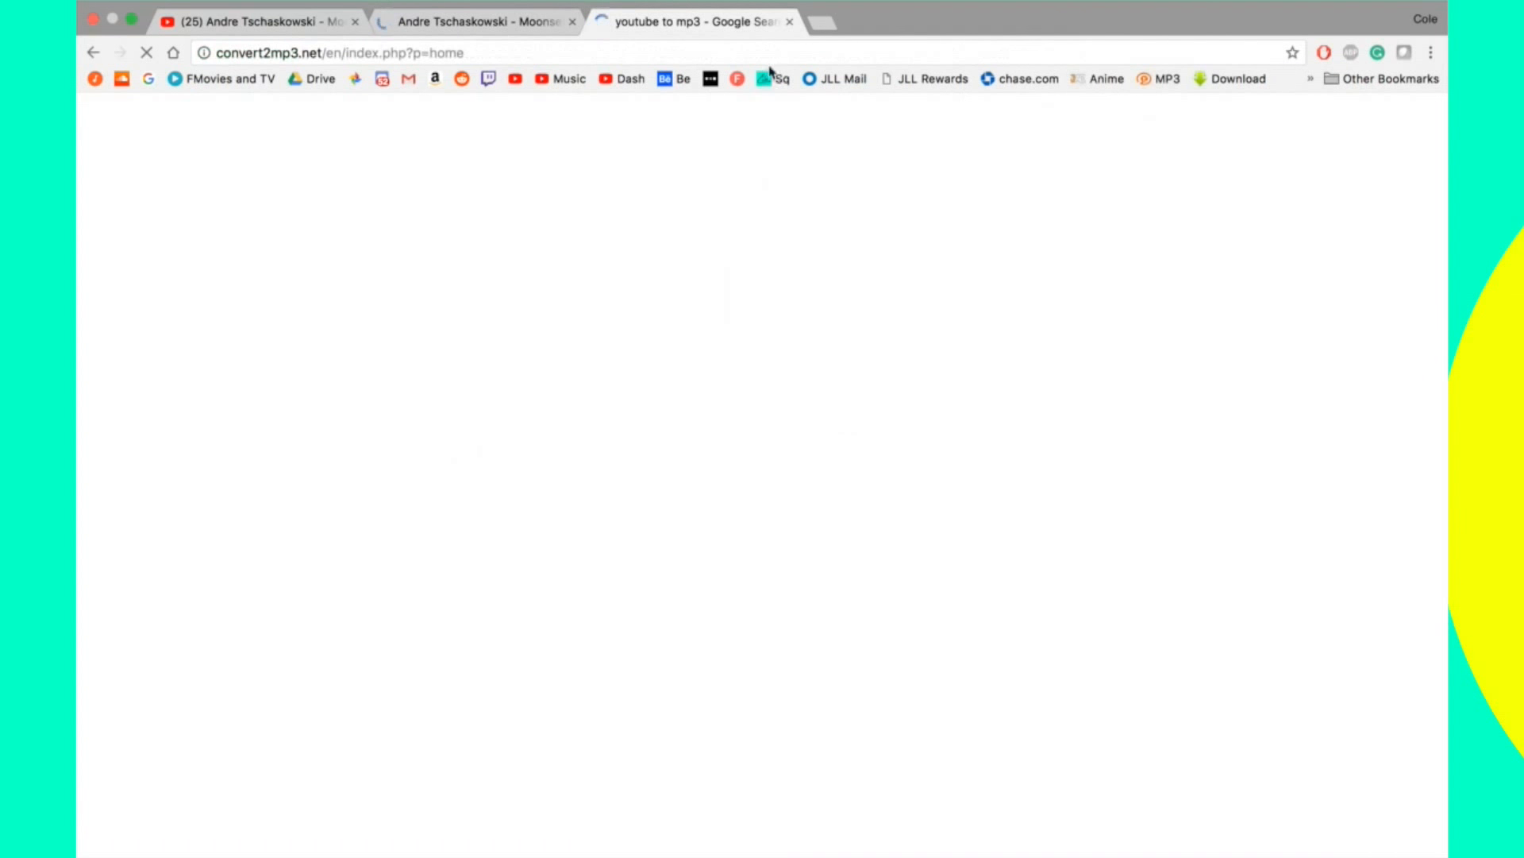
Download the converted file from Mp3Converter.net and close the redirect tab it opens.
left_click(512, 26)
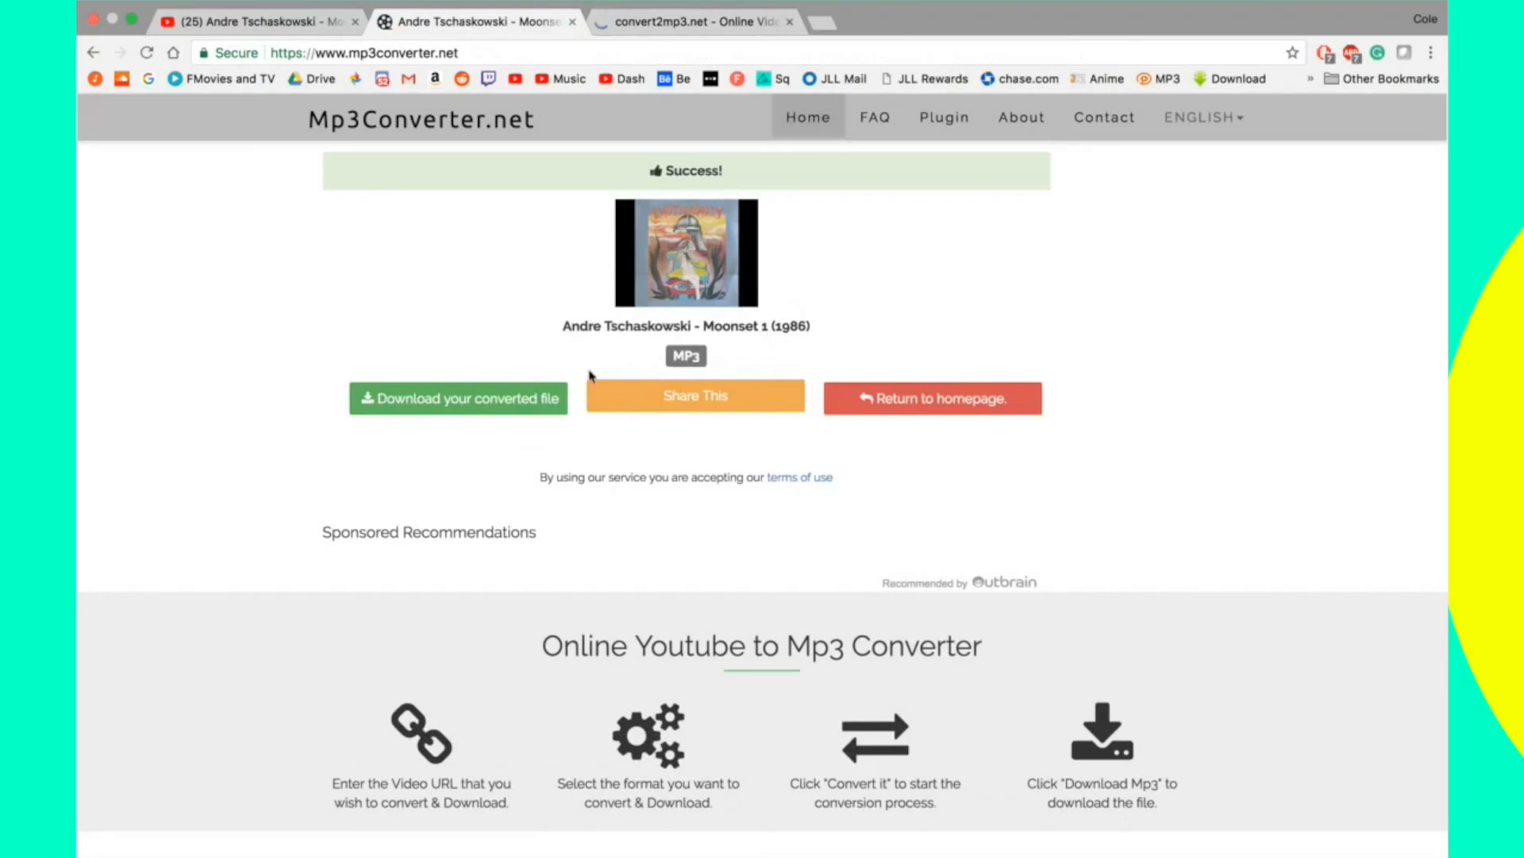
left_click(545, 394)
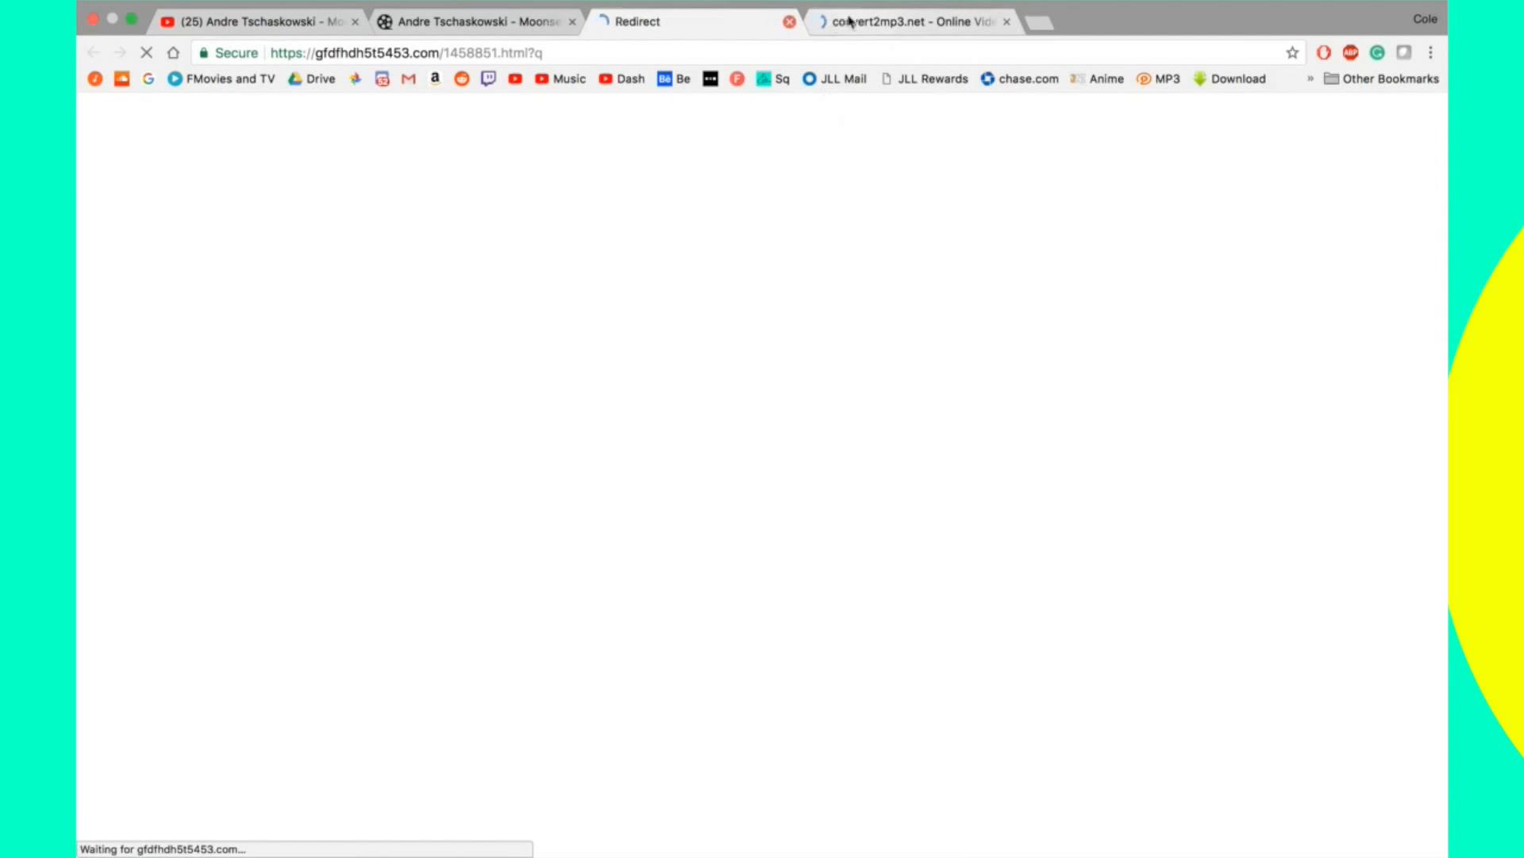
left_click(894, 24)
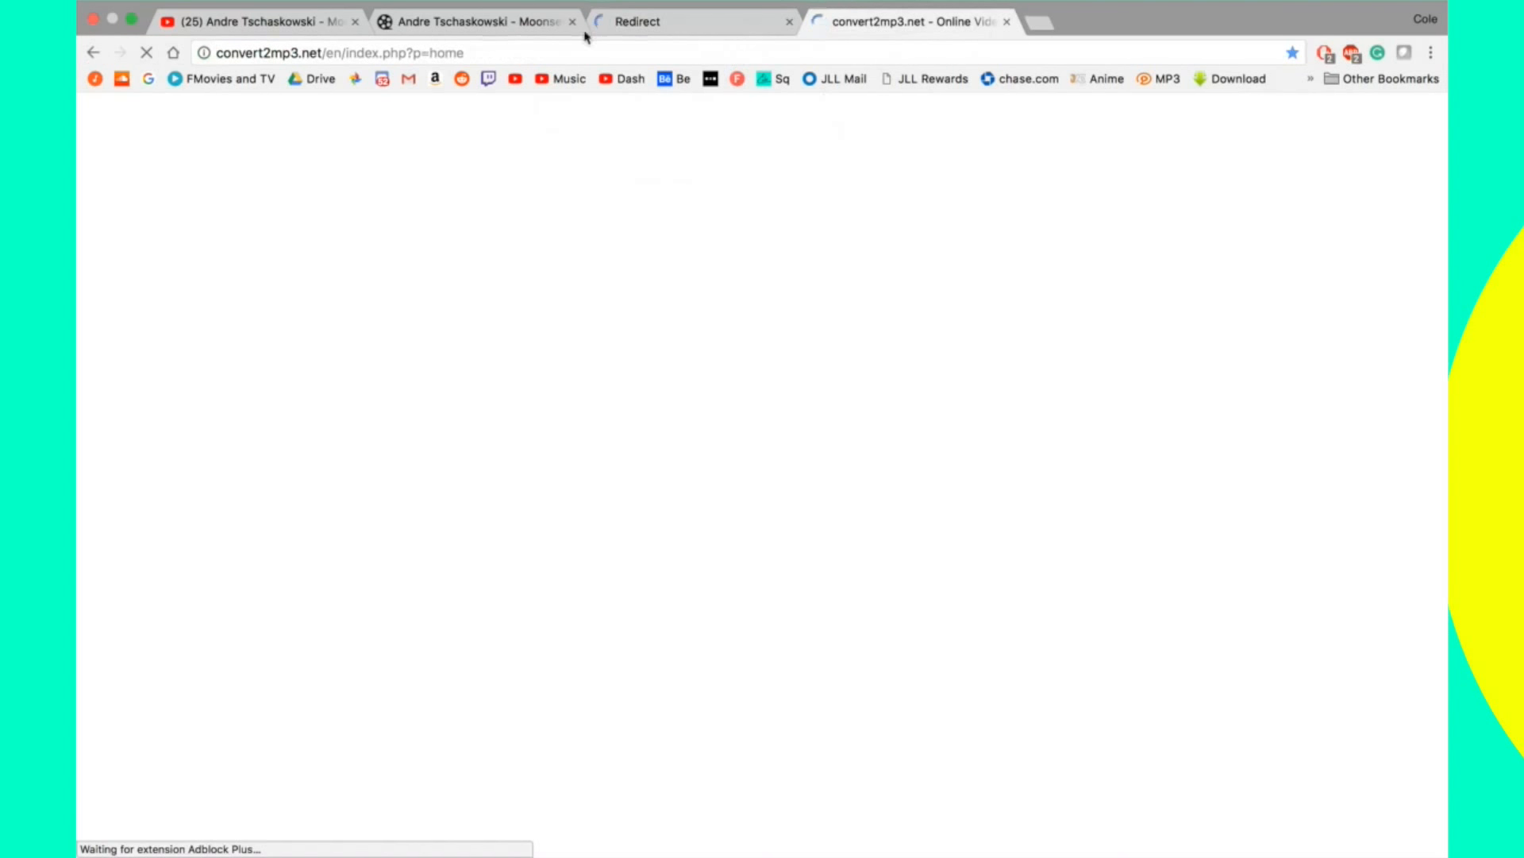
left_click(665, 32)
key("super+w")
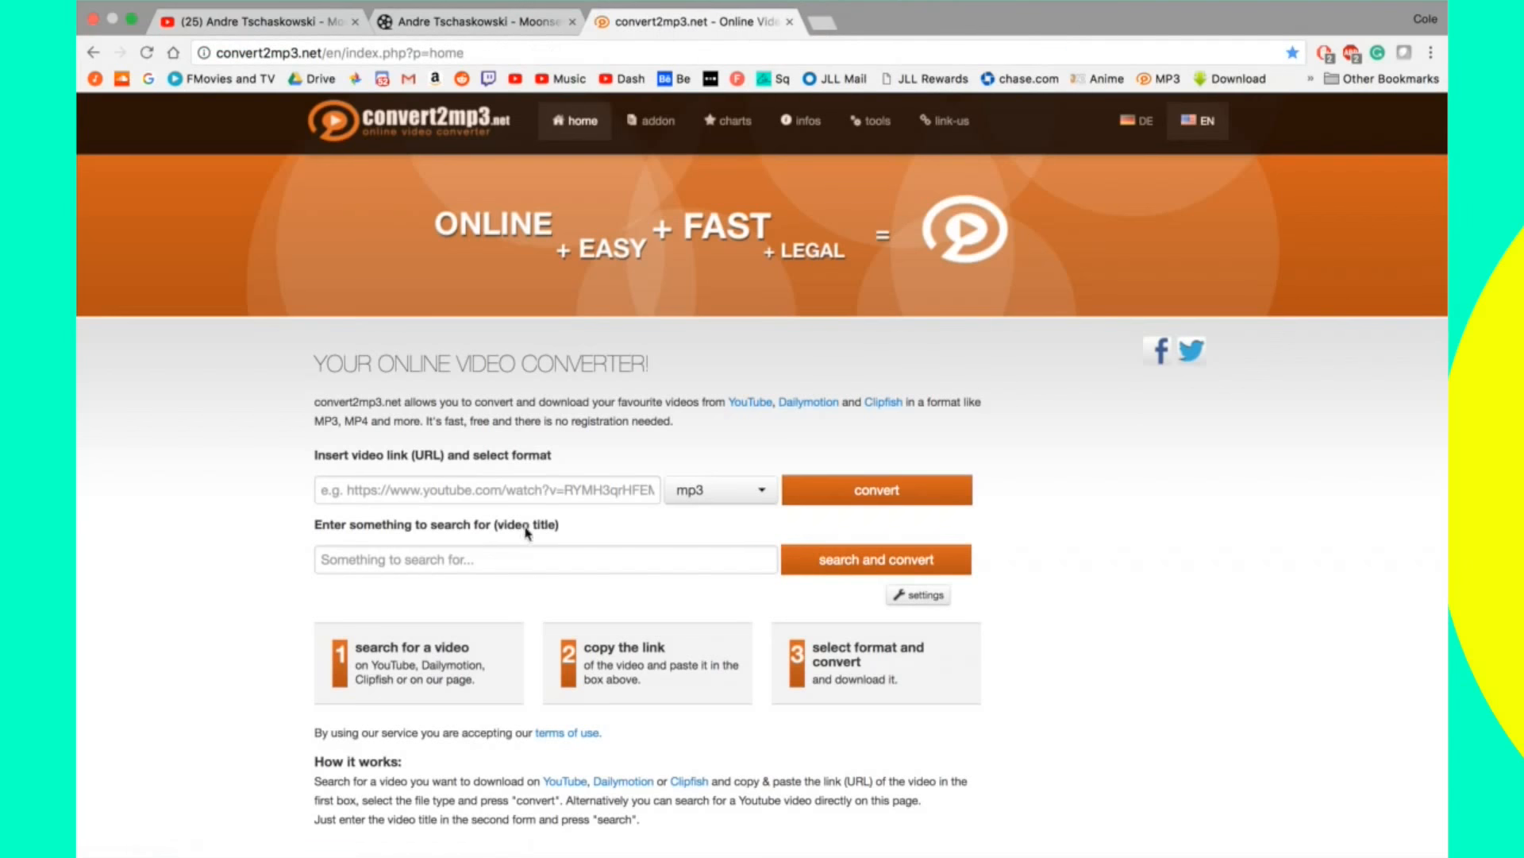
Paste the YouTube link into convert2mp3.net and start converting it to mp3.
left_click(553, 490)
key("super+v")
left_click(836, 500)
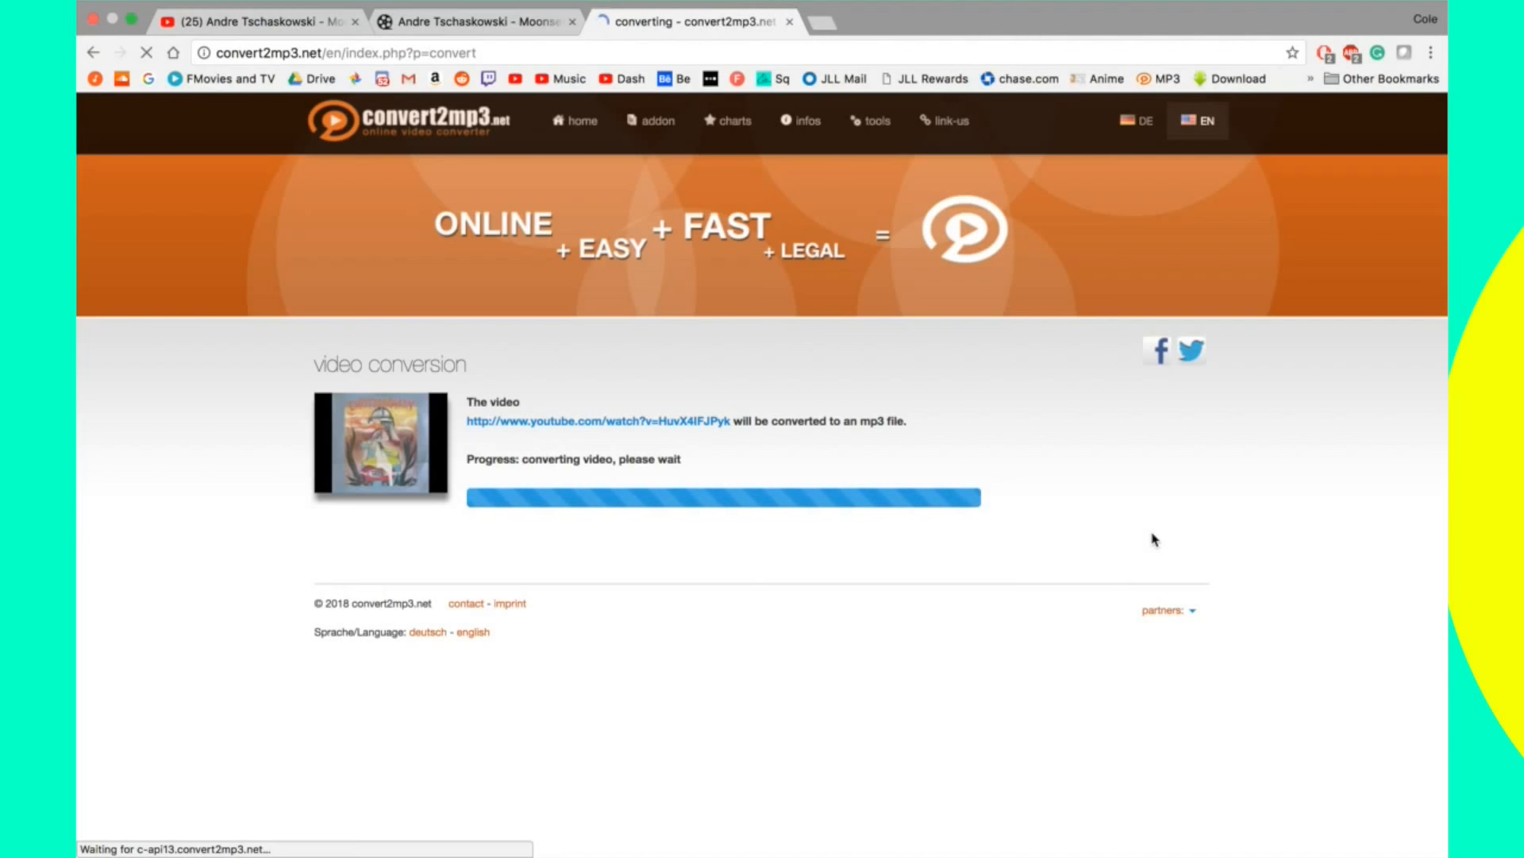
Switch from the browser to the Logic Pro project with the Classic Electric Piano track.
left_click(482, 29)
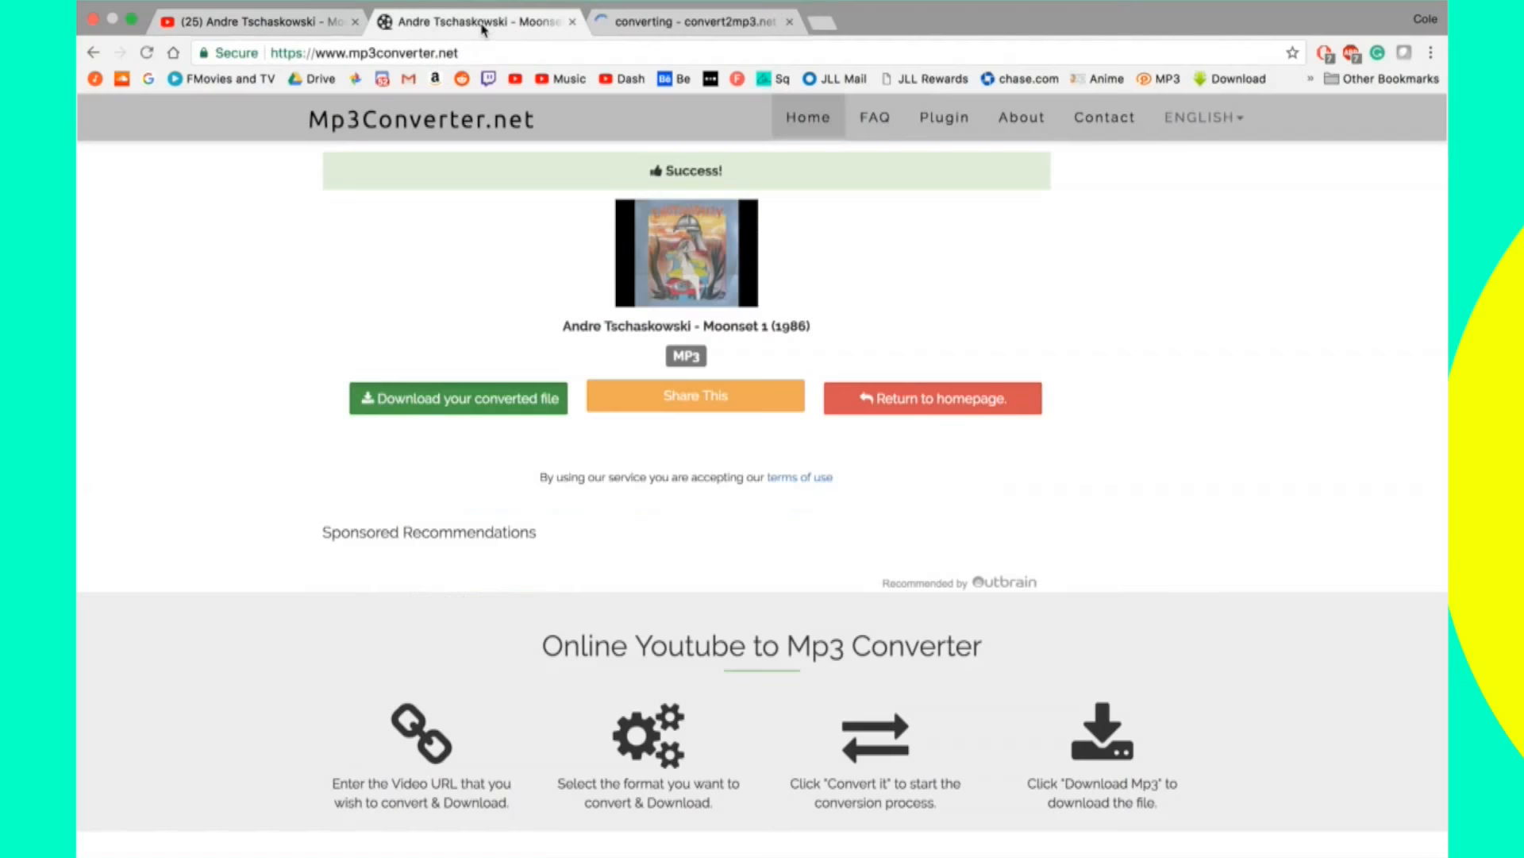
key("ctrl+Left")
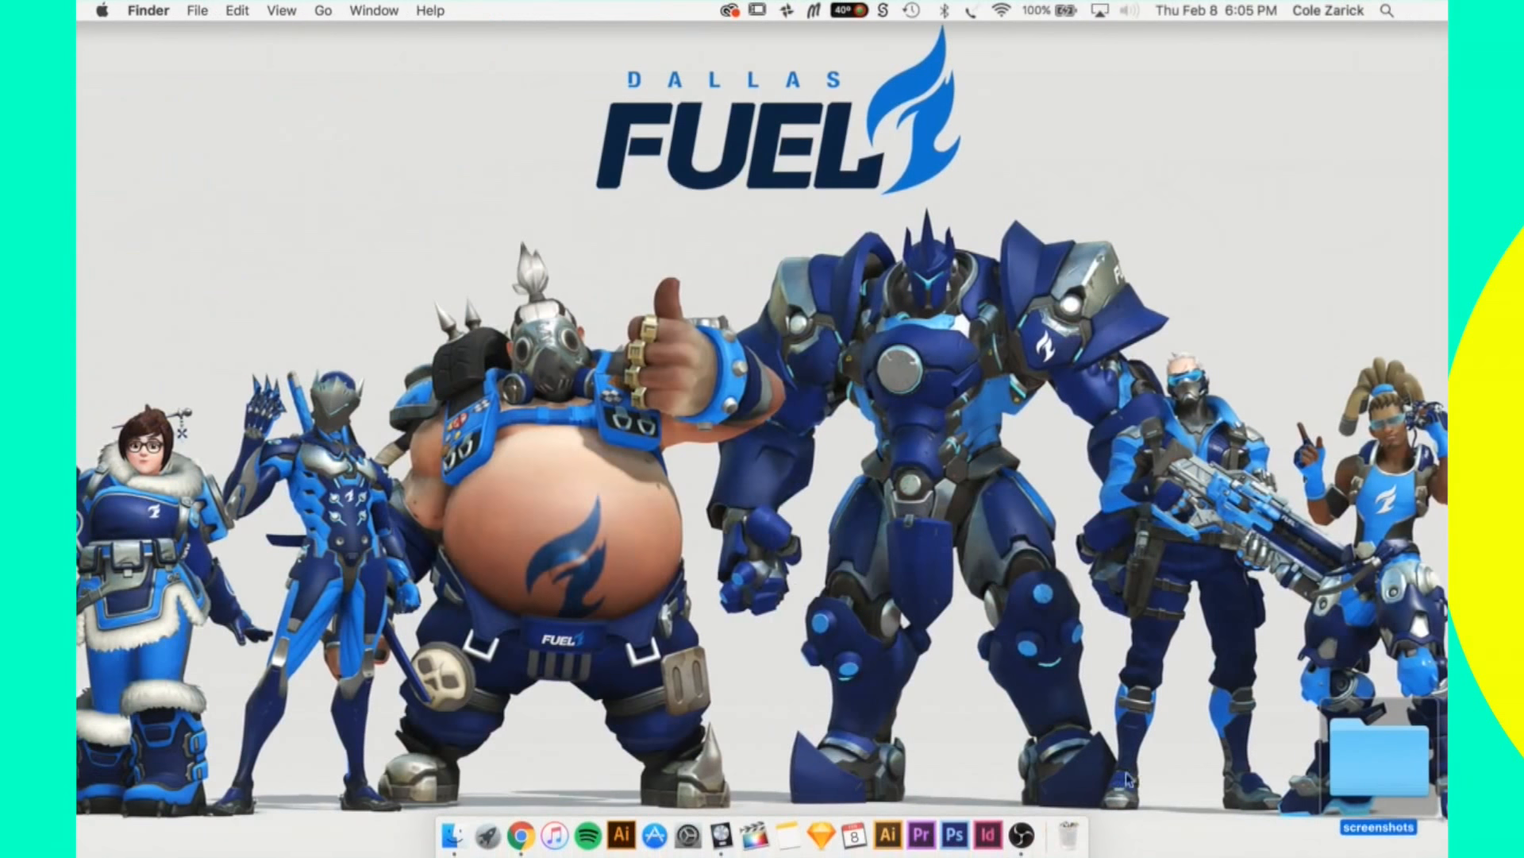
left_click(690, 829)
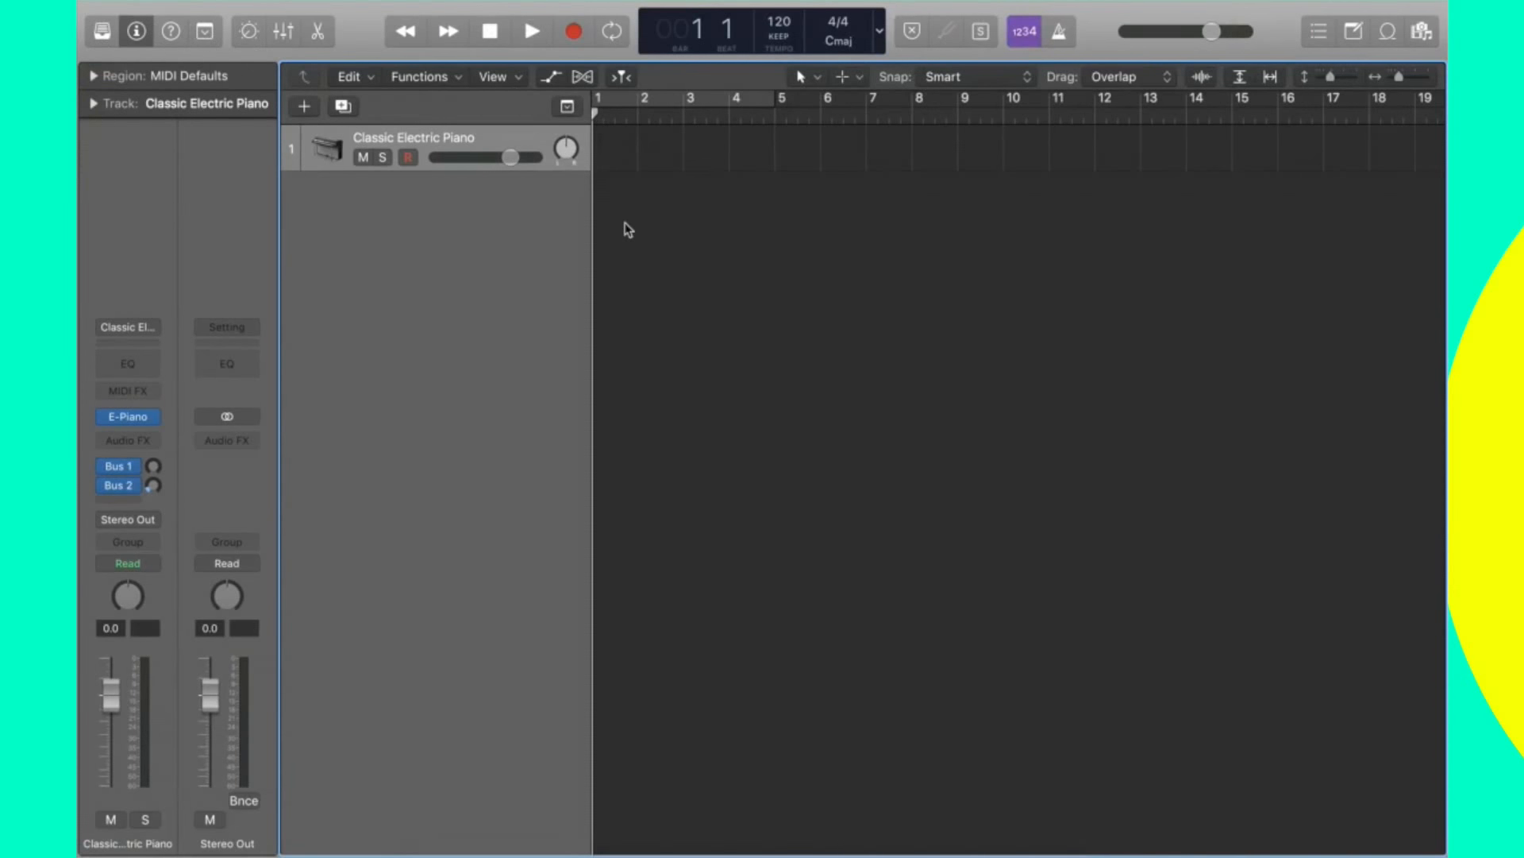
key("ctrl+Right")
key("ctrl+Left")
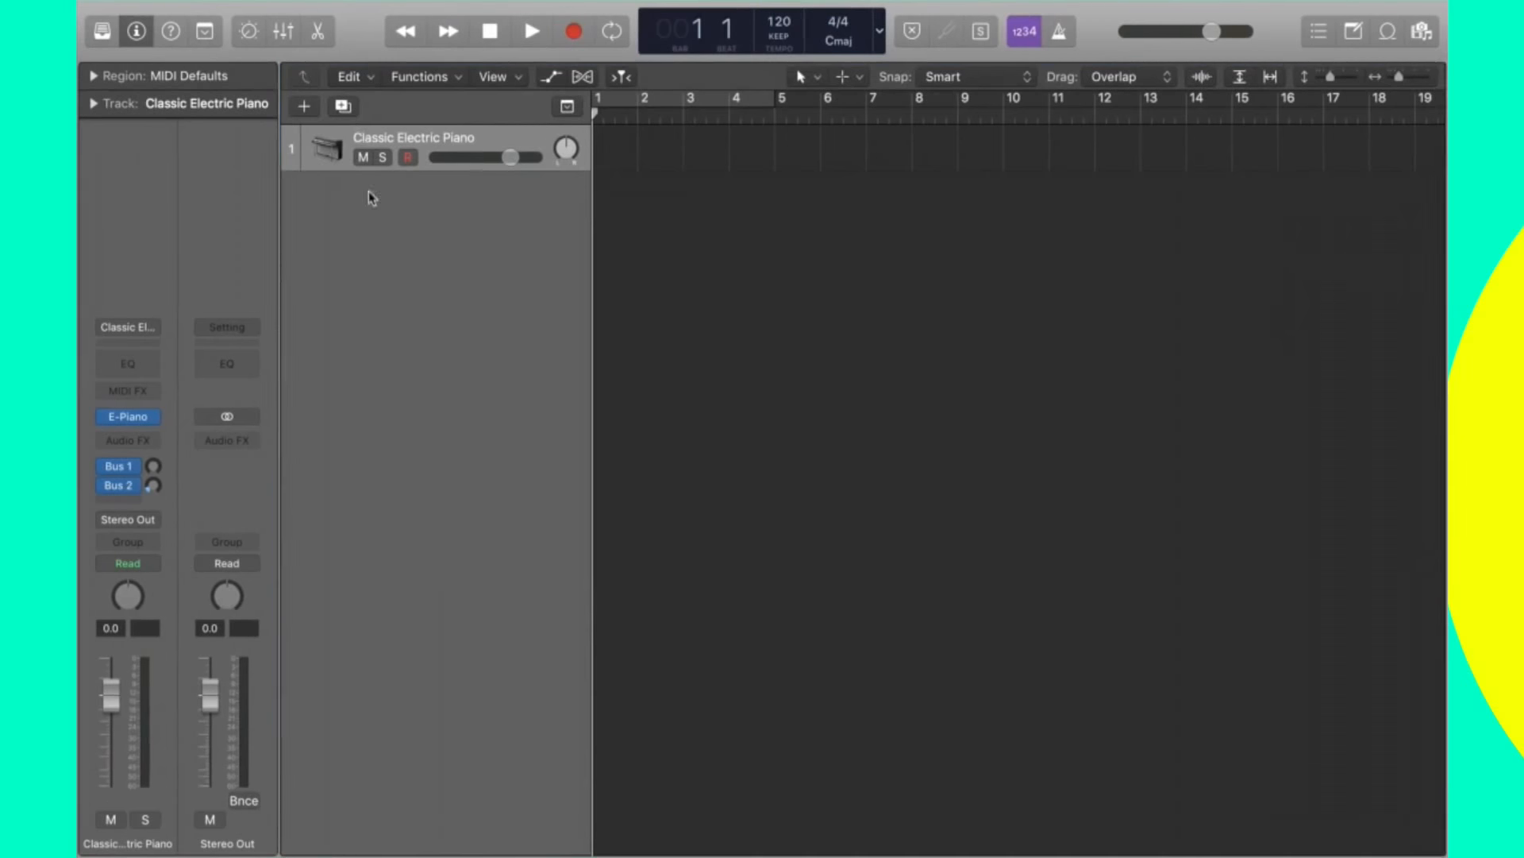
Load the Boutique 78 kit from the Library's Electronic Drum Kit > Drum Machine category onto the track, and hide the Library.
left_click(97, 29)
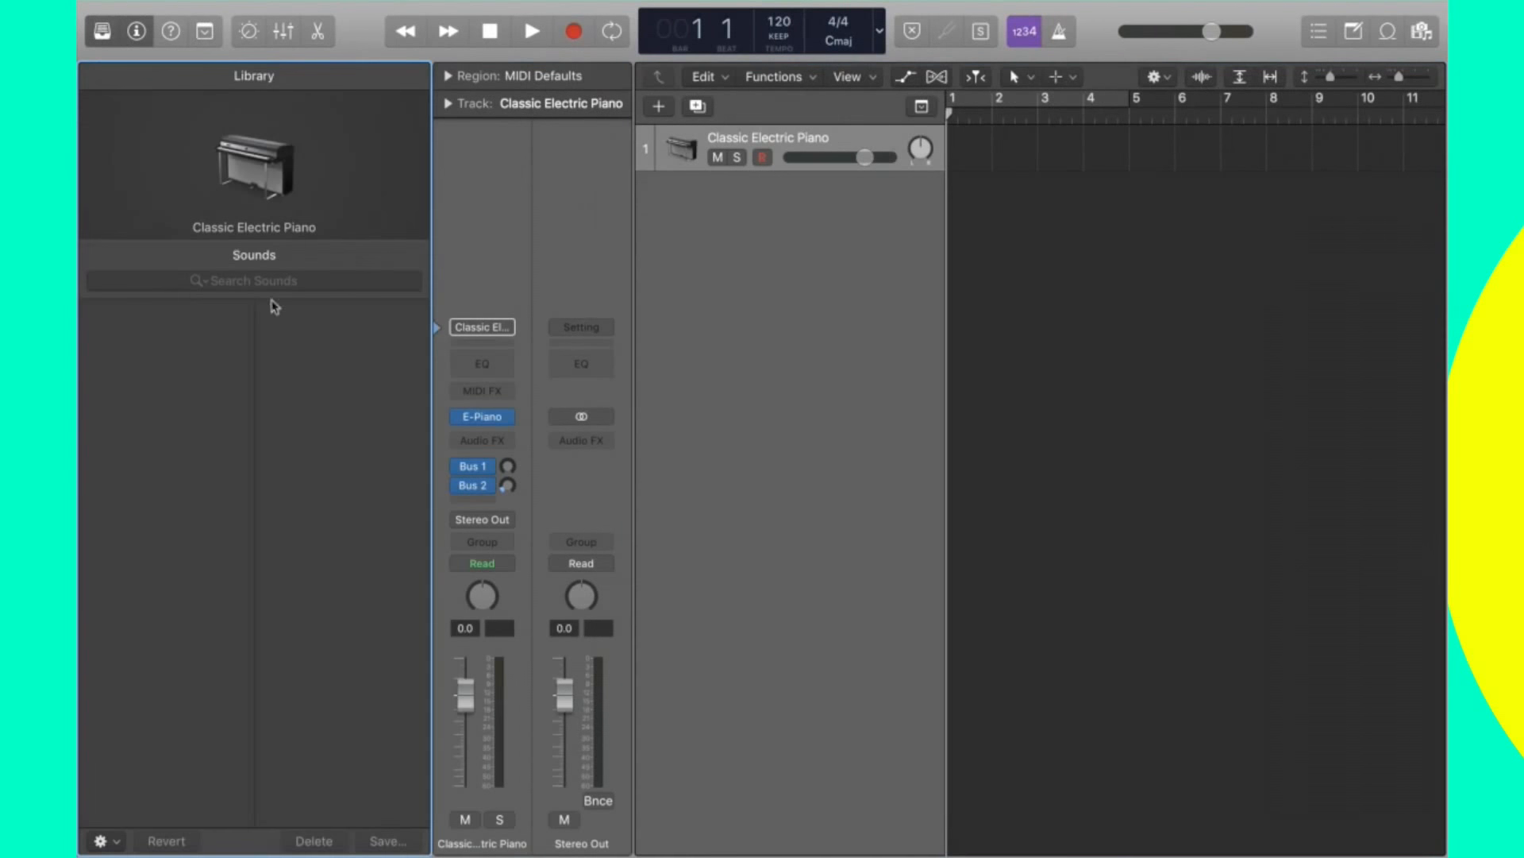
left_click(111, 330)
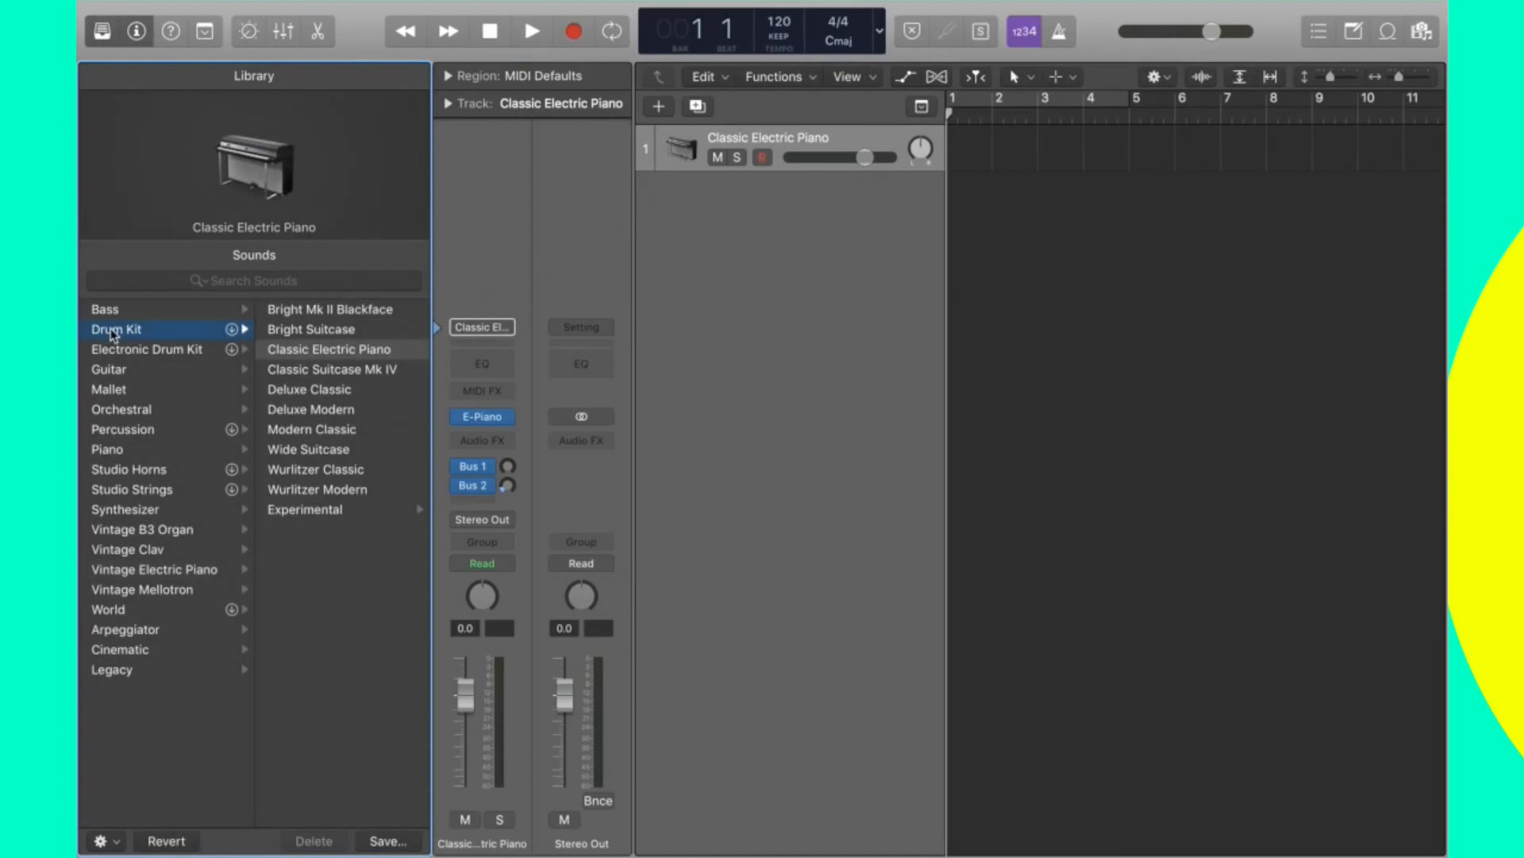
left_click(144, 353)
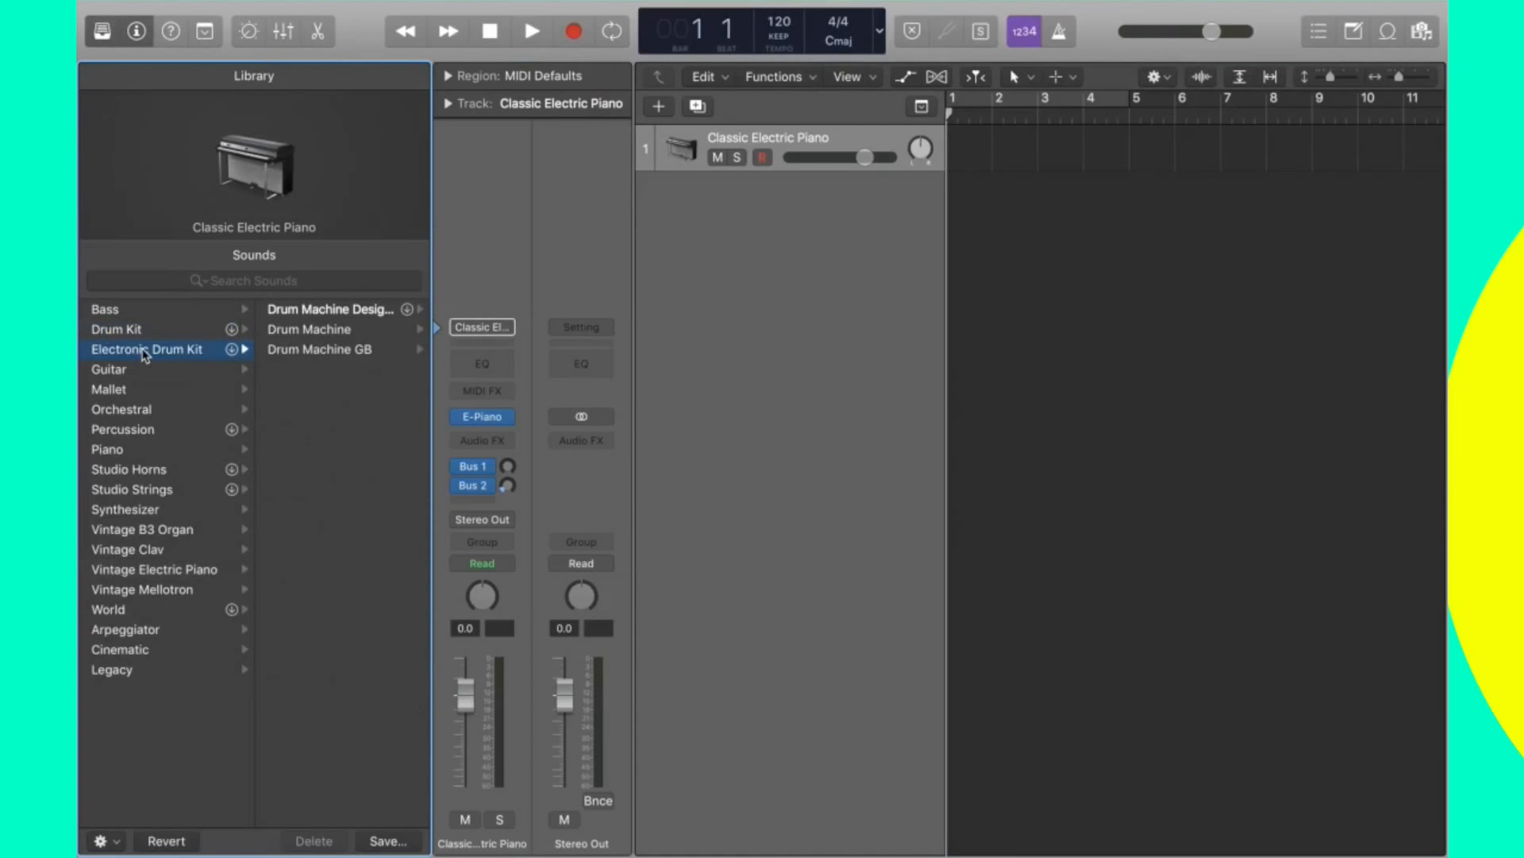
left_click(380, 332)
scroll(381, 332, "up", 3)
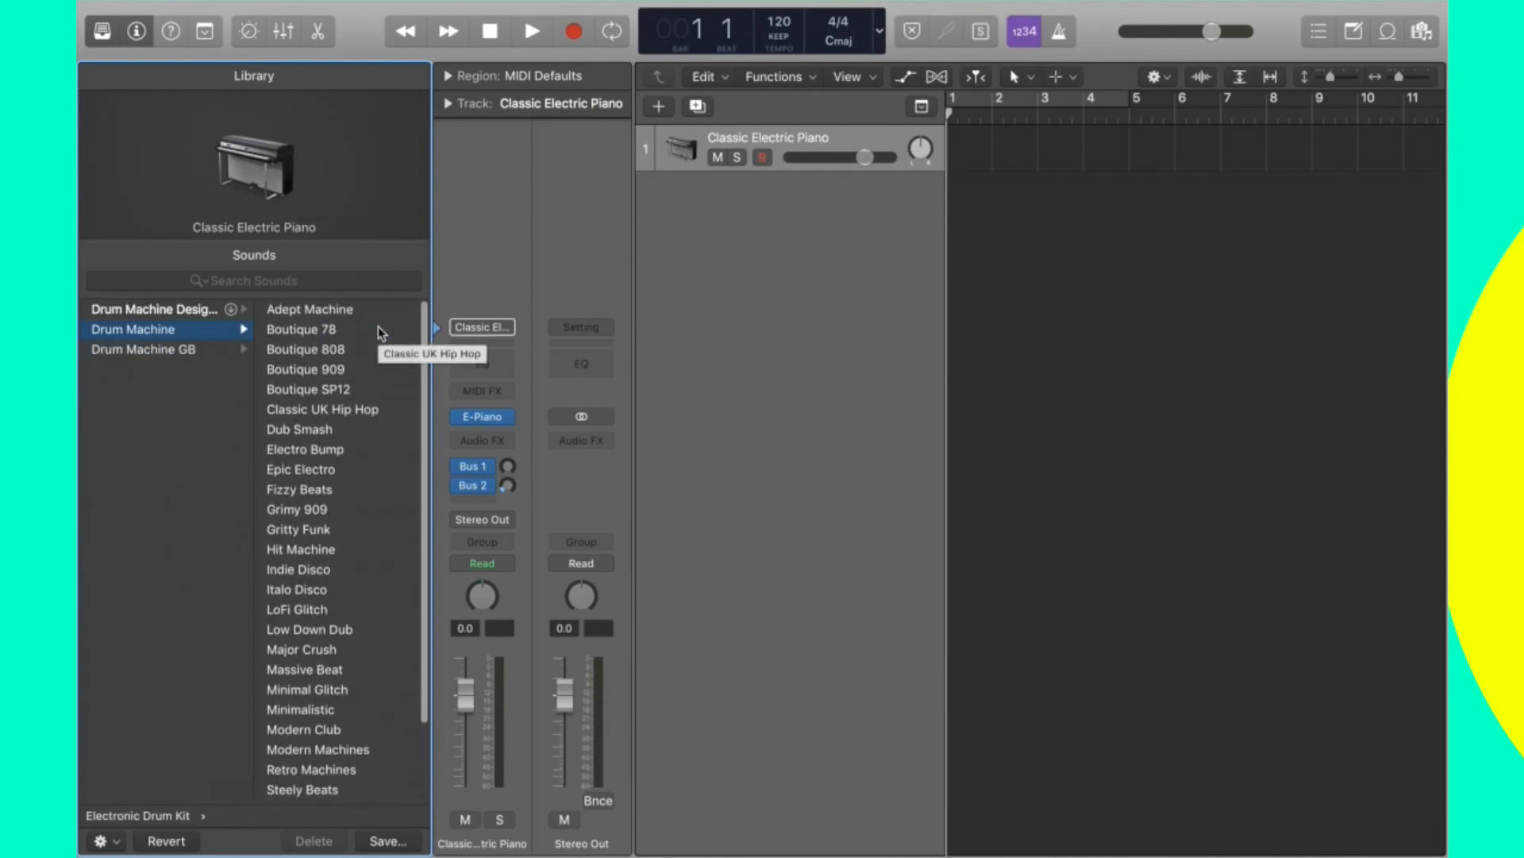
left_click(345, 330)
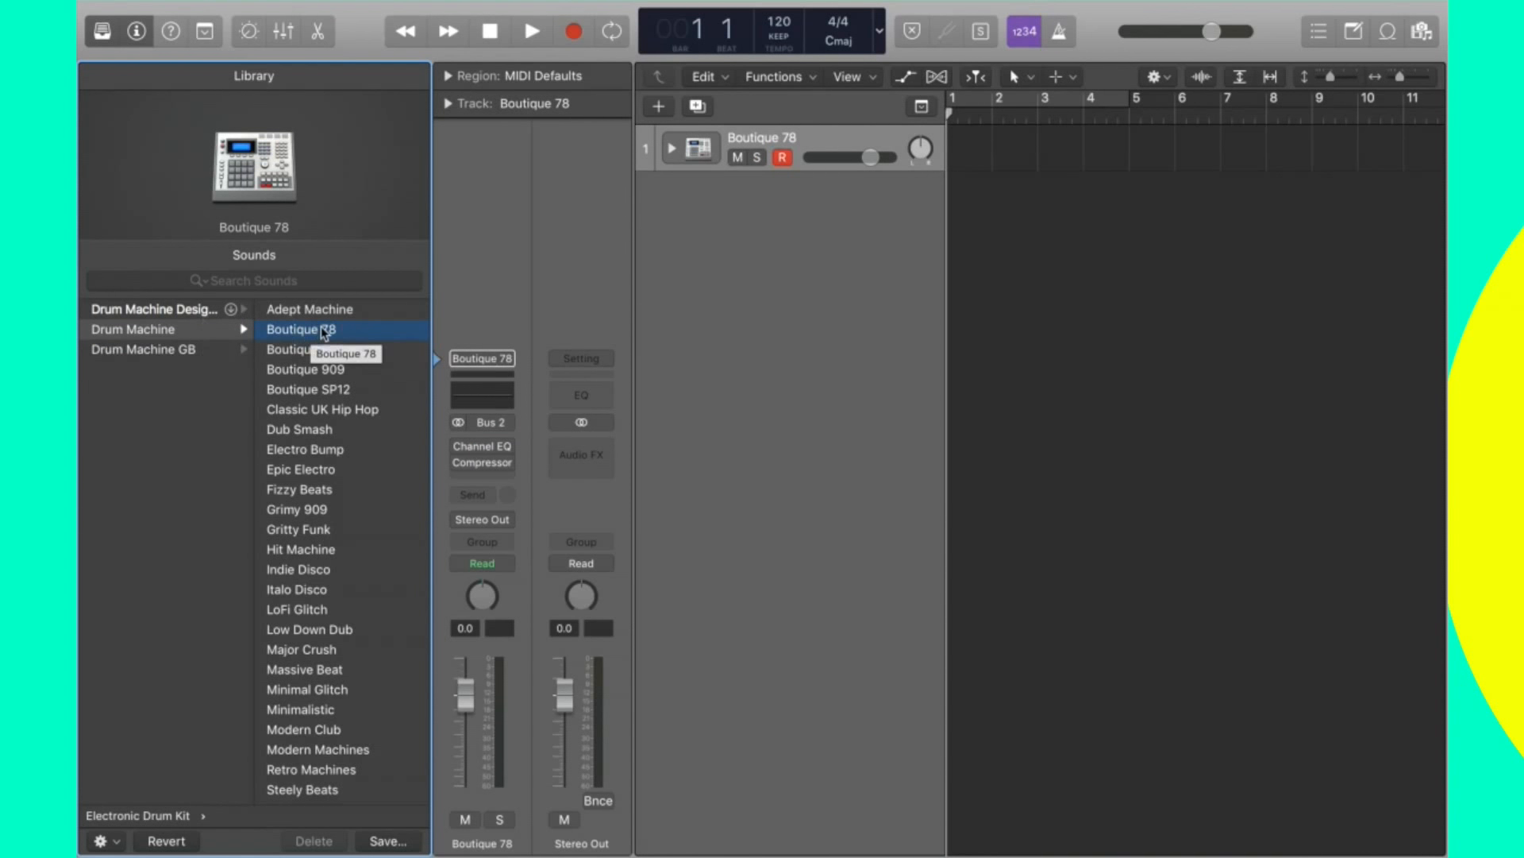
left_click(103, 31)
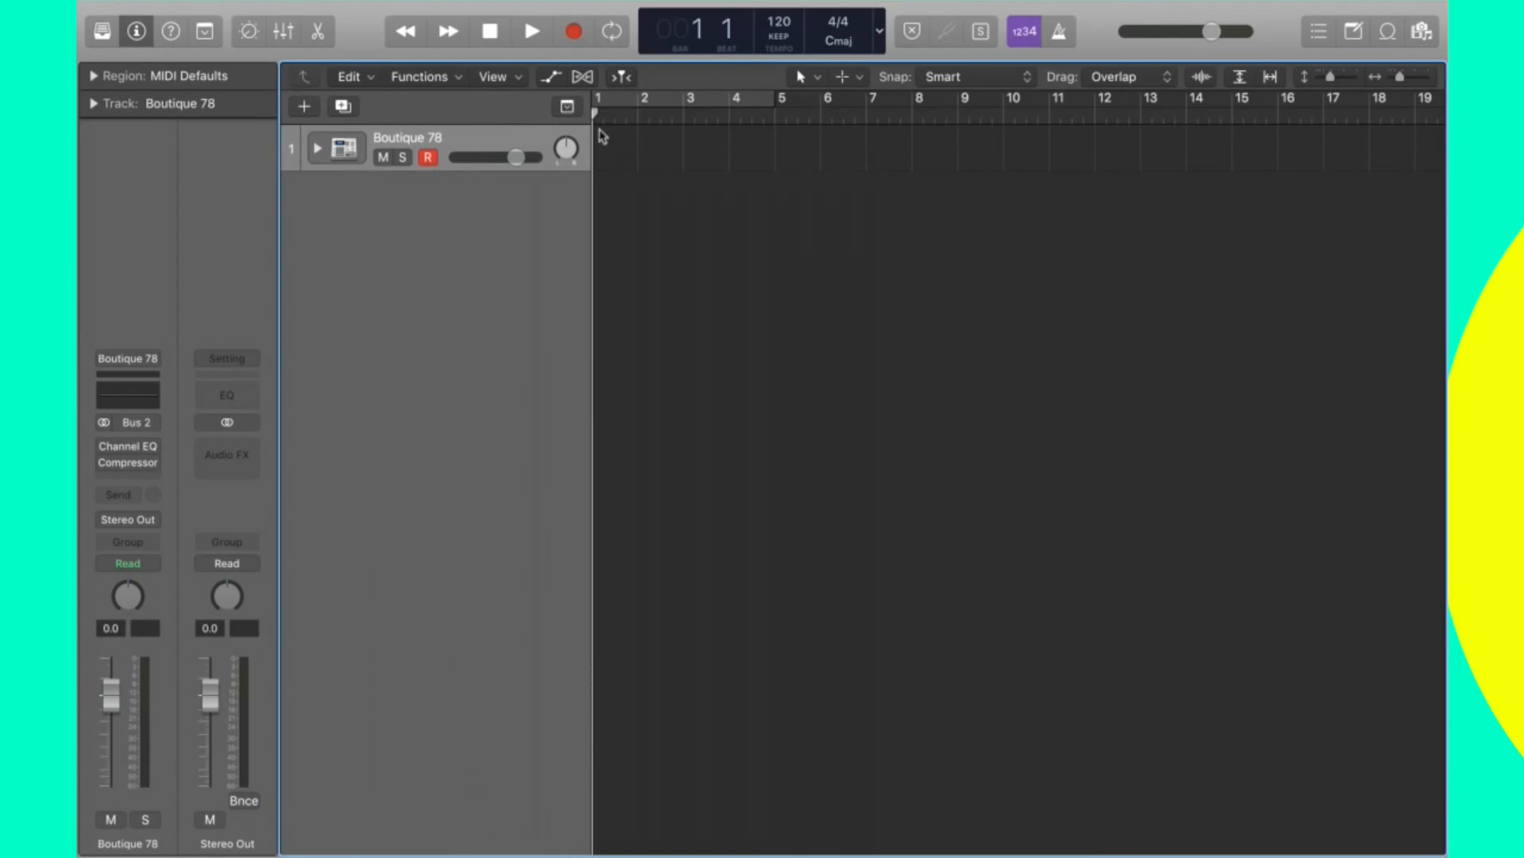
Expand the Boutique 78 stack, select its Kick track and open the Ultrabeat instrument, moving its window below the ruler.
left_click(317, 148)
left_click(461, 183)
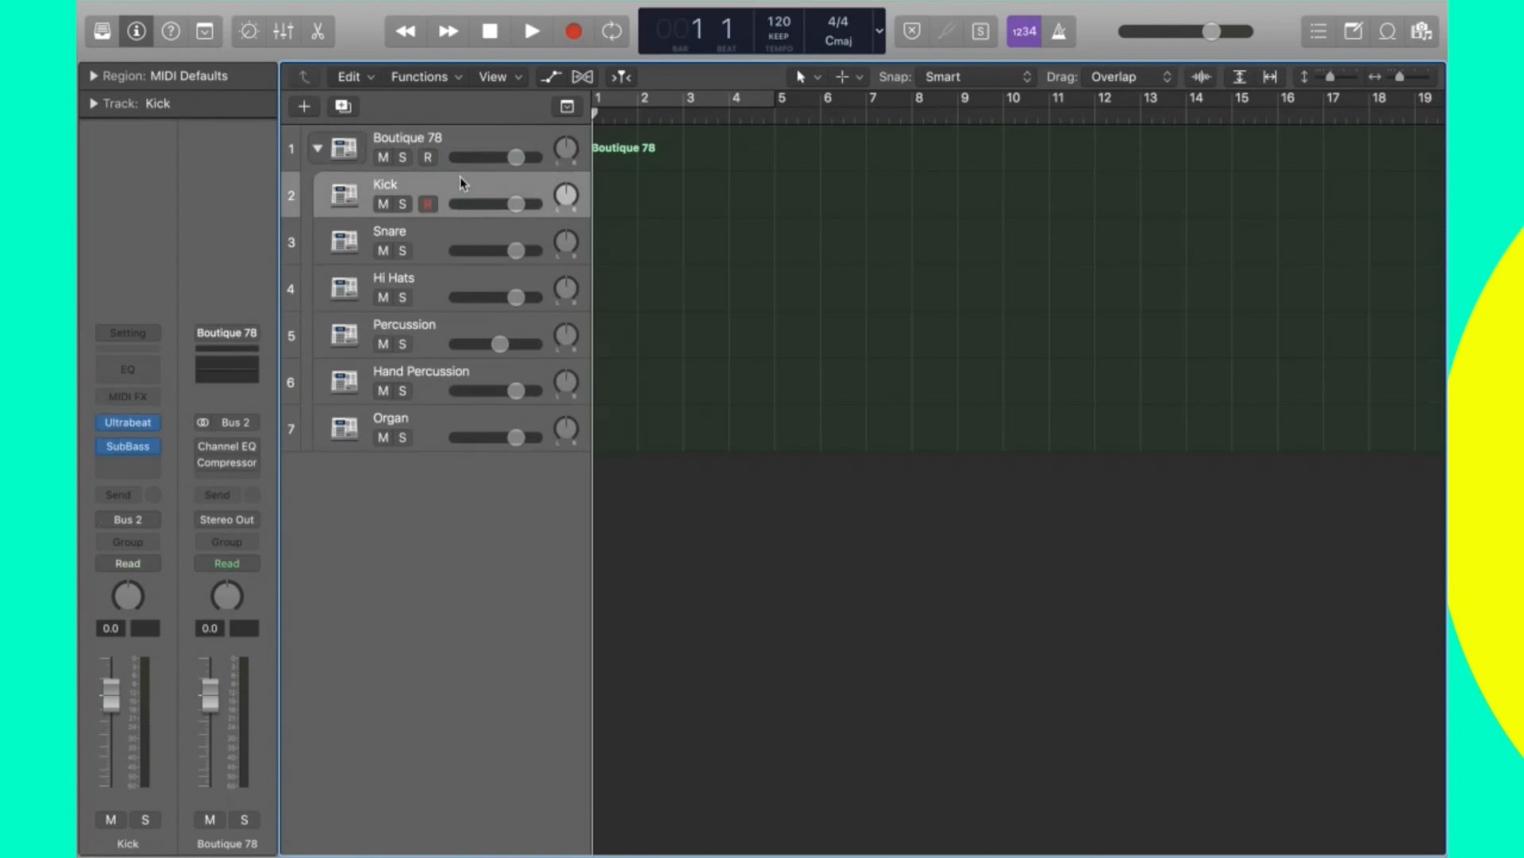
left_click(132, 429)
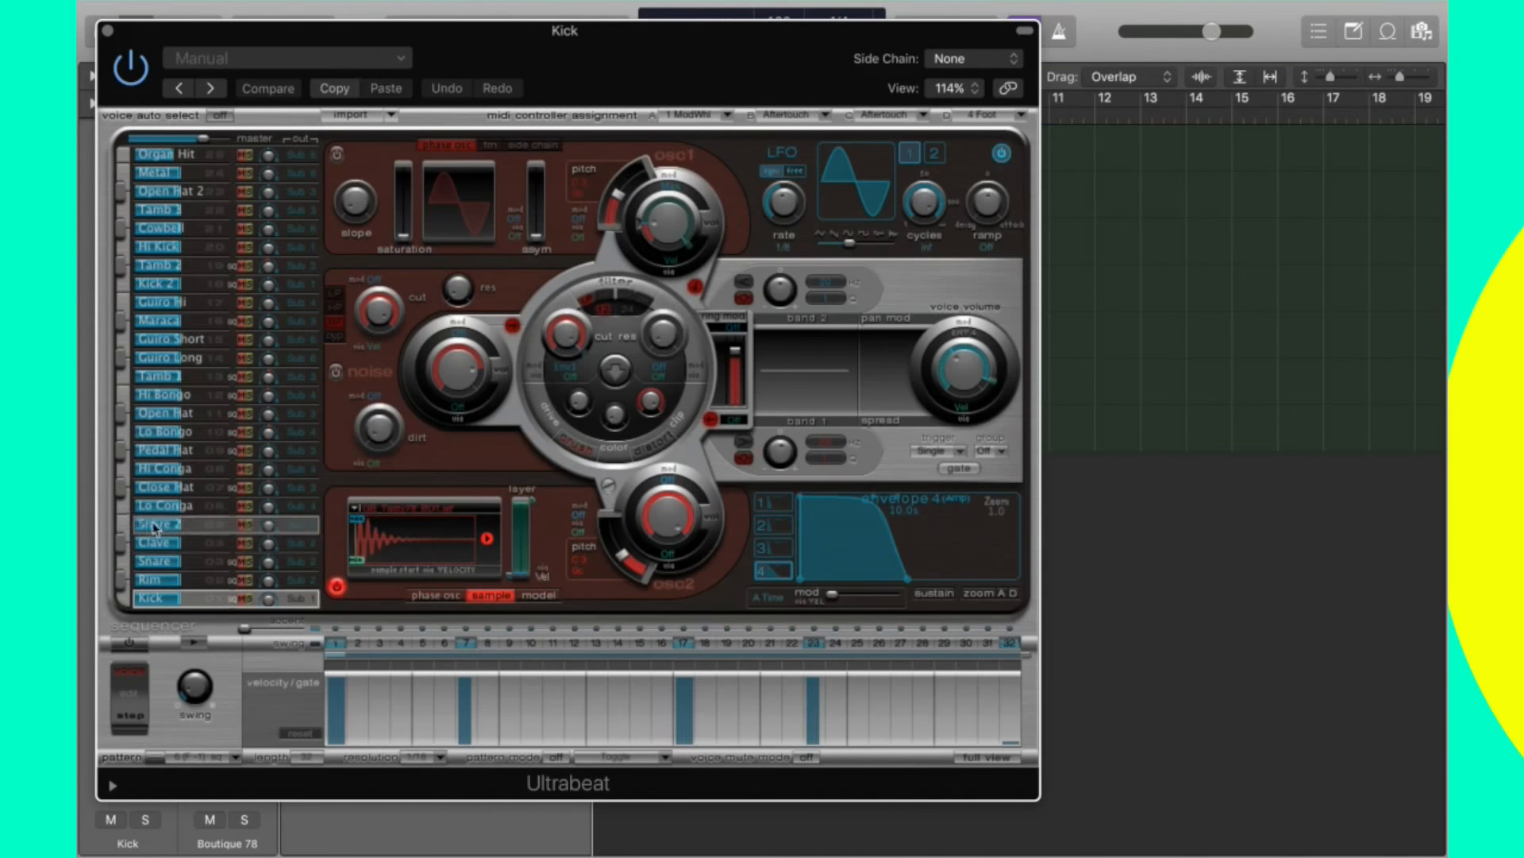
left_click_drag(629, 35, 659, 189)
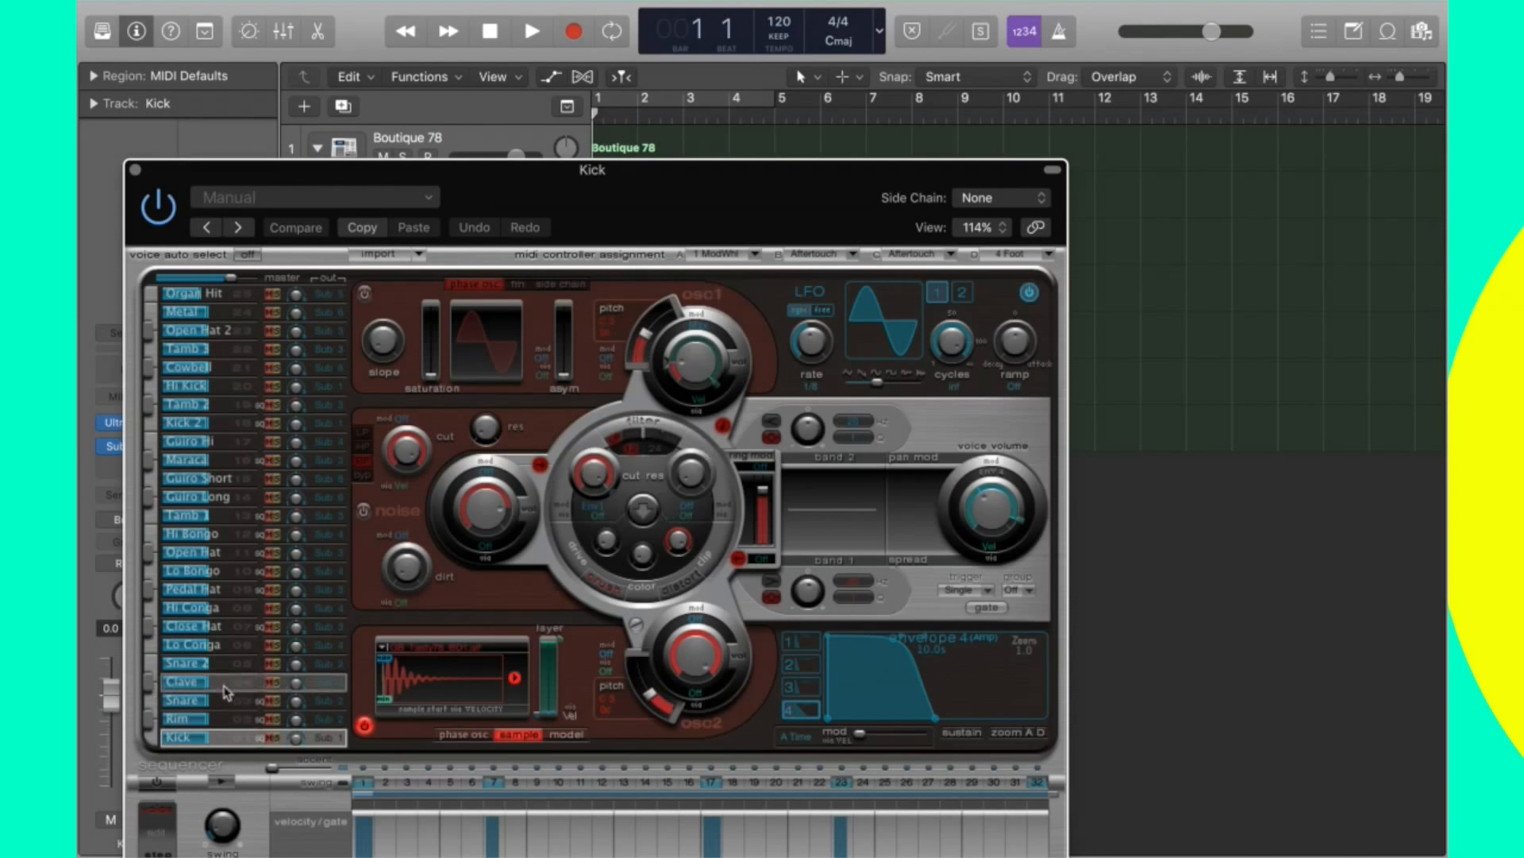
Audition the Clave voice in Ultrabeat, try it with the noise generator on, and check the available plug-in settings.
left_click(225, 685)
left_click(150, 685)
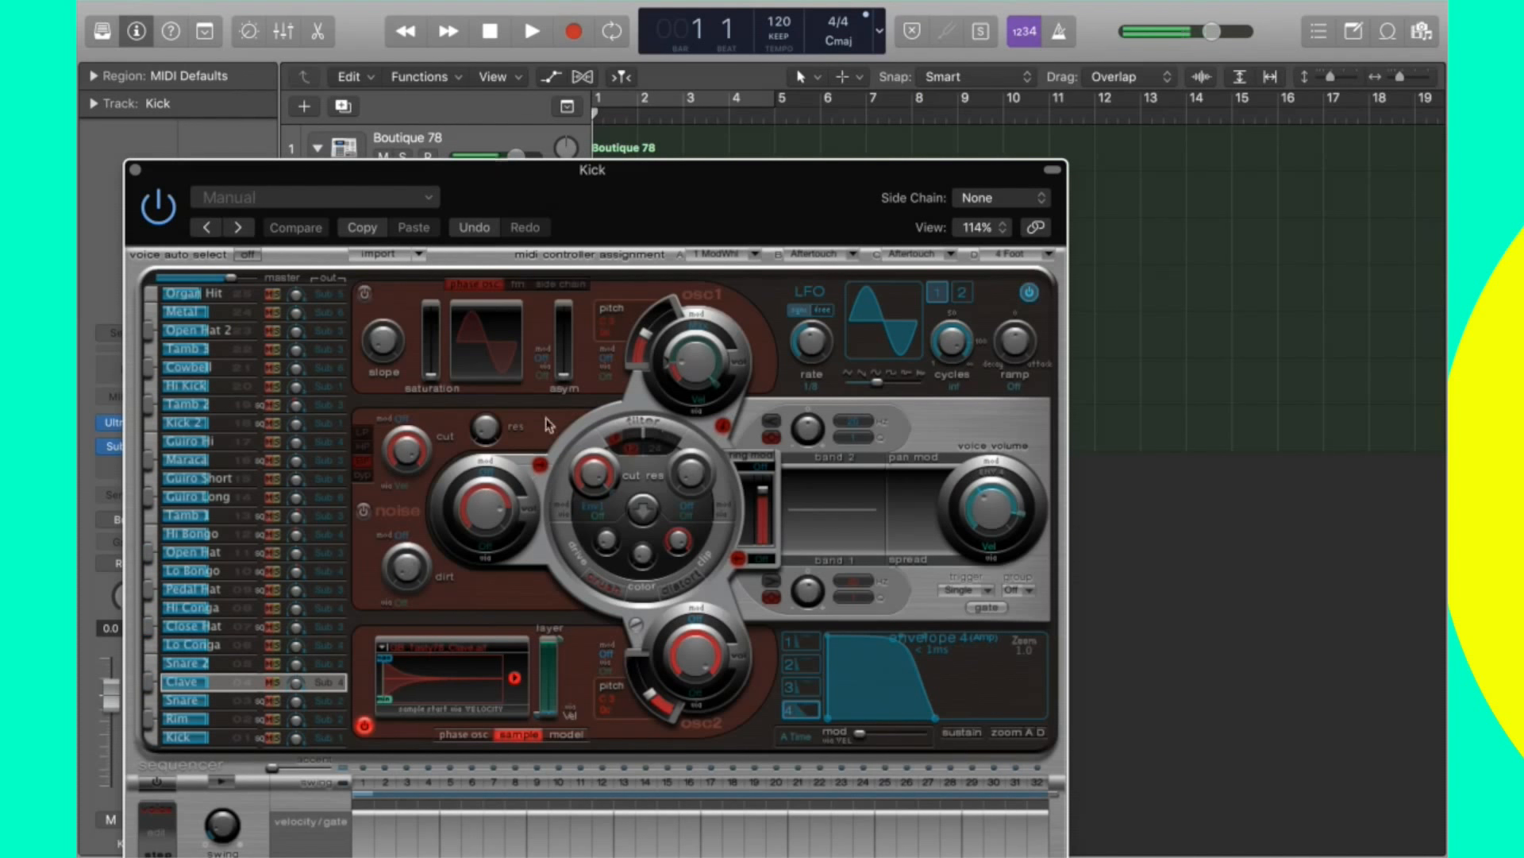
left_click(363, 512)
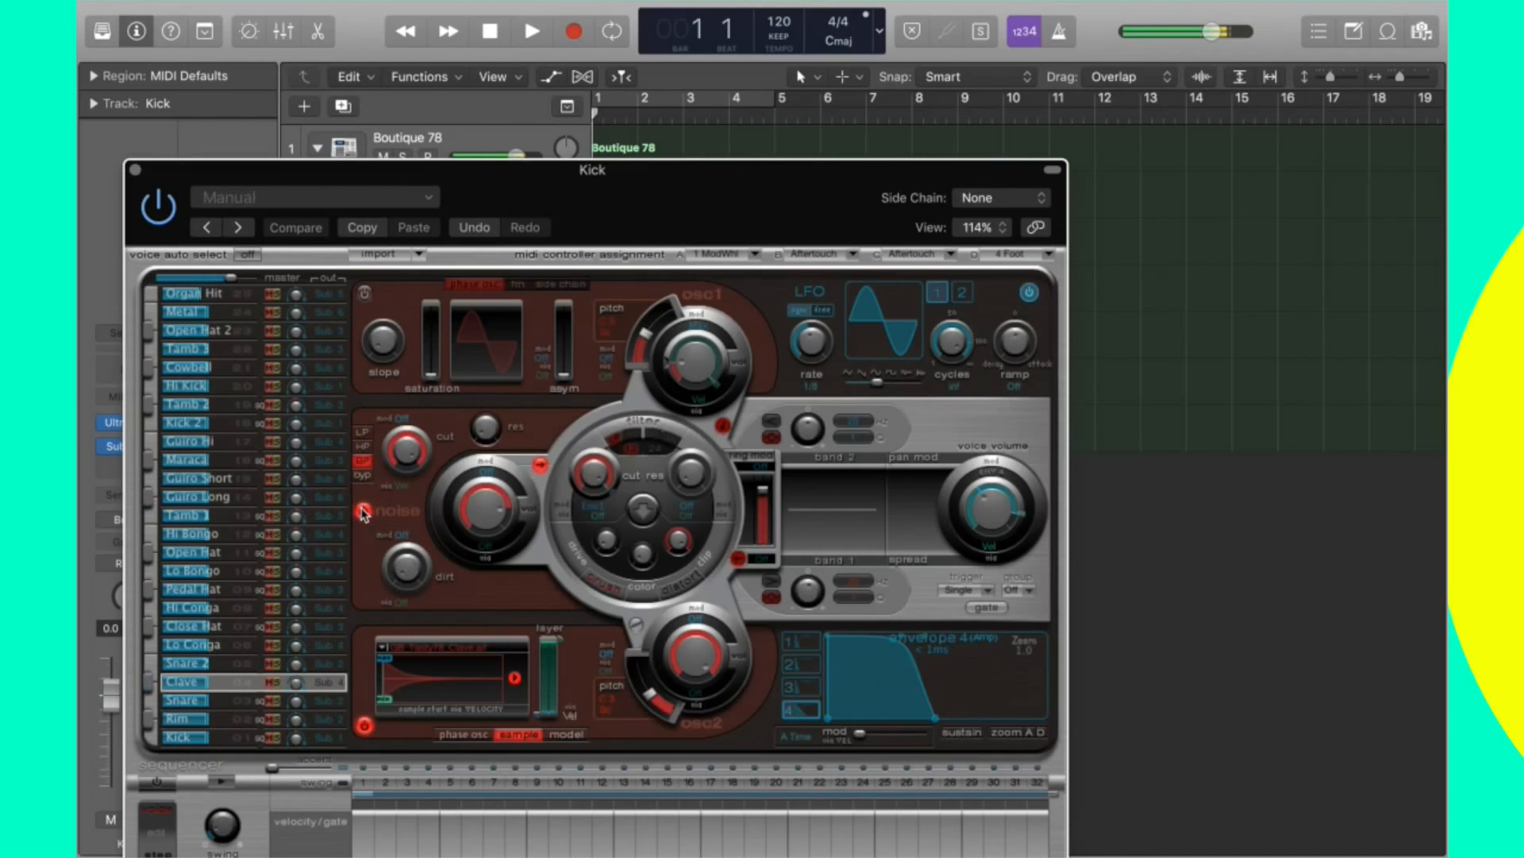
left_click(305, 200)
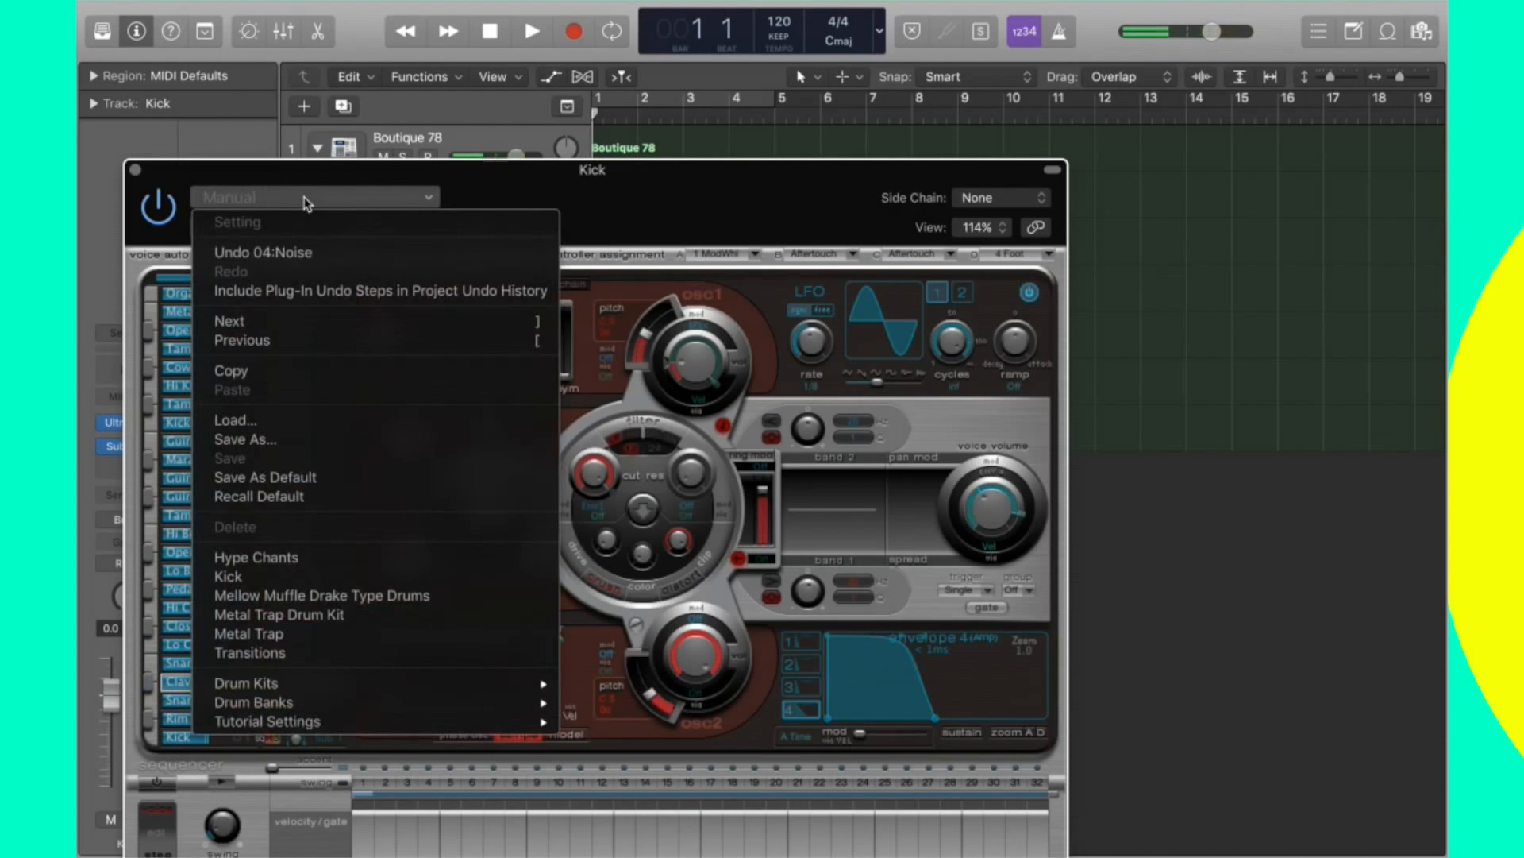
left_click(684, 210)
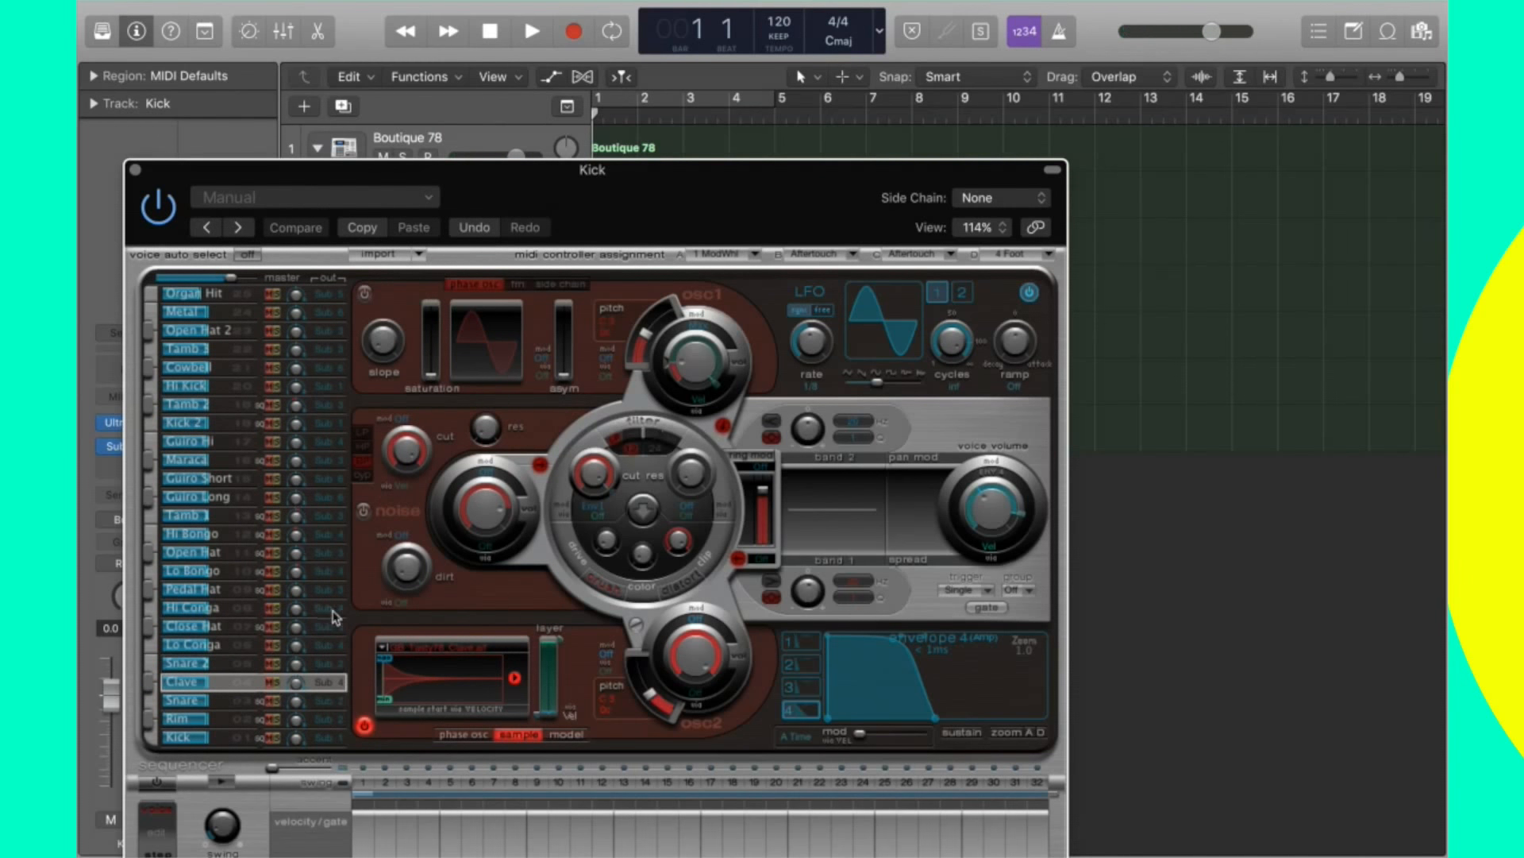
left_click(244, 736)
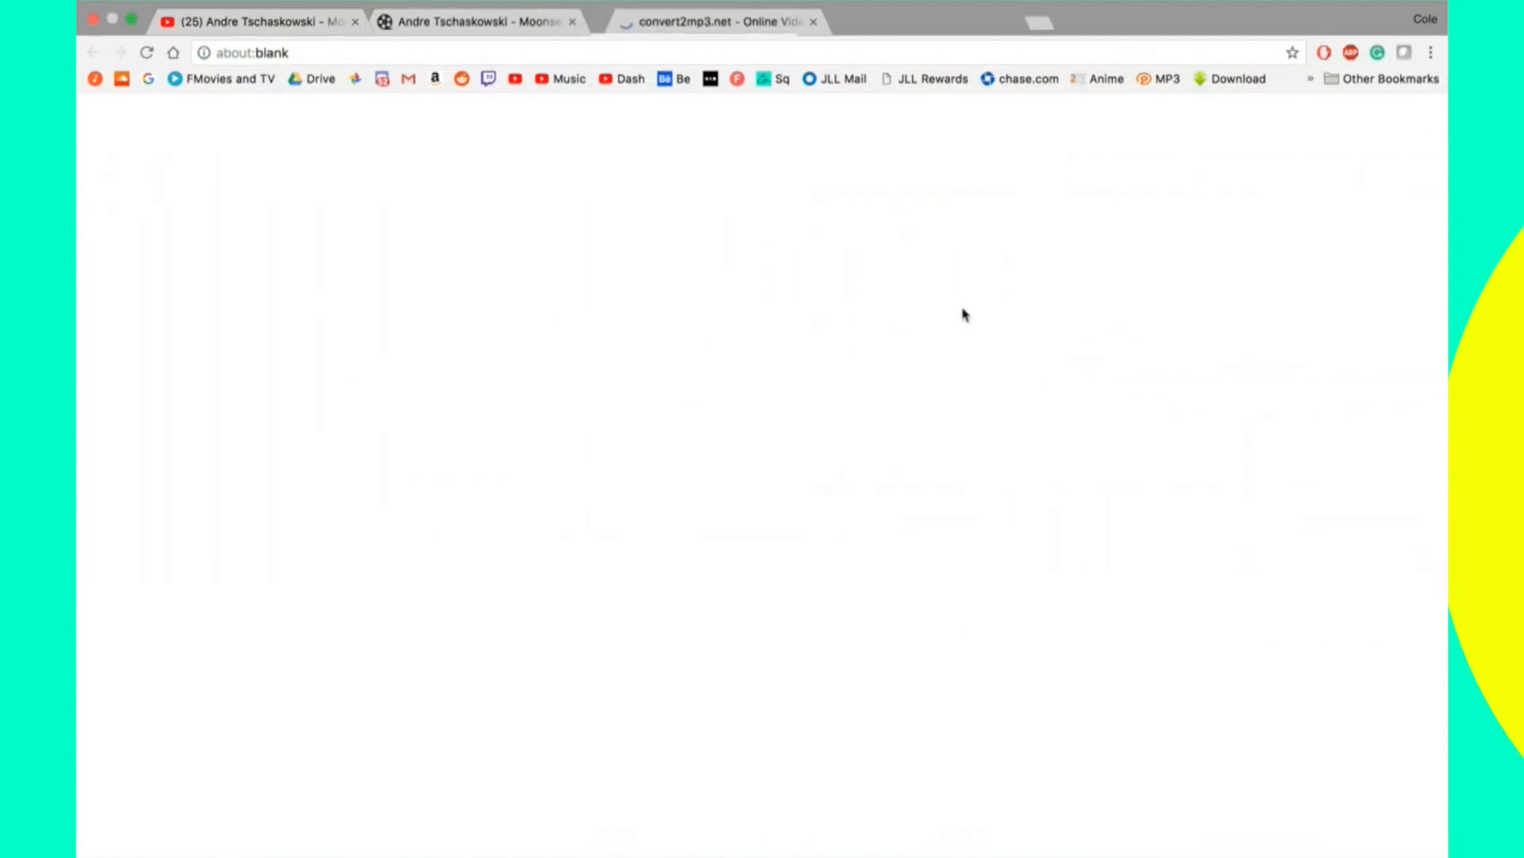
Switch to Chrome, close the popup tabs, keep the suggested artist and name tags, and download the converted MP3 from convert2mp3.net.
left_click(819, 24)
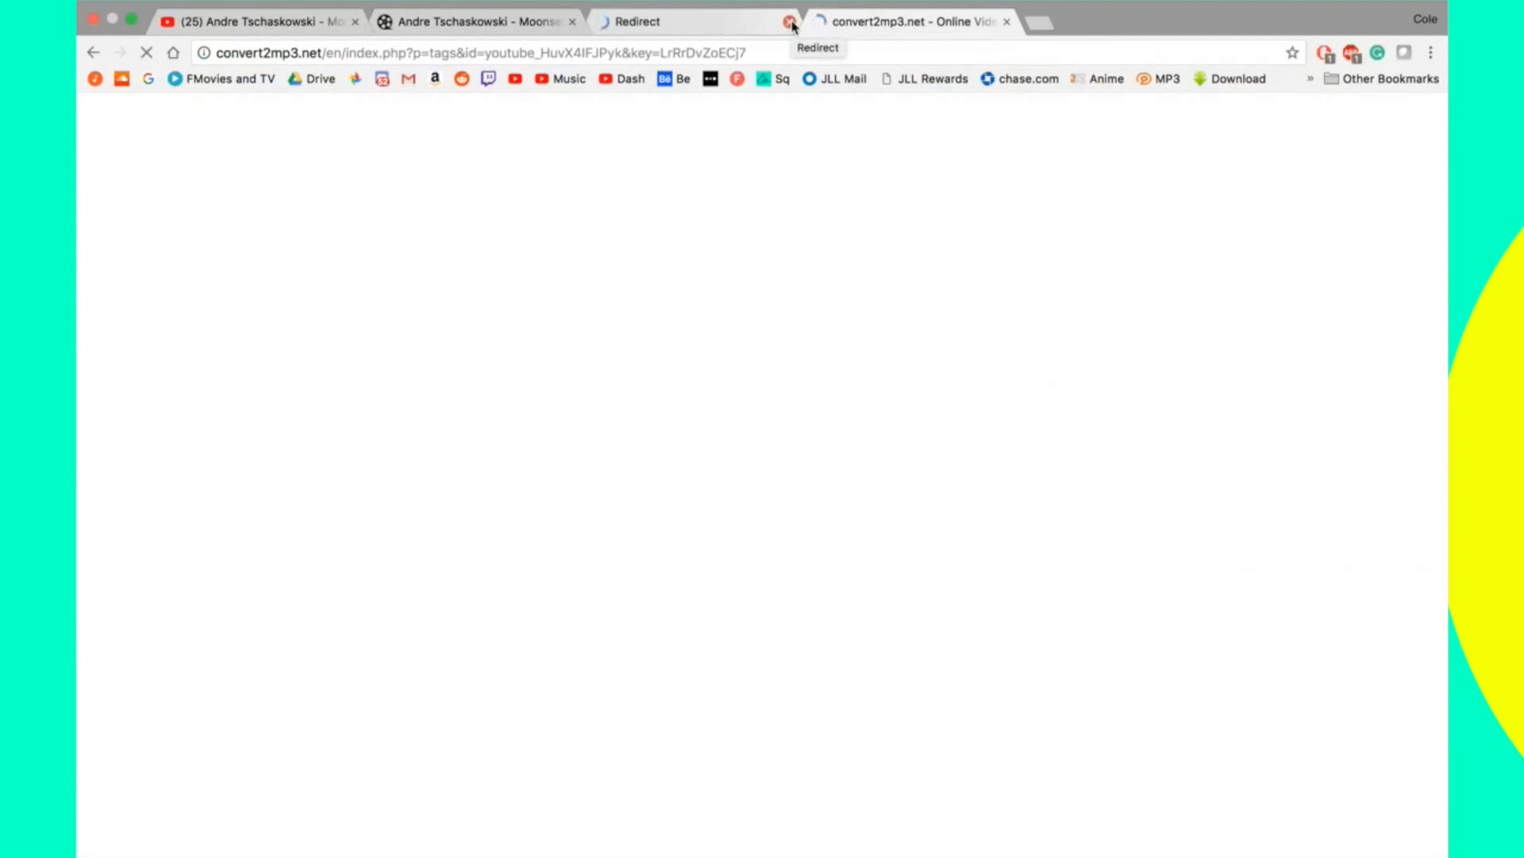
left_click(790, 22)
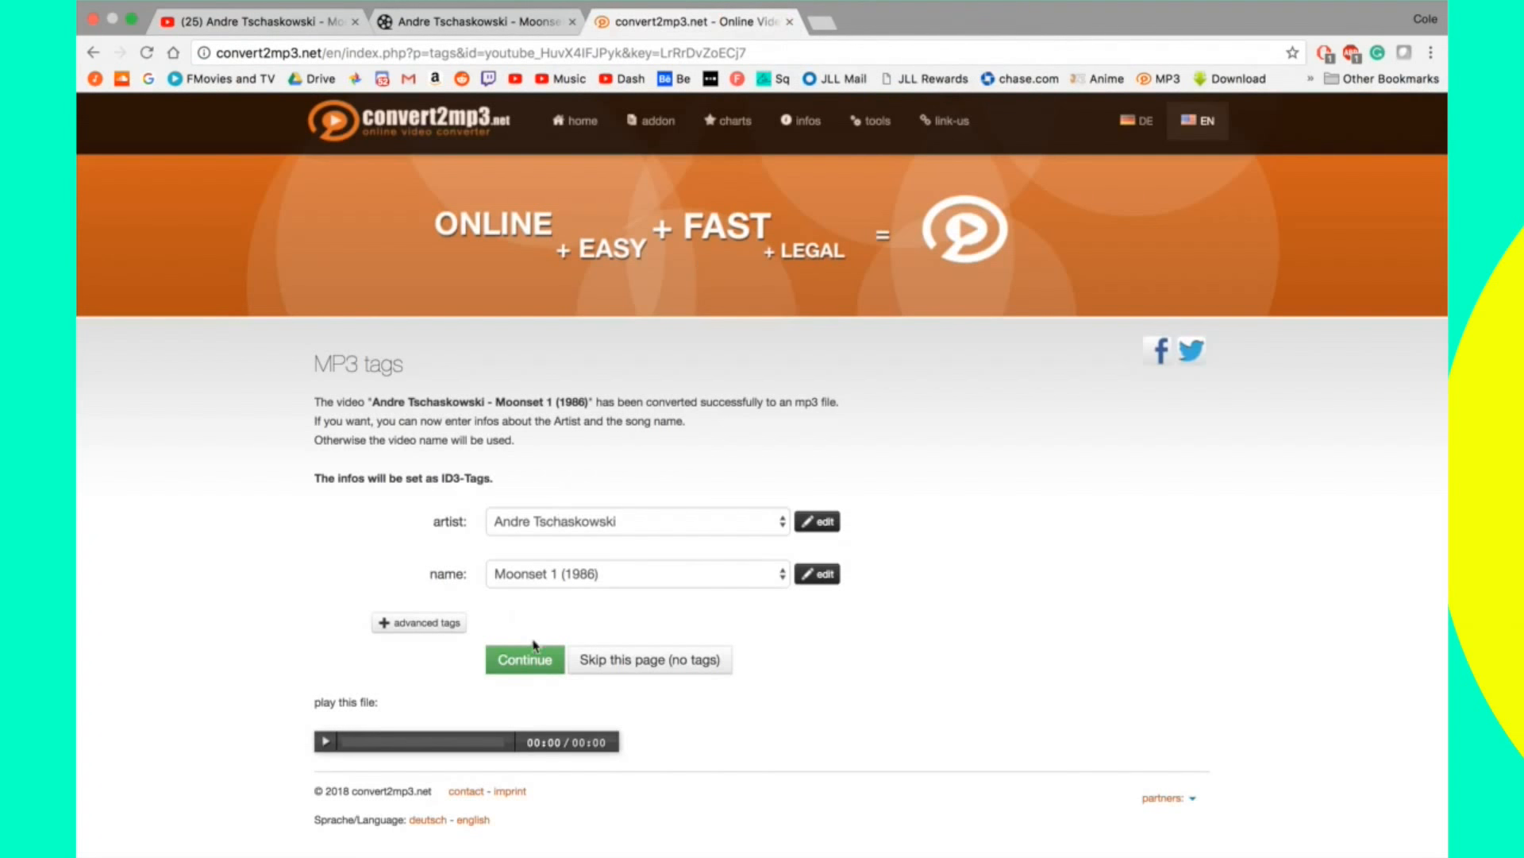
left_click(530, 664)
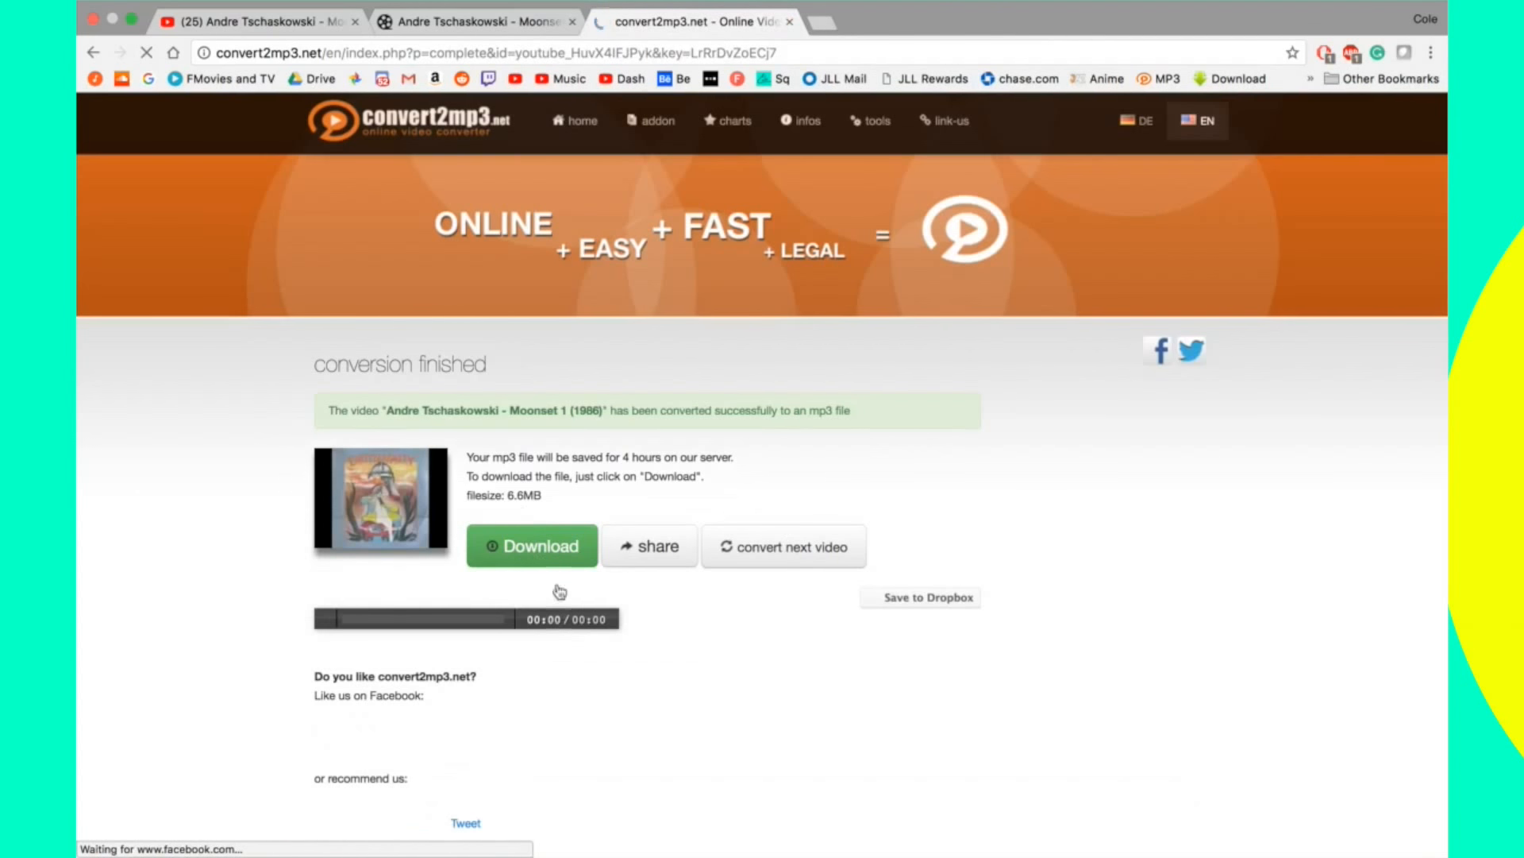
left_click(557, 558)
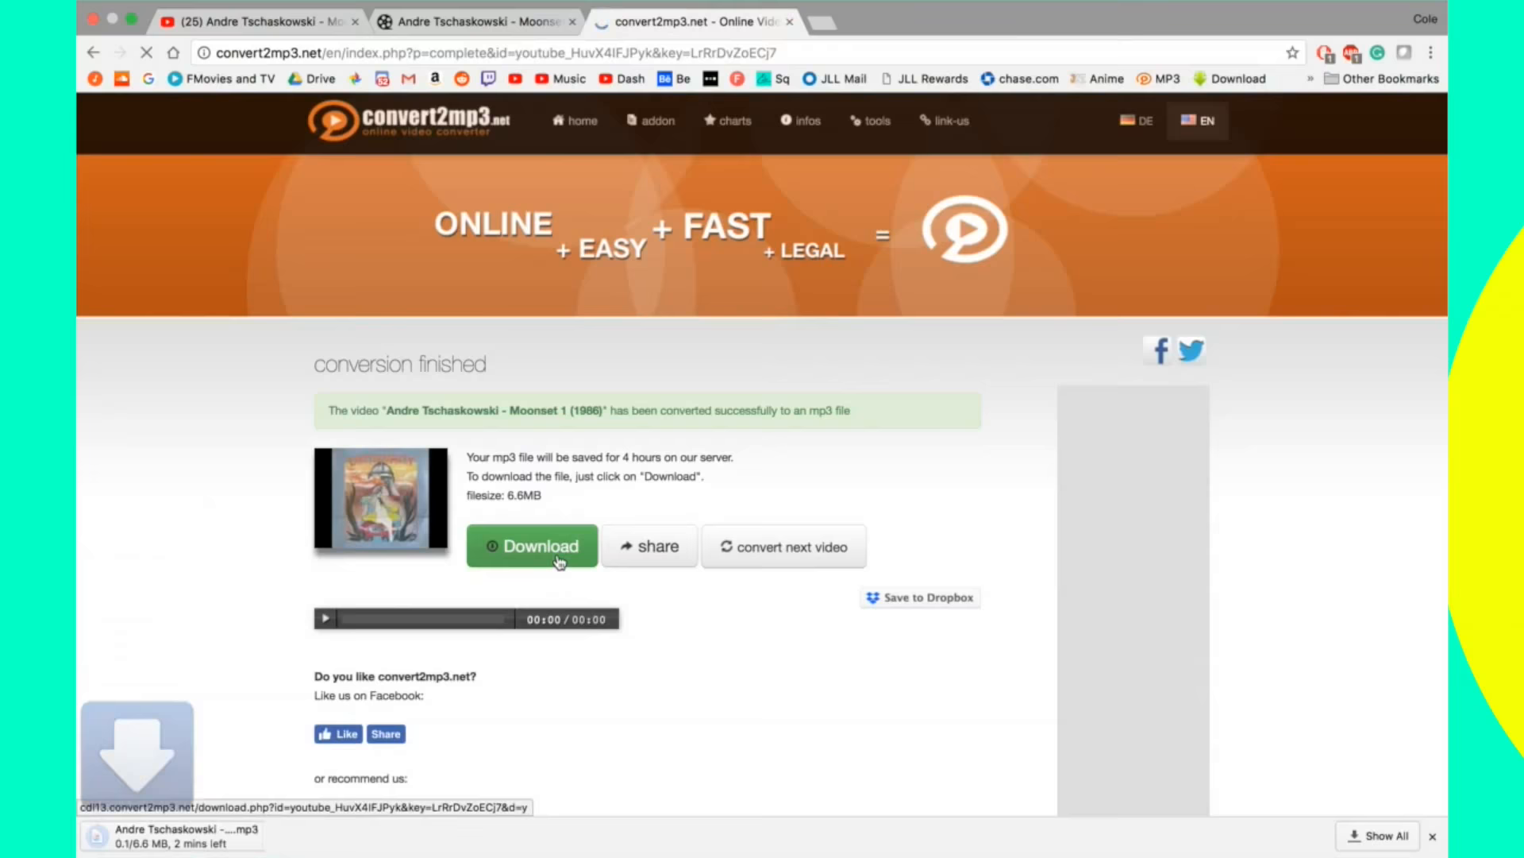
Return to Logic Pro and move the Ultrabeat window clear of the track headers.
key("ctrl+Left")
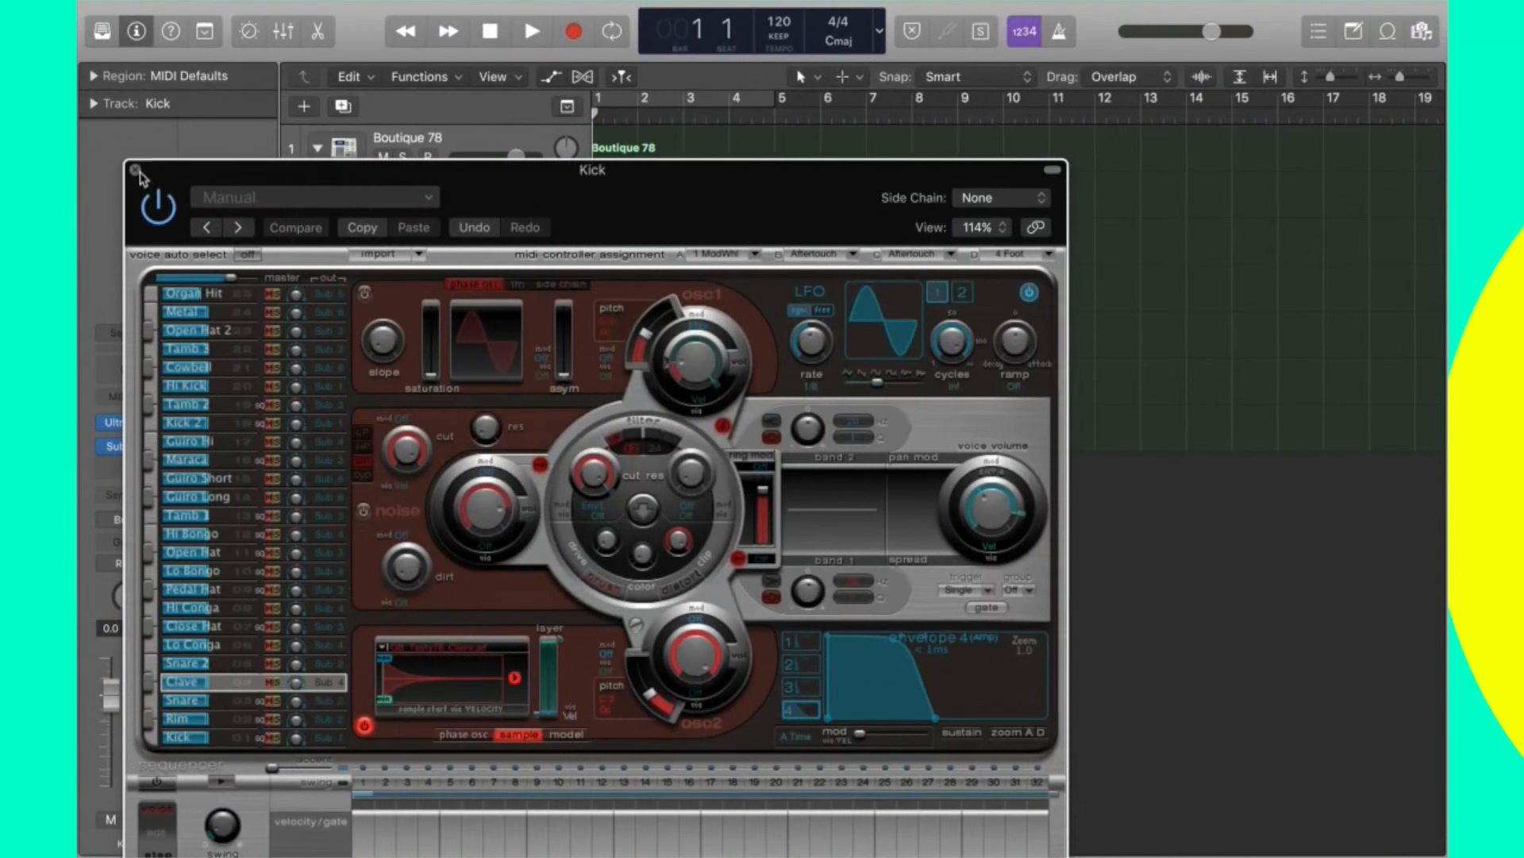
left_click_drag(596, 187, 616, 378)
key("ctrl+Right")
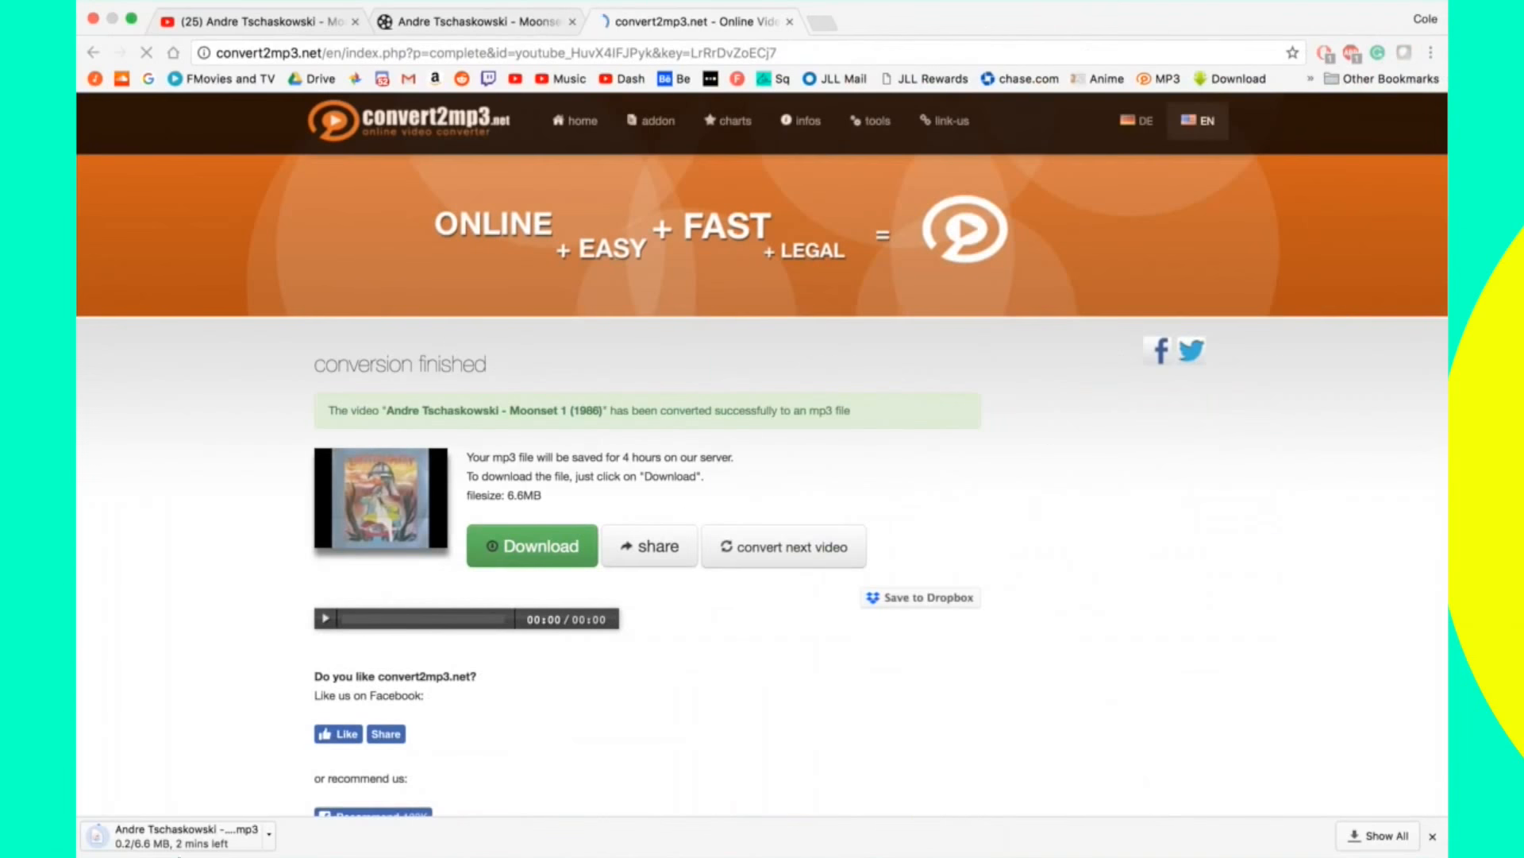
key("ctrl+Left")
left_click_drag(647, 370, 1064, 162)
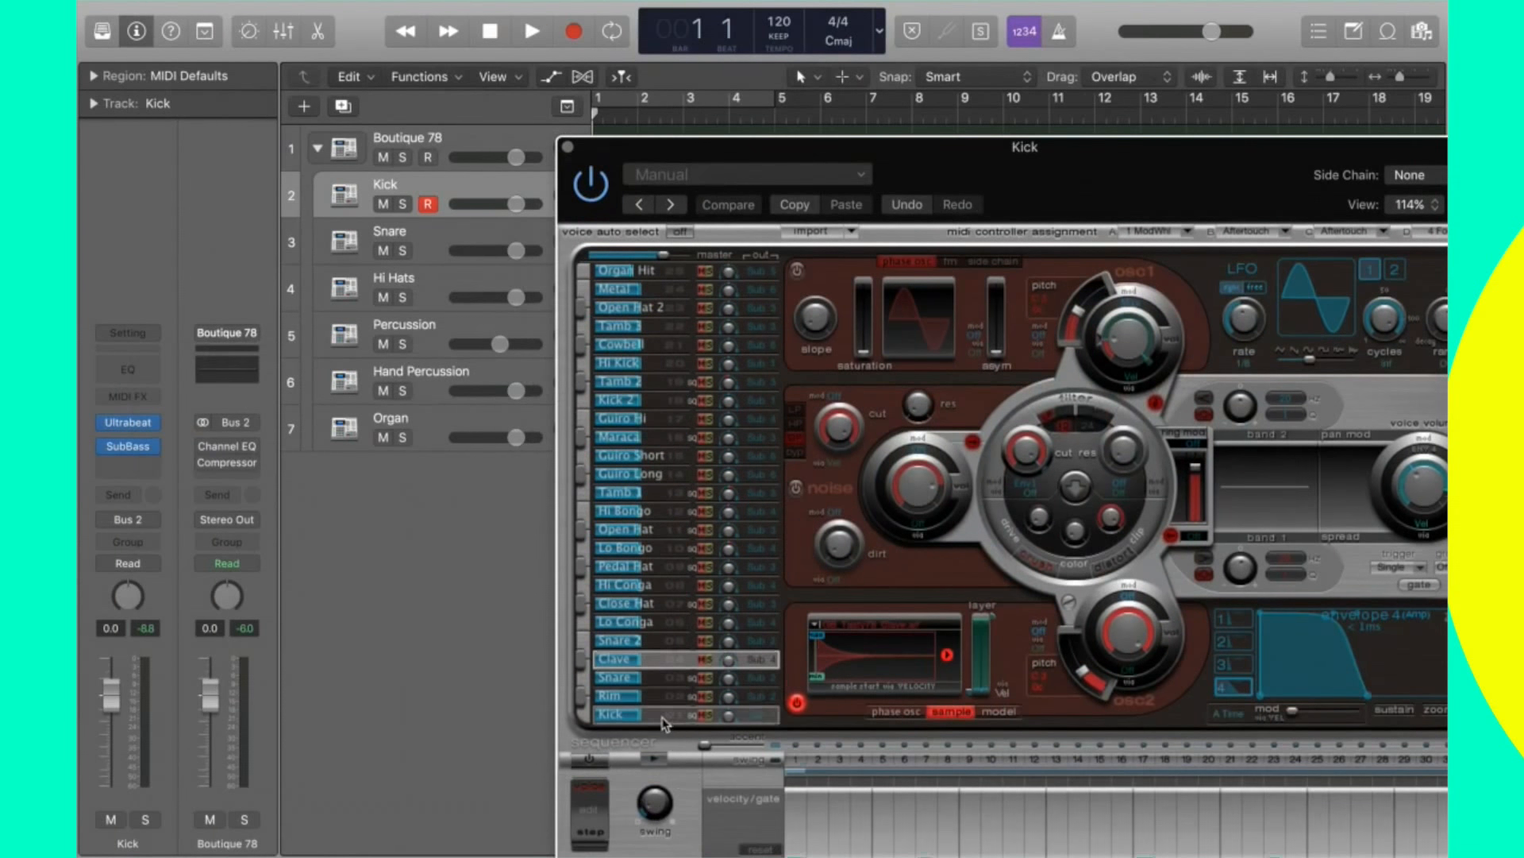
Select the Kick voice in Ultrabeat and open the Load Sample dialog for its oscillator 2 sample.
left_click(667, 715)
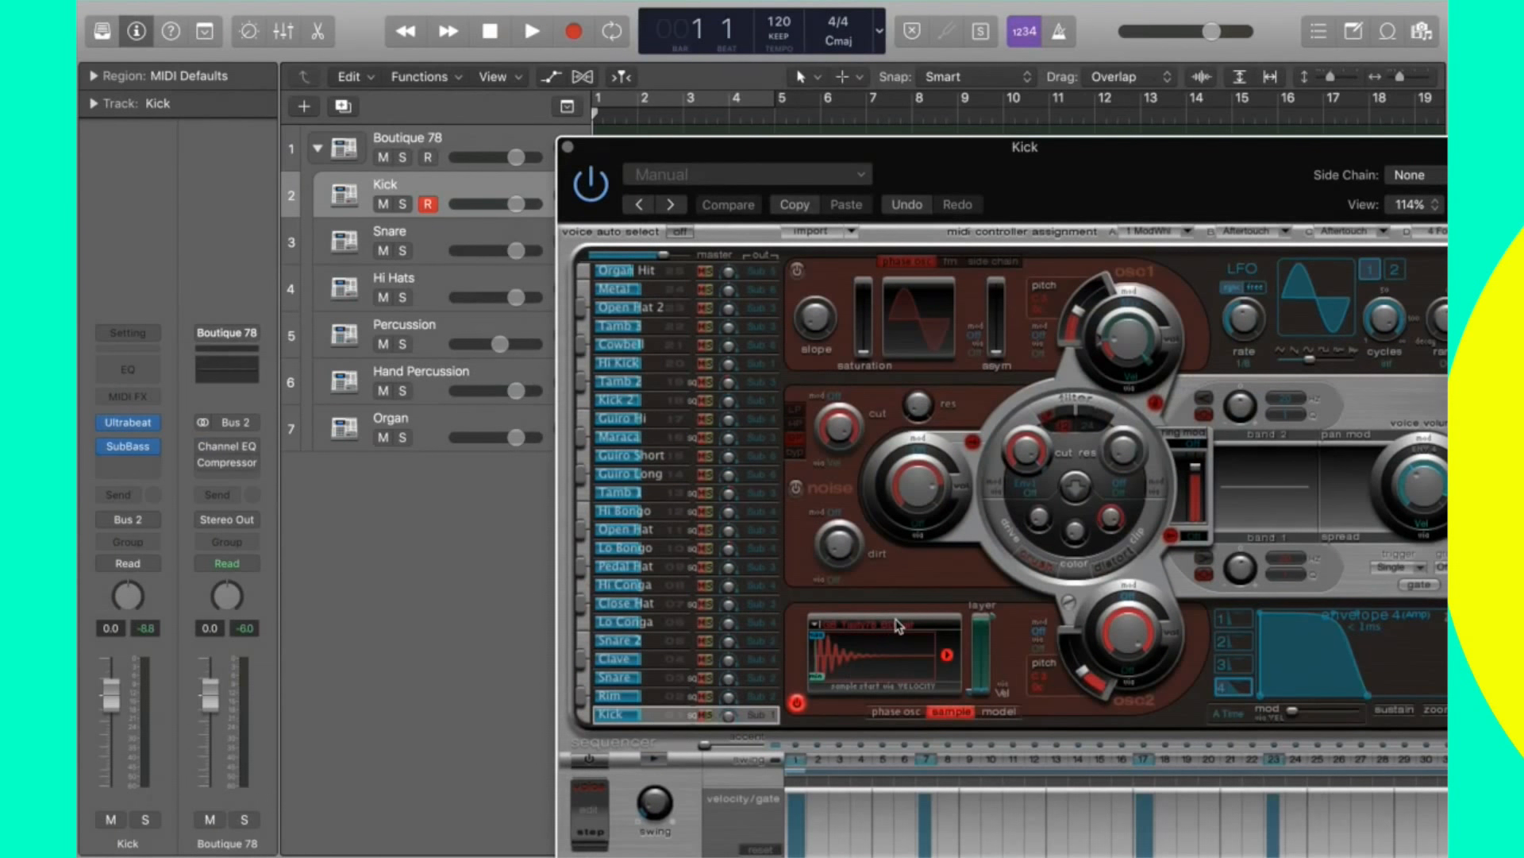
left_click(897, 624)
left_click(878, 648)
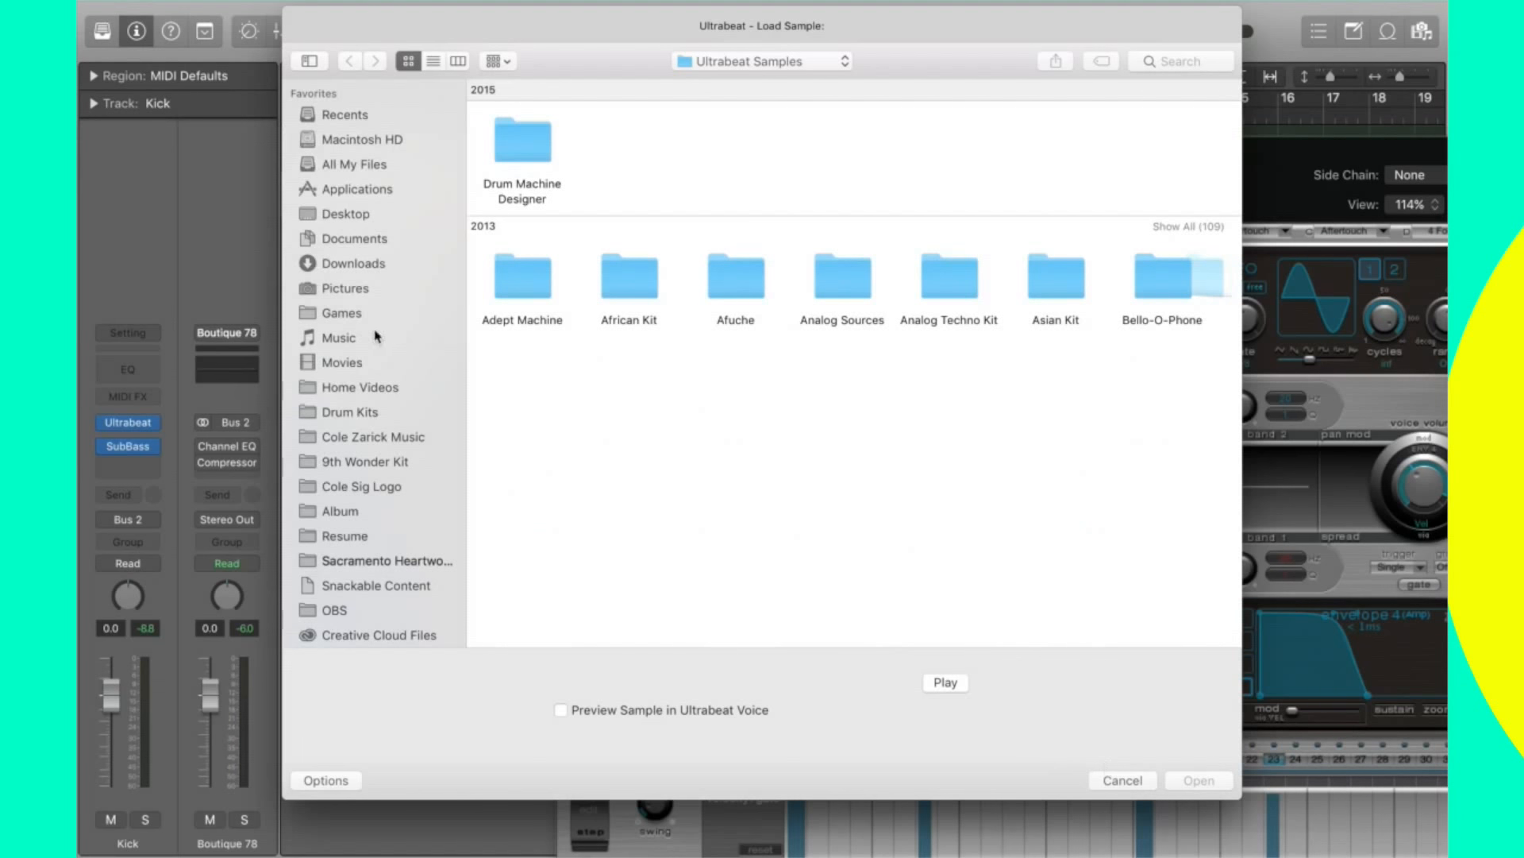
Browse to the Drum Kits folder, show all of its 2014 folders, and open the Trap ThaJokerBeatz drum kit folder.
left_click(347, 340)
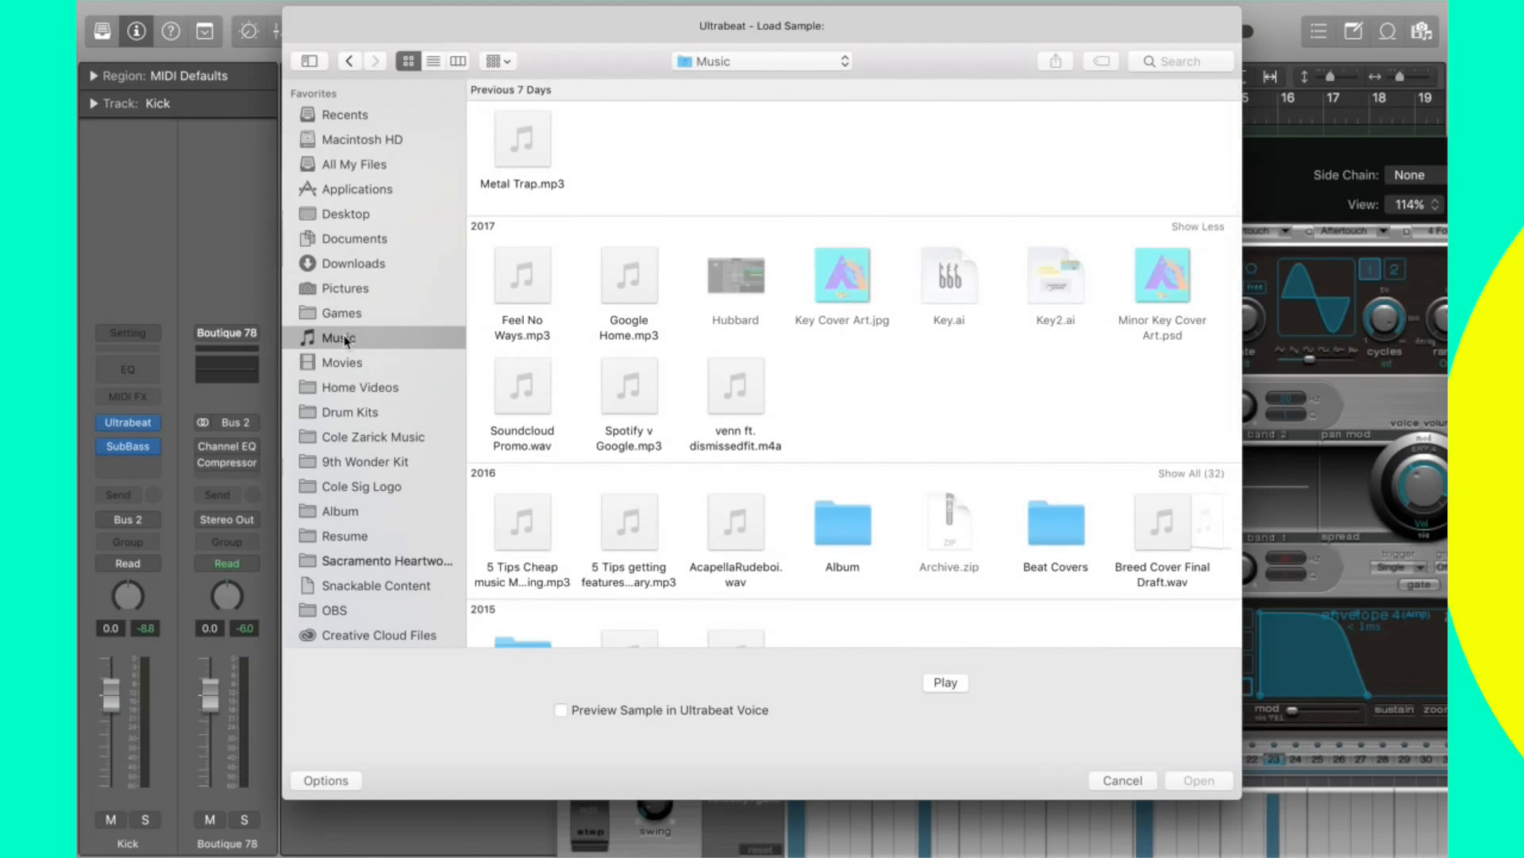
left_click(385, 413)
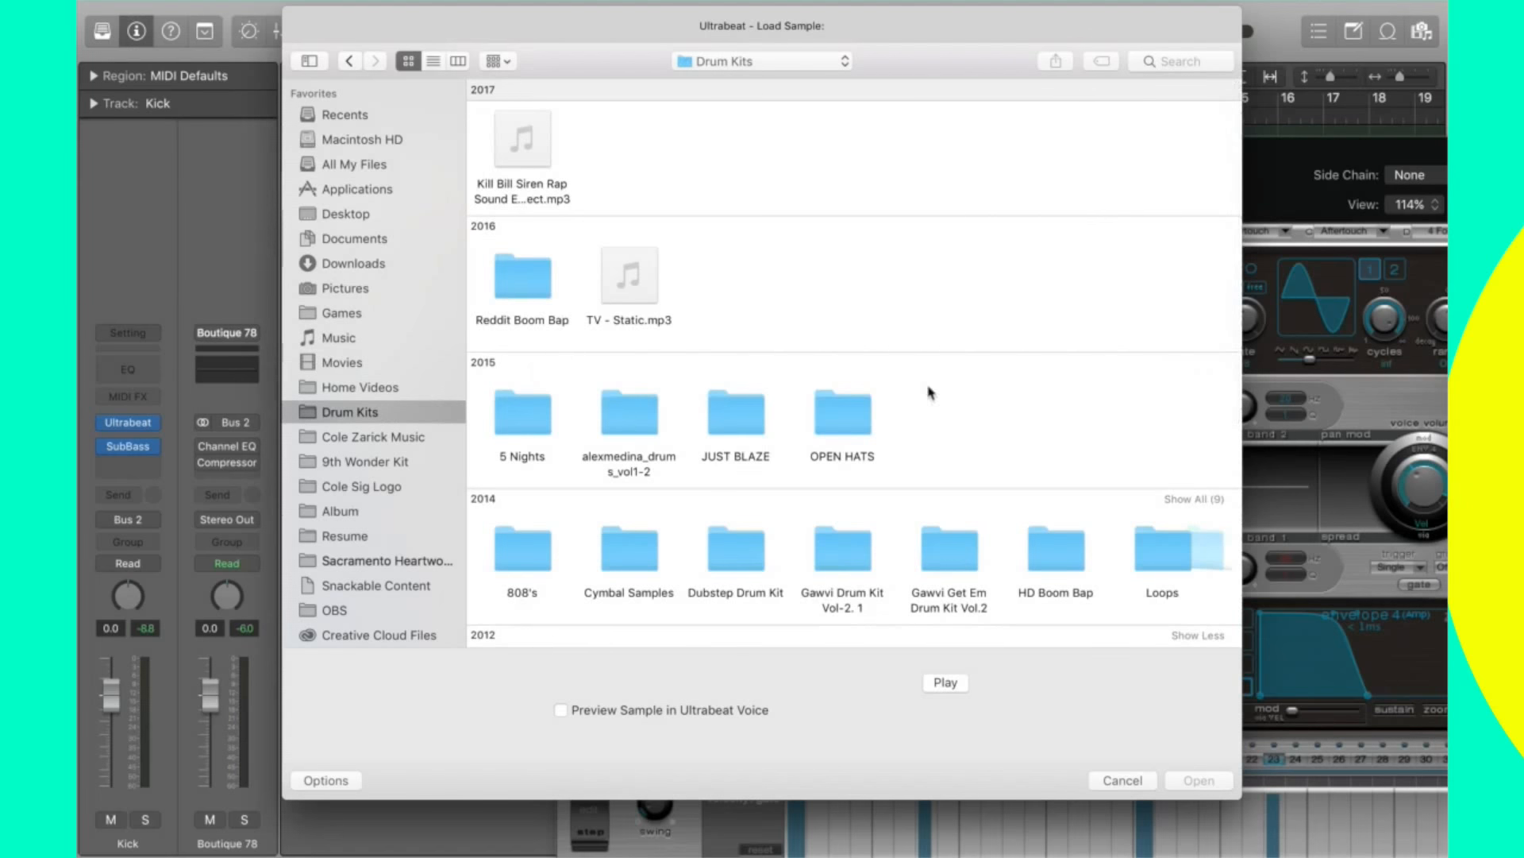
scroll(883, 401, "down", 3)
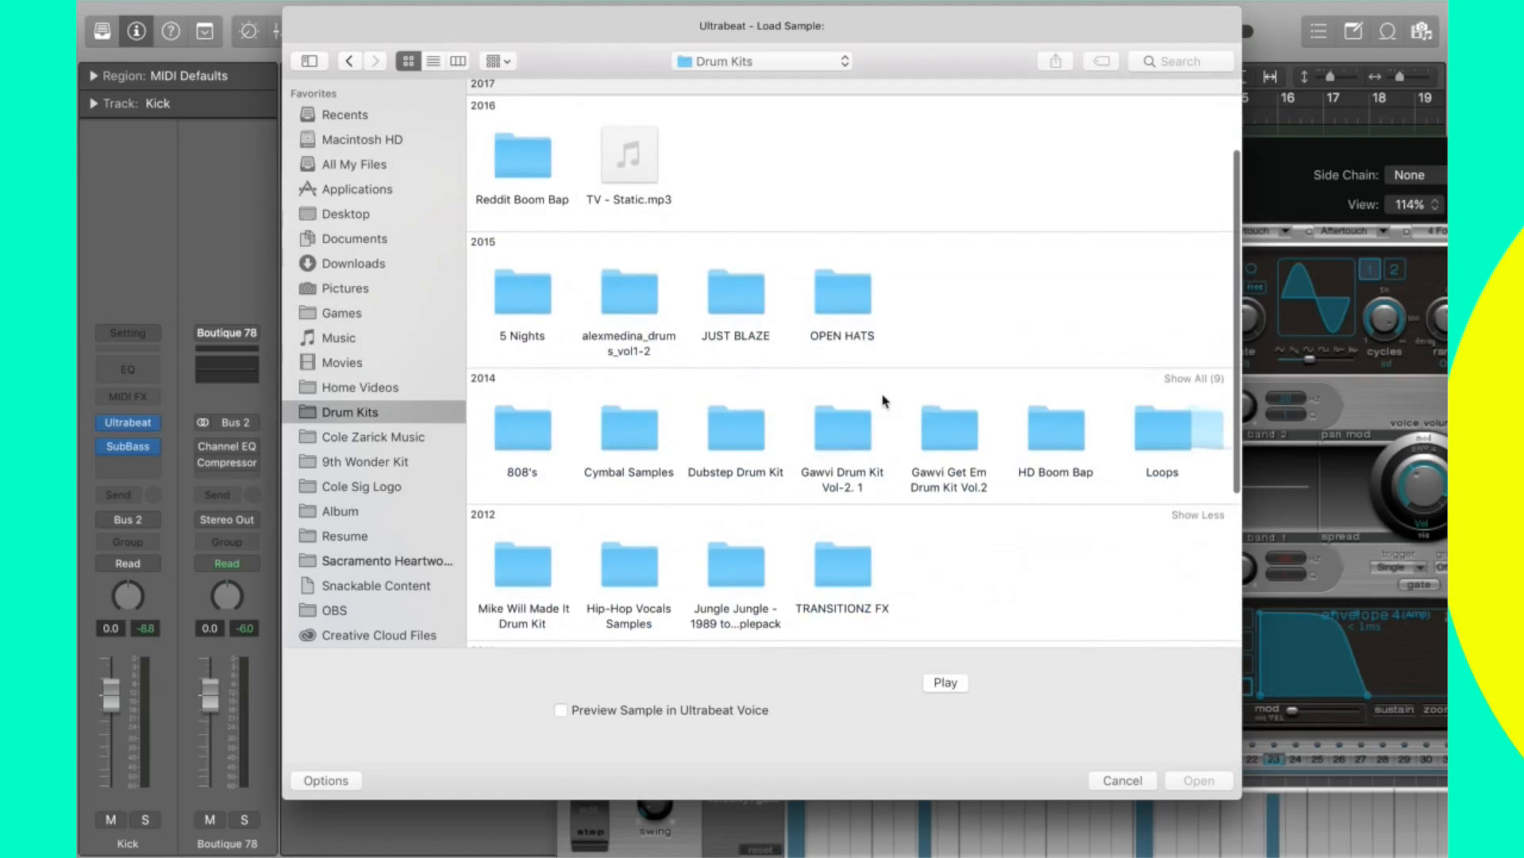
left_click(1188, 380)
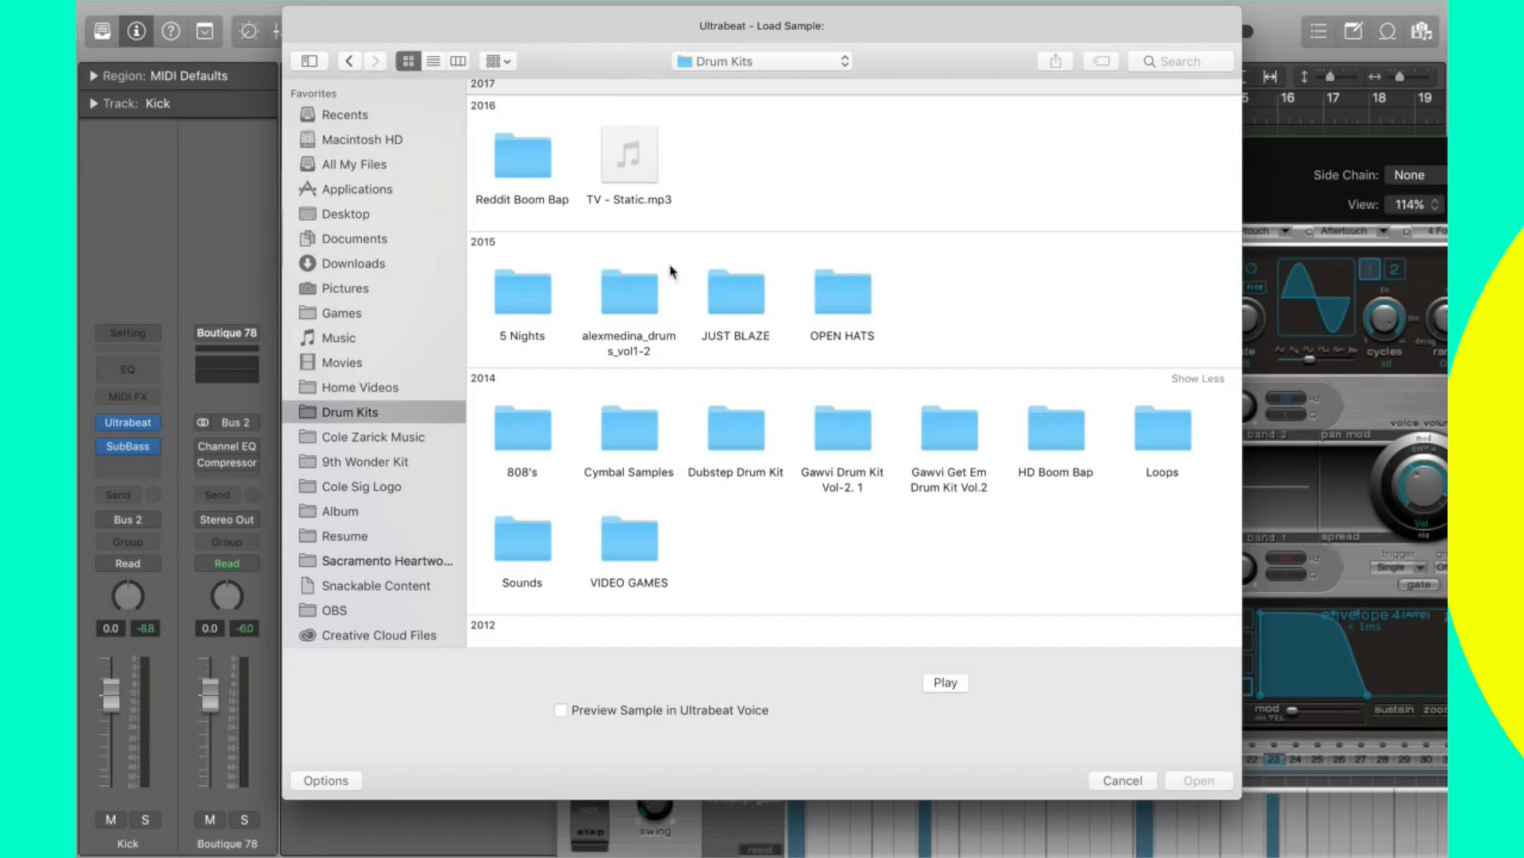
scroll(879, 439, "down", 1)
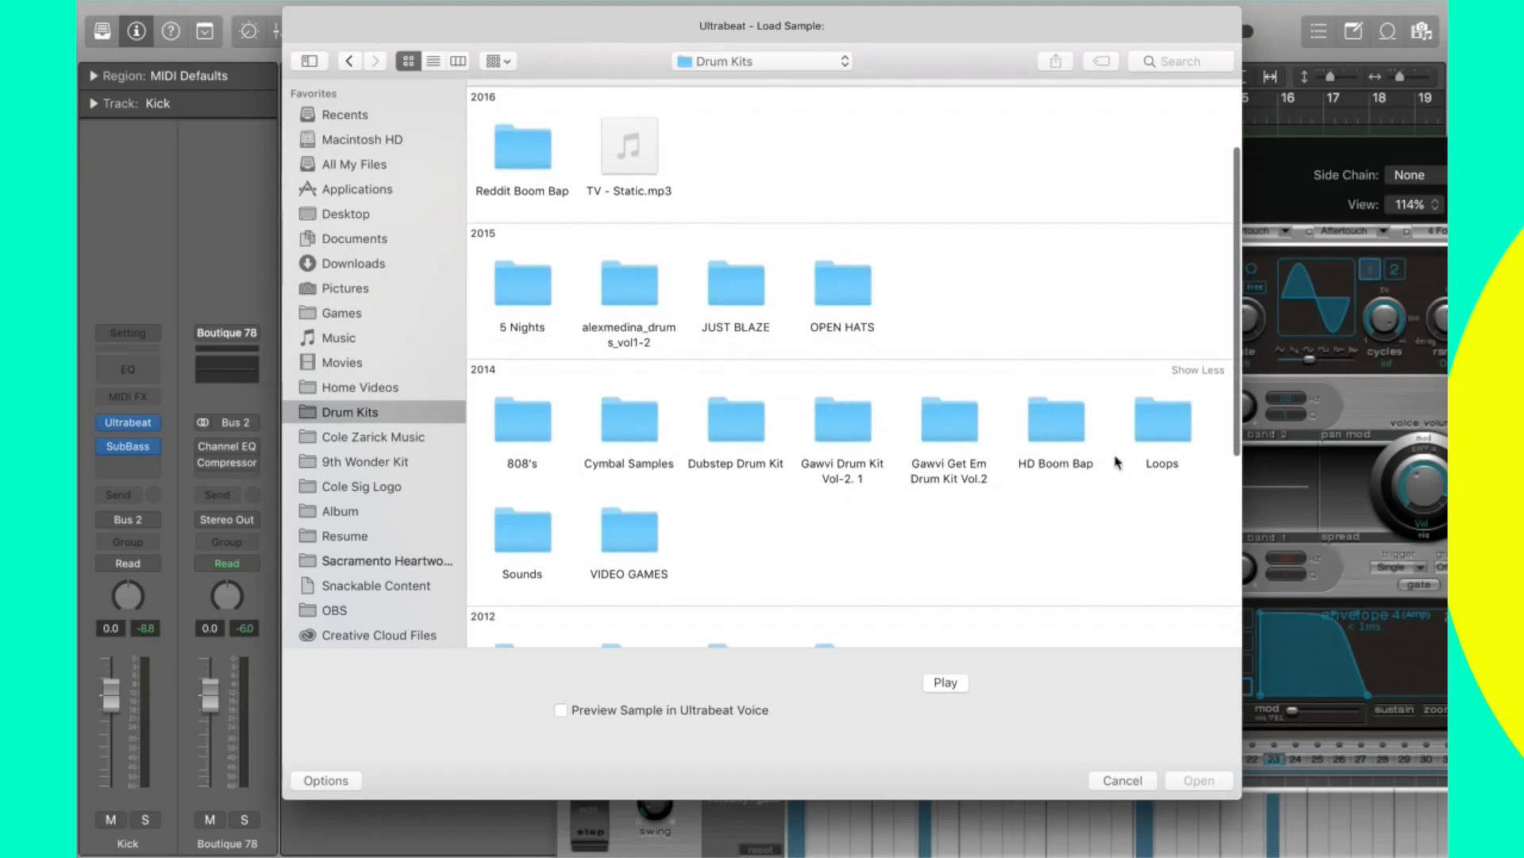
scroll(1132, 441, "down", 5)
scroll(1131, 444, "down", 1)
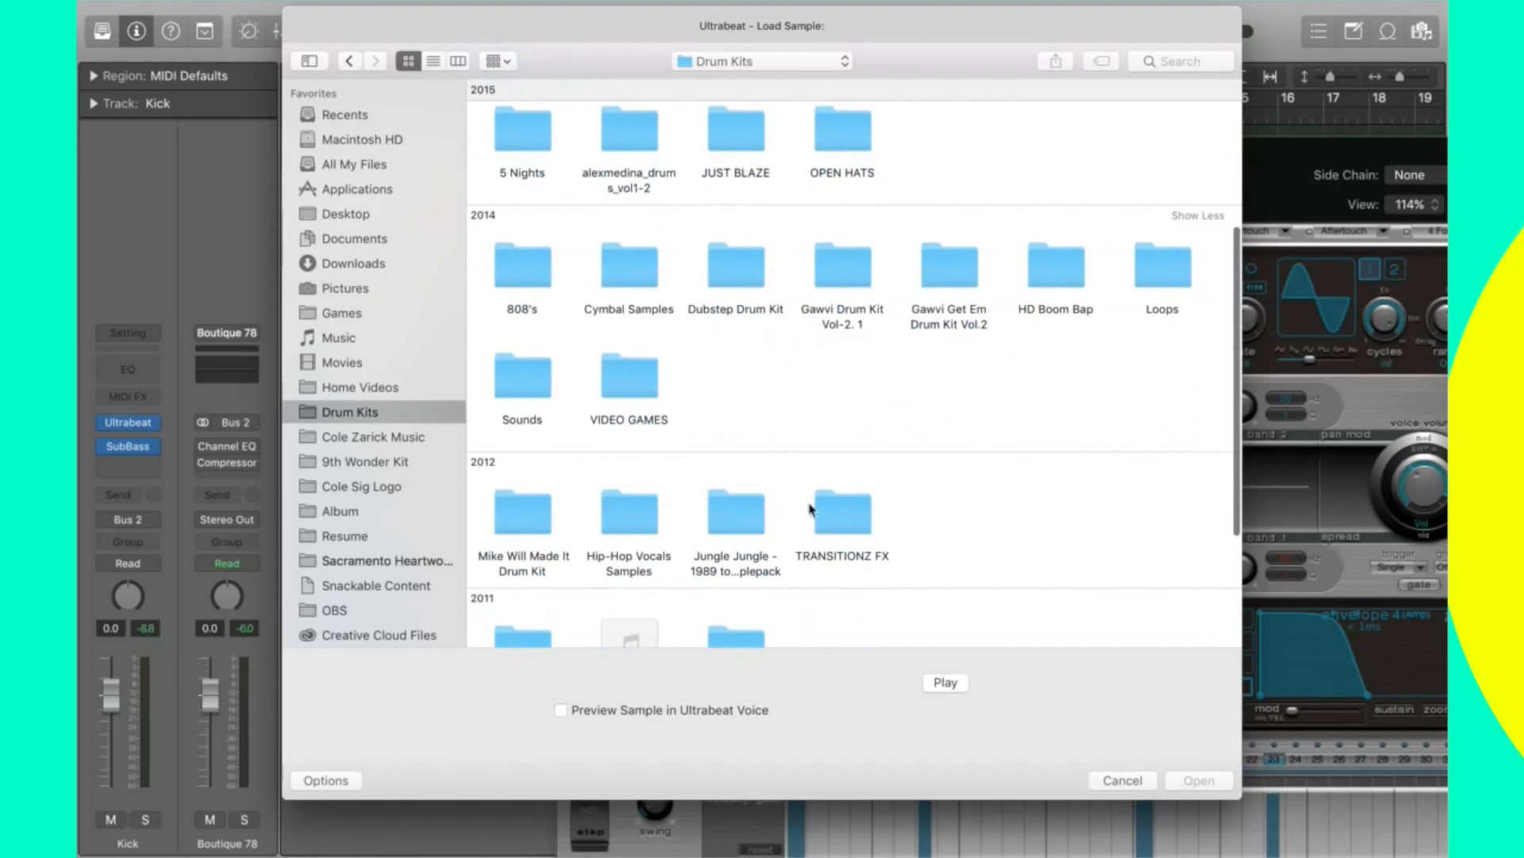
scroll(724, 524, "down", 5)
double_click(755, 496)
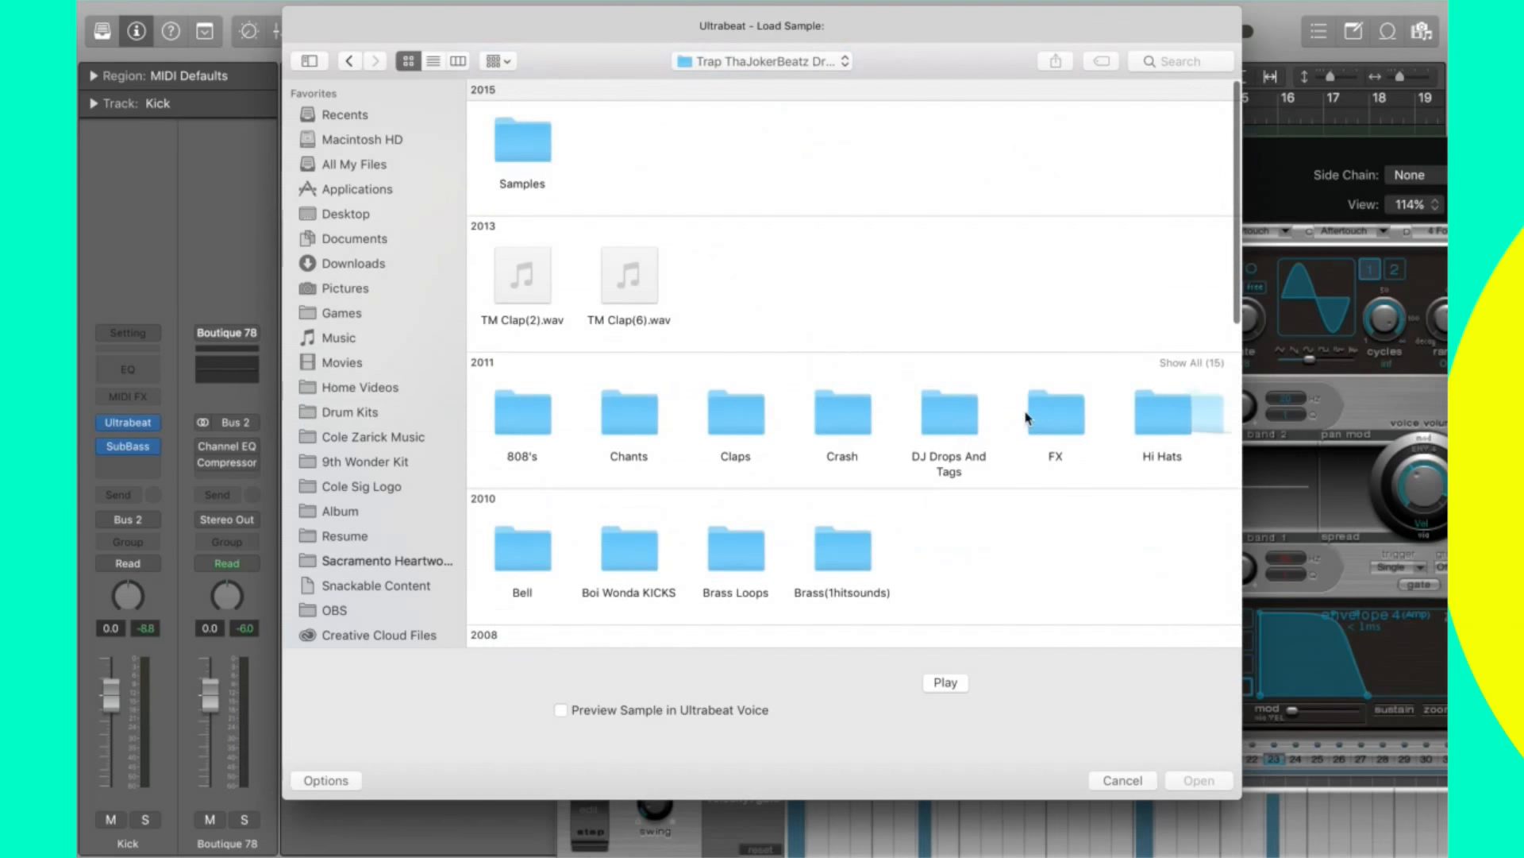
Look through the drum kit's folders, open Boi Wonda KICKS, and select Sven Beatz Kick5.wav.
scroll(1026, 418, "right", 5)
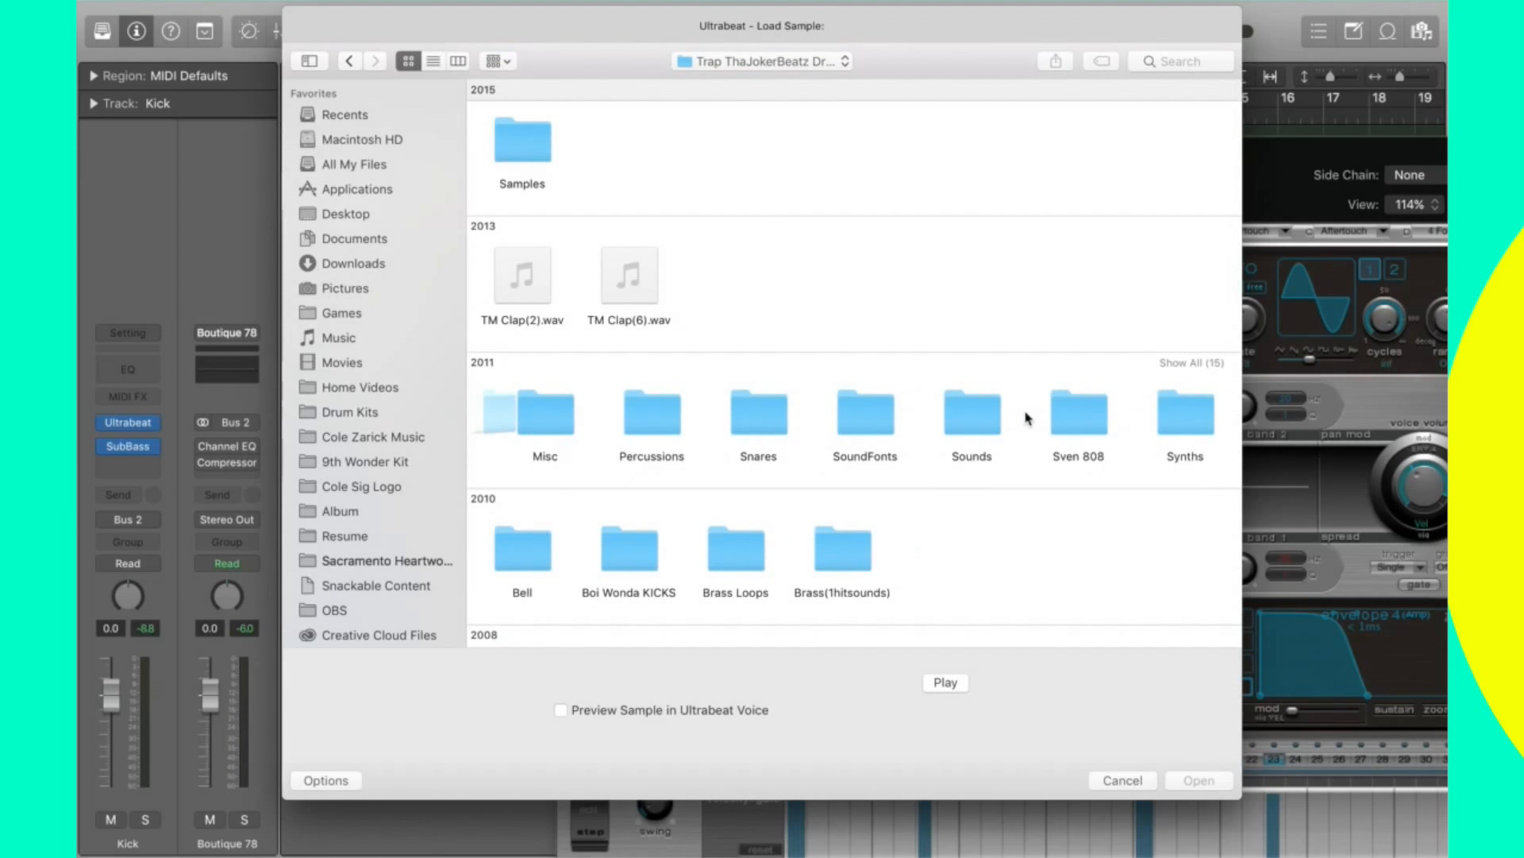
scroll(1027, 418, "left", 1)
double_click(626, 555)
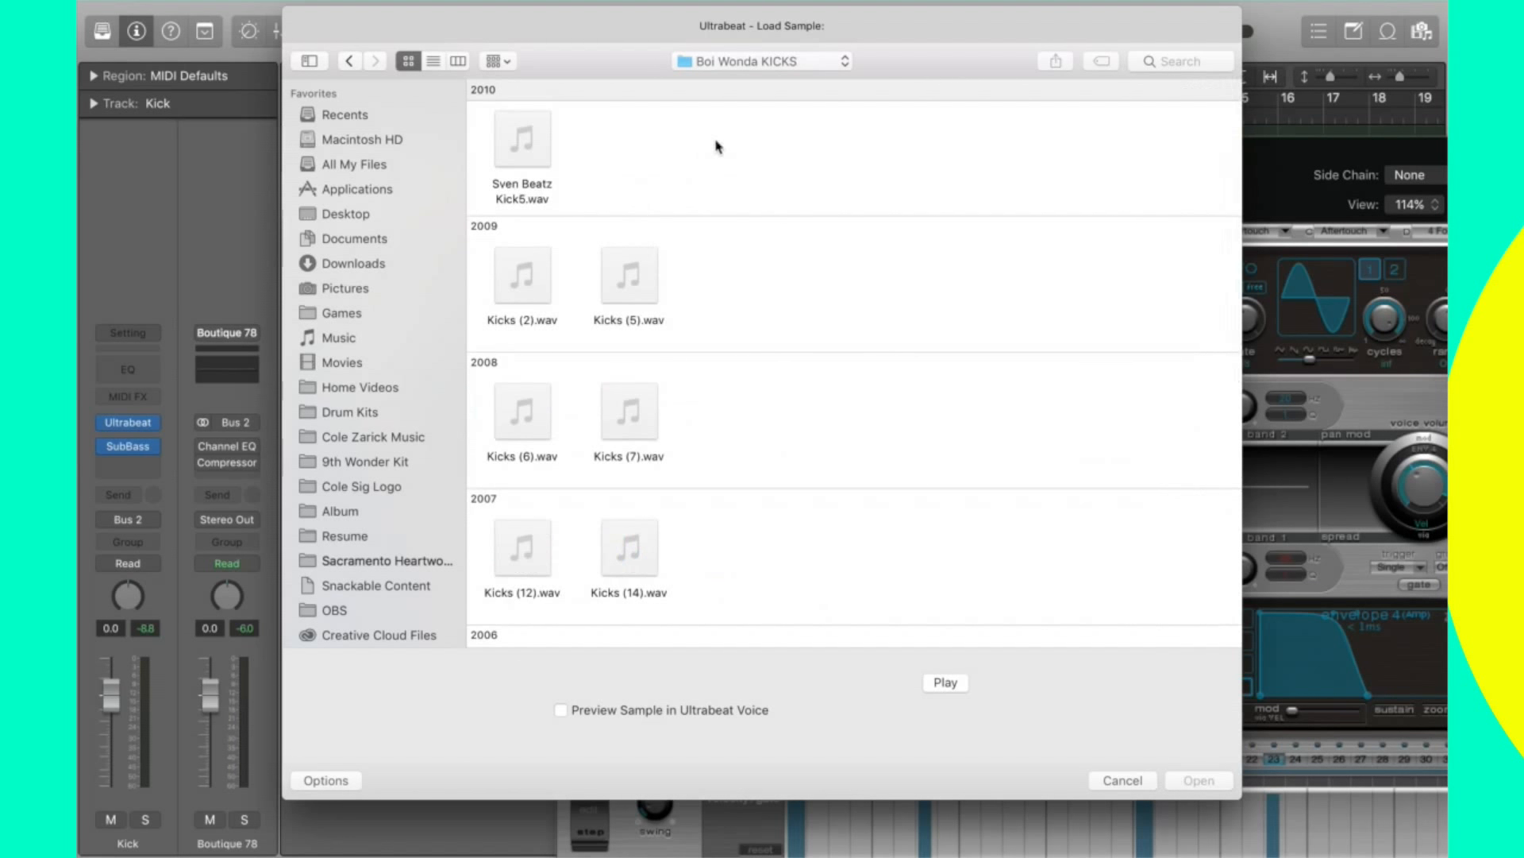
scroll(717, 147, "down", 1)
left_click(523, 135)
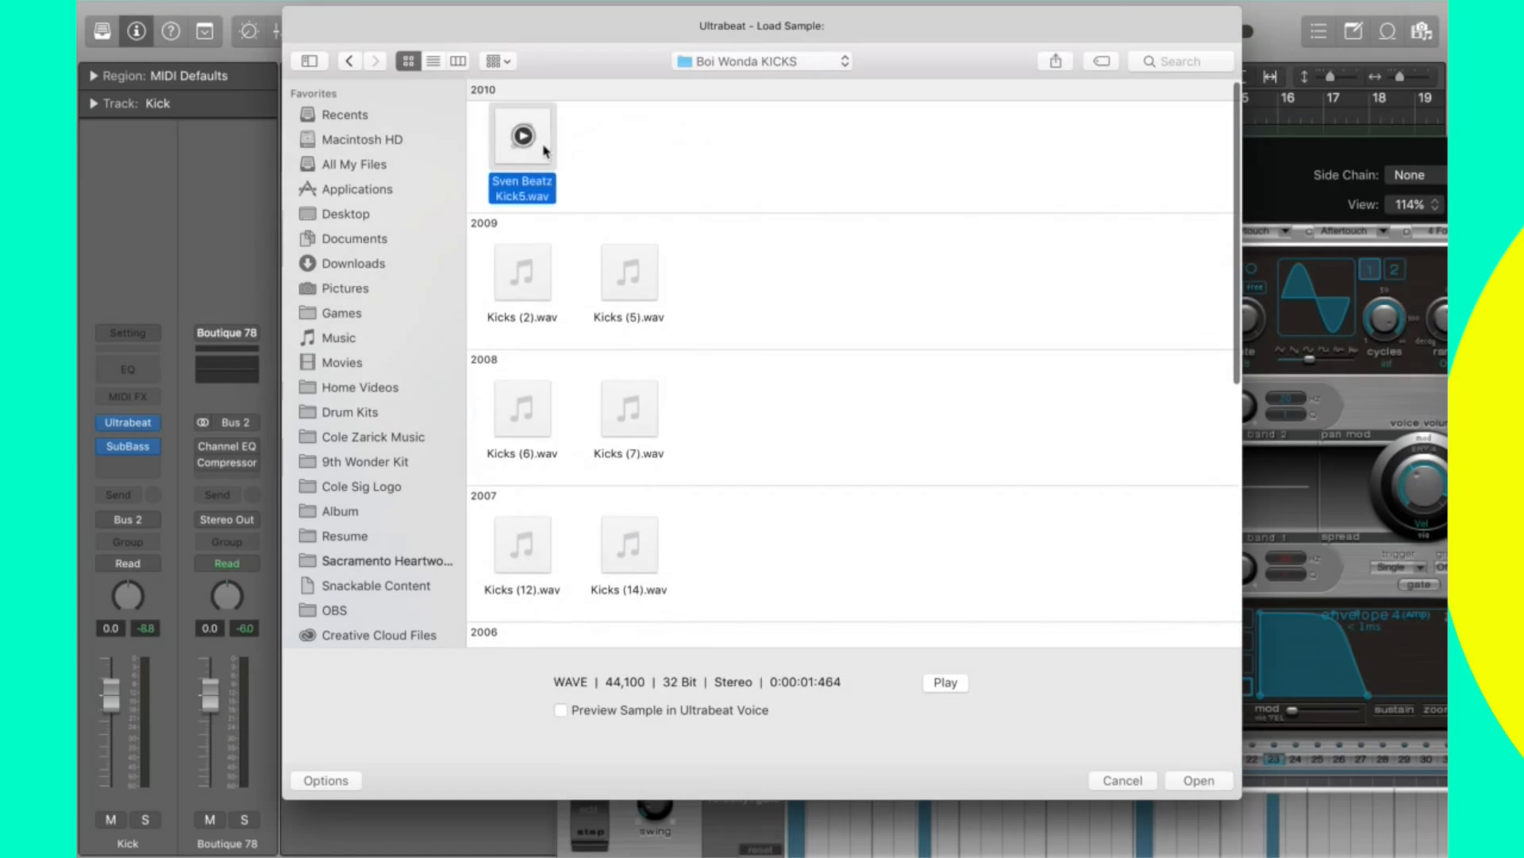
Start previewing the kick samples and audition them from Sven Beatz Kick5.wav through the 2005 group and back to Kicks (7).wav.
left_click(943, 683)
key("Down")
key("Down")
key("Right")
key("Up")
key("Down")
key("Down")
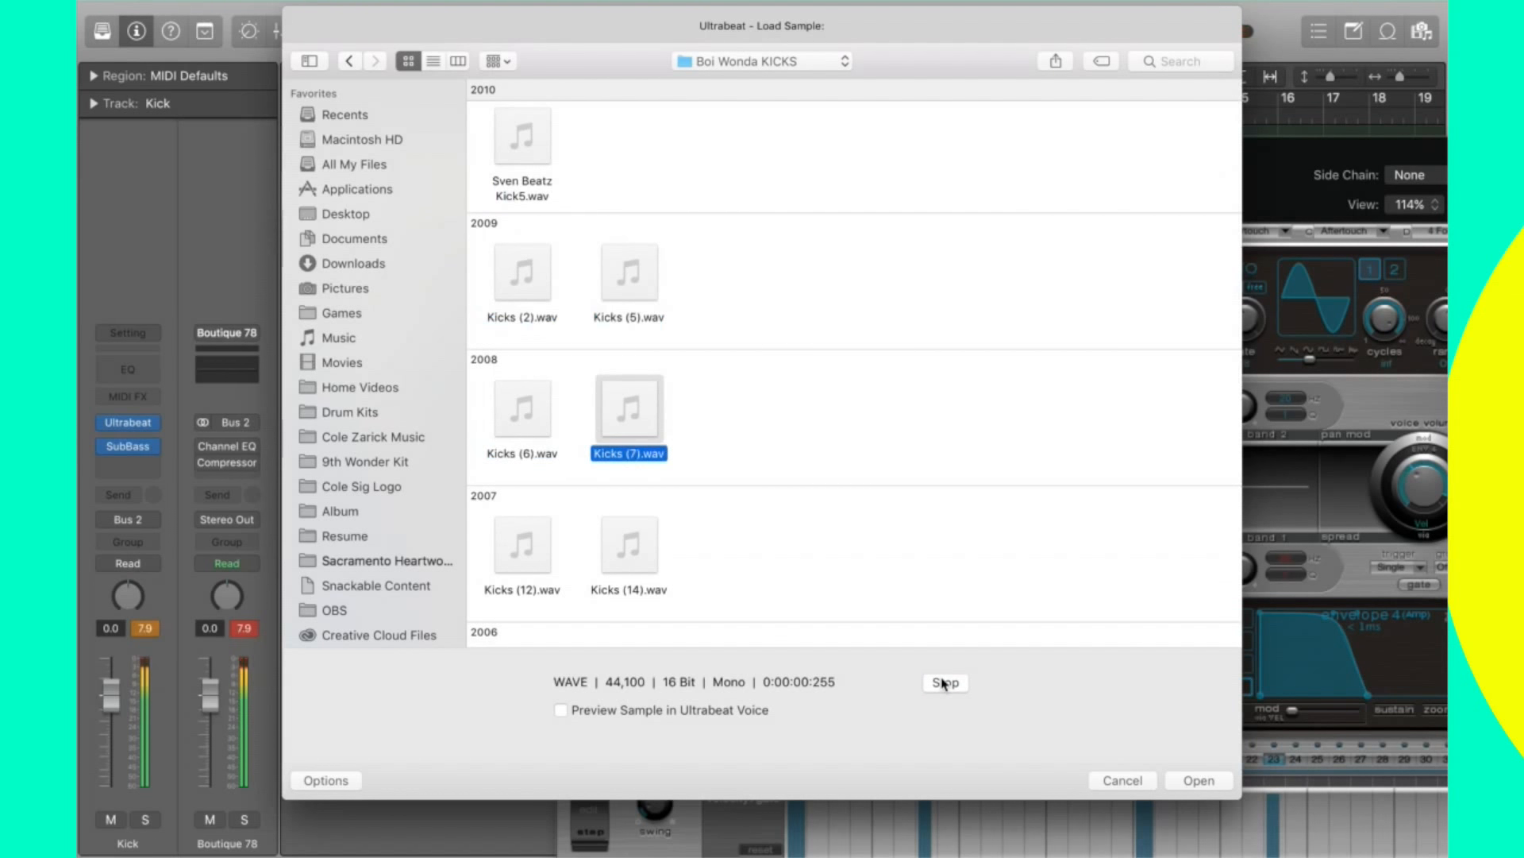
key("Left")
key("Down")
key("Right")
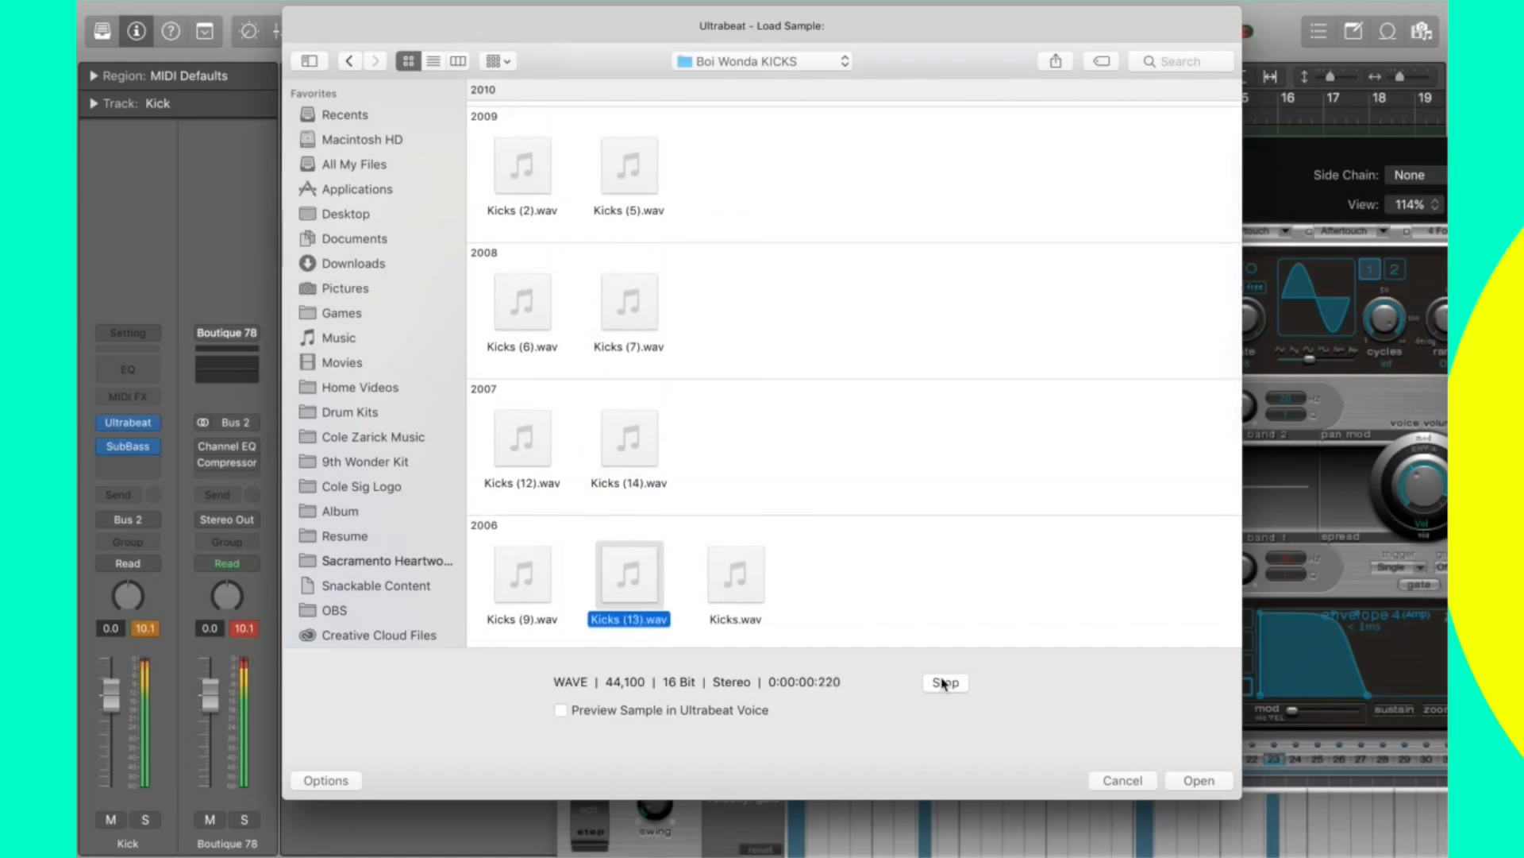
key("Right")
key("Down")
key("Left")
key("Left")
key("Right")
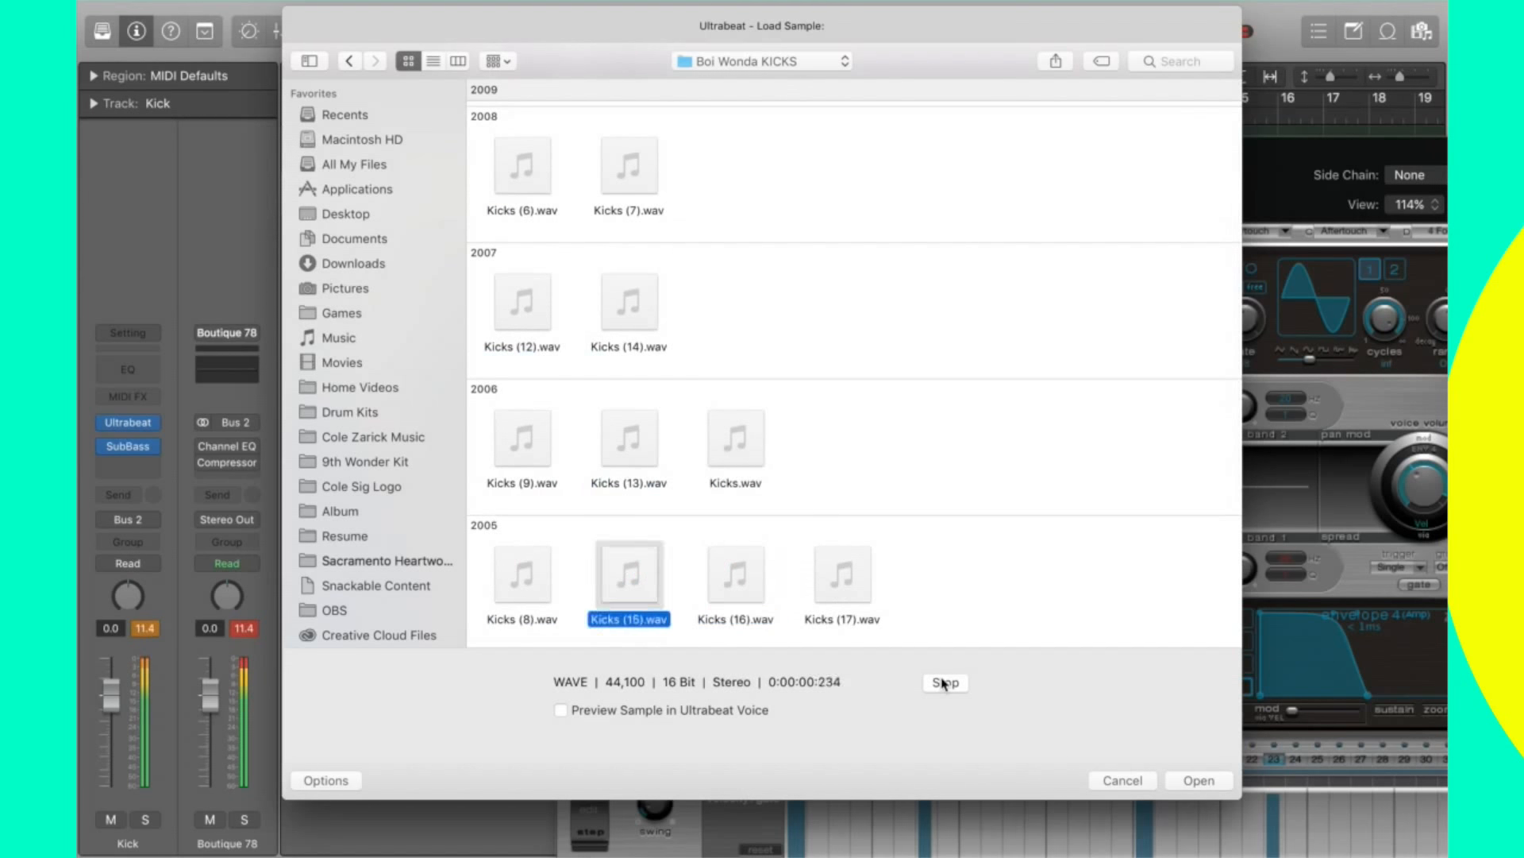
key("Right")
key("Right")
key("Left")
key("Up")
key("Left")
key("Up")
key("Up")
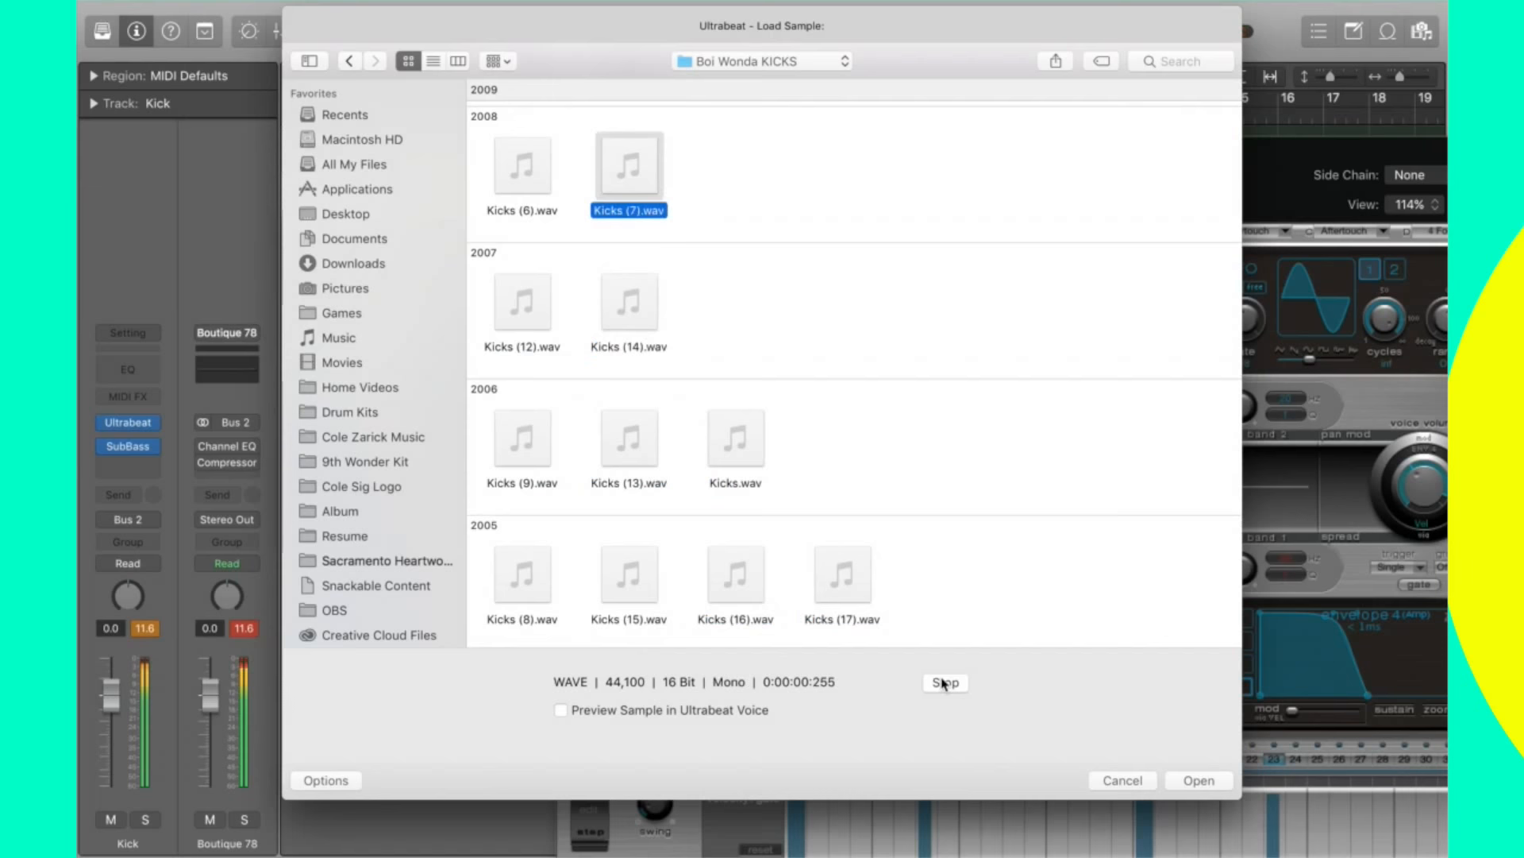
Compare the kicks again by auditioning the samples around Kicks (7).wav, the 2006 group and the 2005 group.
key("Up")
key("Down")
key("Up")
key("Down")
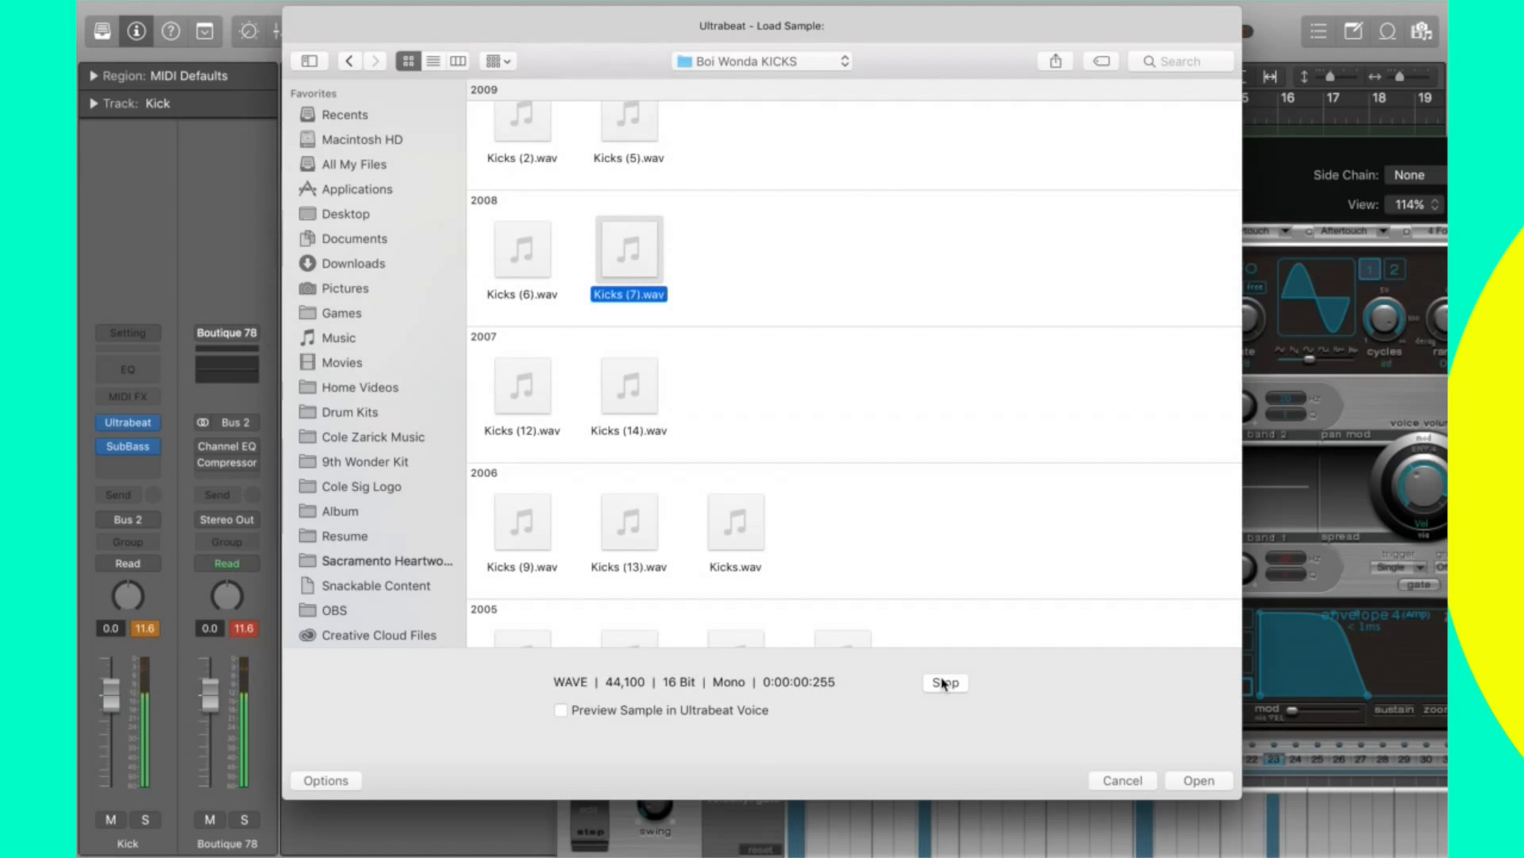
key("Down")
key("Left")
key("Up")
key("Down")
key("Down")
key("Right")
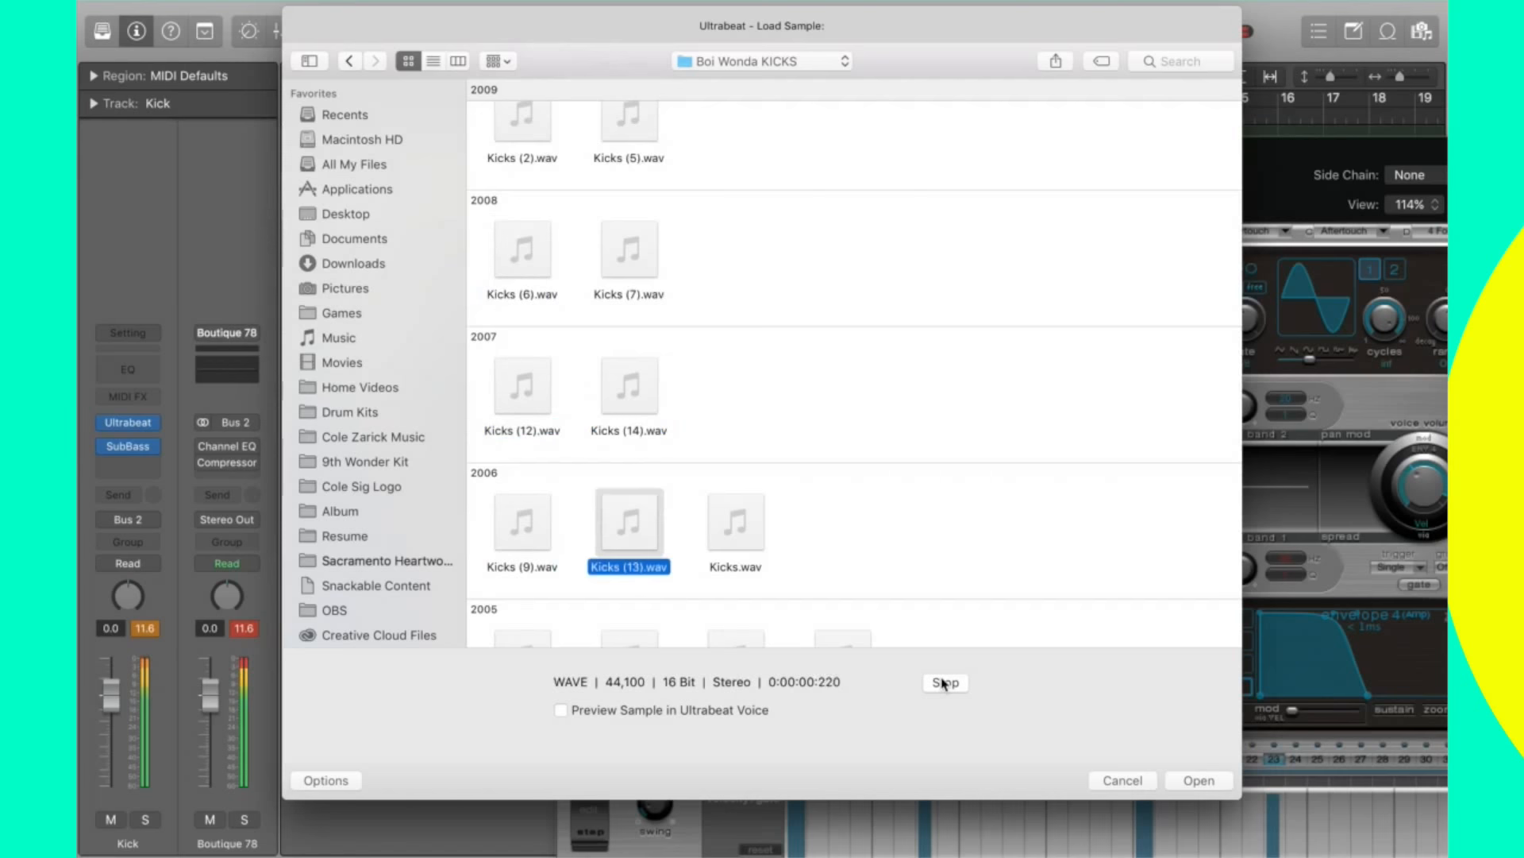
key("Right")
key("Down")
key("Left")
key("Left")
key("Right")
key("Right")
key("Right")
key("Left")
key("Left")
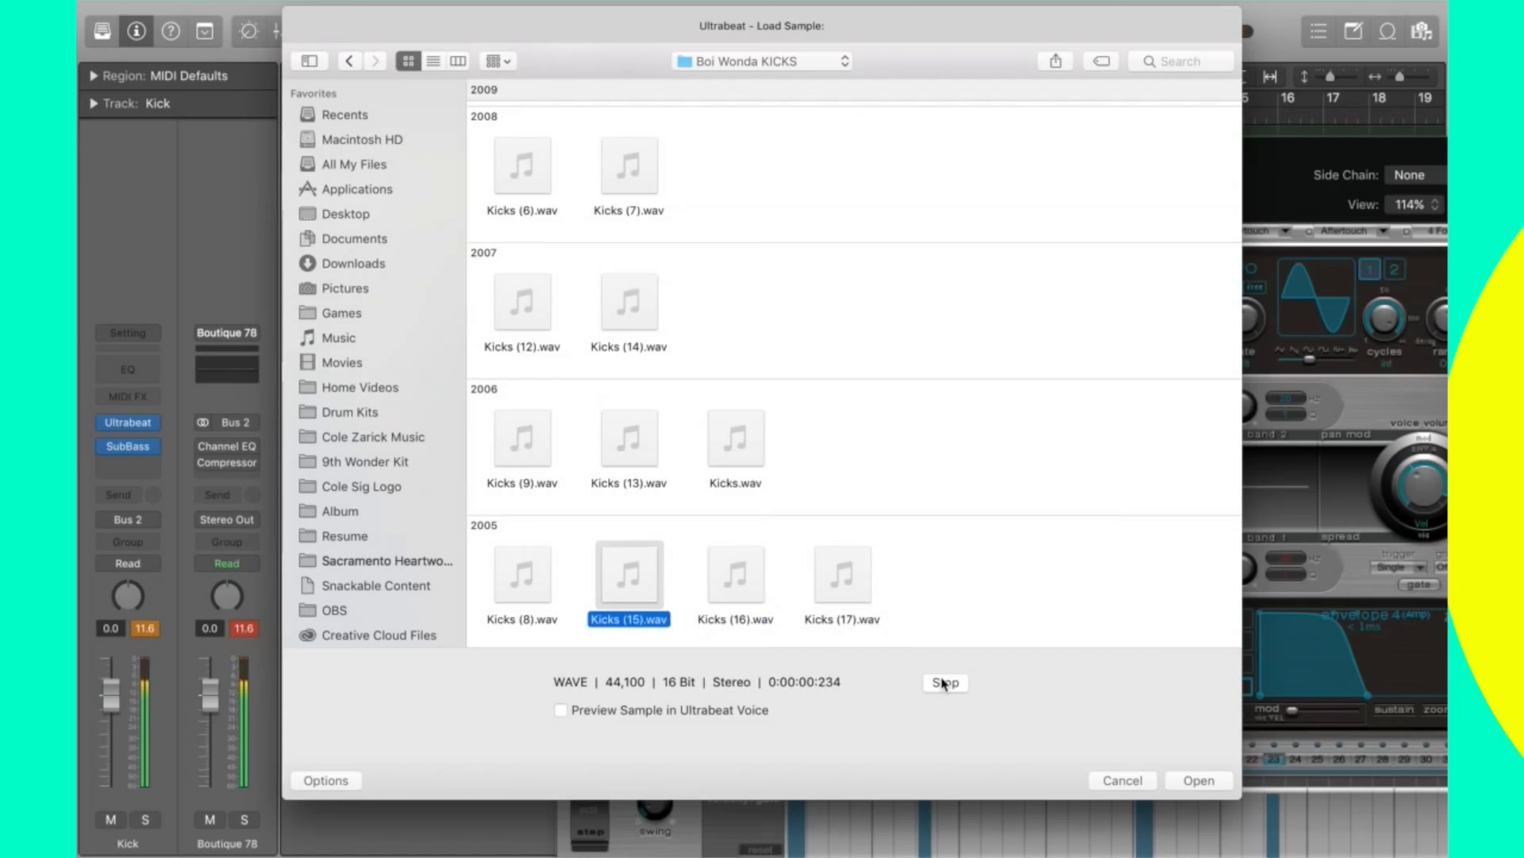
Go back to the 2007 group, load Kicks (14).wav into the Kick voice, and close the Ultrabeat window.
key("Left")
key("Up")
key("Up")
key("Up")
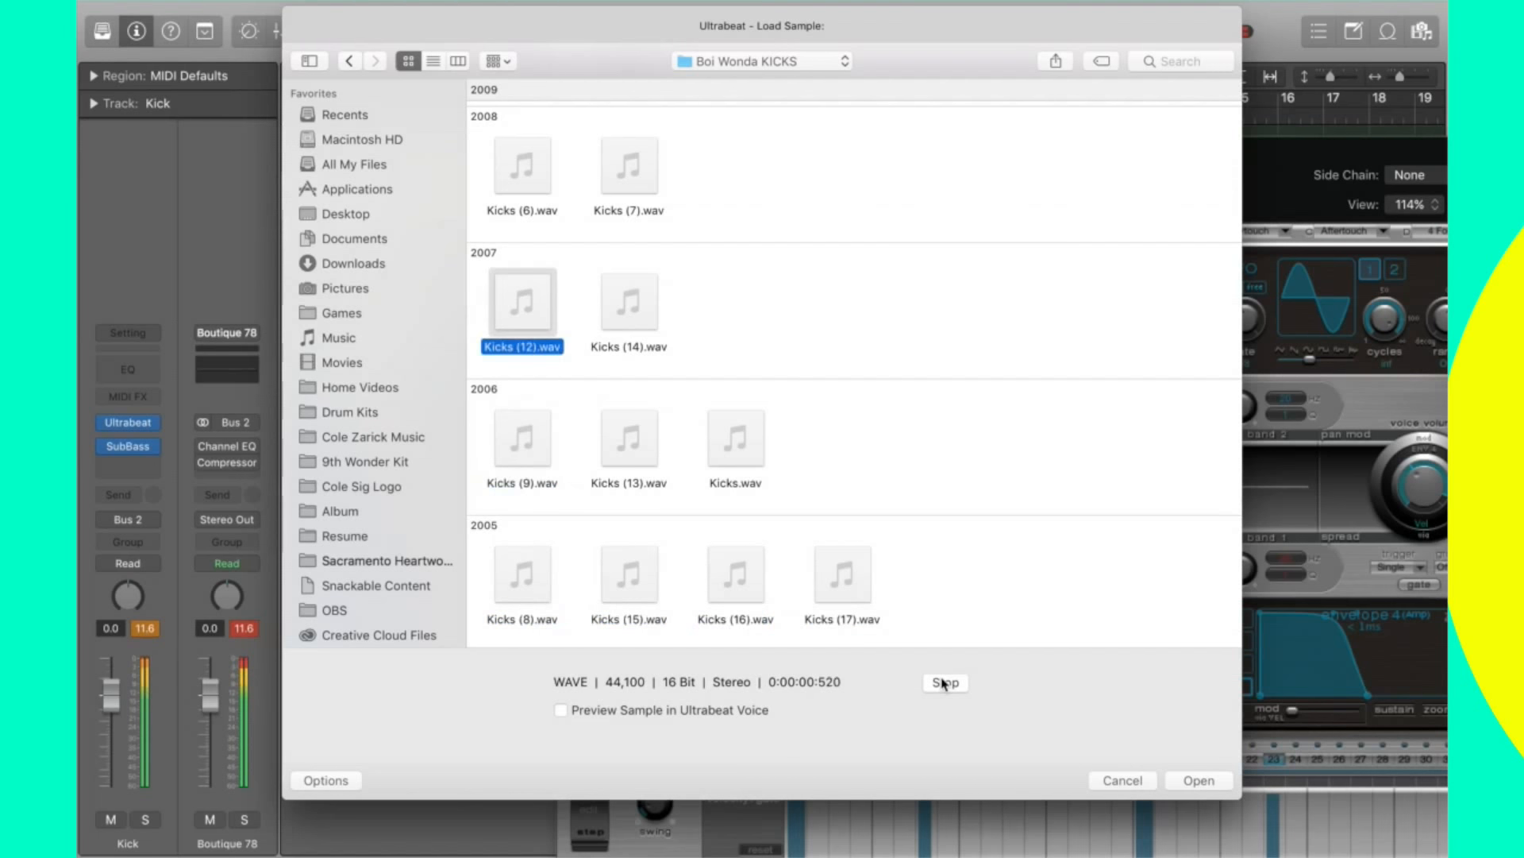
key("Right")
key("Return")
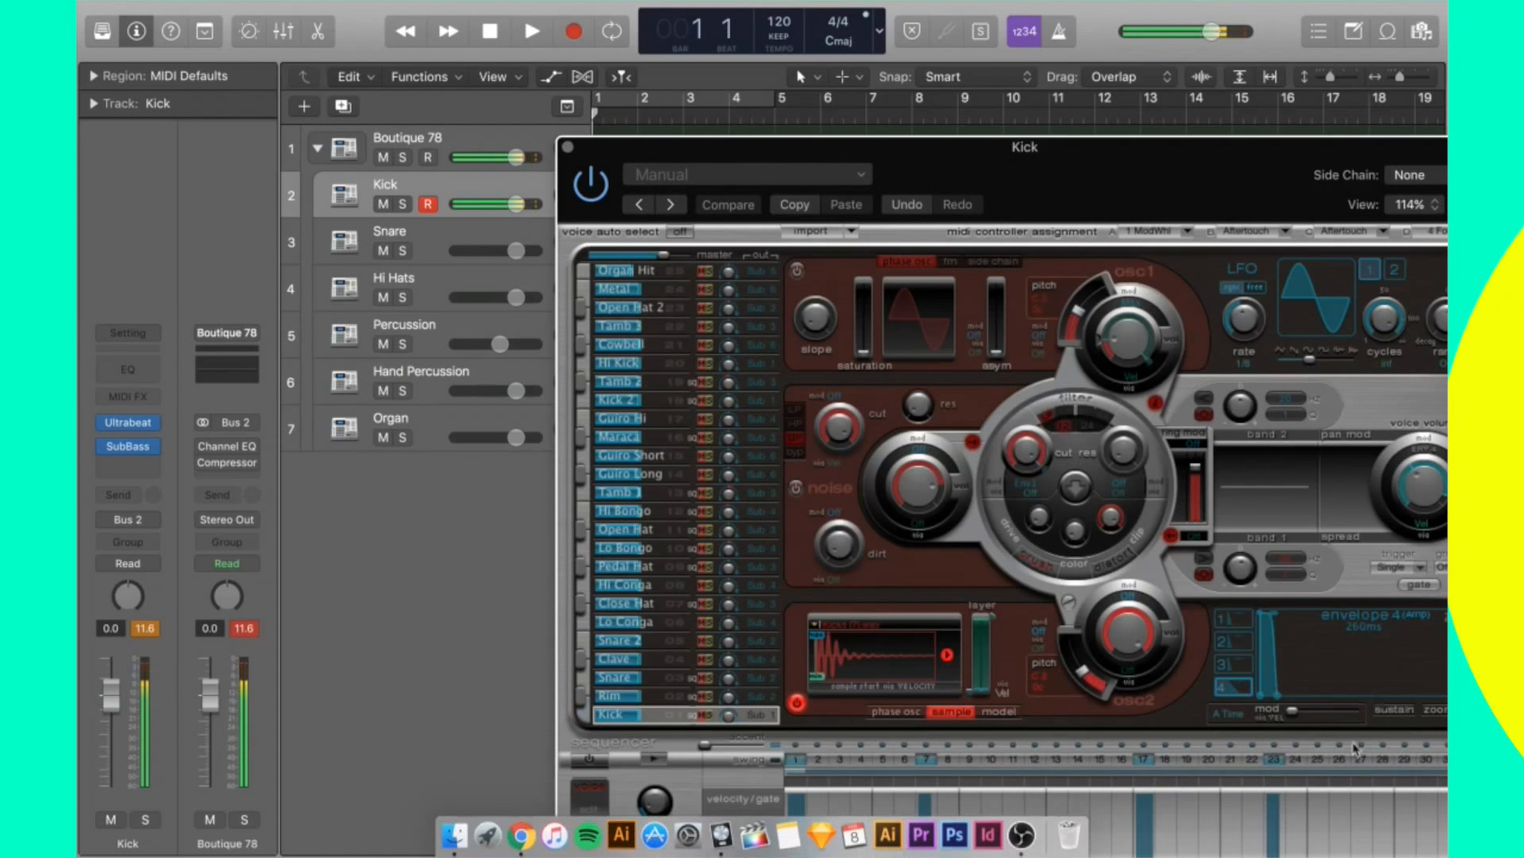
left_click(567, 149)
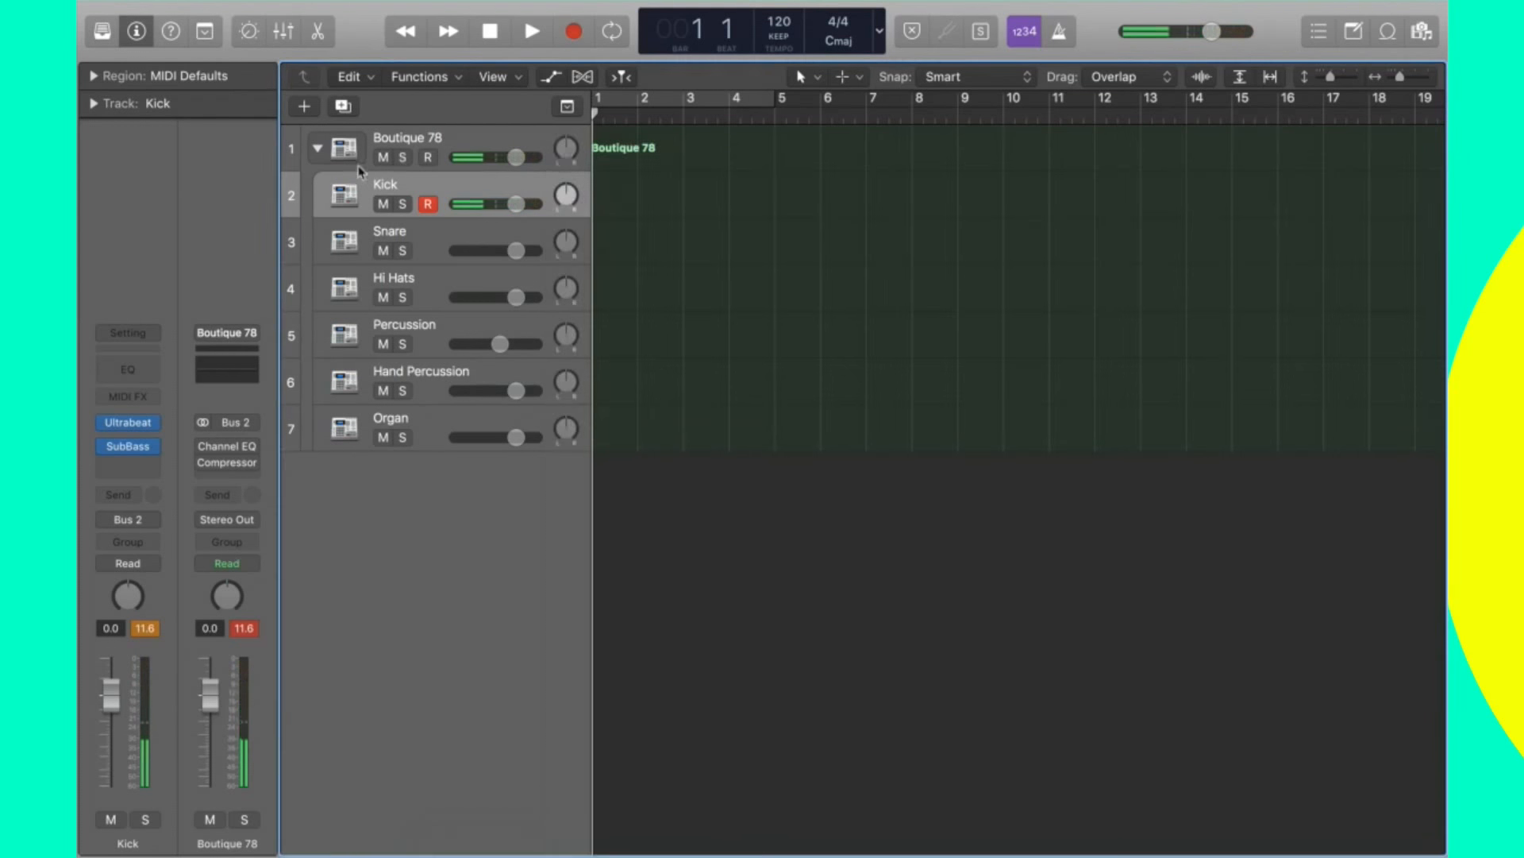
Try duplicating the Boutique 78 track stack, undo the duplicate, and reselect the Kick track.
left_click(317, 148)
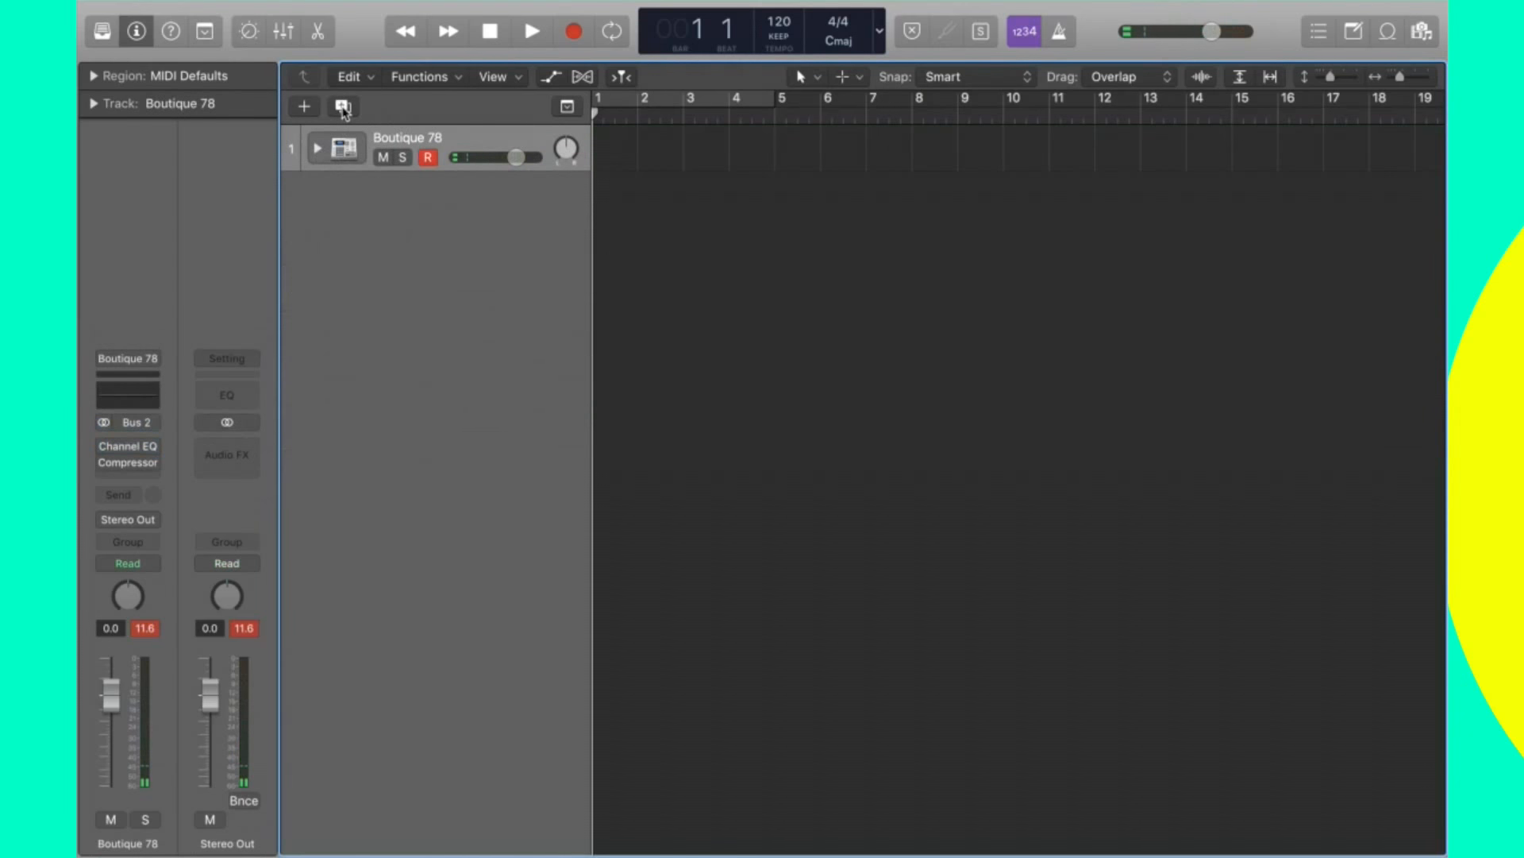
left_click(343, 108)
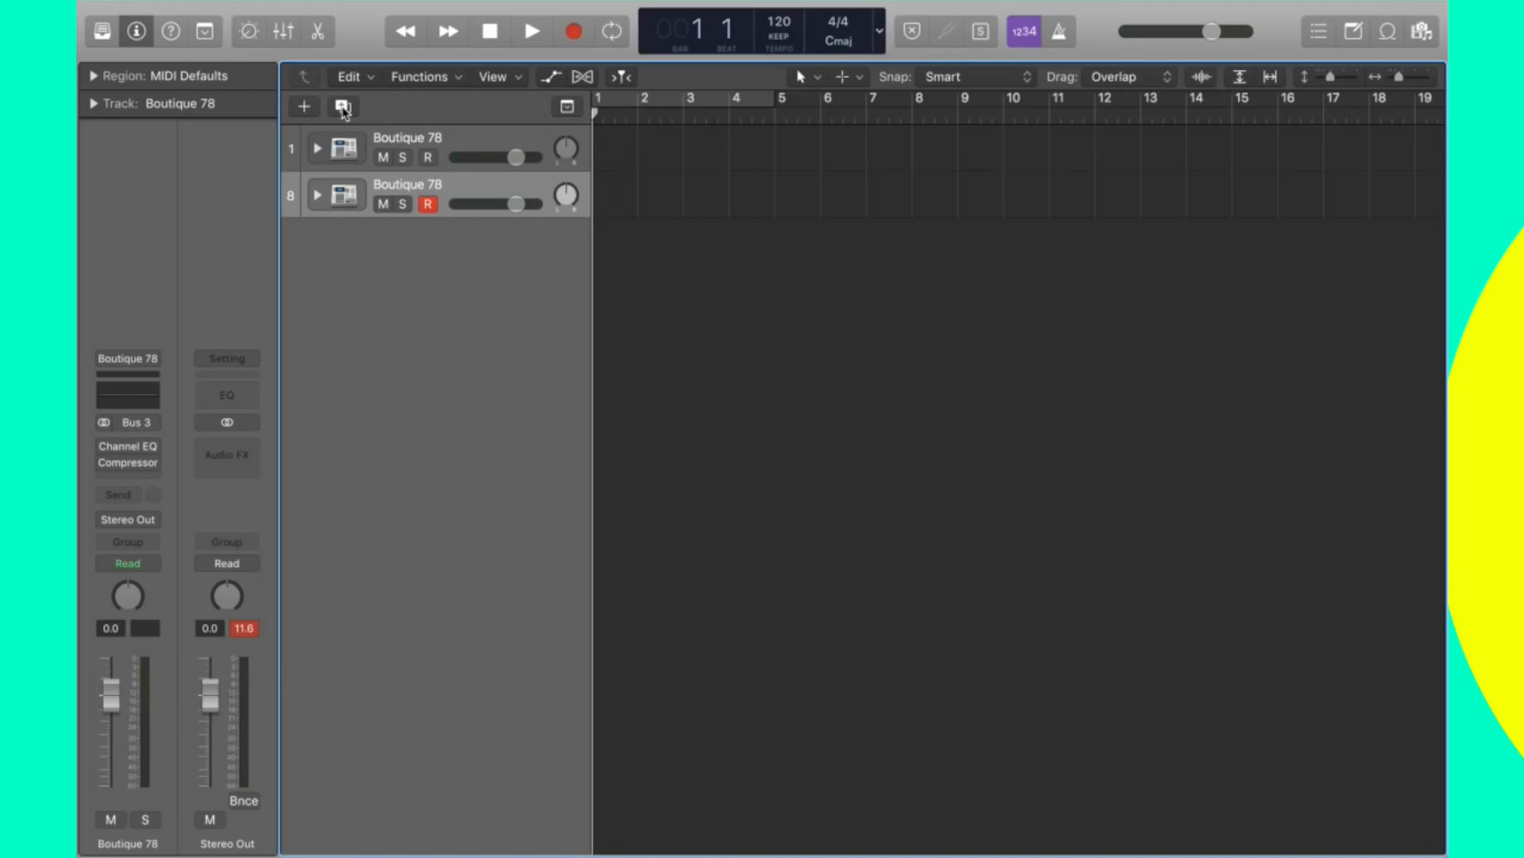
key("super+z")
left_click(317, 147)
left_click(467, 189)
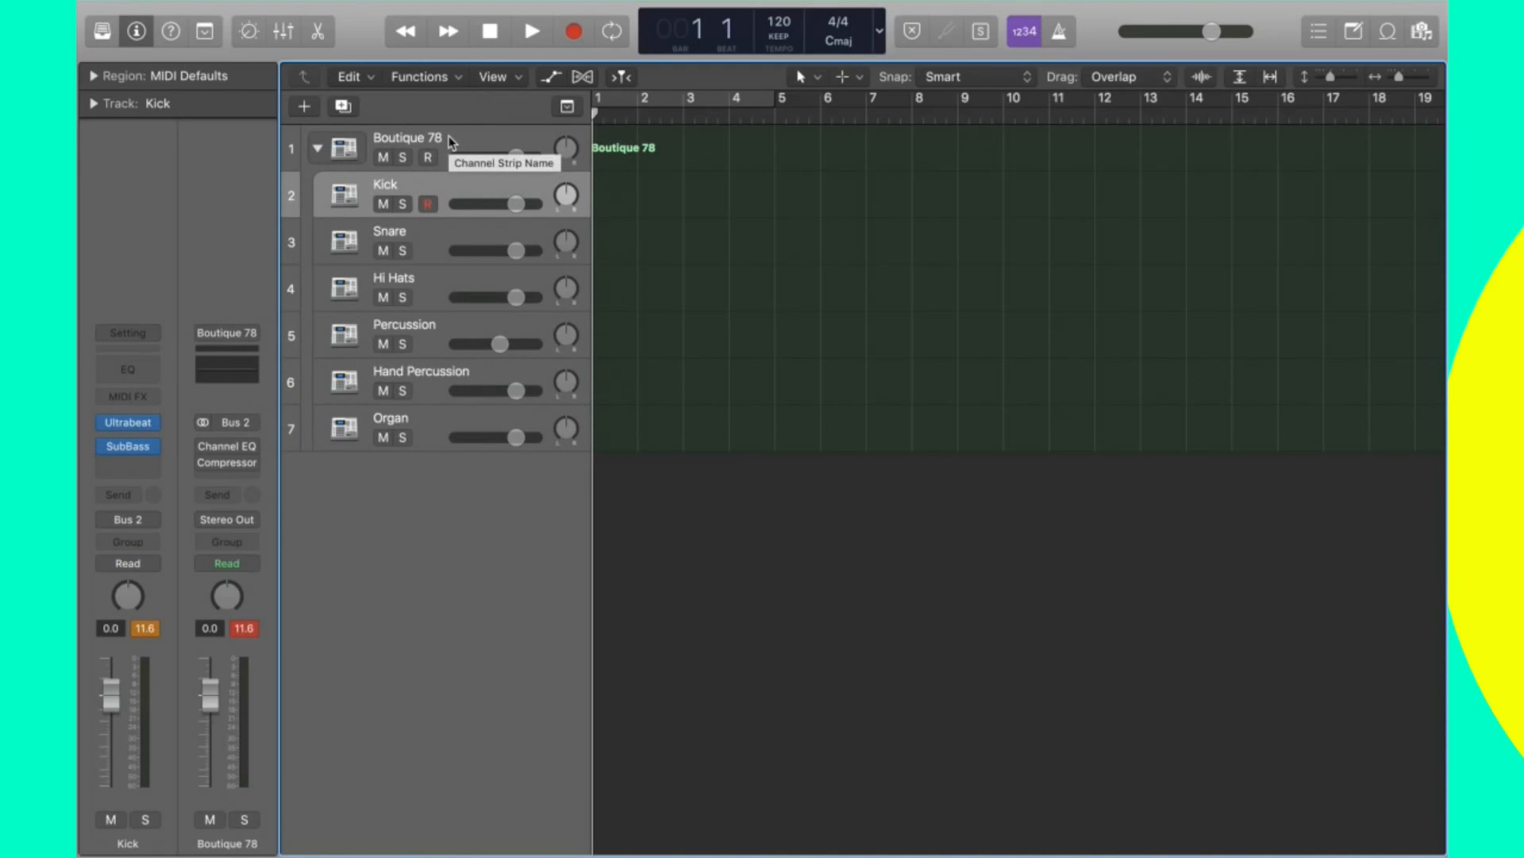
Switch to Chrome and bring the downloaded Moonset 1 (1986) MP3 into the Logic Pro project as a new audio track.
key("ctrl+Right")
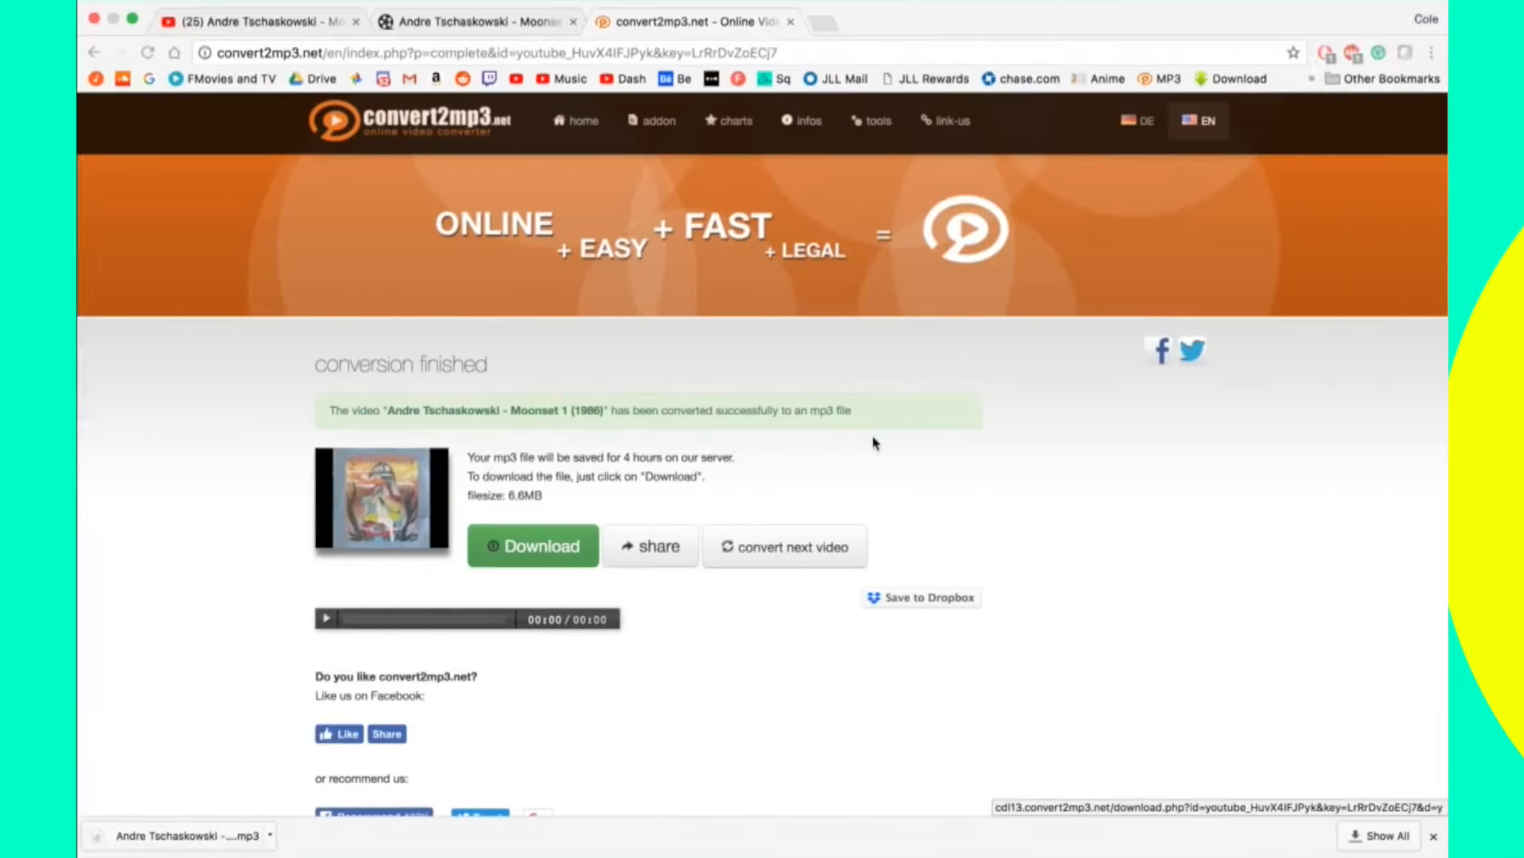
left_click_drag(178, 835, 602, 516)
key("ctrl+Left")
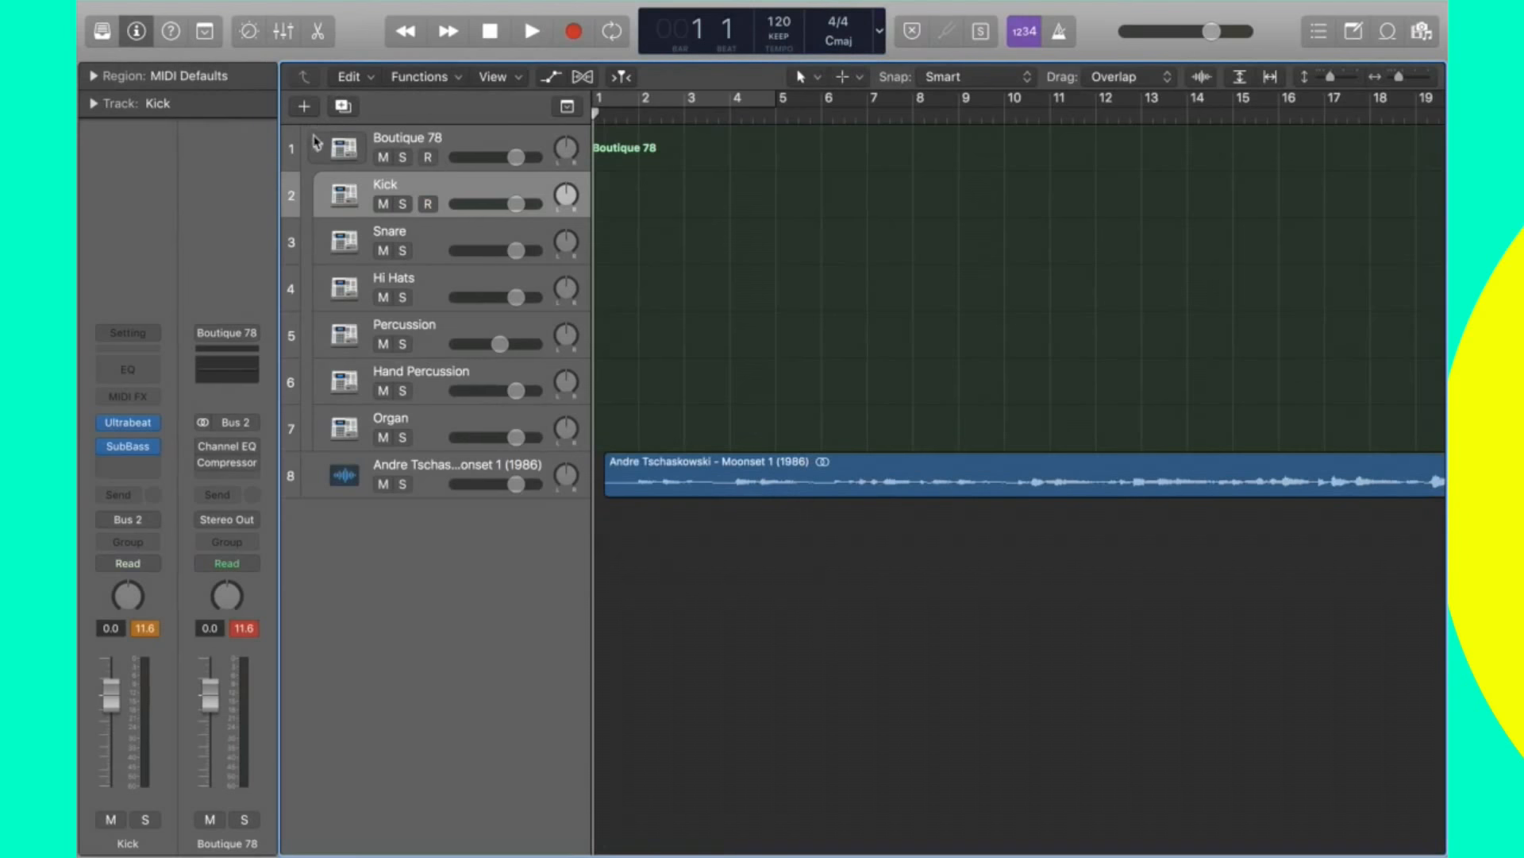
Collapse the Boutique 78 track stack and move the Moonset 1 (1986) region to the start of bar 1.
left_click(317, 148)
left_click_drag(664, 188, 650, 188)
left_click(688, 298)
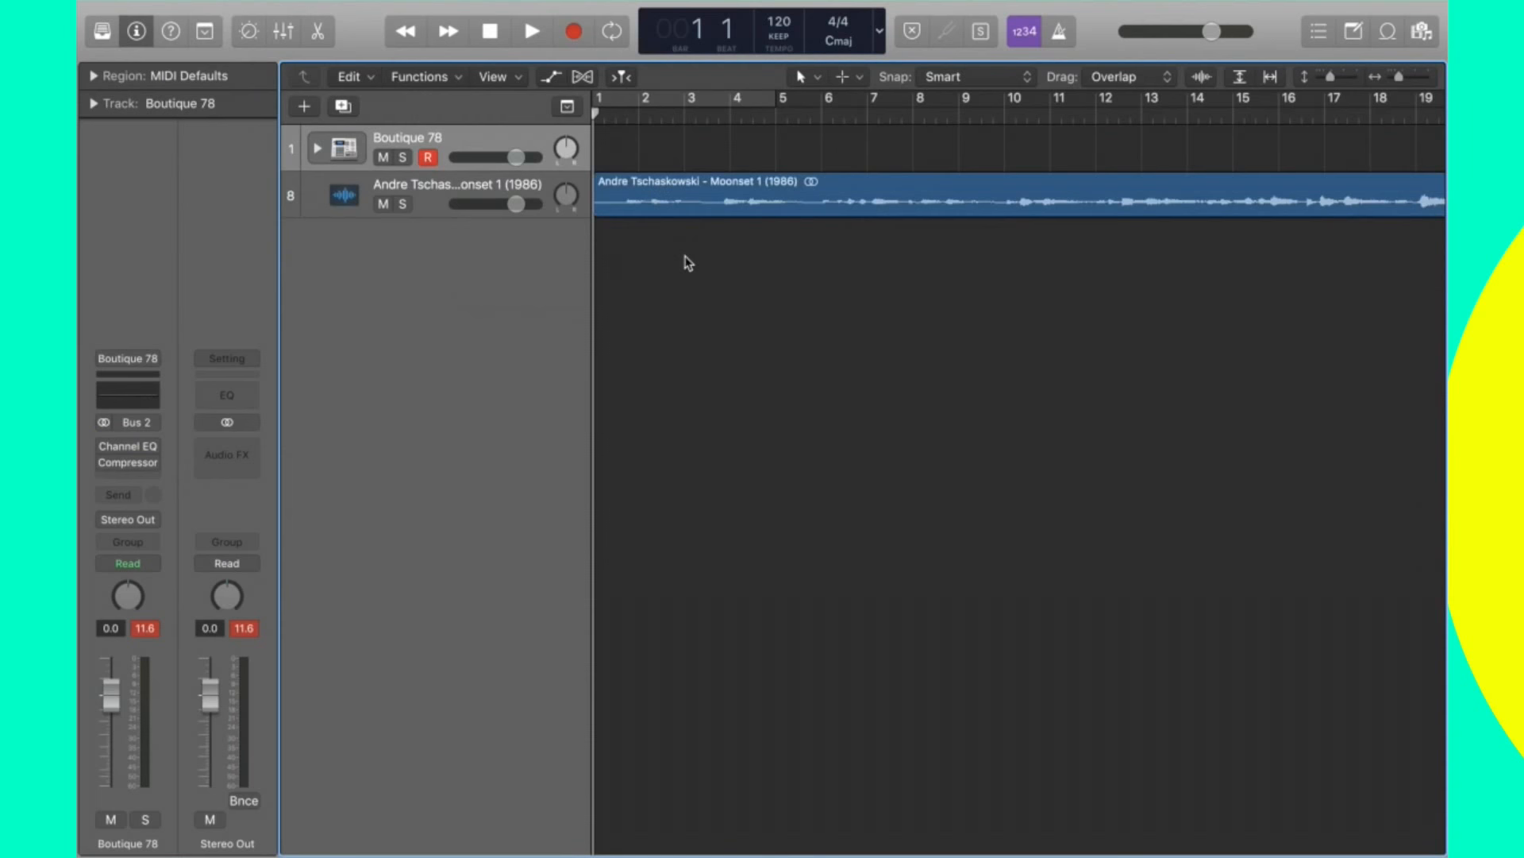
Turn on the Flex view for the tracks and play the Moonset 1 (1986) sample.
left_click(584, 77)
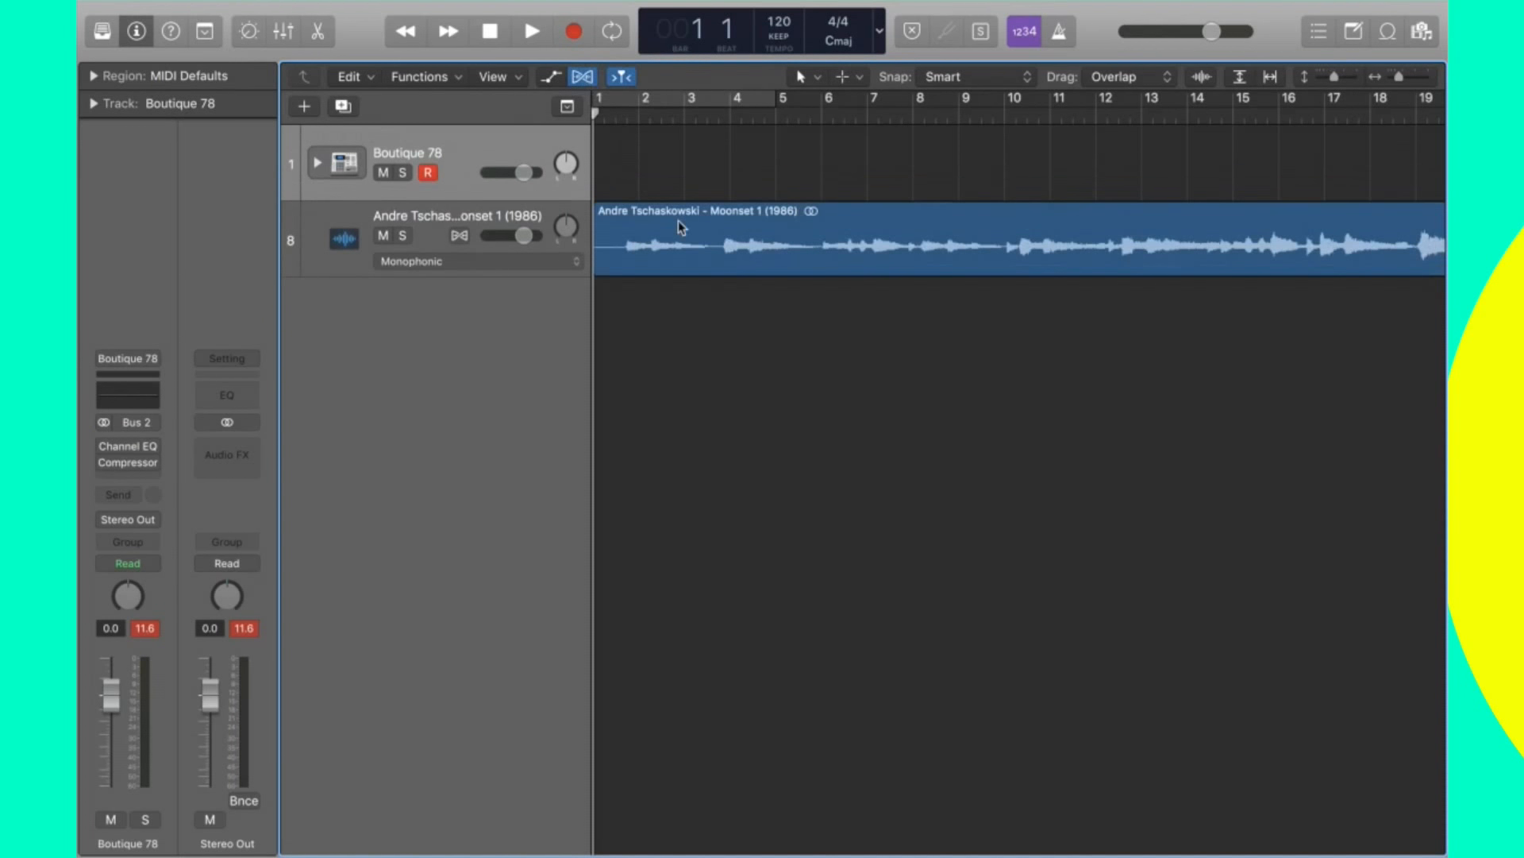
key("space")
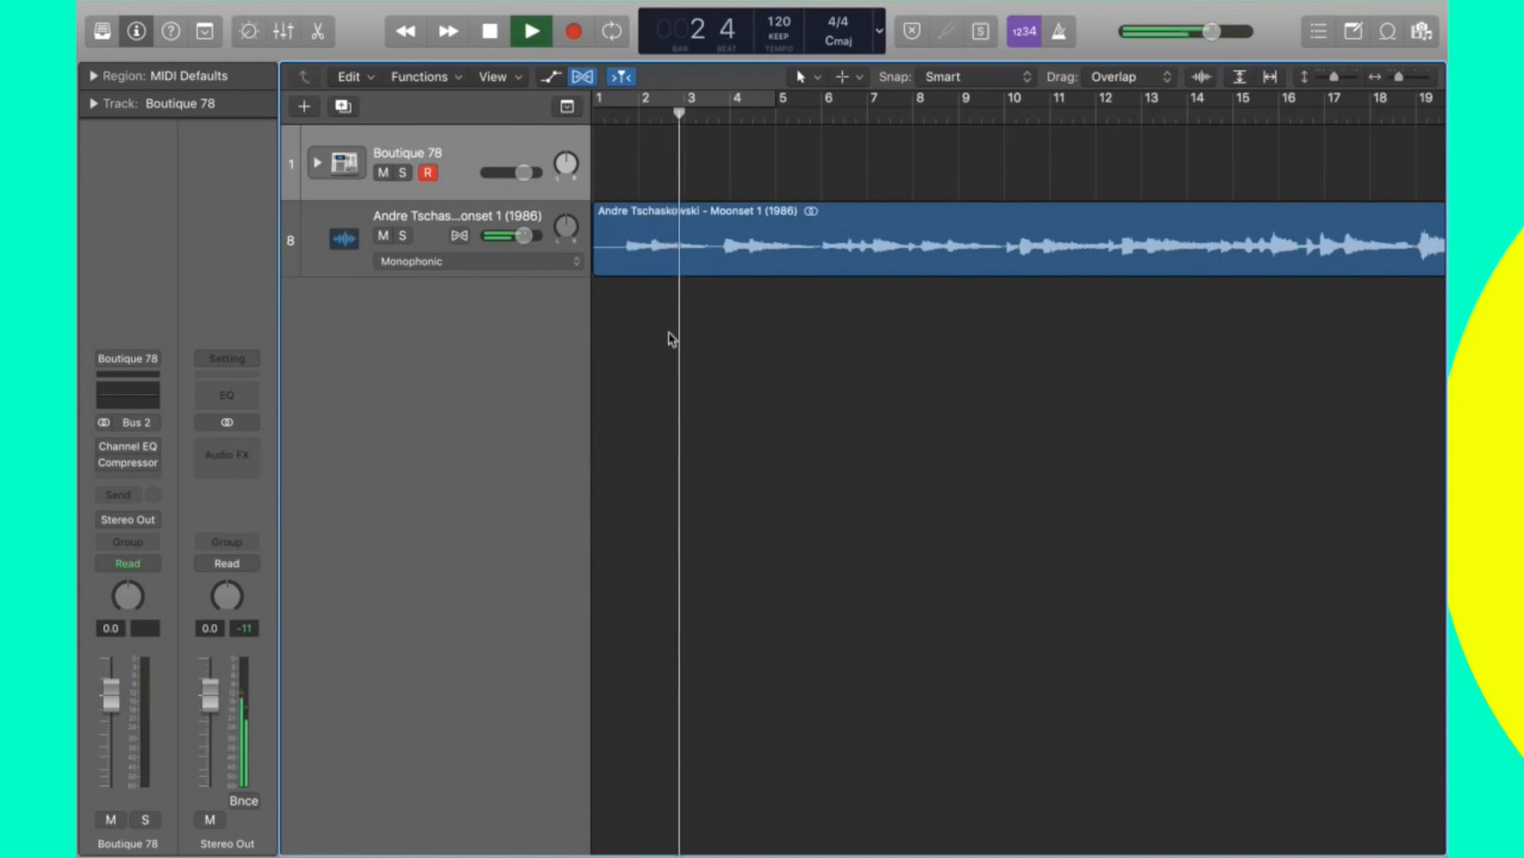
key("super+Right")
key("super+Left")
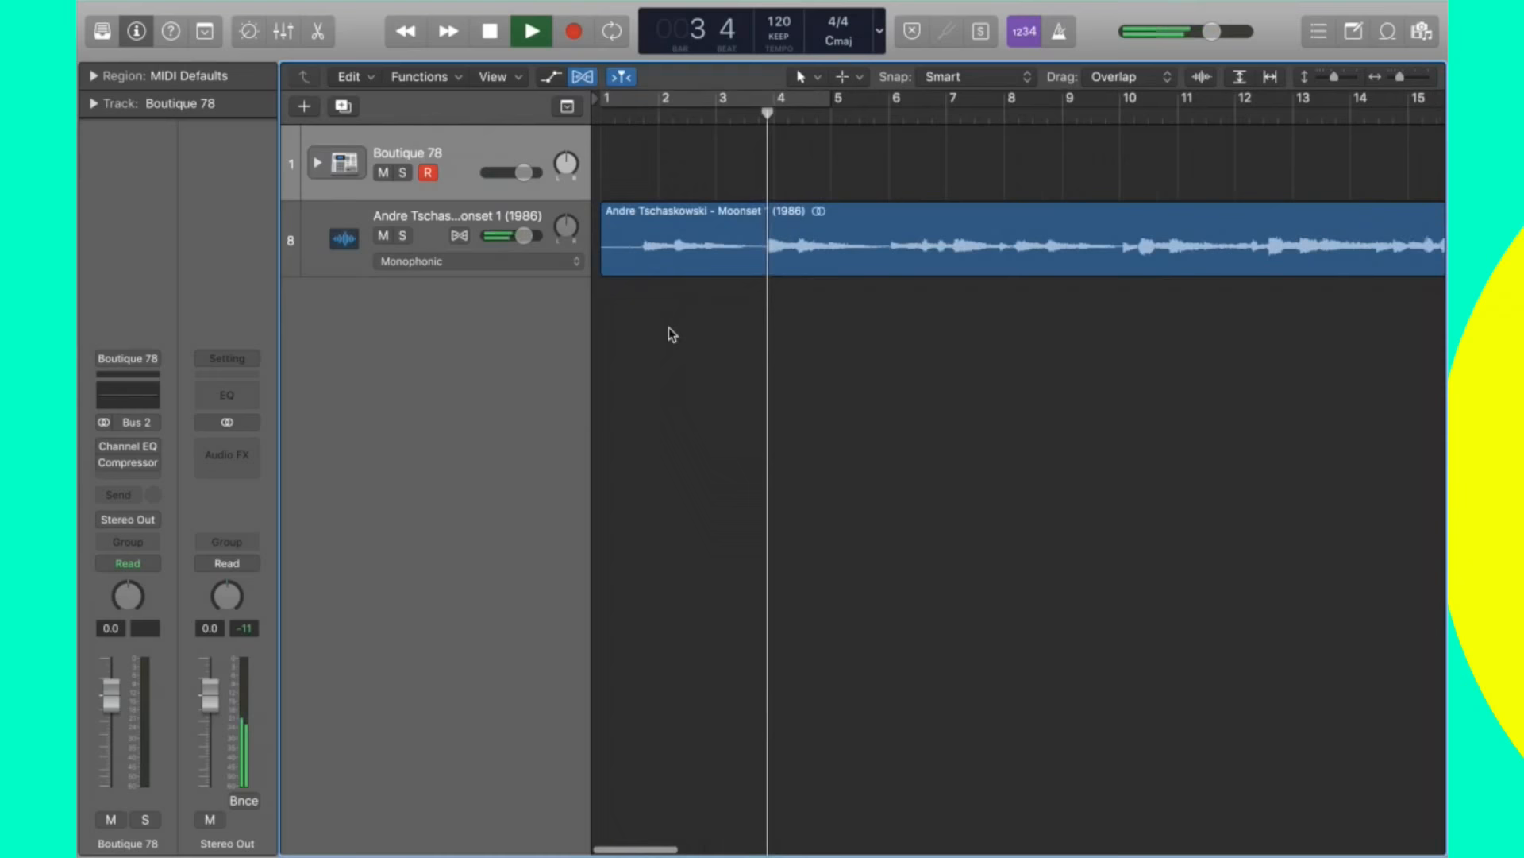
Switch to Chrome, search for "bpm counter" in a new tab, and open the all8.com Tap for BPM tool.
key("ctrl+Right")
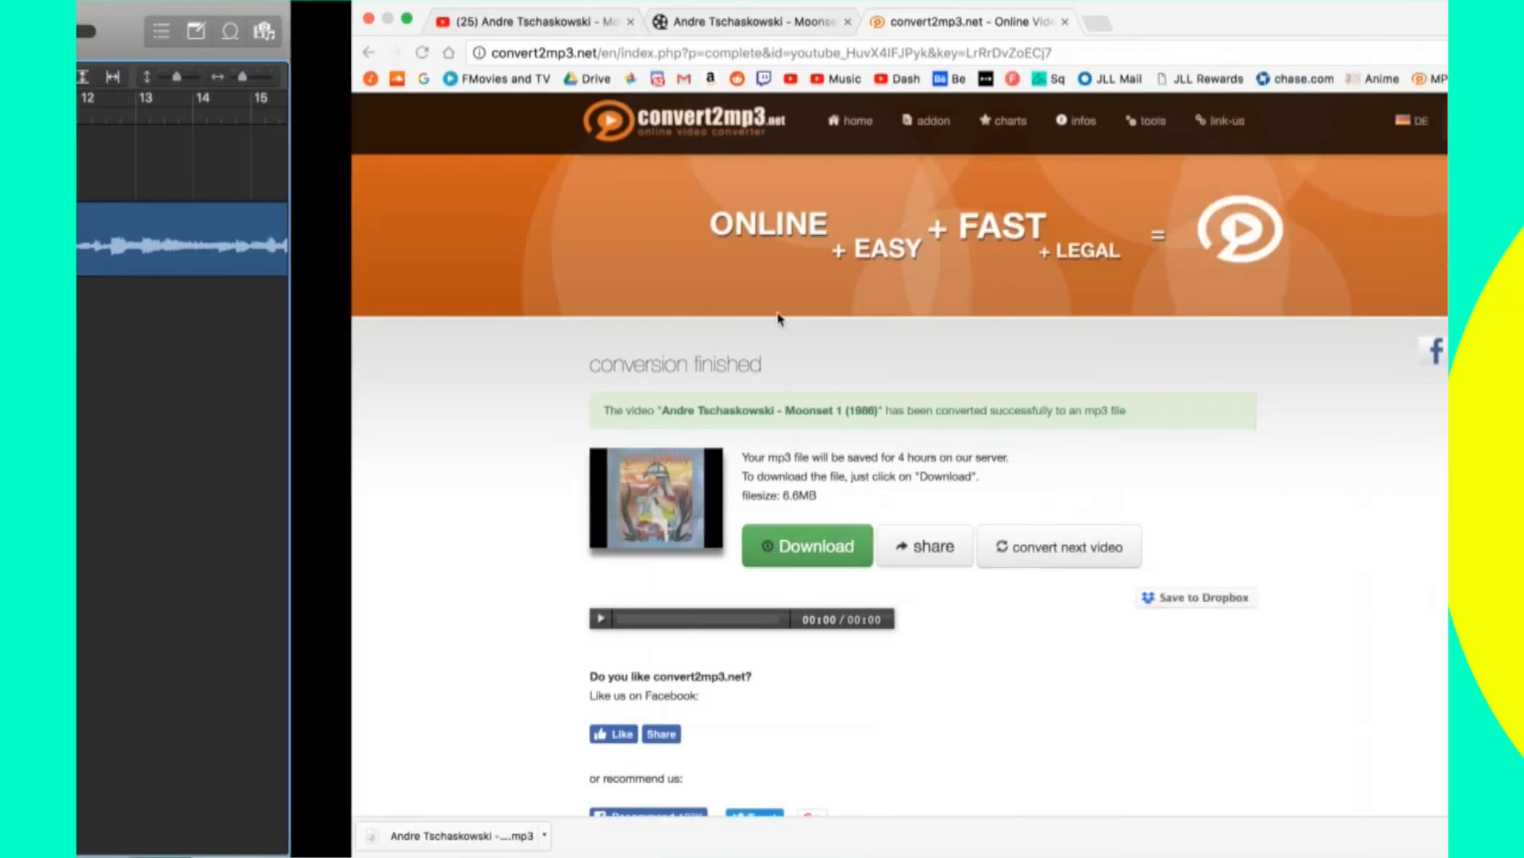
mouse_move(833, 4)
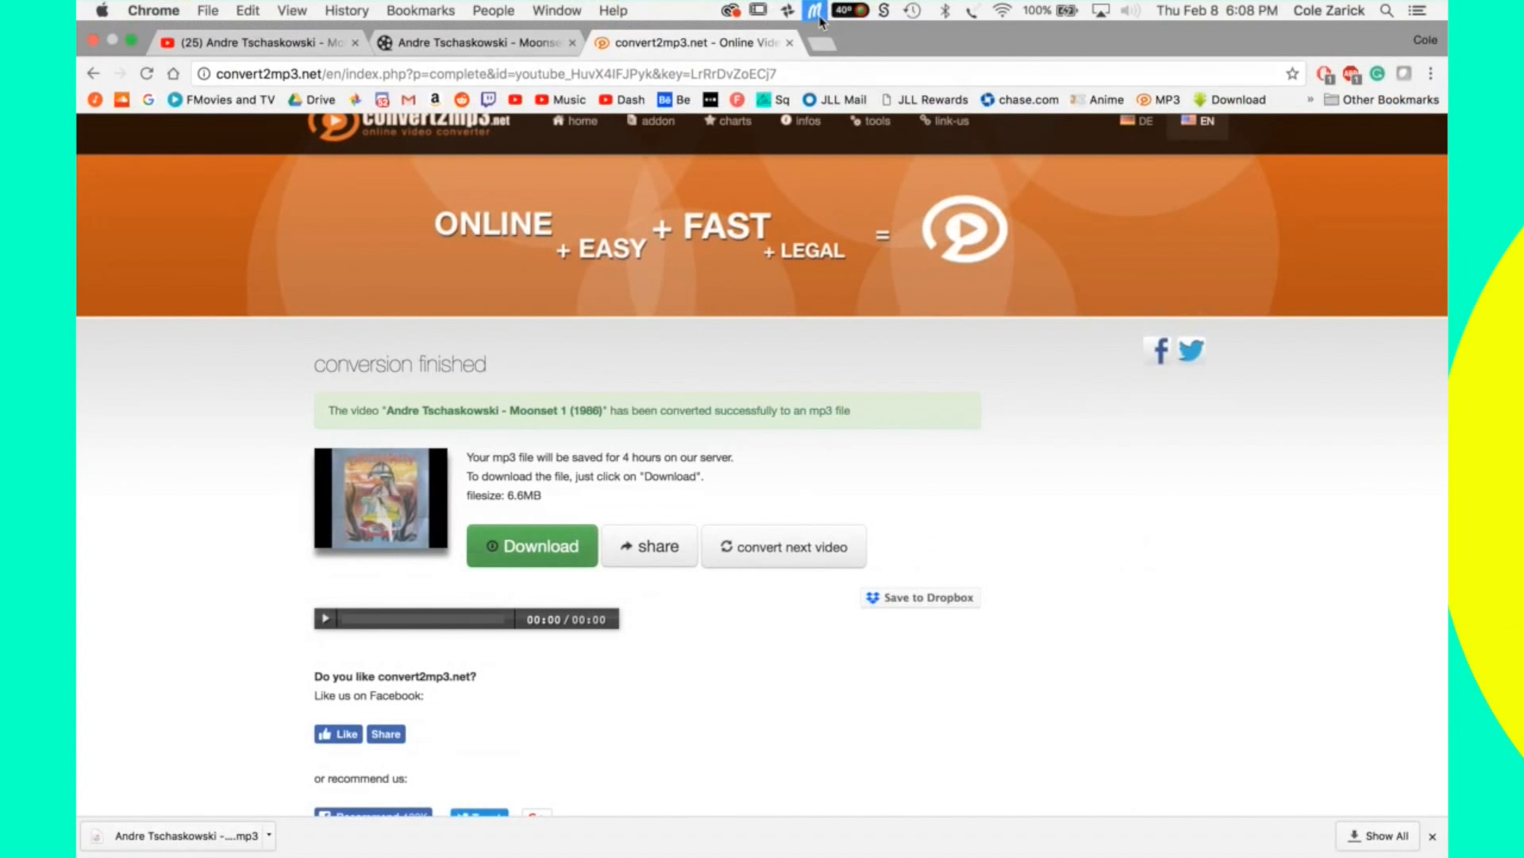
left_click(821, 48)
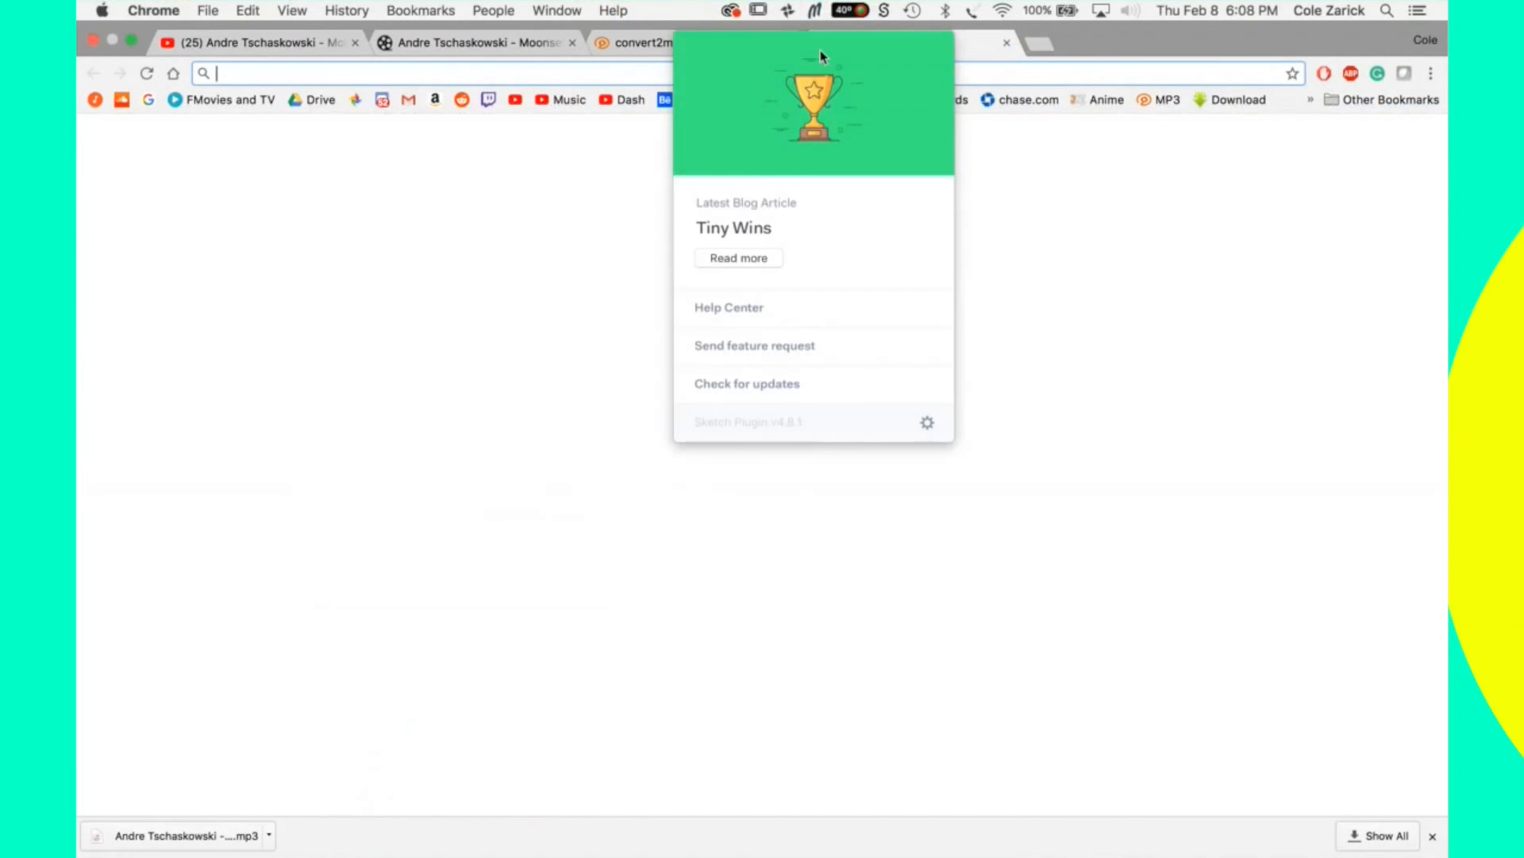
type("bpm counter")
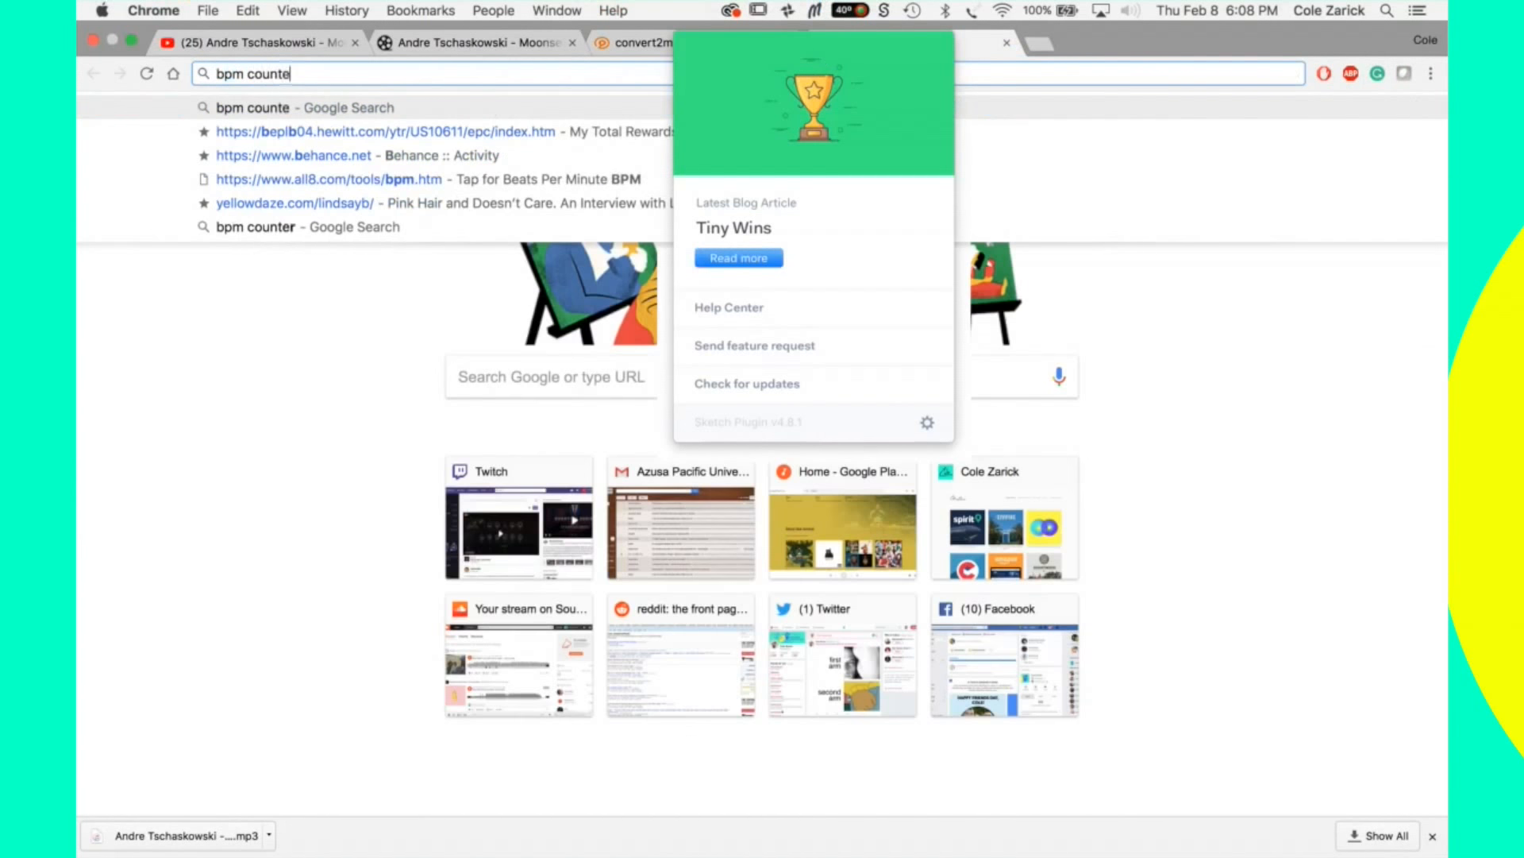
key("Return")
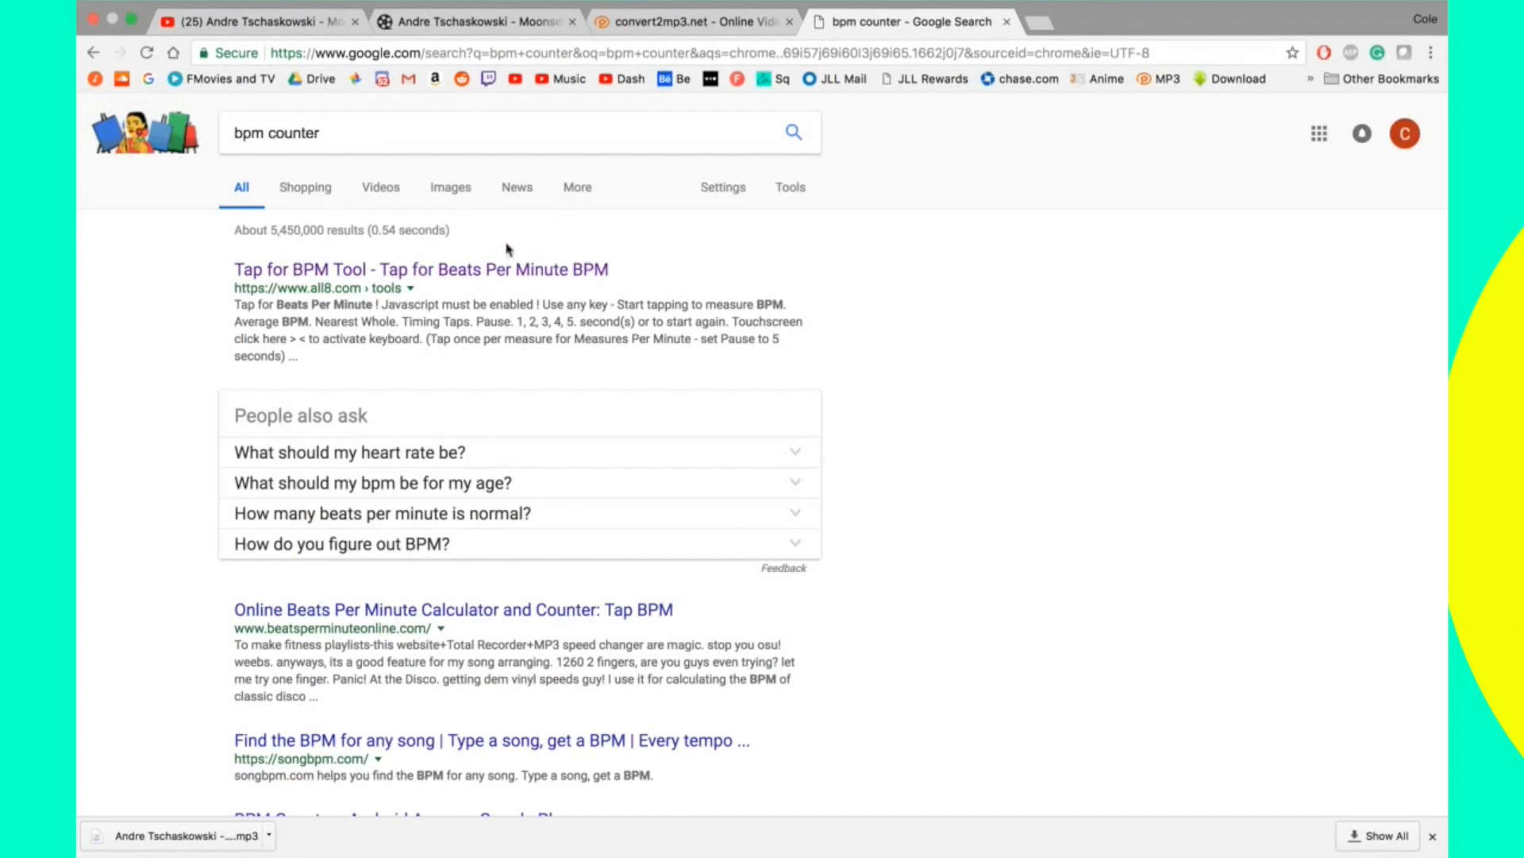
left_click(516, 273)
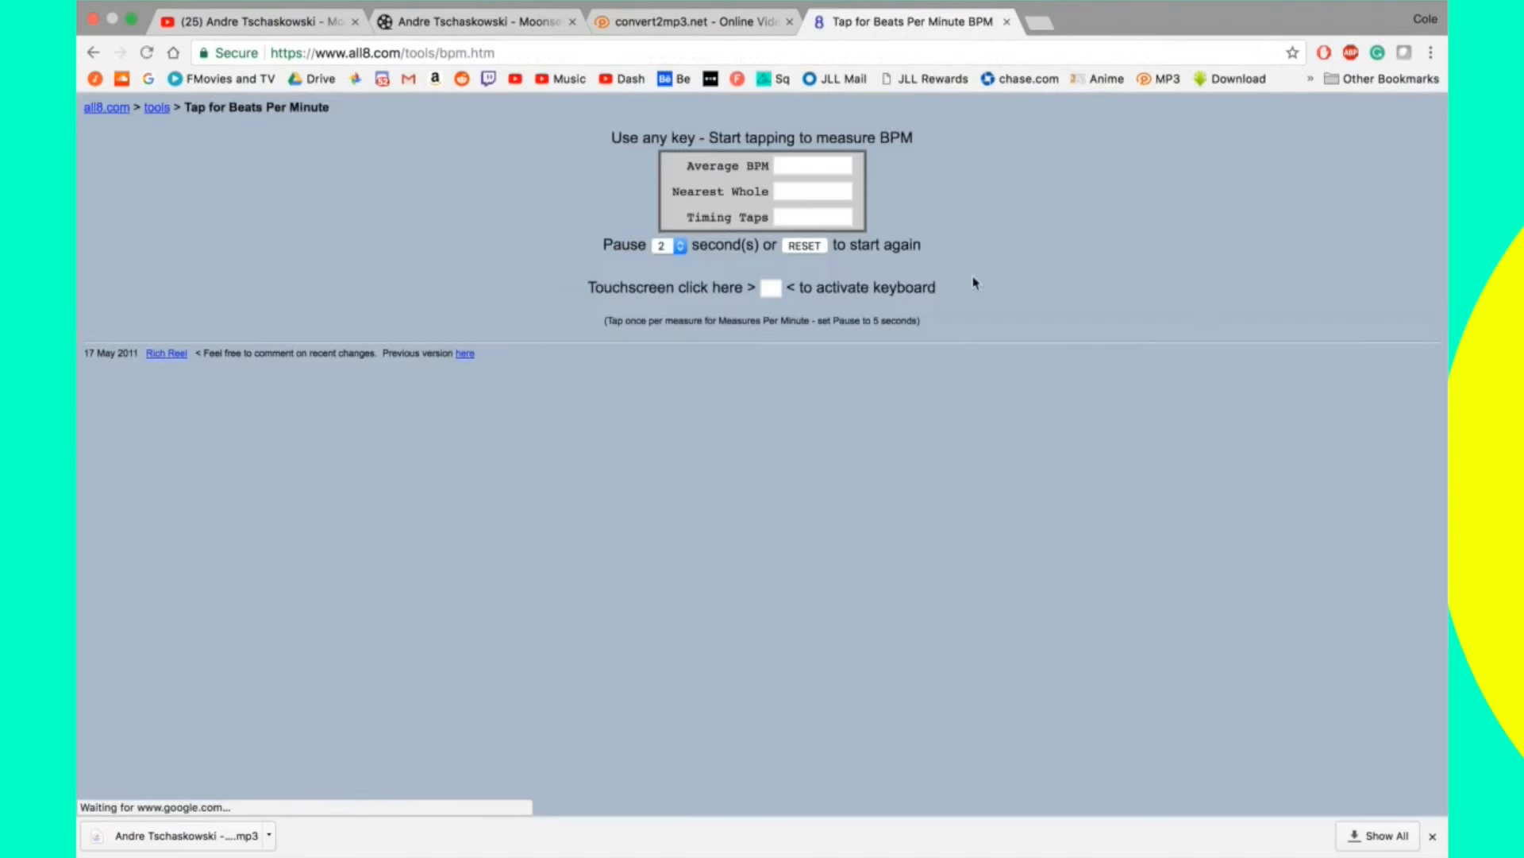
Return to Logic Pro, start the sample playing from the beginning, and switch back to the BPM tool in Chrome.
key("super+Tab")
key("Return")
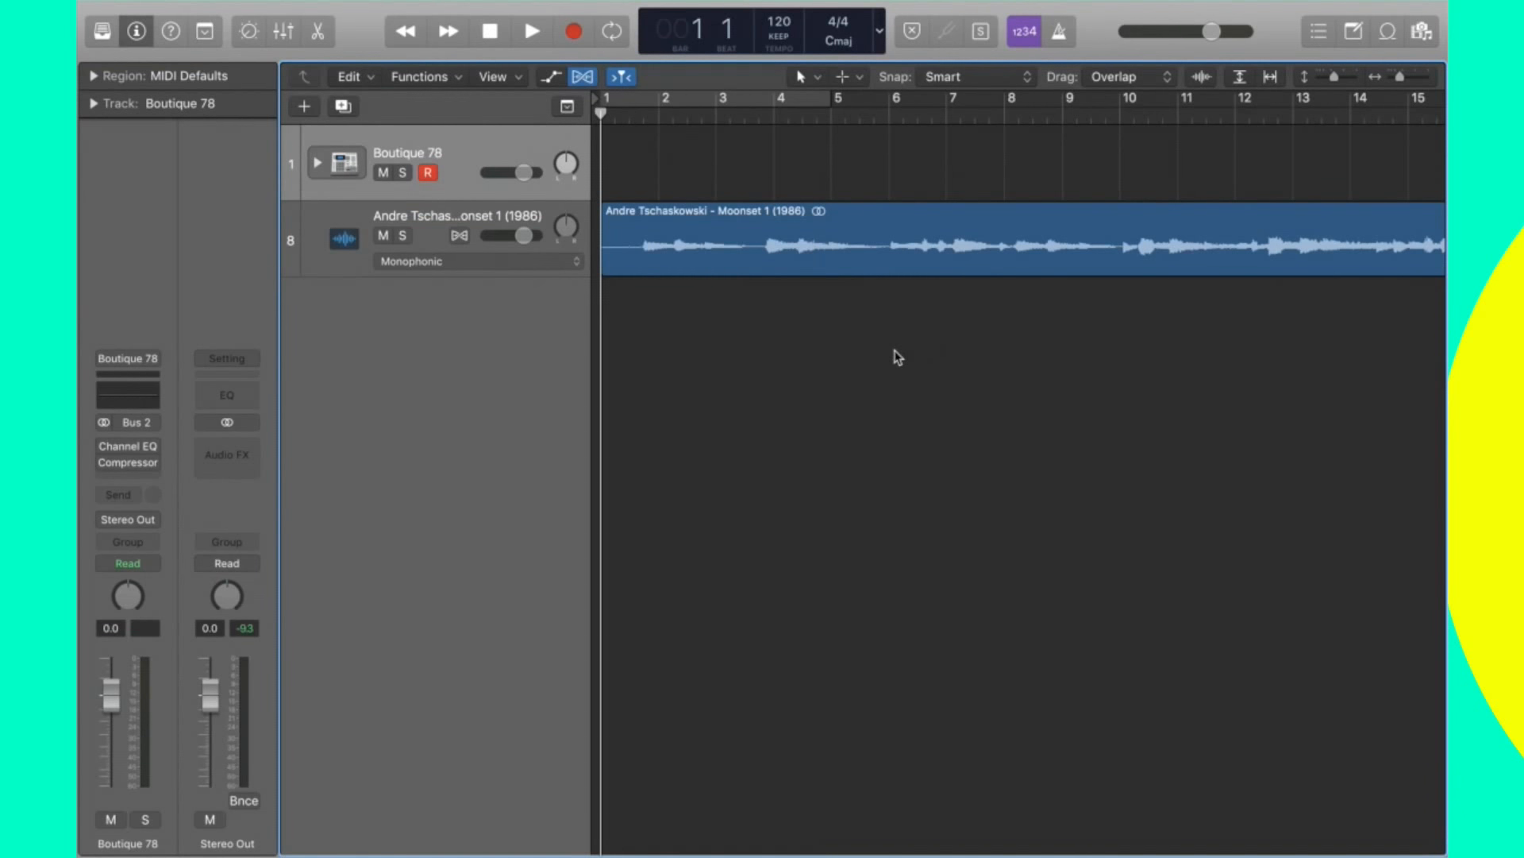
key("super+Tab")
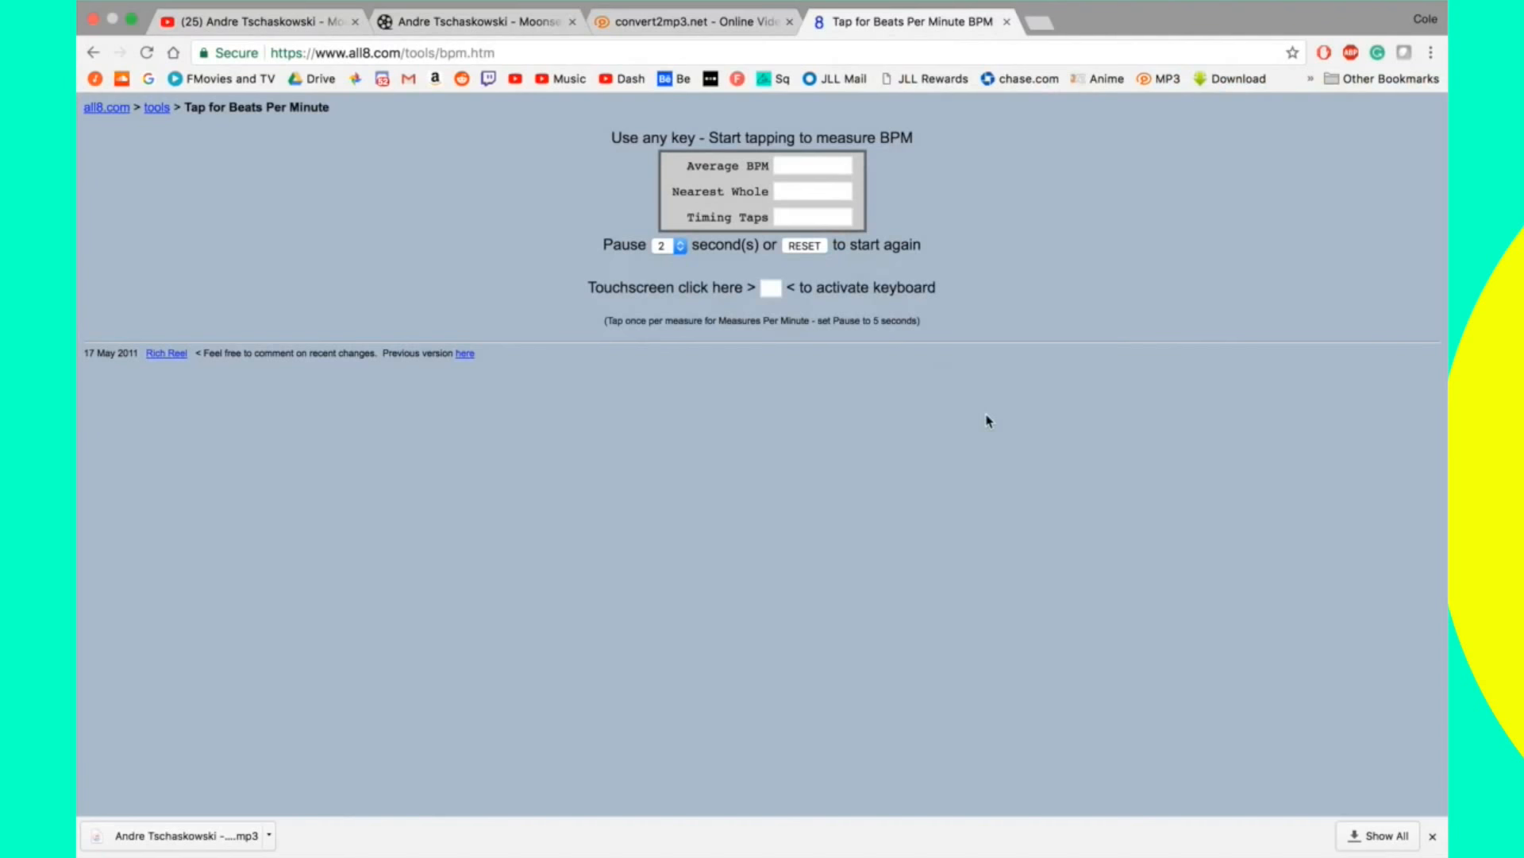
key("super+Tab")
key("space")
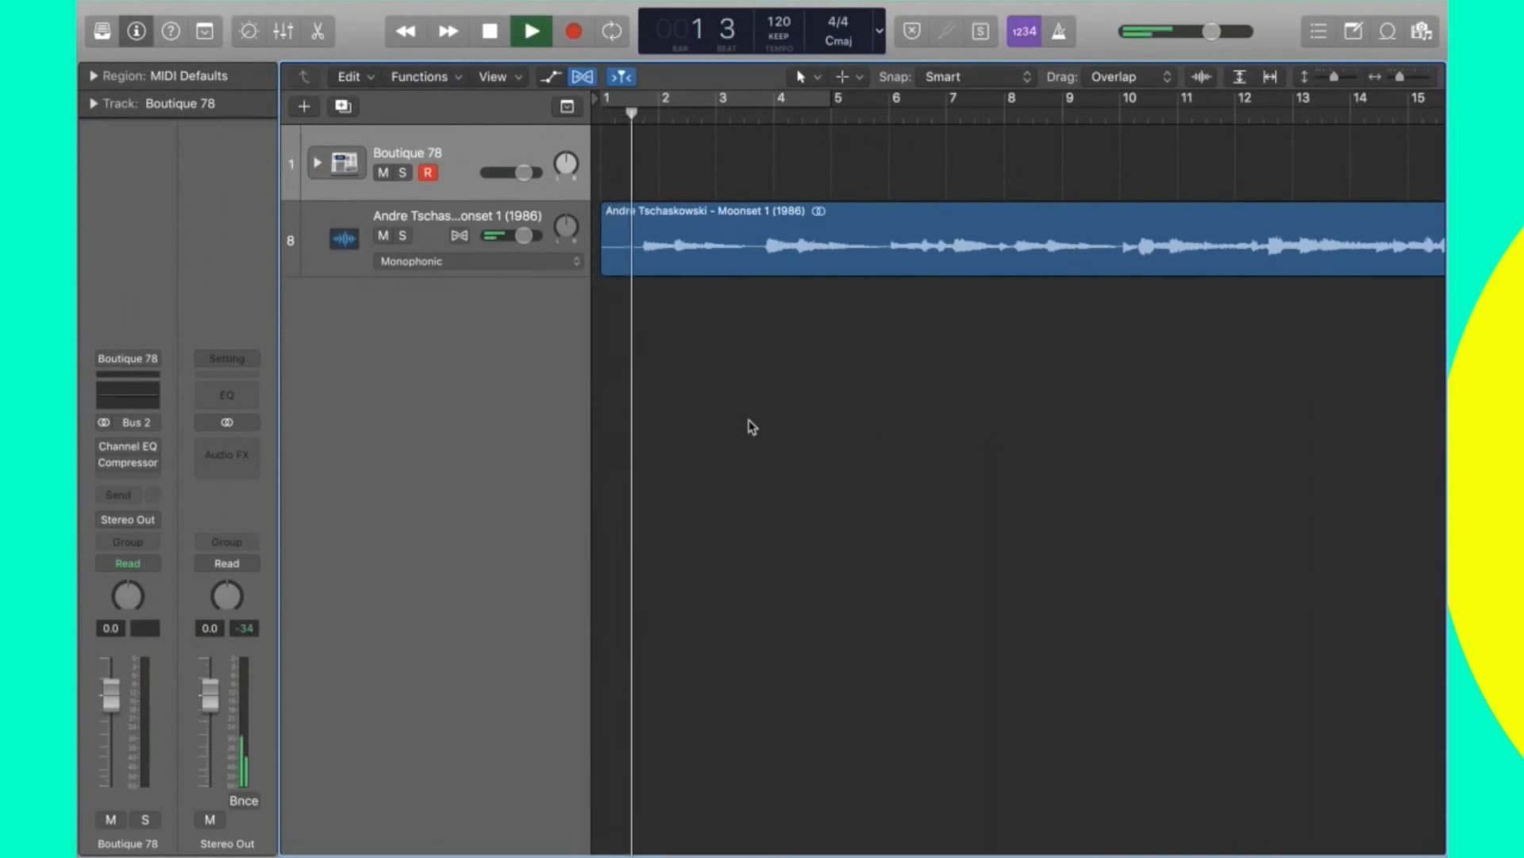
key("super+Tab")
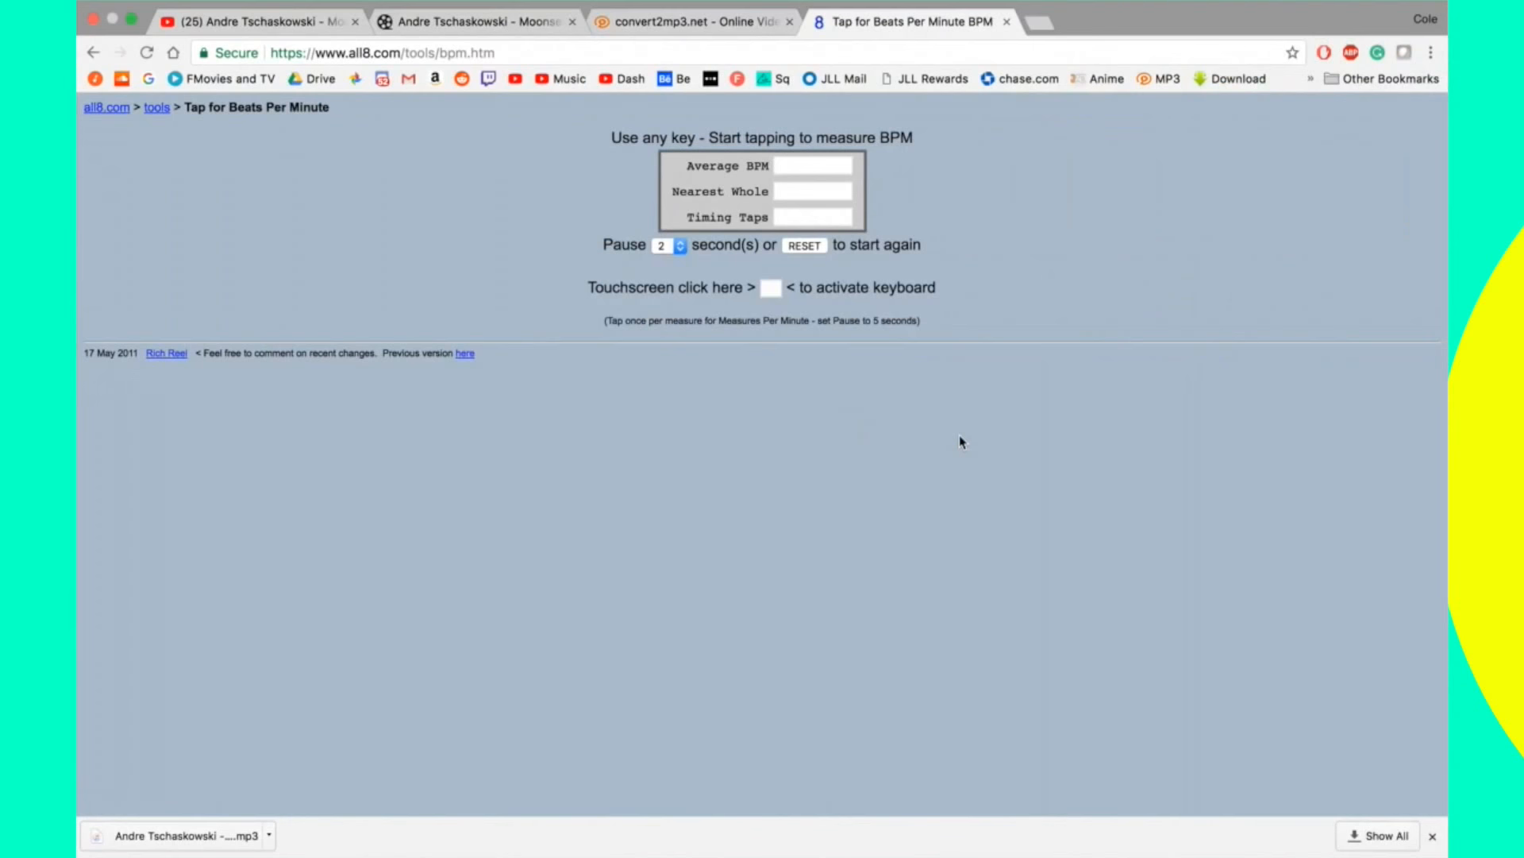
Tap along with the playing sample to measure its BPM, resetting the counter once and tapping again.
key("space")
key("space")
key("space")
key("space")
key("space")
key("space")
key("space")
left_click(815, 251)
key("space")
key("space")
Switch to Logic Pro, stop playback, and set the project tempo to 110.
key("super+Tab")
key("space")
type("110")
key("Return")
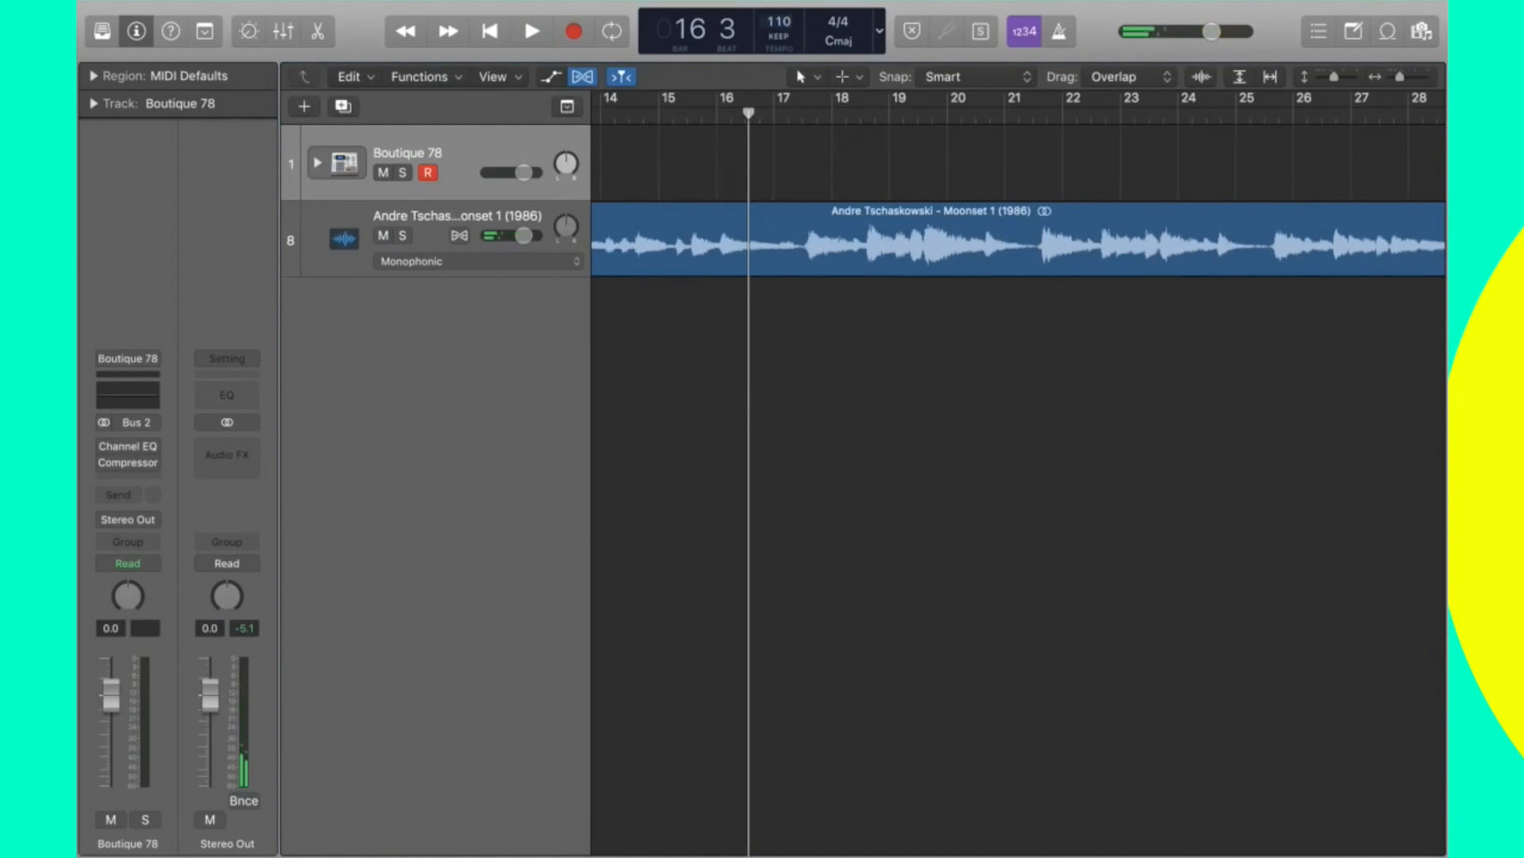
Play the sample from the beginning to its first notes, stop there, and assign the Scissors as the Command-click tool.
key("Return")
key("space")
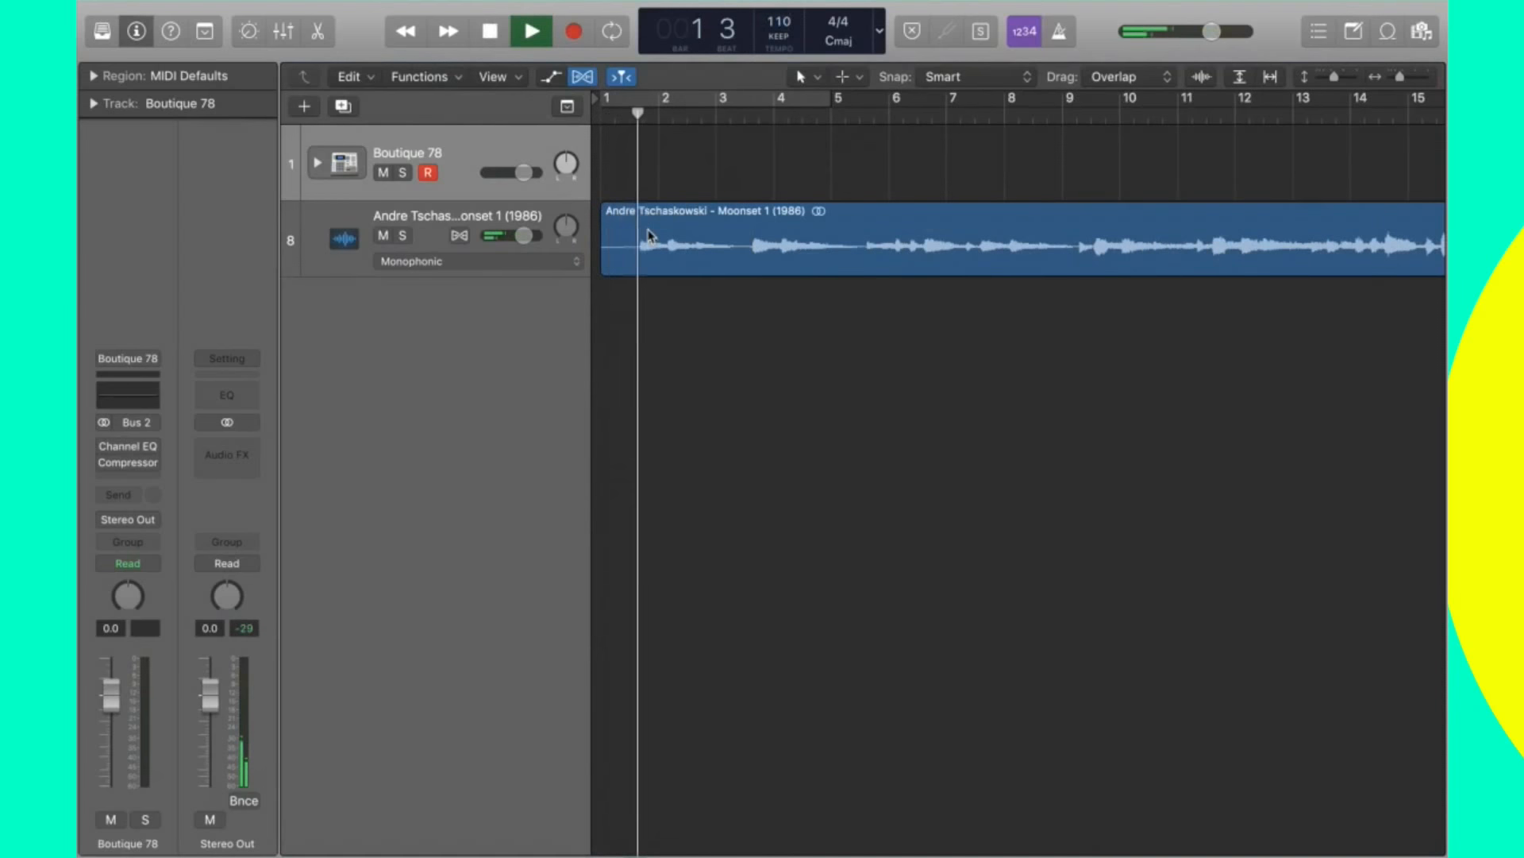
key("space")
left_click(844, 77)
left_click(917, 208)
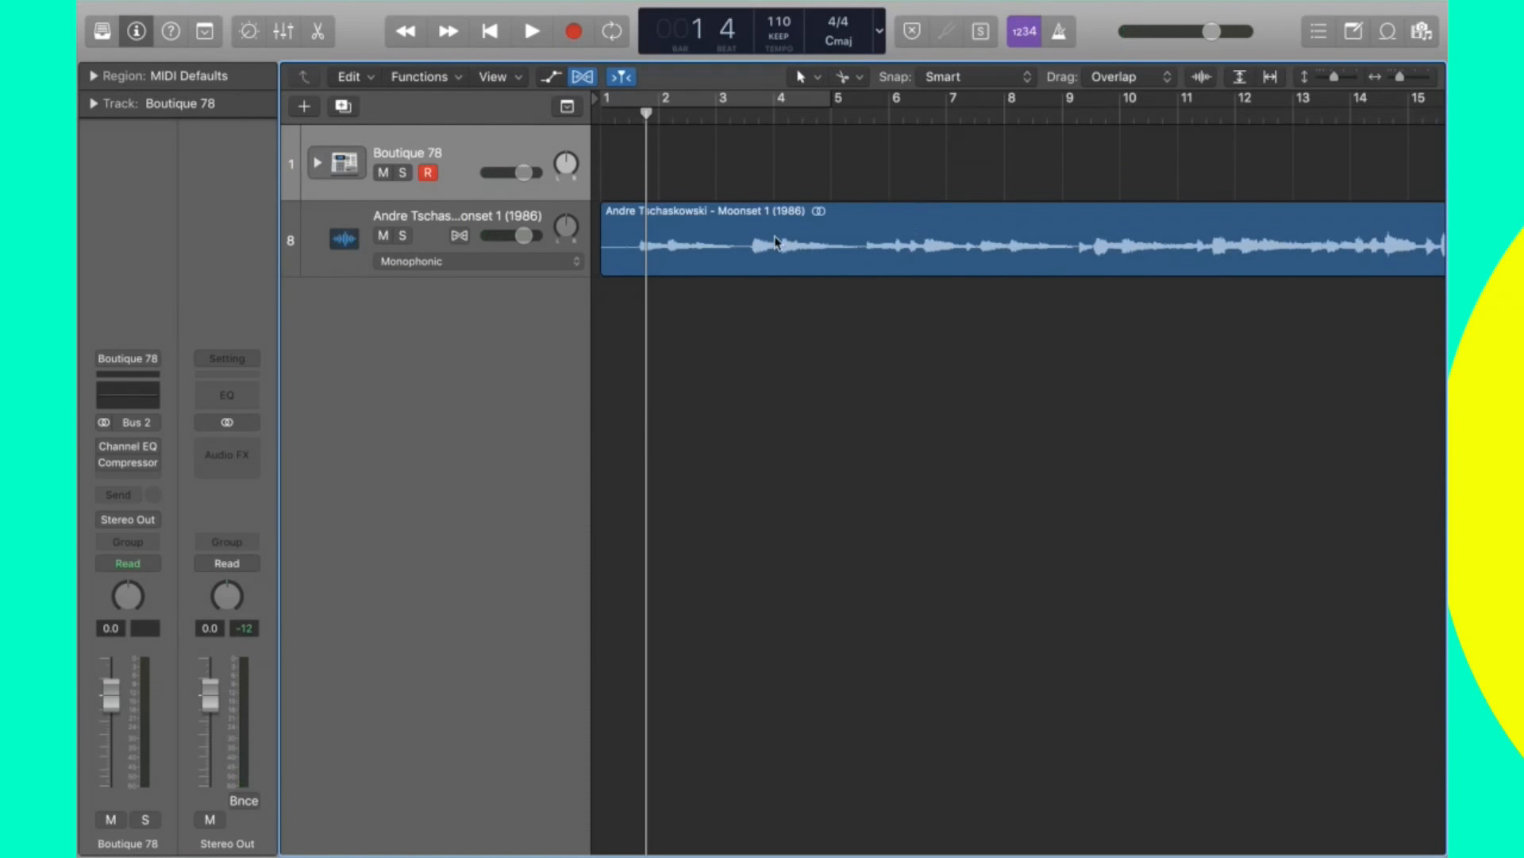
Try to cut the silent lead-in off the sample region, move the rest to bar 1, and play it.
key("super+Right")
key("super+Right")
key("super+Right")
mouse_move(650, 117)
left_mouse_down()
mouse_move(674, 118)
mouse_move(627, 123)
left_mouse_up()
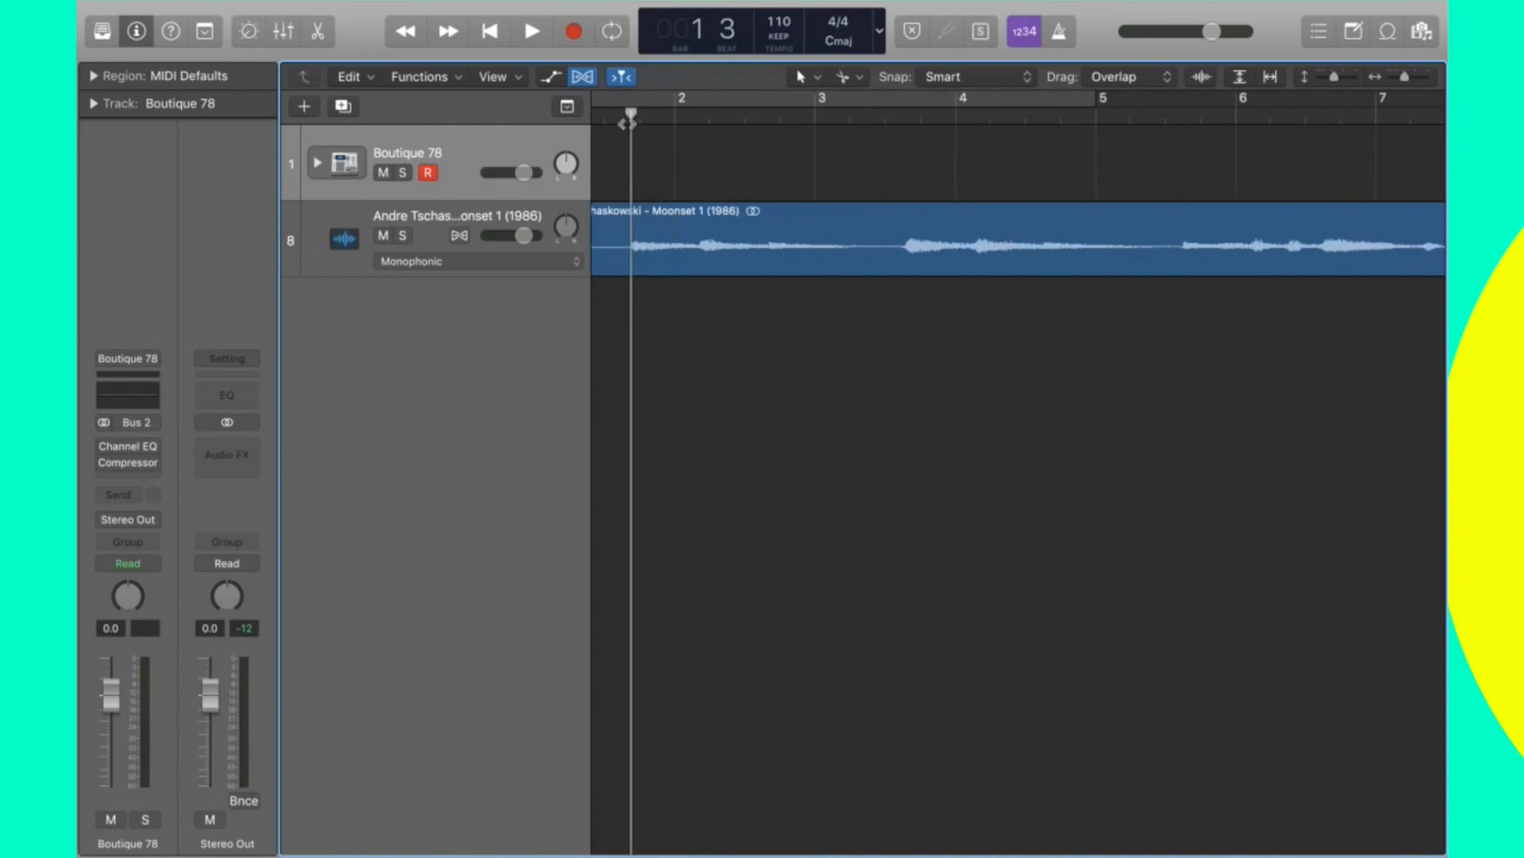
left_click(635, 228)
left_click(607, 256)
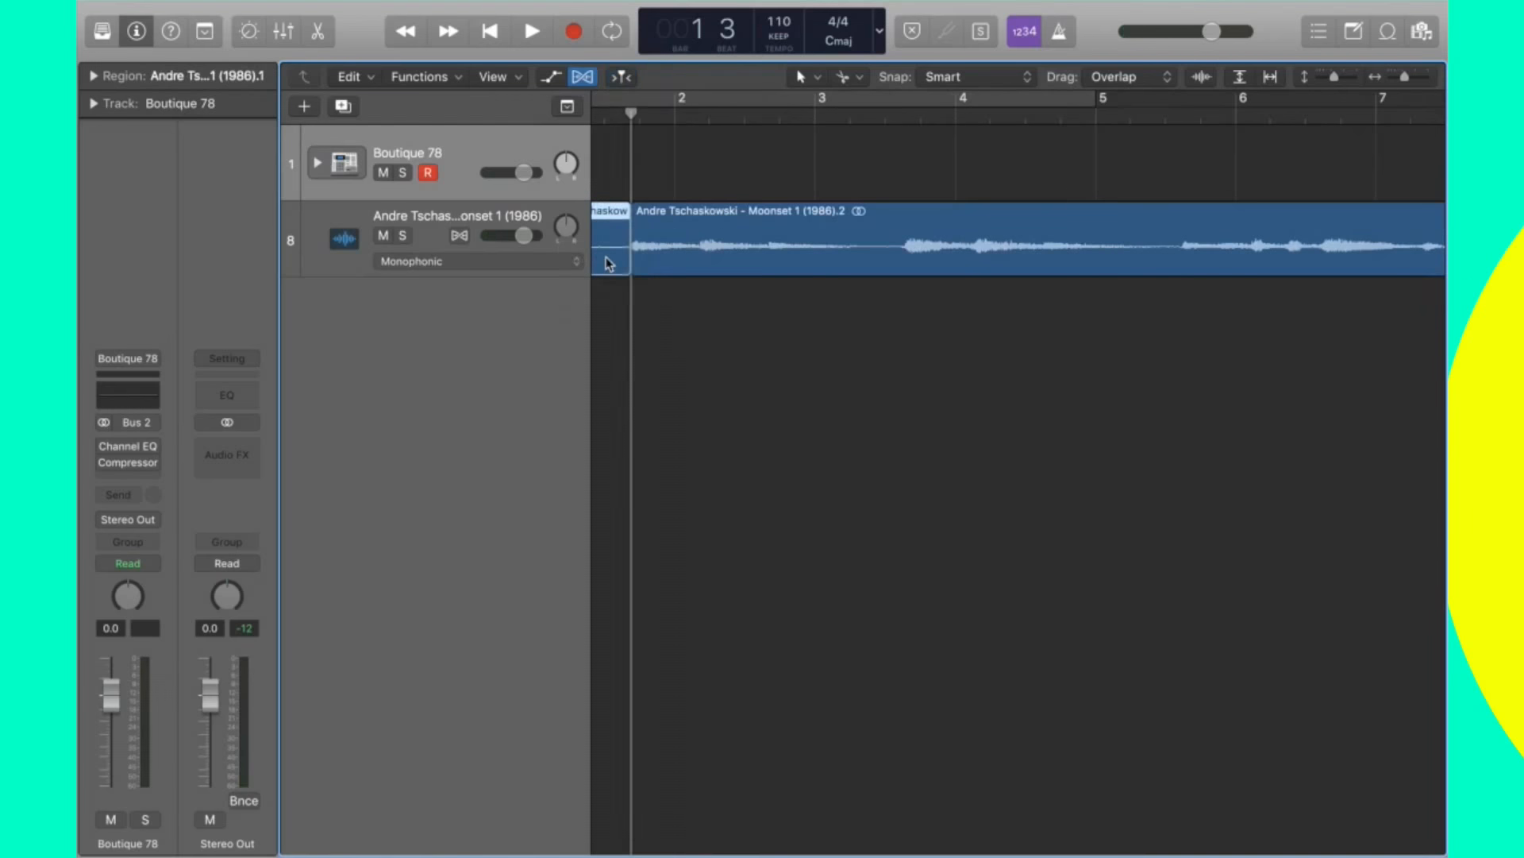
key("Delete")
scroll(800, 271, "left", 3)
left_click_drag(881, 231, 759, 249)
key("Return")
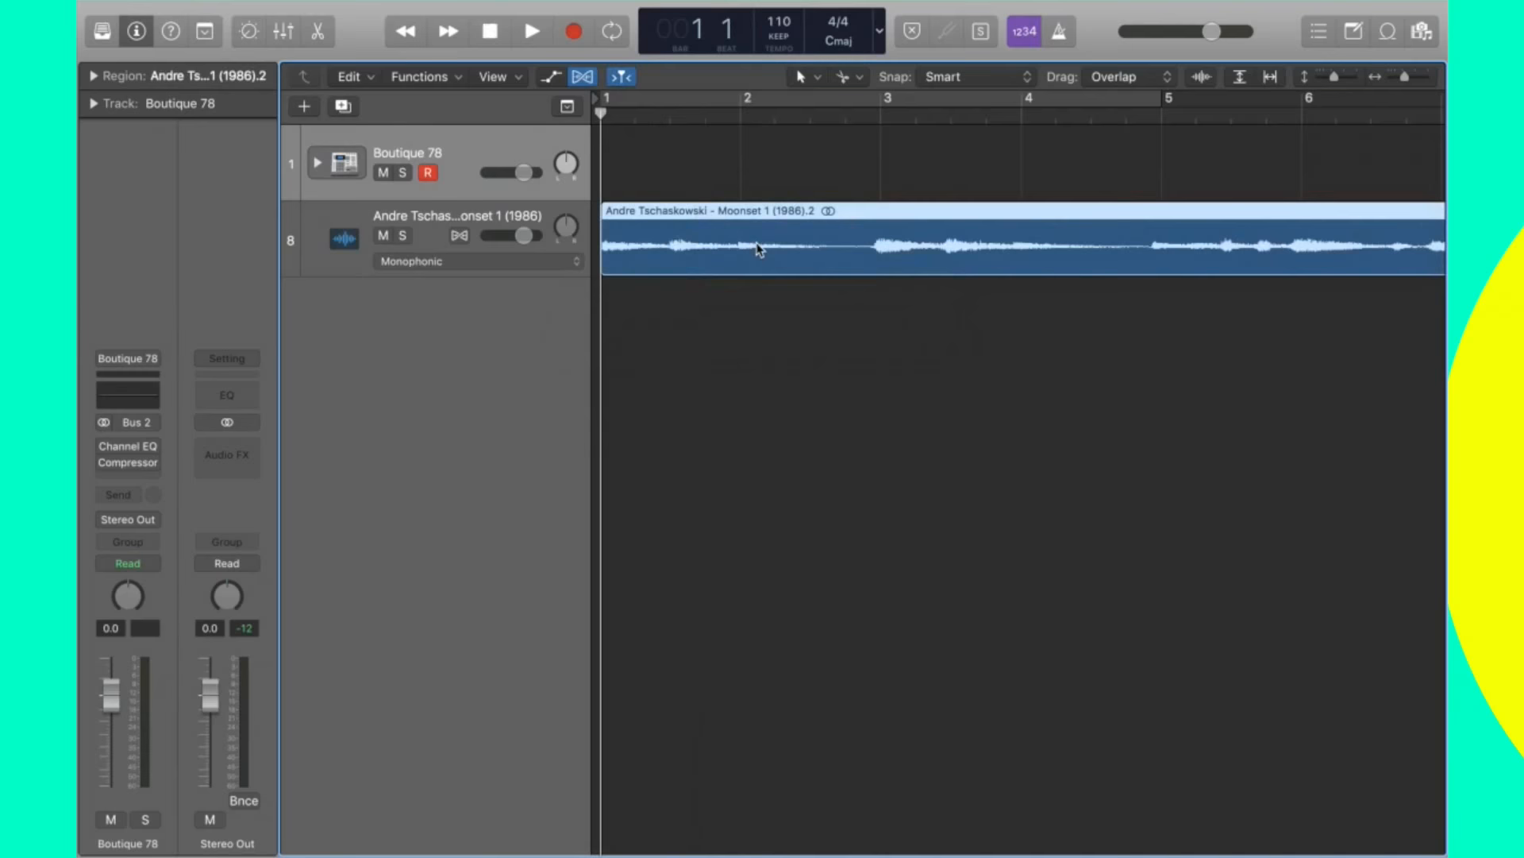
key("space")
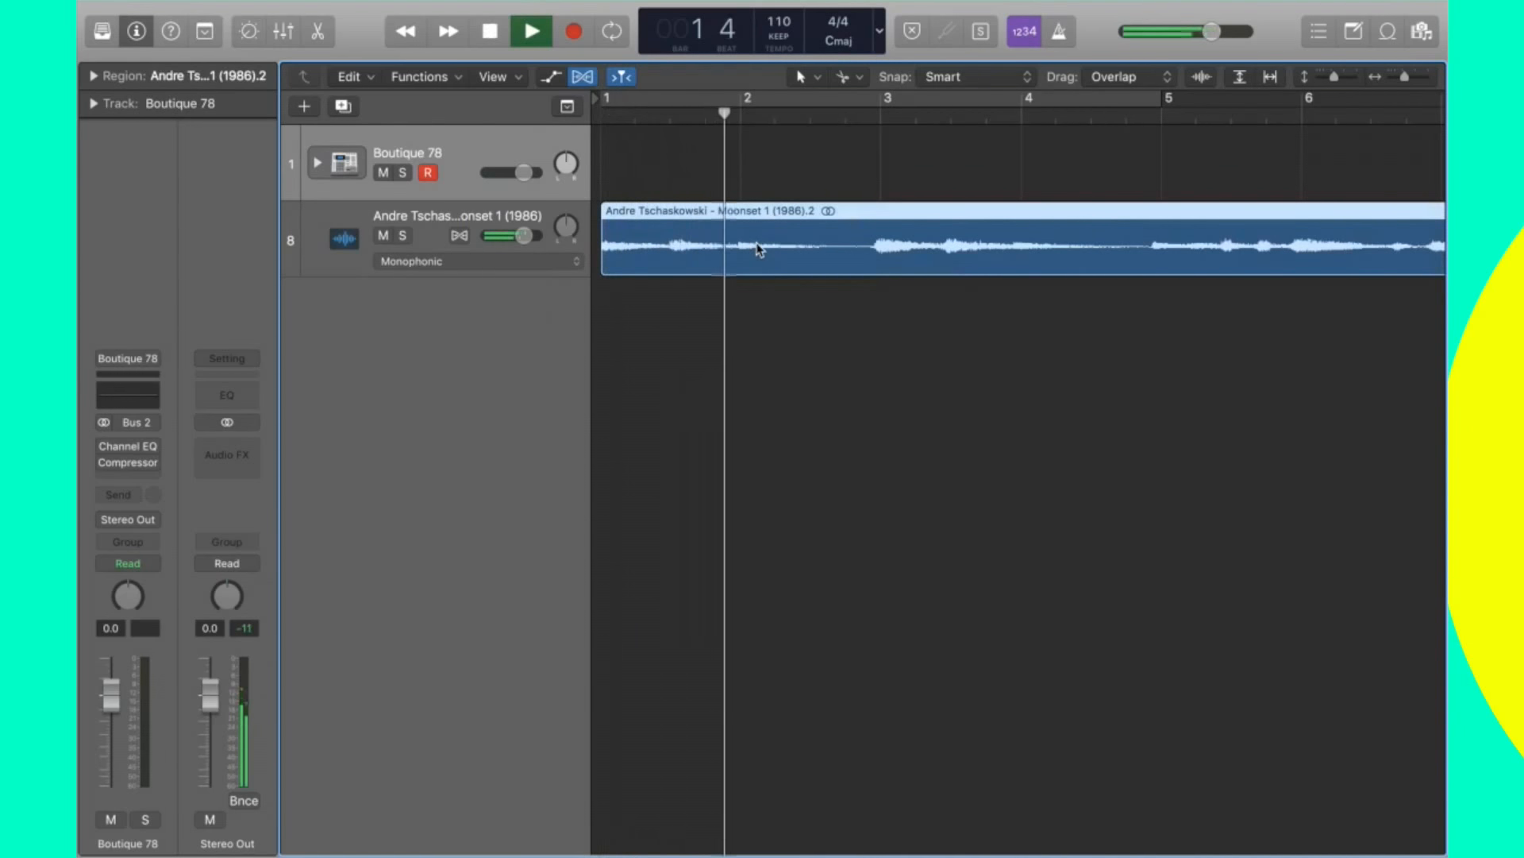
Undo the cut, deletion and move of the sample region, and stop playback.
key("super+z")
key("super+z")
key("super+z")
key("space")
Split the sample just before its first note, remove the silent lead-in, and align the rest with bar 1, checking it by ear.
left_click(688, 114)
left_click(664, 257)
key("super+t")
left_click(667, 259)
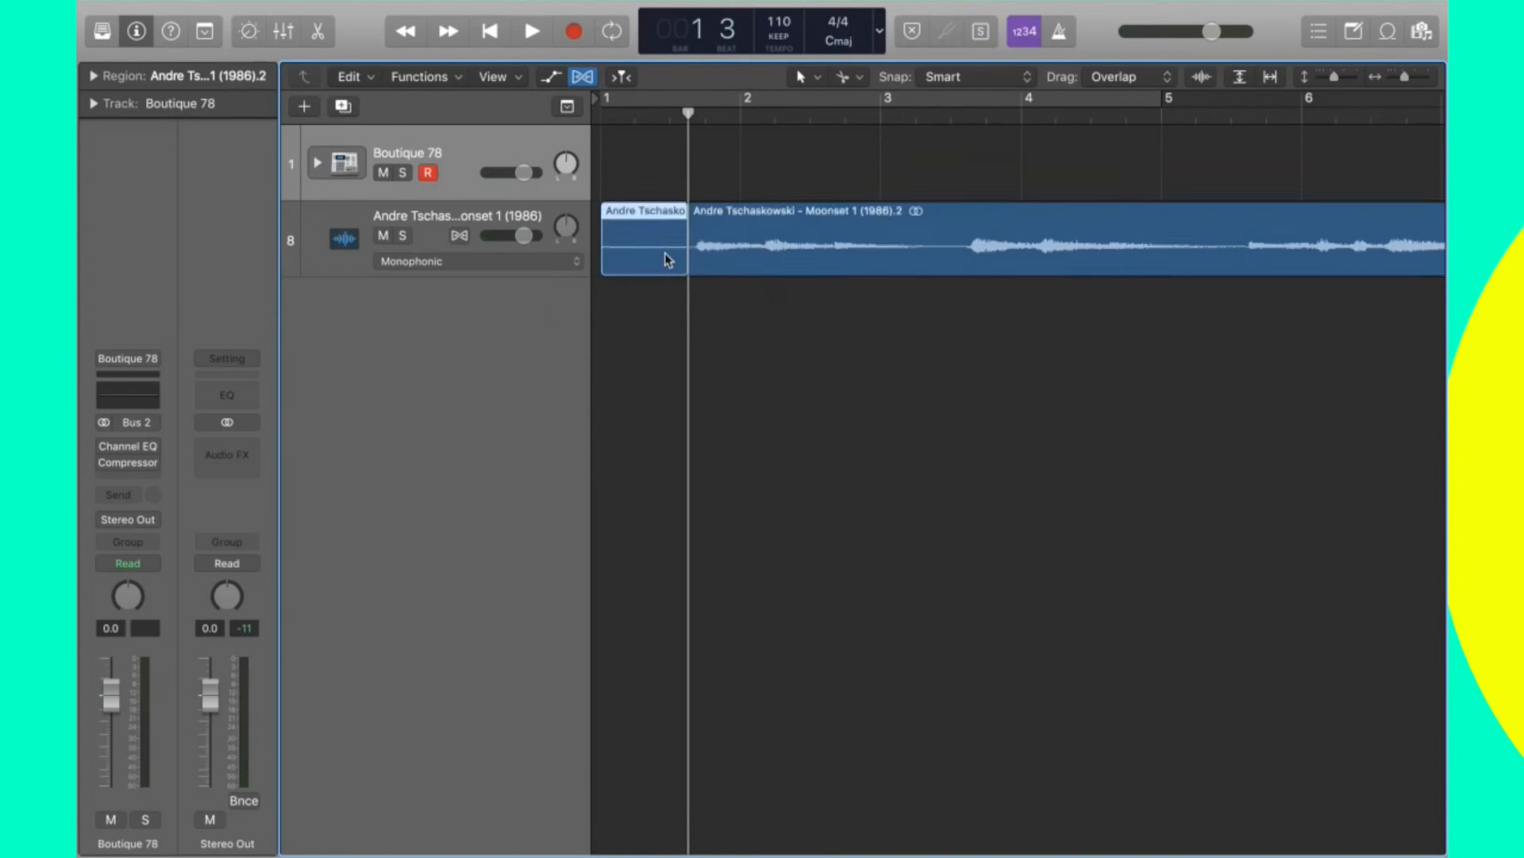
key("Delete")
left_click_drag(783, 259, 683, 264)
key("Return")
key("space")
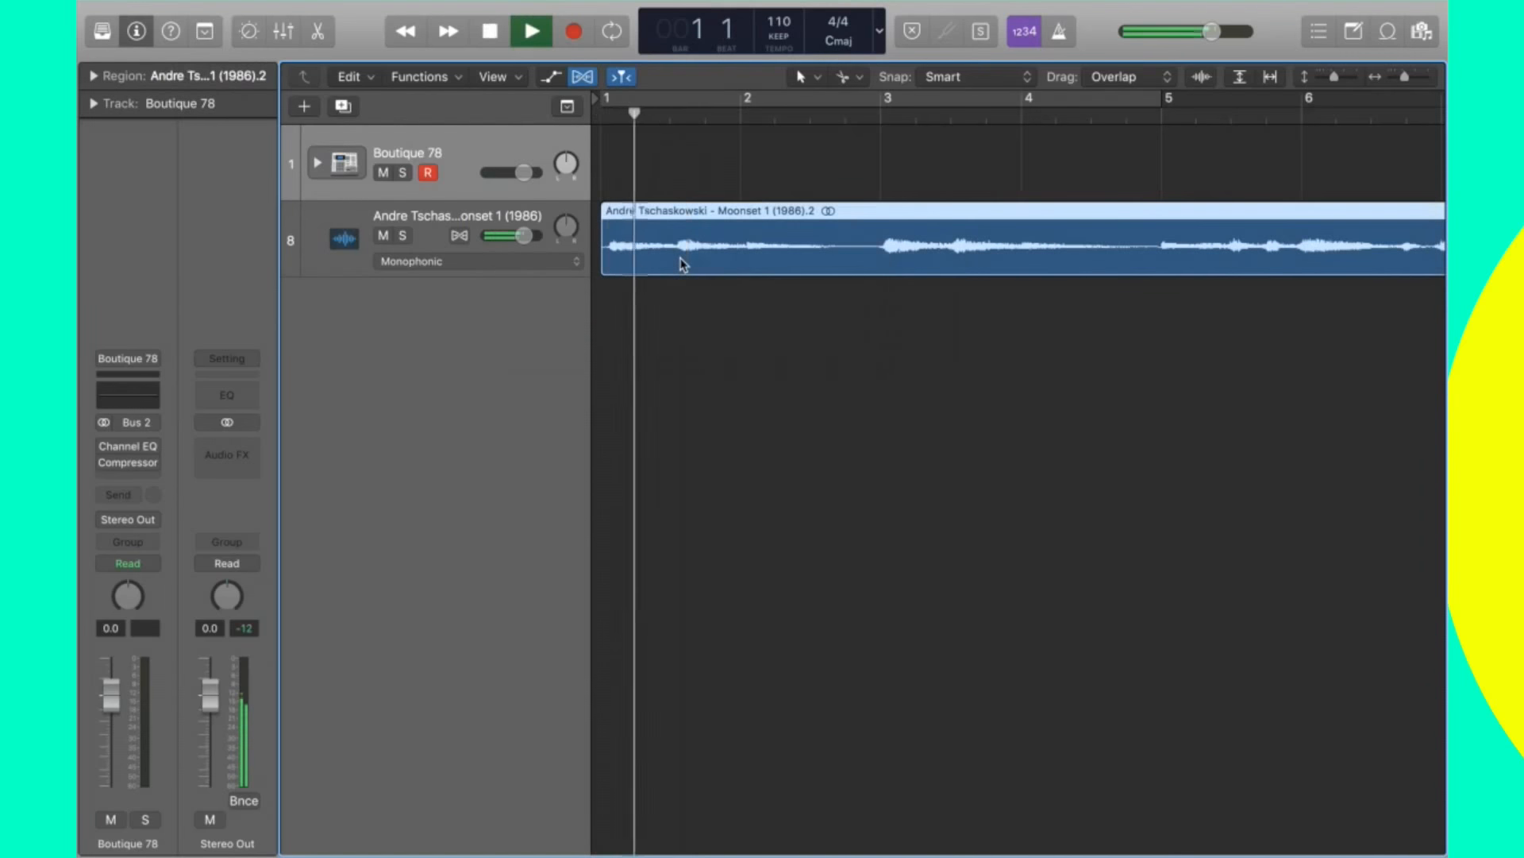
key("space")
Try splitting the sample region at position 1 1 2 1 and undo the split.
scroll(684, 248, "up", 5)
scroll(685, 252, "up", 2)
scroll(684, 253, "left", 4)
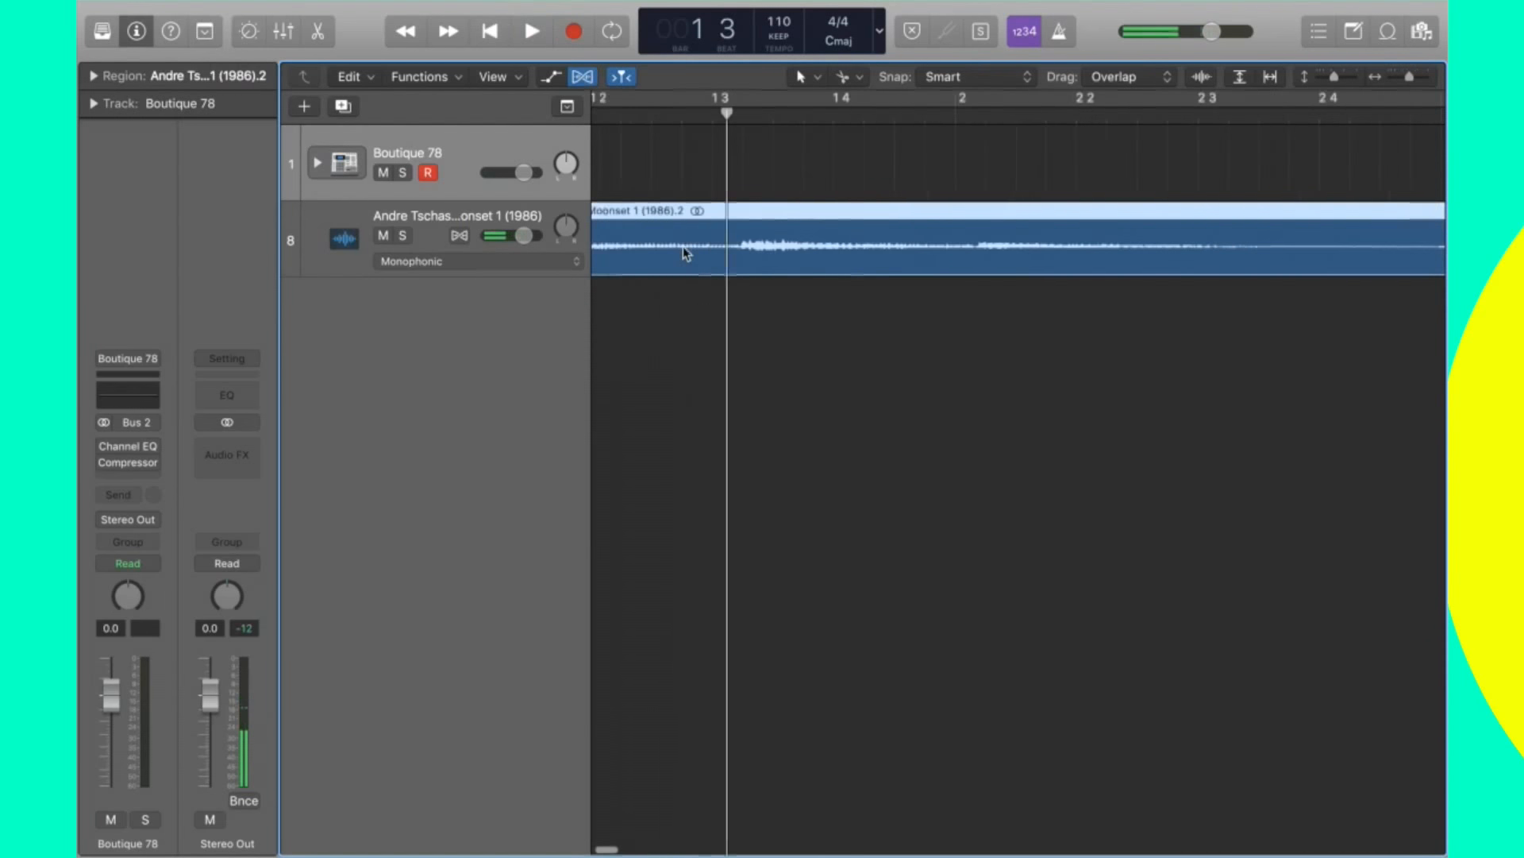
left_click(630, 252, "super")
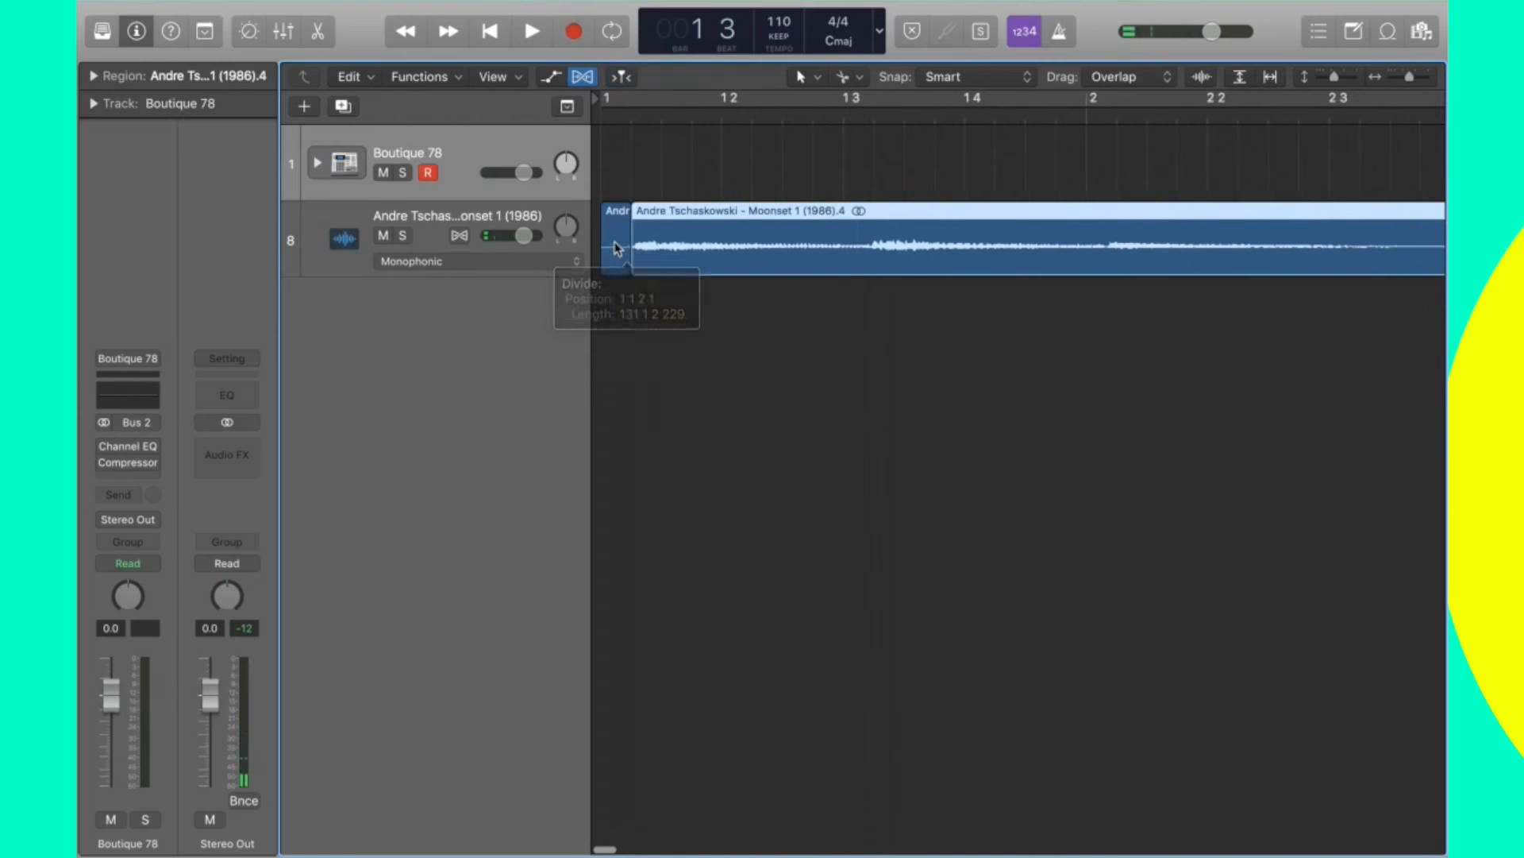
key("super+z")
Trim the short remaining silence before the sample's first note so that the region starts with the note at bar 1.
mouse_move(651, 213)
left_mouse_down()
mouse_move(669, 218)
mouse_move(647, 220)
left_mouse_up()
left_click(636, 256, "super")
left_click(622, 219)
key("Delete")
Play the trimmed sample from the beginning to bar 7 against the metronome to check its timing.
key("space")
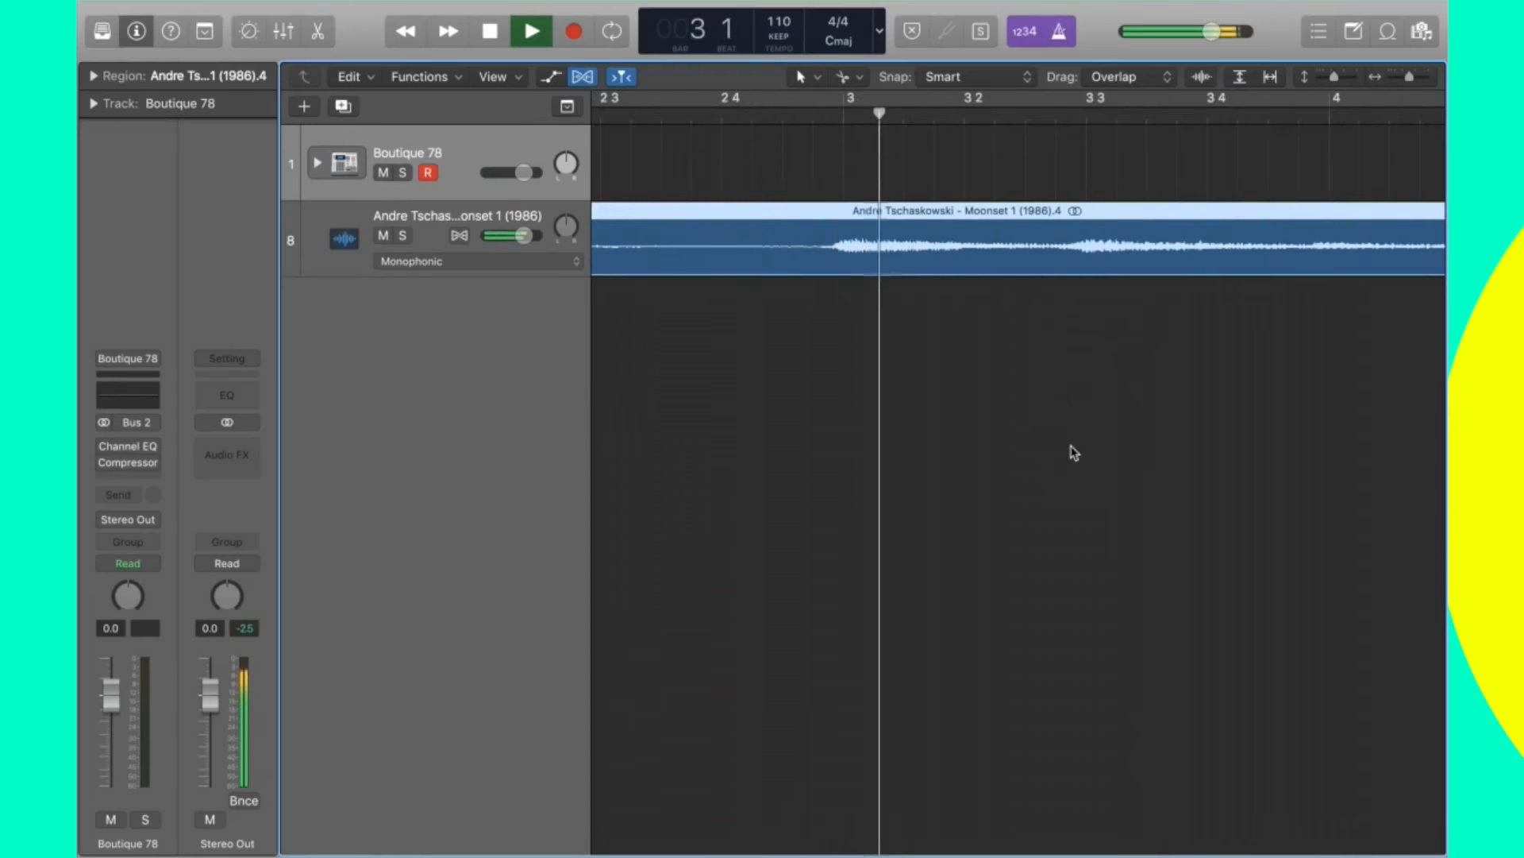
key("super+Left")
key("super+Left")
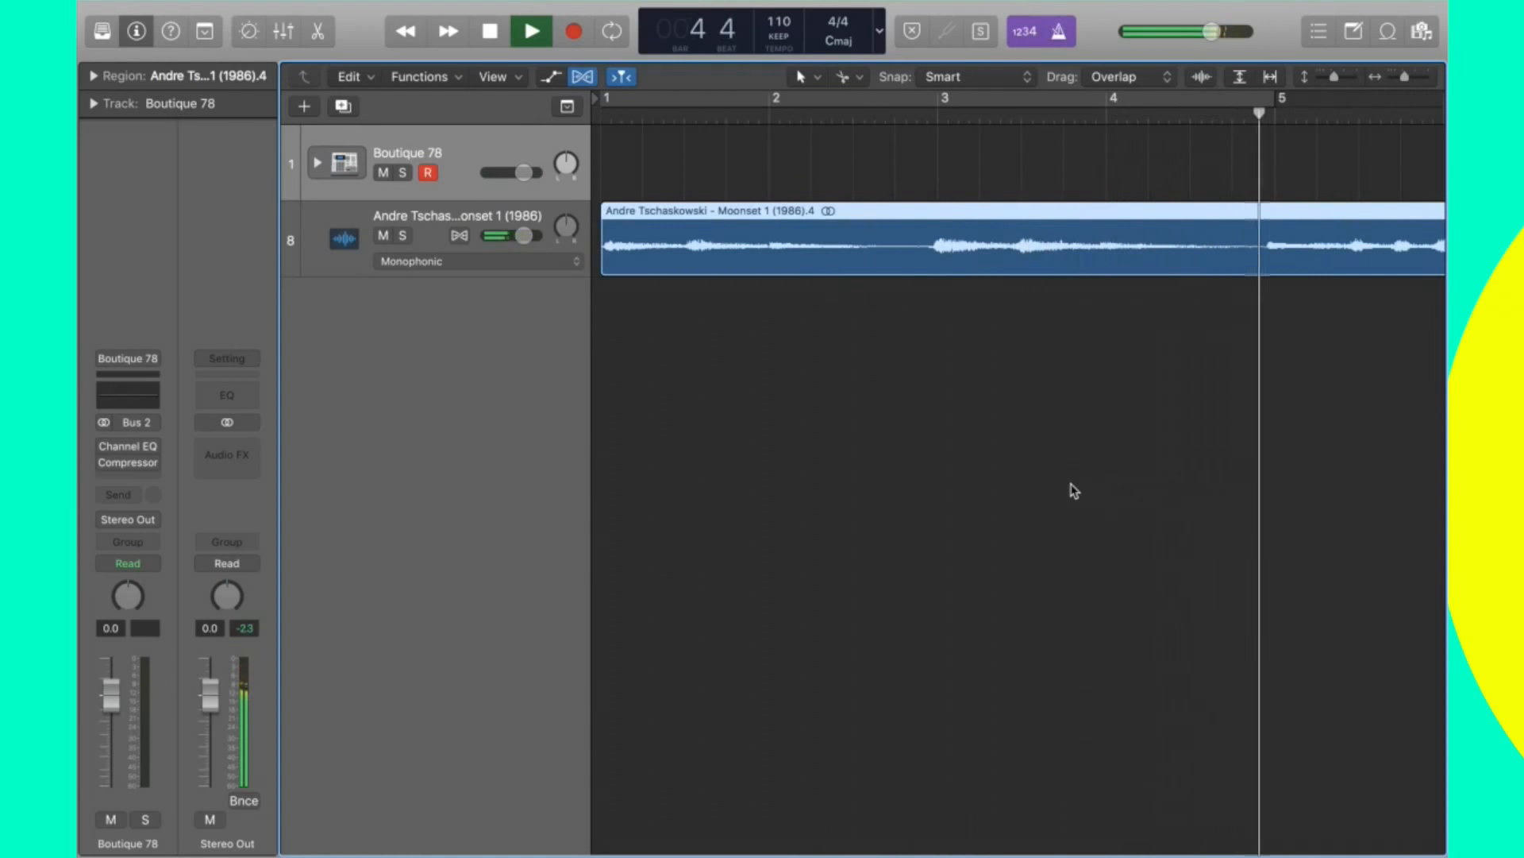
key("super+Left")
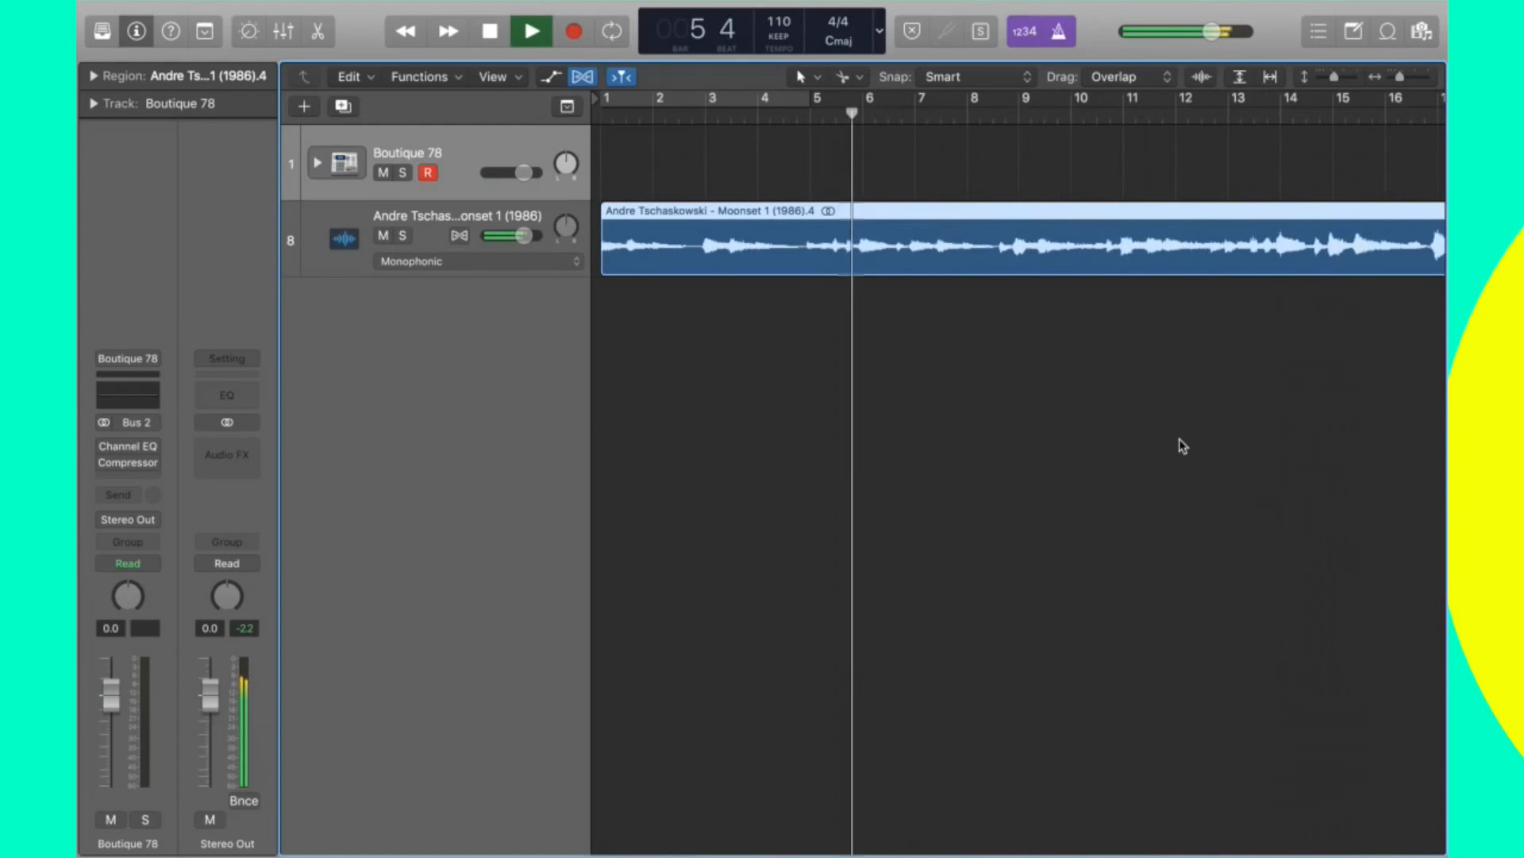
key("super+Left")
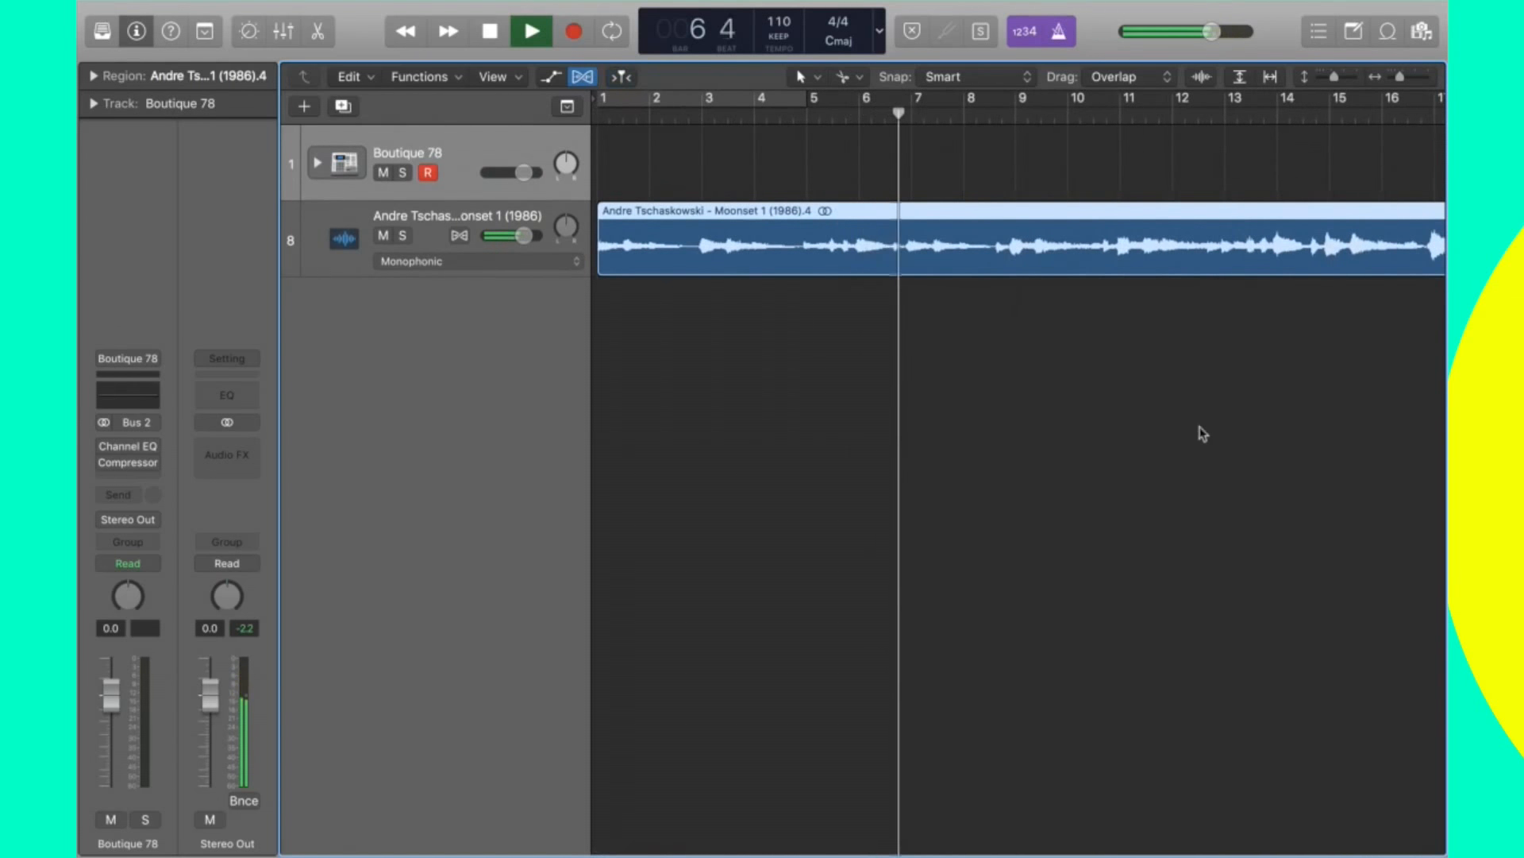
key("space")
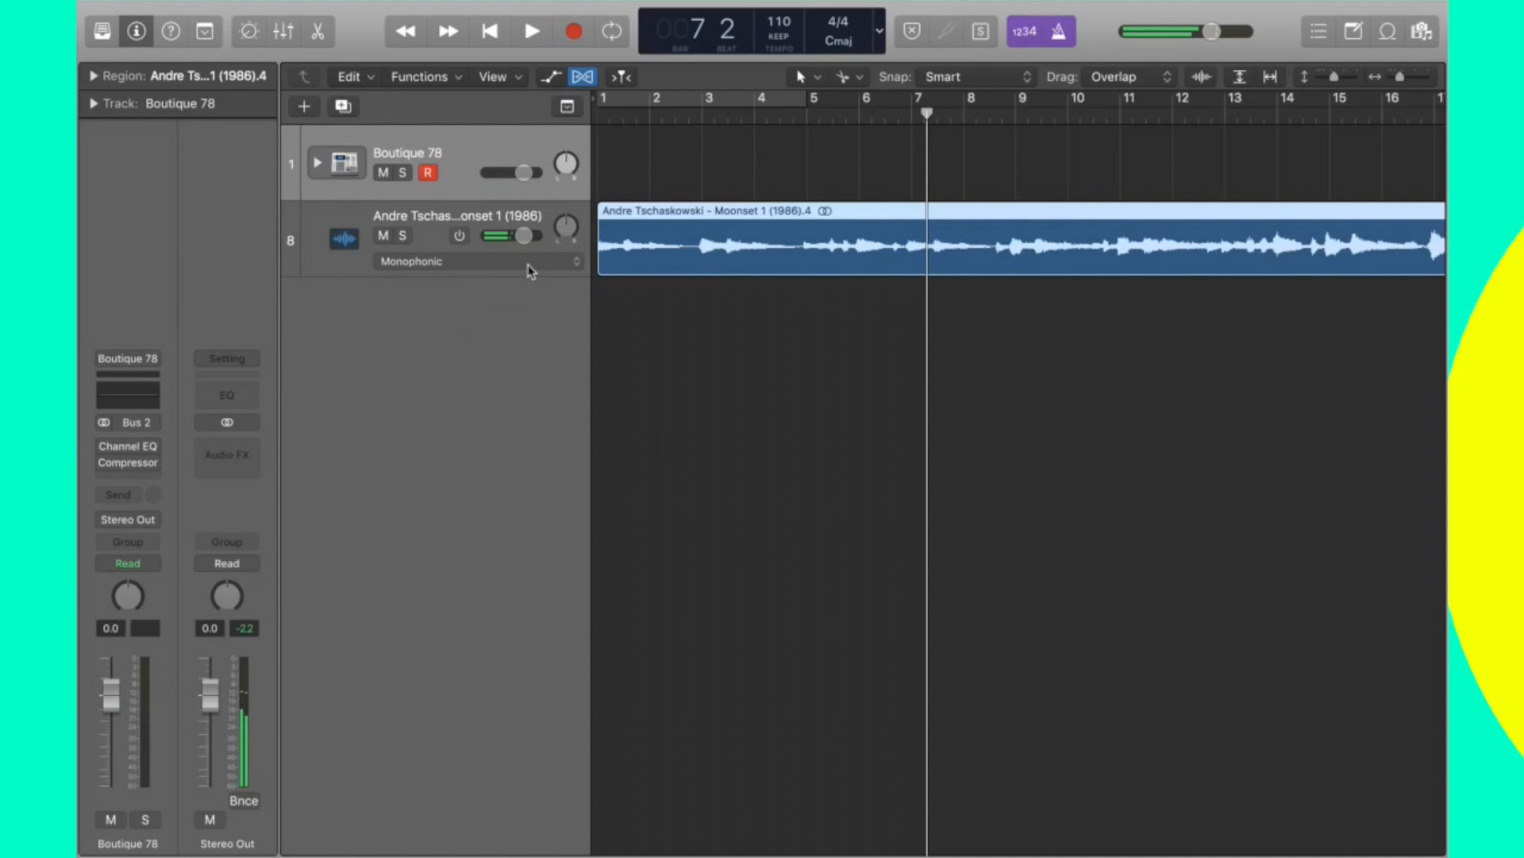
Set the sample track's Flex mode to Rhythmic and return the playhead to the start.
left_click(570, 262)
left_click(486, 304)
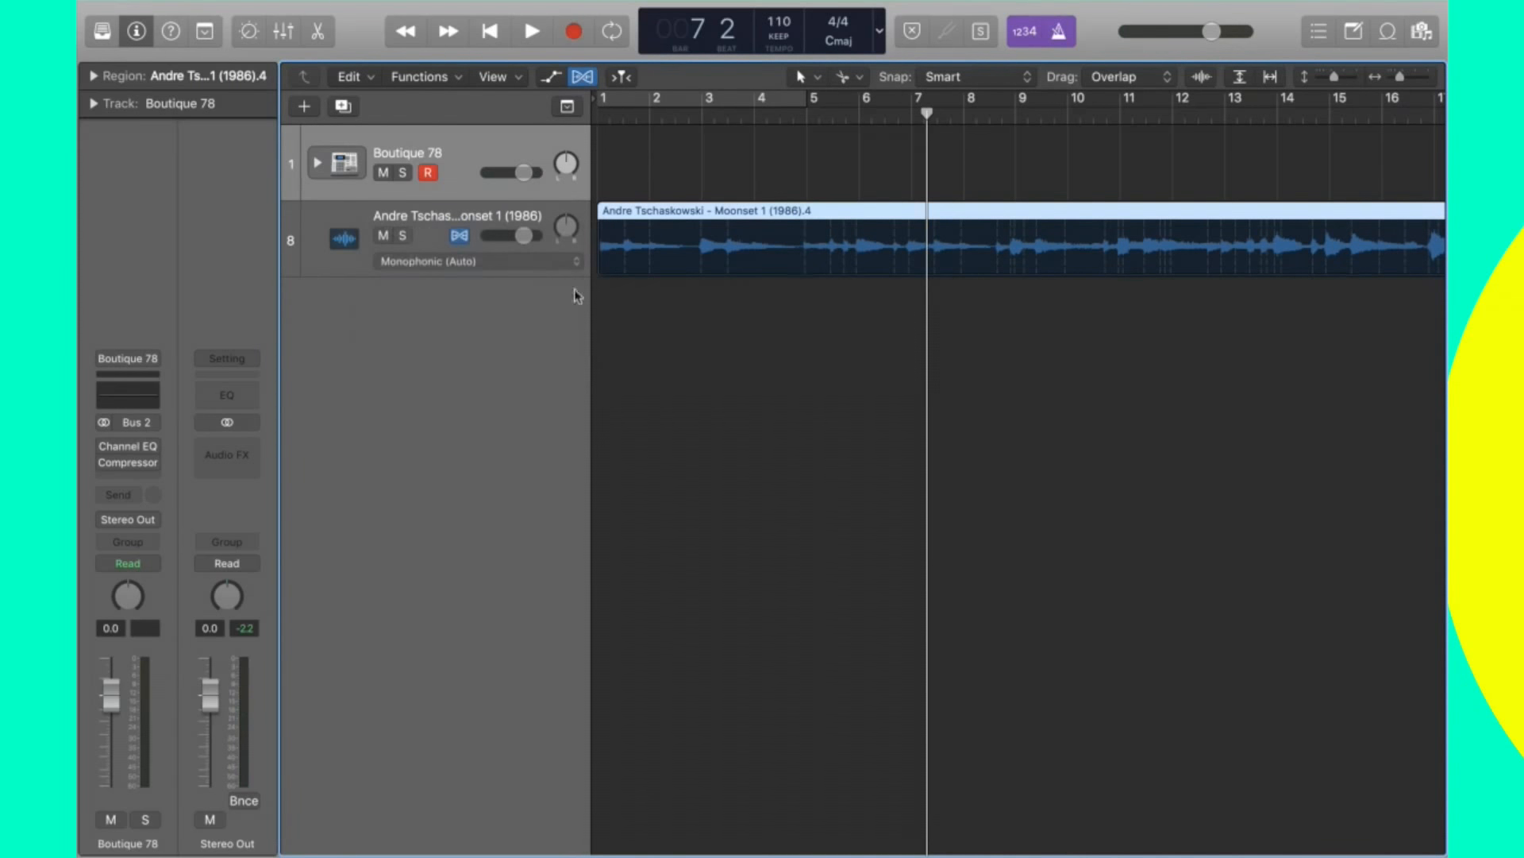
left_click(666, 112)
key("Return")
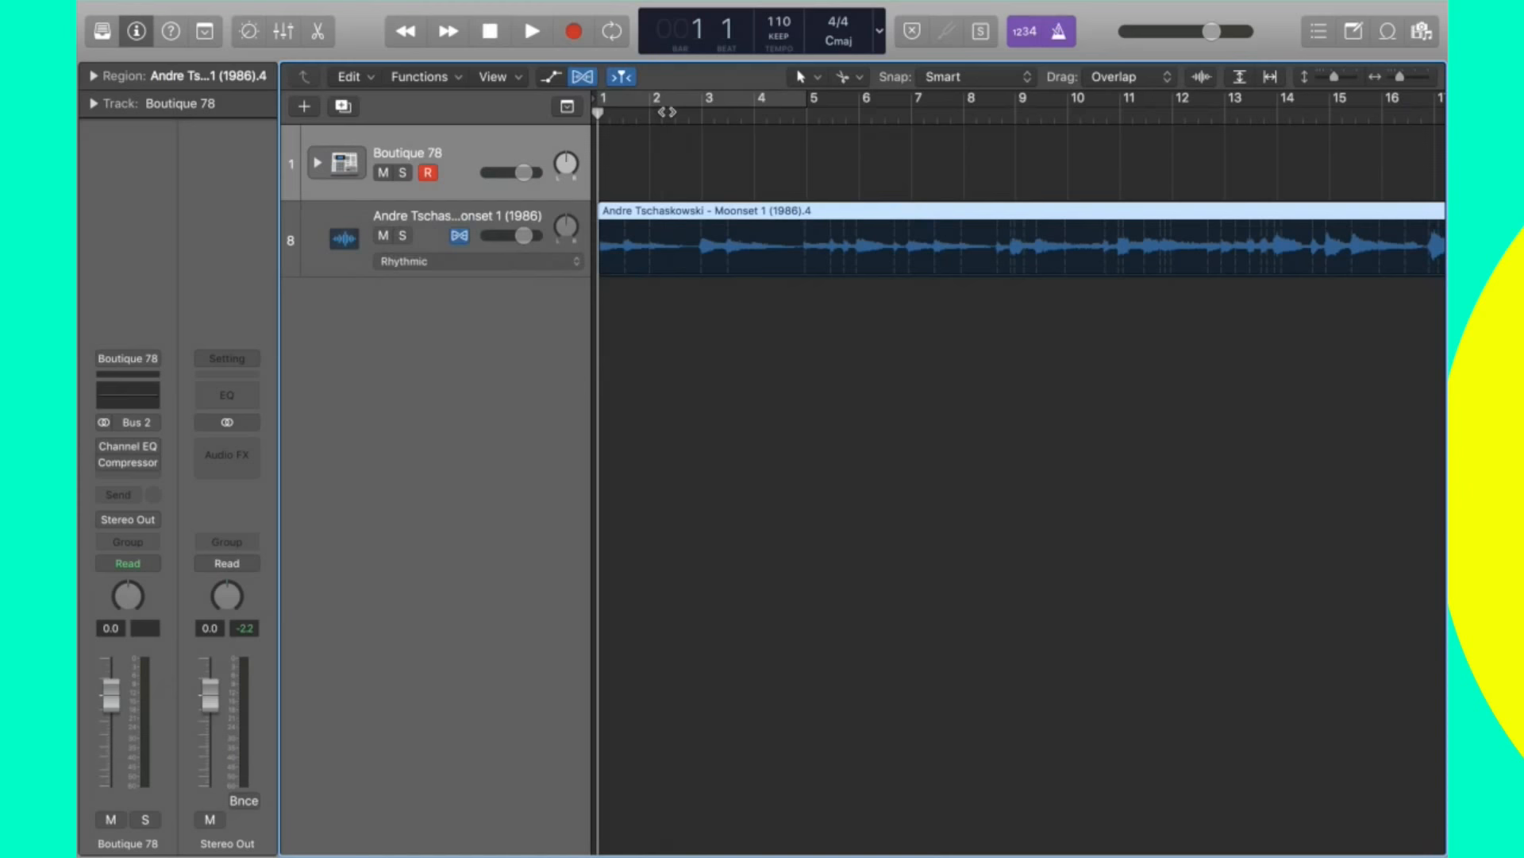
Add a flex marker at the sample's transient near bar 2 and listen to the passage leading into bar 3.
key("space")
key("super+Right")
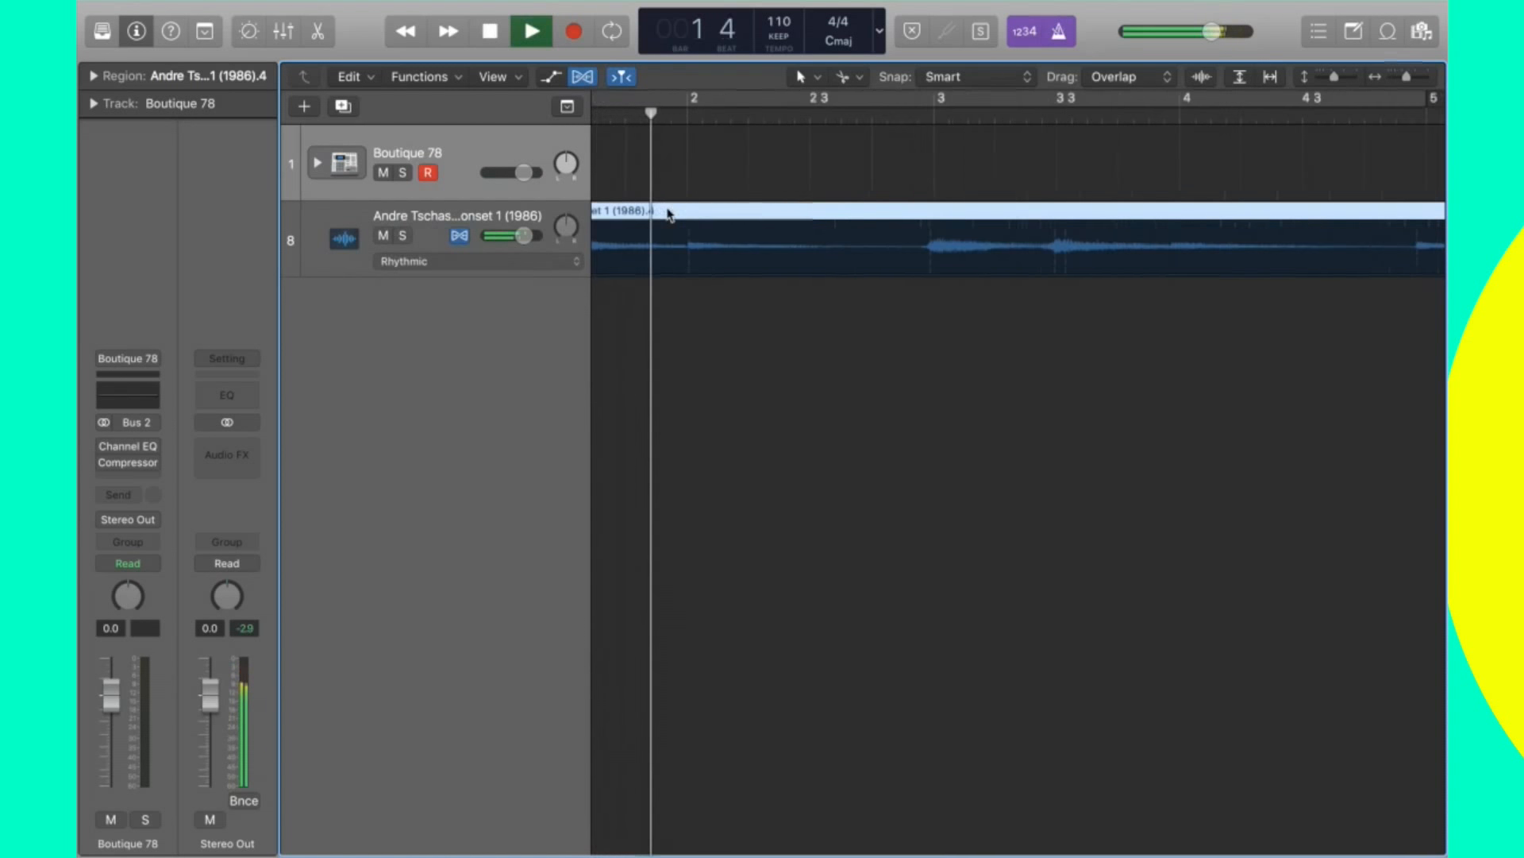
key("space")
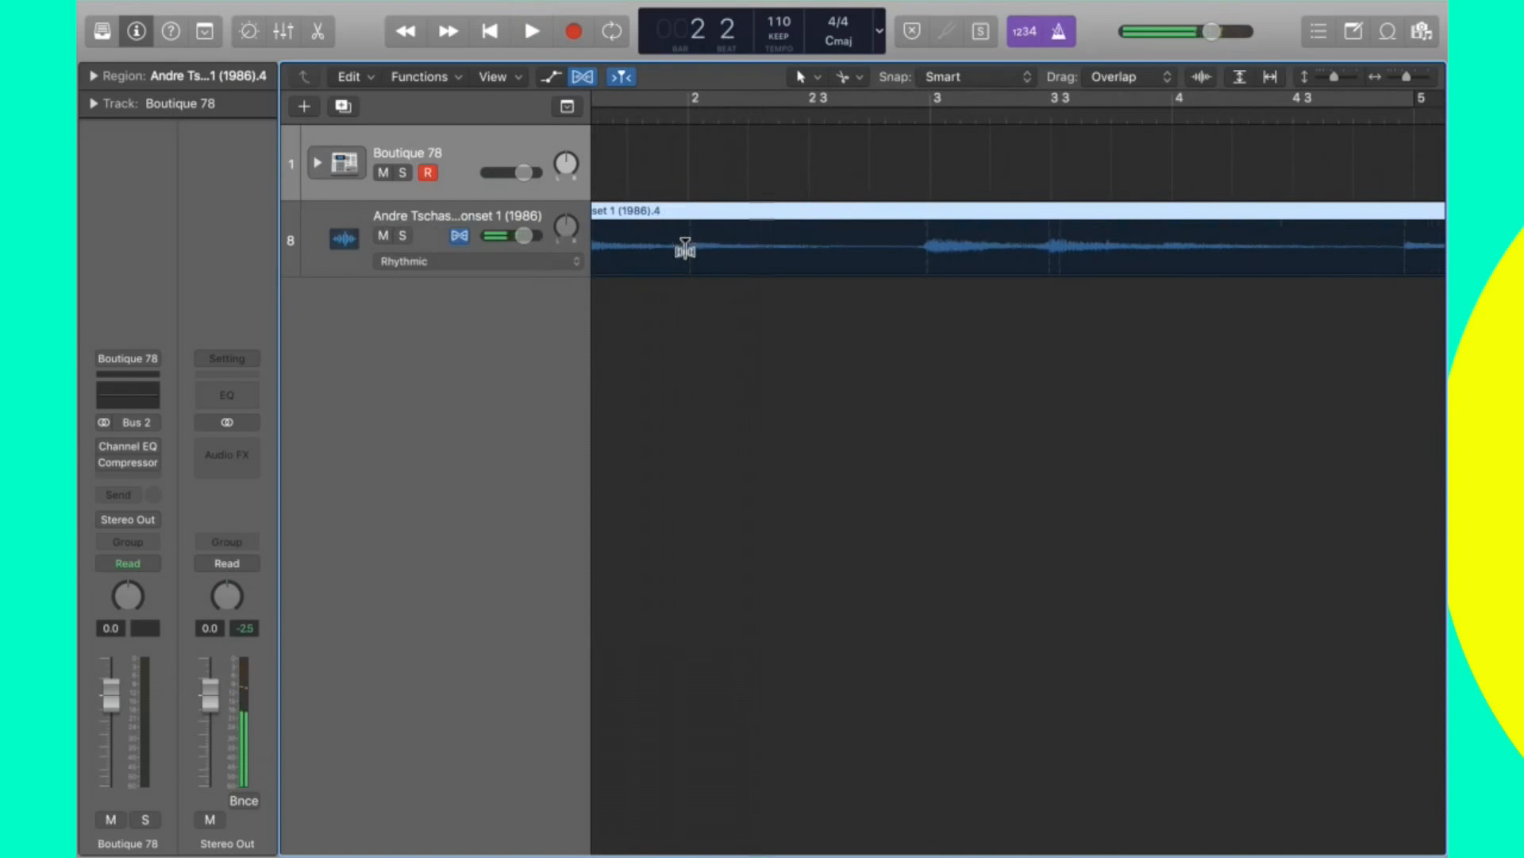
left_click(684, 249)
left_click(704, 119)
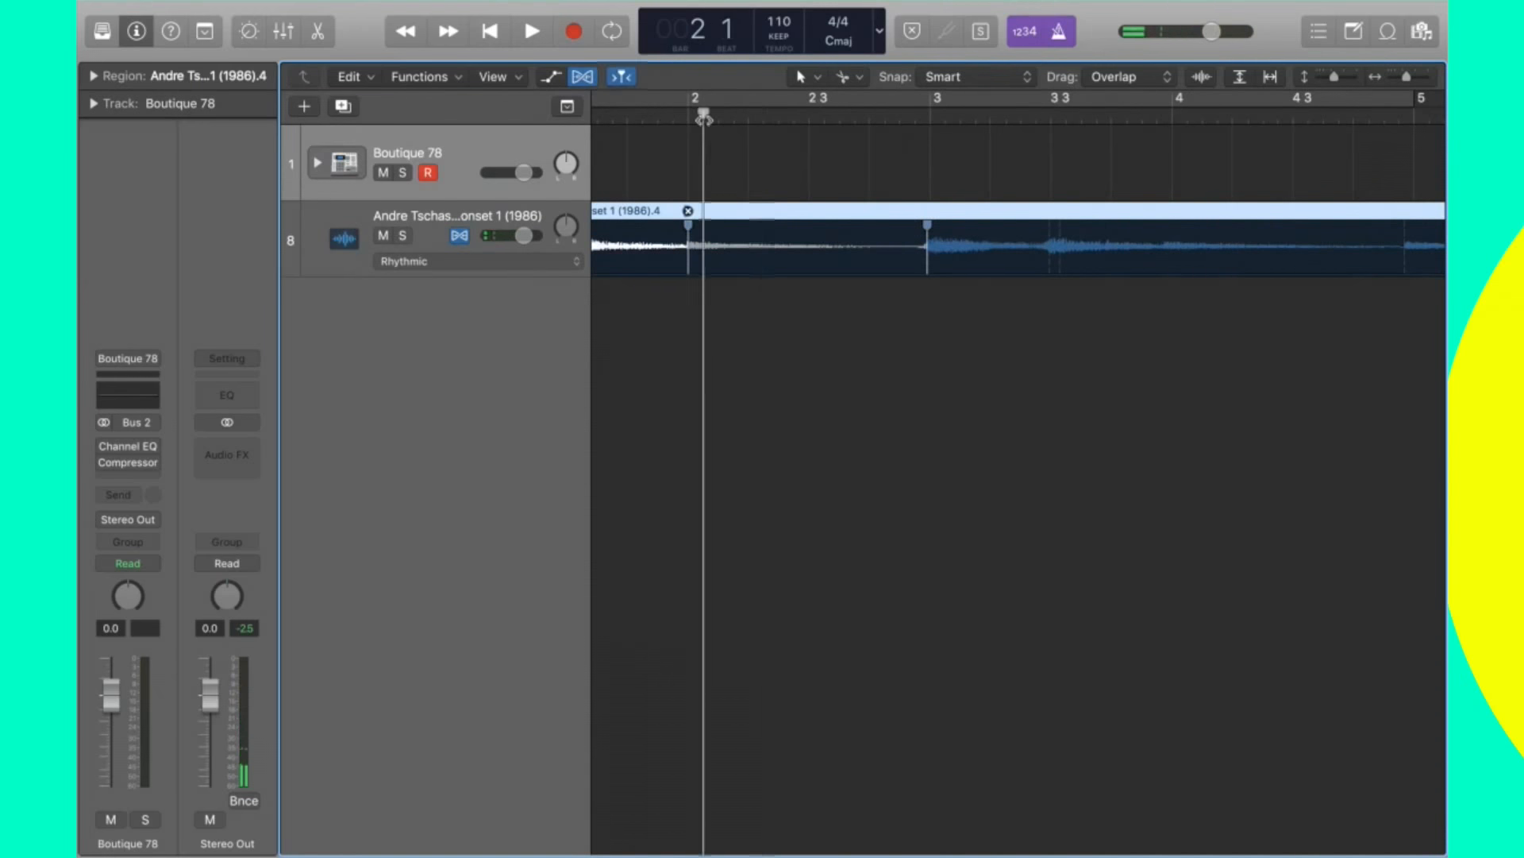
key("space")
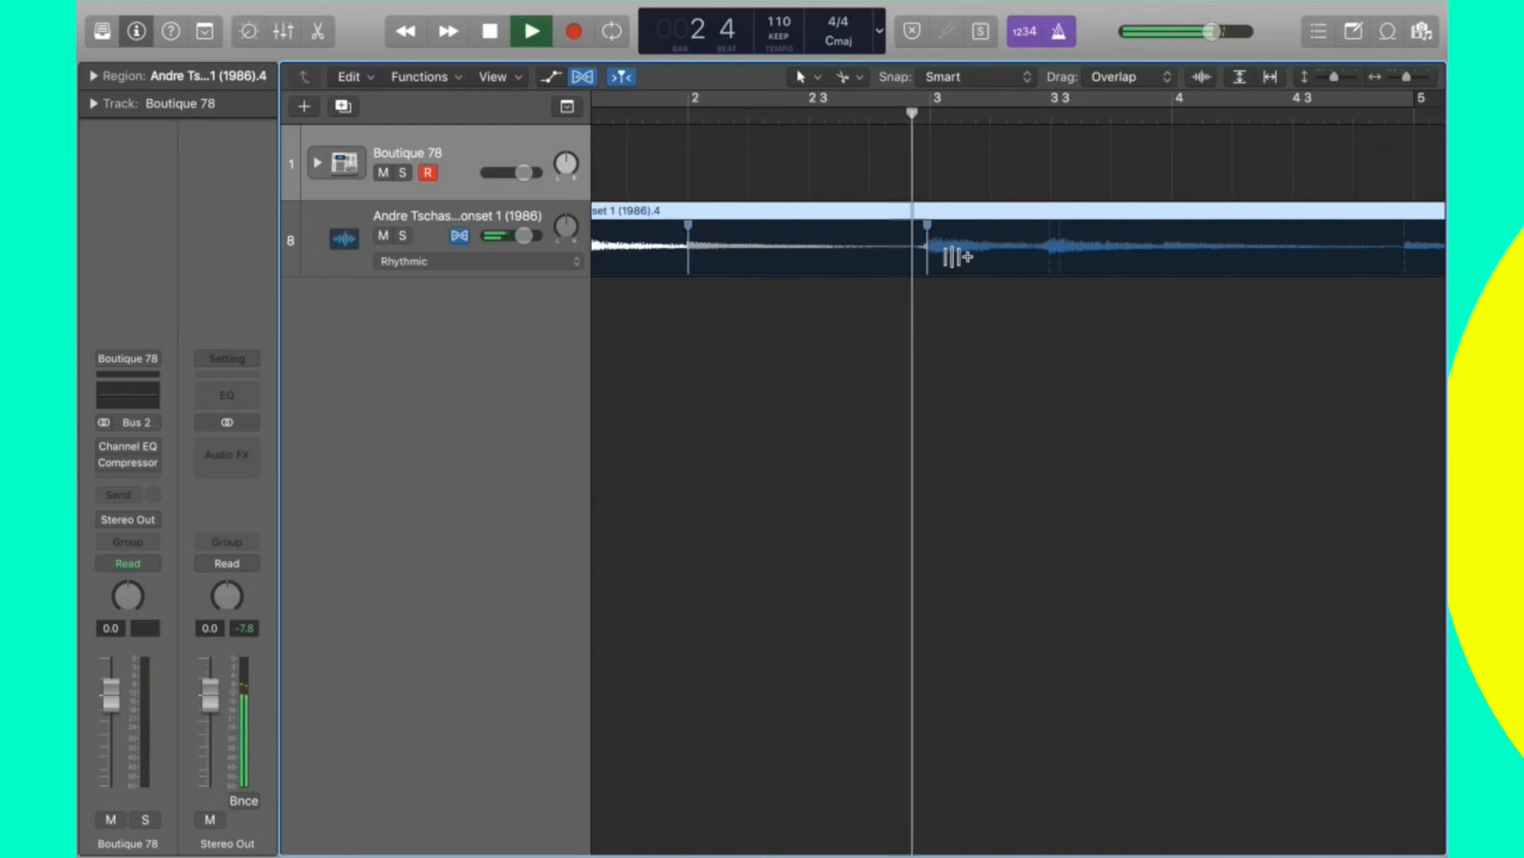
key("space")
Try moving the flex marker near bar 3 in both directions and undo the moves.
left_click(921, 253)
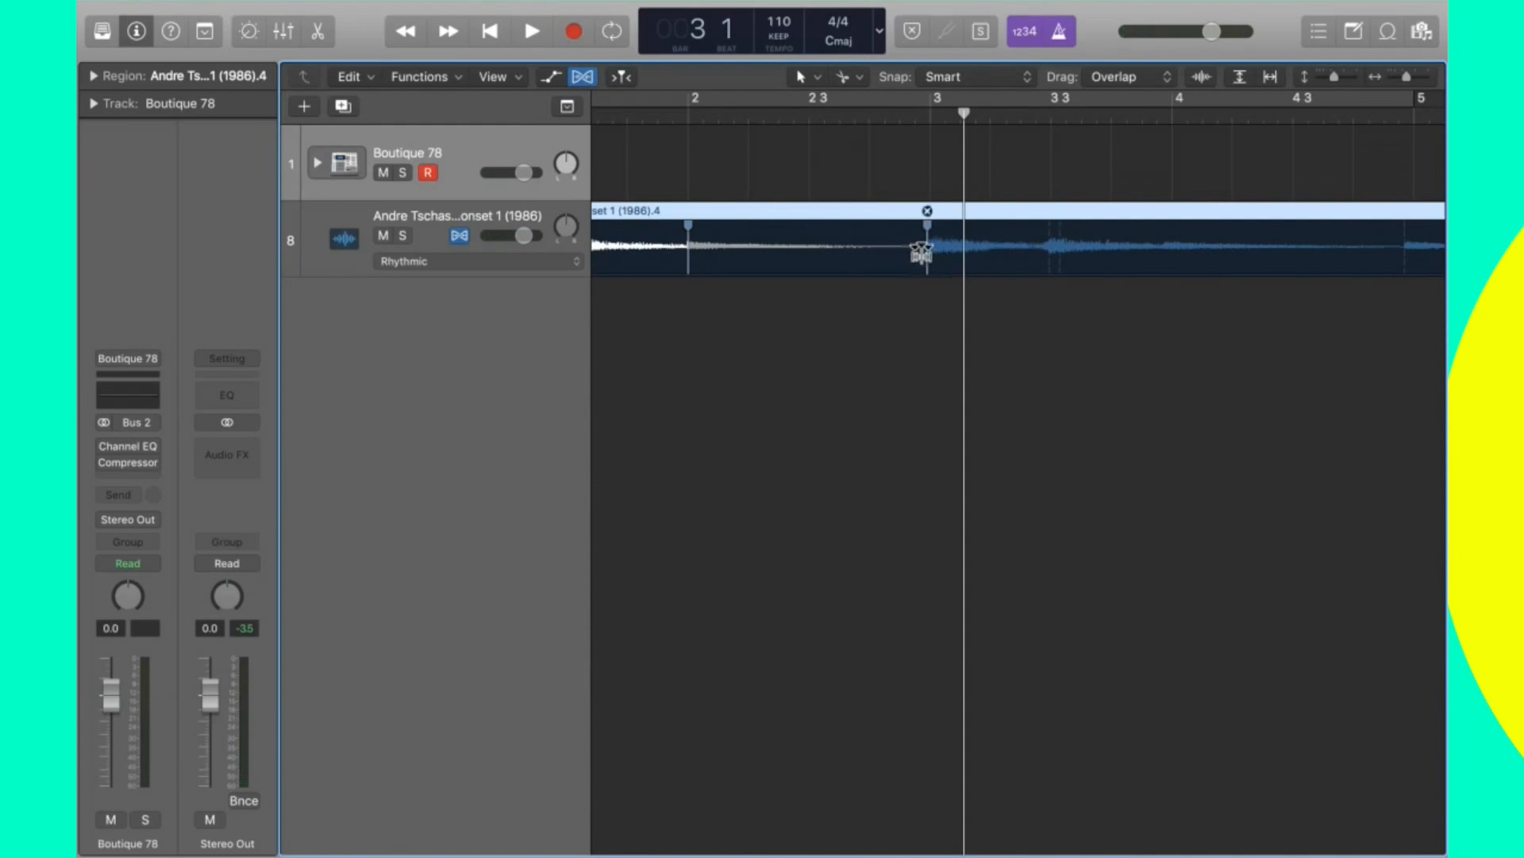
mouse_move(923, 249)
left_mouse_down()
mouse_move(907, 259)
mouse_move(929, 256)
left_mouse_up()
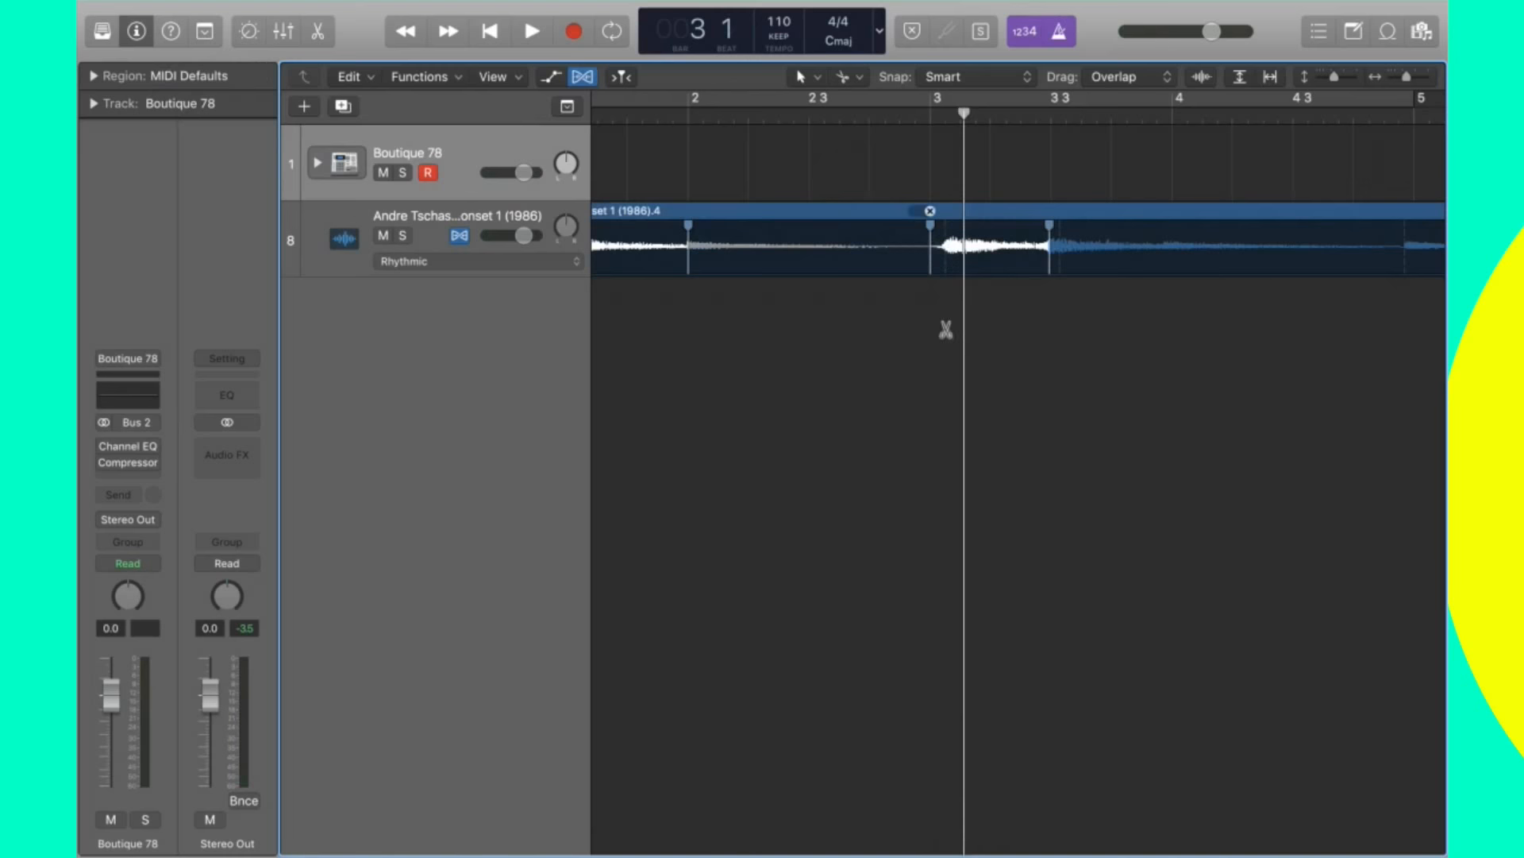
left_click(925, 248)
mouse_move(927, 251)
left_mouse_down()
mouse_move(913, 269)
mouse_move(769, 276)
mouse_move(911, 278)
mouse_move(684, 265)
mouse_move(842, 276)
mouse_move(761, 266)
left_mouse_up()
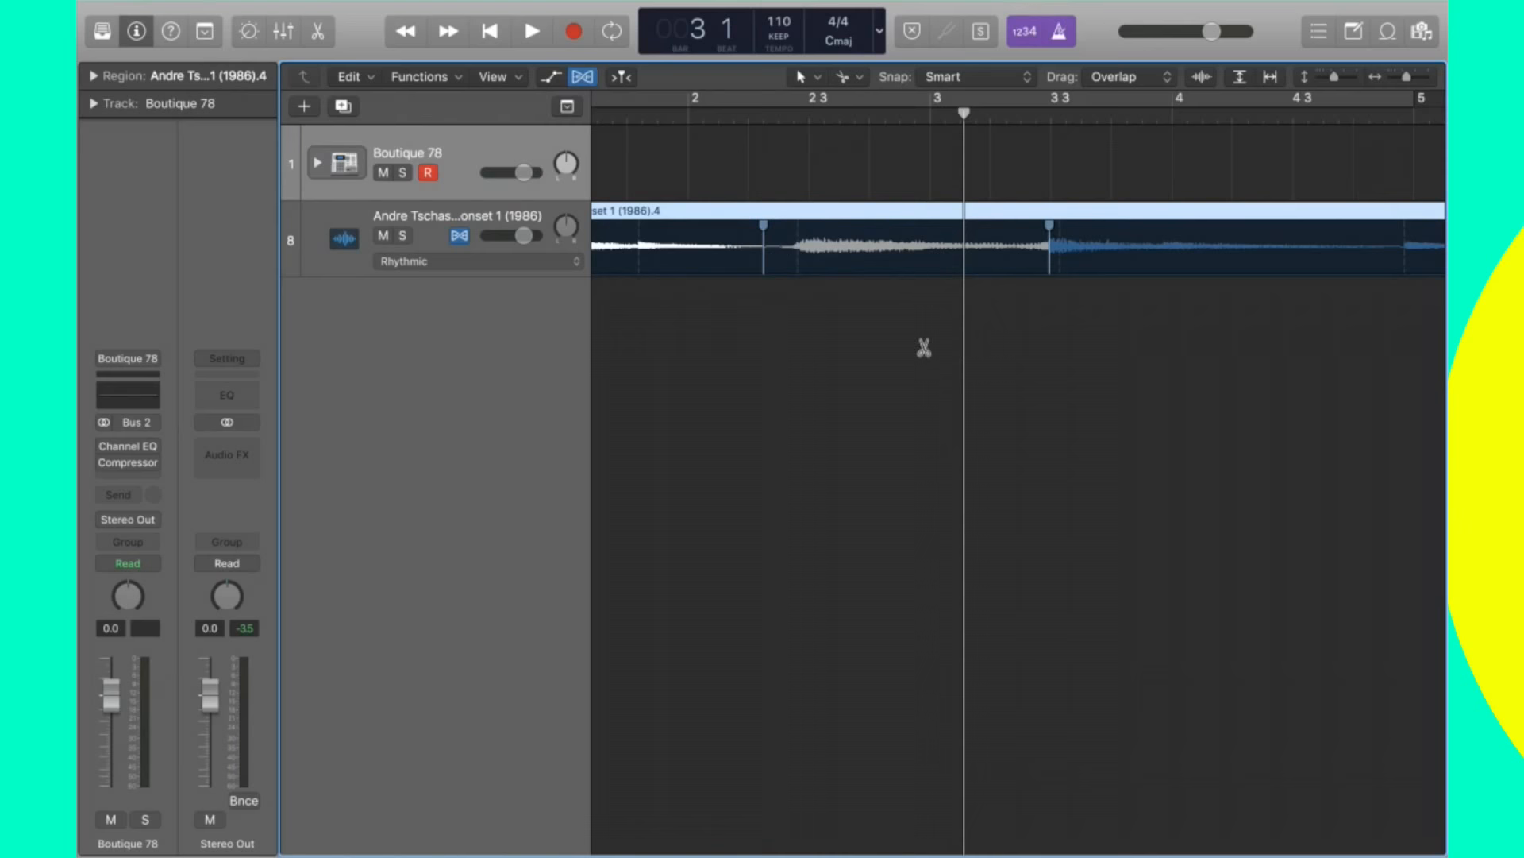
key("super+z")
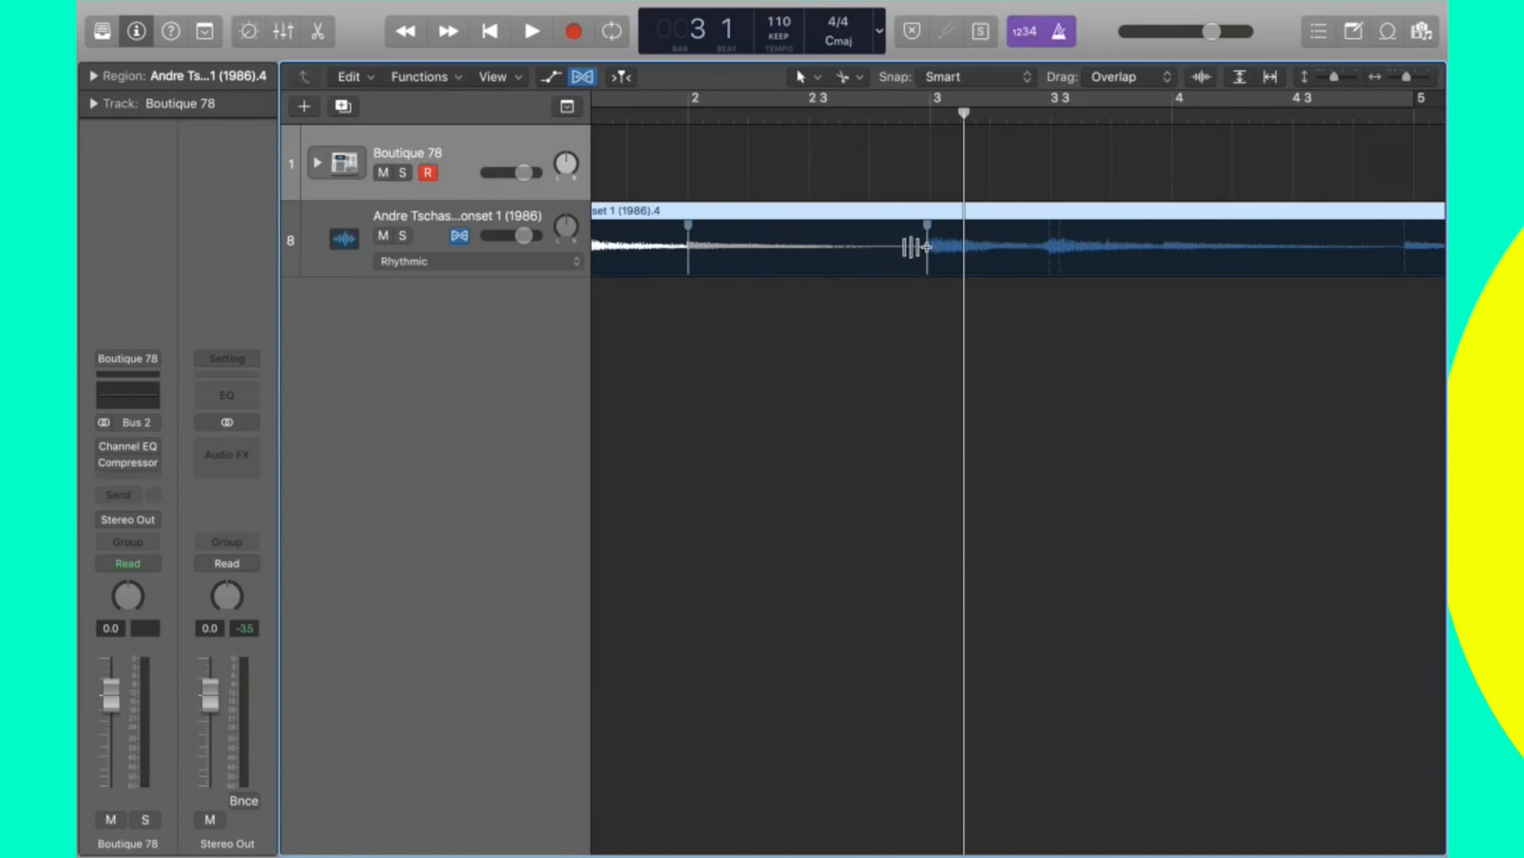
mouse_move(905, 248)
left_mouse_down()
mouse_move(877, 249)
mouse_move(927, 247)
mouse_move(905, 251)
left_mouse_up()
key("super+z")
key("super+z")
Align the note just before bar 3 with the bar line by moving its flex marker.
left_click(1088, 309)
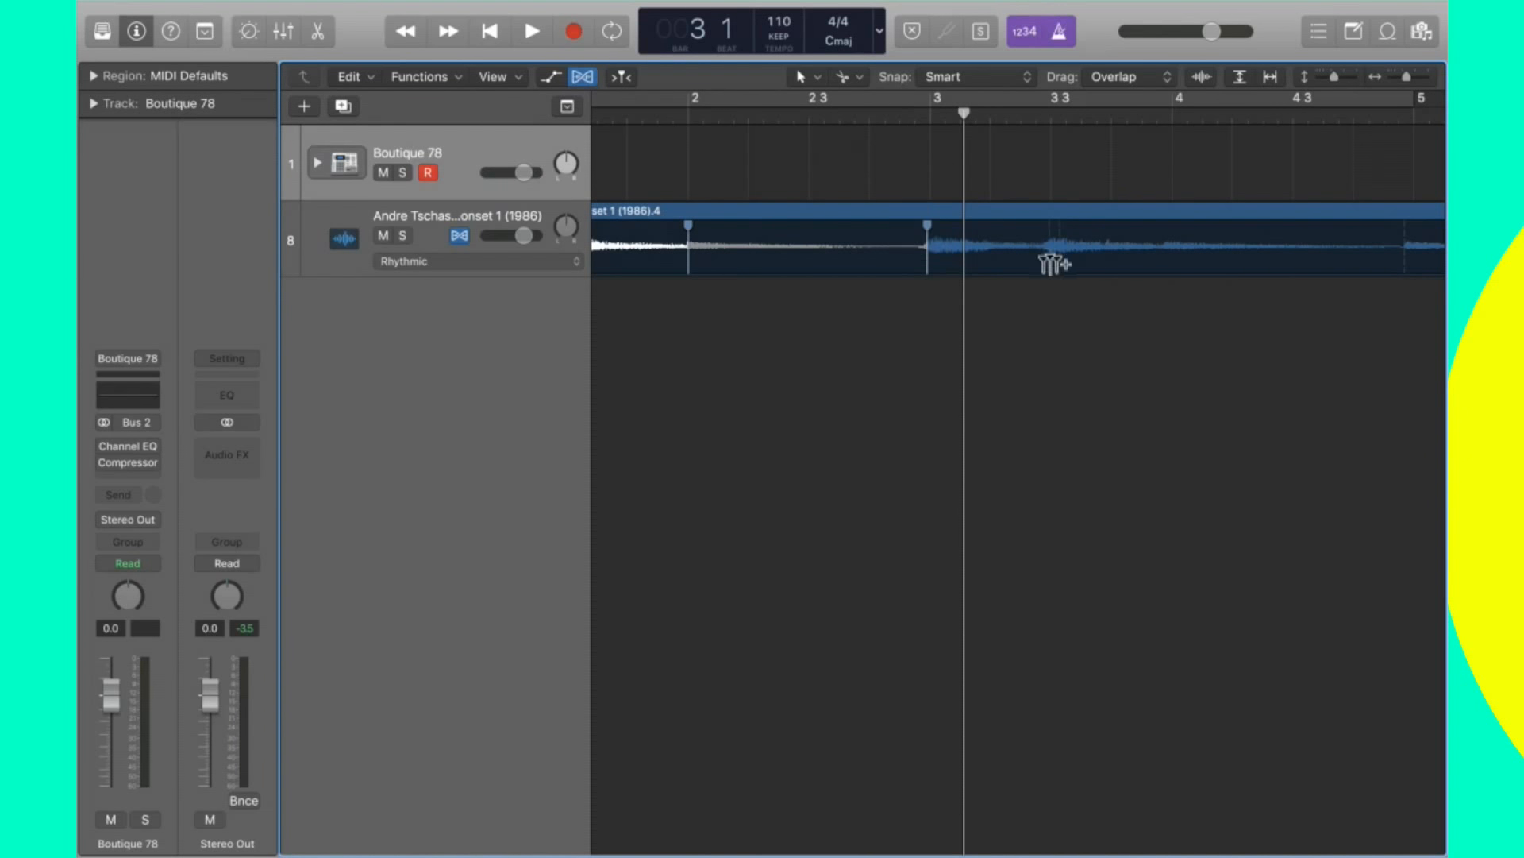
left_click(916, 255)
left_click(963, 308)
left_click_drag(927, 248, 935, 251)
left_click(1174, 334)
Play the adjusted passage around bar 3, briefly switching cycle mode on and off again.
key("c")
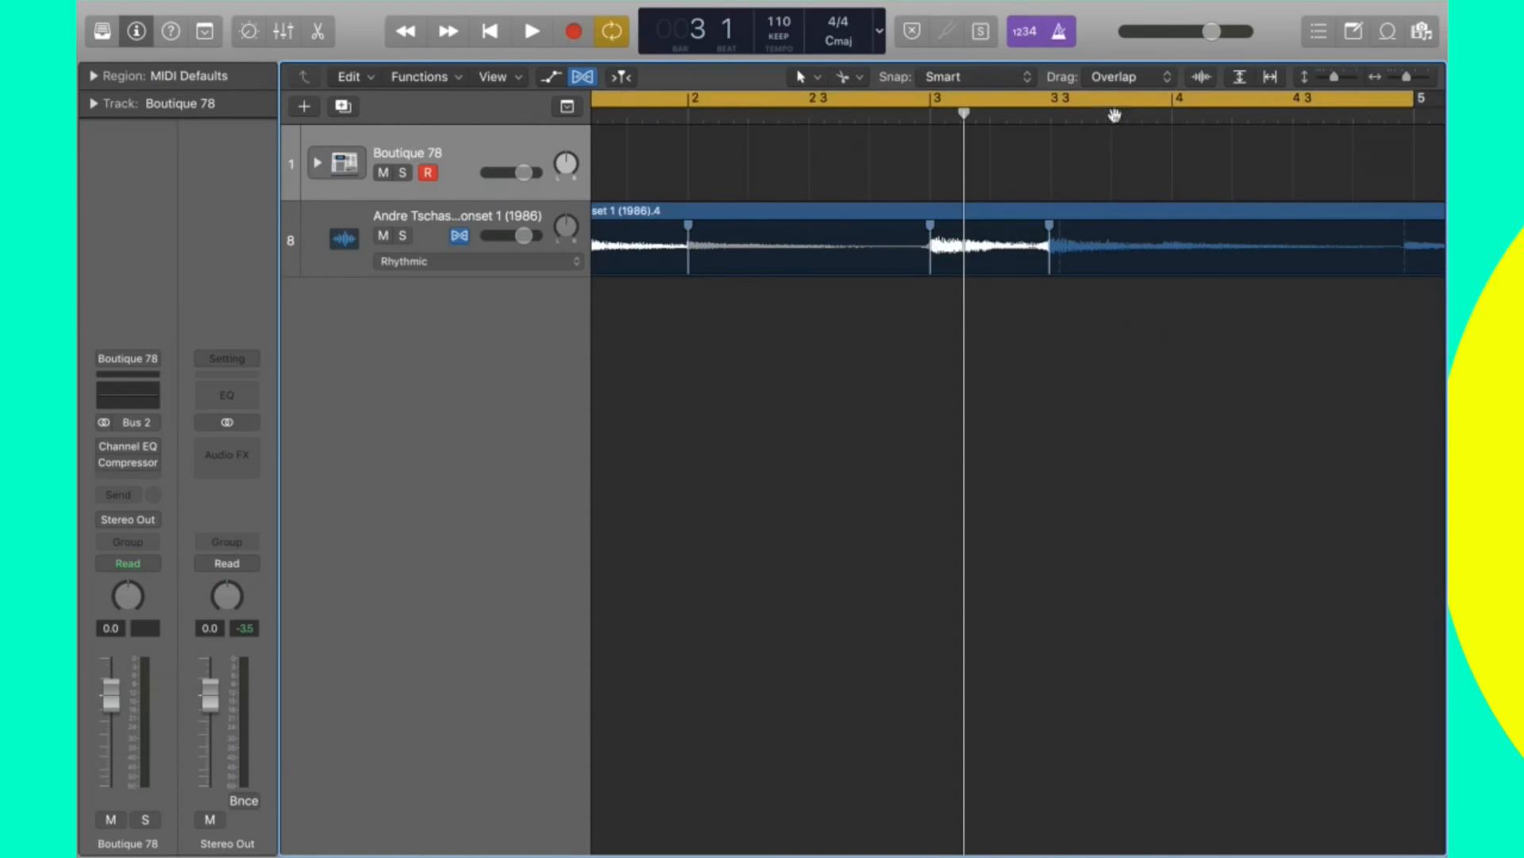
key("space")
key("space")
key("c")
left_click(1177, 116)
key("space")
key("space")
Try to split the region at 1 1 1 121, delete the sliver before the first transient, and move the rest to bar 1.
key("super+Right")
key("super+Right")
key("super+Right")
key("super+Left")
key("super+Left")
scroll(666, 232, "left", 10)
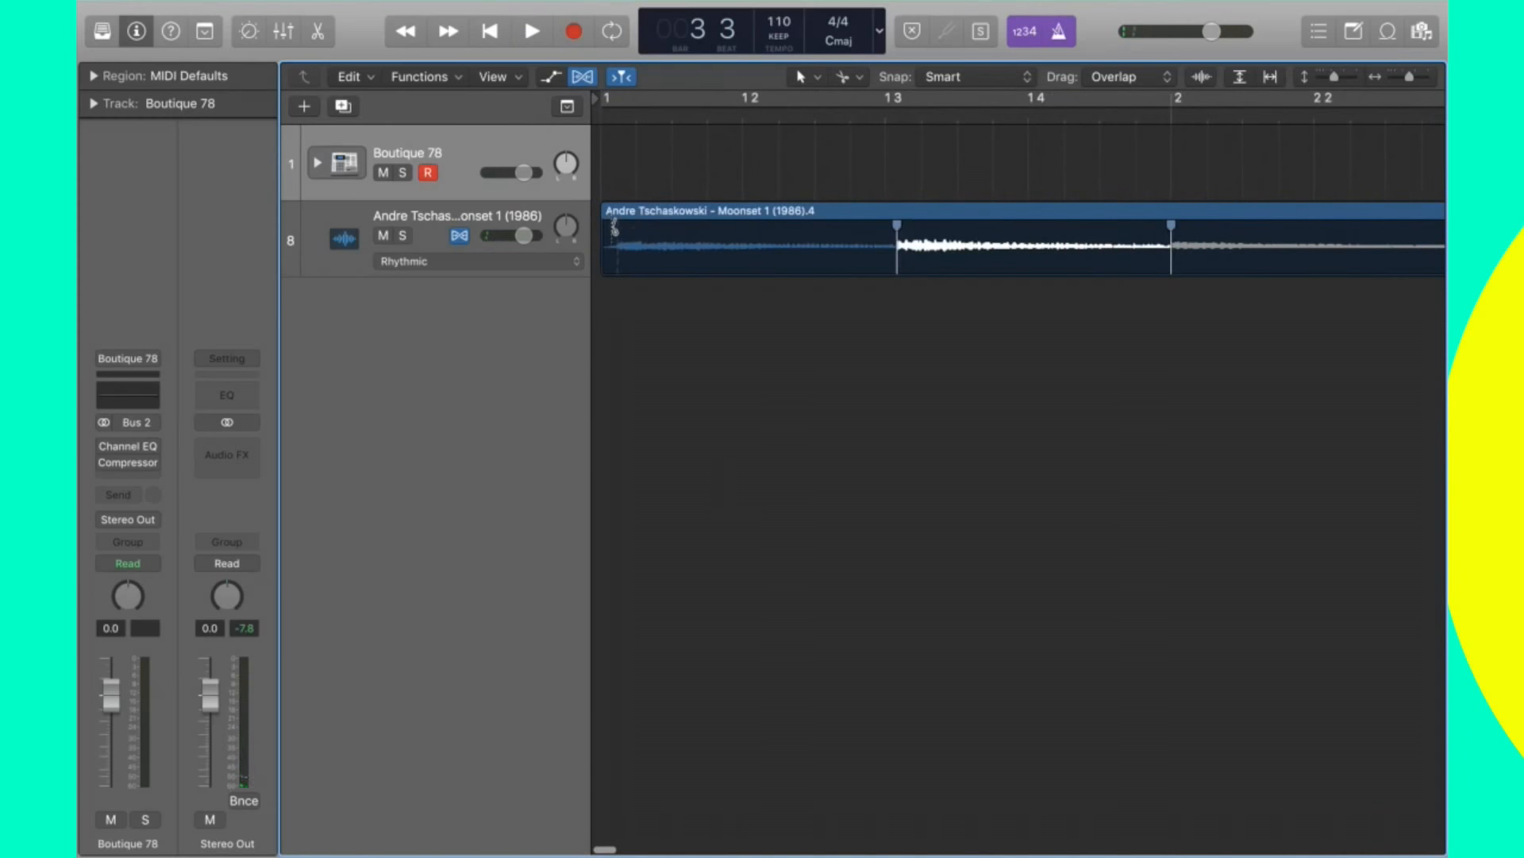
left_click(622, 220)
left_click(620, 222, "super")
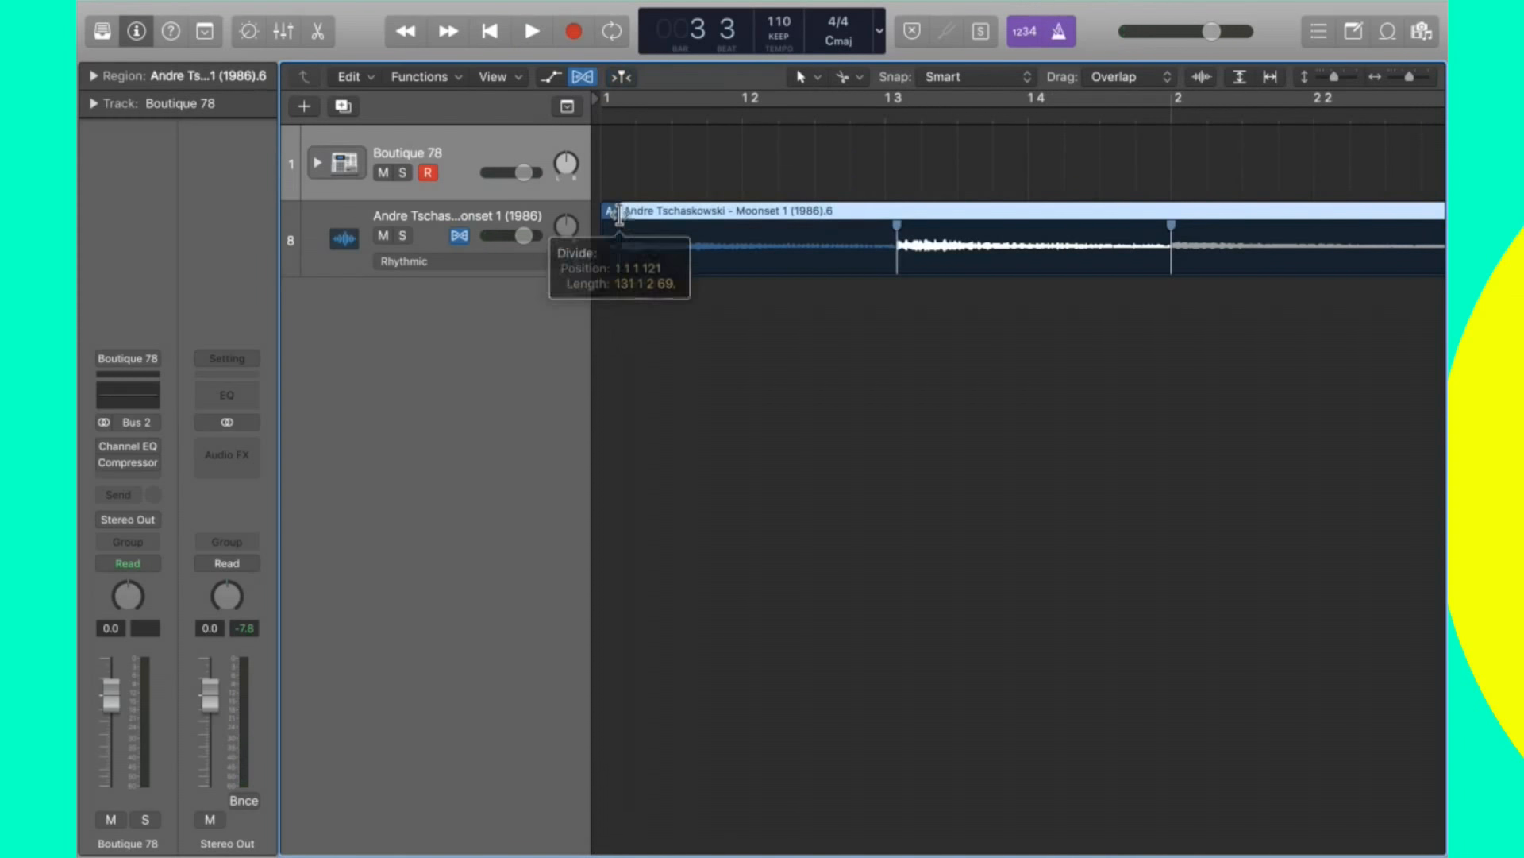
left_click(613, 211)
key("Delete")
left_click(673, 212)
left_click_drag(658, 211, 656, 212)
Turn off the metronome and play the sample's opening repeatedly from the beginning.
key("space")
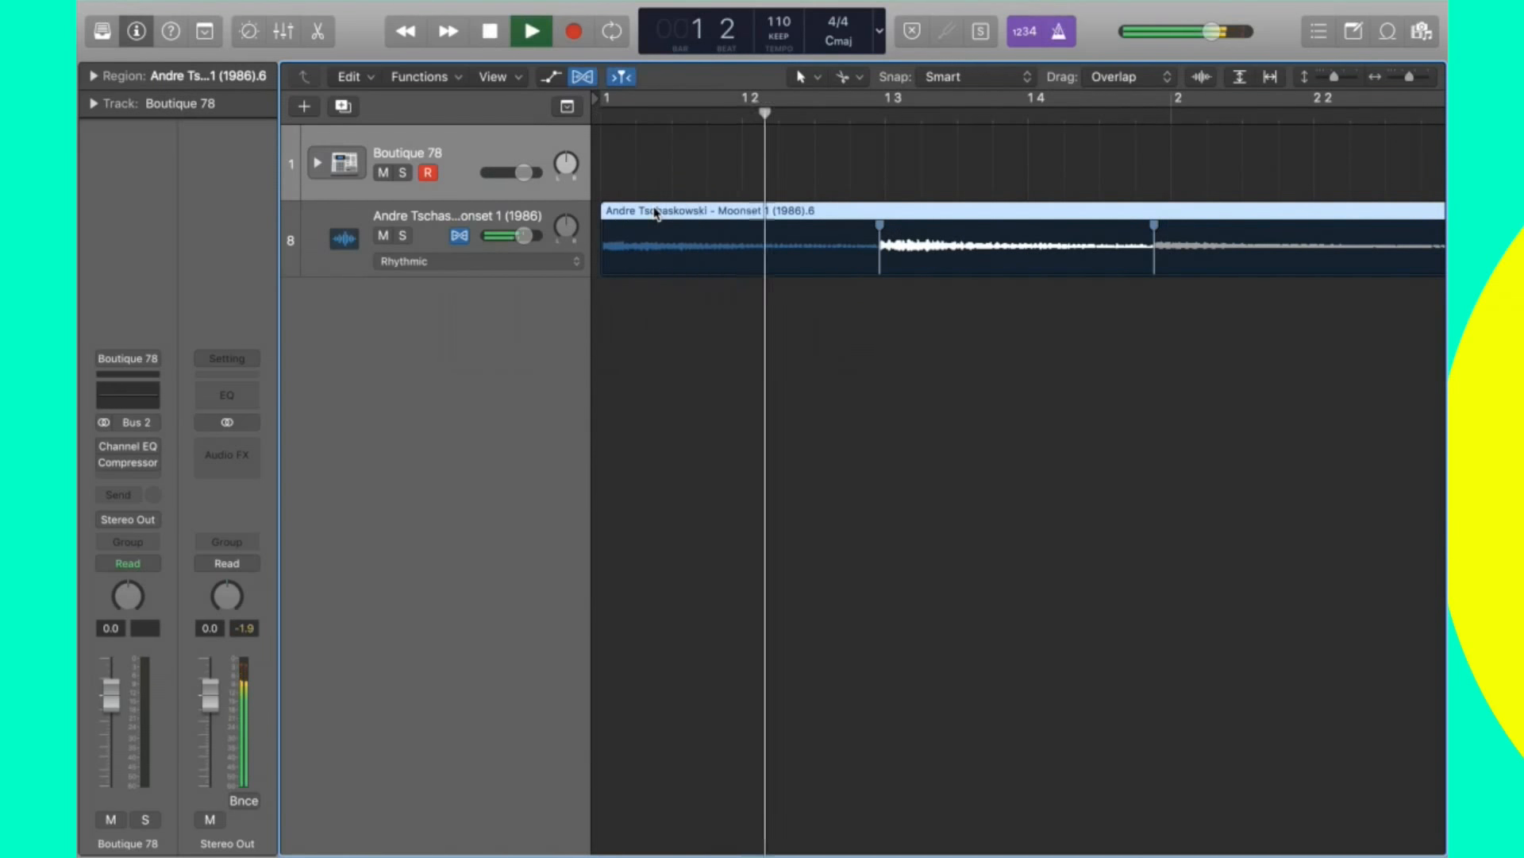
key("Return")
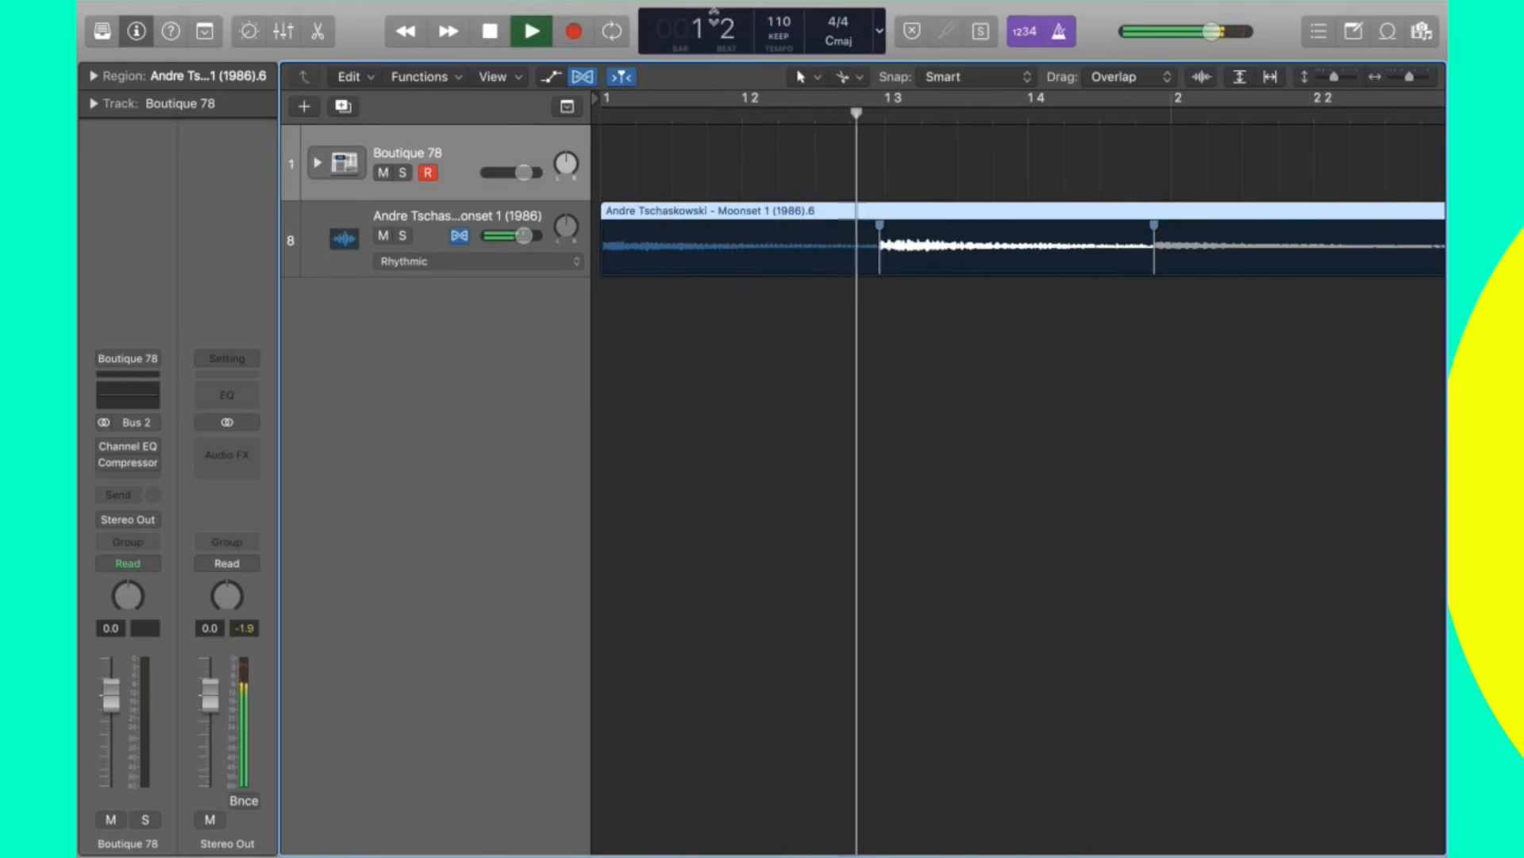
key("space")
key("Return")
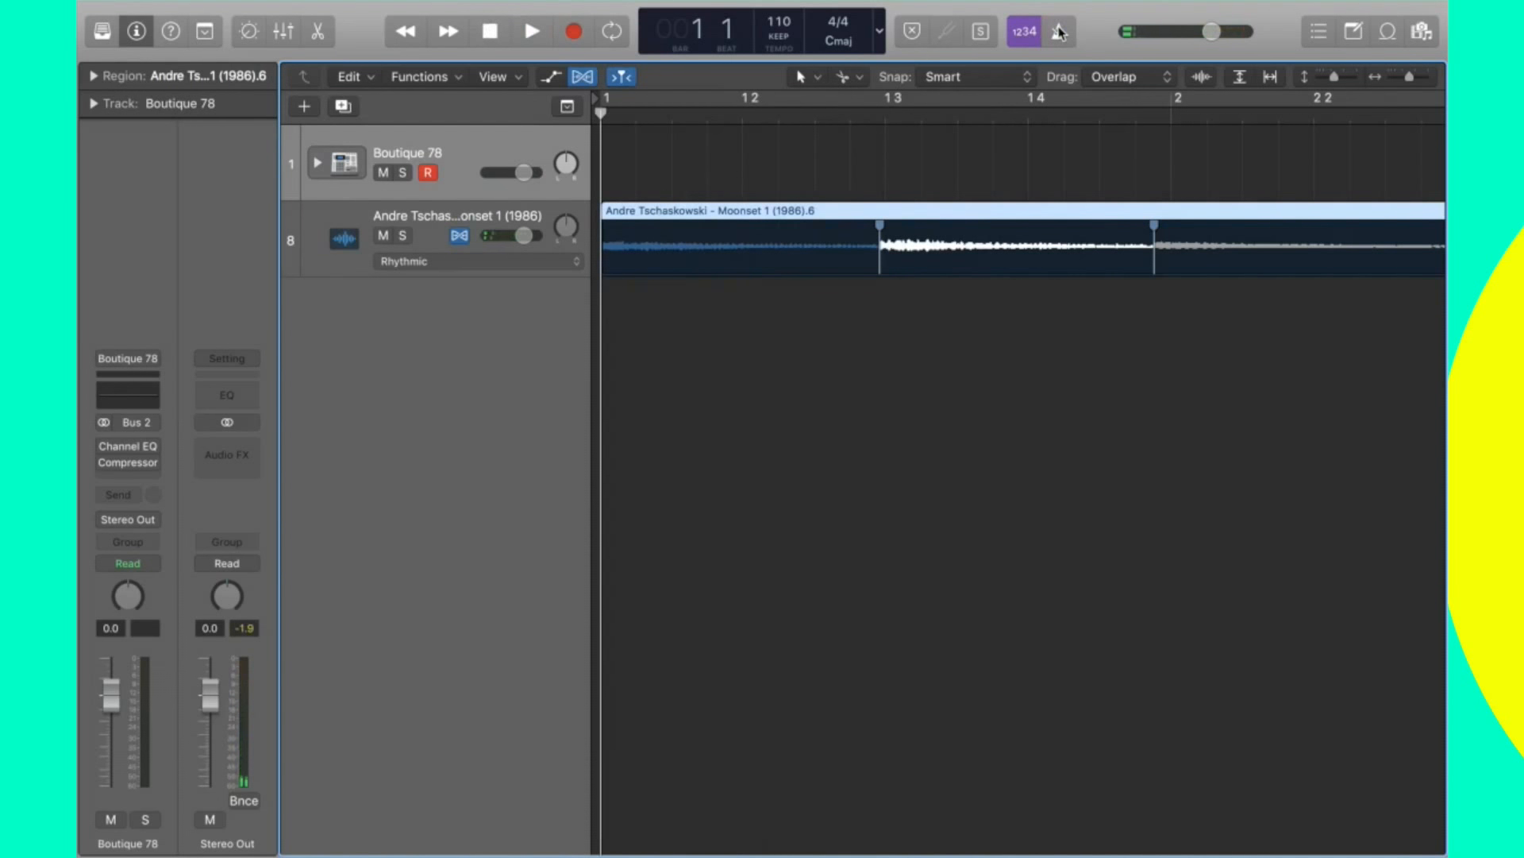
key("space")
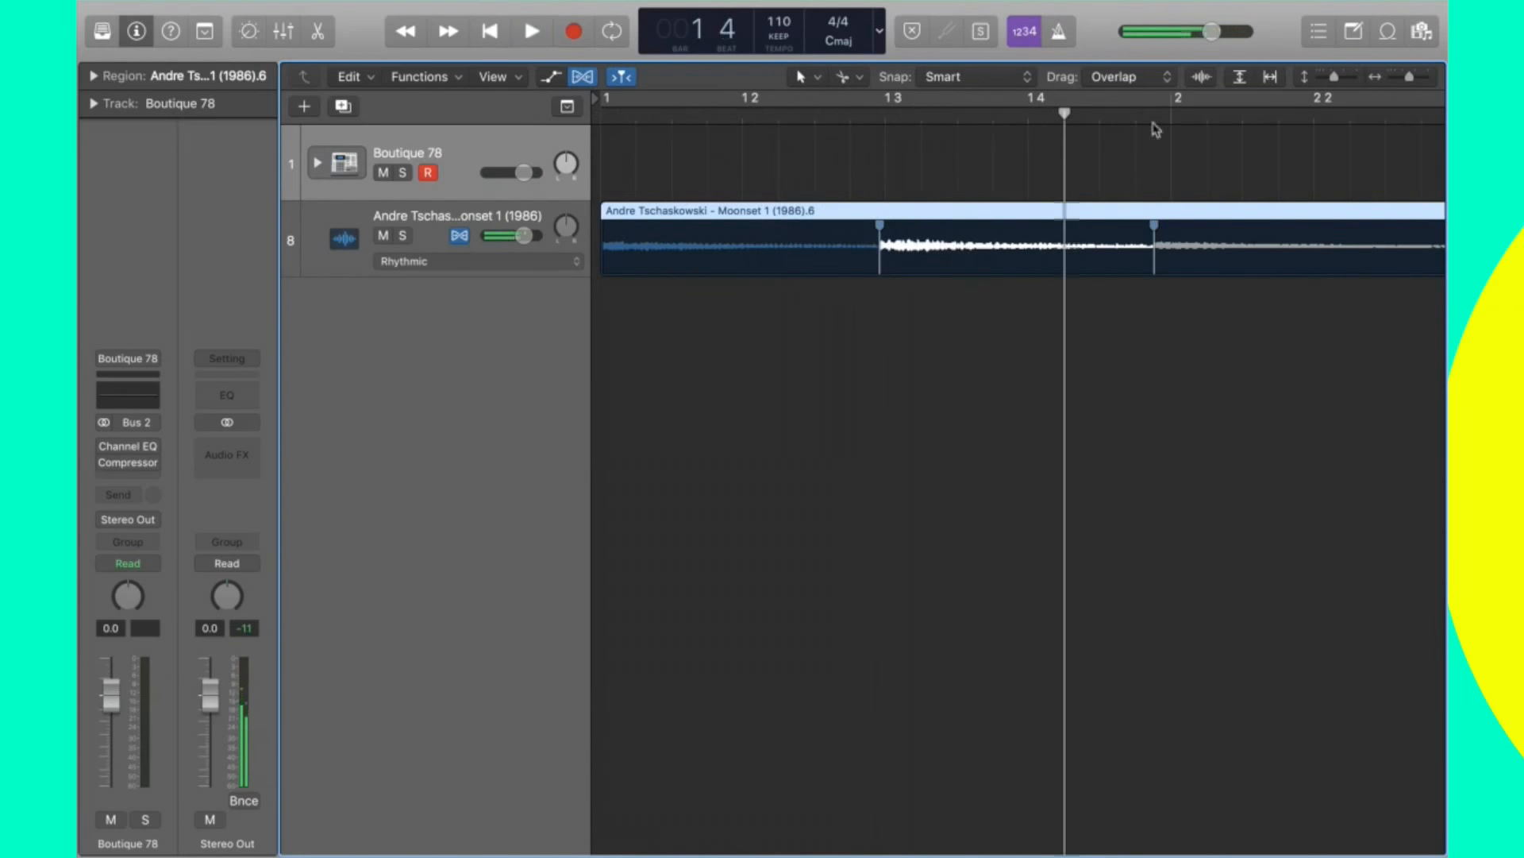
key("Return")
key("space")
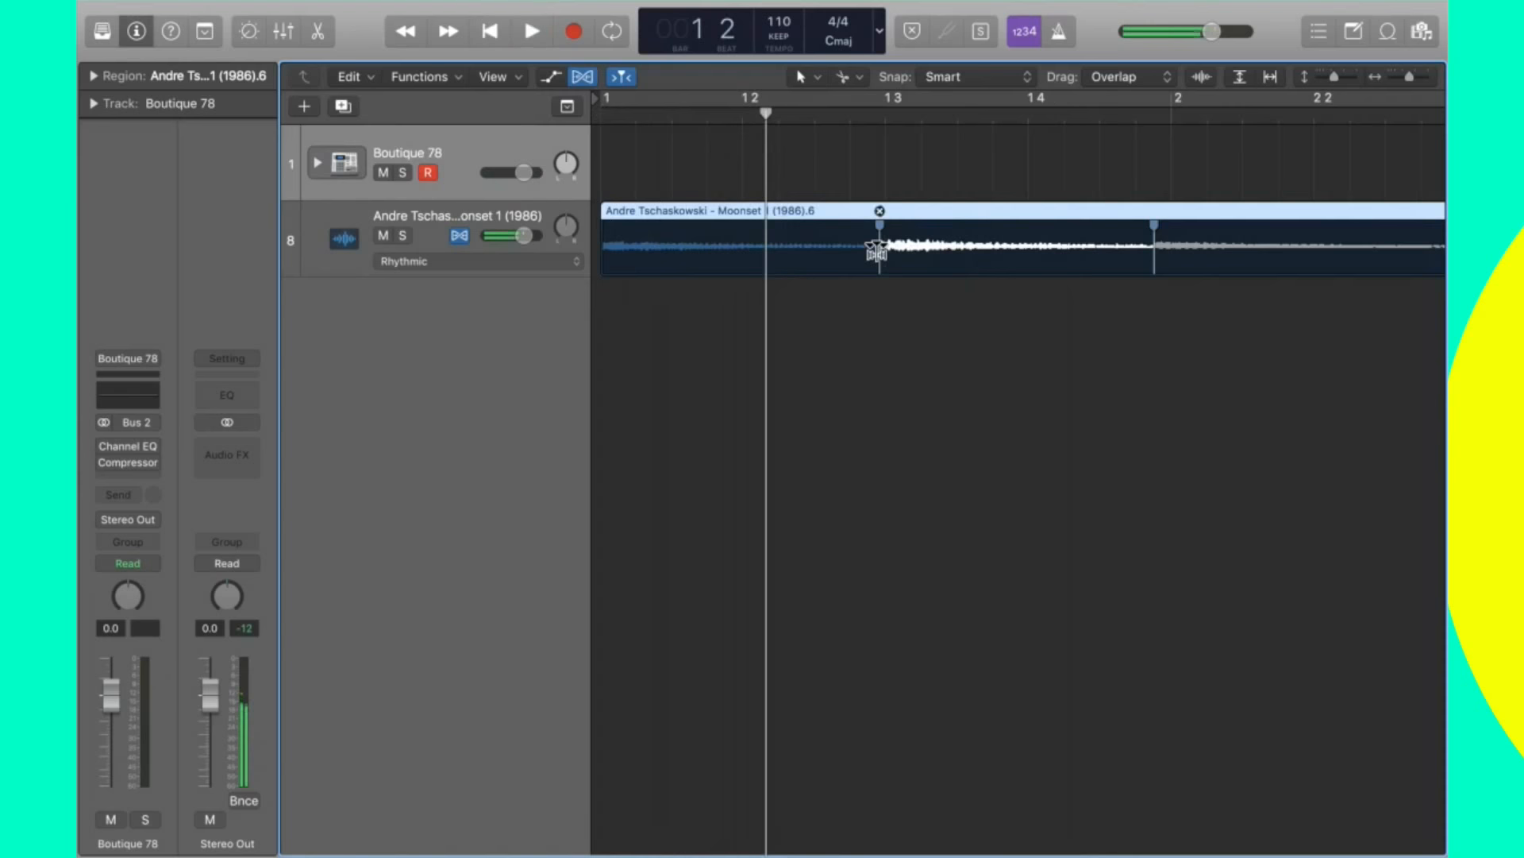
Undo the last split, deletion and move at the start of the sample region.
key("super+z")
key("super+z")
key("super+z")
Play the restored opening of the sample from the beginning twice, stopping near bar 2.
key("Return")
key("space")
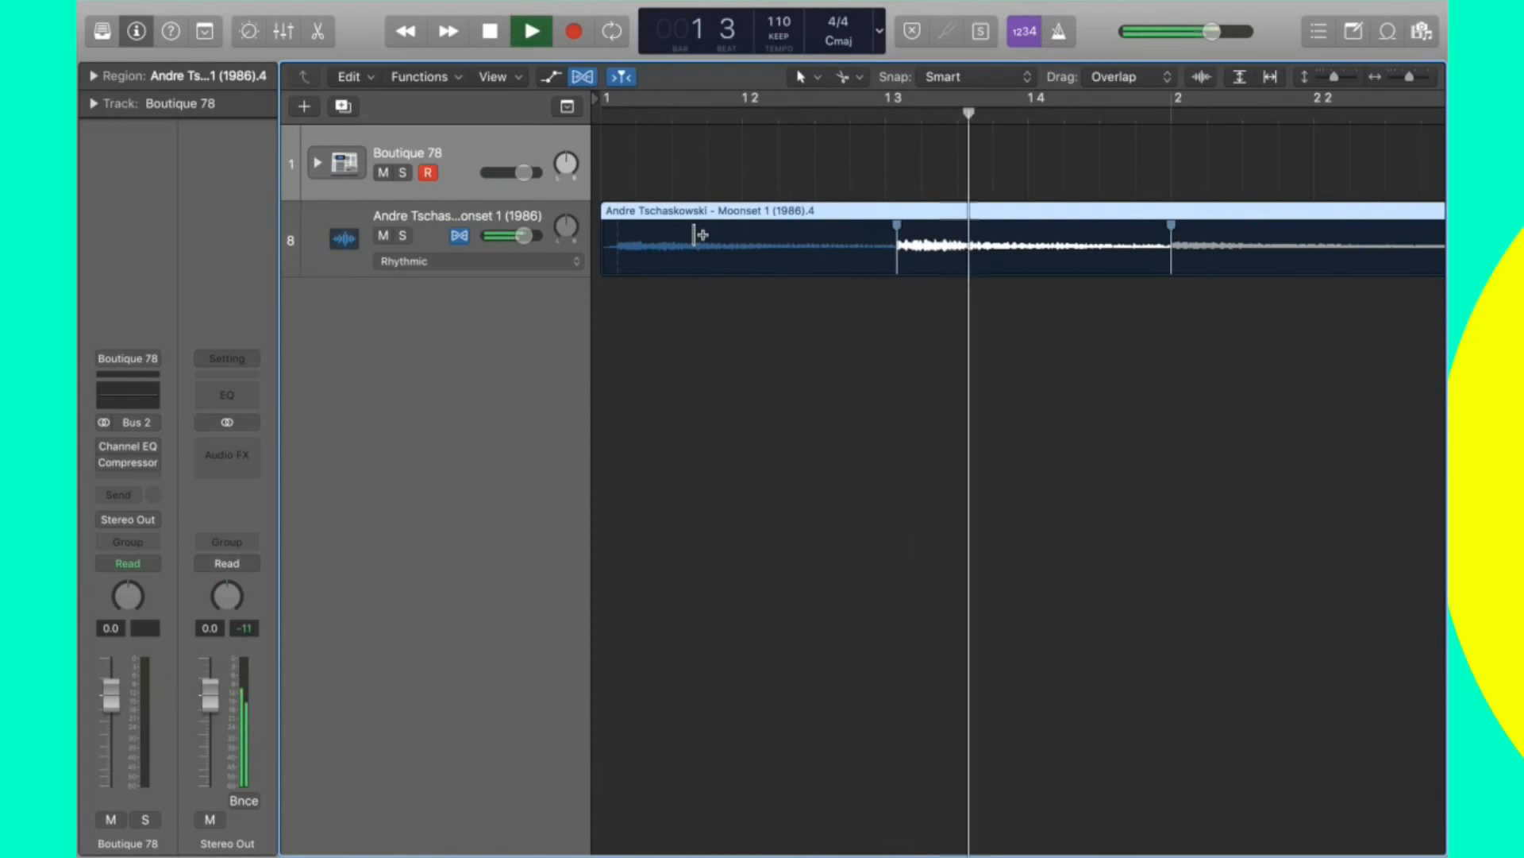
key("space")
key("Return")
left_click(659, 163)
key("space")
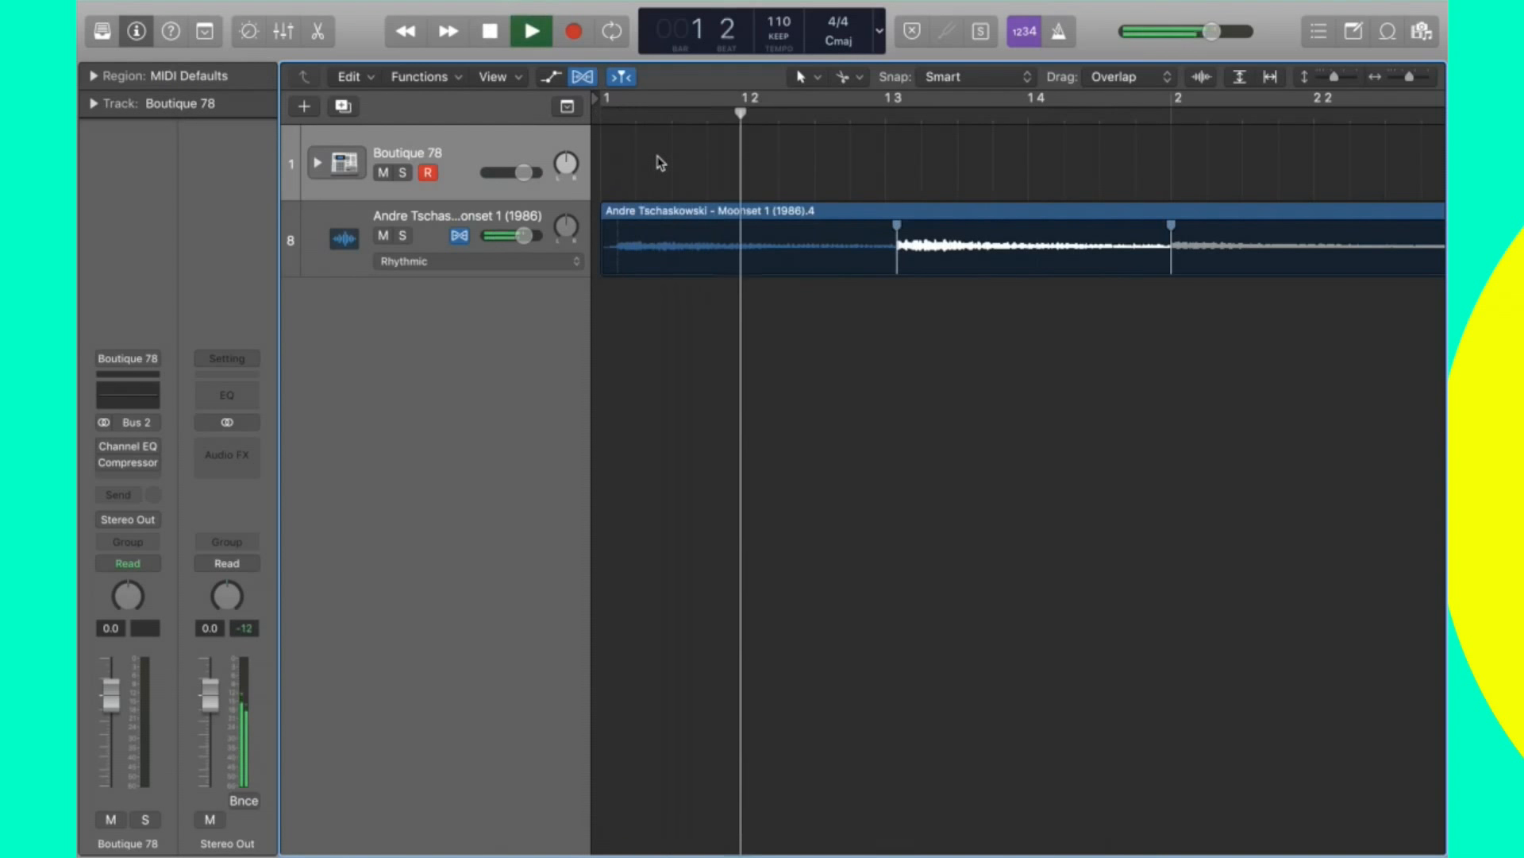
key("space")
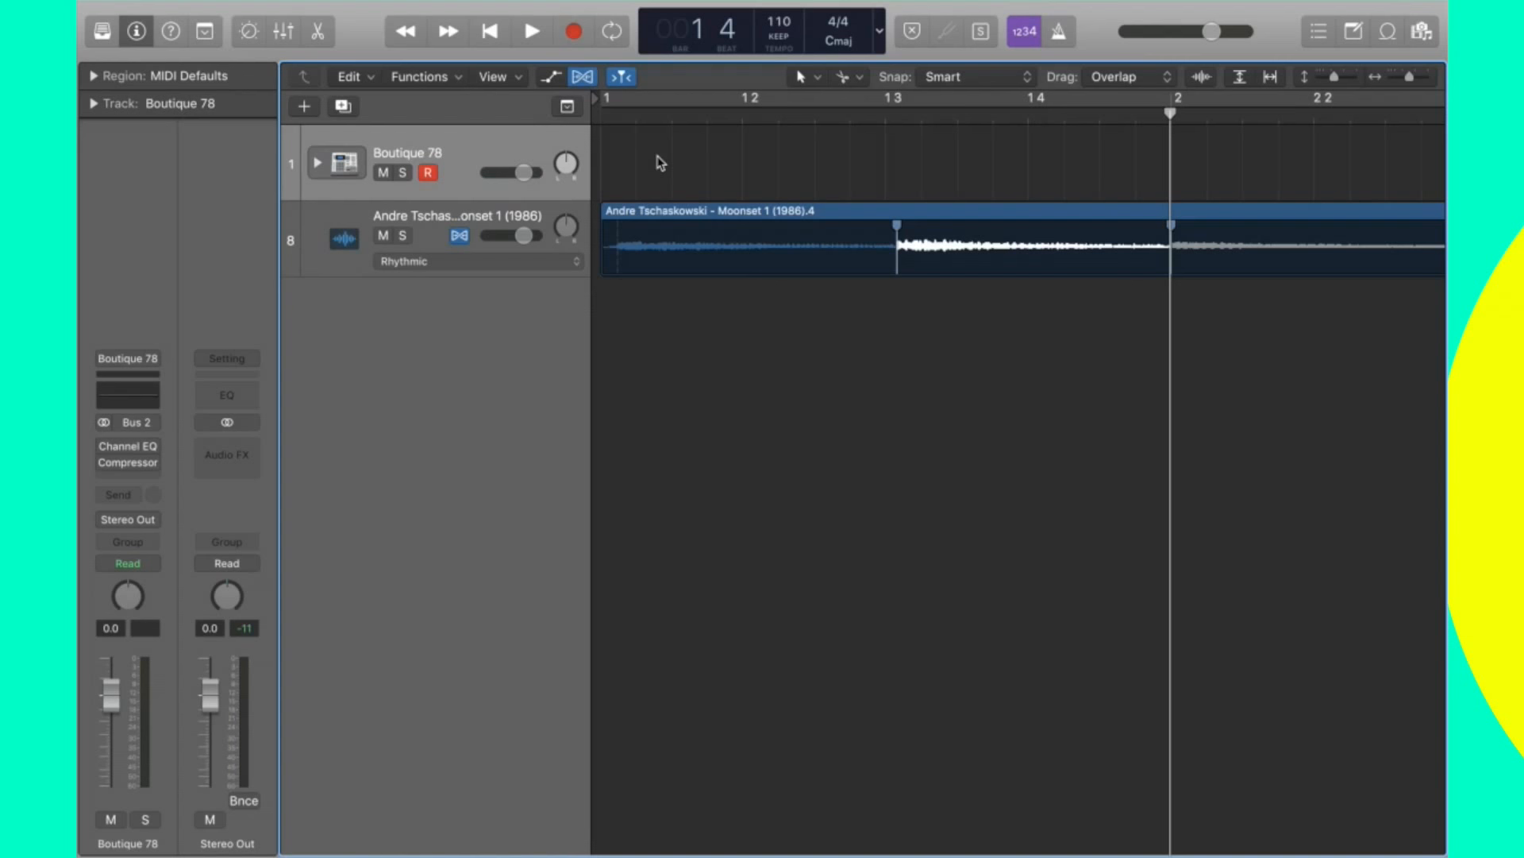
Inspect the flex marker near beat 3 of bar 1 and play the sample's opening from the beginning.
scroll(946, 132, "down", 5)
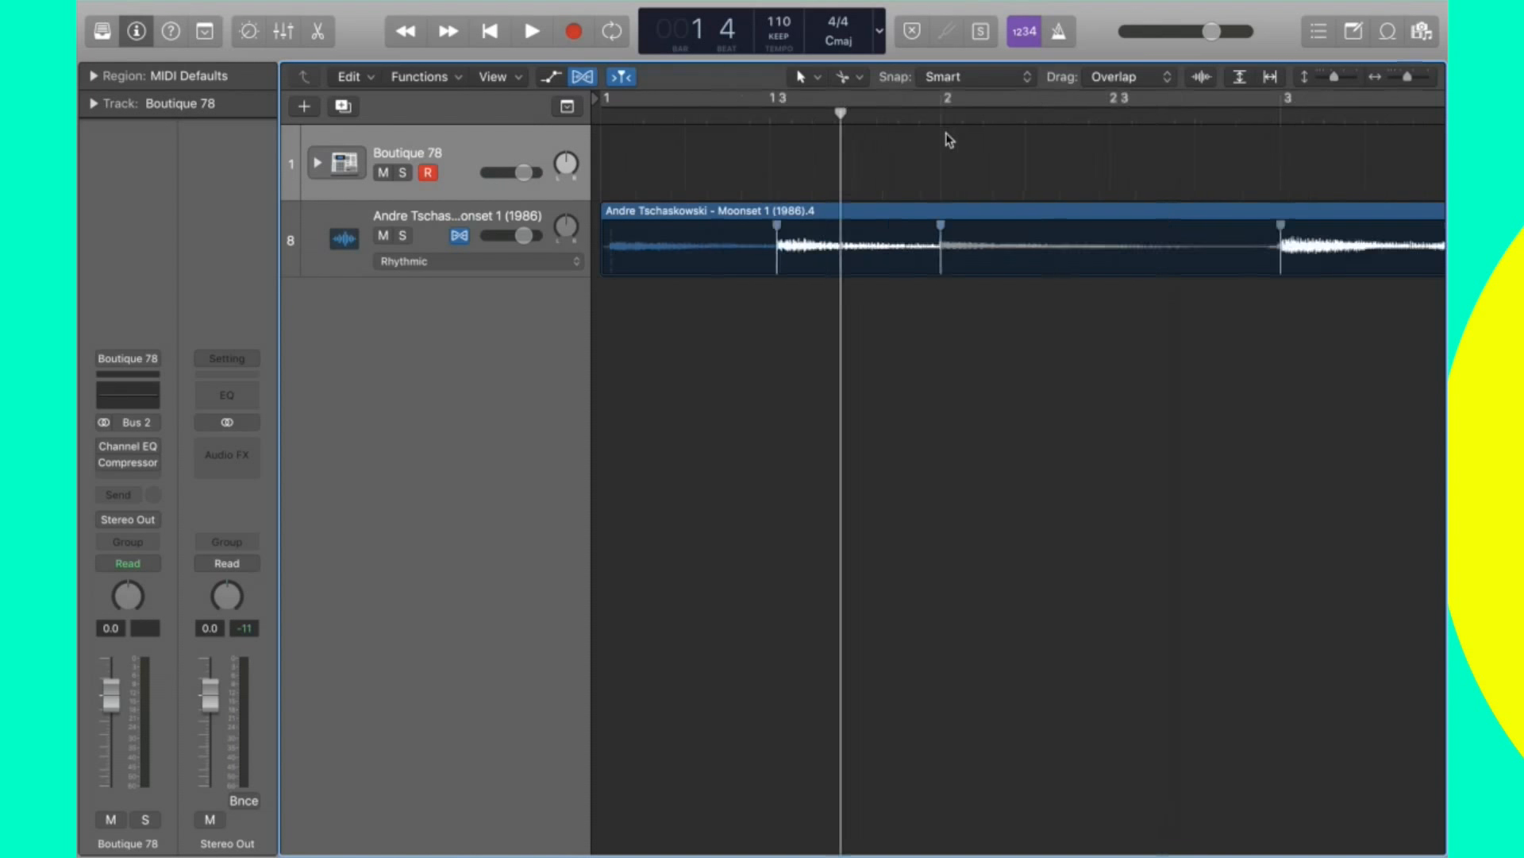
left_click(709, 245)
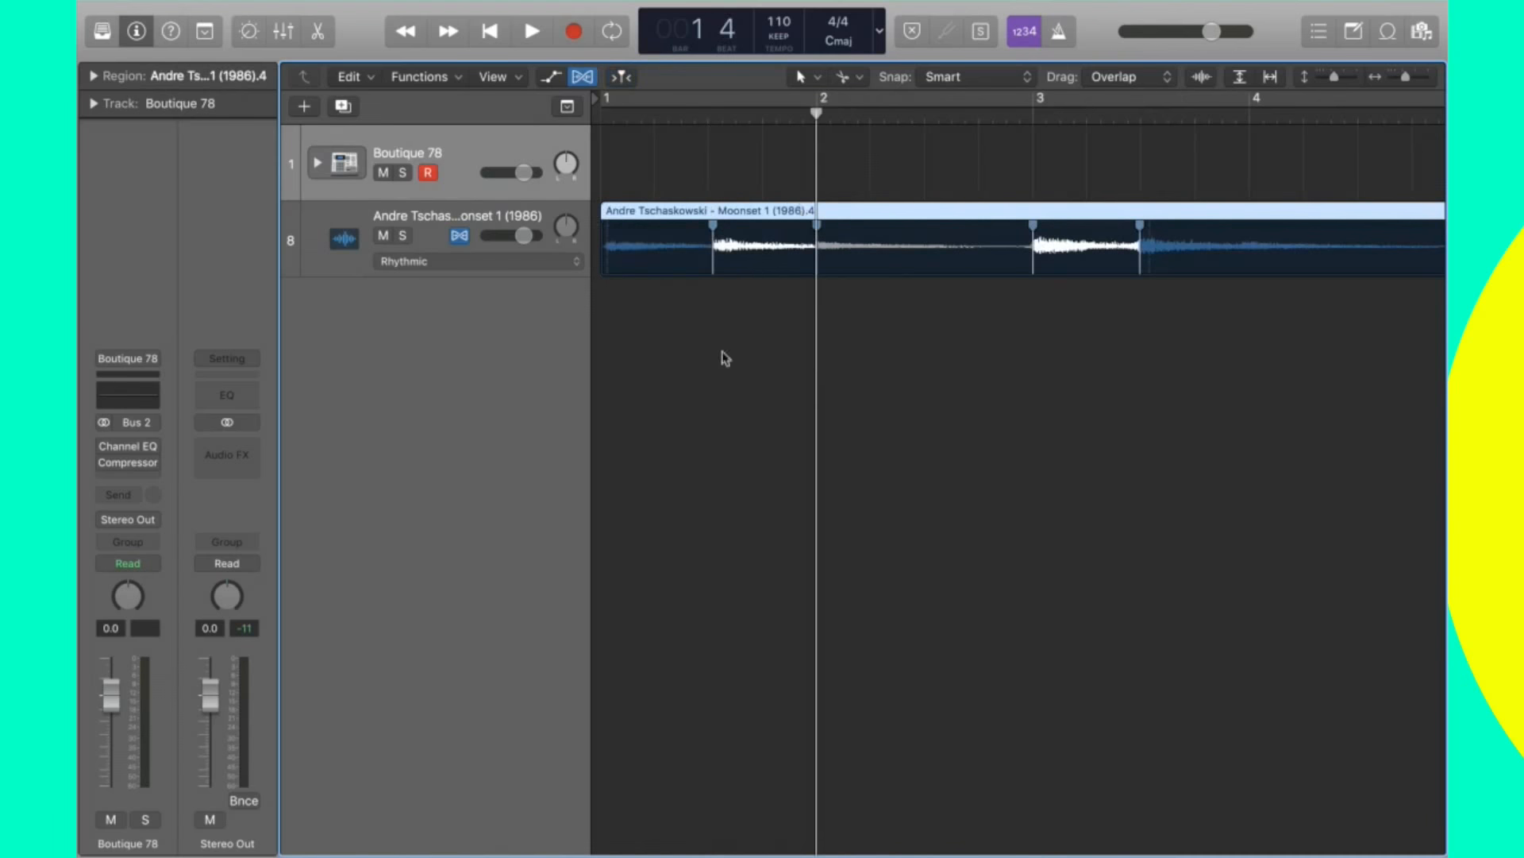
left_click(725, 358)
left_click(714, 251)
left_click(722, 344)
key("Return")
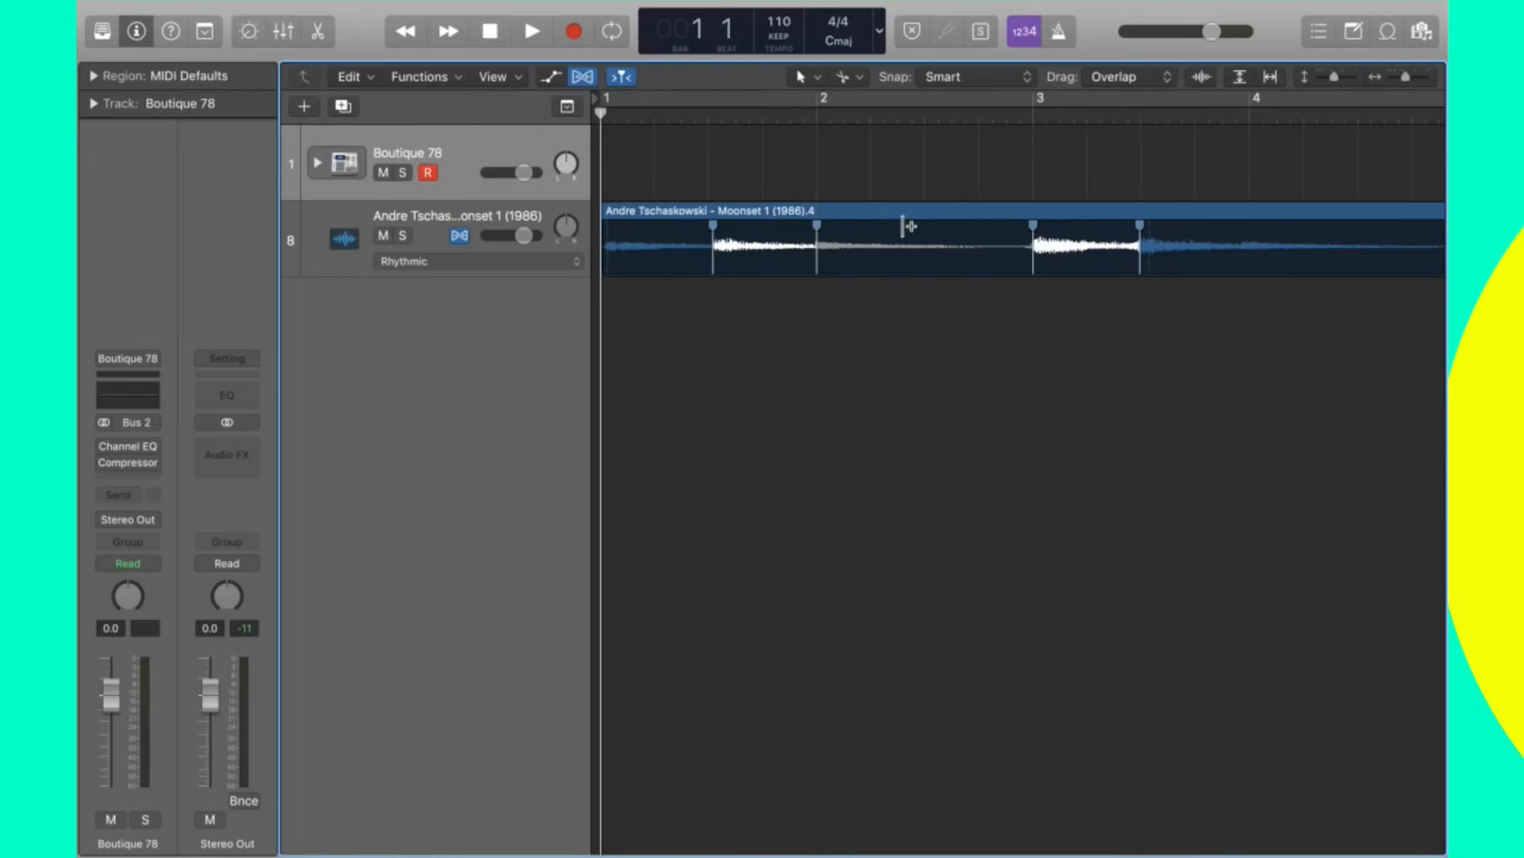
key("space")
key("space")
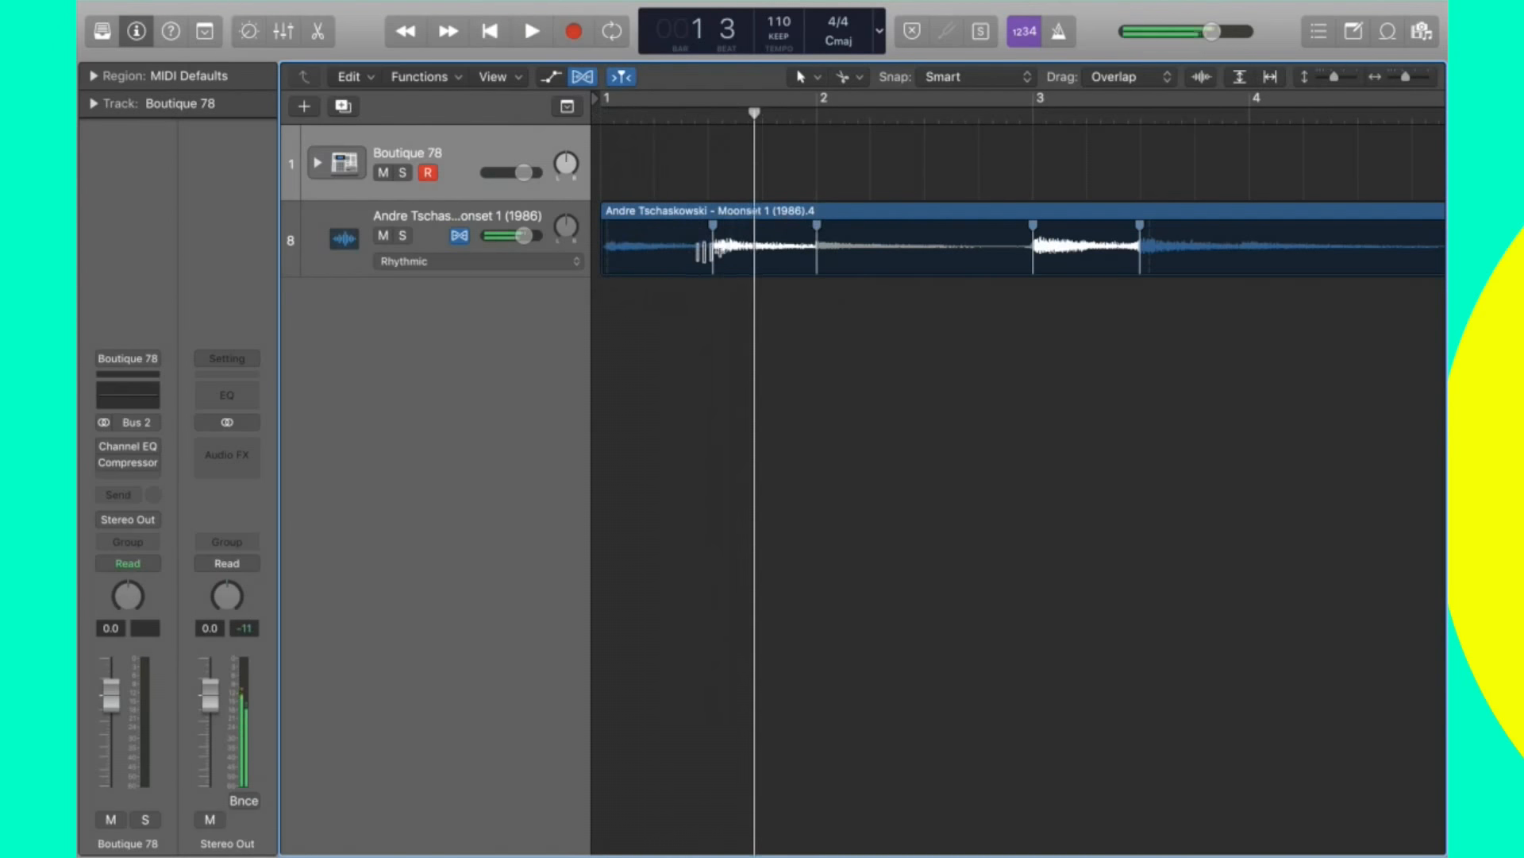
Move the flex marker near the middle of bar 1 onto beat 3.
key("super+Right")
left_click(688, 251)
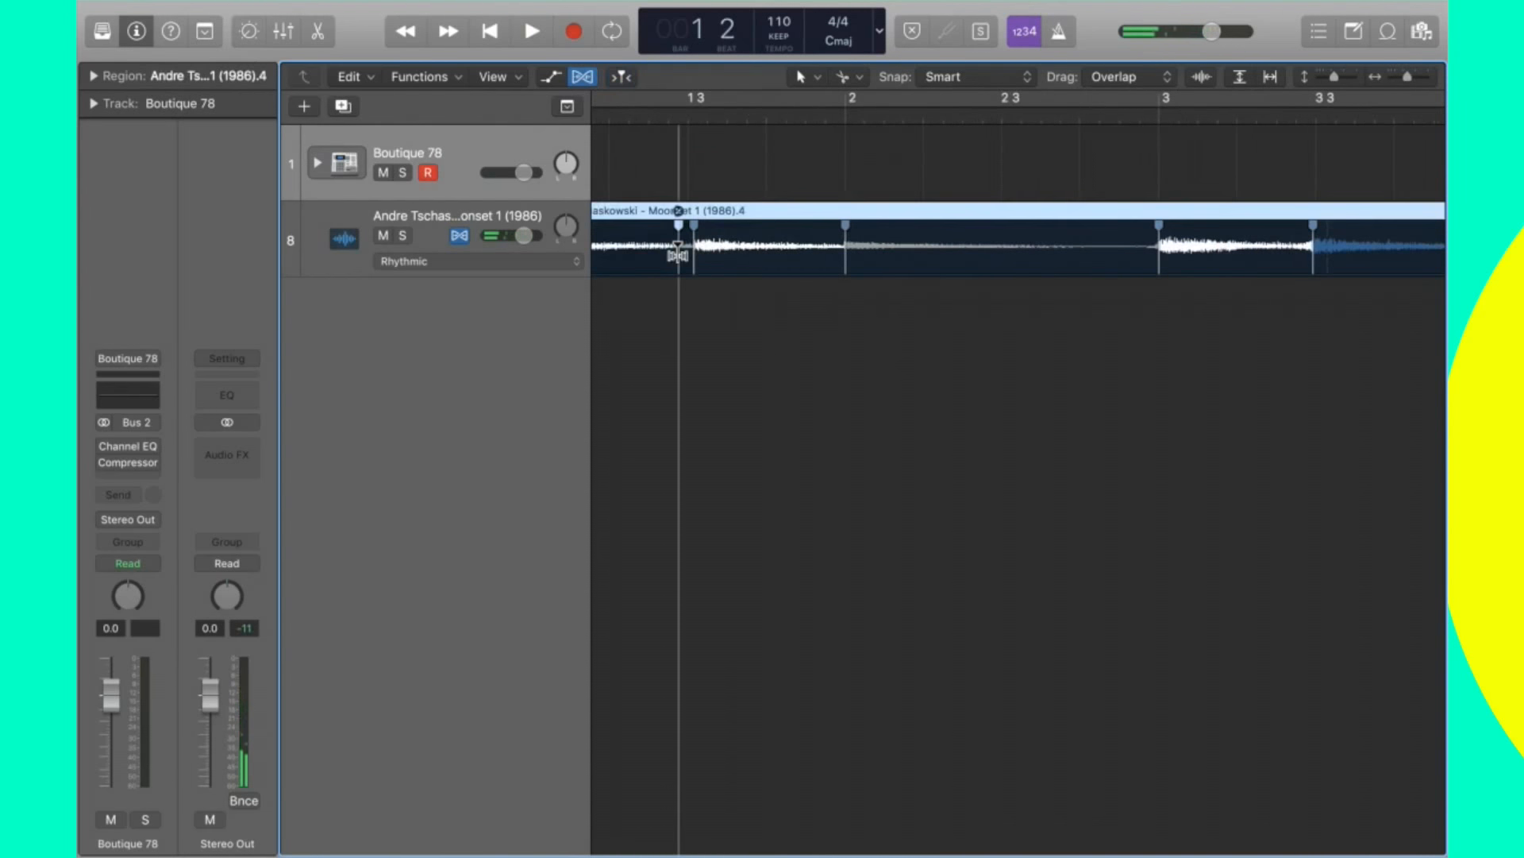
left_click_drag(697, 254, 687, 256)
Play on into bar 3 and flex the transient near its middle onto beat 3, with a second flex marker just behind it.
key("space")
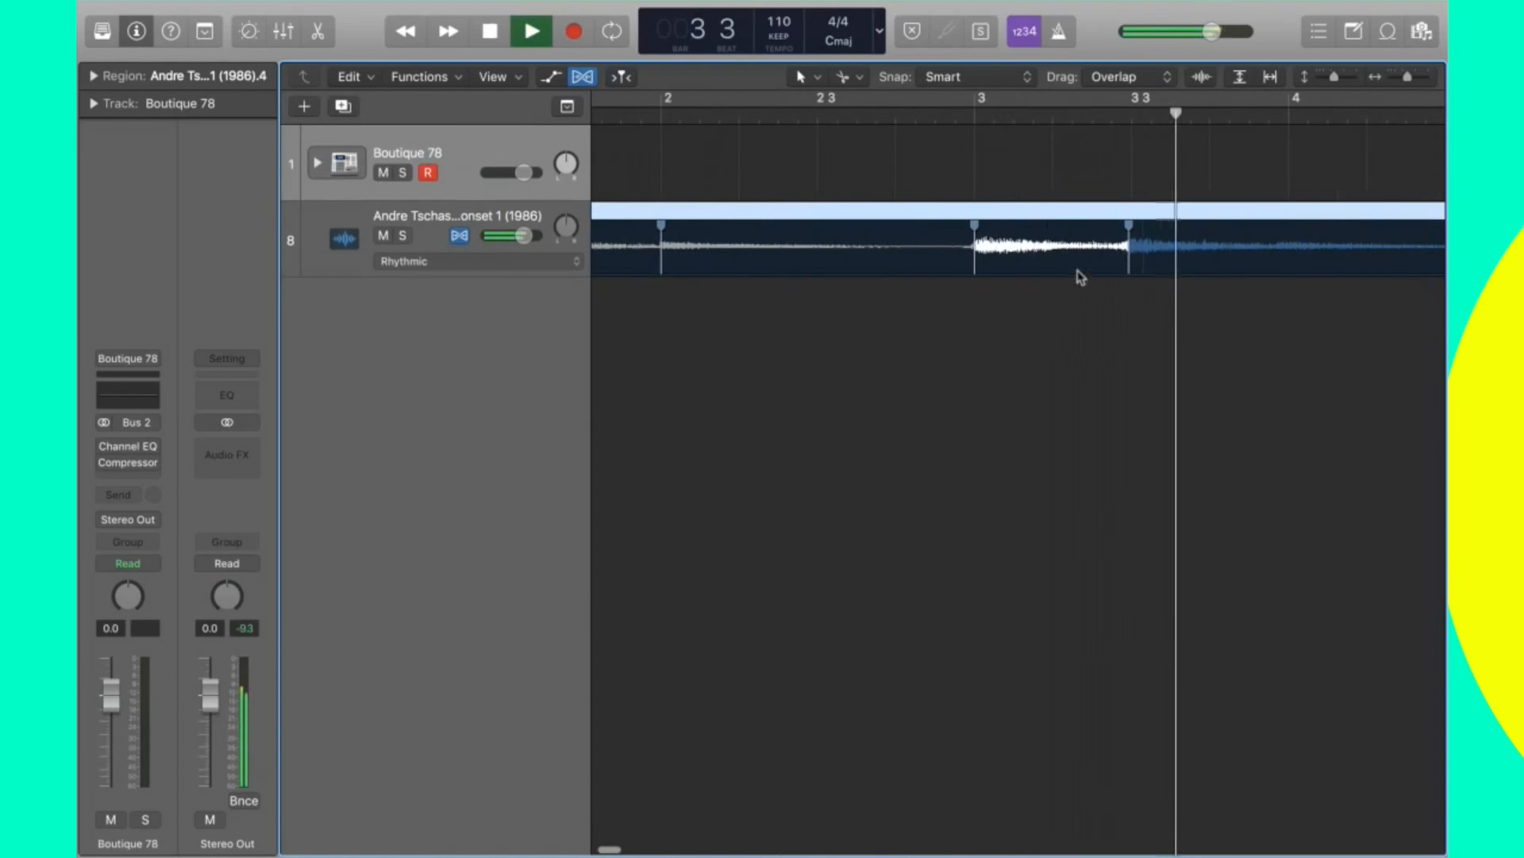
key("space")
left_click_drag(1128, 256, 1146, 236)
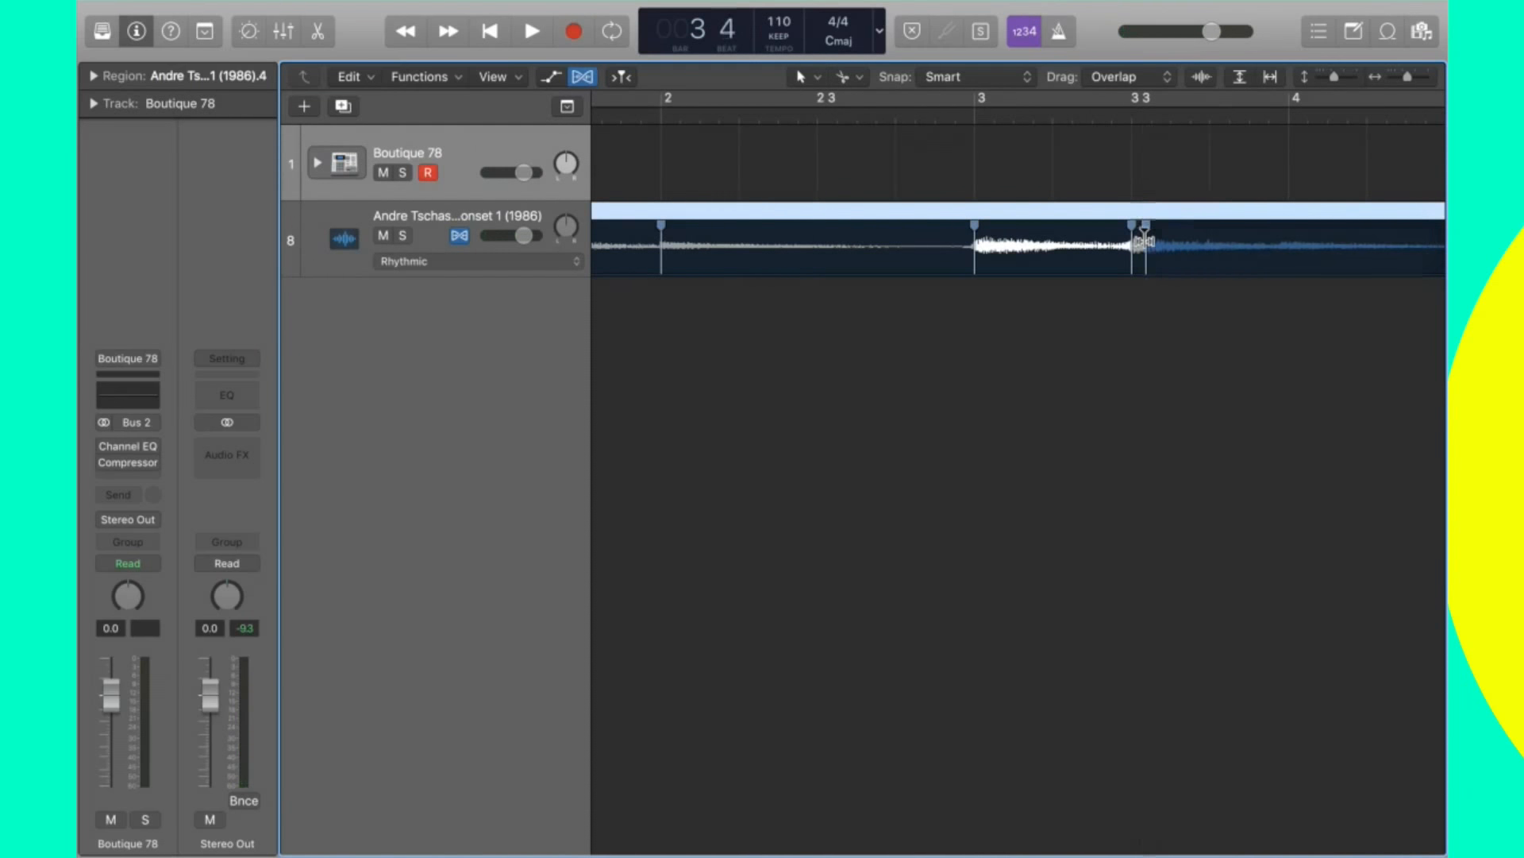
left_click(1286, 418)
Resume playback from bar 3 beat 4 and flex the transient just before bar 5 onto the bar 5 downbeat.
scroll(1052, 245, "right", 4)
key("super+Left")
key("super+Left")
key("super+Left")
key("super+Left")
key("super+Left")
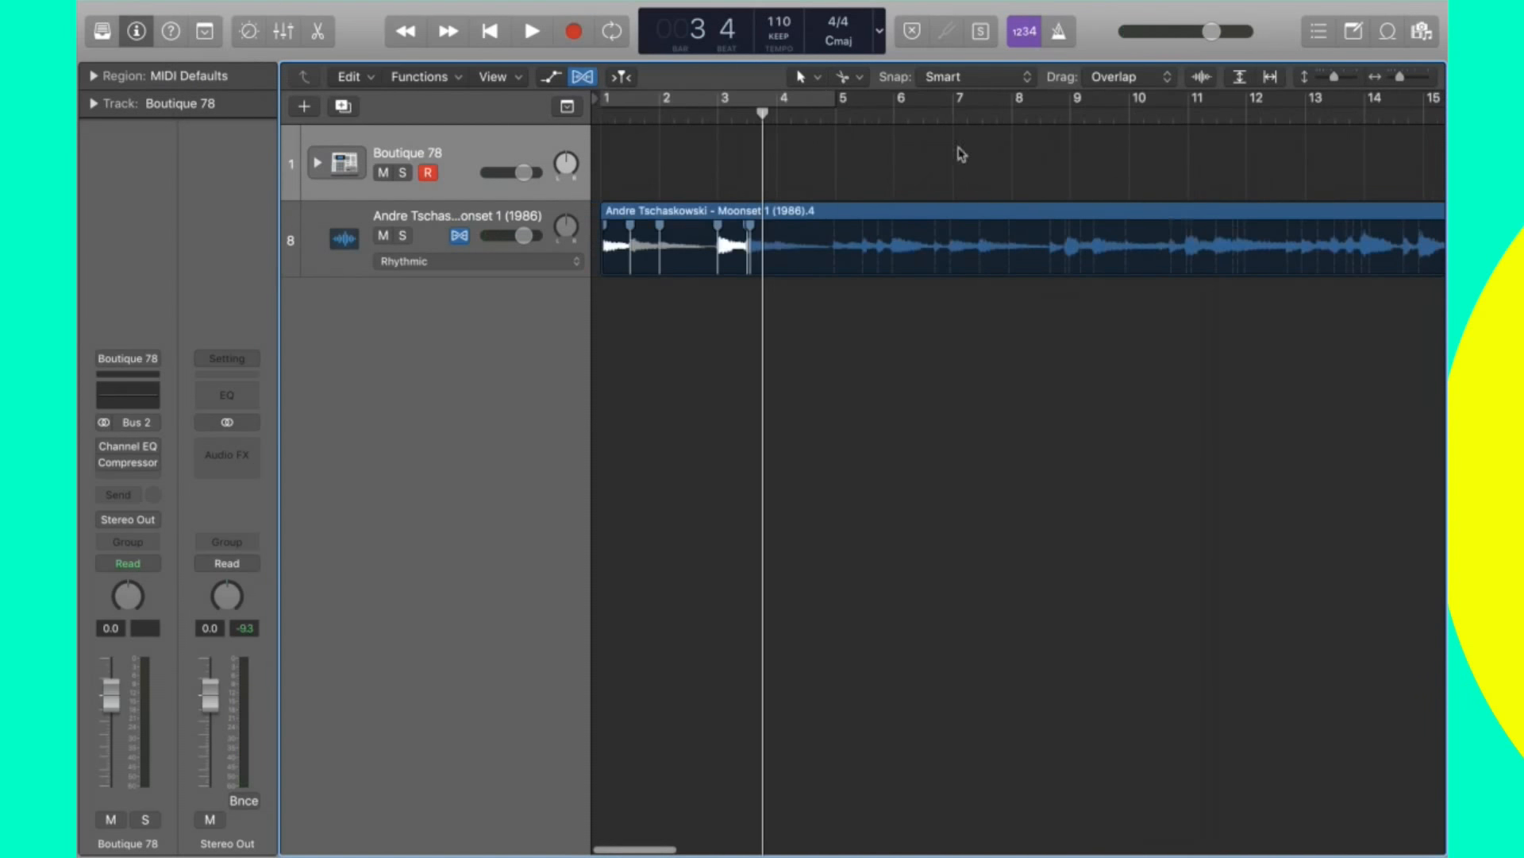
key("space")
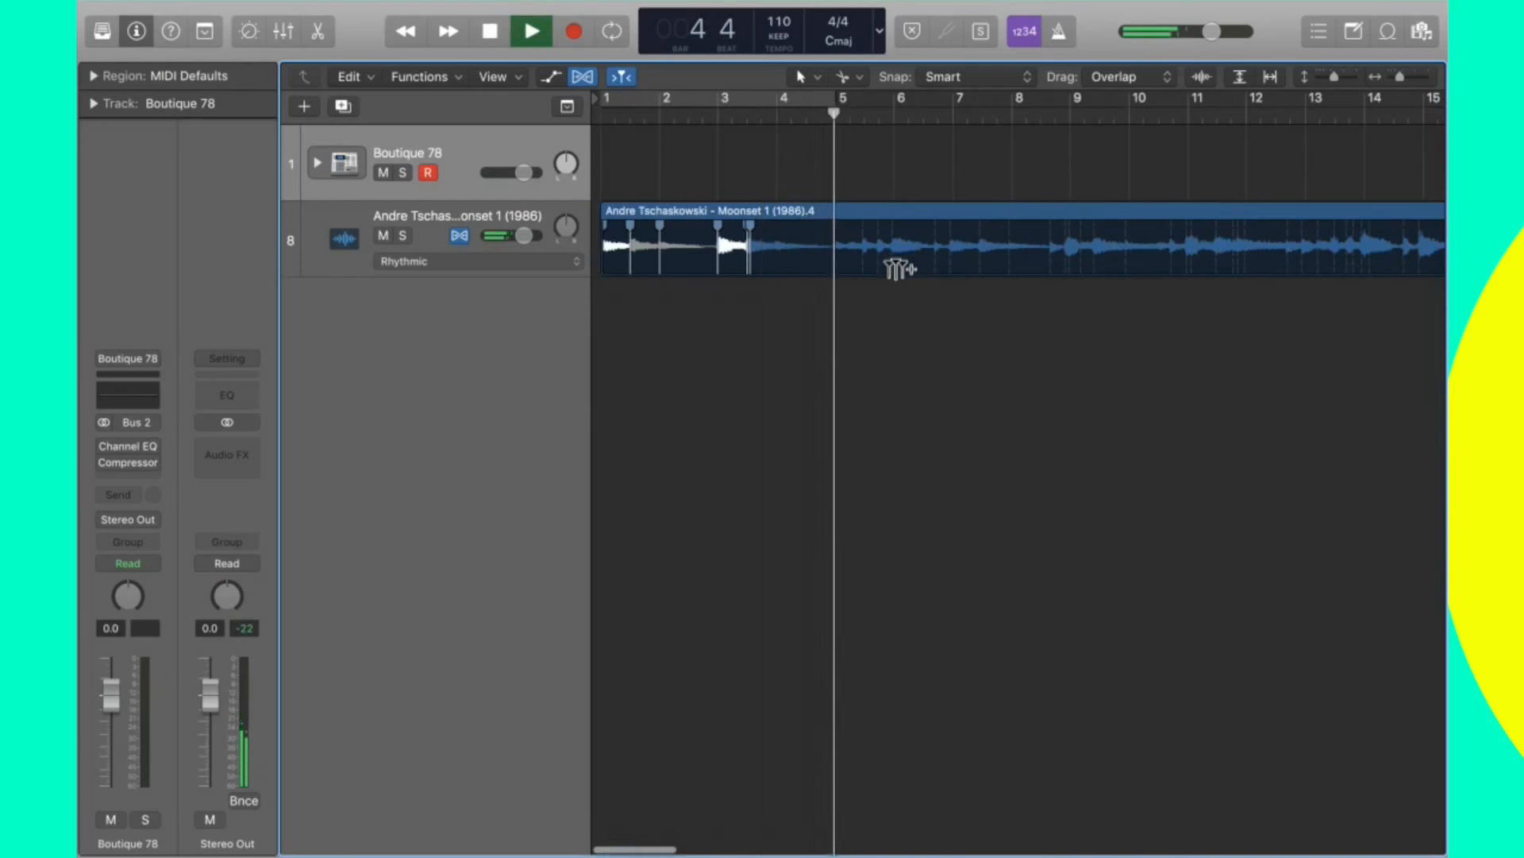
key("super+Right")
key("super+Right")
key("super+Right")
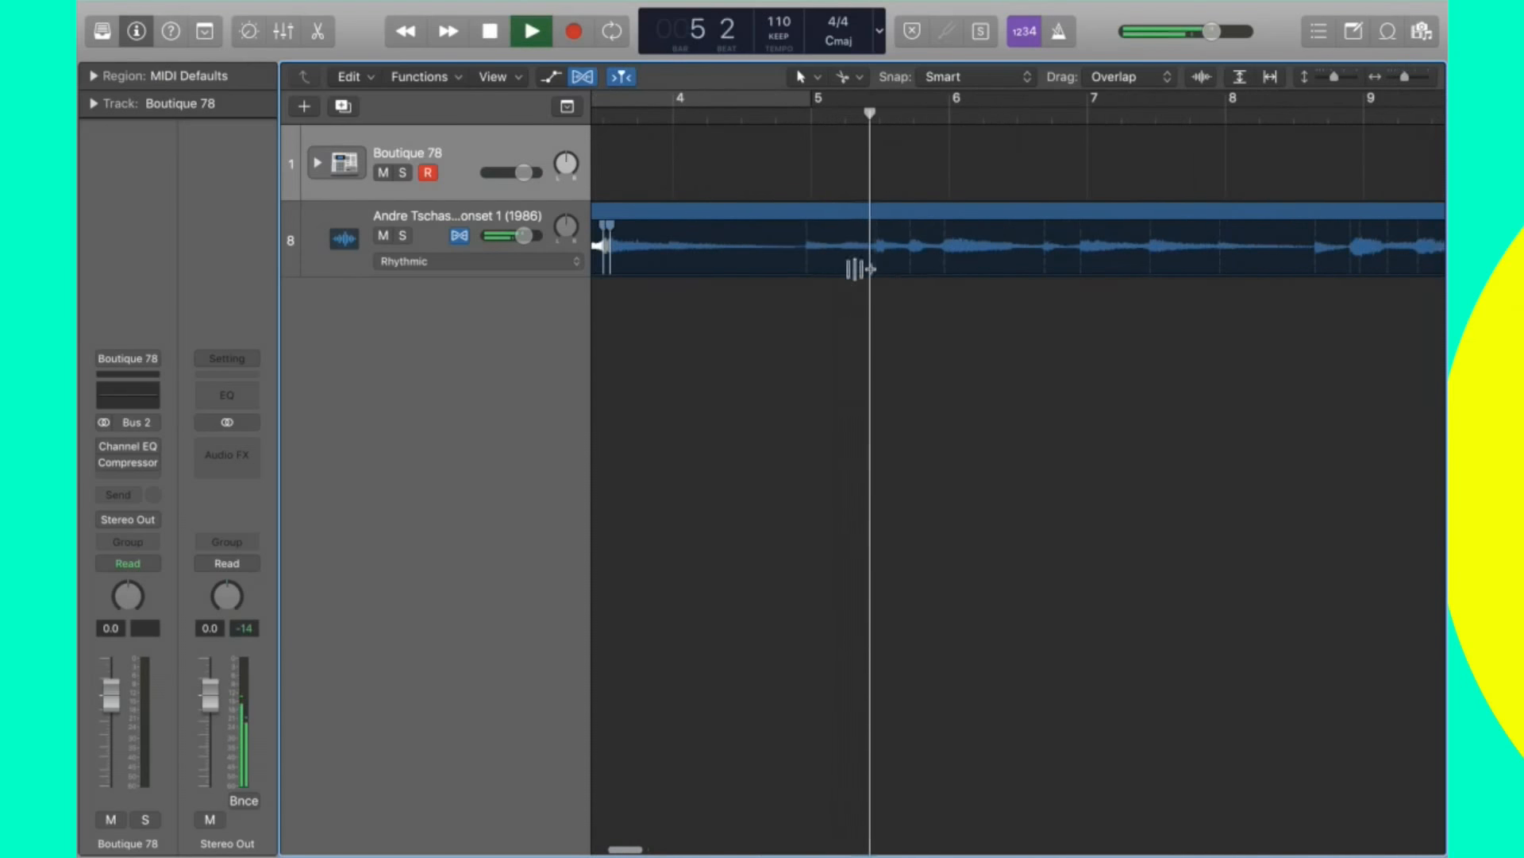
left_click(811, 244)
left_click_drag(816, 244, 820, 244)
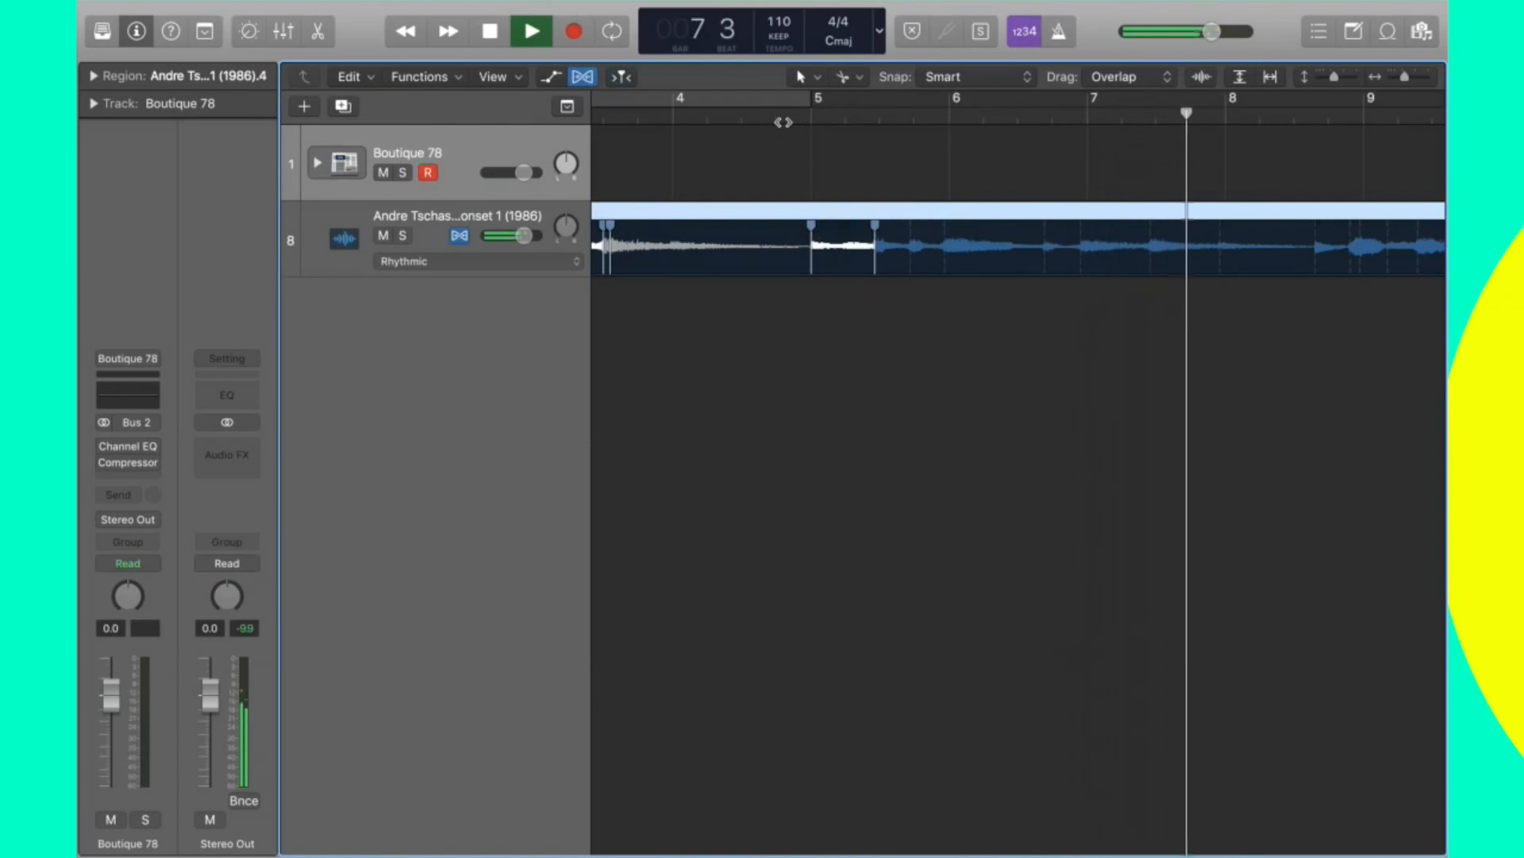
Try to flex the audio near bar 8 onto the downbeat with flex markers on both neighbouring transients.
left_click(1223, 246)
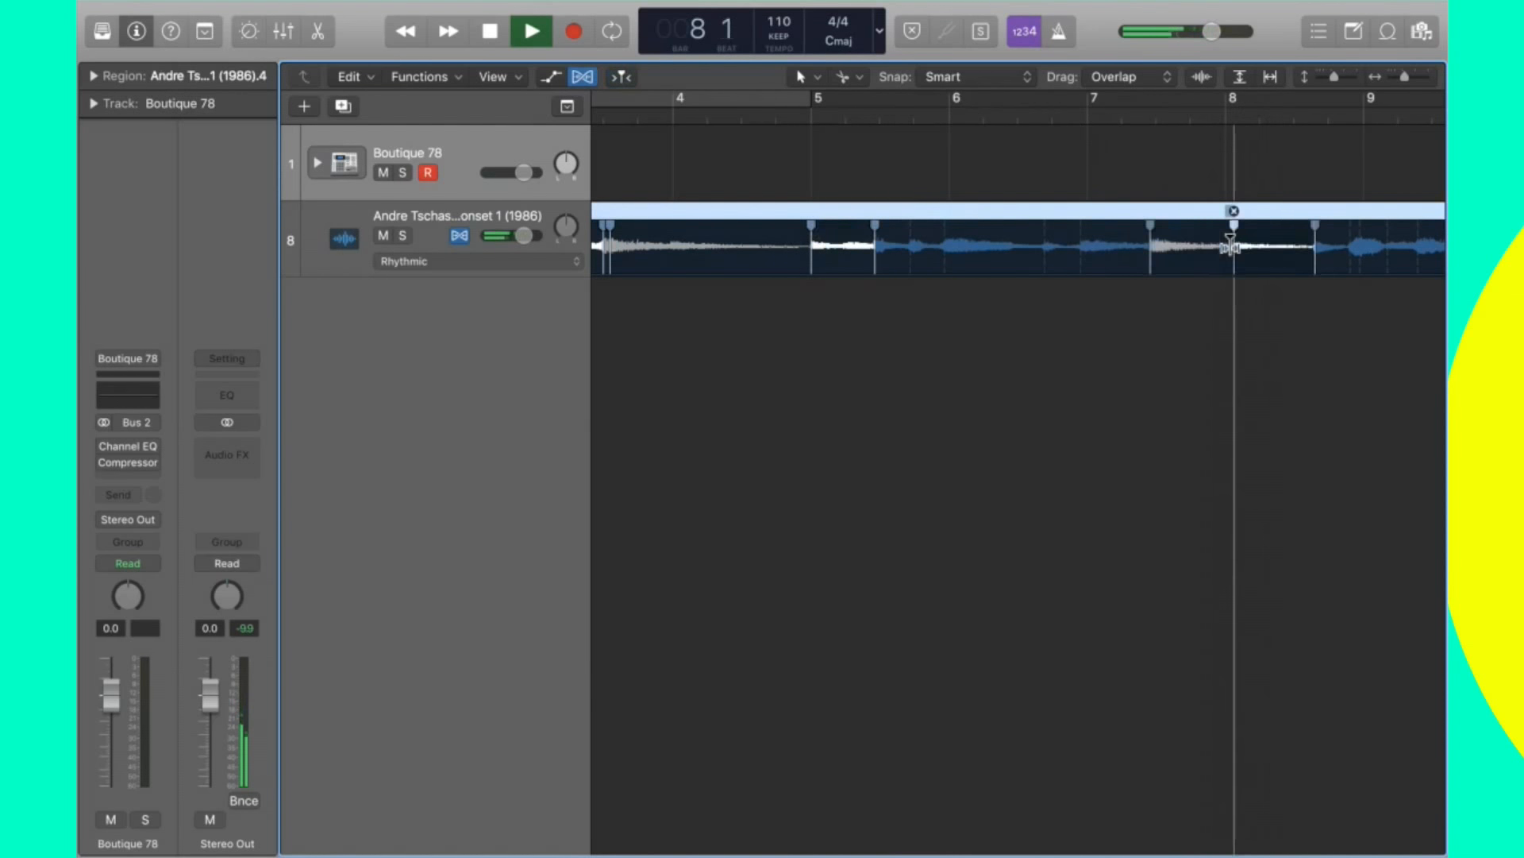
key("space")
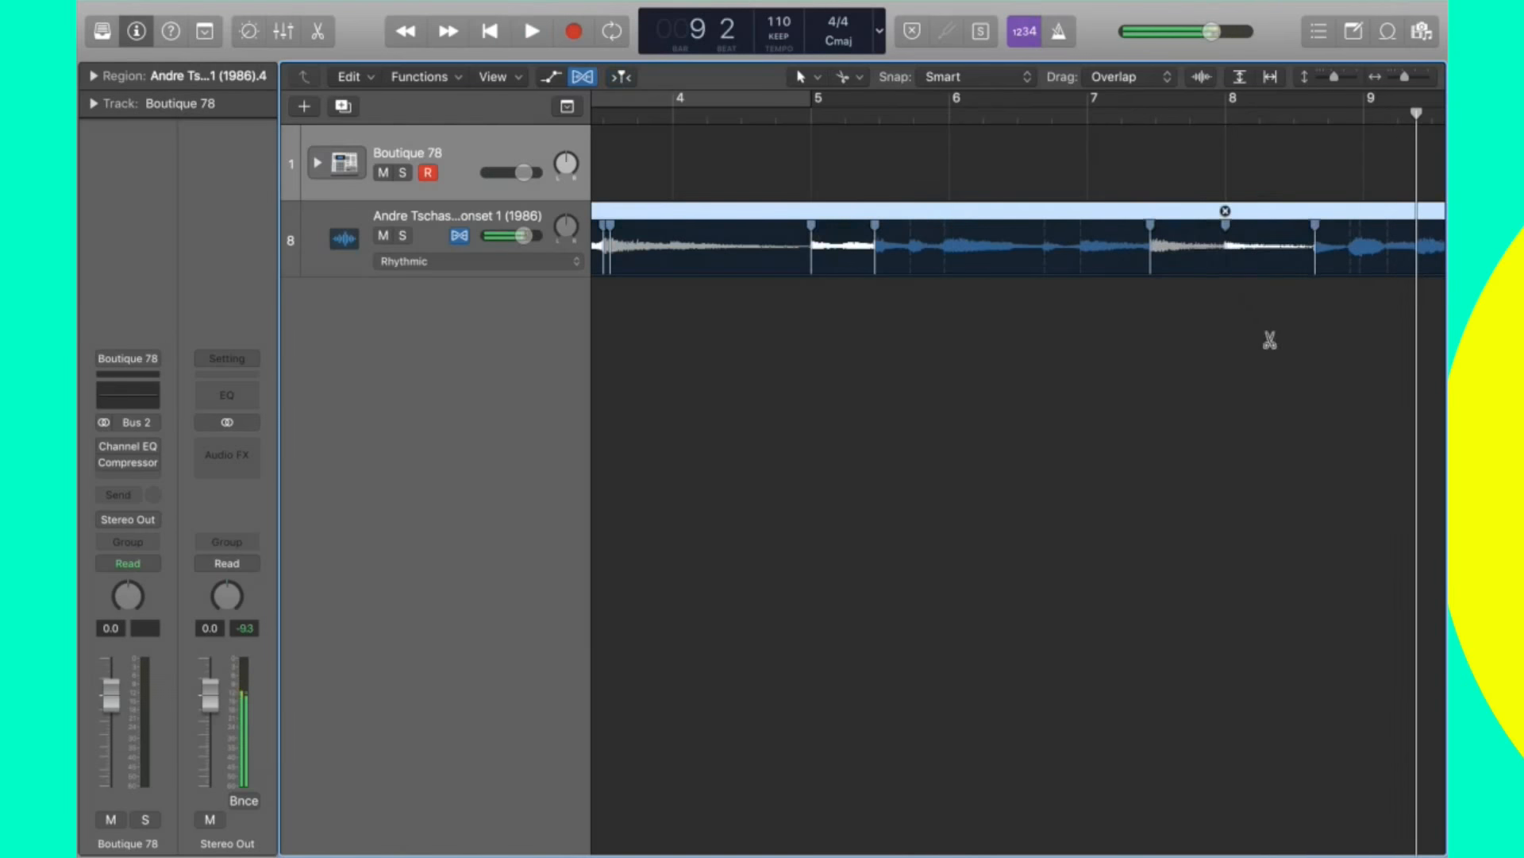
key("super+z")
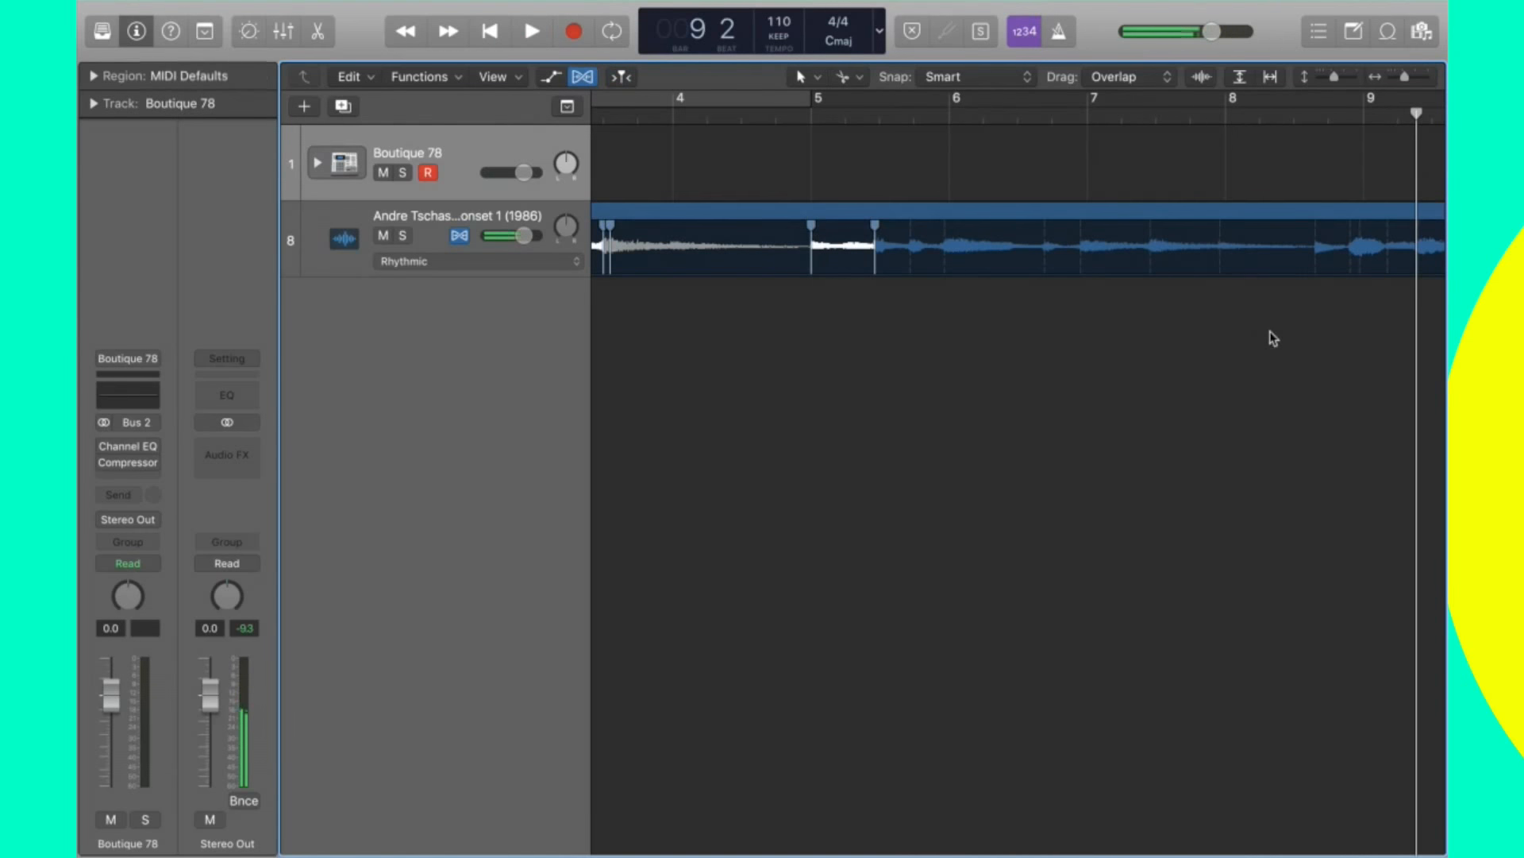
Add a single flex marker near bar 8 and align it with the bar 8 downbeat.
left_click(1222, 231)
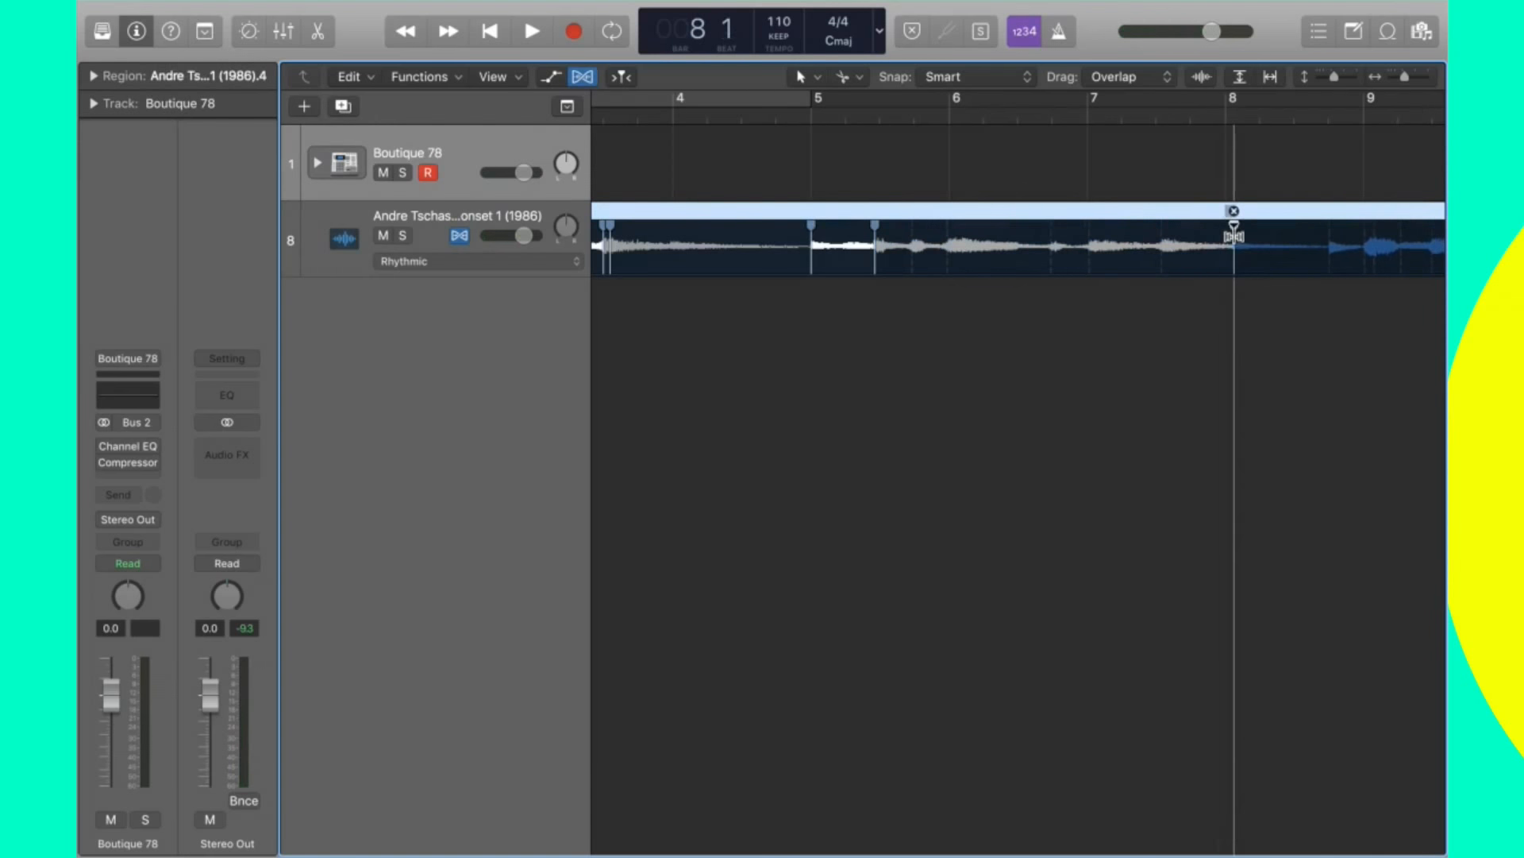
mouse_move(1229, 238)
left_mouse_down()
mouse_move(1151, 246)
mouse_move(1259, 255)
mouse_move(1041, 266)
mouse_move(1305, 256)
mouse_move(1130, 255)
mouse_move(1226, 247)
left_mouse_up()
Try moving the bar 5 flex marker to just after beat 2 and play the passage from bar 5.
mouse_move(808, 256)
left_mouse_down()
mouse_move(708, 256)
mouse_move(853, 256)
left_mouse_up()
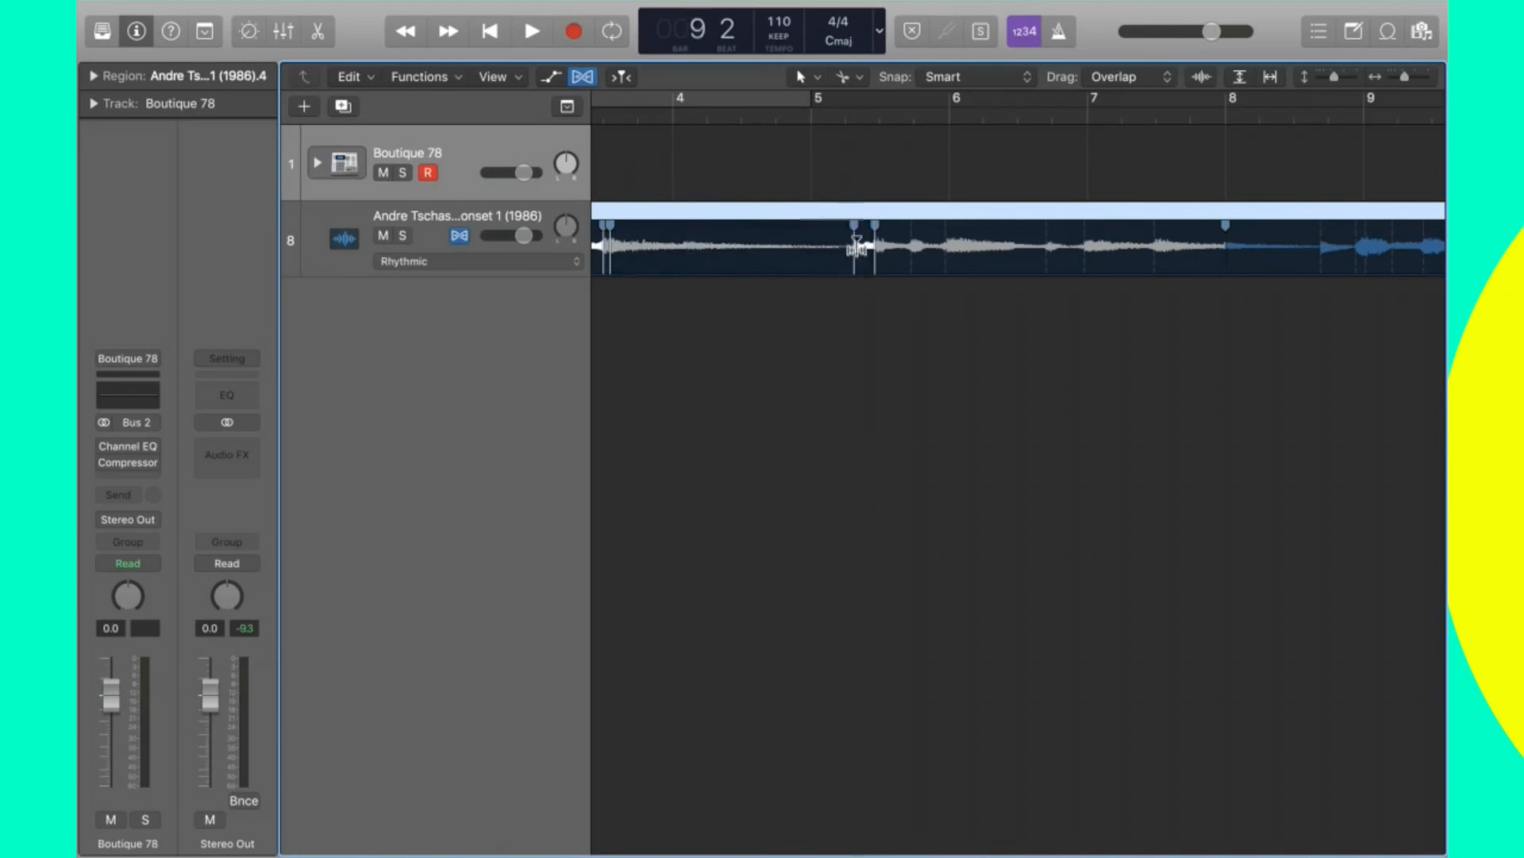
left_click(842, 120)
key("space")
left_click(821, 120)
key("space")
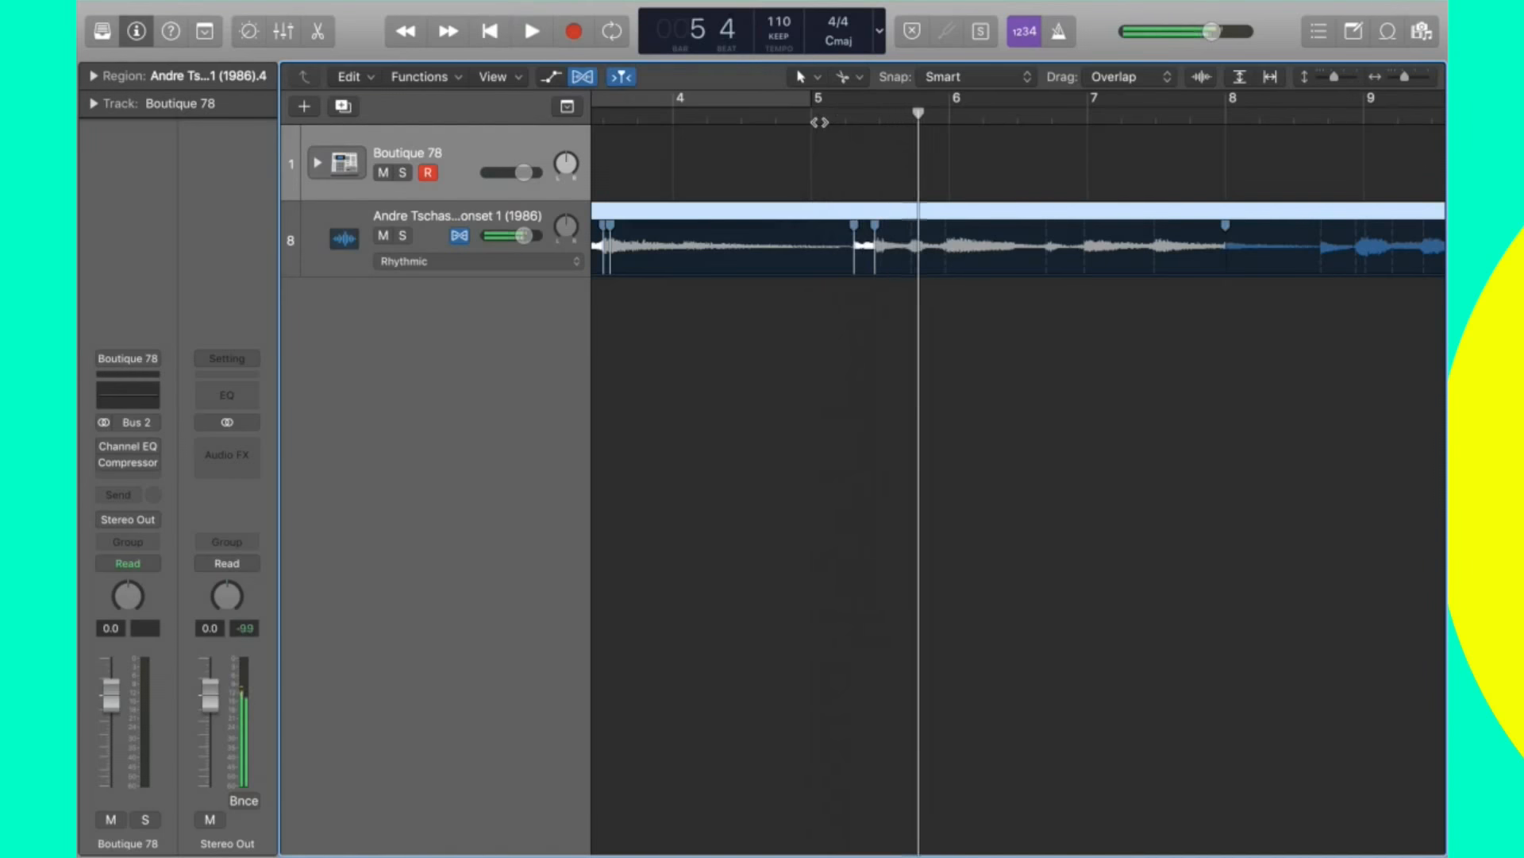
key("super+z")
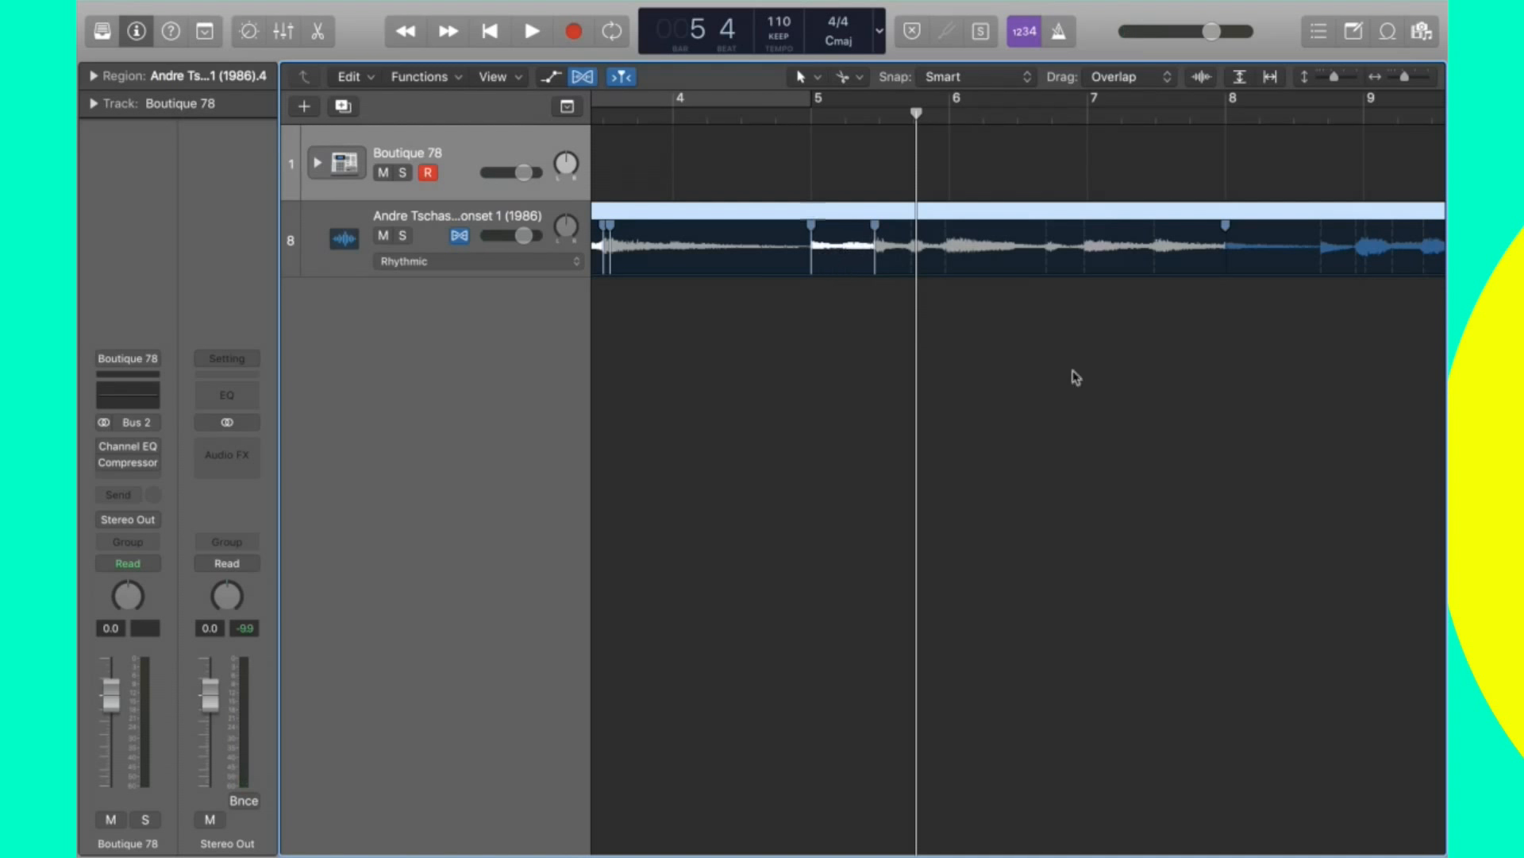
Add flex markers on the transients on either side of the bar 8 flex marker.
mouse_move(1223, 240)
left_click(1230, 324)
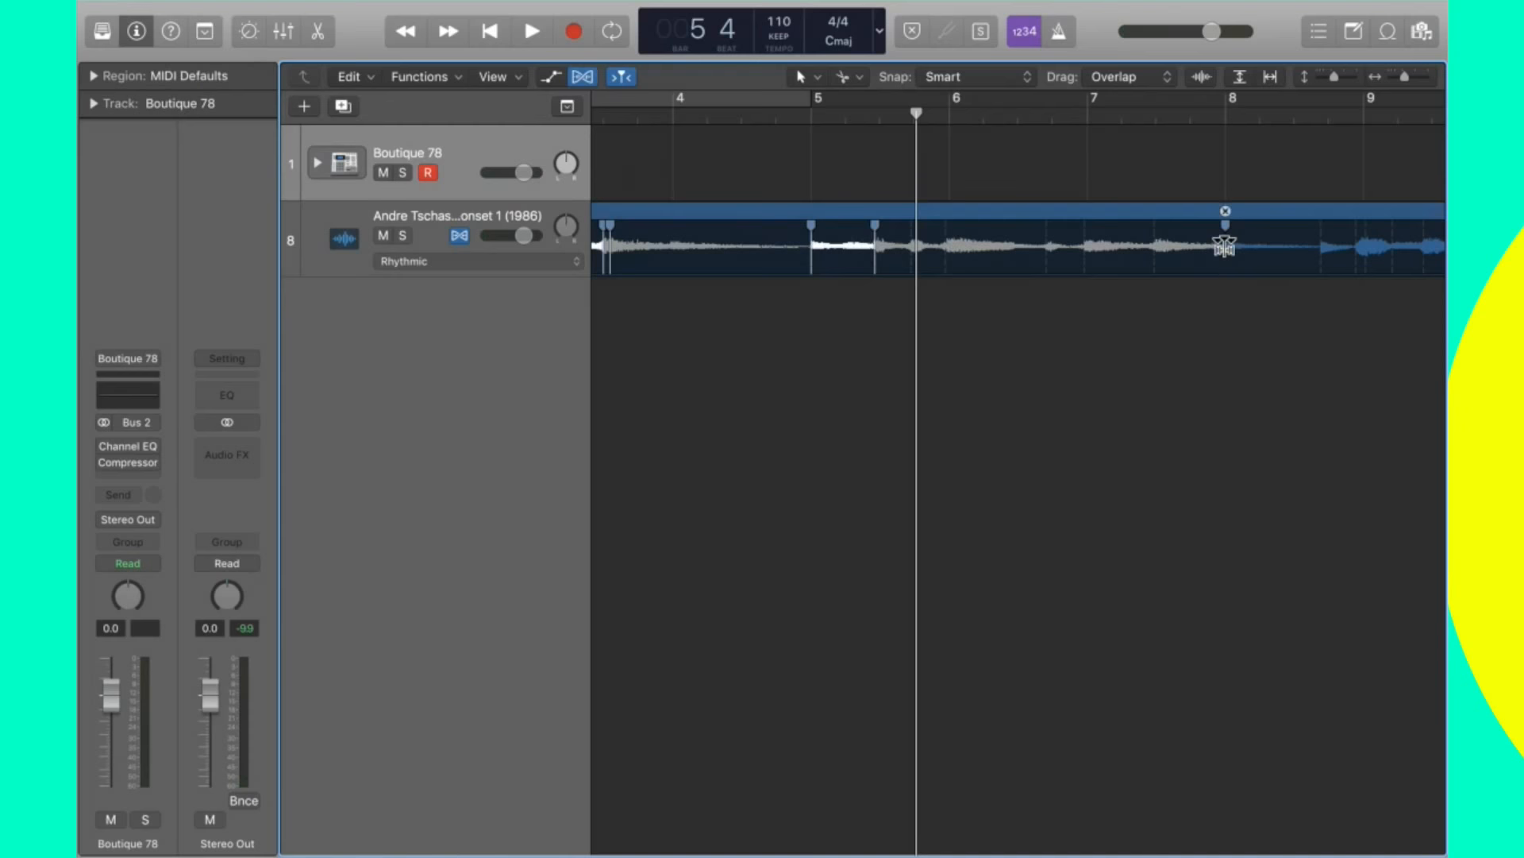
left_click(1223, 240)
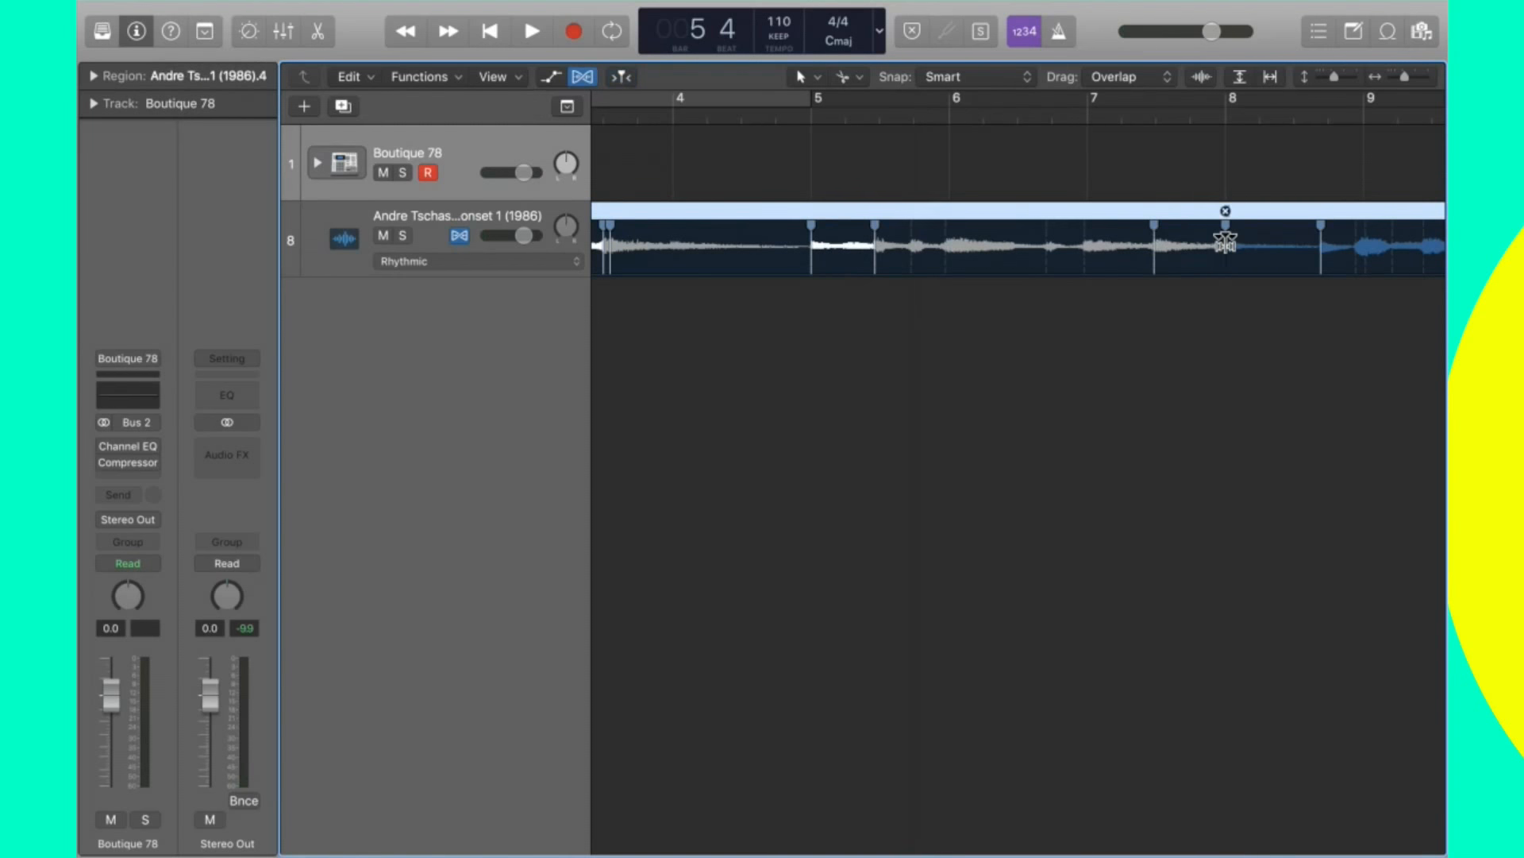
left_click(1244, 323)
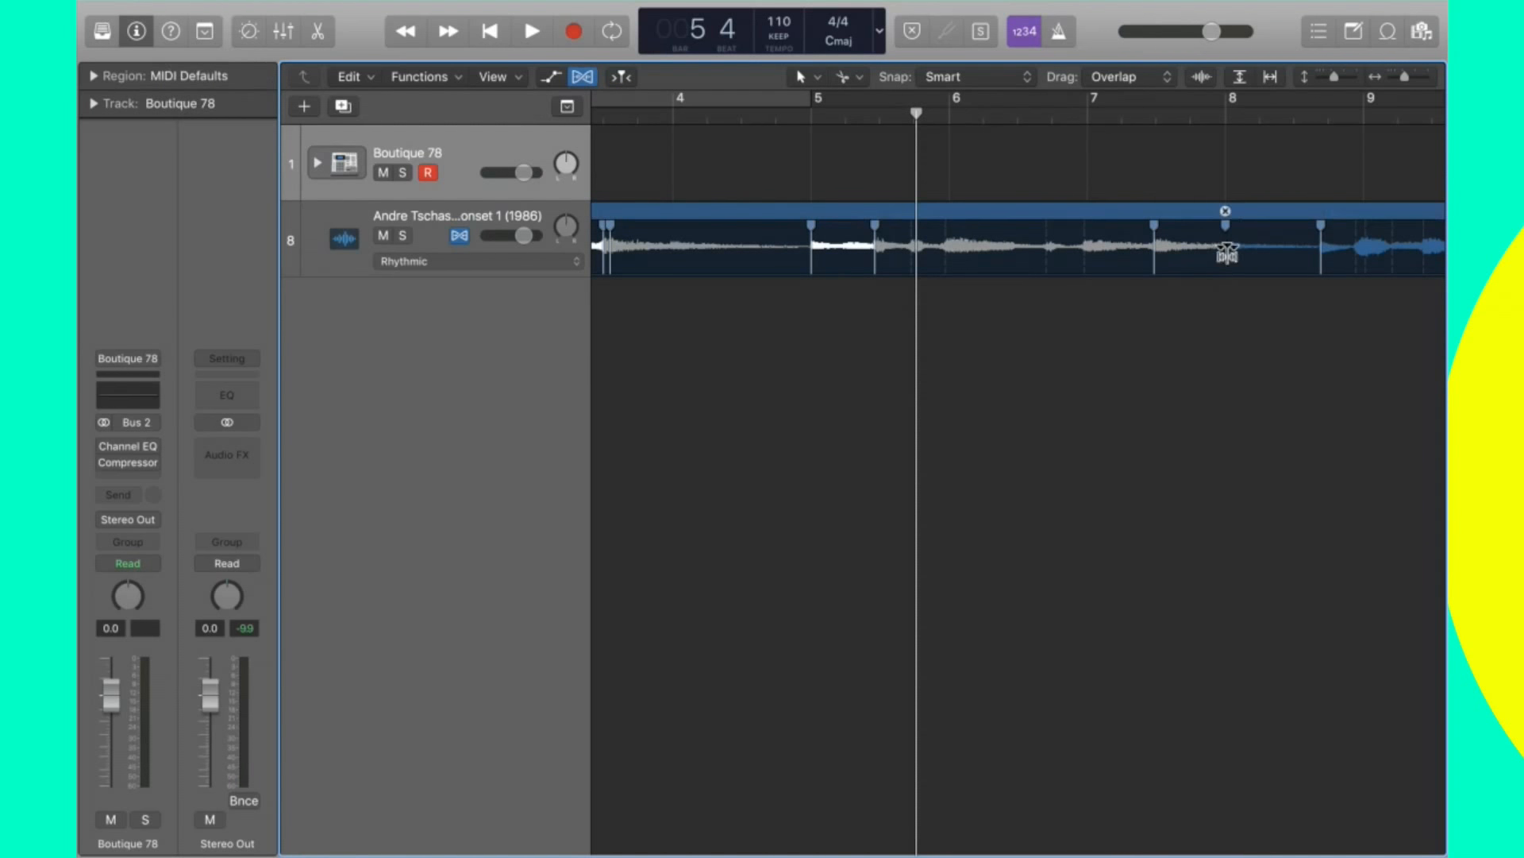
left_click(1223, 249)
left_click(1227, 319)
Play the passage from bar 7 into bar 9 and flex the transient just before bar 9 onto its downbeat.
left_click(1122, 111)
key("space")
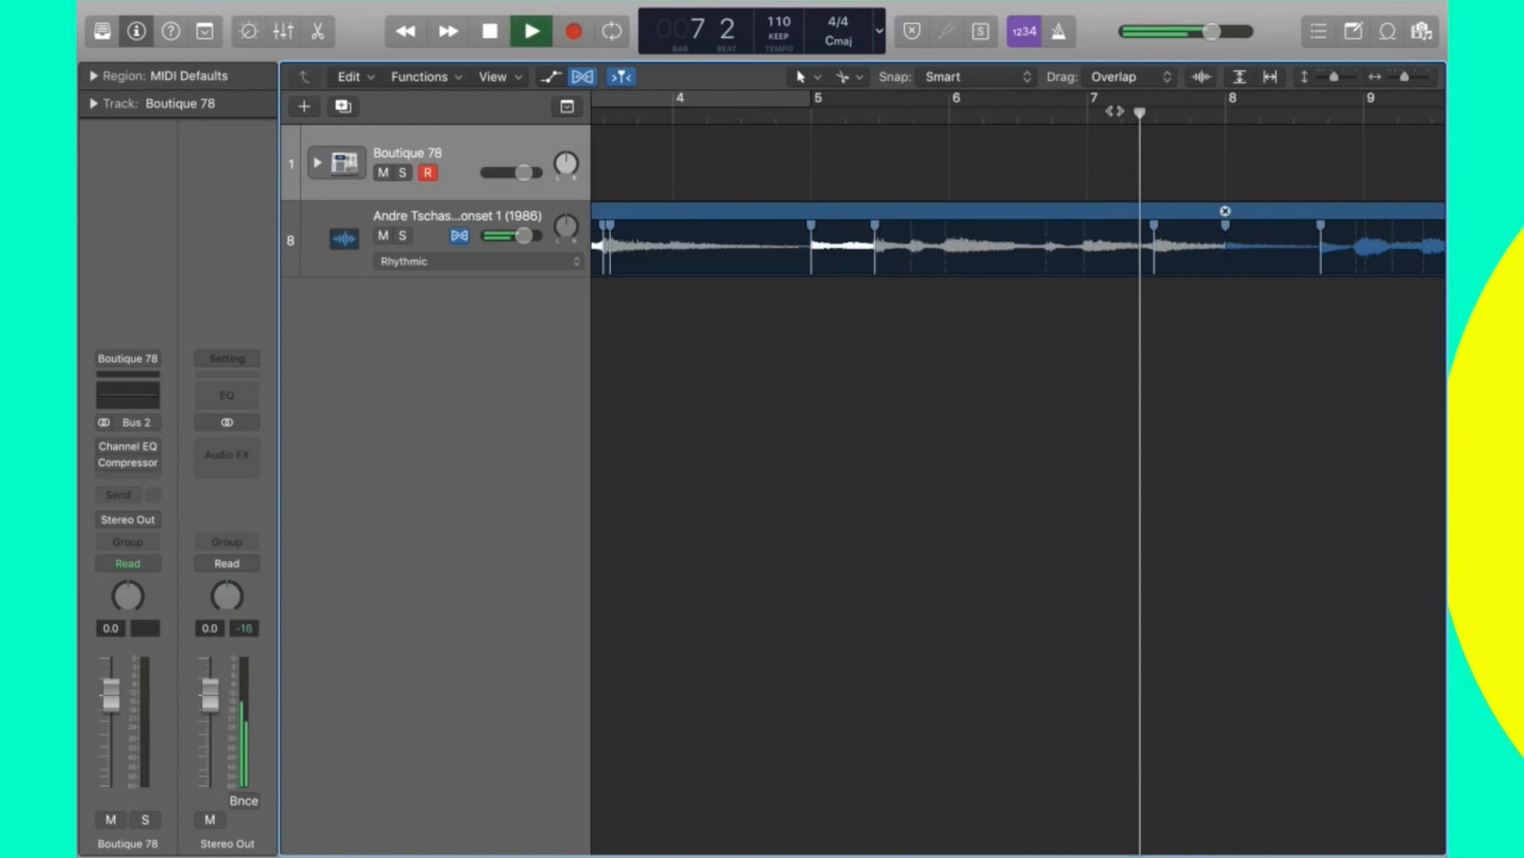
scroll(1117, 112, "down", 6)
scroll(1155, 282, "up", 4)
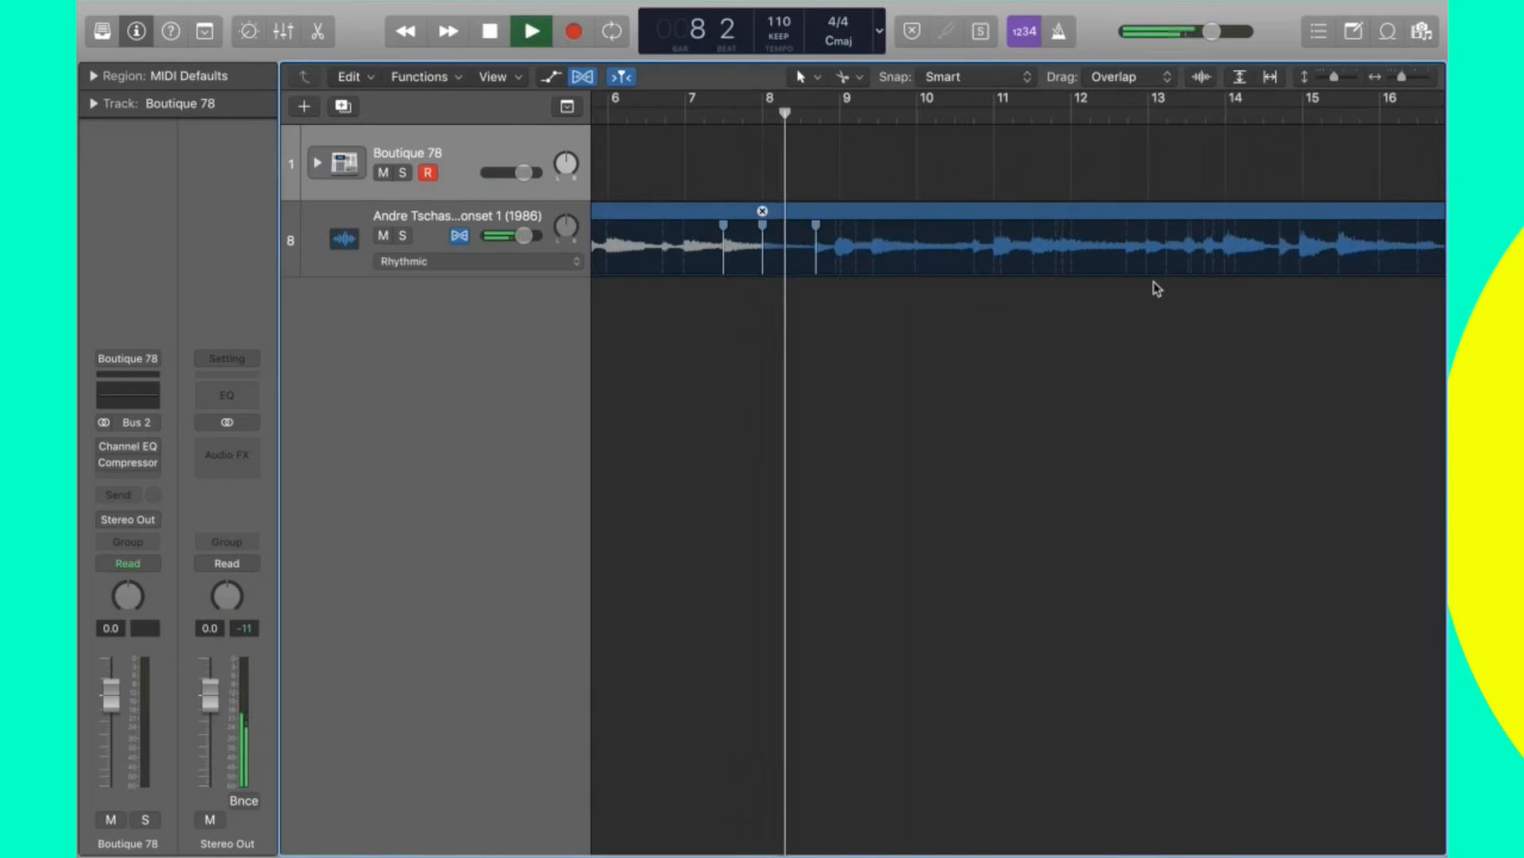
scroll(950, 311, "up", 4)
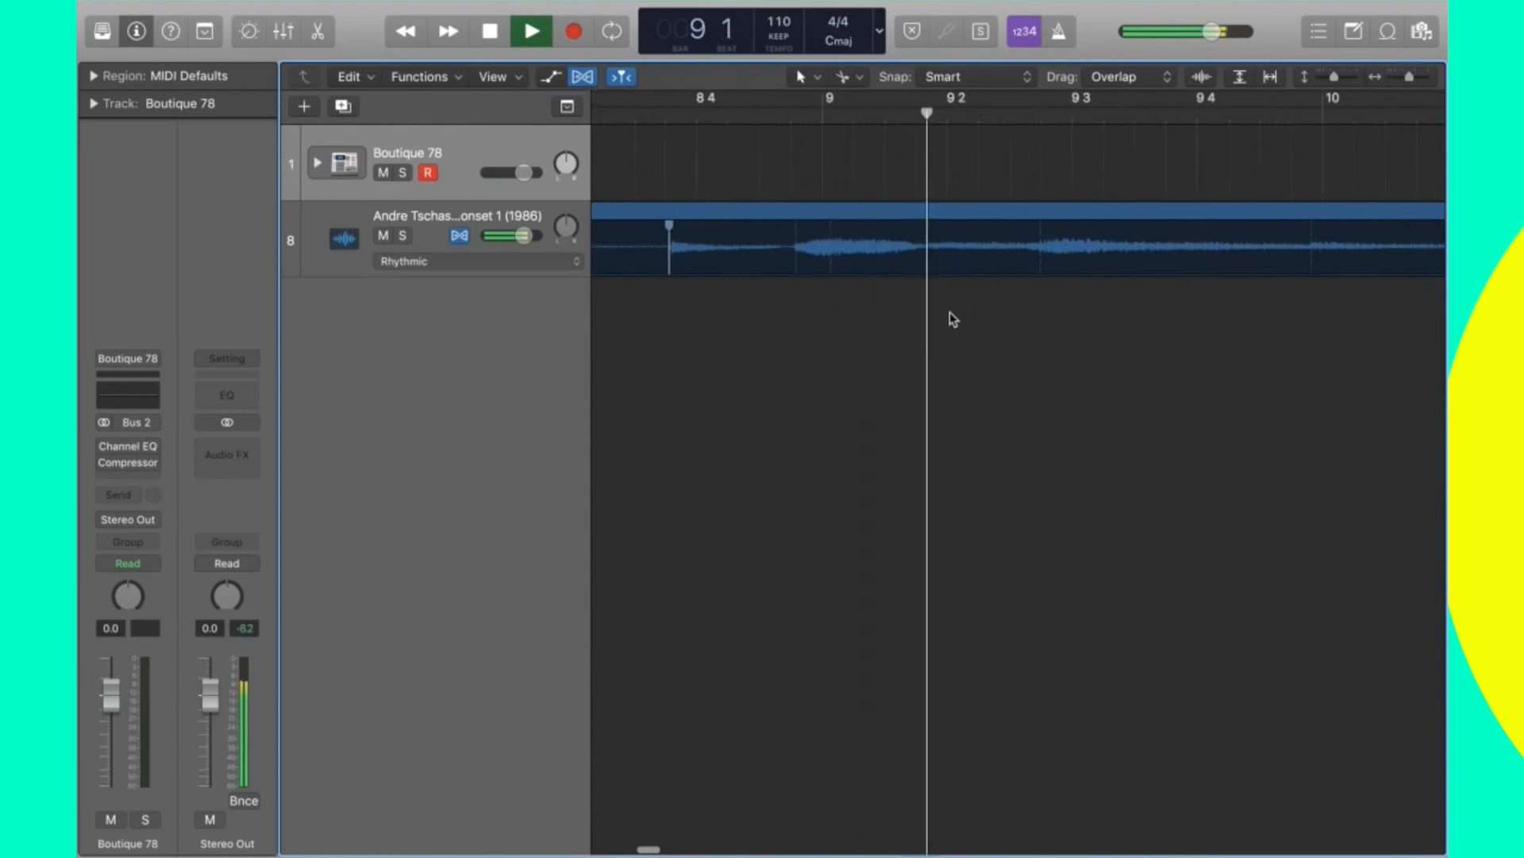
left_click(687, 112)
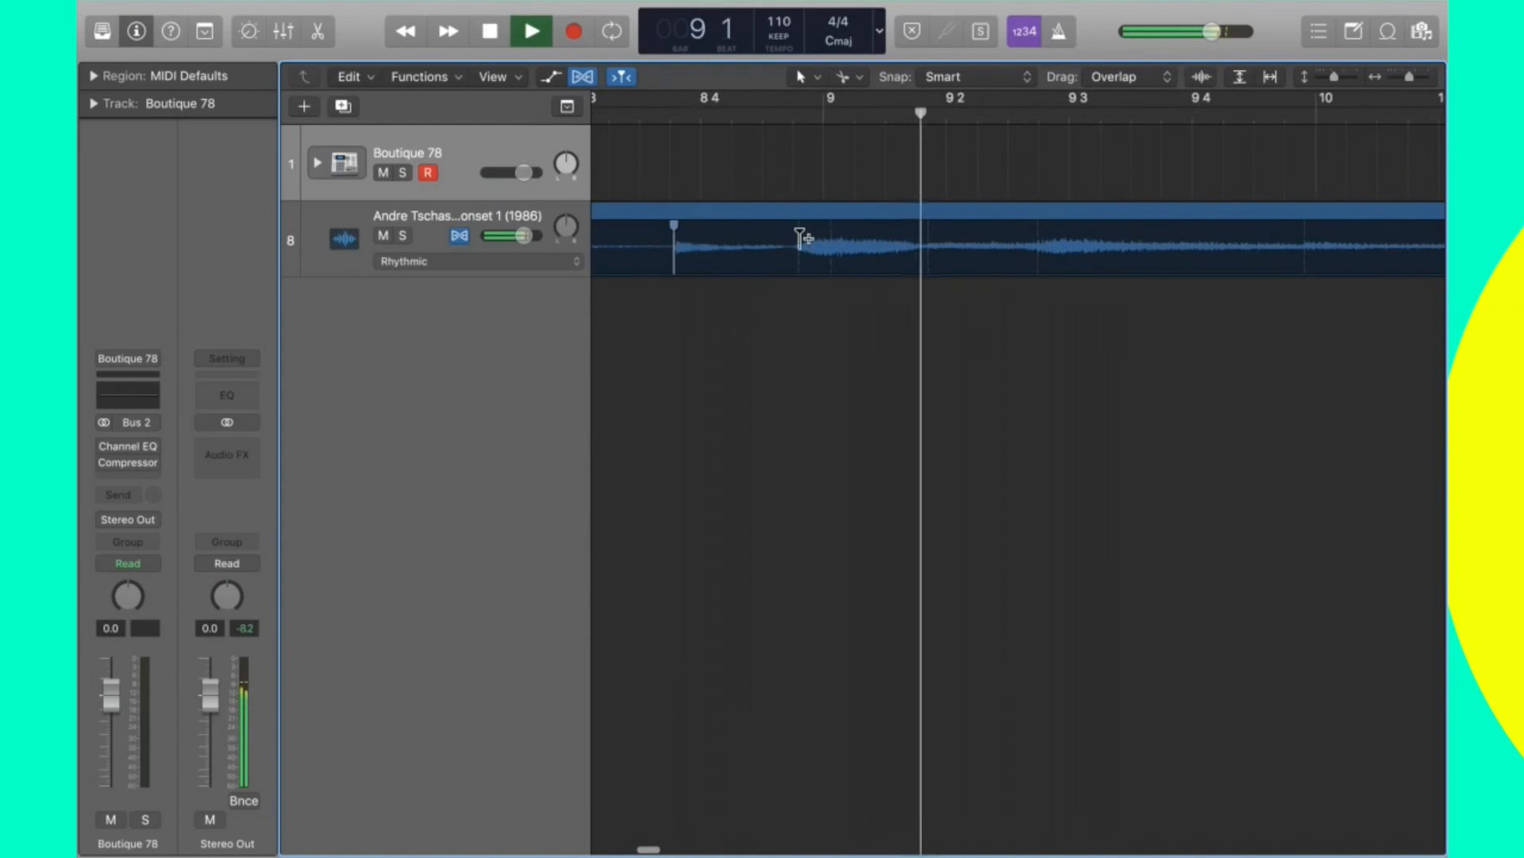
key("space")
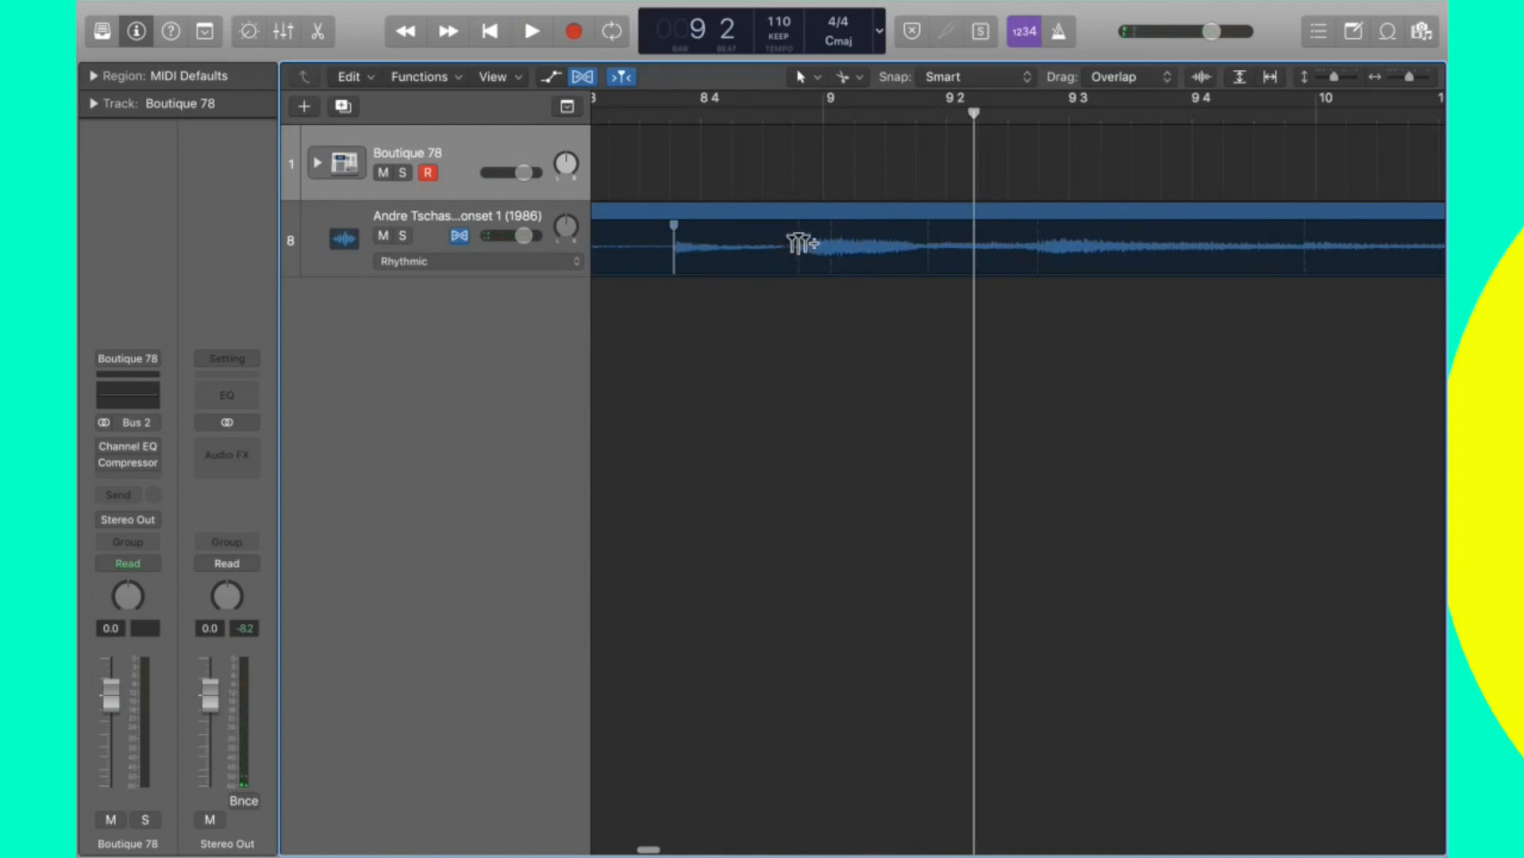
left_click_drag(801, 228, 823, 213)
Play the transition into bar 9 from bar 8 beat 3 and move the flex marker before beat 4 onto beat 4.
key("space")
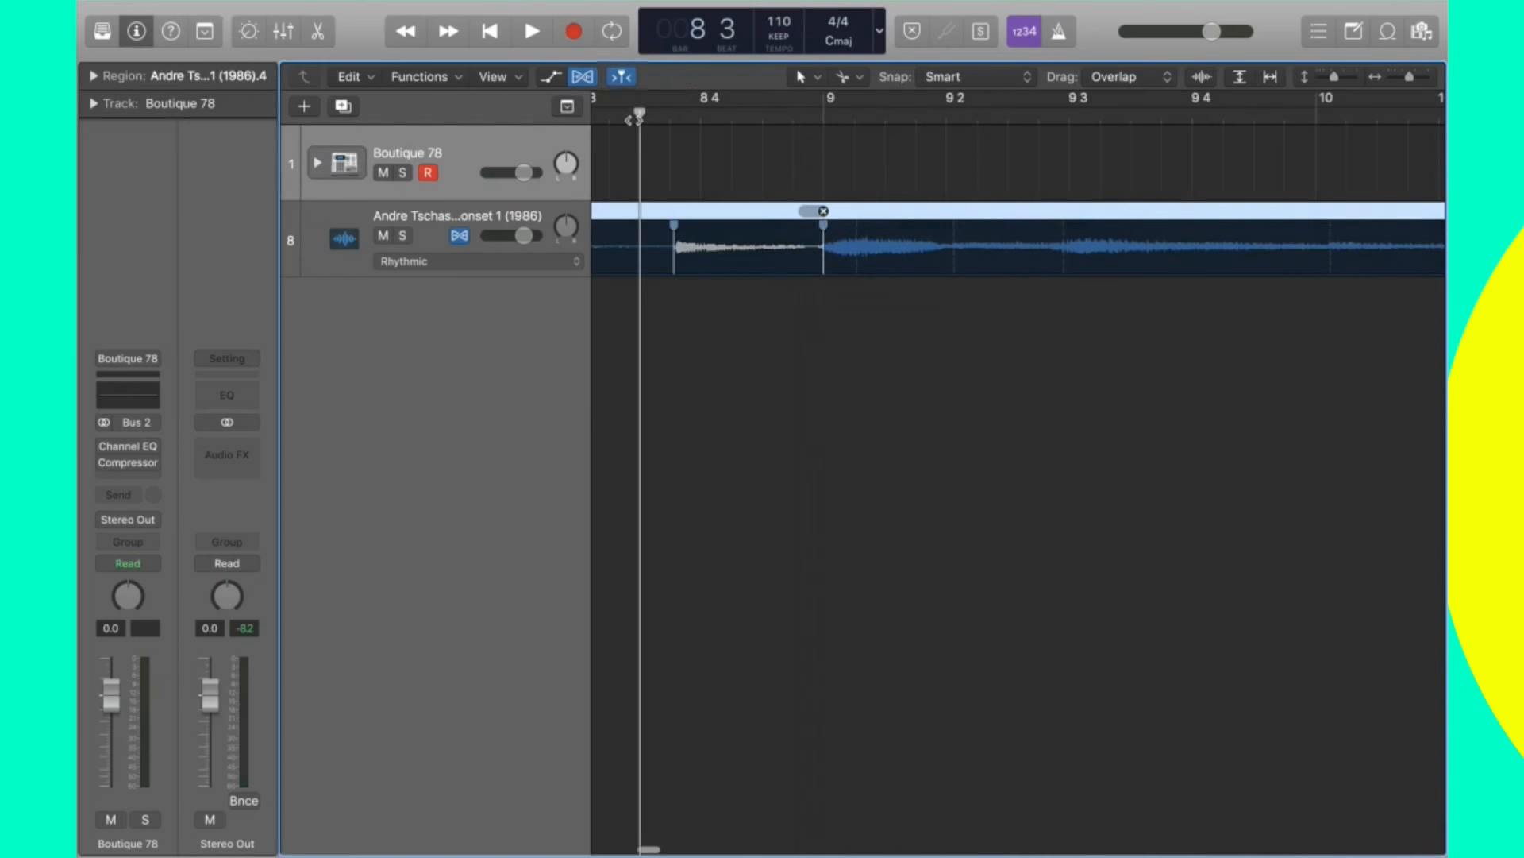
key("space")
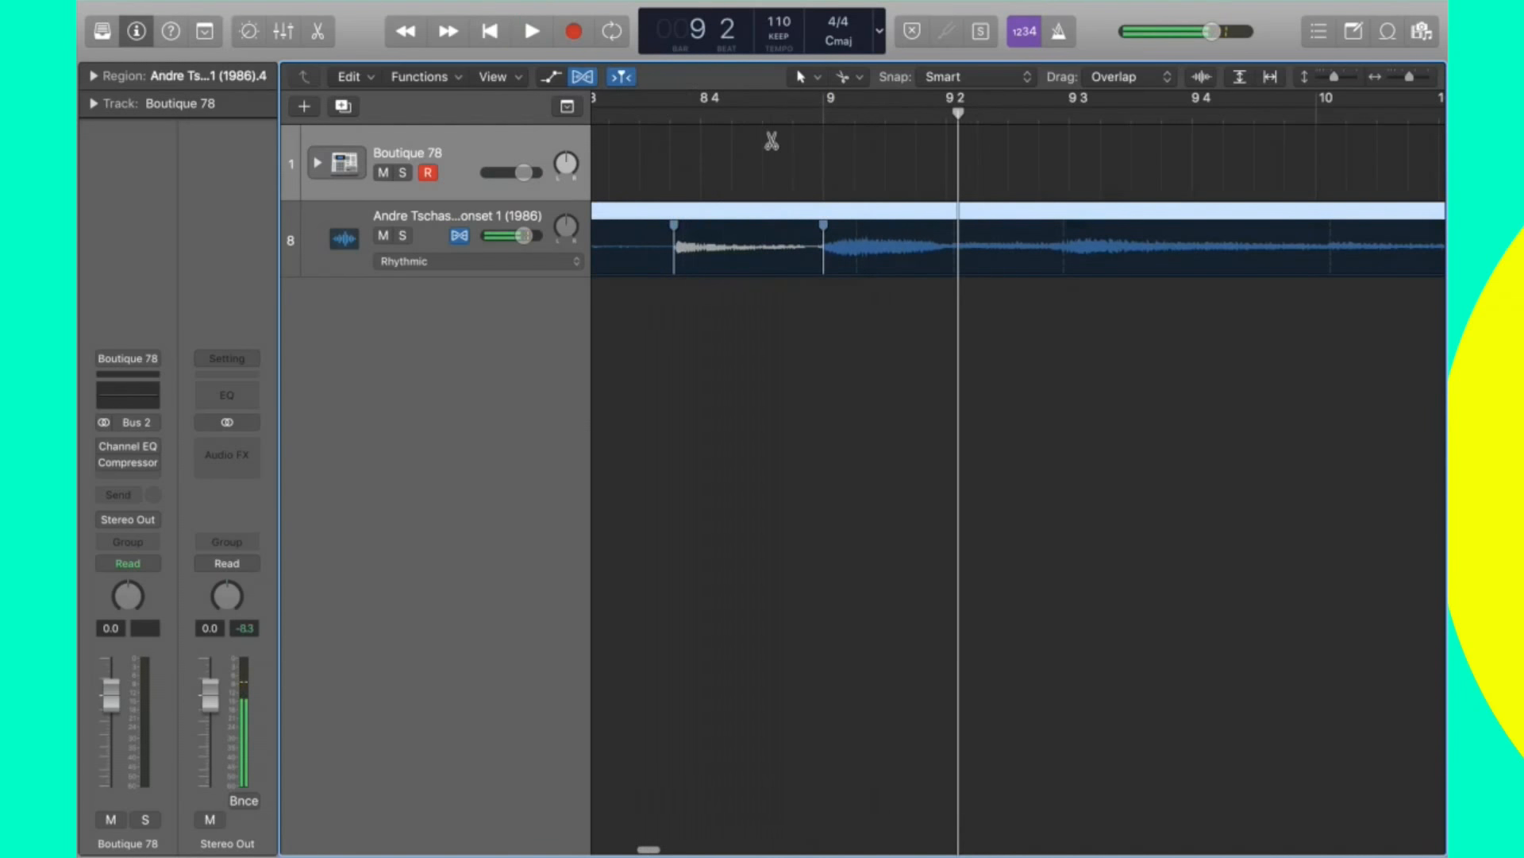
left_click(635, 119)
key("space")
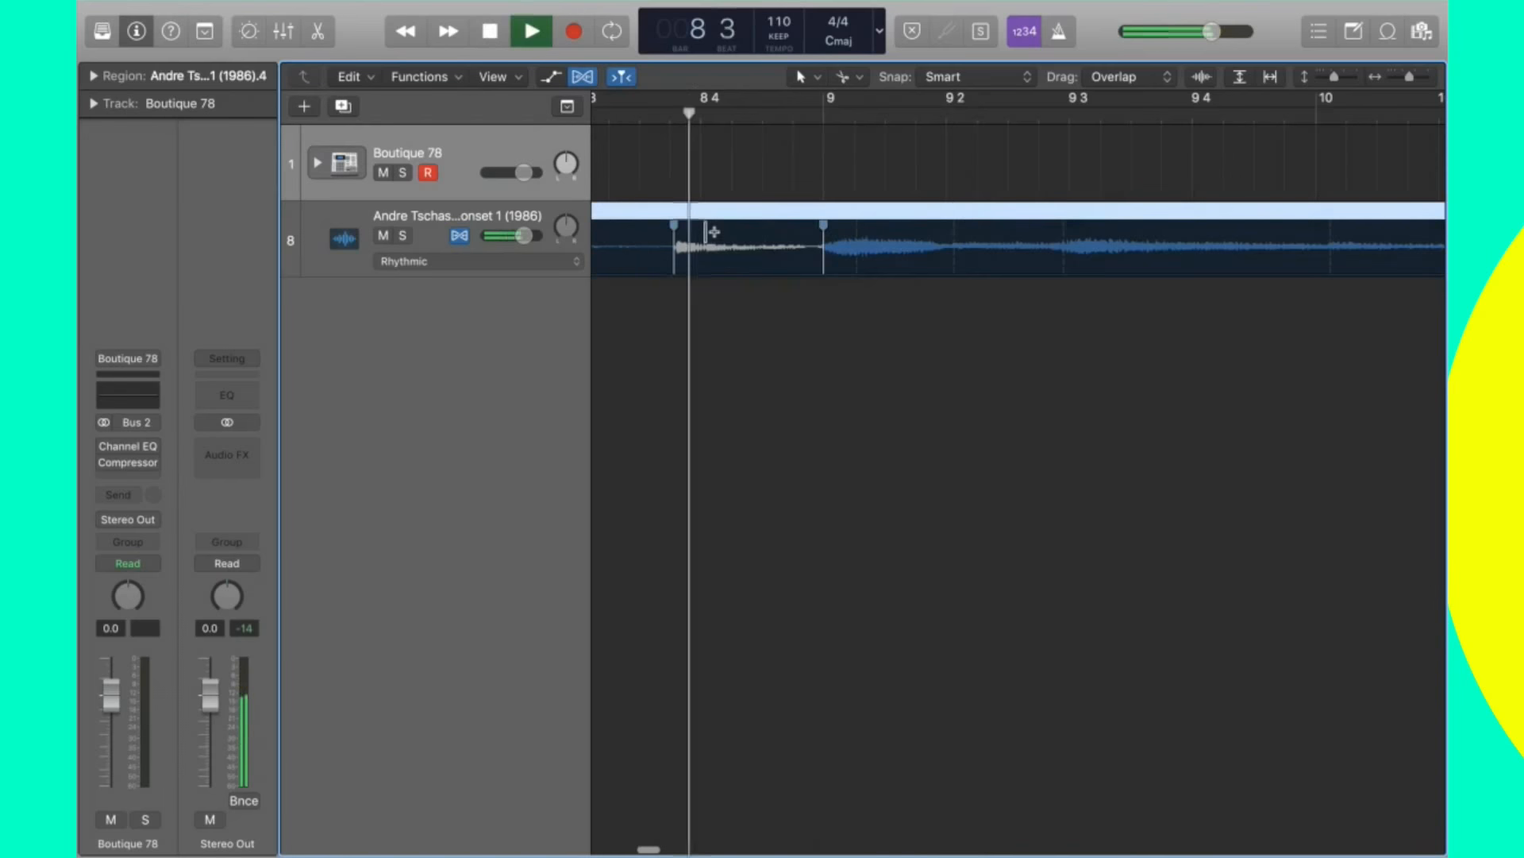
key("space")
key("super+Left")
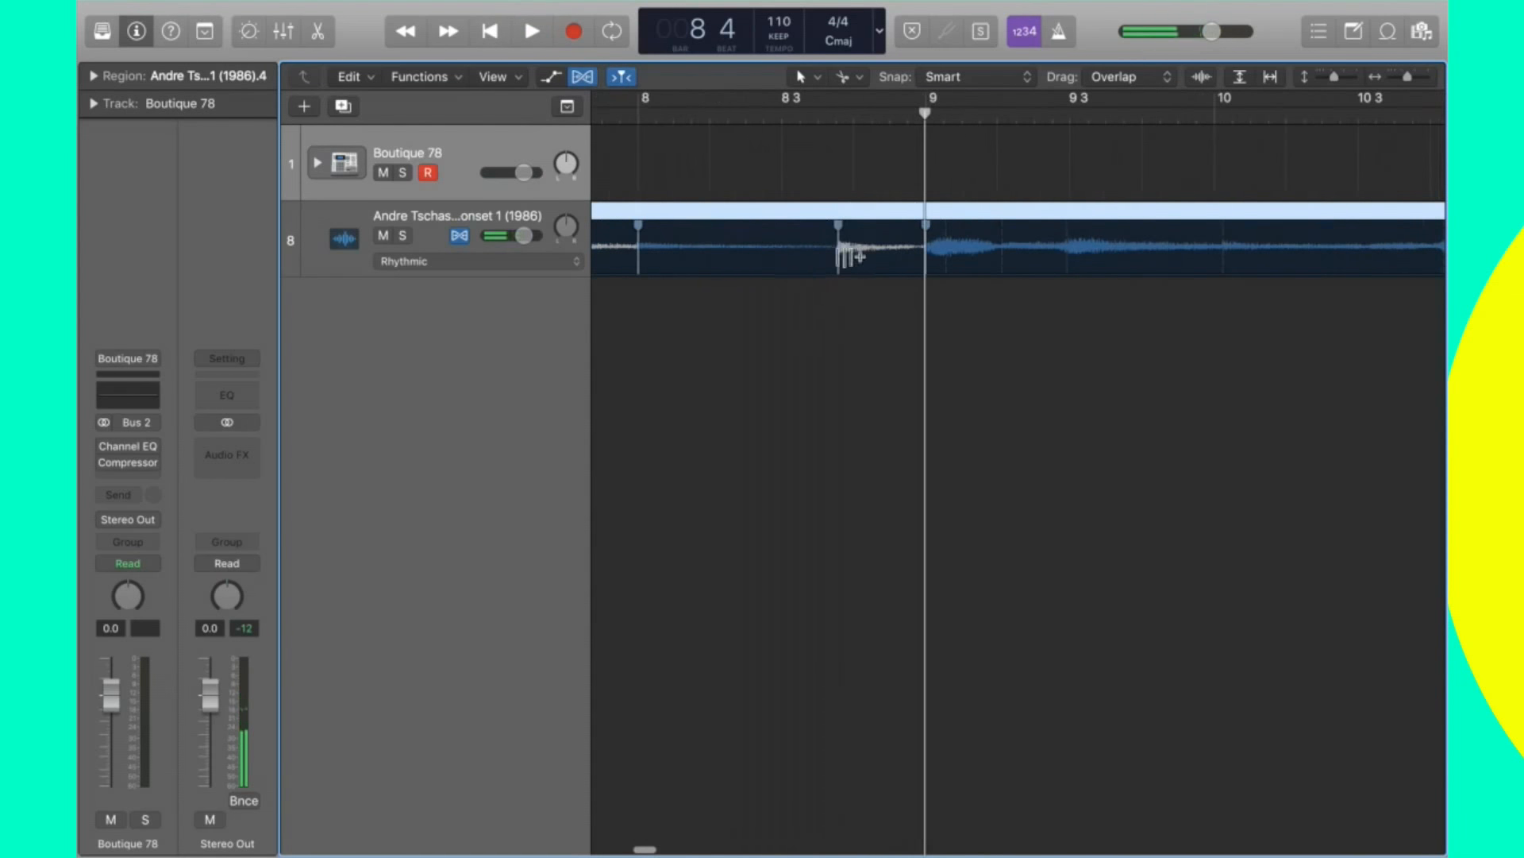
left_click_drag(835, 235, 854, 233)
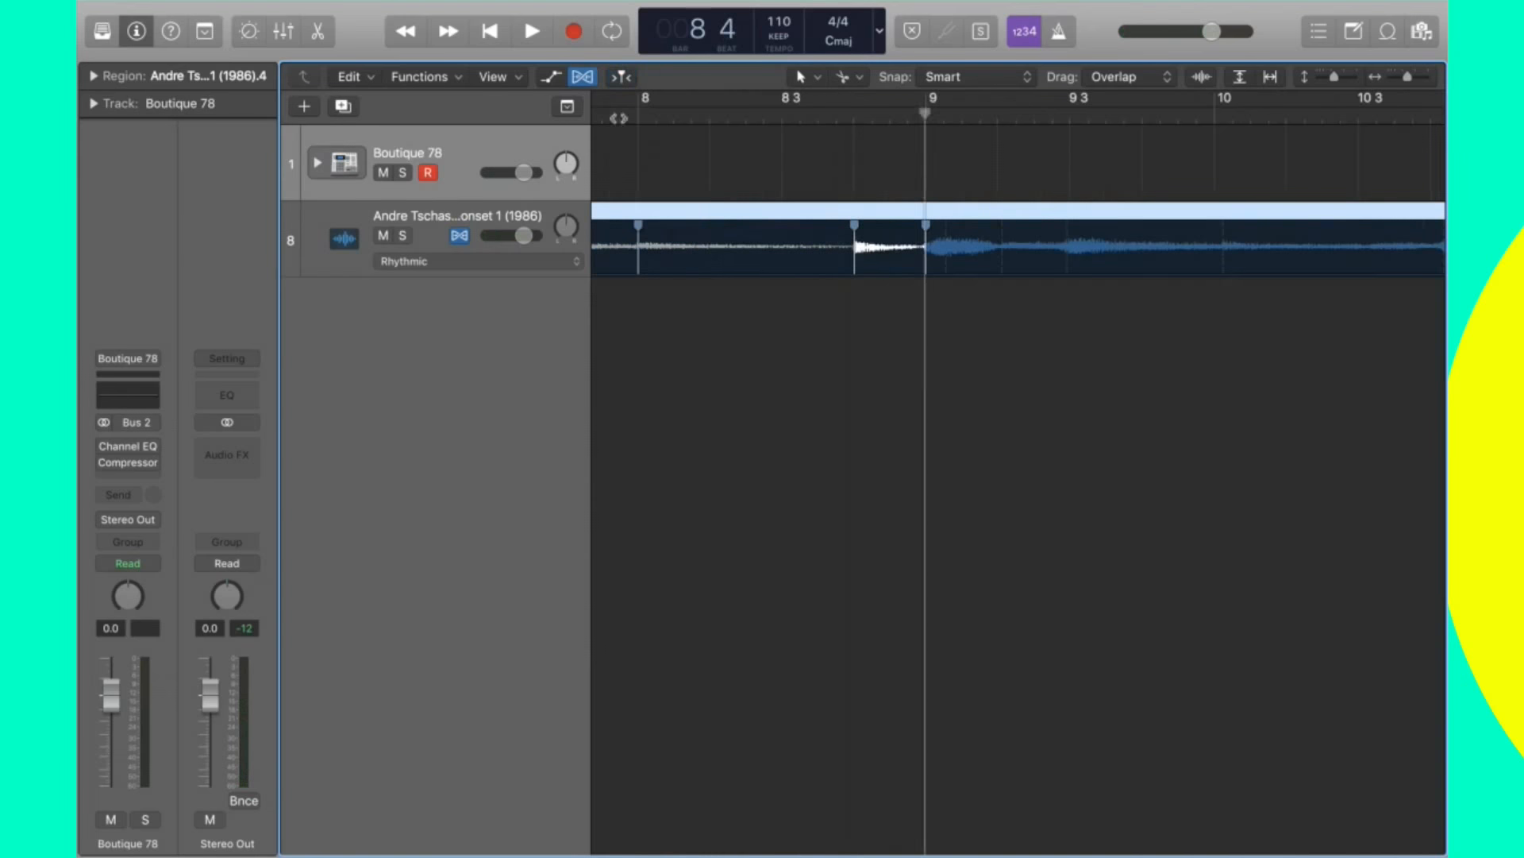
Play from just before bar 8 into bar 9 and flex the transient near the middle of bar 9 onto beat 3.
left_click(619, 118)
key("space")
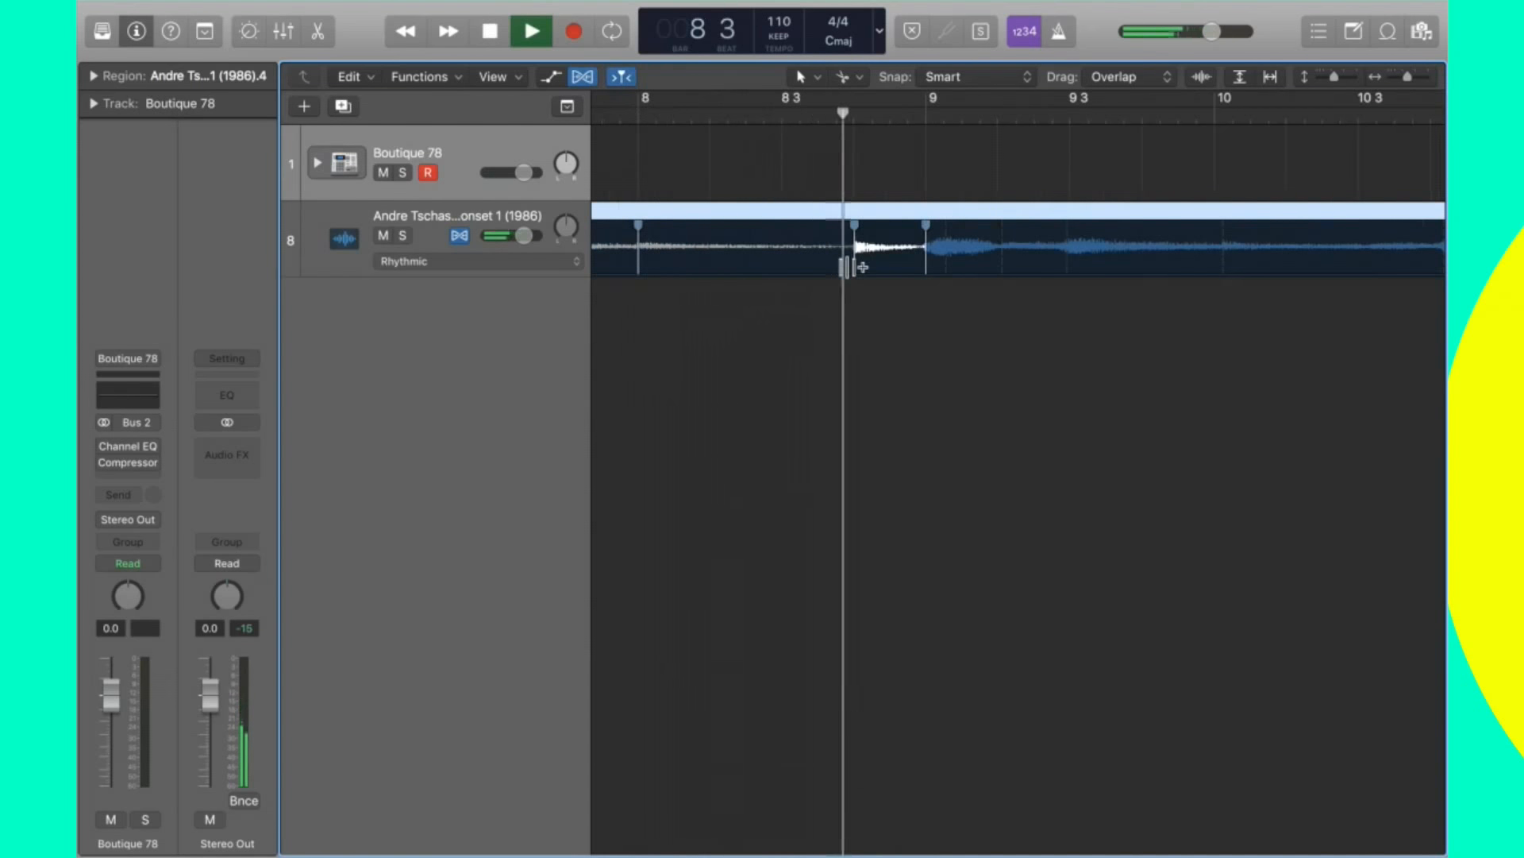
key("super+Left")
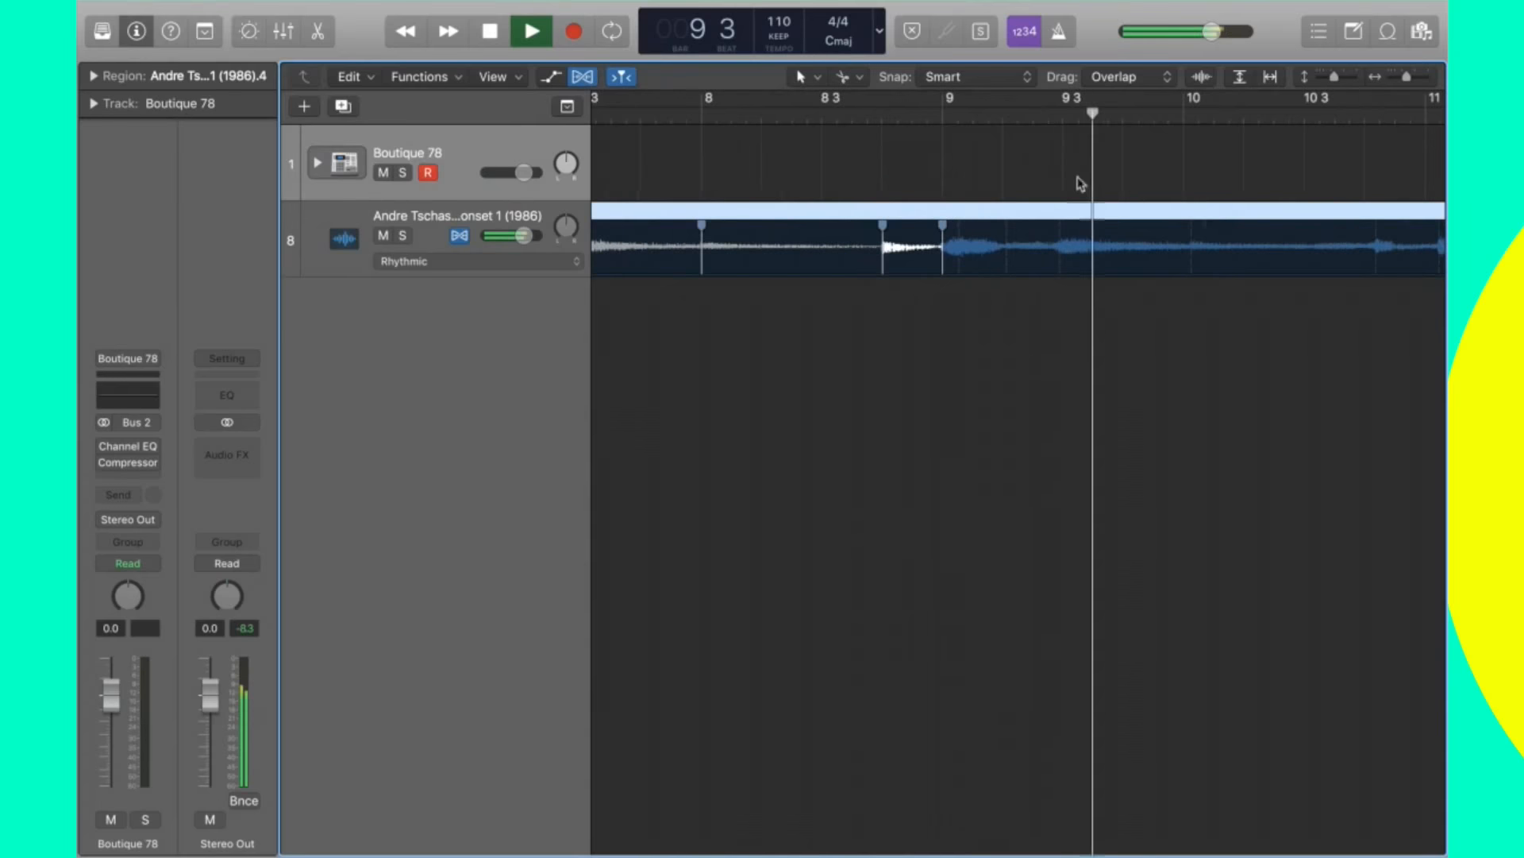
key("space")
left_click_drag(1058, 232, 1064, 233)
Play on from bar 9 into bar 10, add a flex marker on the bar 10 downbeat, and resume playback.
left_click(1119, 120)
key("space")
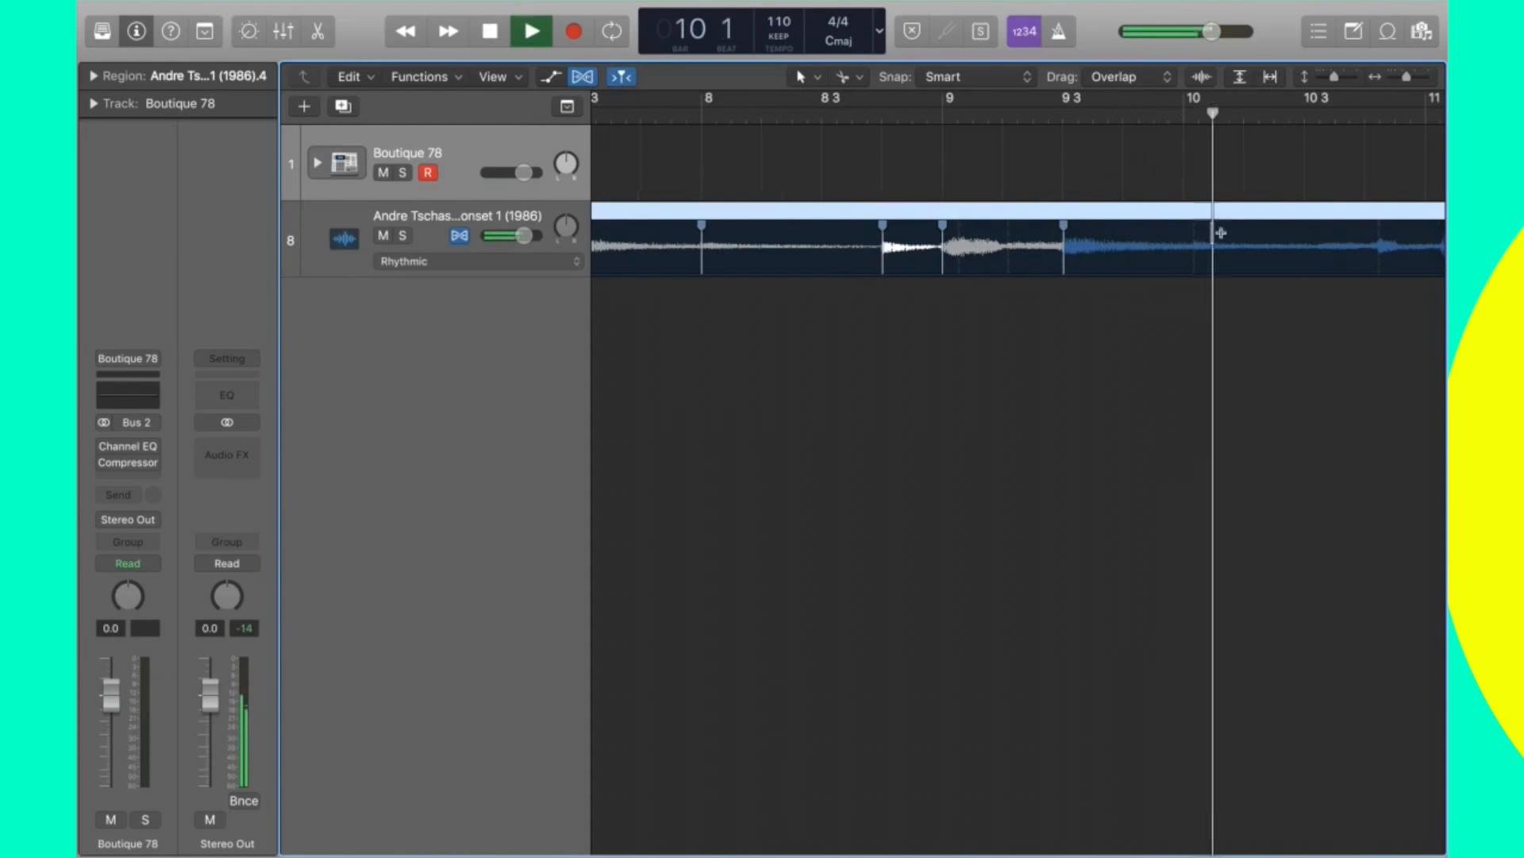
key("space")
left_click(1181, 234)
key("space")
scroll(1276, 315, "right", 3)
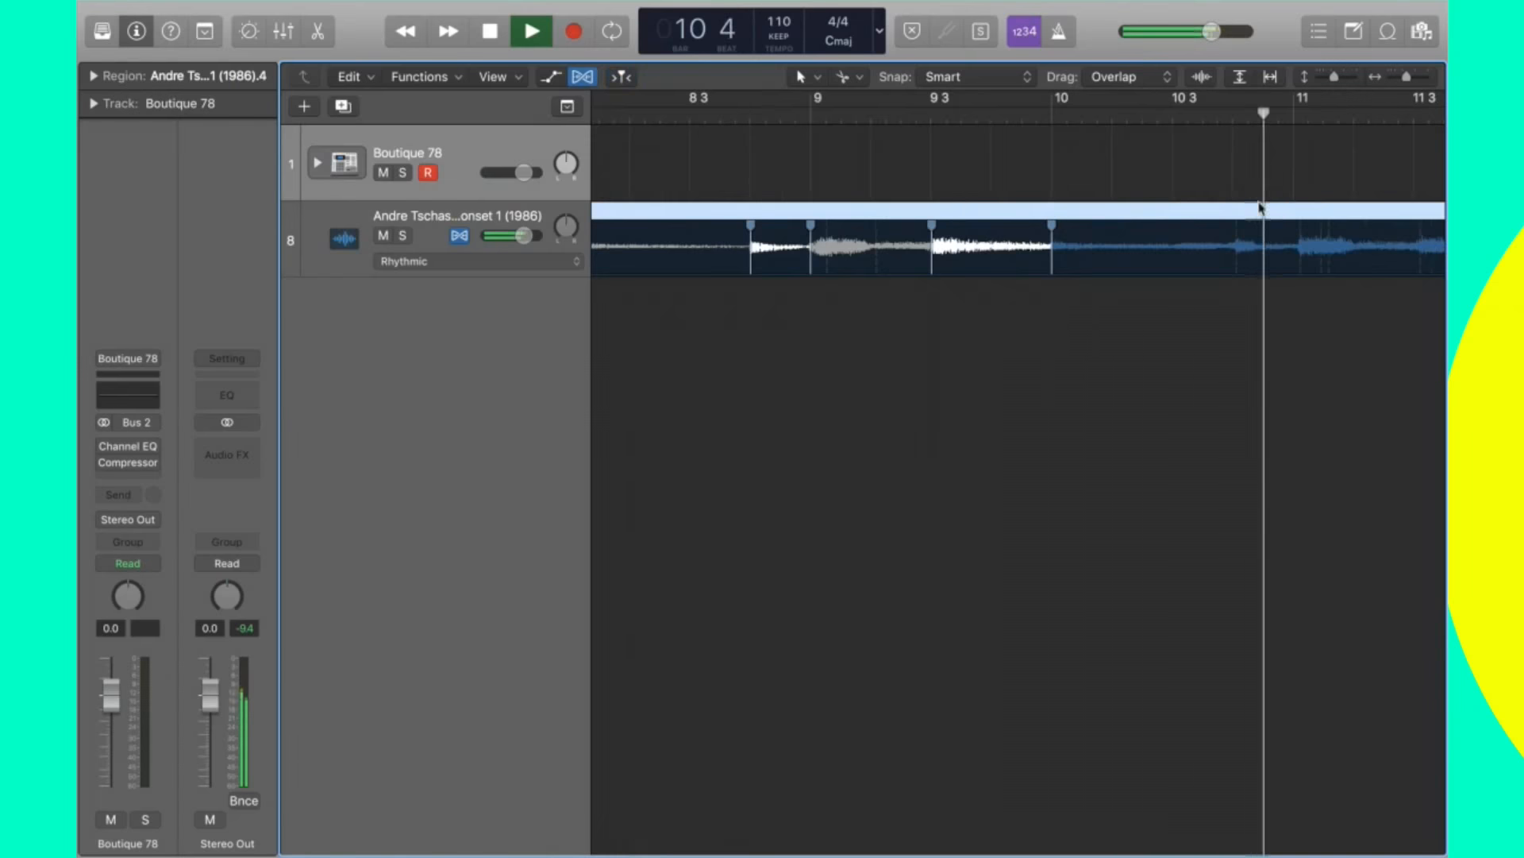
Flex the sample's transients near bar 10 beat 4 and bar 11 onto the grid, and play on toward bar 13.
key("space")
left_click(1238, 234)
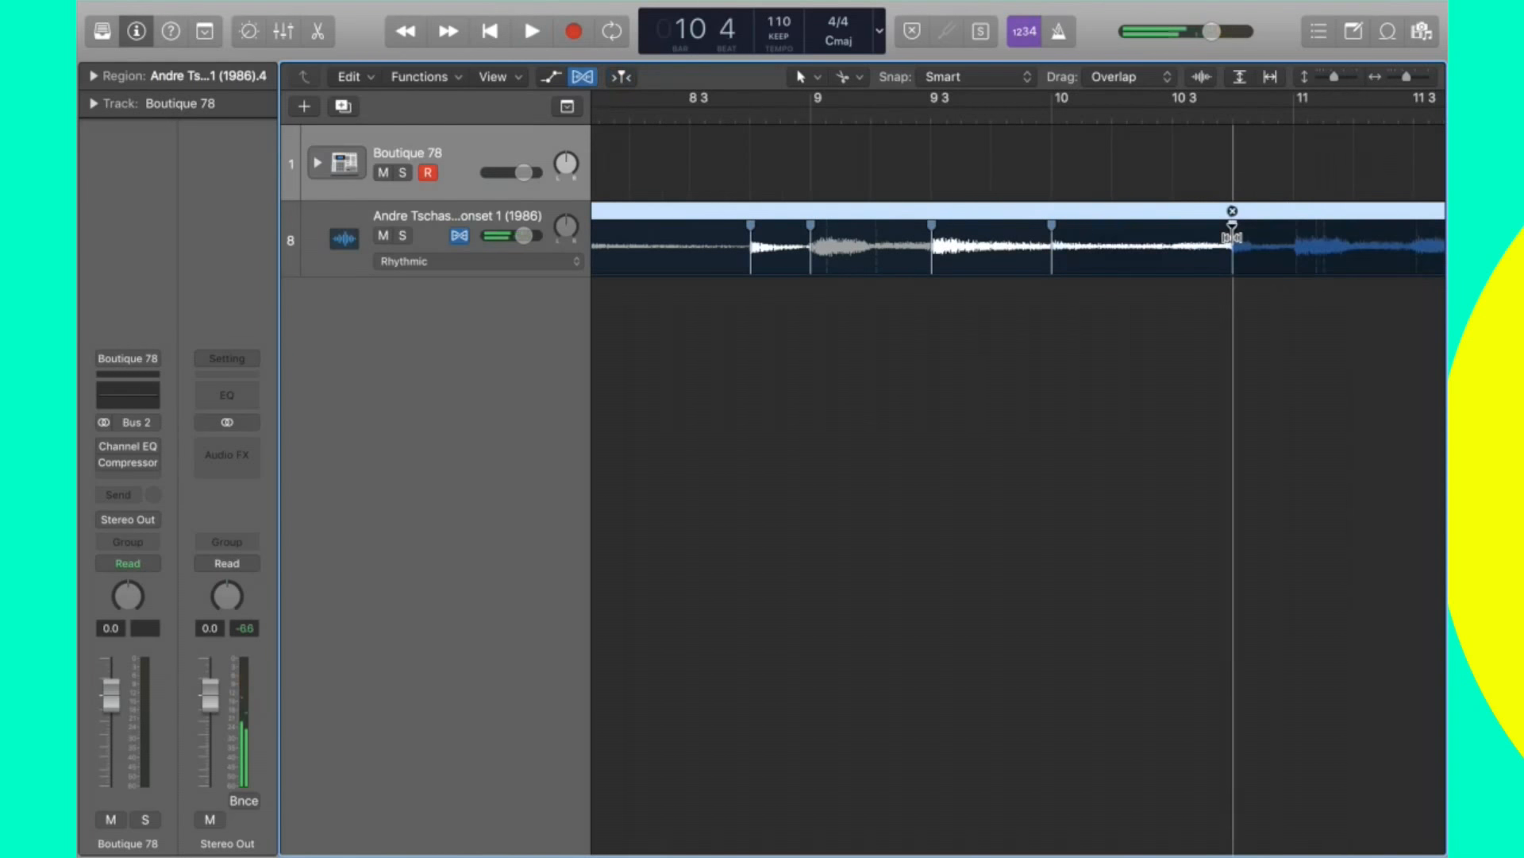
left_click(1296, 235)
key("space")
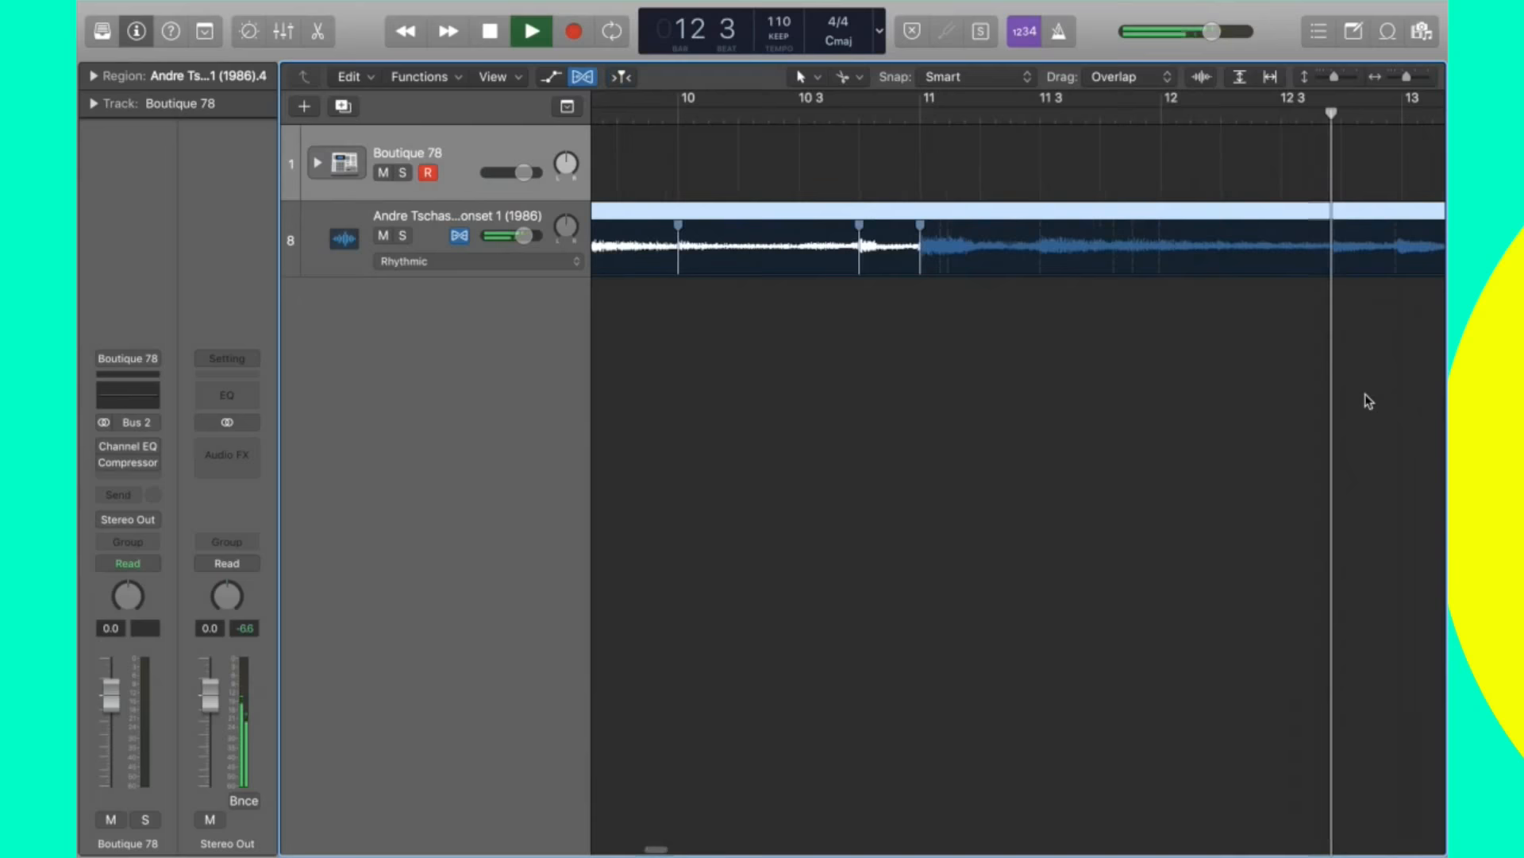
Flex the transient just before bar 13 onto its downbeat and play the result from bar 10 beat 4.
key("space")
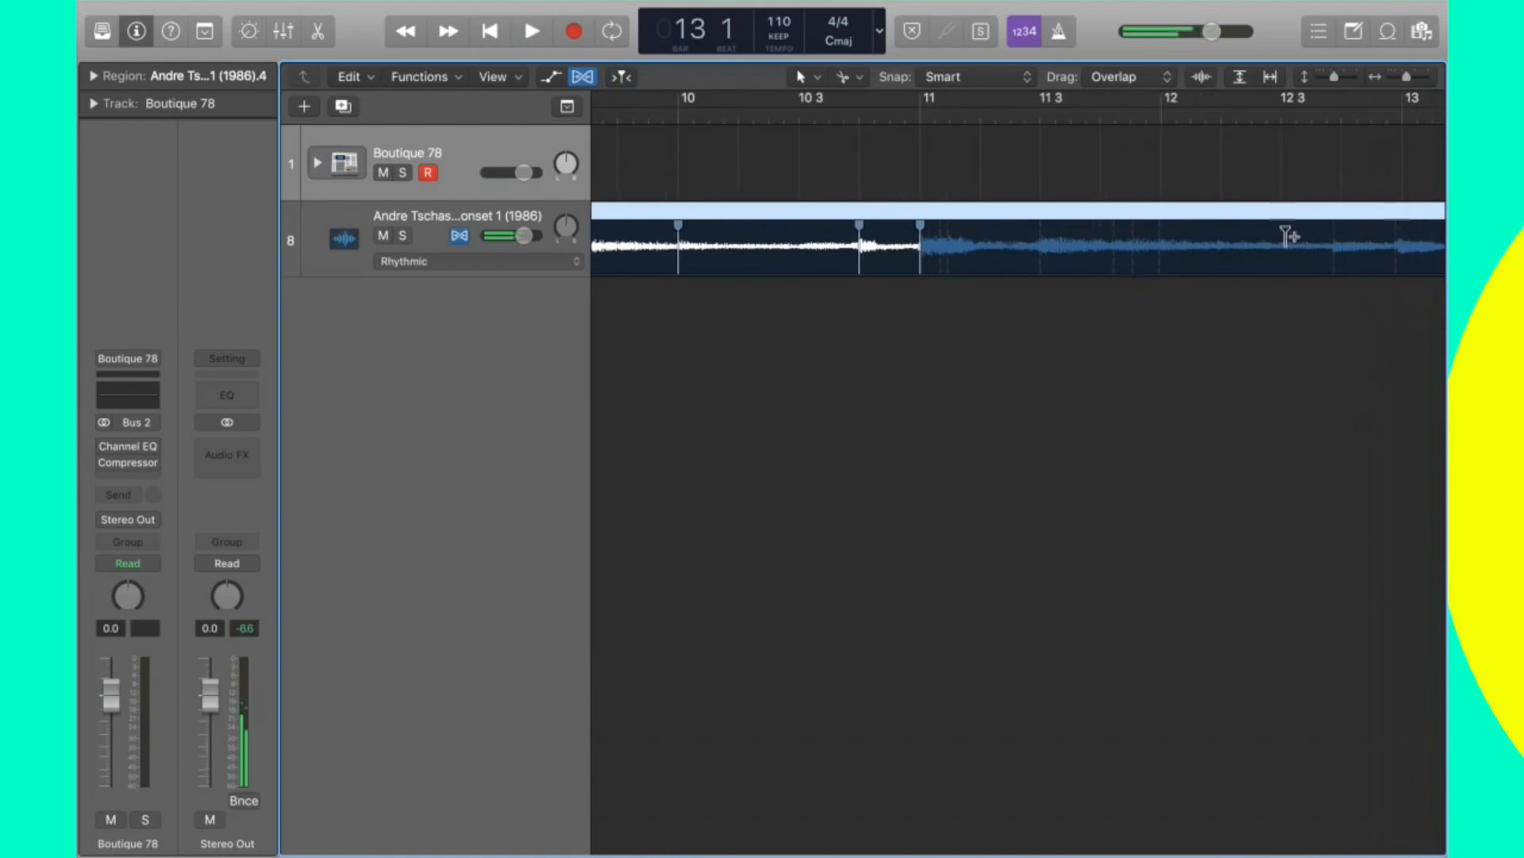
left_click(1391, 234)
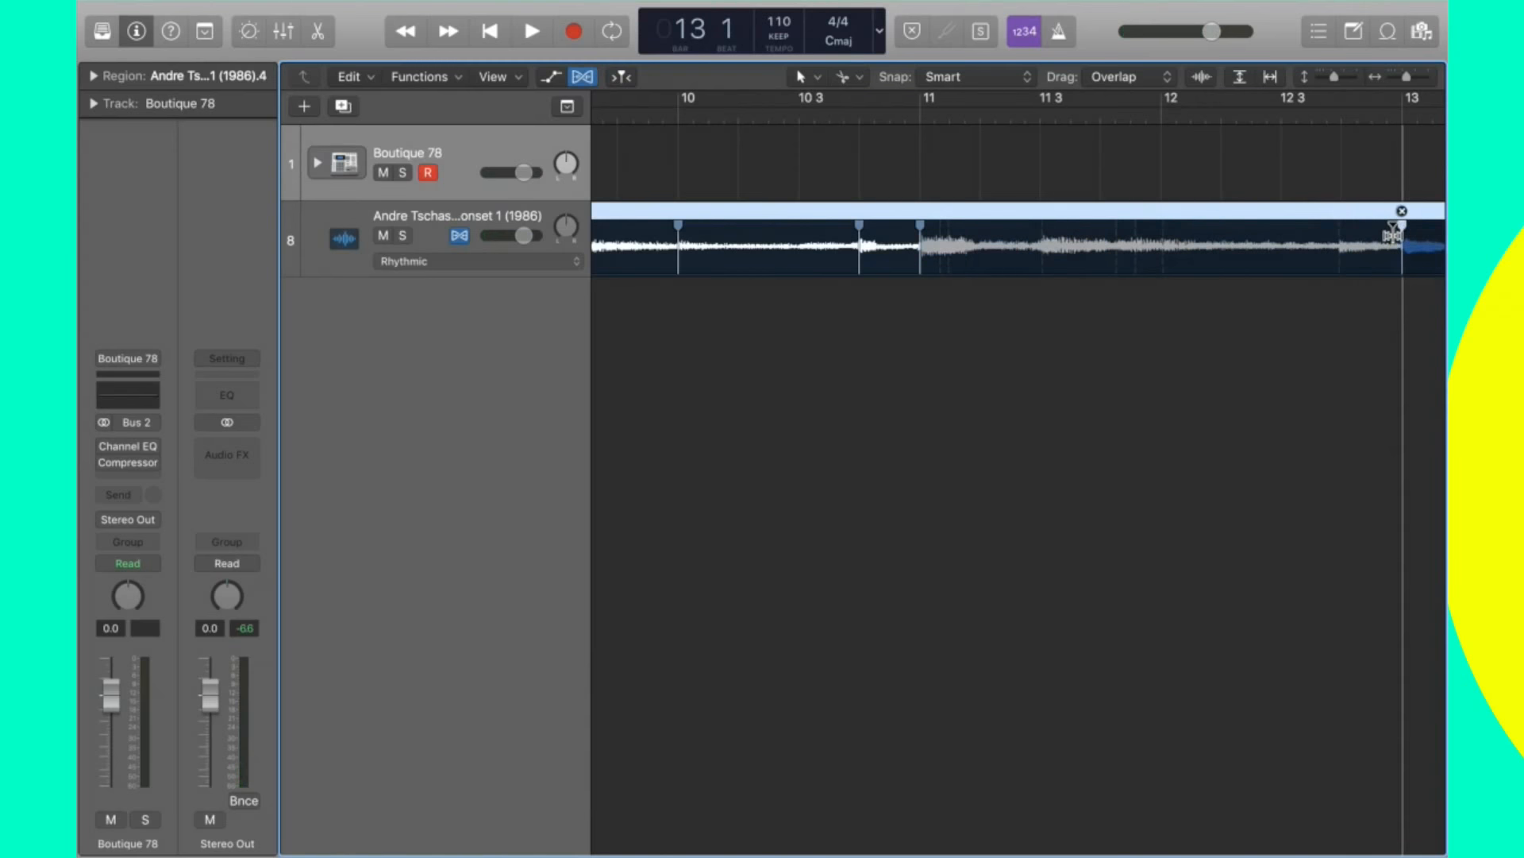
left_click(891, 118)
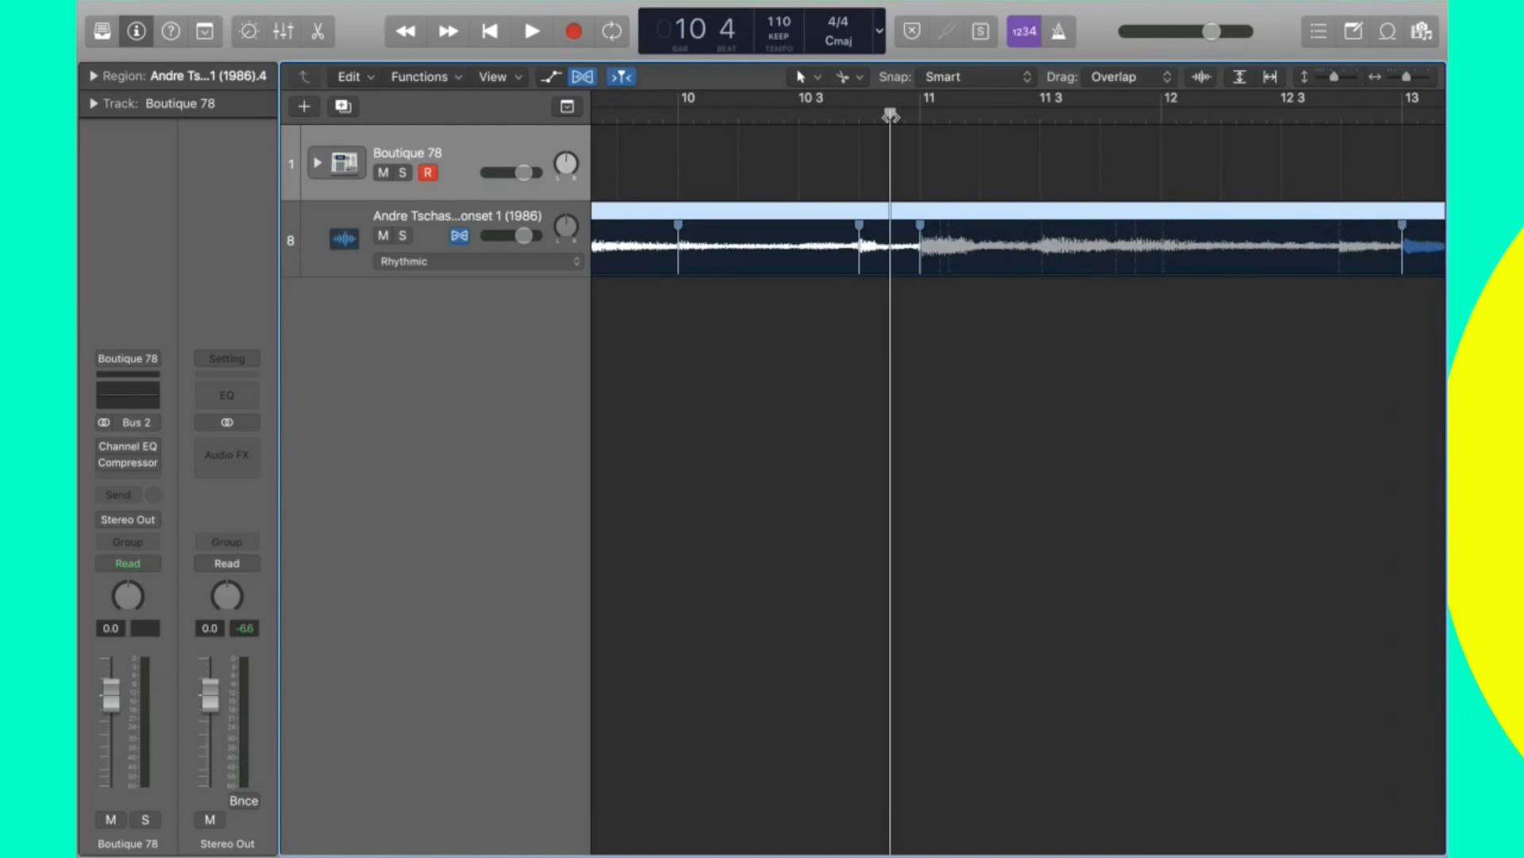
key("space")
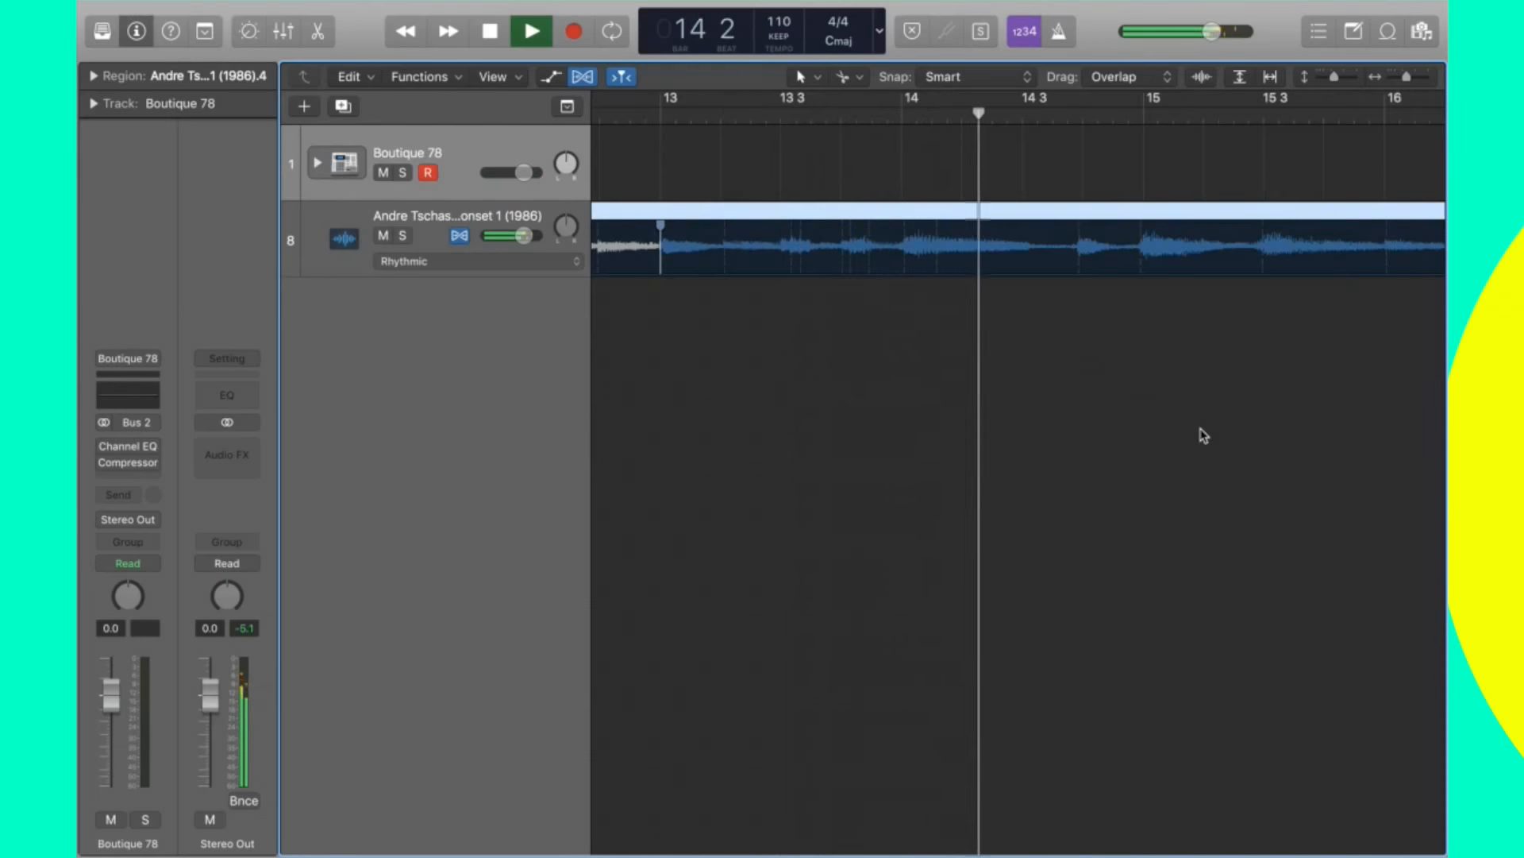
Stop in bar 15, add a flex marker just before its downbeat, and move the marker onto the downbeat.
key("space")
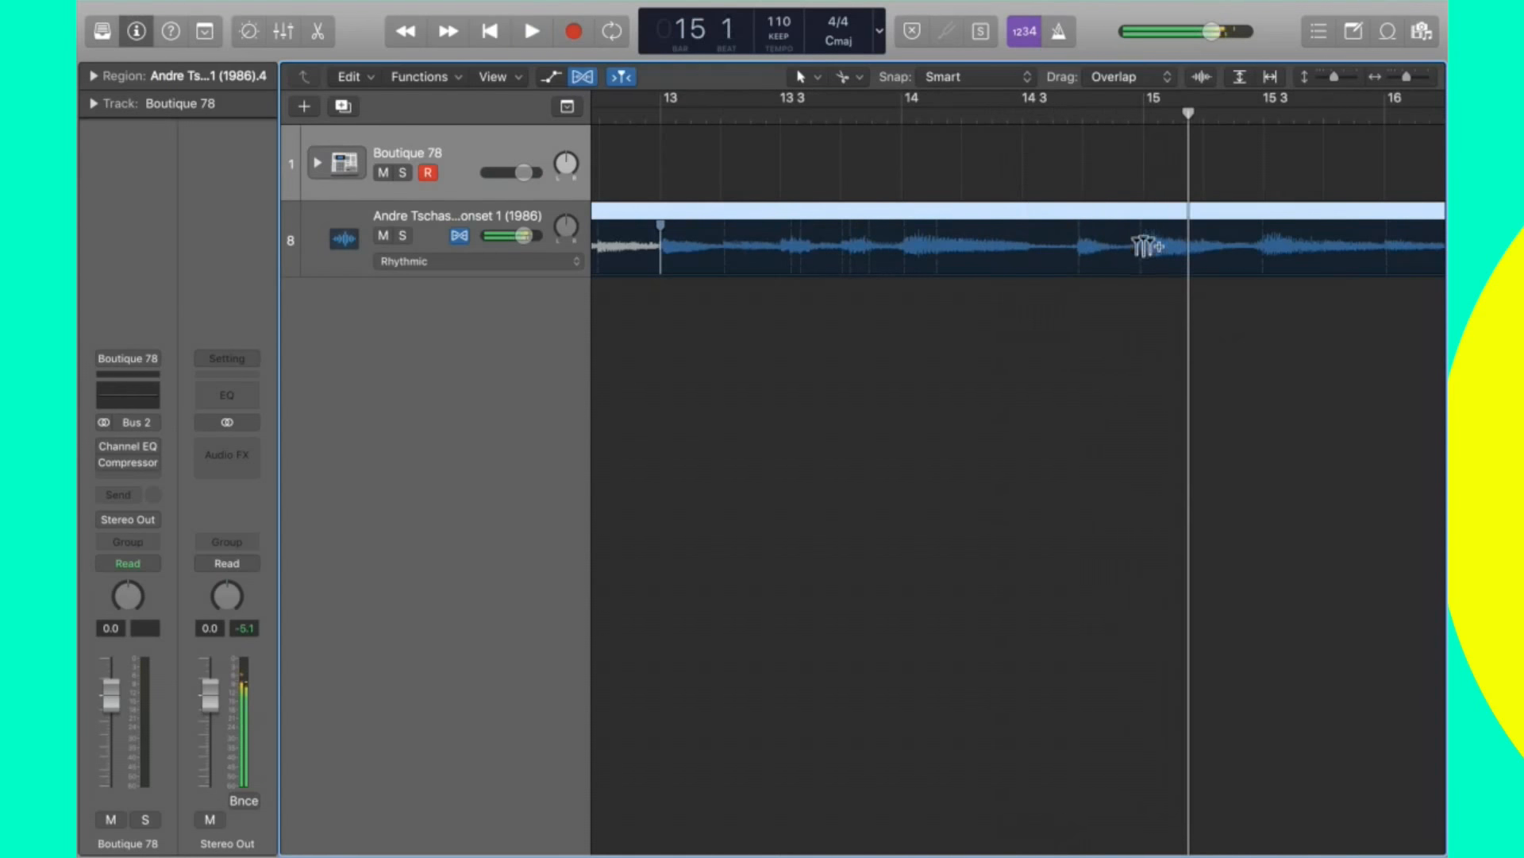
left_click(1133, 232)
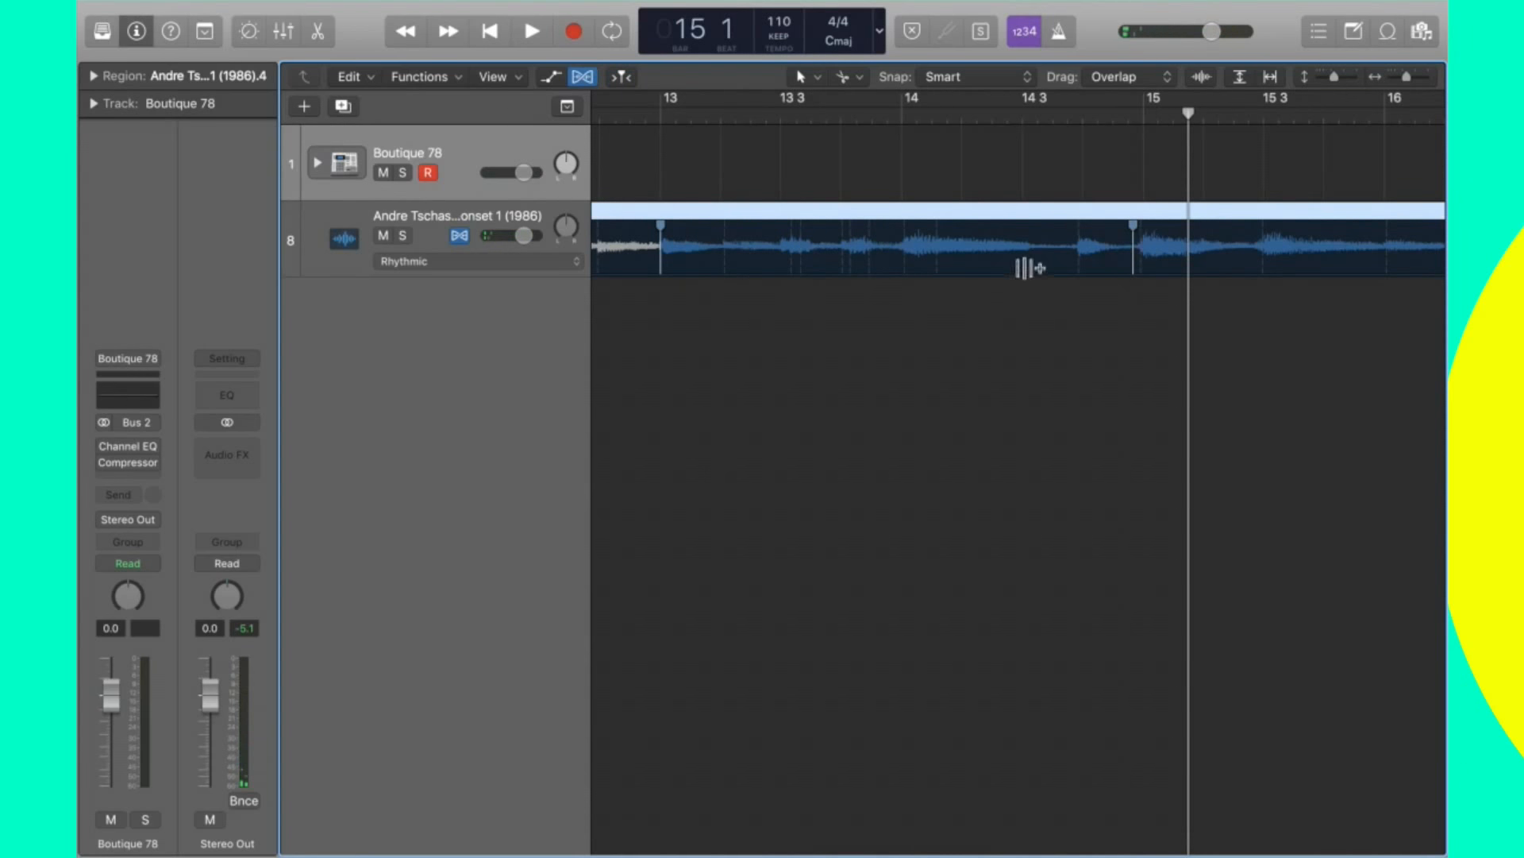
left_click(1161, 377)
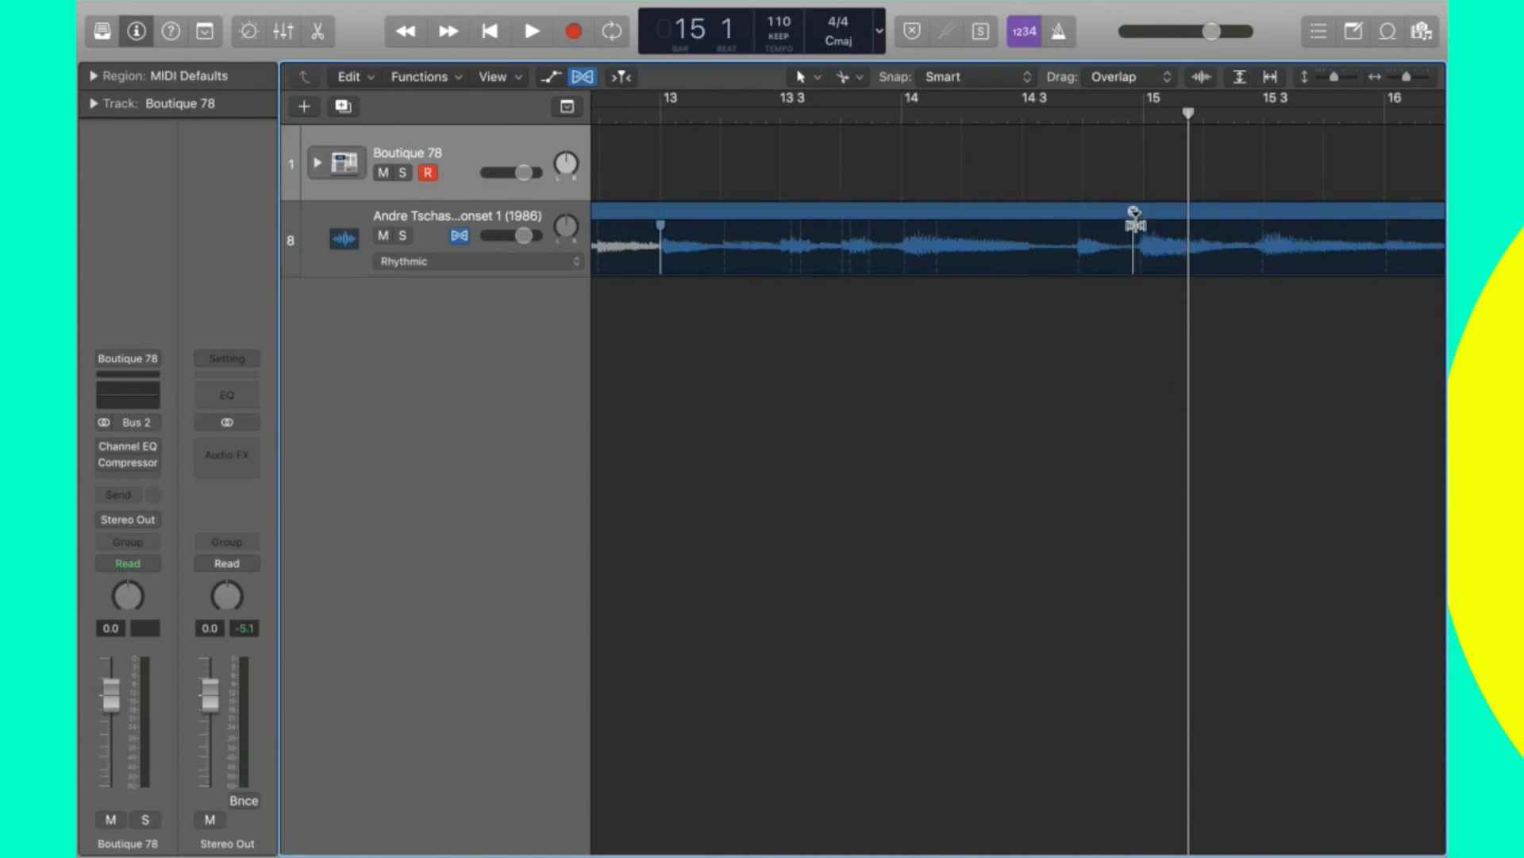
left_click_drag(1134, 213, 1144, 226)
left_click(1114, 131)
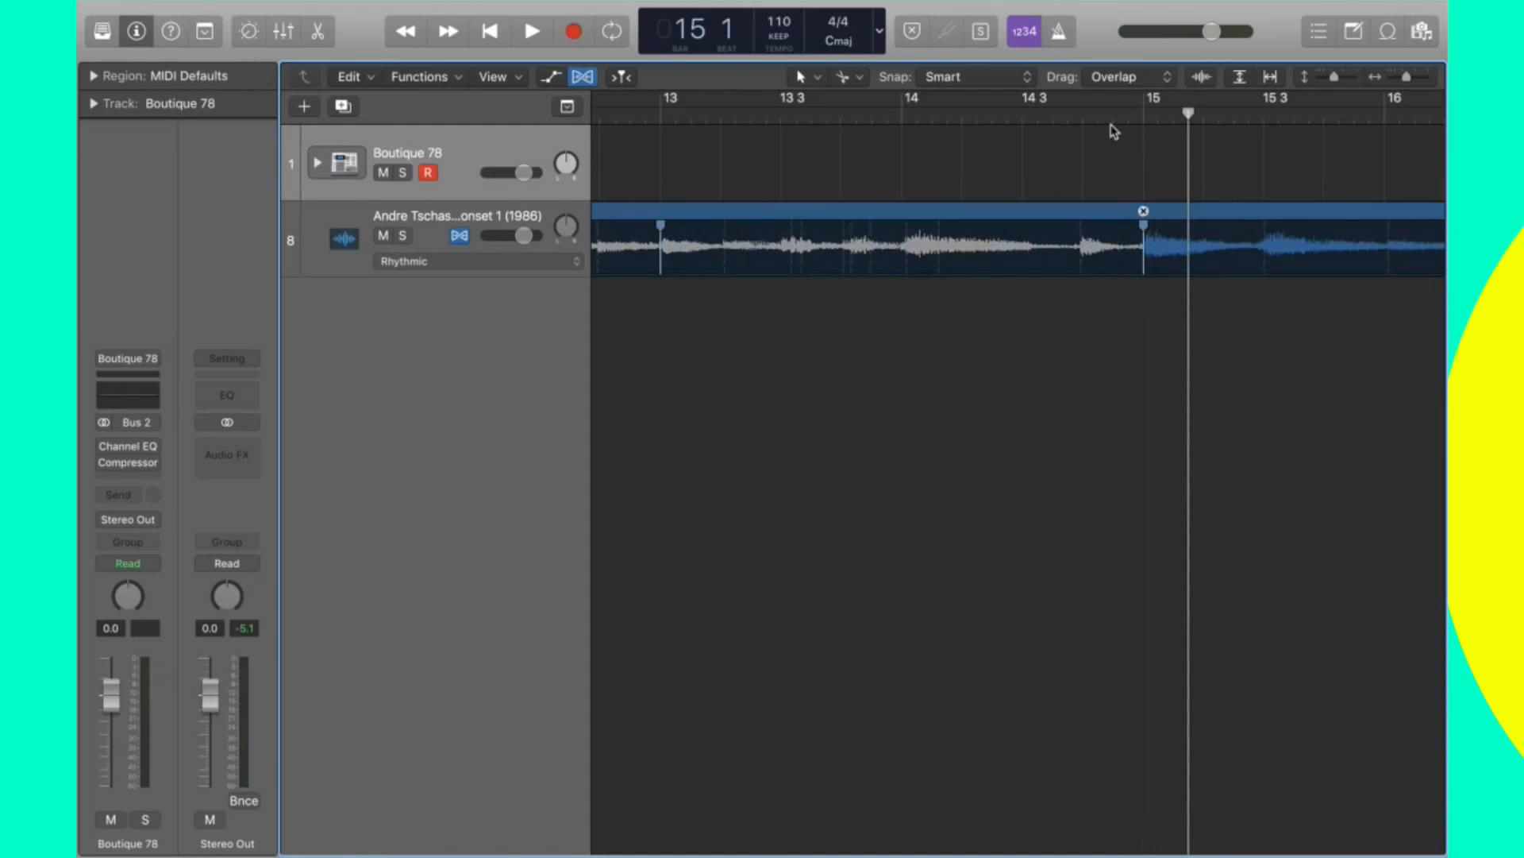
Play the sample from just before bar 13 into bar 17 to check the timing.
left_click(624, 120)
key("space")
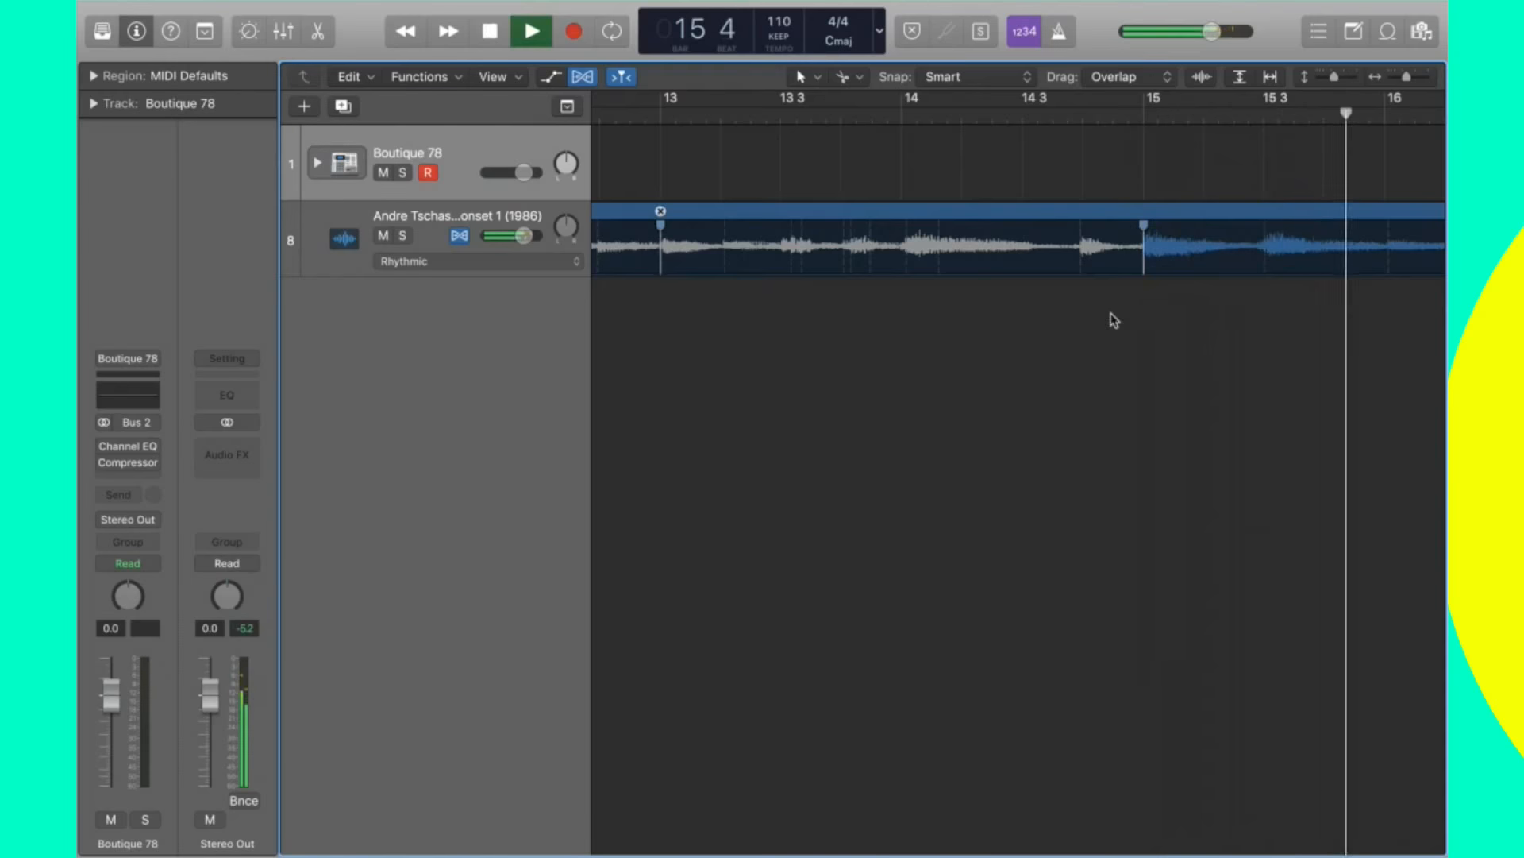
scroll(1112, 317, "right", 5)
scroll(1111, 313, "left", 2)
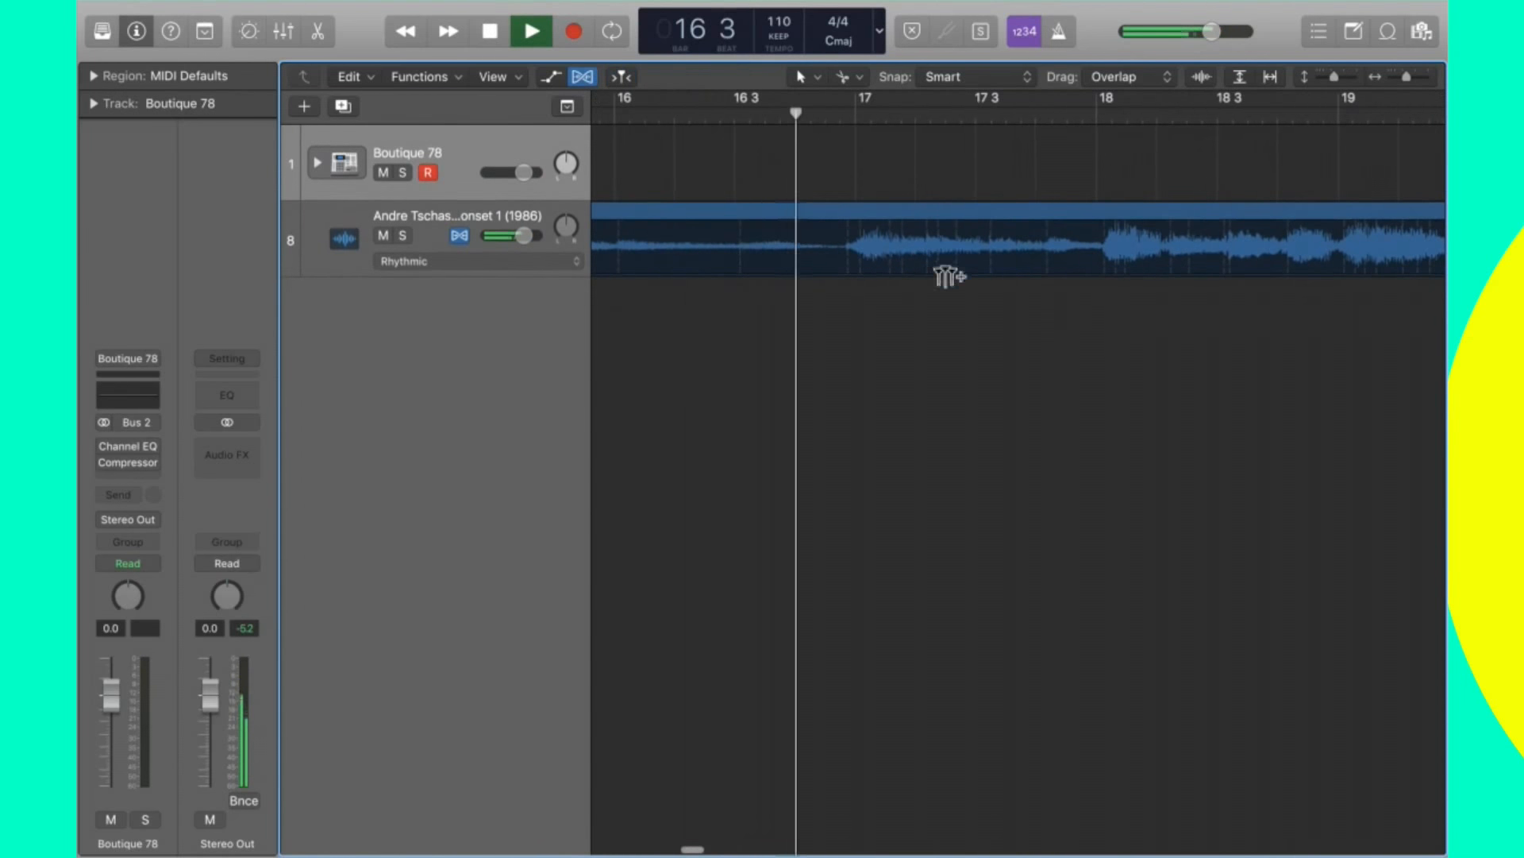
key("space")
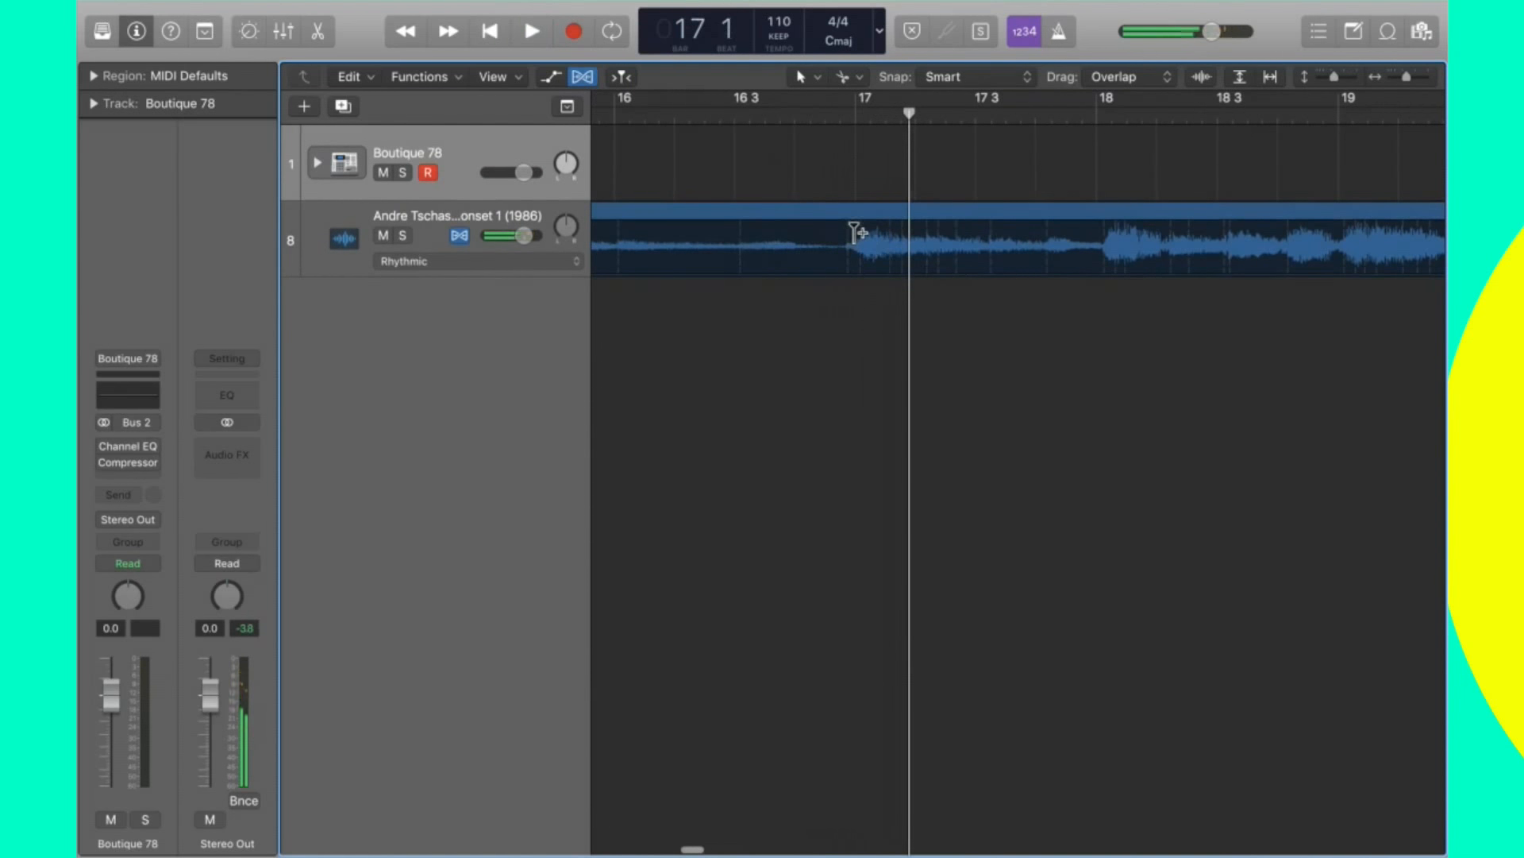
left_click(849, 236)
left_click_drag(848, 236, 841, 234)
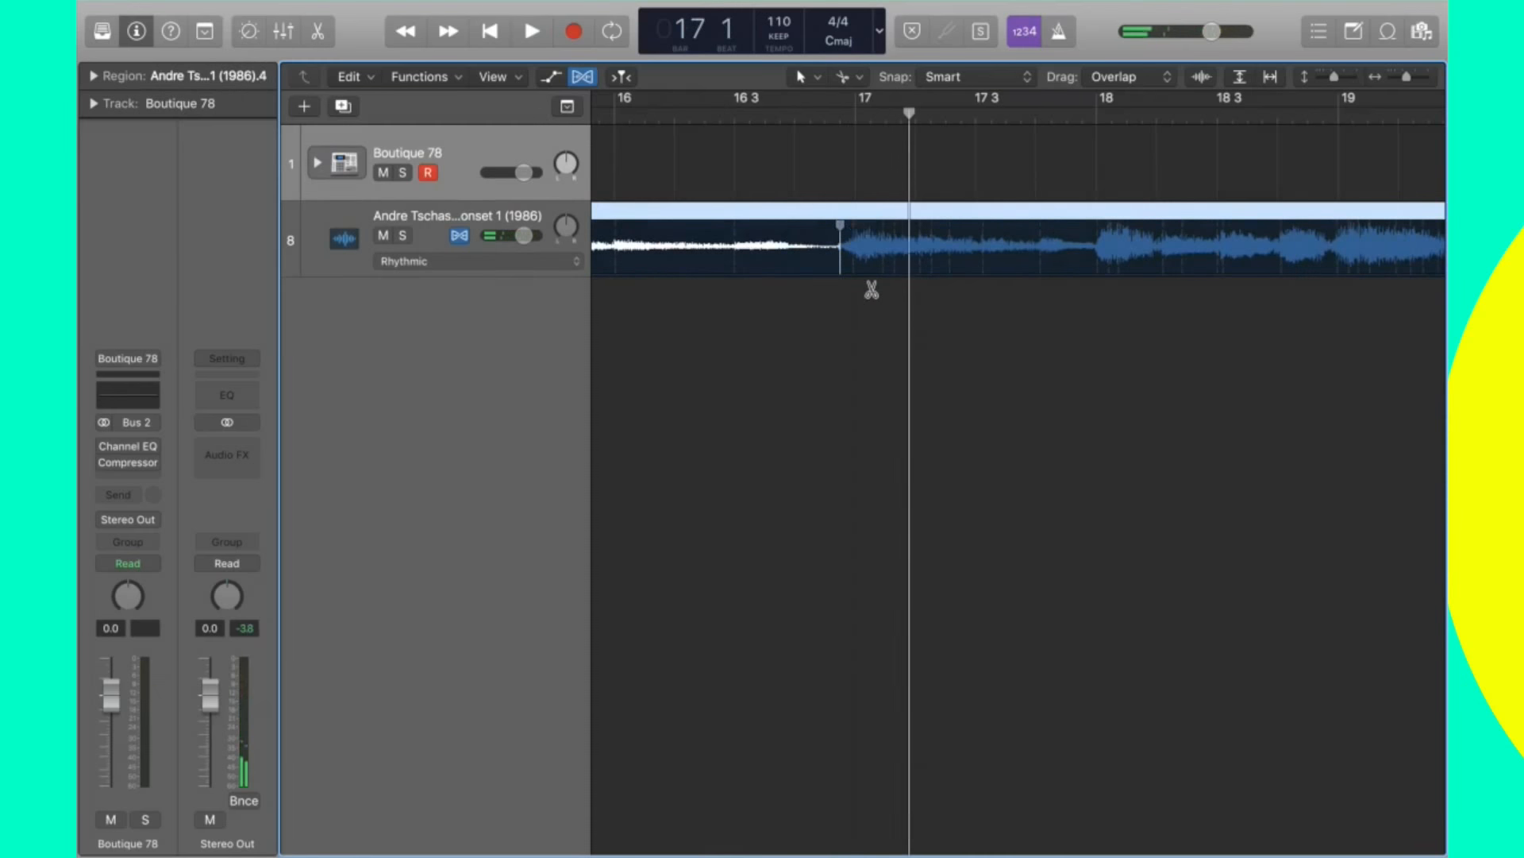
key("super+z")
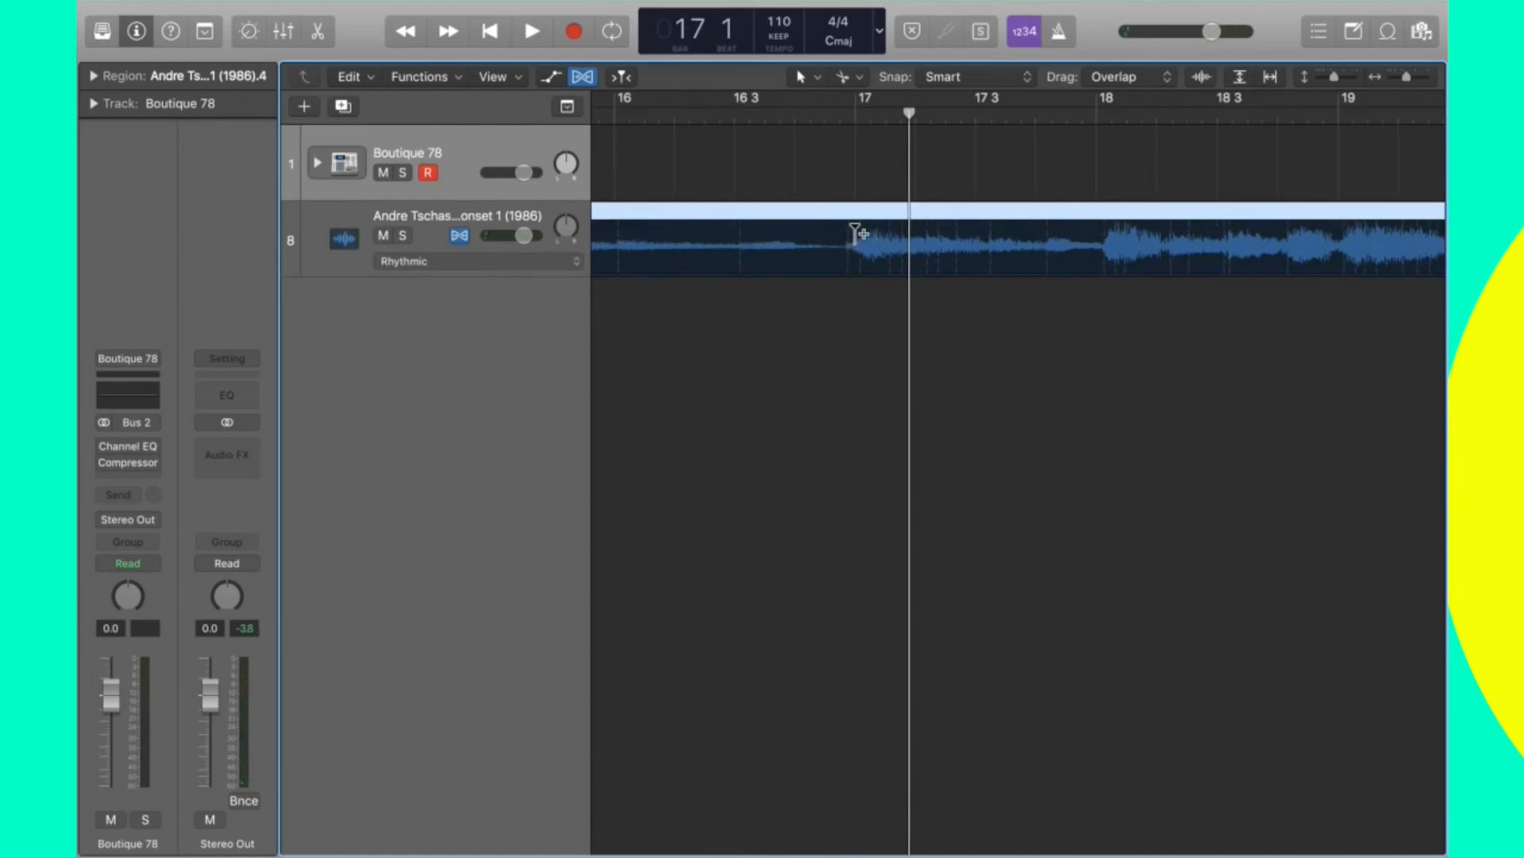
Flex the transient near bar 17, split the sample region on that downbeat, and play from bar 16 beat 4.
left_click(860, 232)
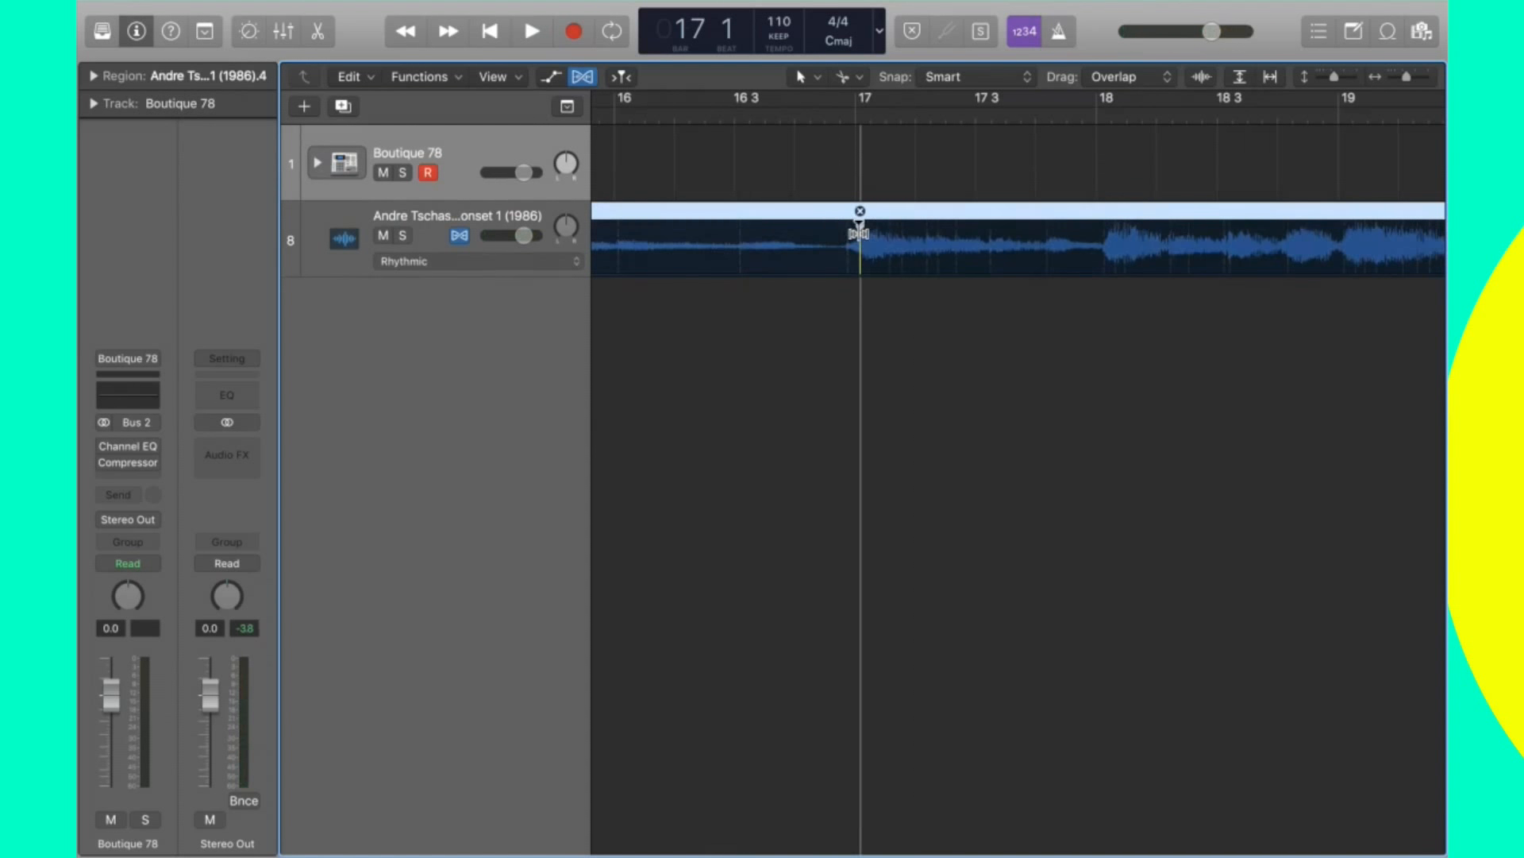
left_click_drag(860, 232, 854, 232)
left_click(855, 224)
left_click(791, 115)
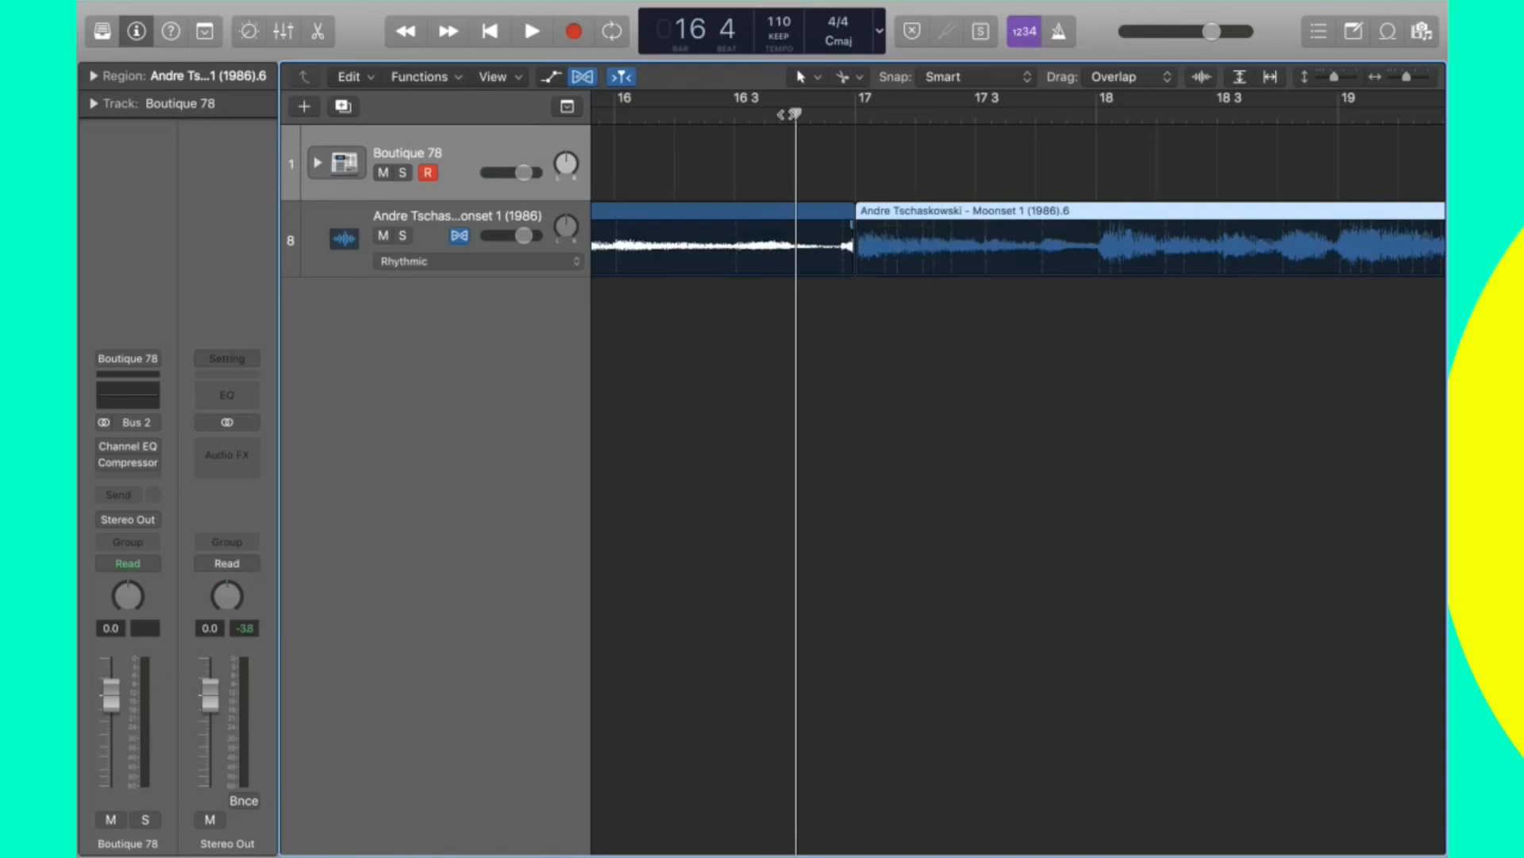
key("space")
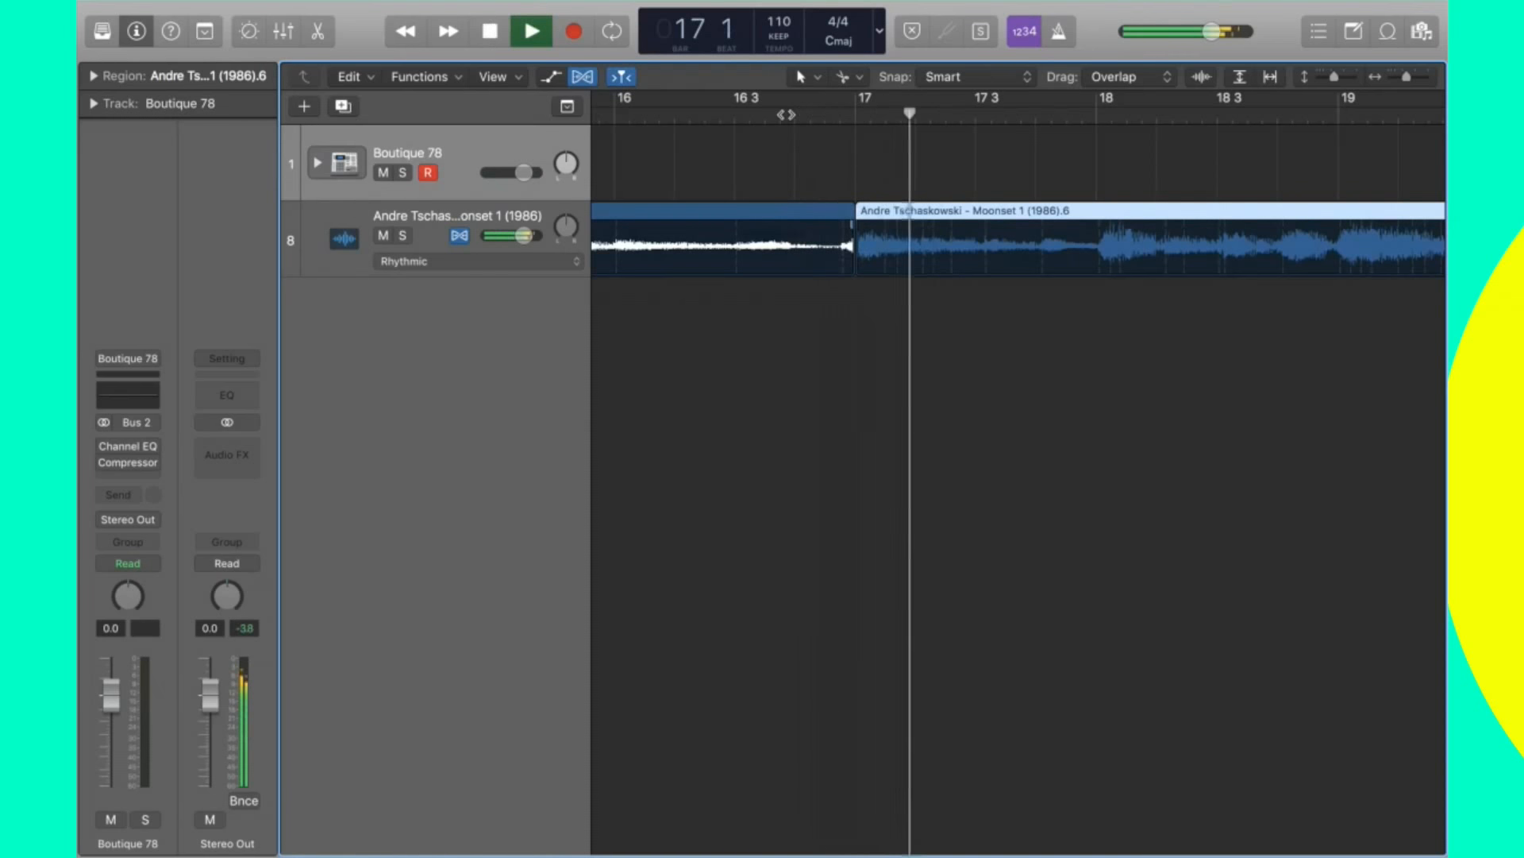
Listen through the rest of the sample with the whole region in view, jumping ahead to around bars 53, 79 and 89.
key("super+Left")
key("super+Left")
key("super+Left")
key("super+Left")
key("super+Left")
key("super+Left")
key("super+Left")
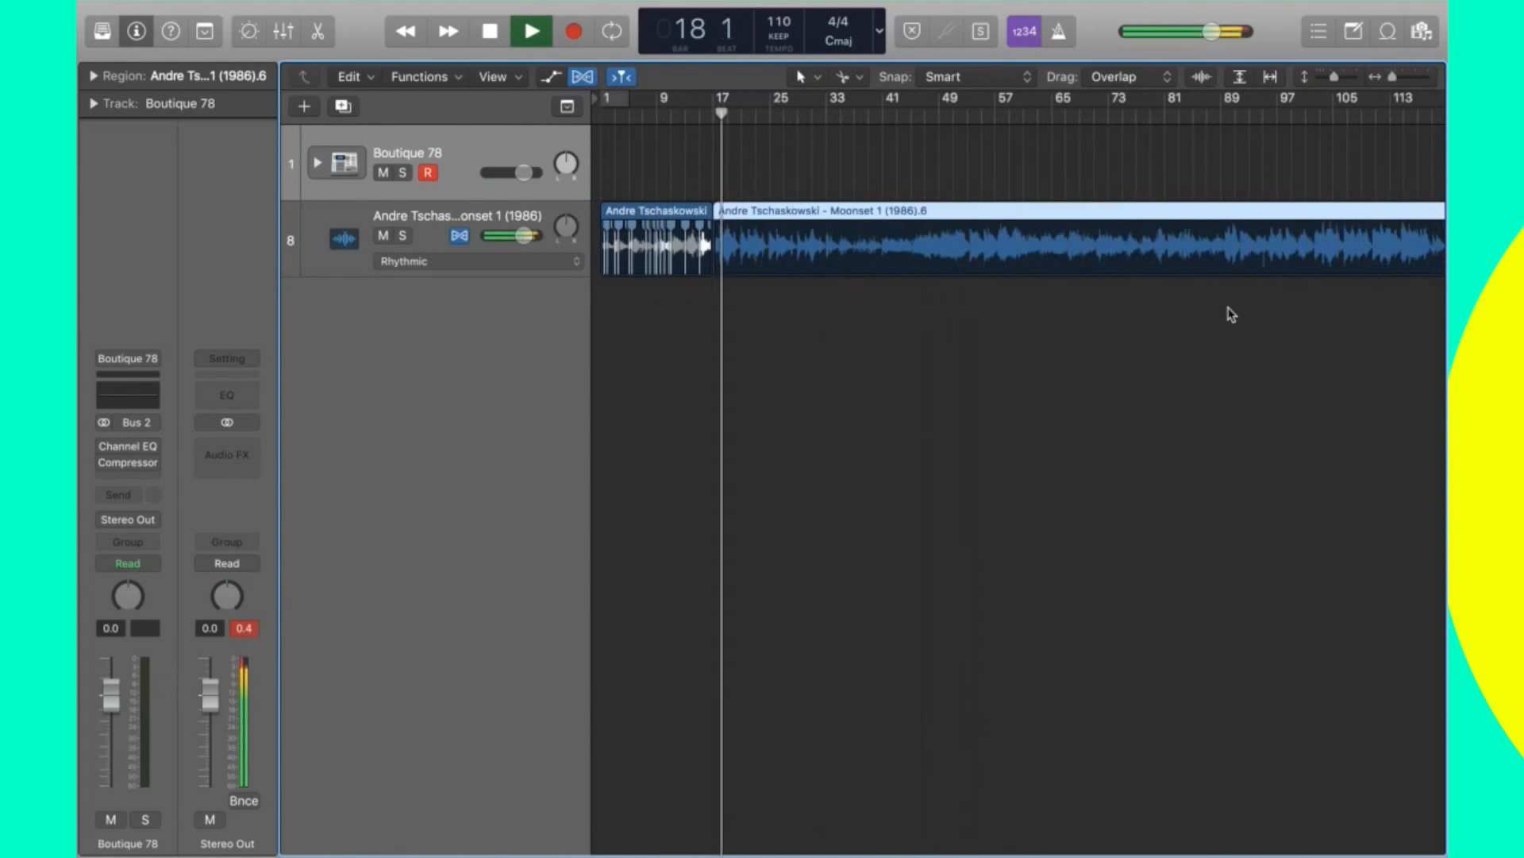
left_click(902, 117)
left_click(975, 115)
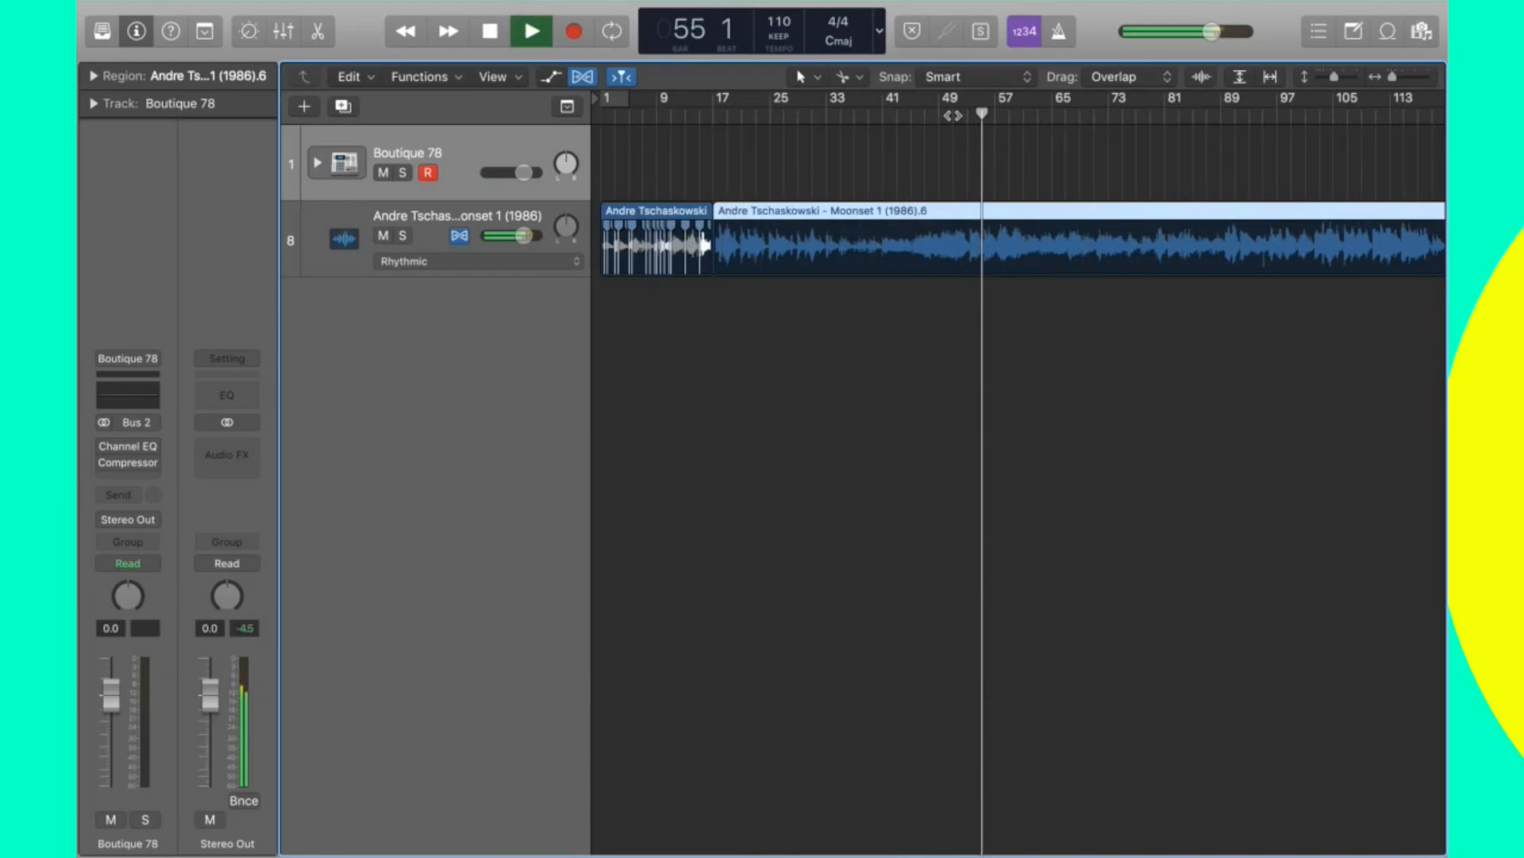
key("super+Right")
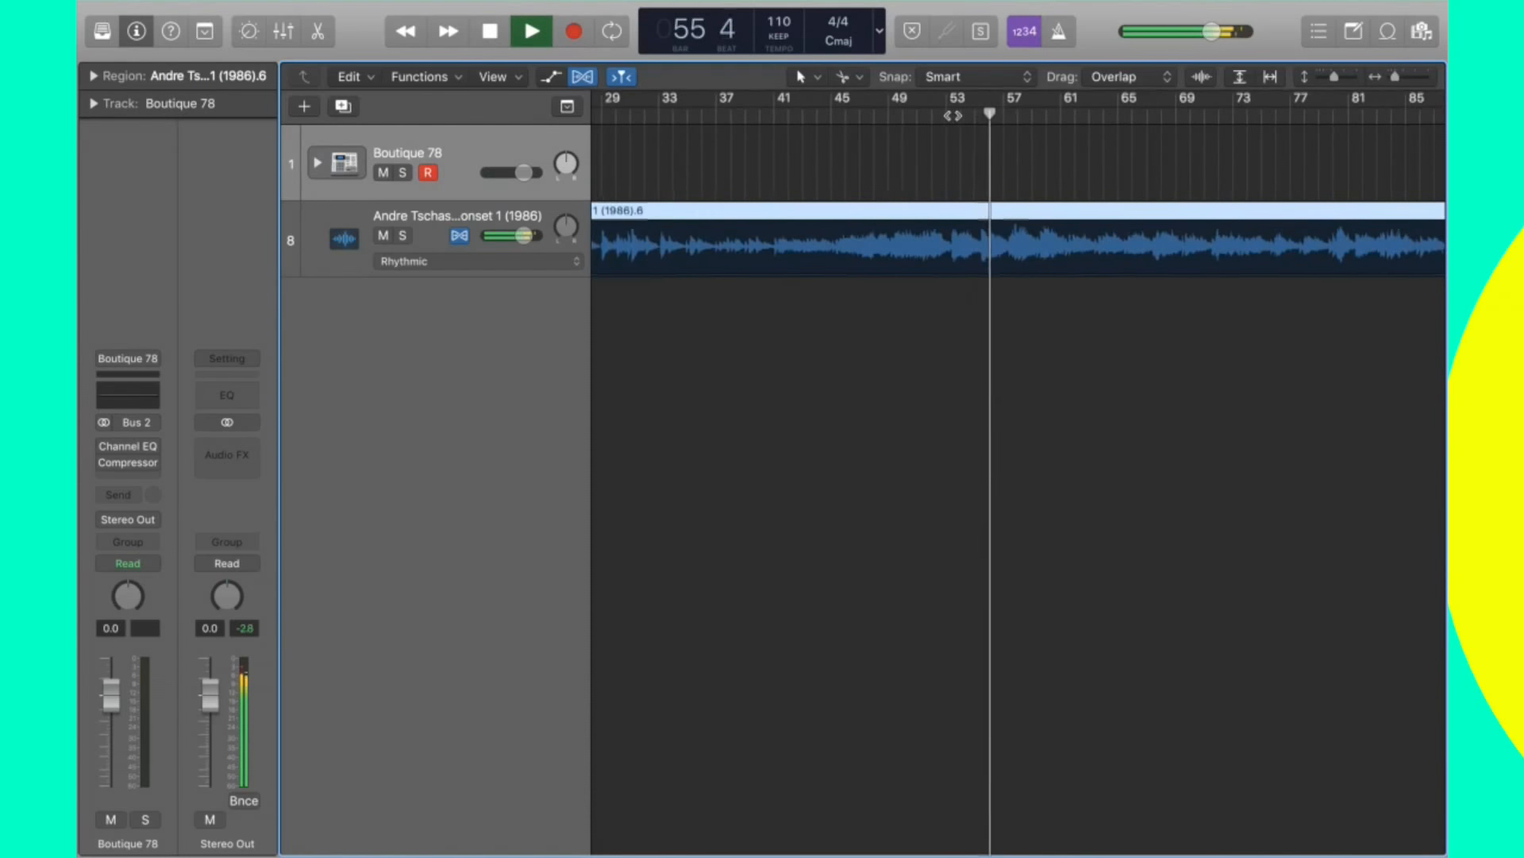
key("space")
left_click(1114, 116)
left_click(1319, 116)
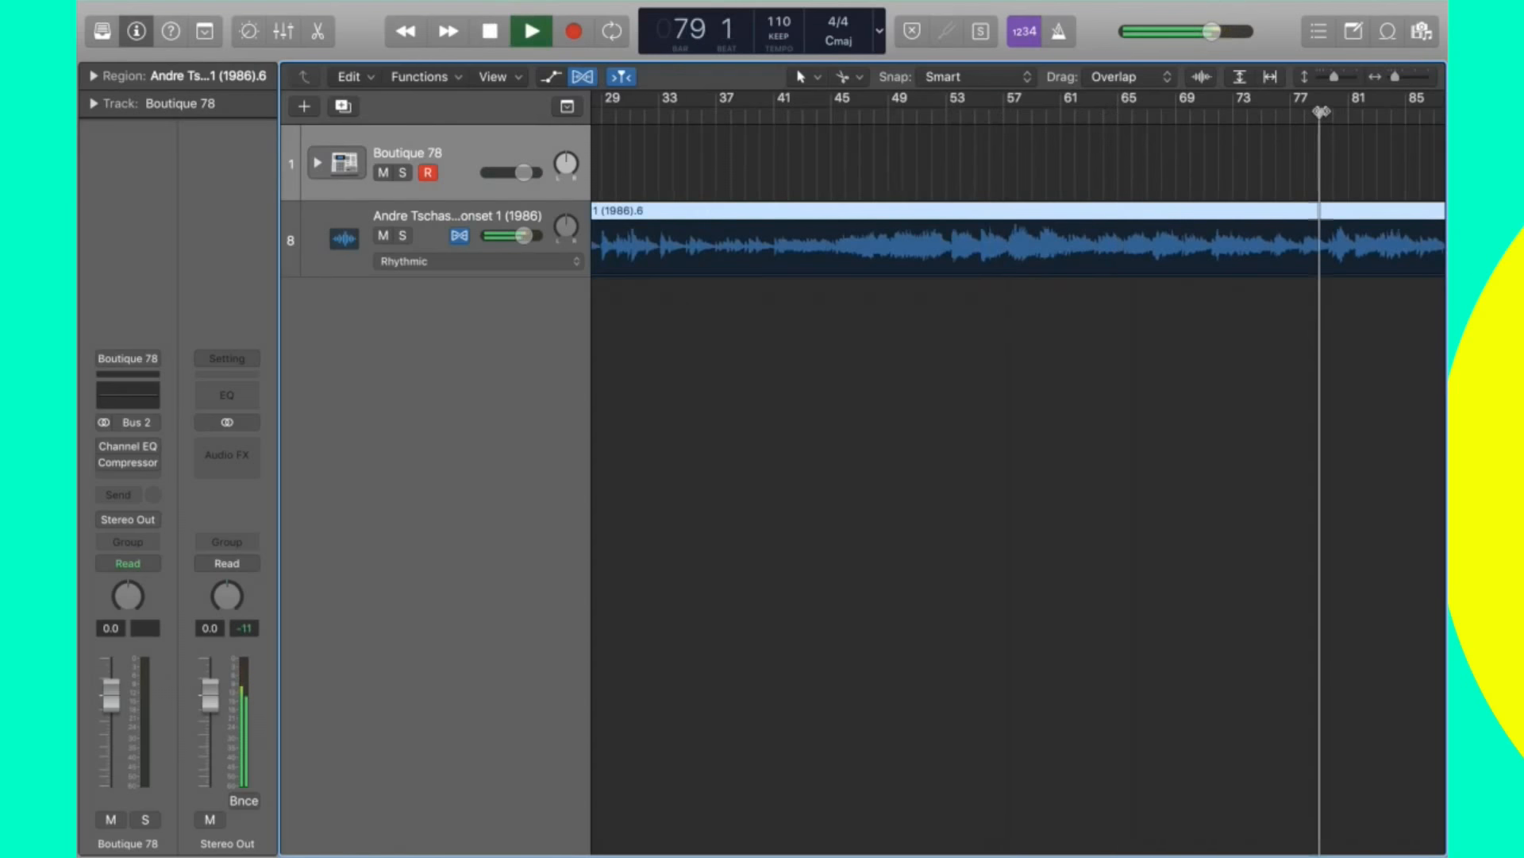
left_click(1367, 116)
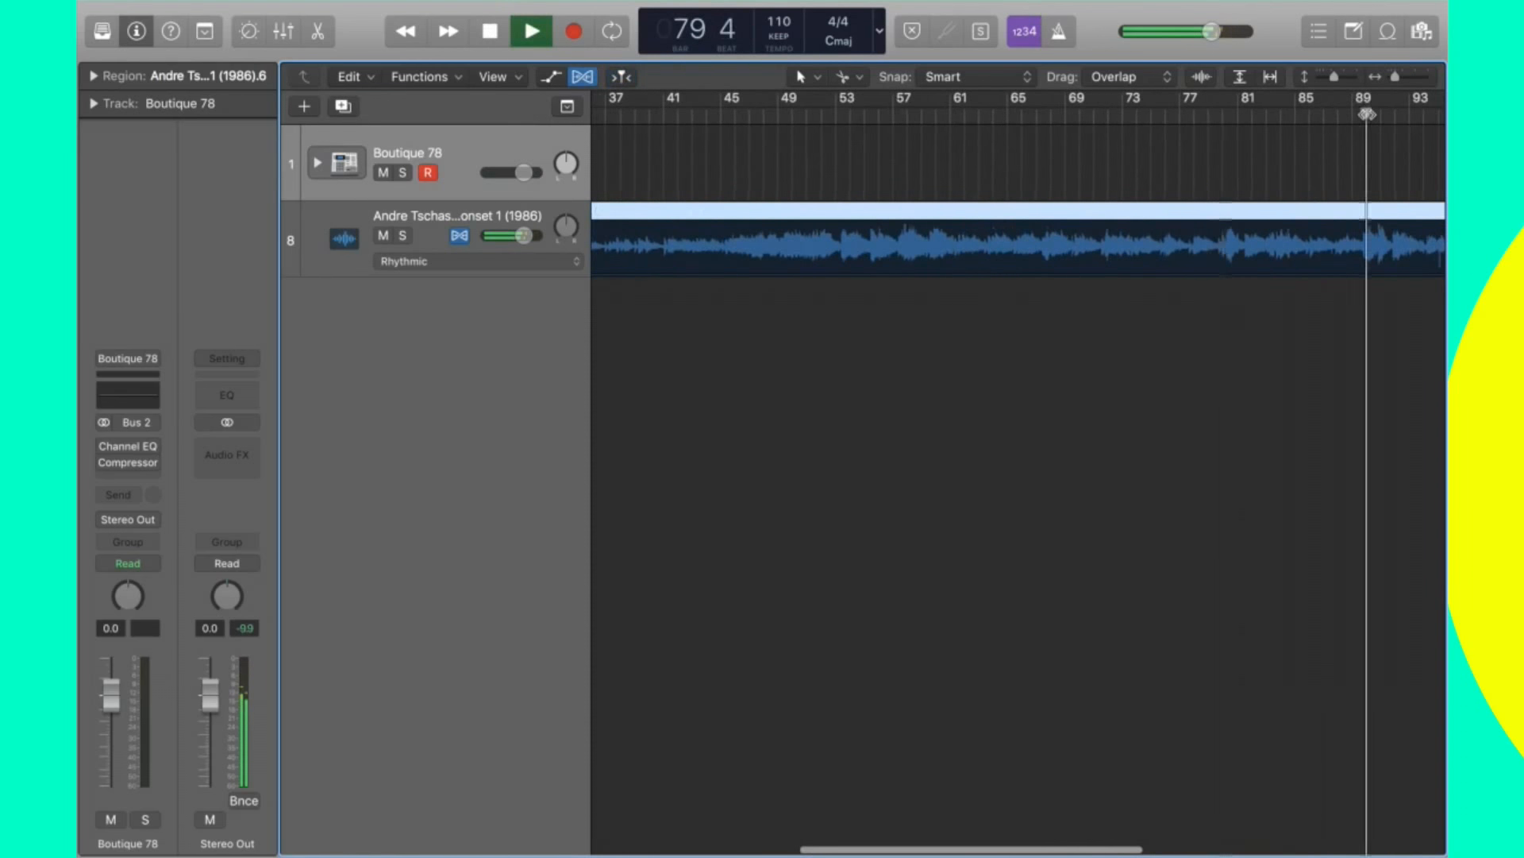
key("space")
Move the unflexed sample region from bar 17 to about bar 91 and return the playhead to the project start.
key("z")
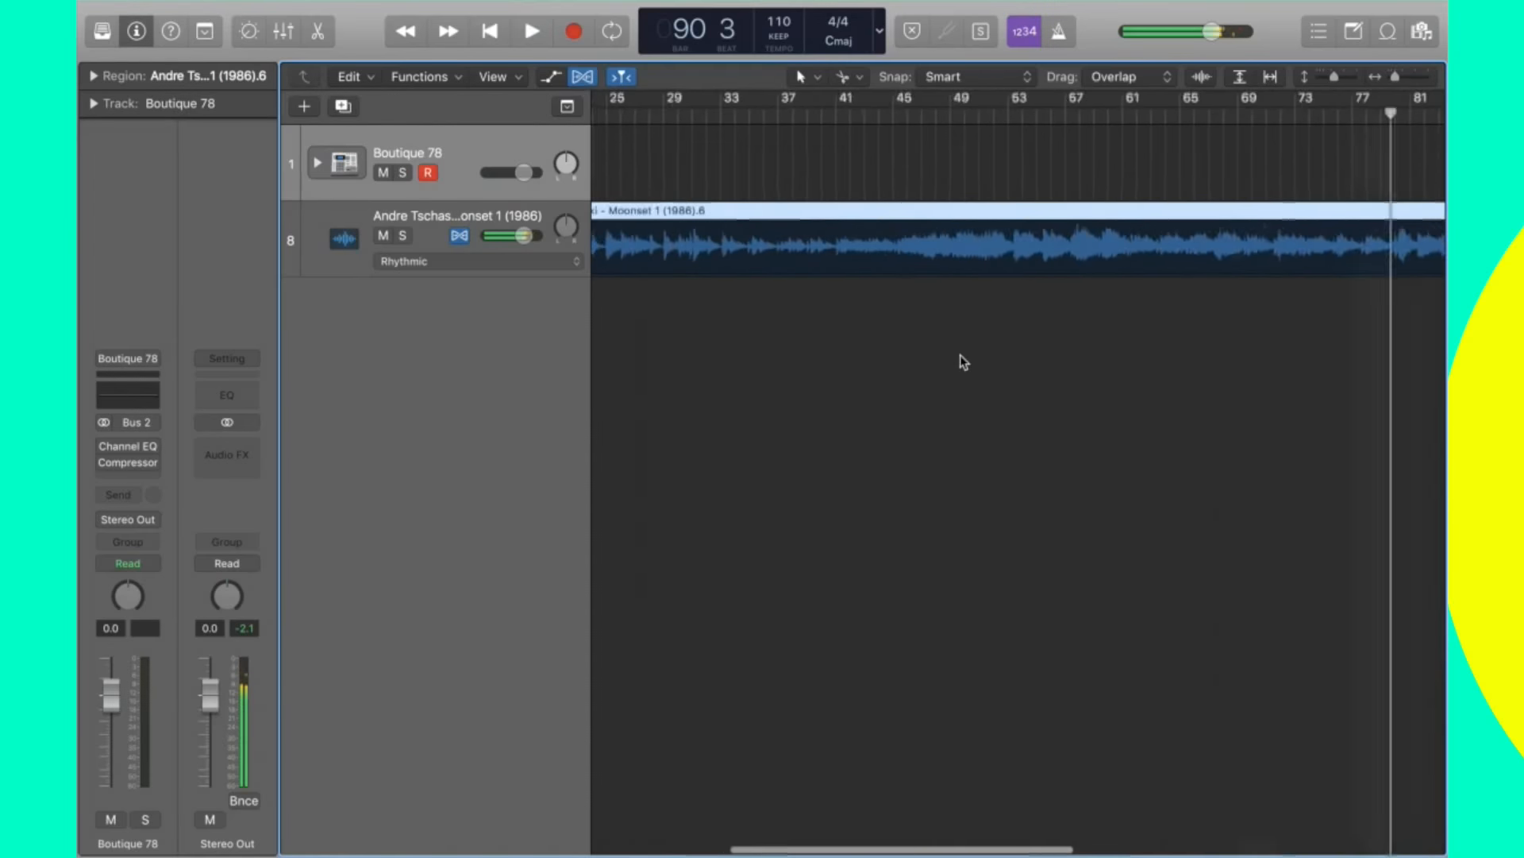
left_click_drag(797, 230, 1159, 240)
left_click(989, 249)
key("Return")
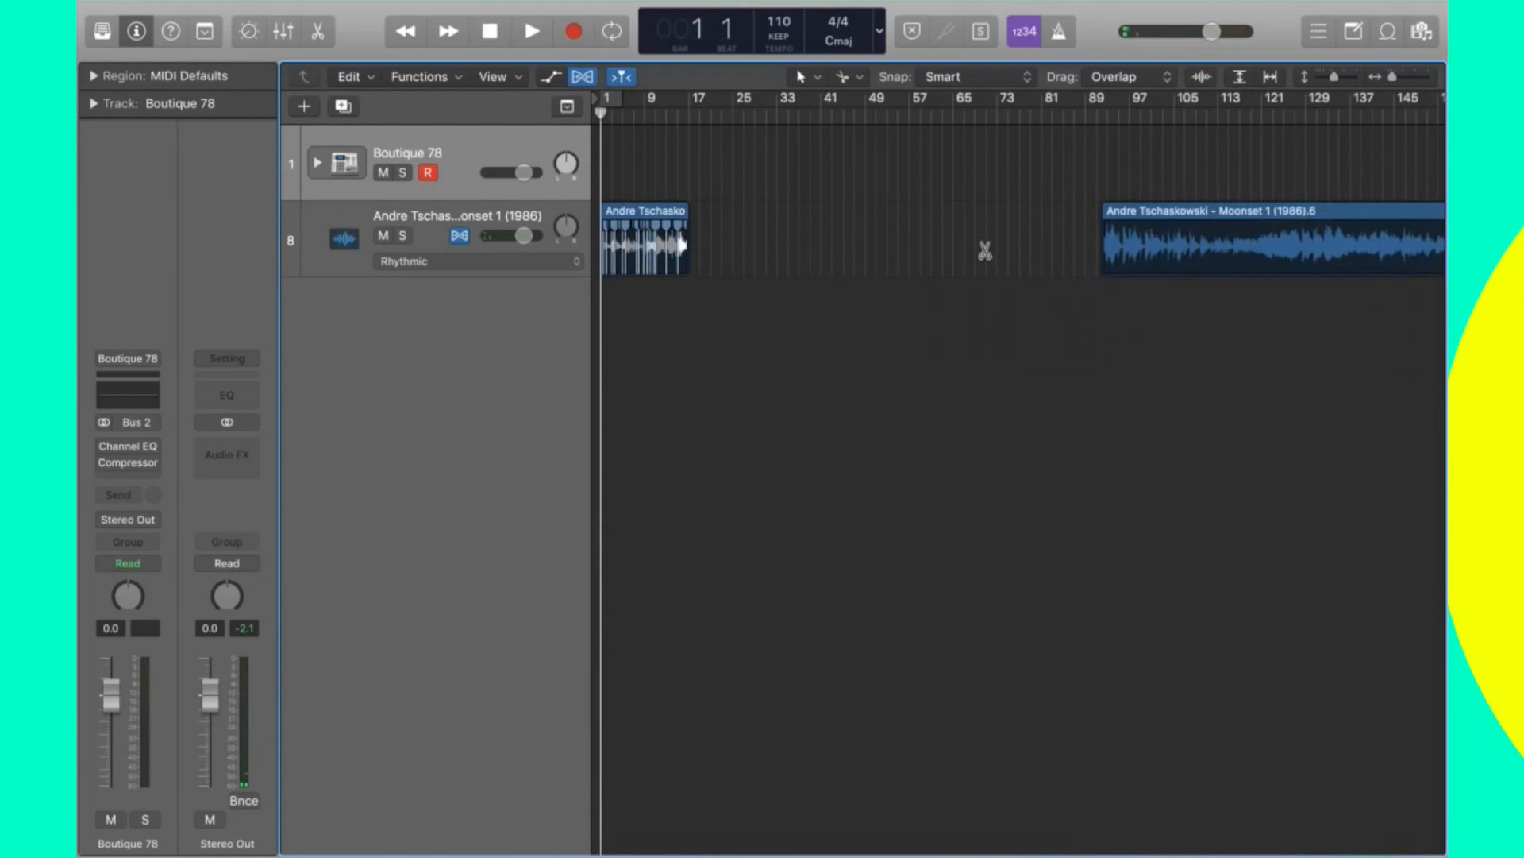
Show the global Marker track and briefly play the flexed section from bar 1.
key("g")
key("space")
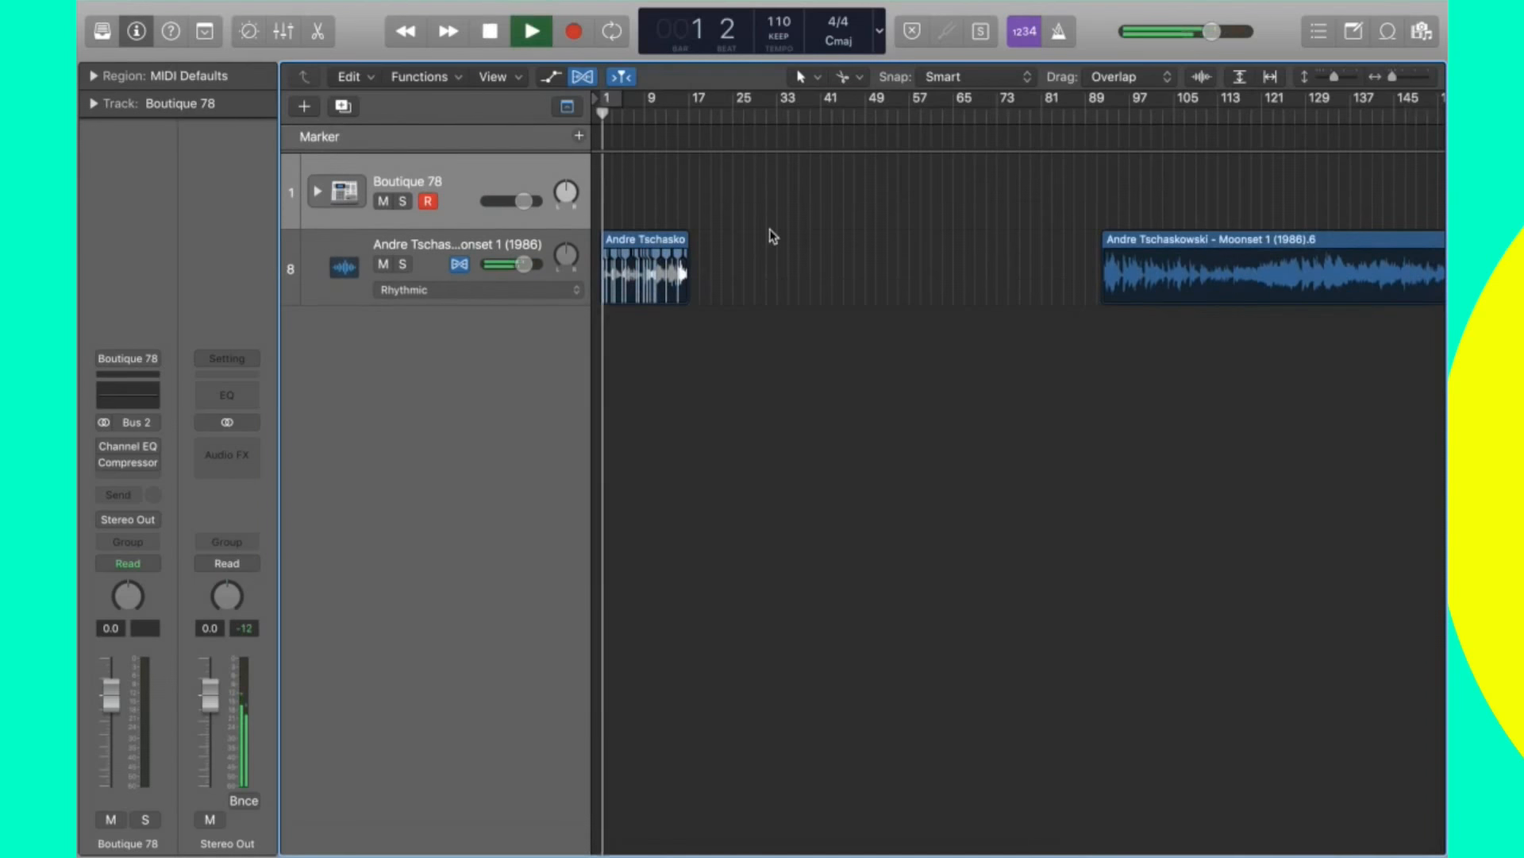
key("Return")
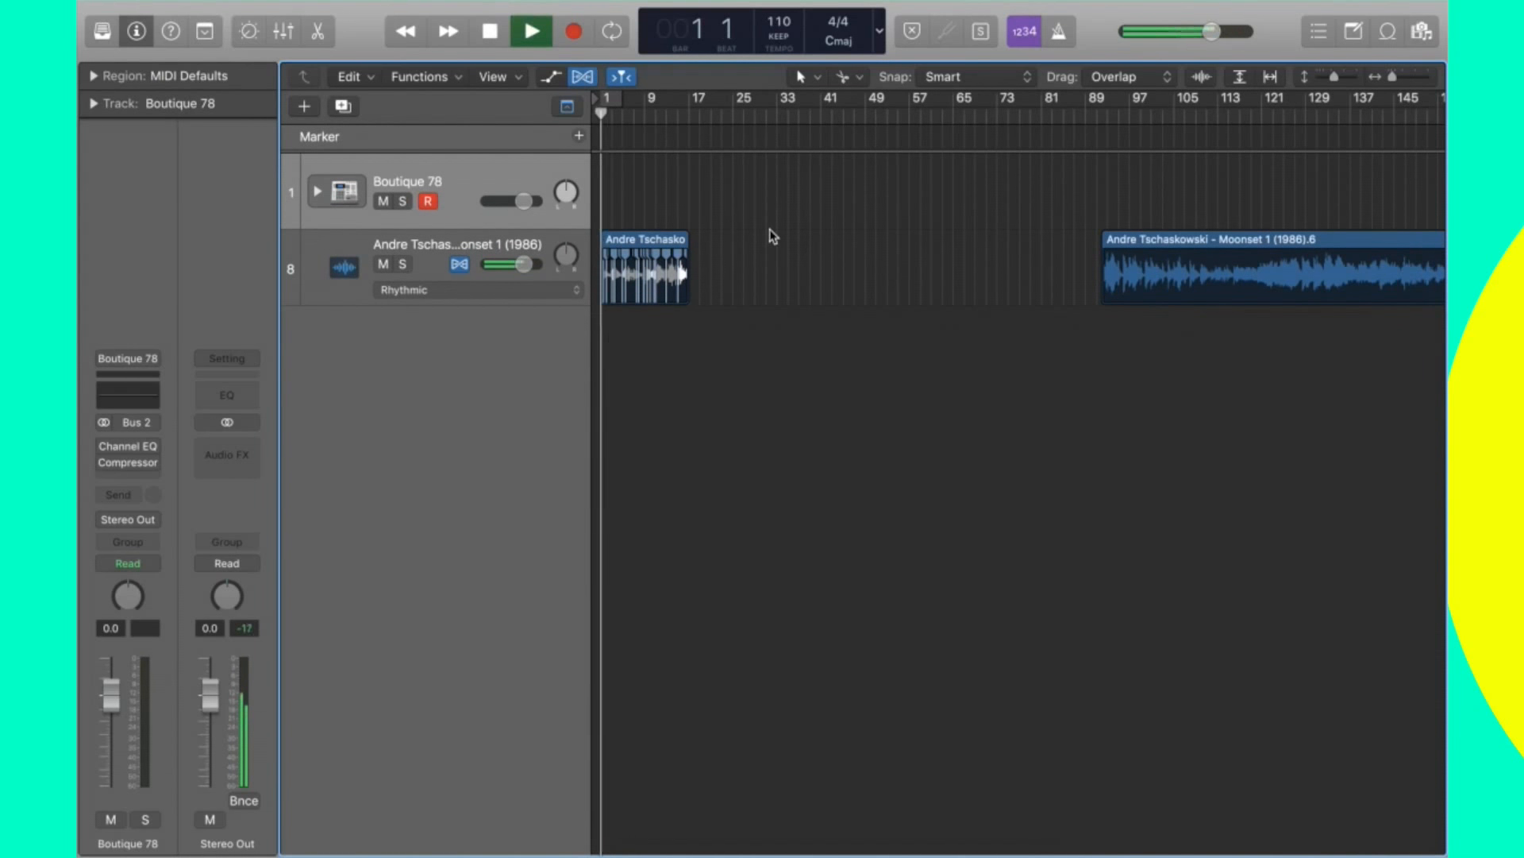
key("space")
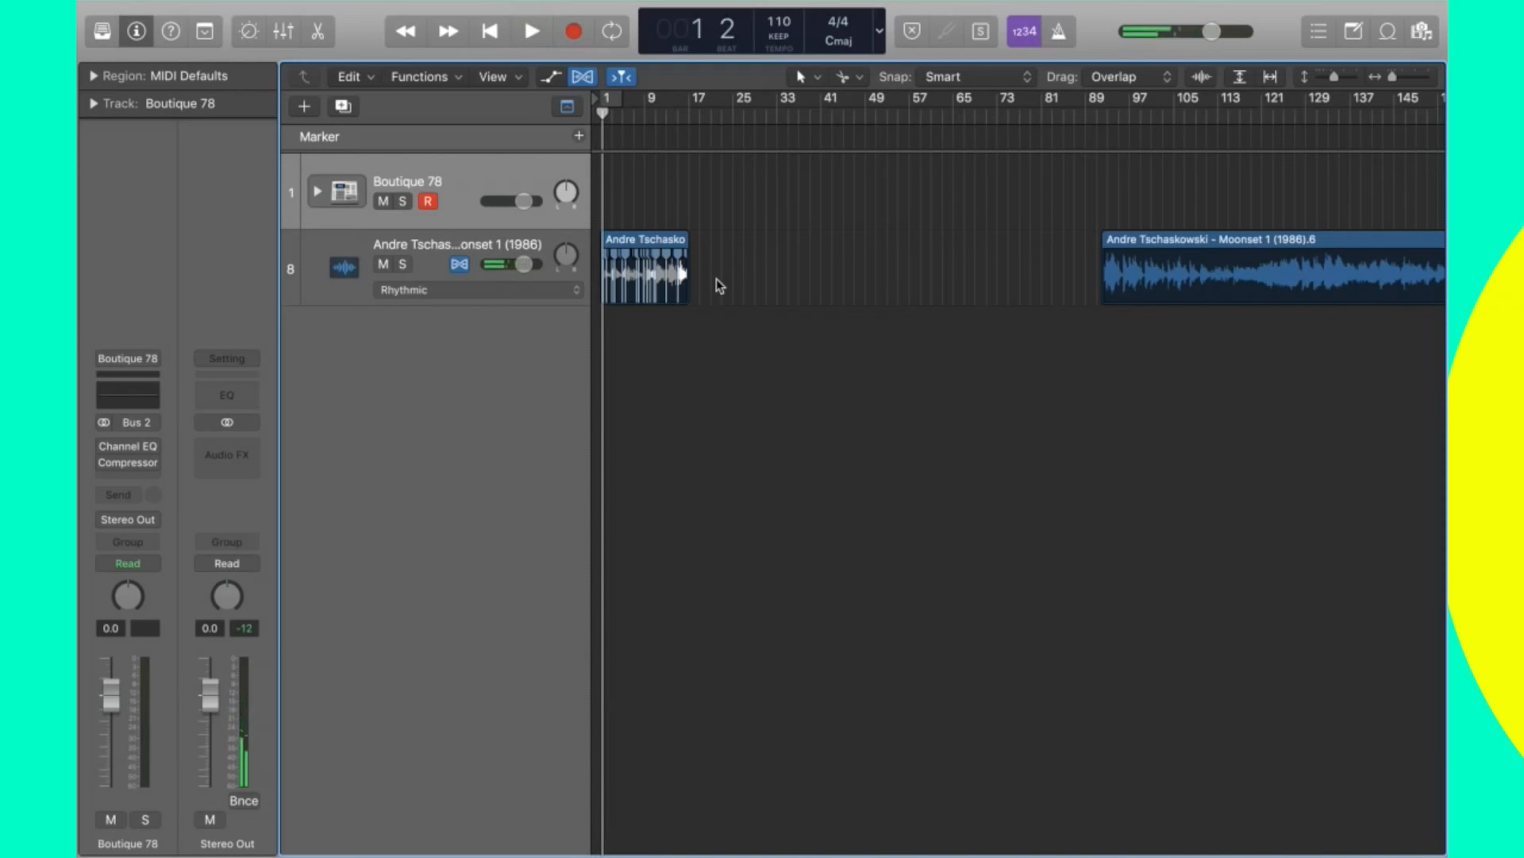
Start saving the project and choose the Album folder inside Music as its location.
key("super+s")
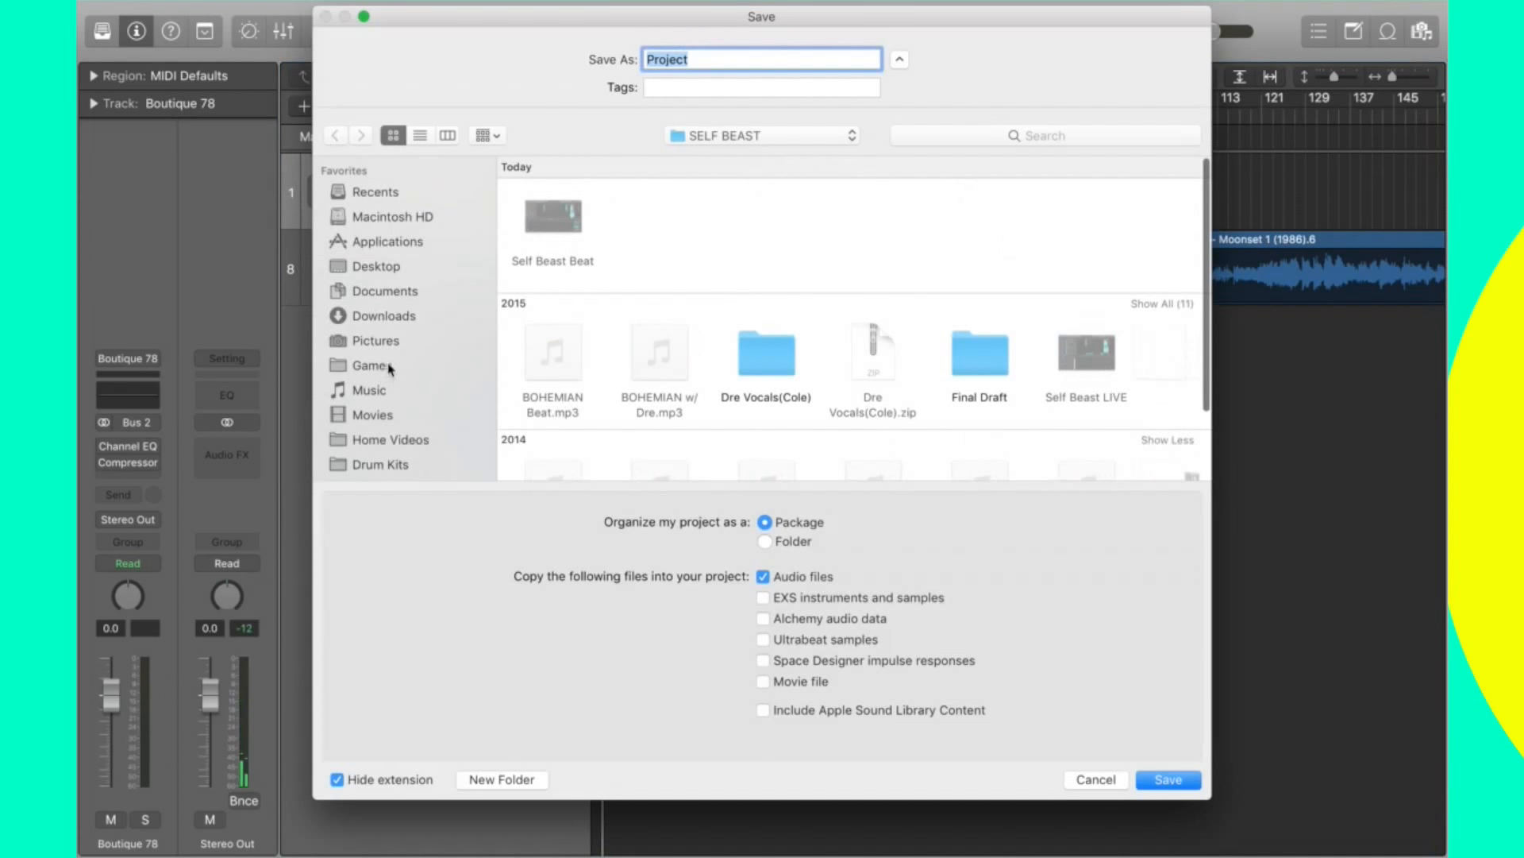
left_click(370, 390)
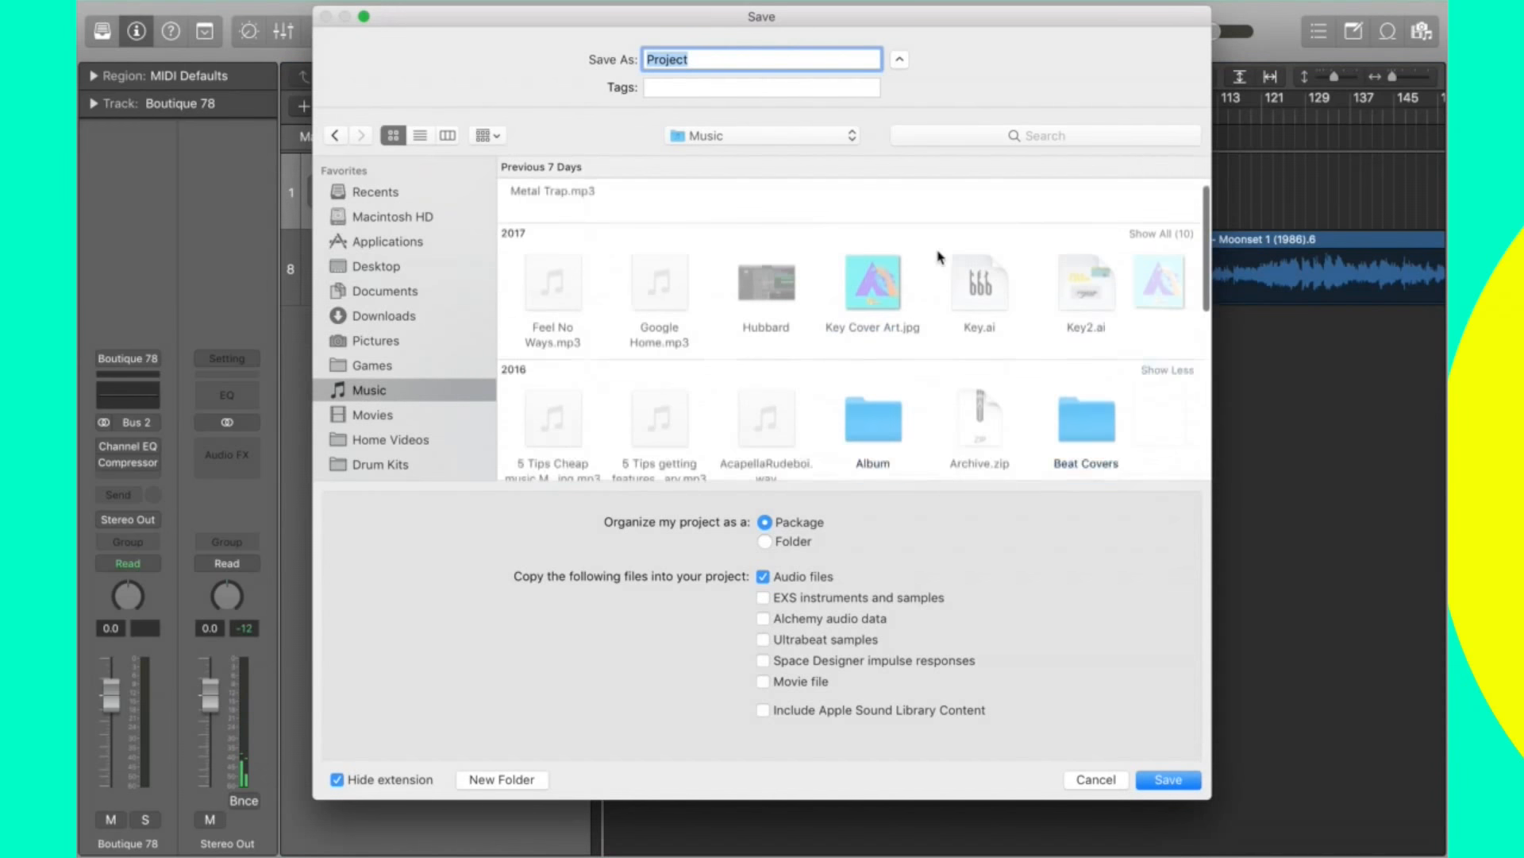
scroll(938, 257, "down", 1)
scroll(1109, 404, "down", 3)
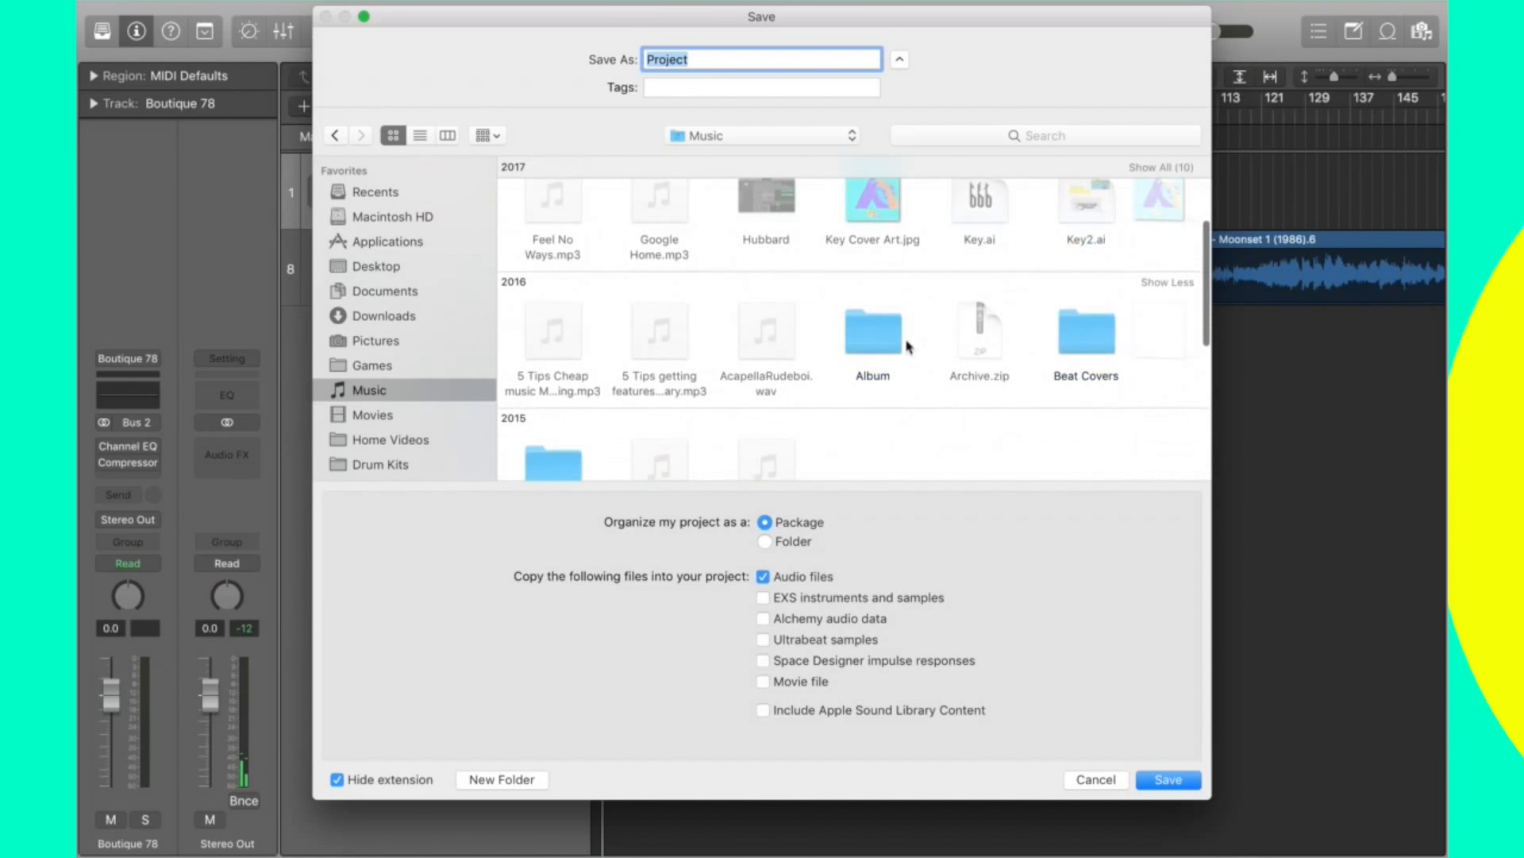
double_click(873, 341)
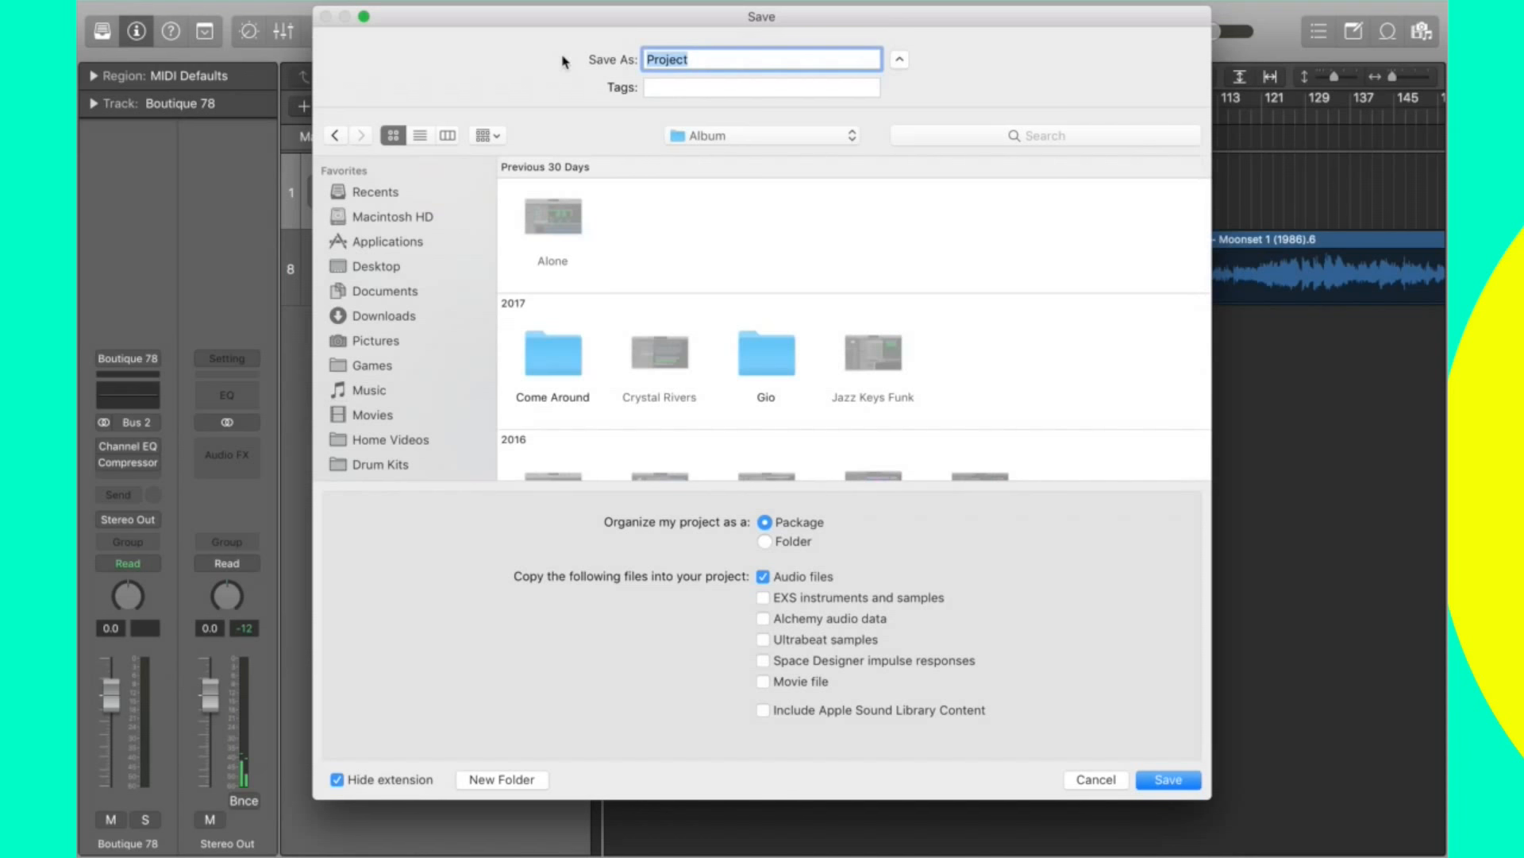
Switch to the browser and open the sample's YouTube page to check its title.
key("ctrl+Right")
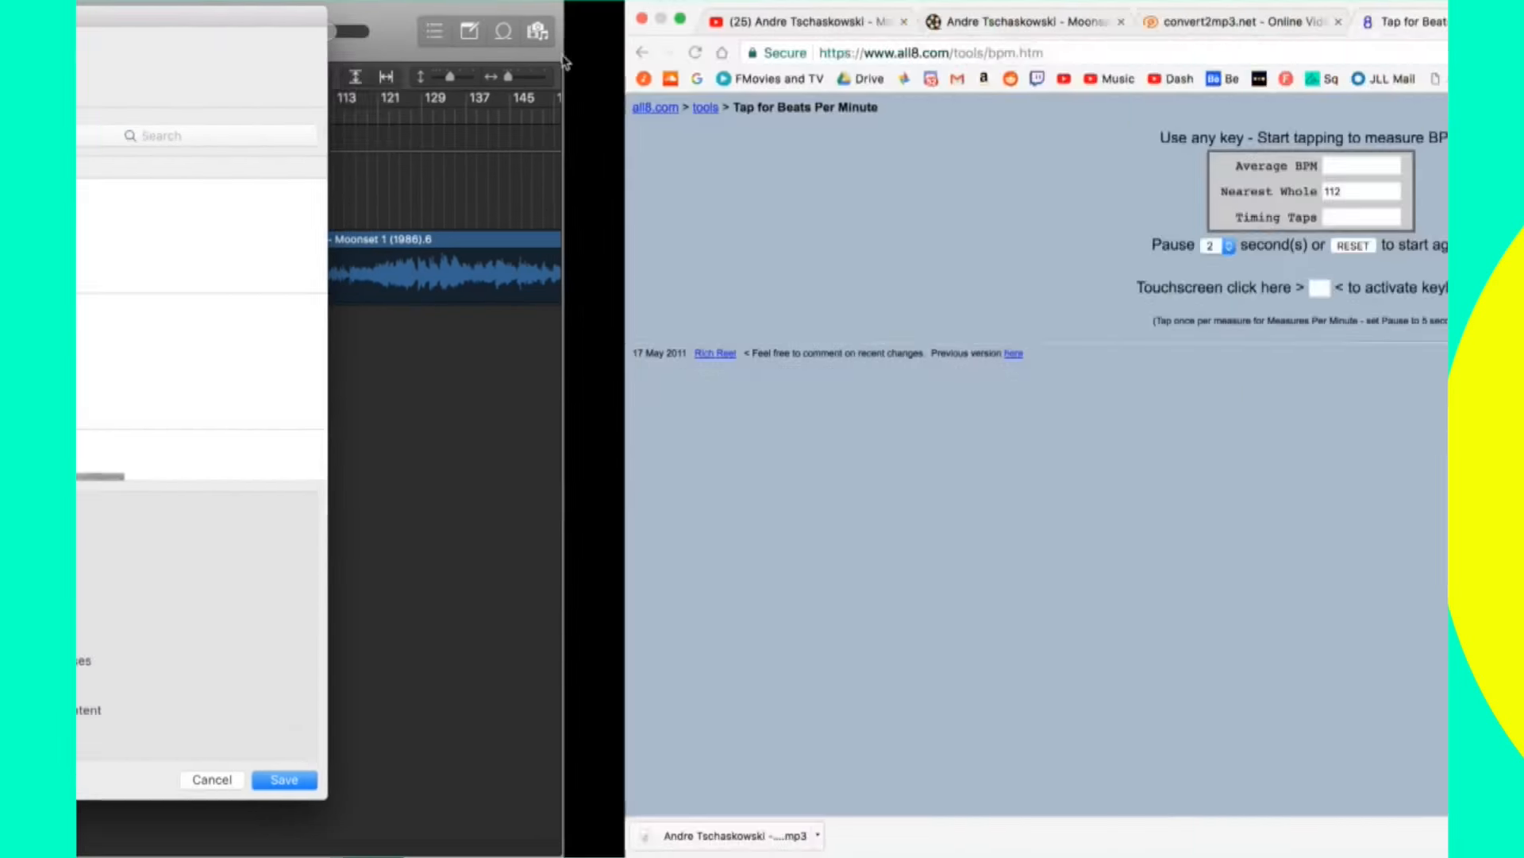
left_click(412, 26)
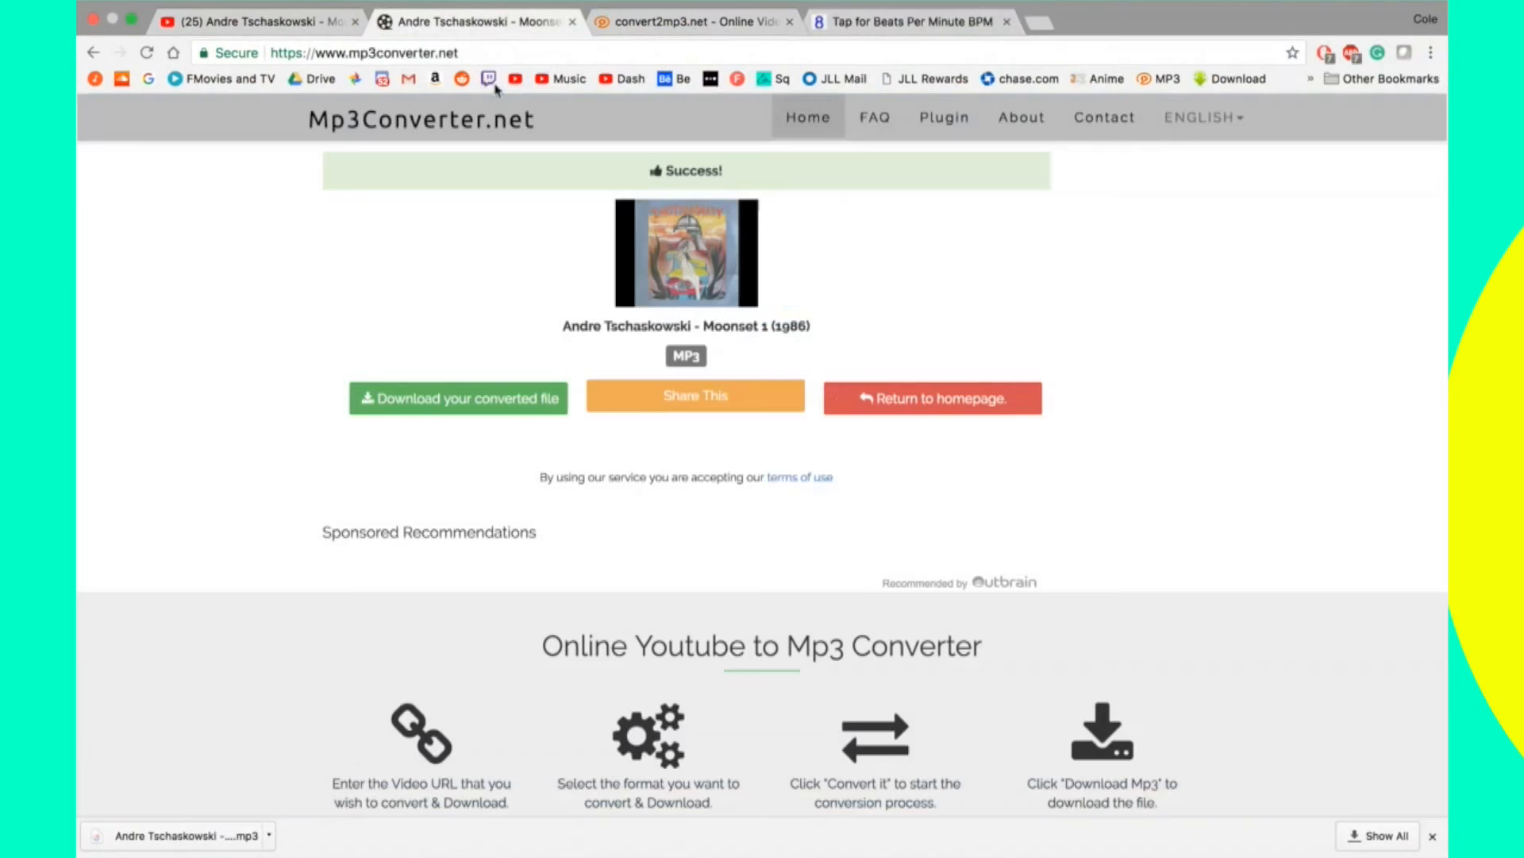
left_click(255, 25)
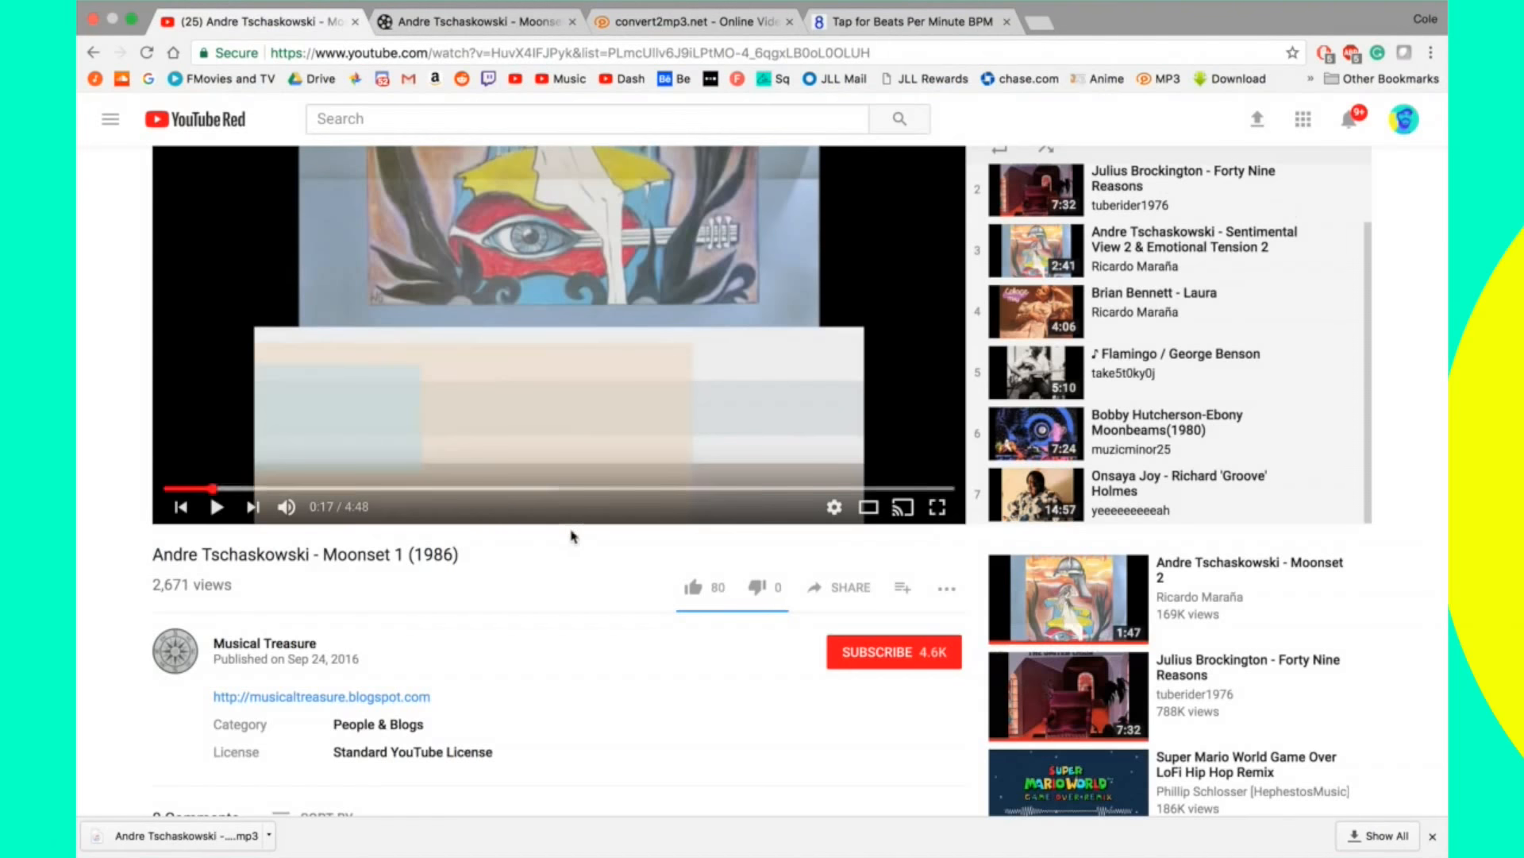
Return to the project's save dialog and save the project in the Album folder as Moonset.
key("ctrl+Left")
key("ctrl+Right")
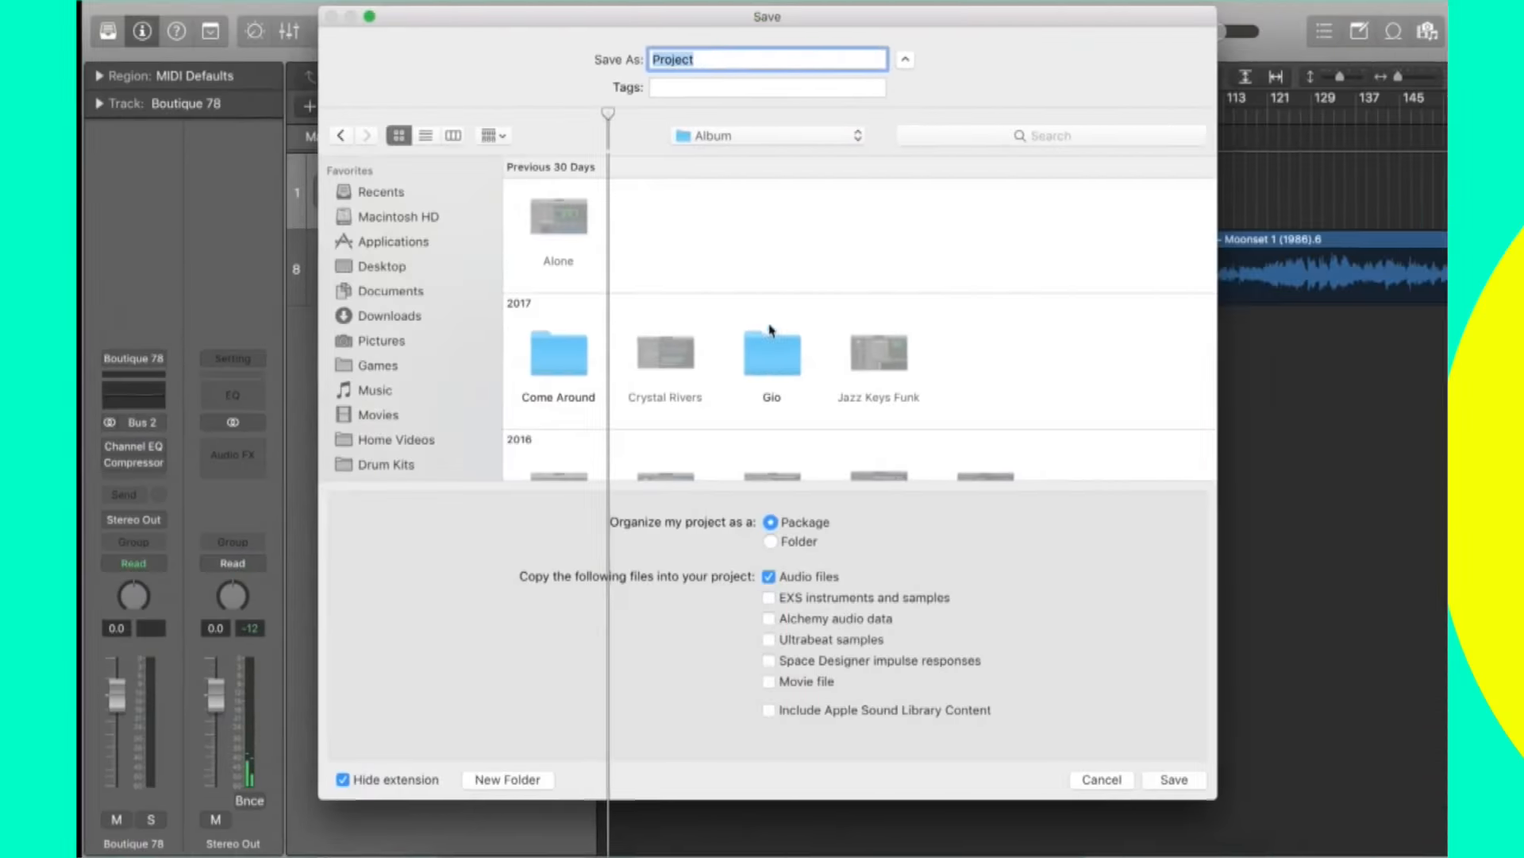
type("Moonset")
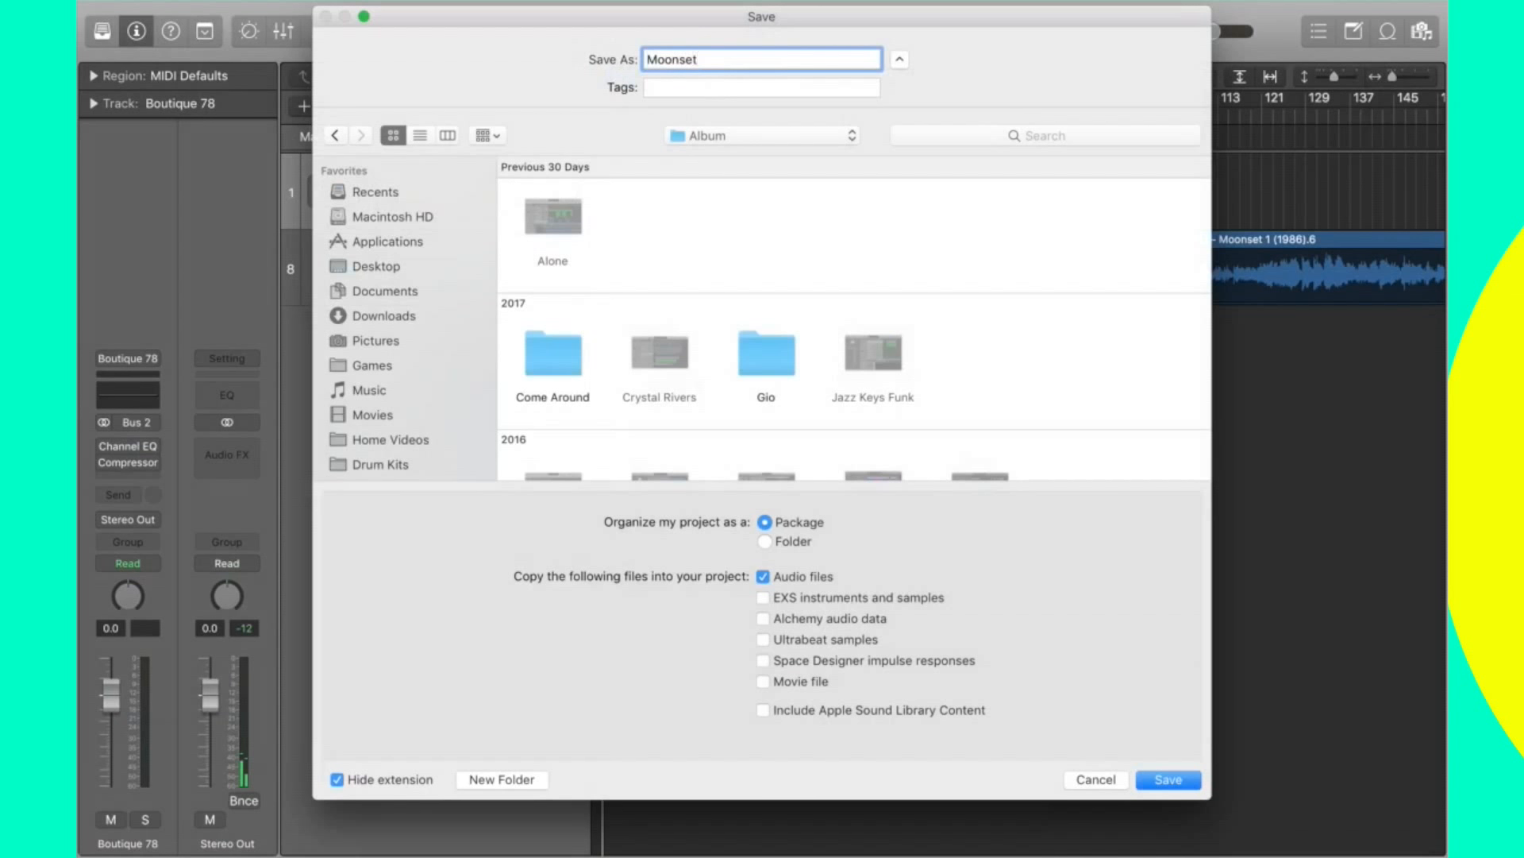
key("Return")
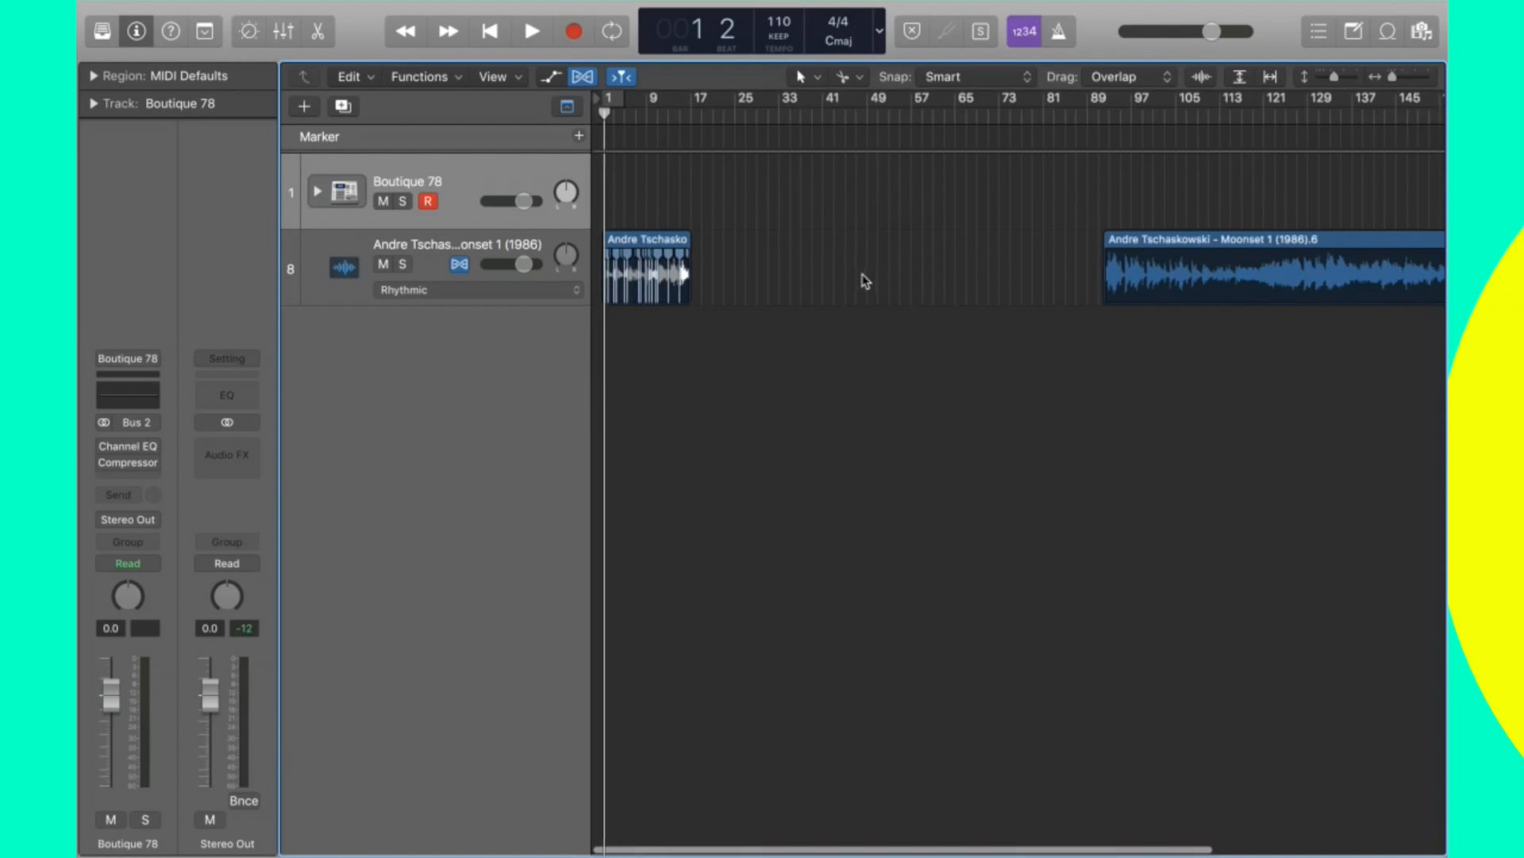
Return the playhead to bar 1, expand the Boutique 78 track stack and open the Kick track's Ultrabeat.
key("z")
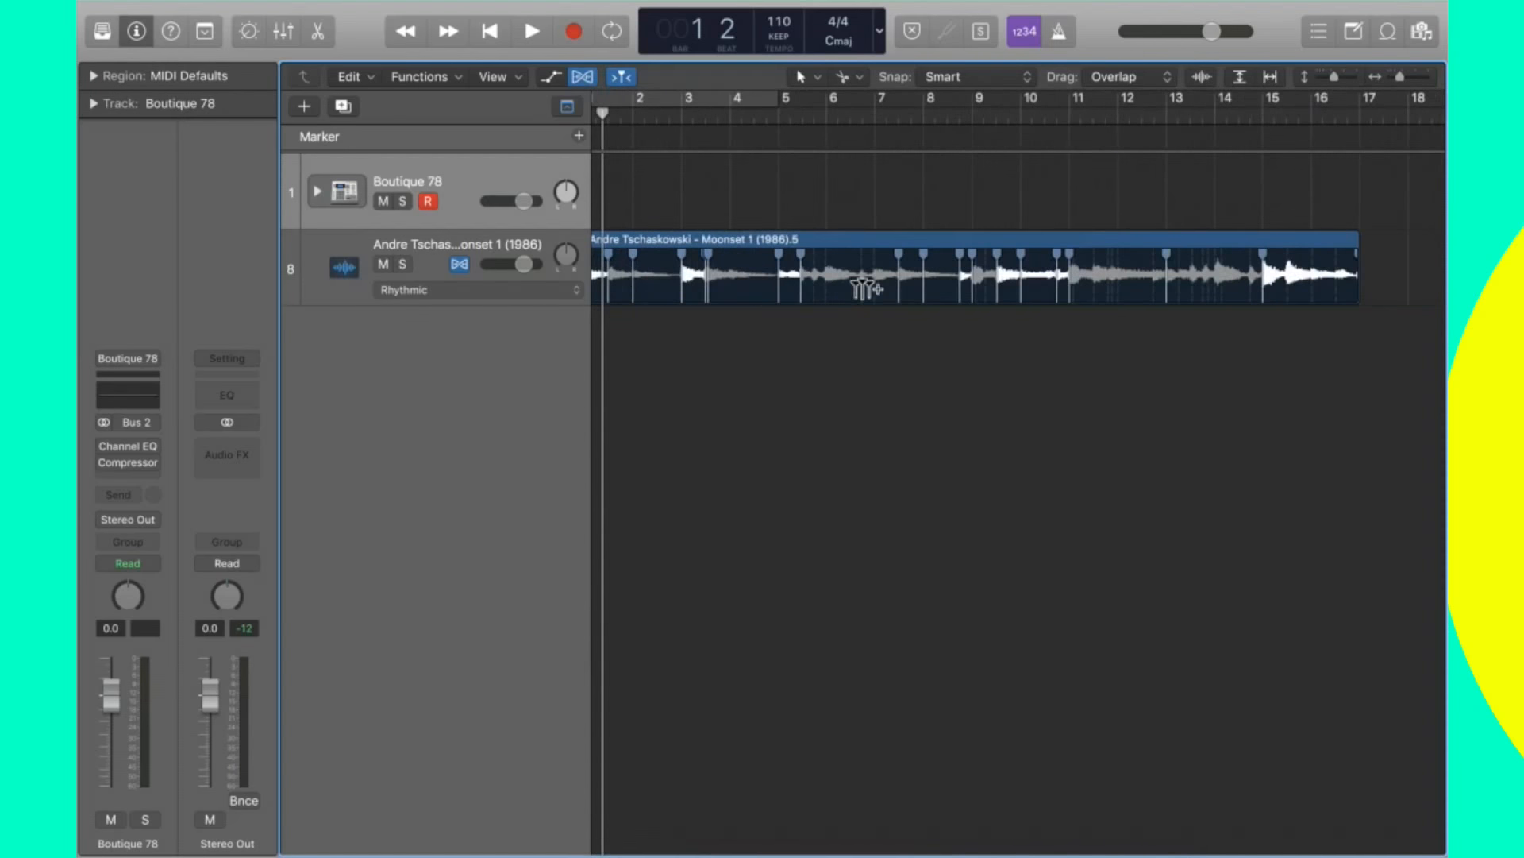
scroll(913, 228, "down", 1)
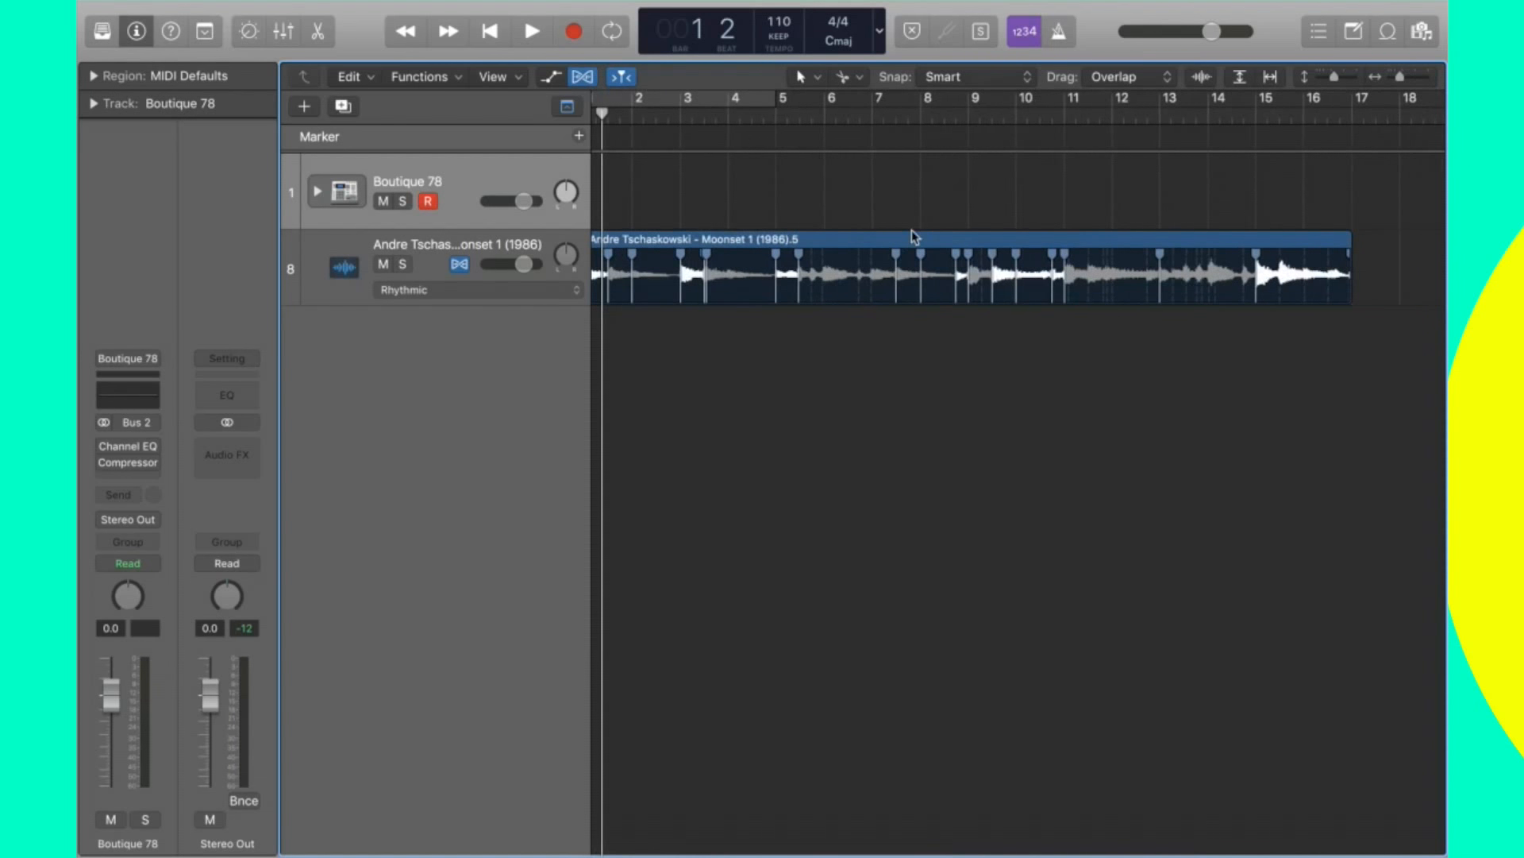
scroll(913, 236, "left", 2)
key("Return")
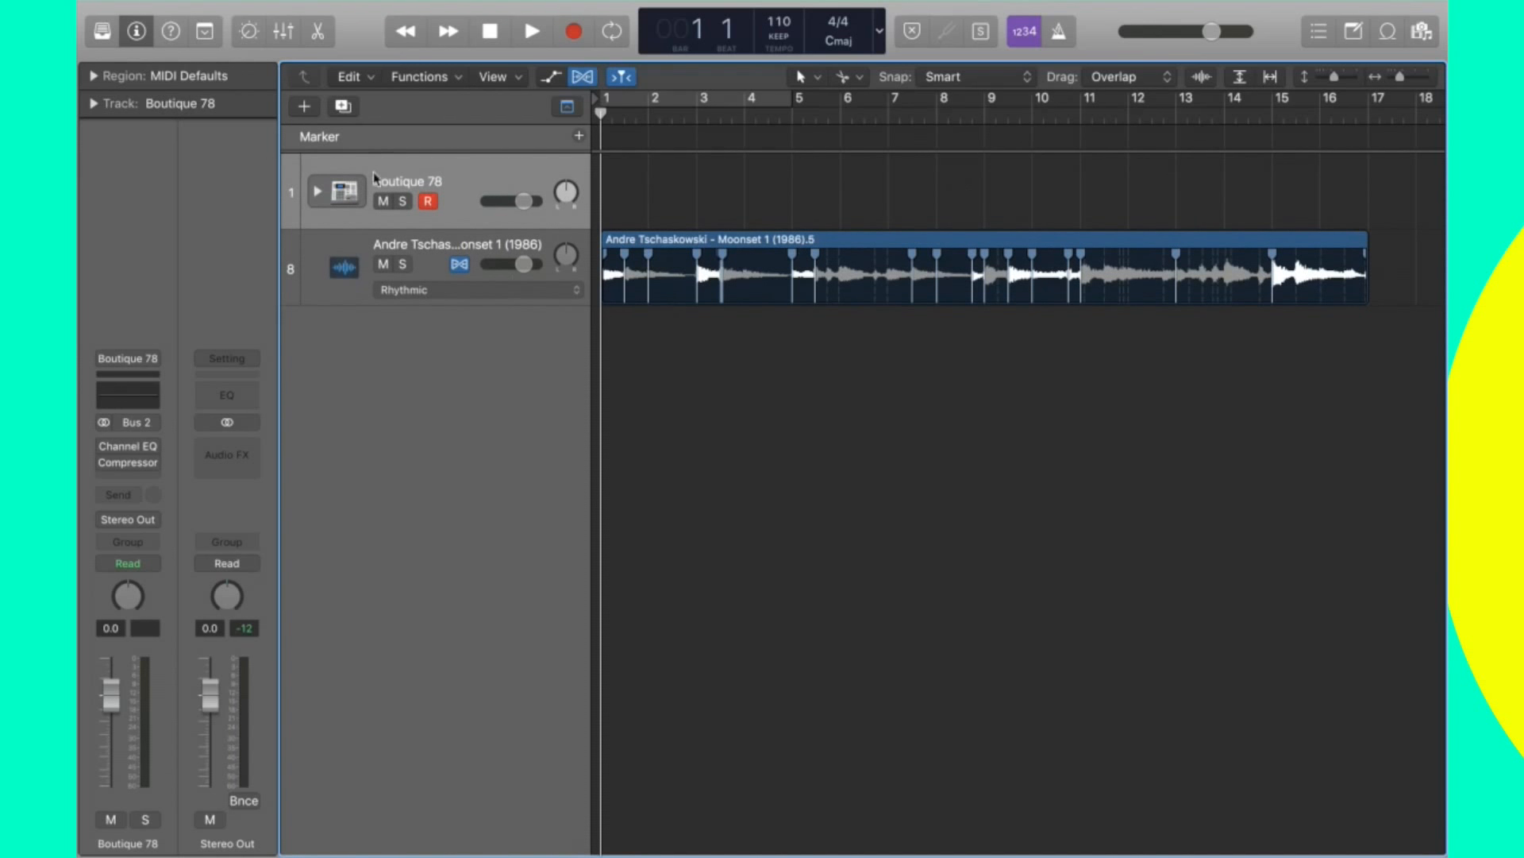
left_click(319, 192)
left_click(416, 262)
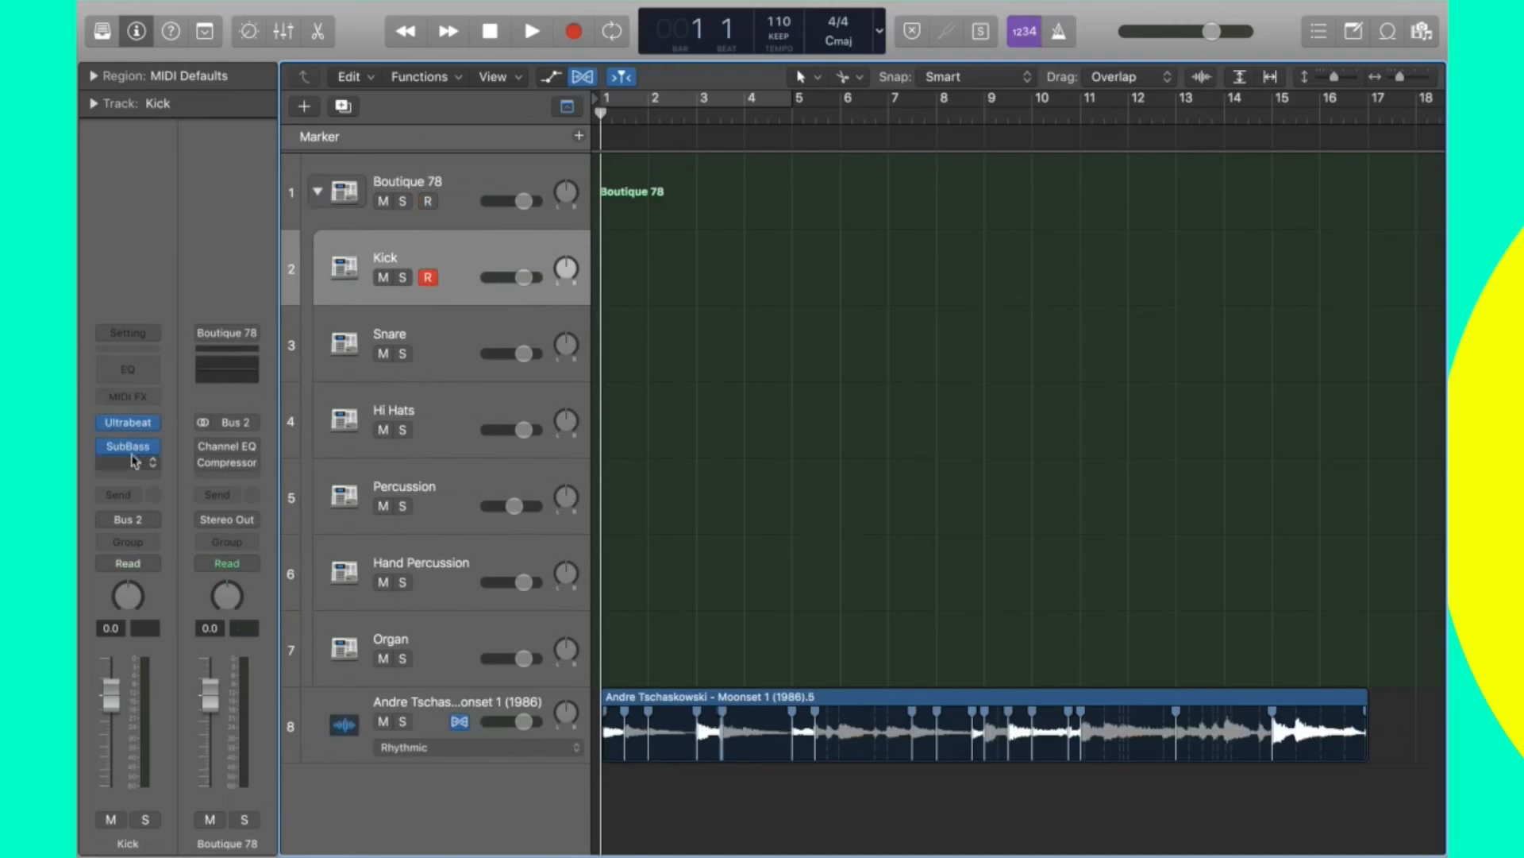
left_click(130, 424)
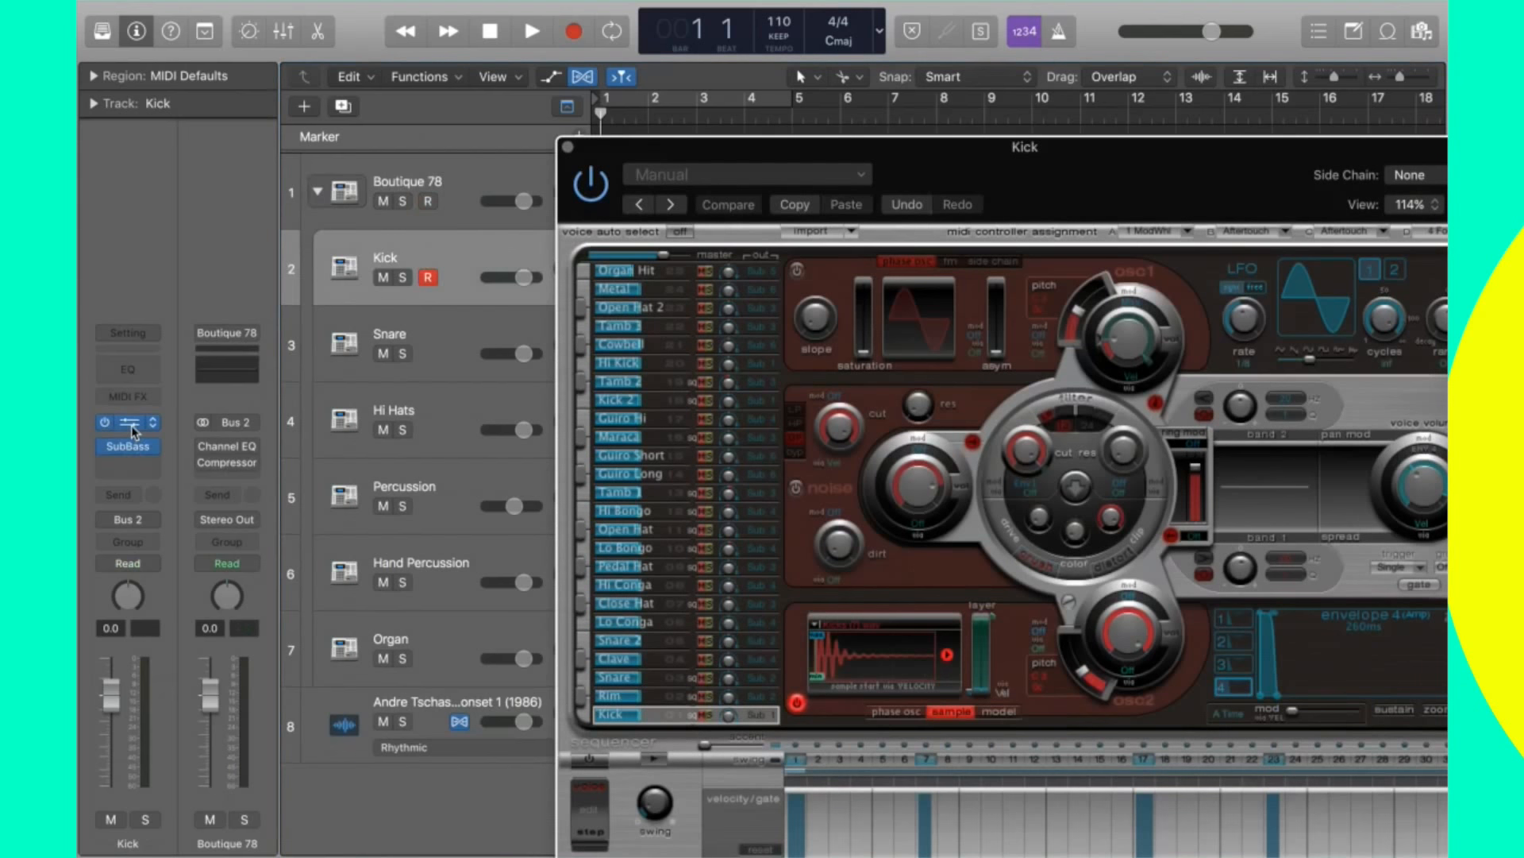
Audition several Ultrabeat drum voices and open the Pedal Hat voice's sample browser without loading a file.
left_click(896, 629)
left_click(922, 588)
left_click(636, 714)
left_click(583, 699)
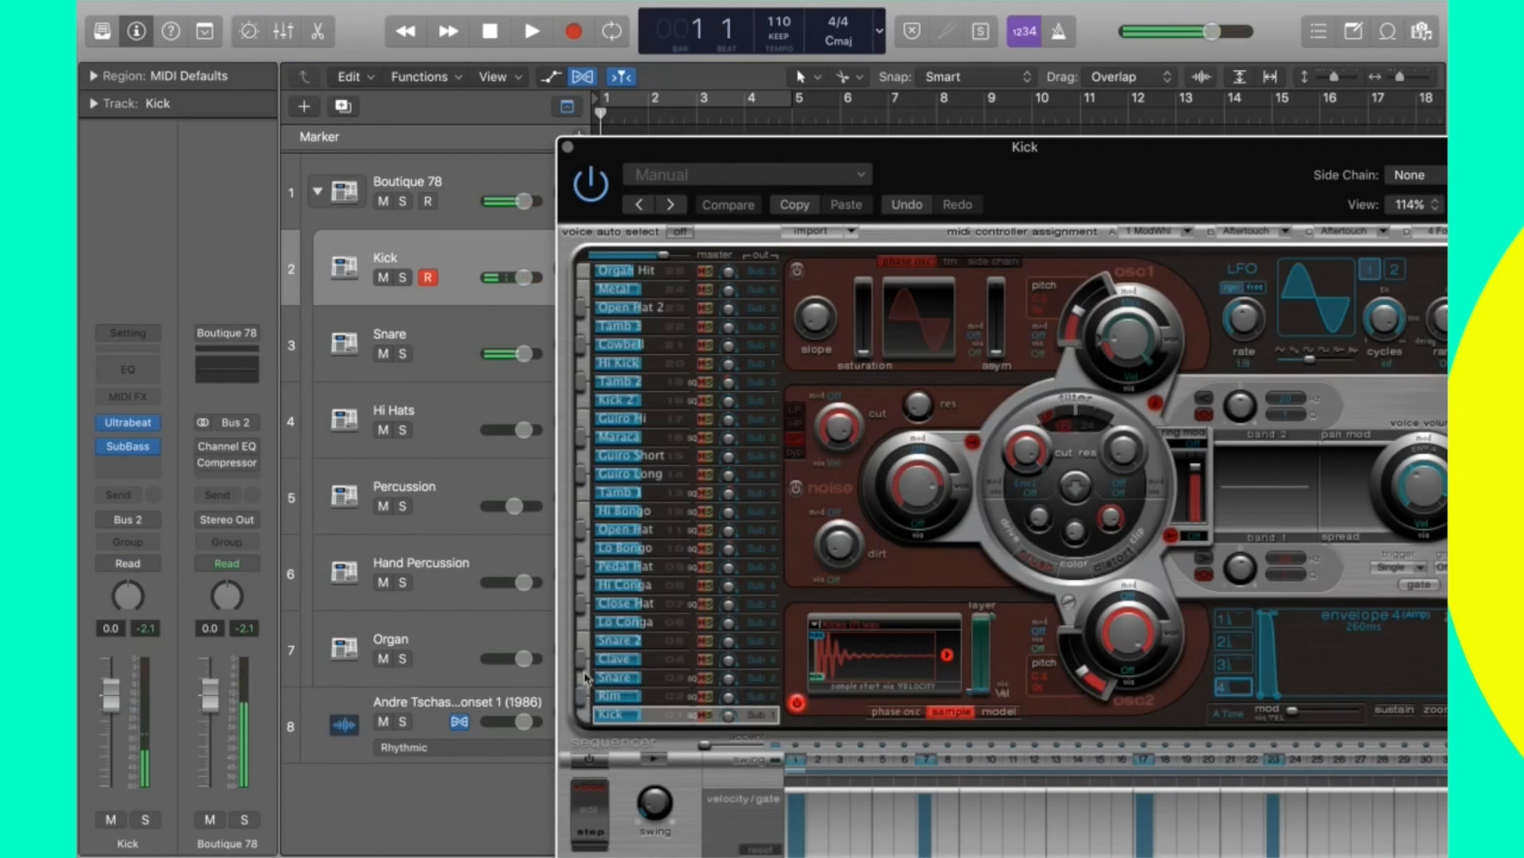
left_click(583, 566)
left_click(627, 566)
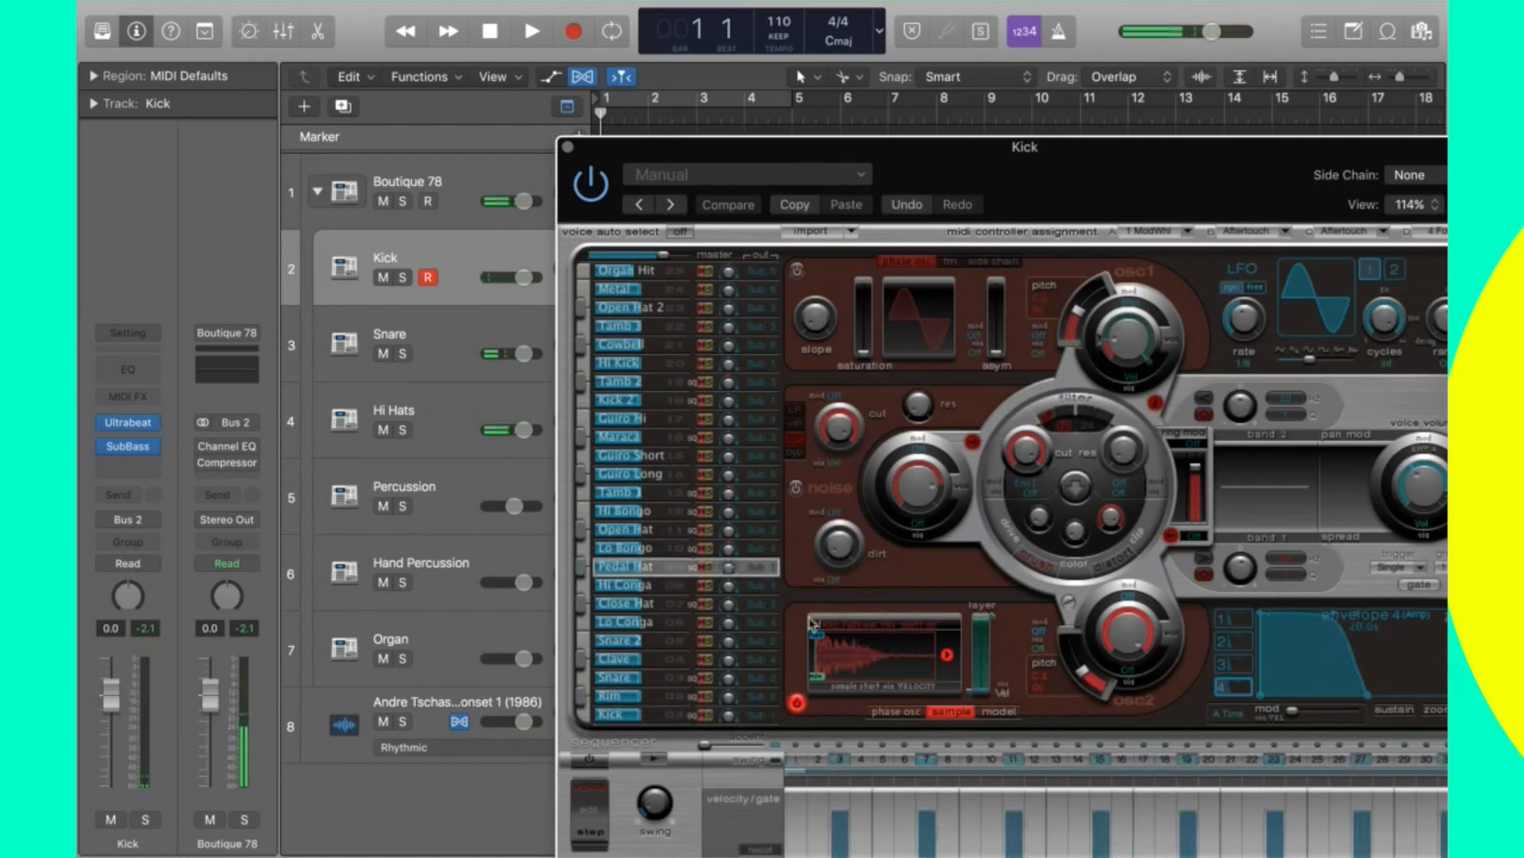
left_click(878, 624)
left_click(878, 656)
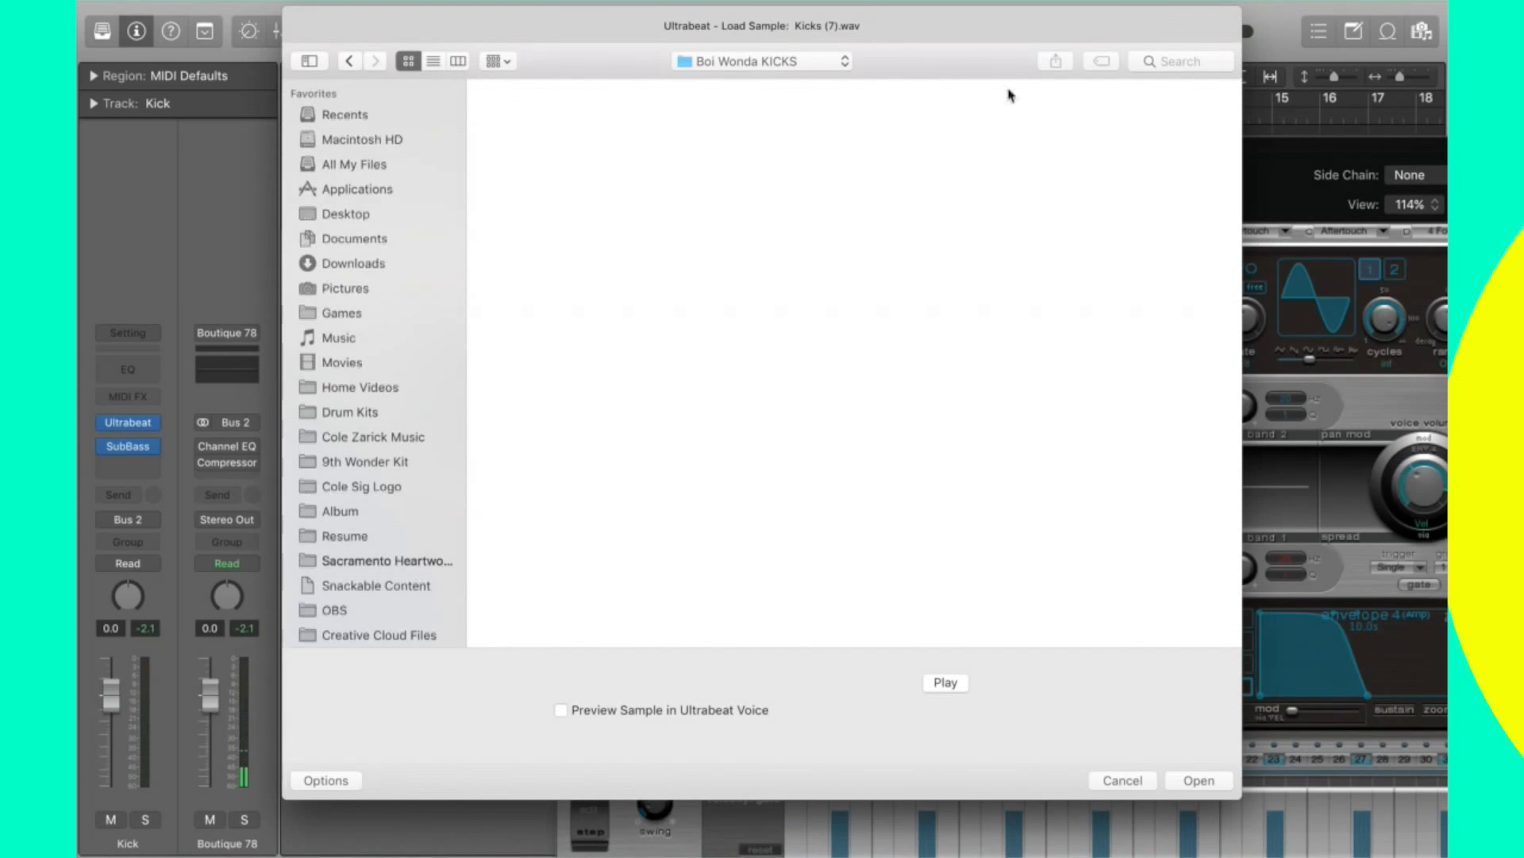
left_click(1114, 780)
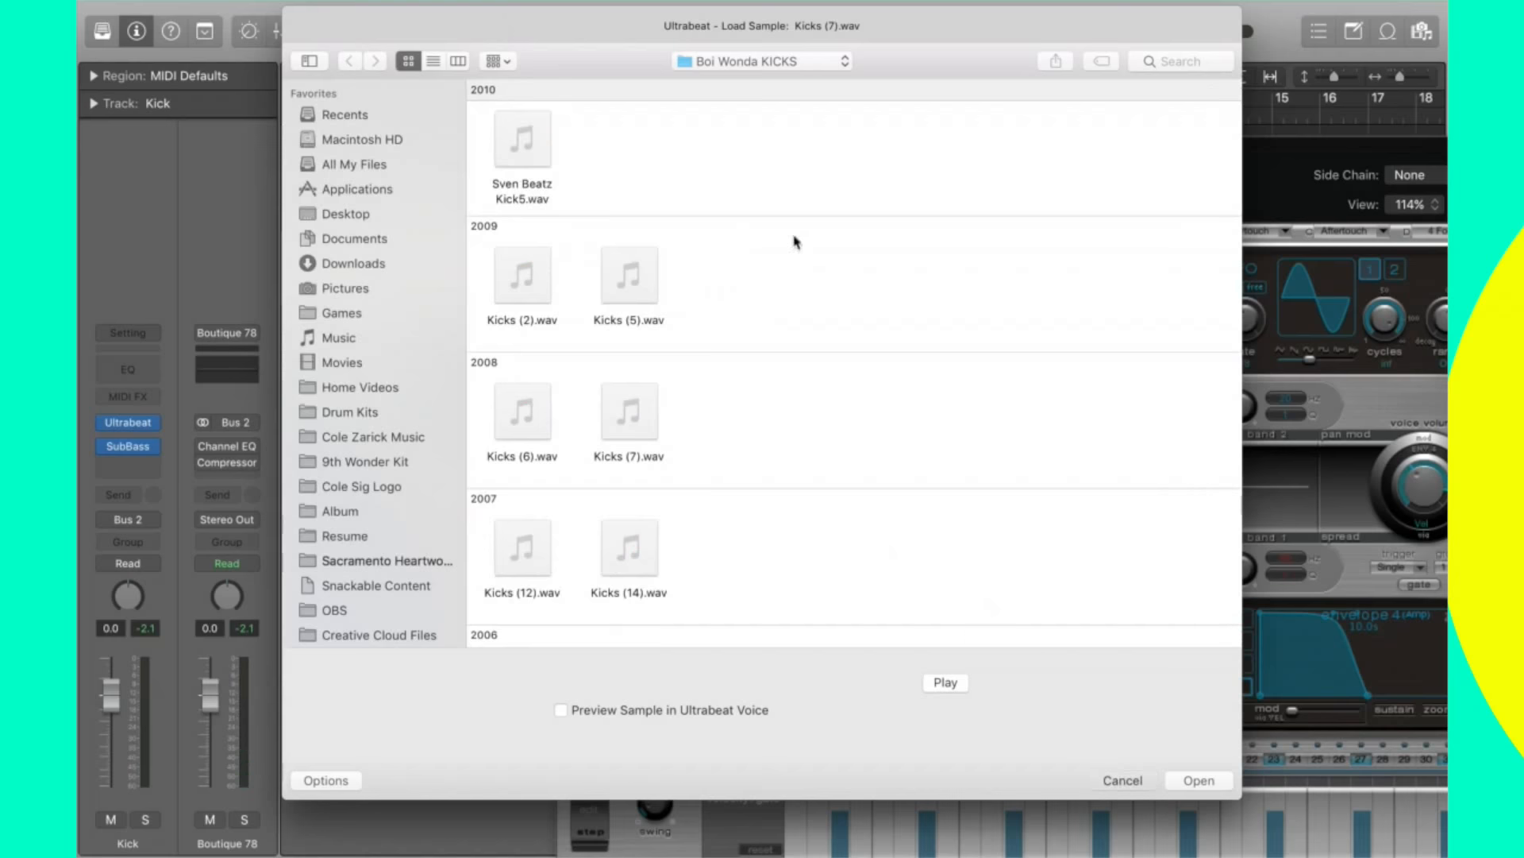
Load the Metal Trap Drum Kit setting into the Kick track's Ultrabeat and close the instrument window.
left_click(758, 175)
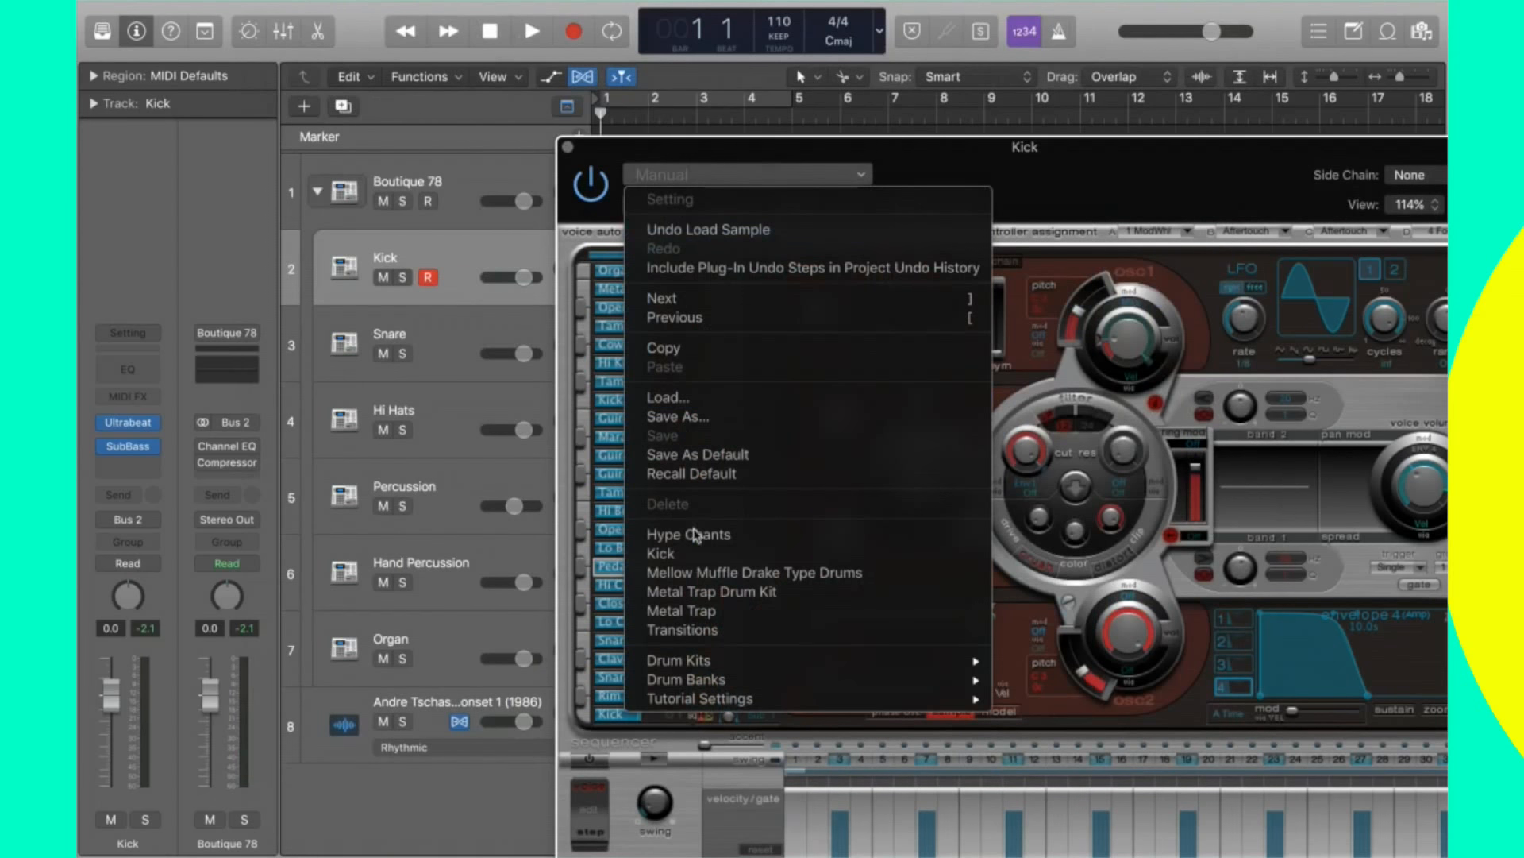
left_click(733, 594)
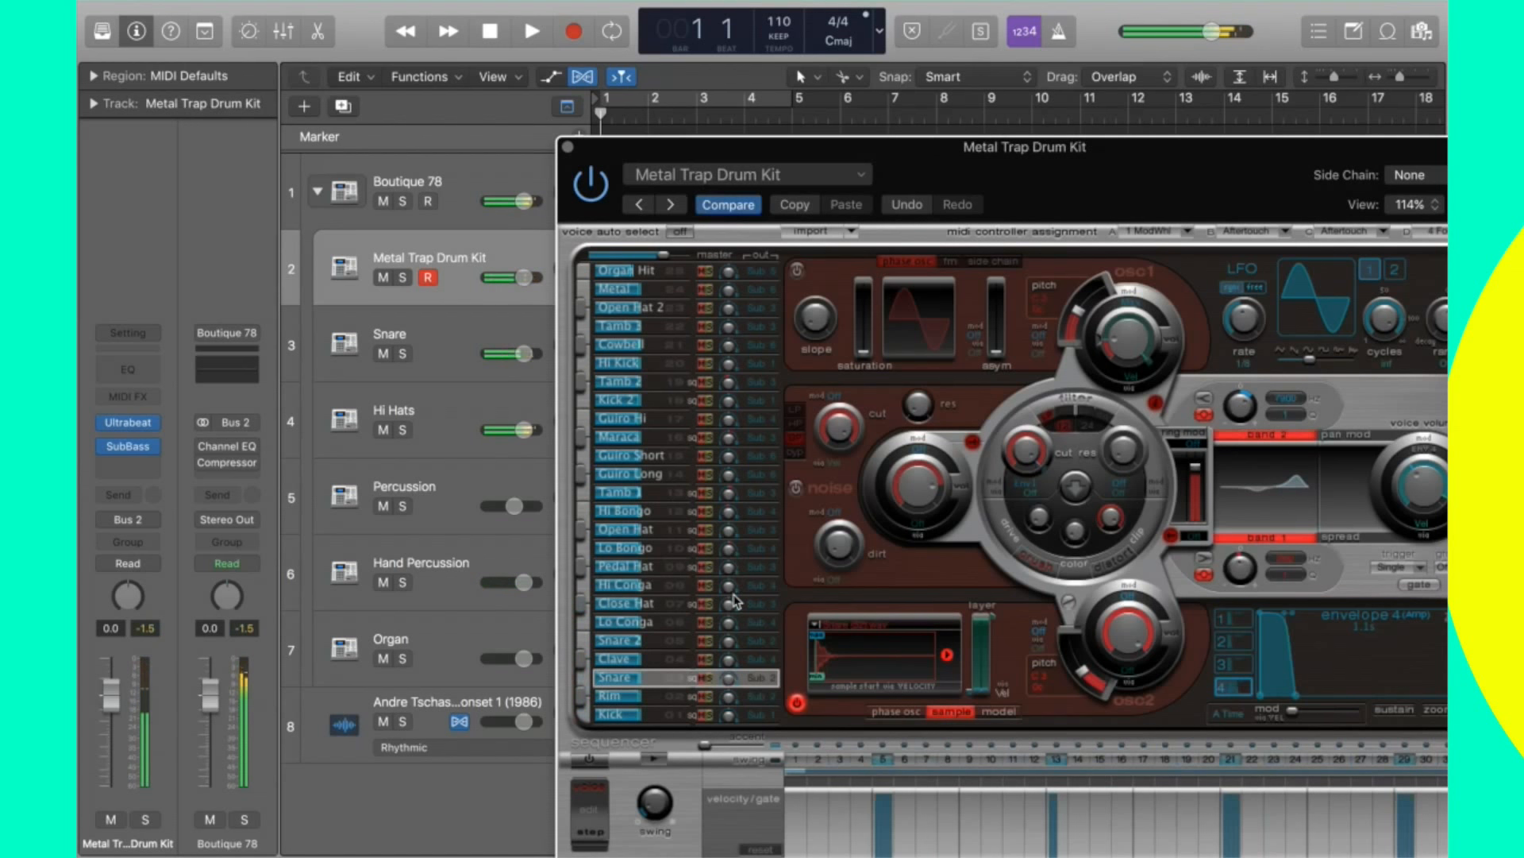
left_click(568, 147)
key("XF86AudioRaiseVolume")
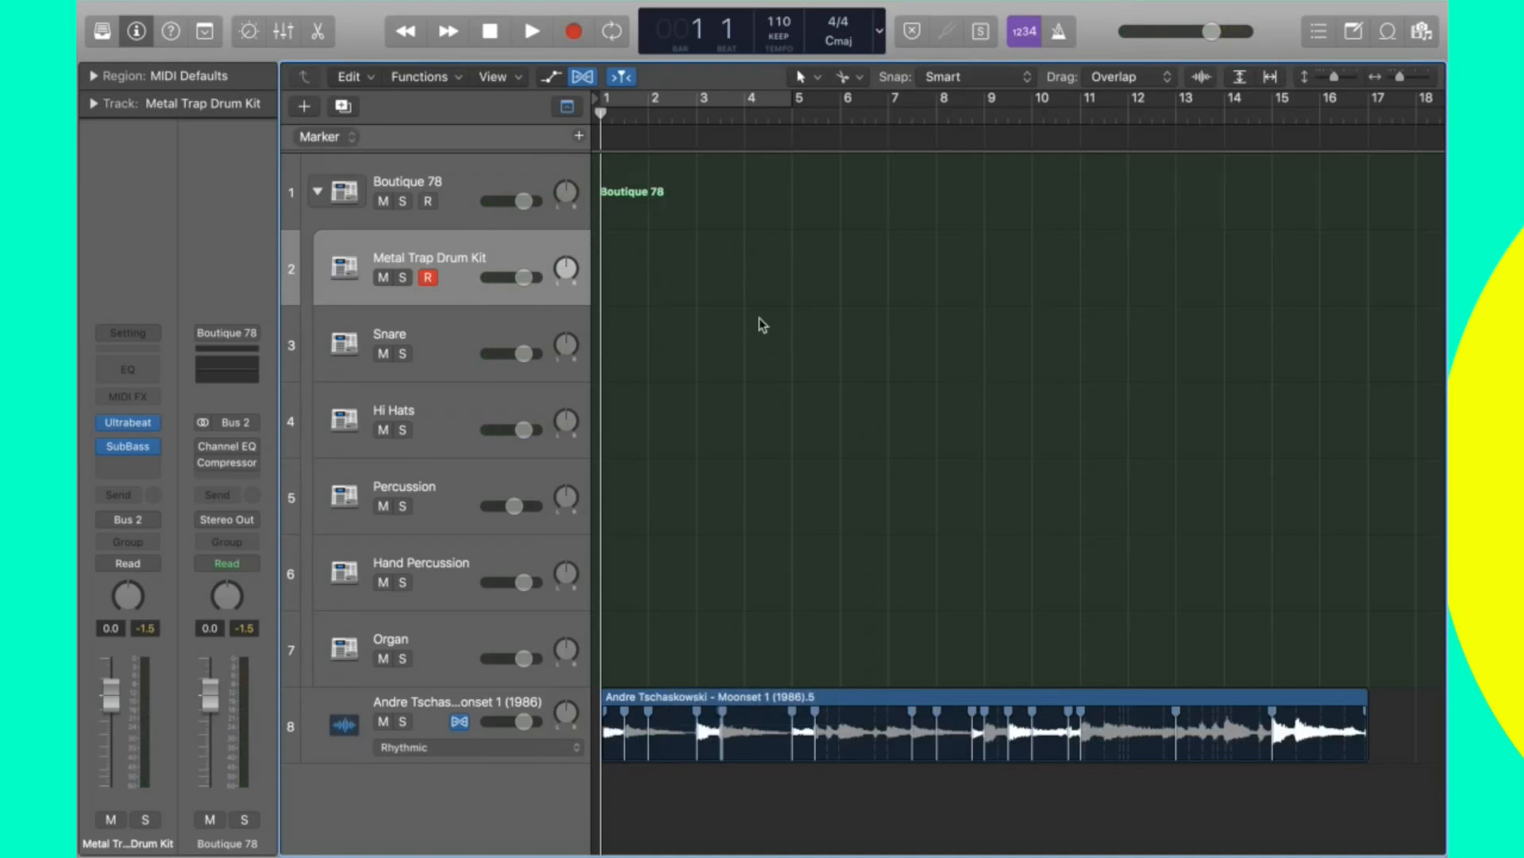
Play the flexed sample briefly from bar 1 and insert a Pitch Shifter effect on its track.
key("space")
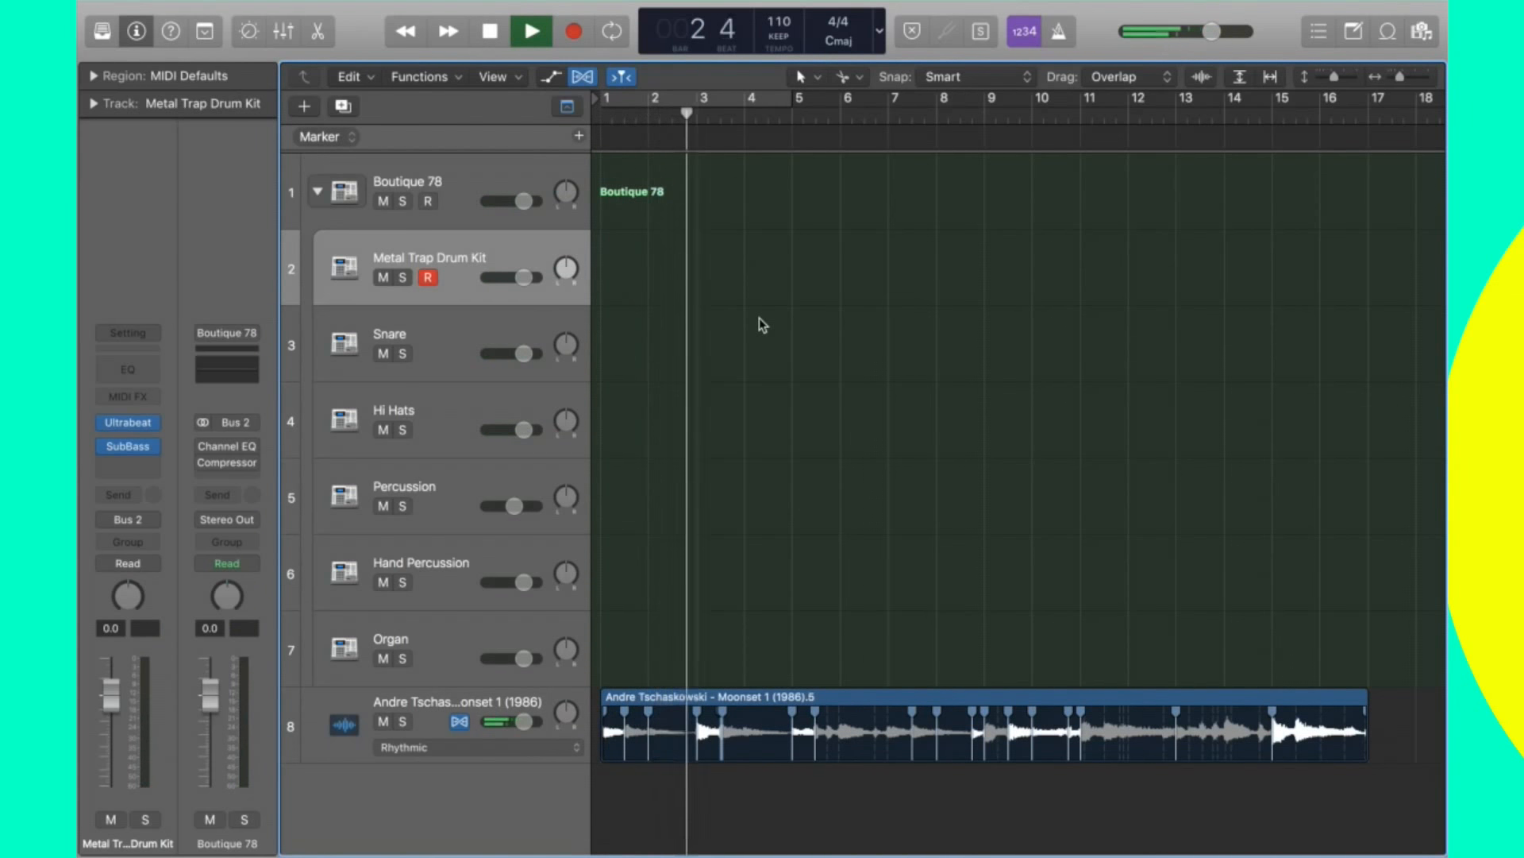
key("space")
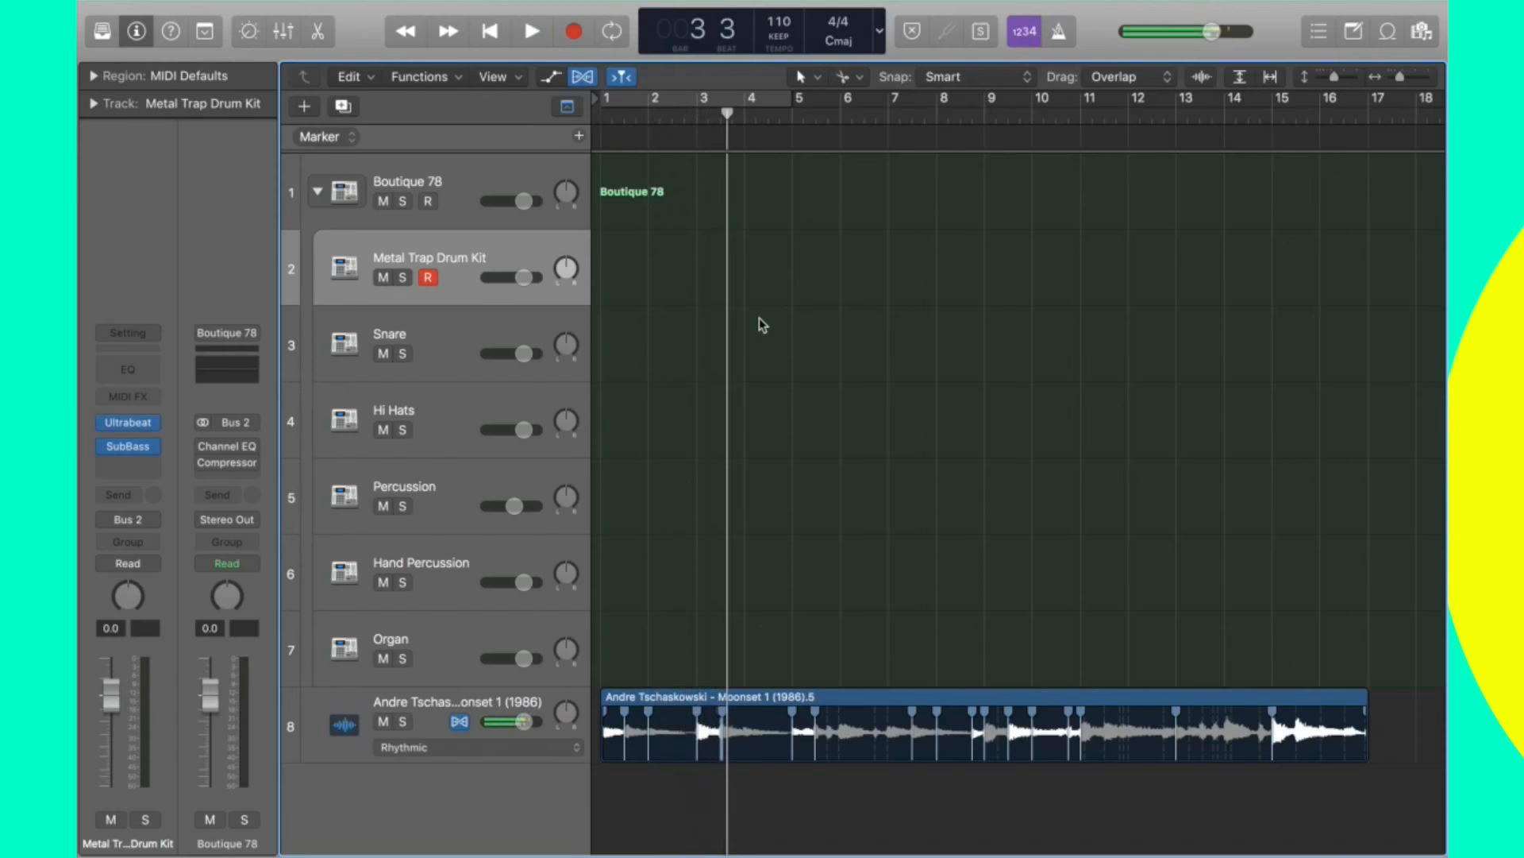
left_click(447, 706)
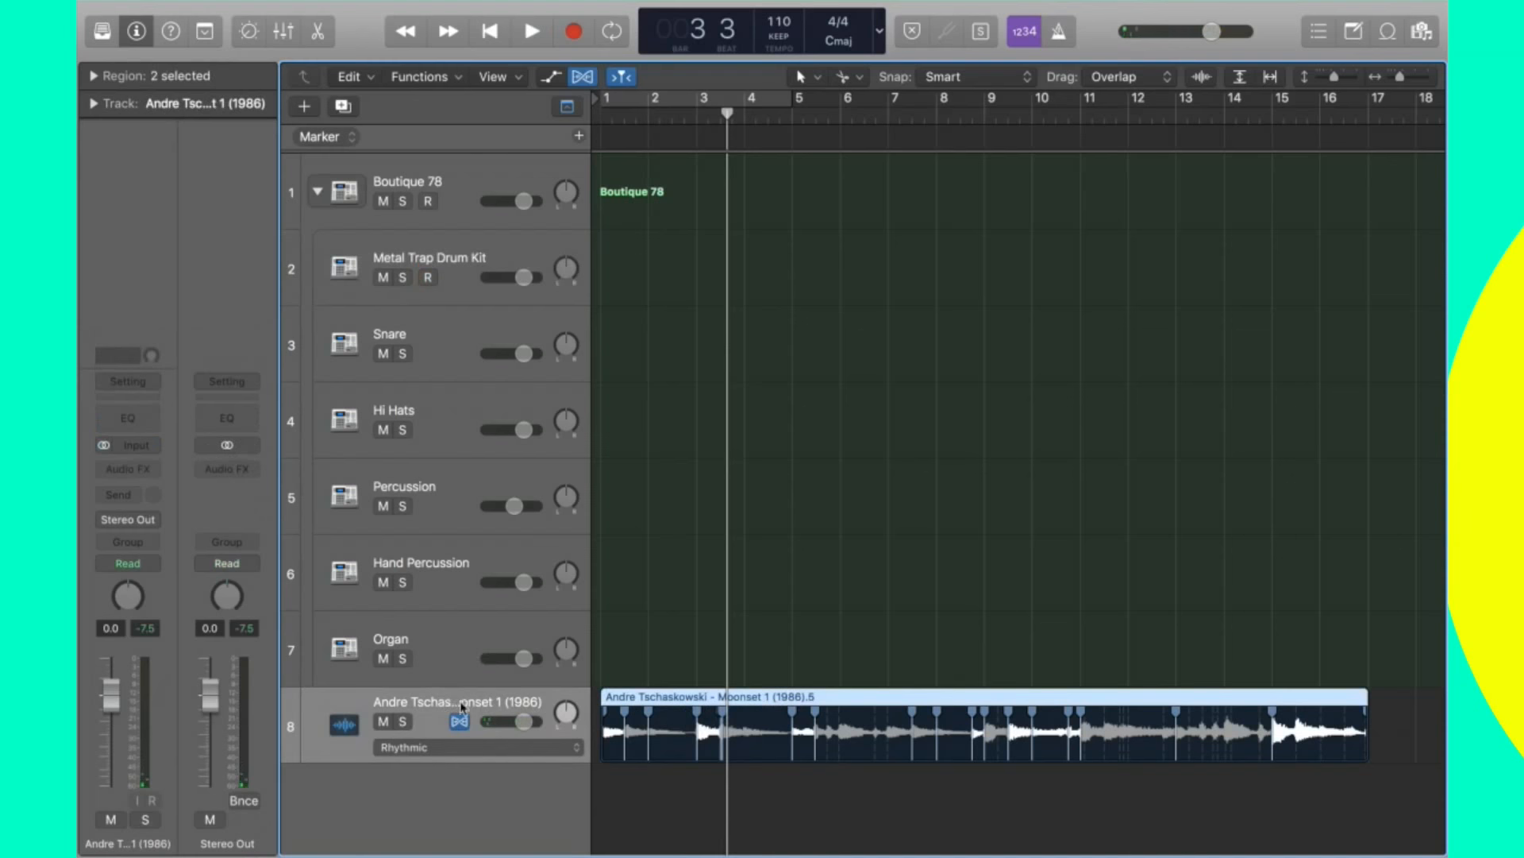
left_click(130, 467)
mouse_move(138, 716)
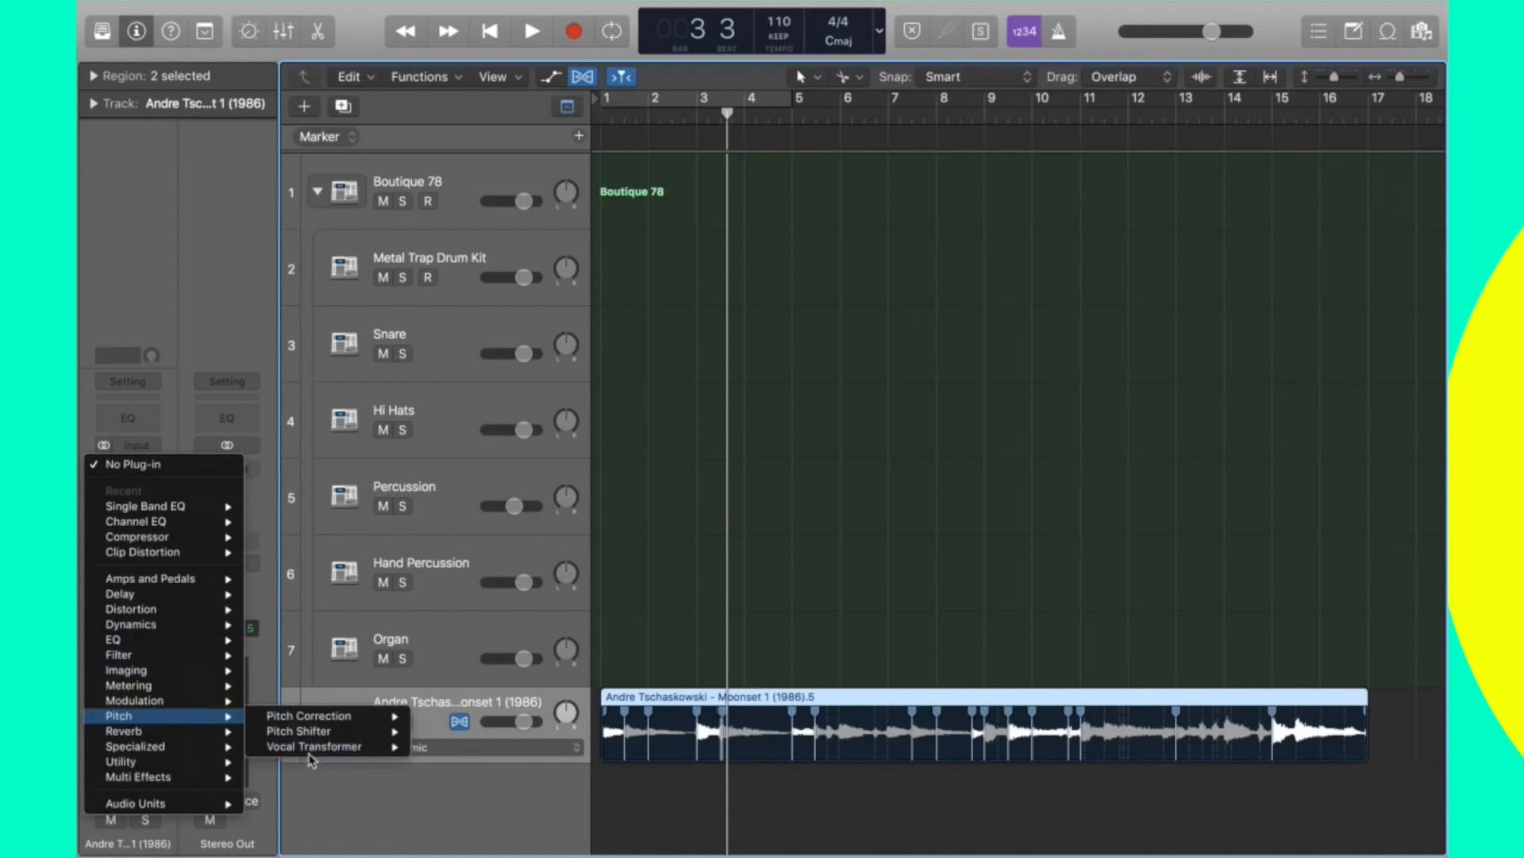
left_click(325, 729)
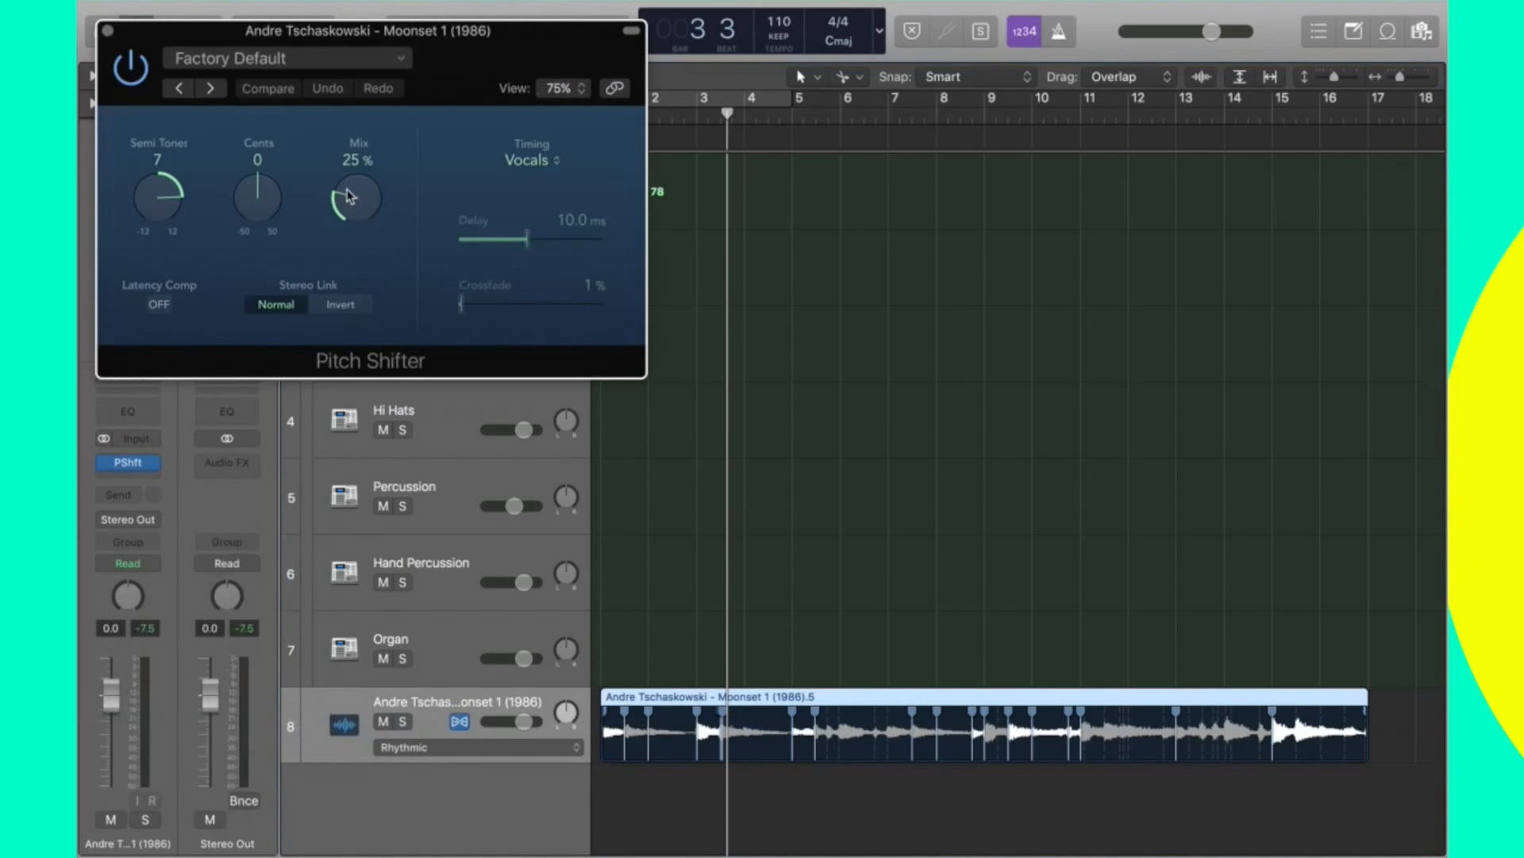
Set the Pitch Shifter's Mix to 100 %, comparing it with a lower mix during playback.
left_click_drag(349, 196, 364, 83)
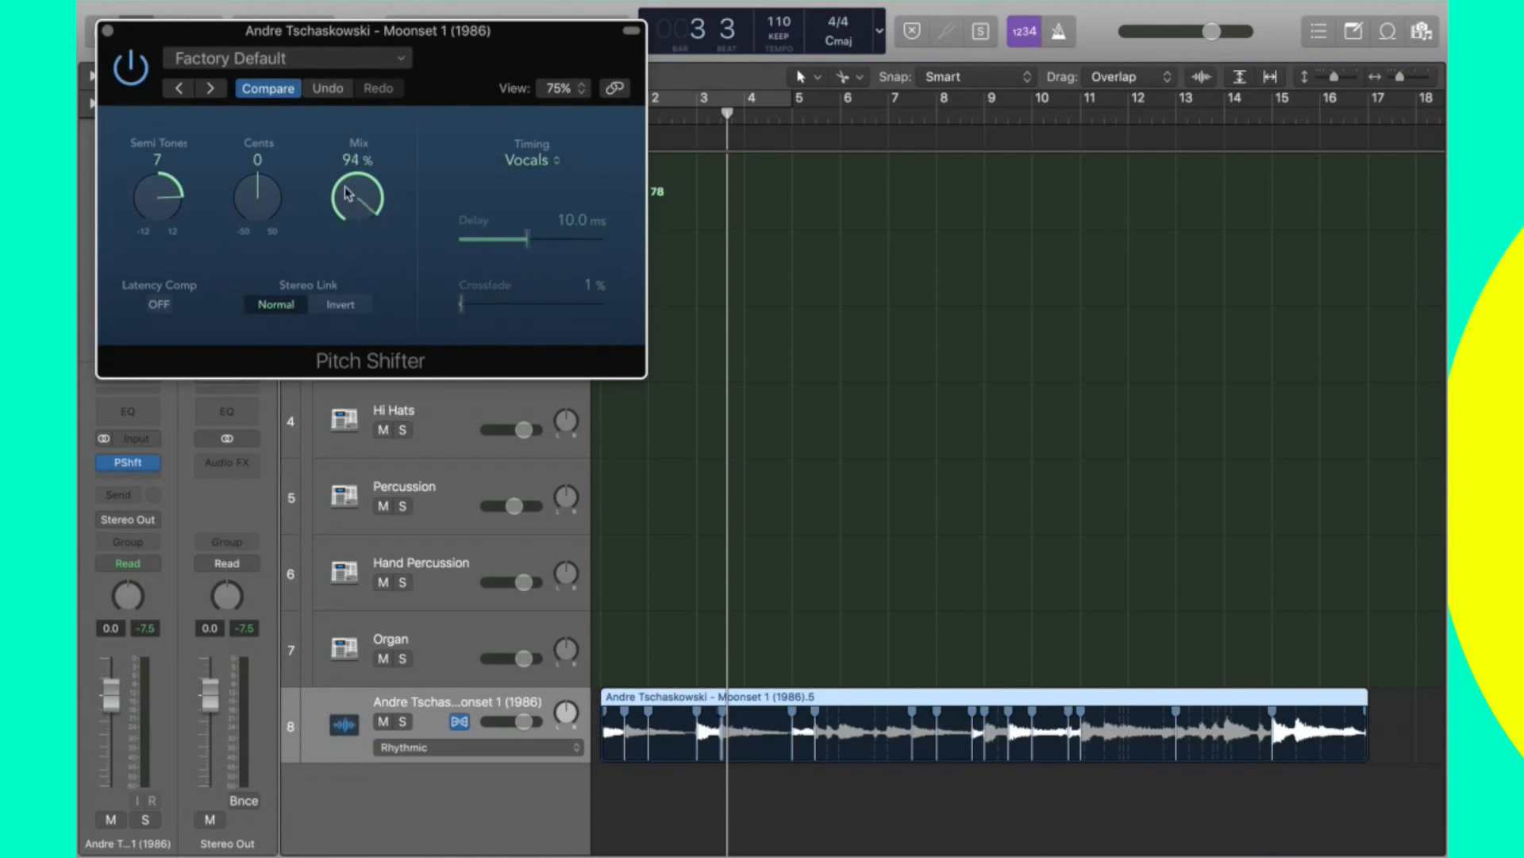
key("Return")
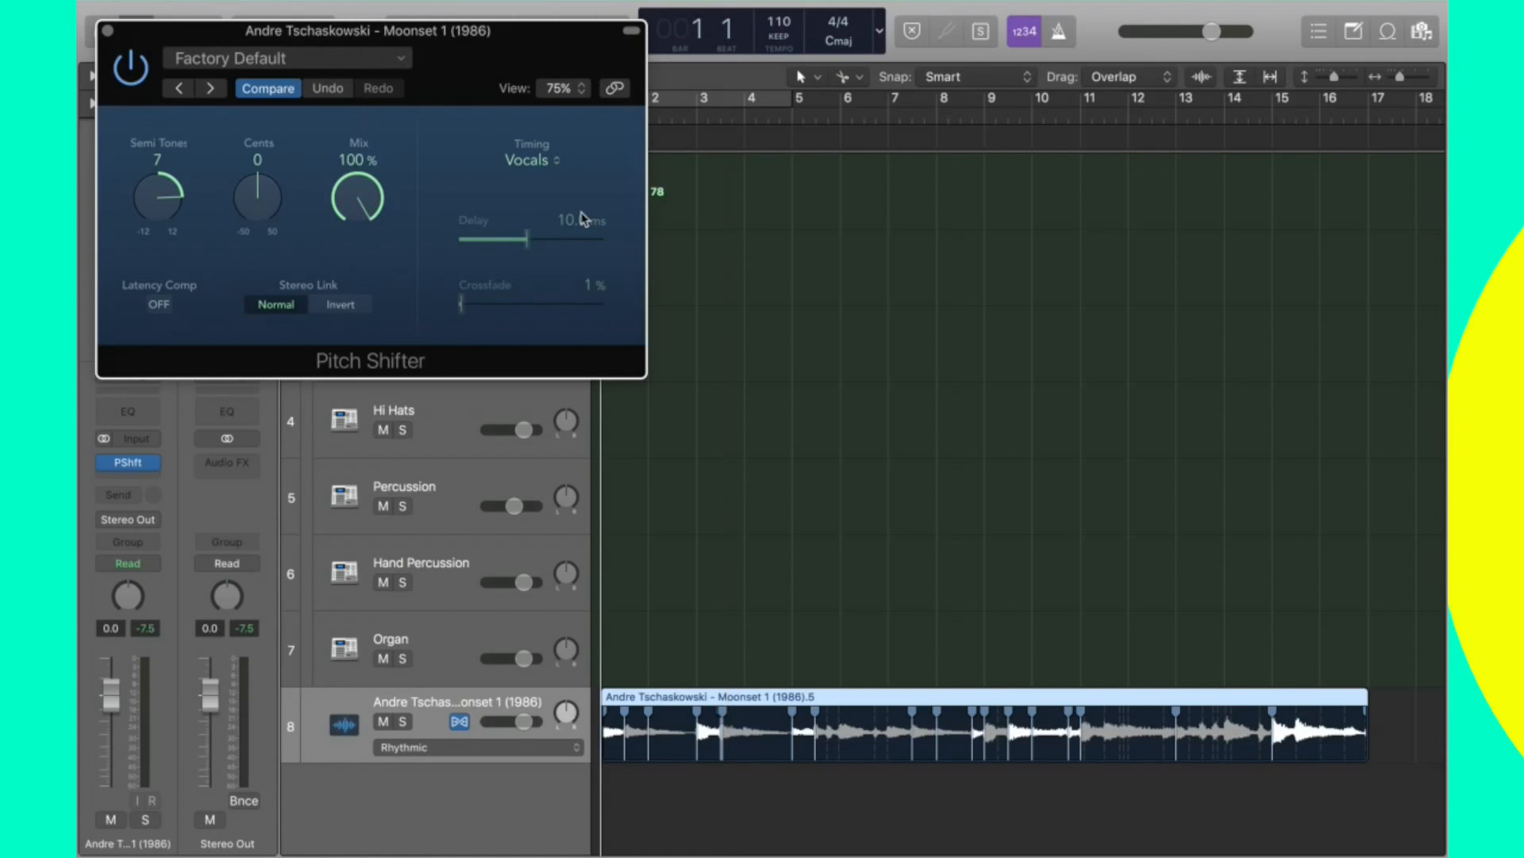
key("space")
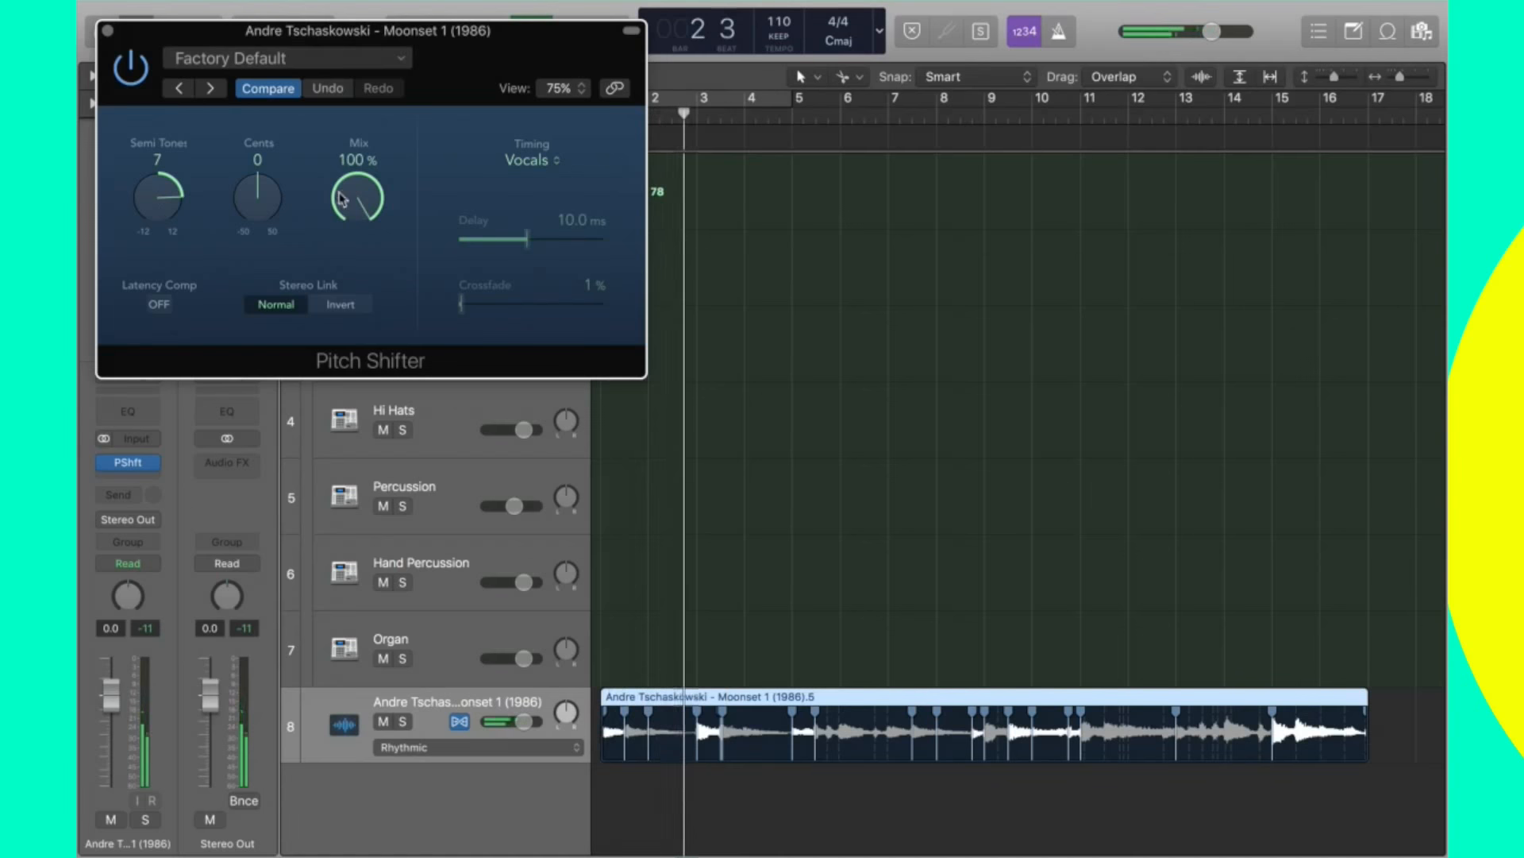
left_click_drag(341, 198, 378, 354)
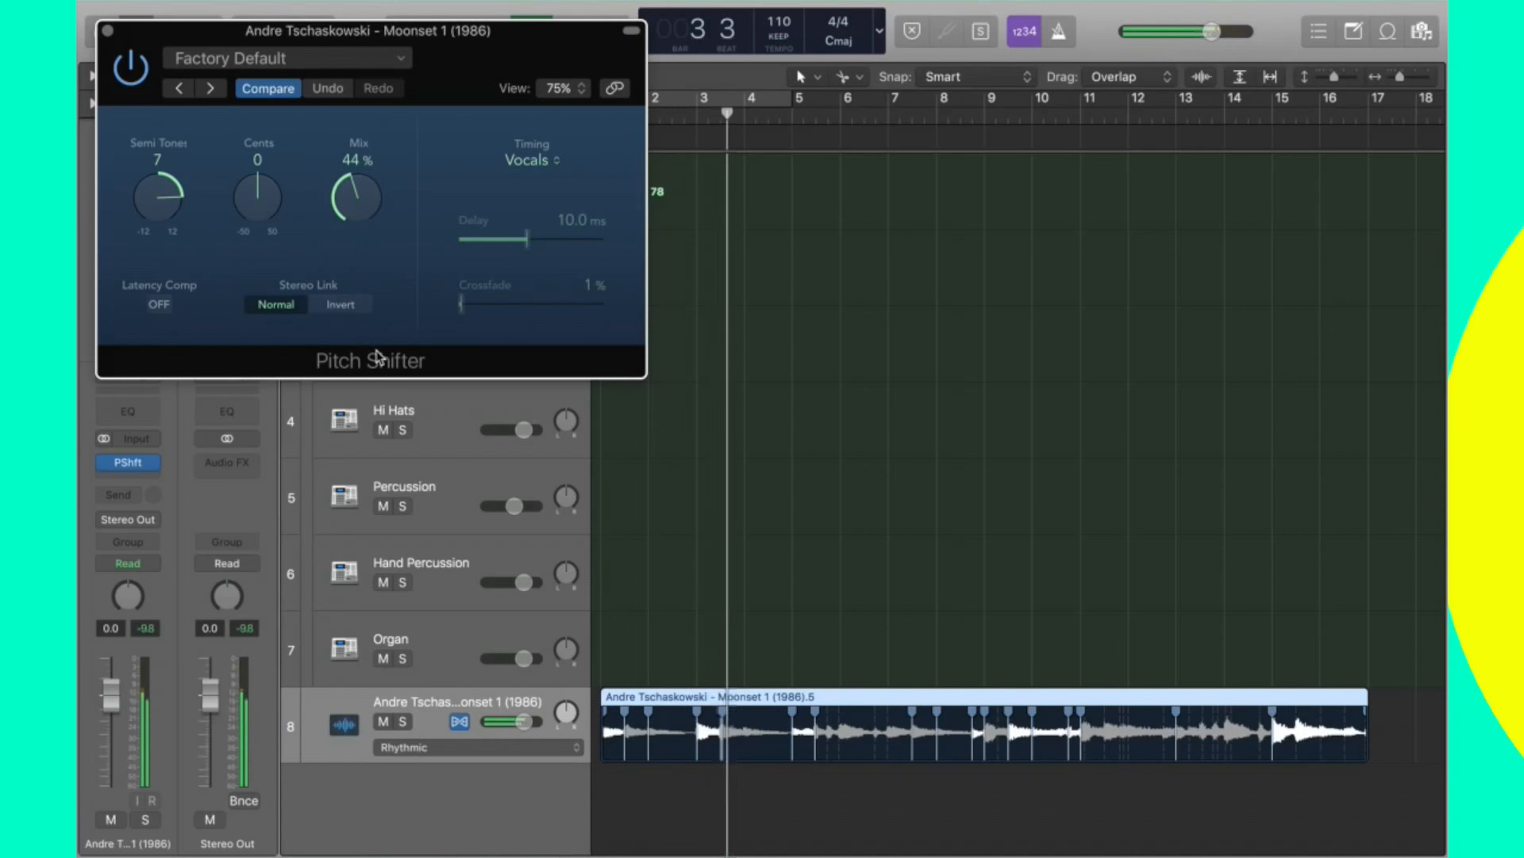
left_click_drag(378, 356, 342, 144)
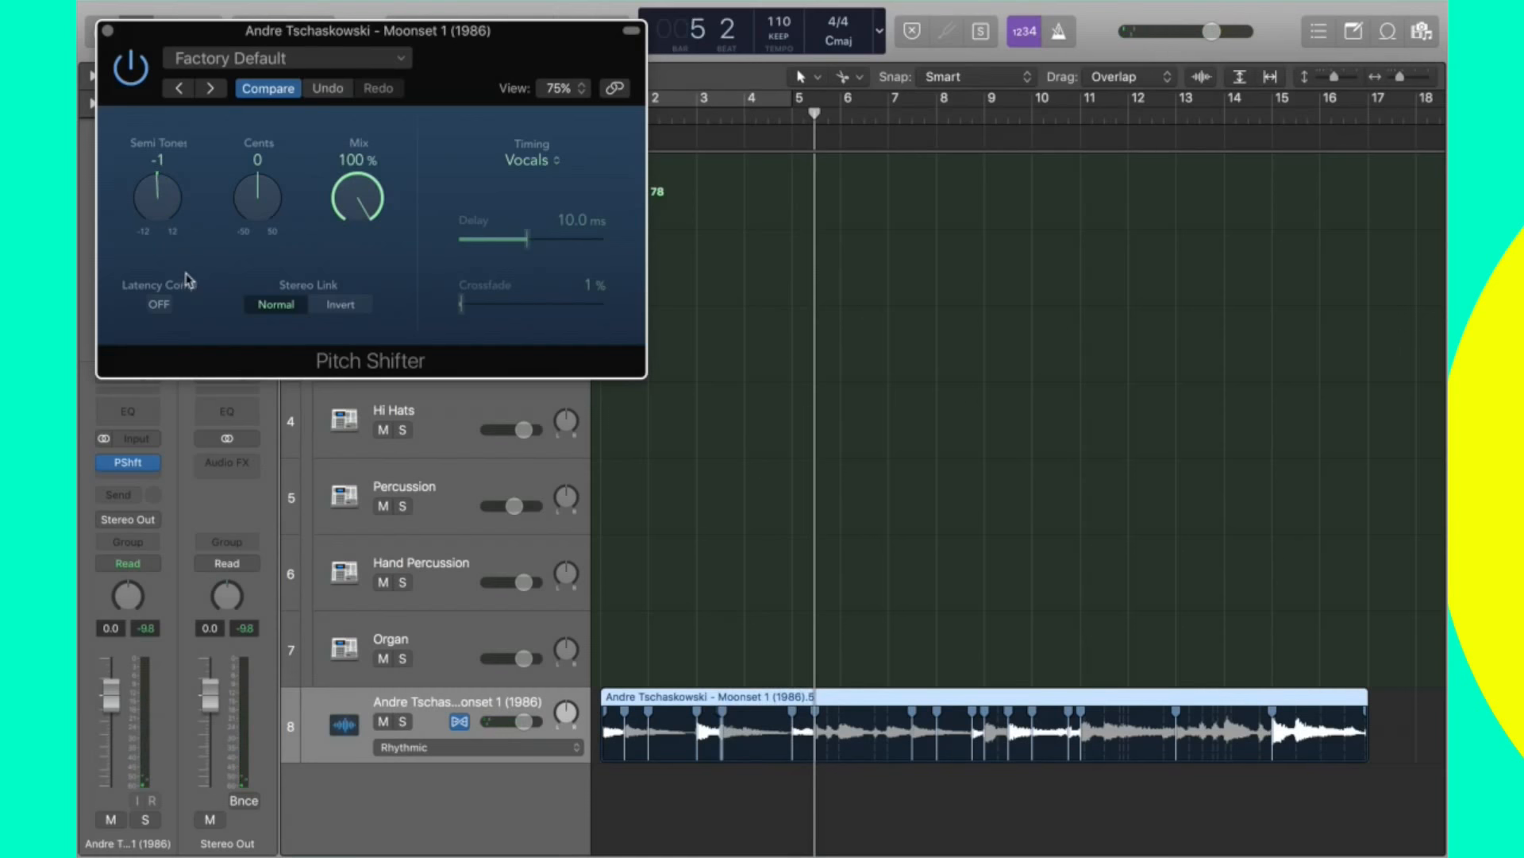
Set the Pitch Shifter's Semi Tones to -6 and audition the sample from bar 1 and from around bars 9 and 11.
key("space")
key("space")
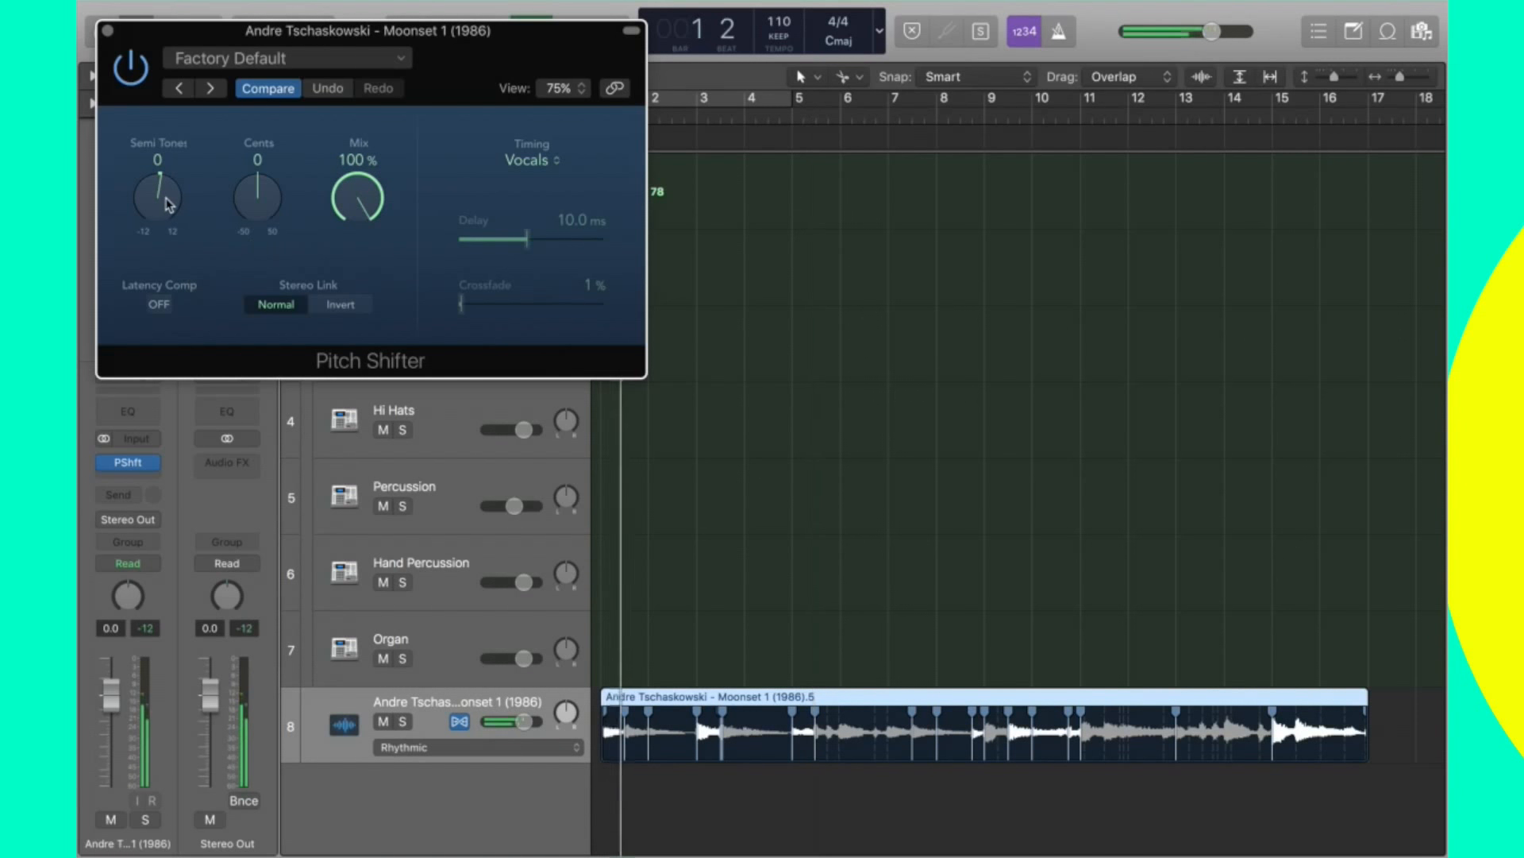
key("space")
key("space")
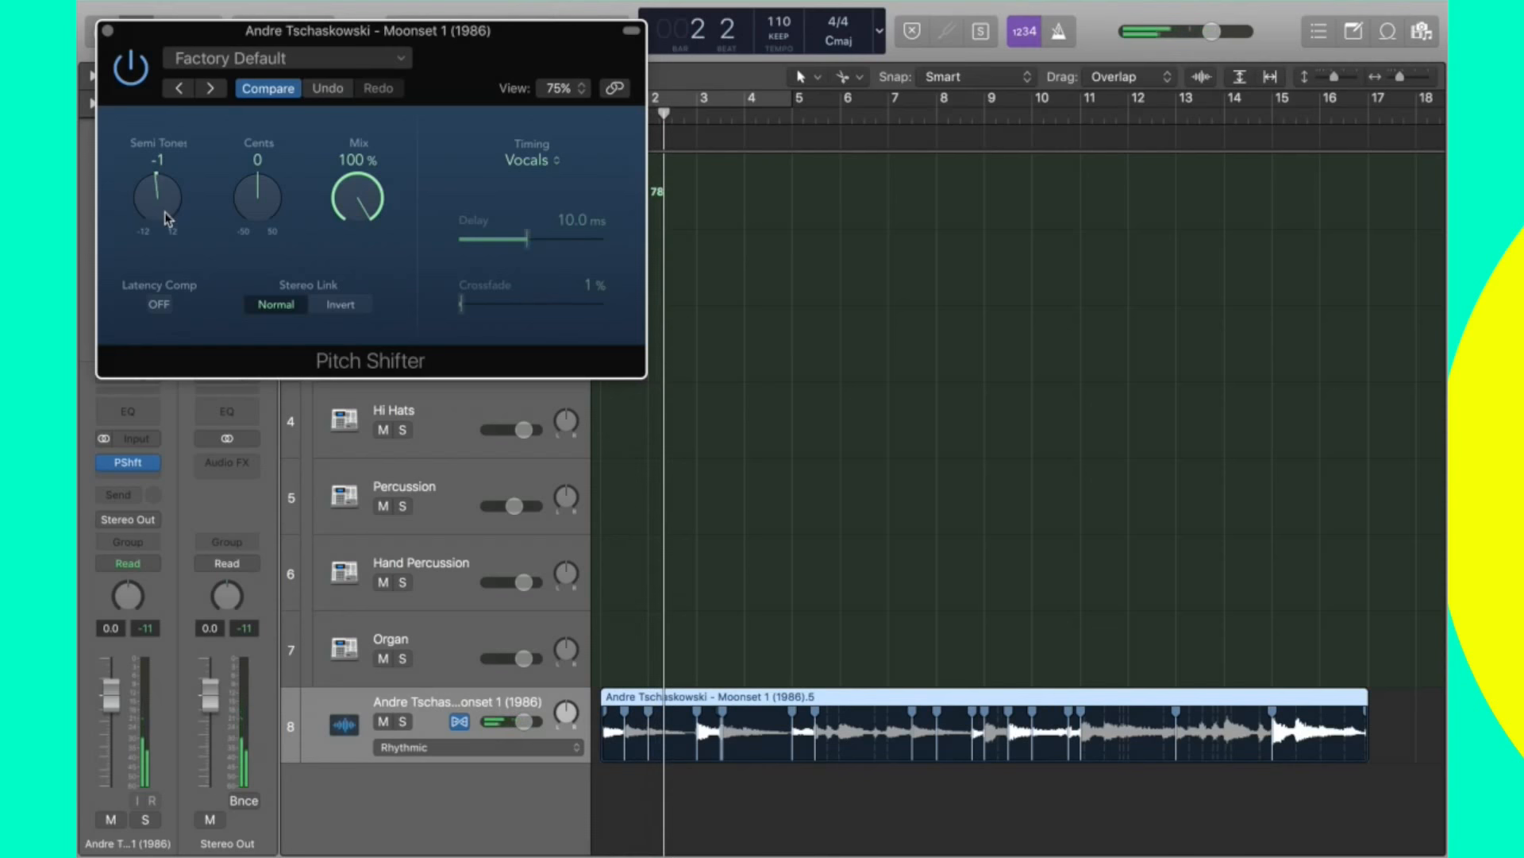
key("space")
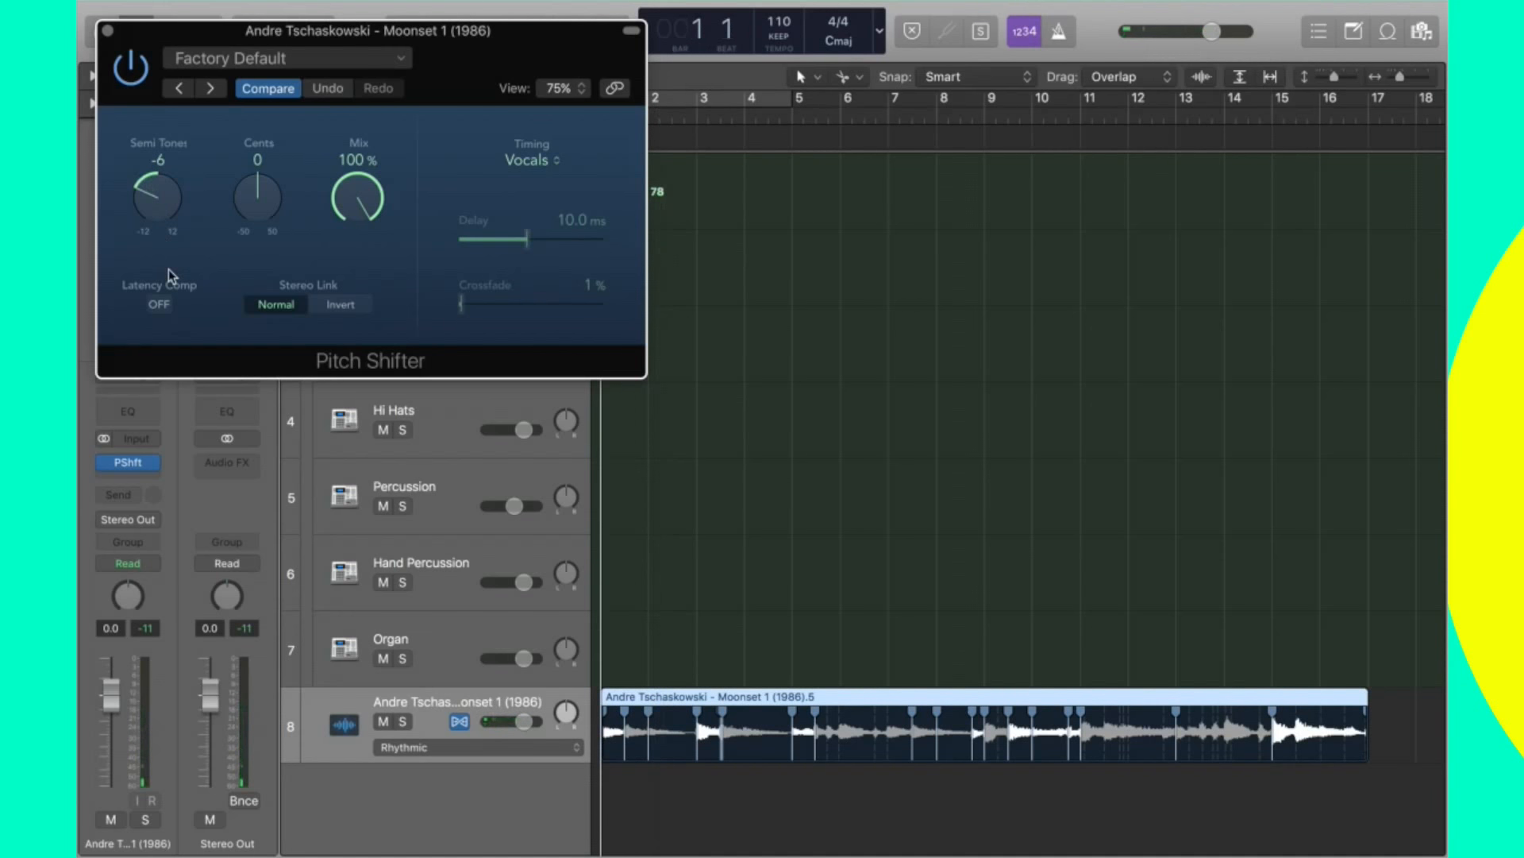
key("space")
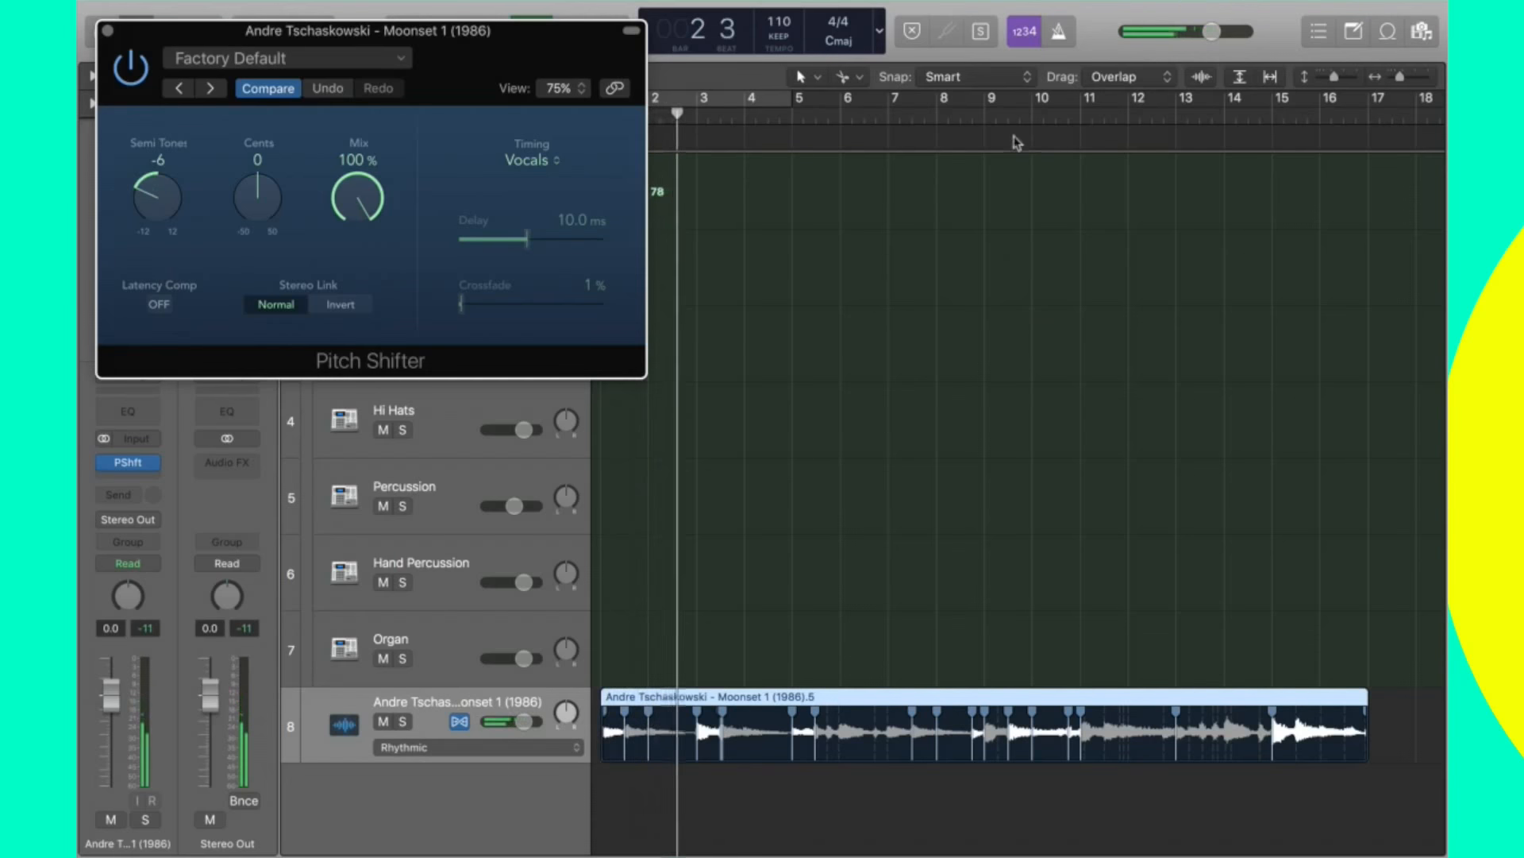
left_click(996, 120)
left_click(1101, 117)
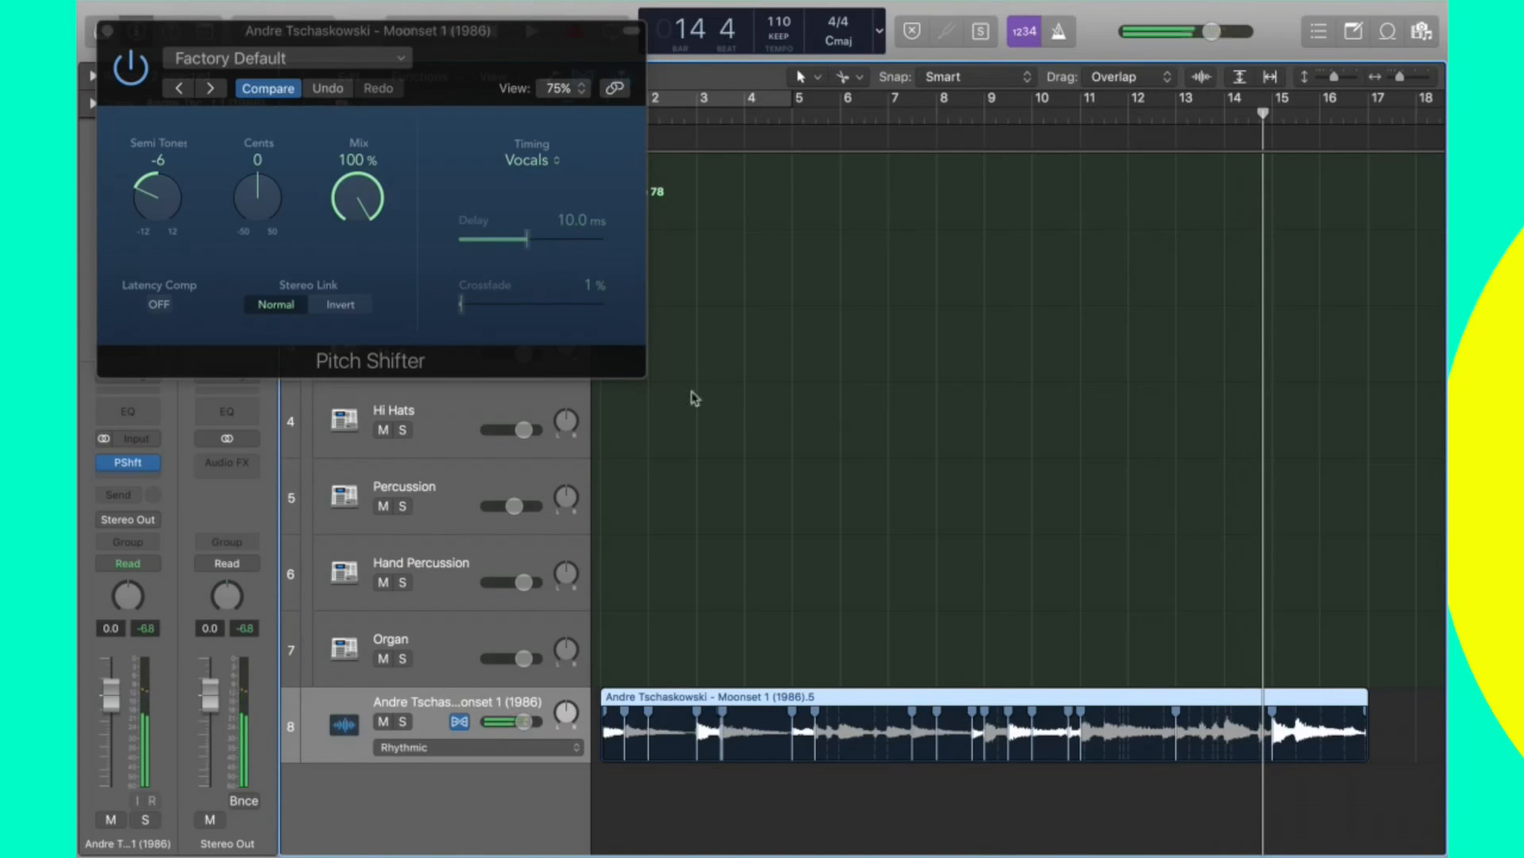
Add a Channel EQ to the sample track, set its high shelf to 2500 Hz at -24.0 dB, and close the EQ.
left_click_drag(316, 52, 698, 99)
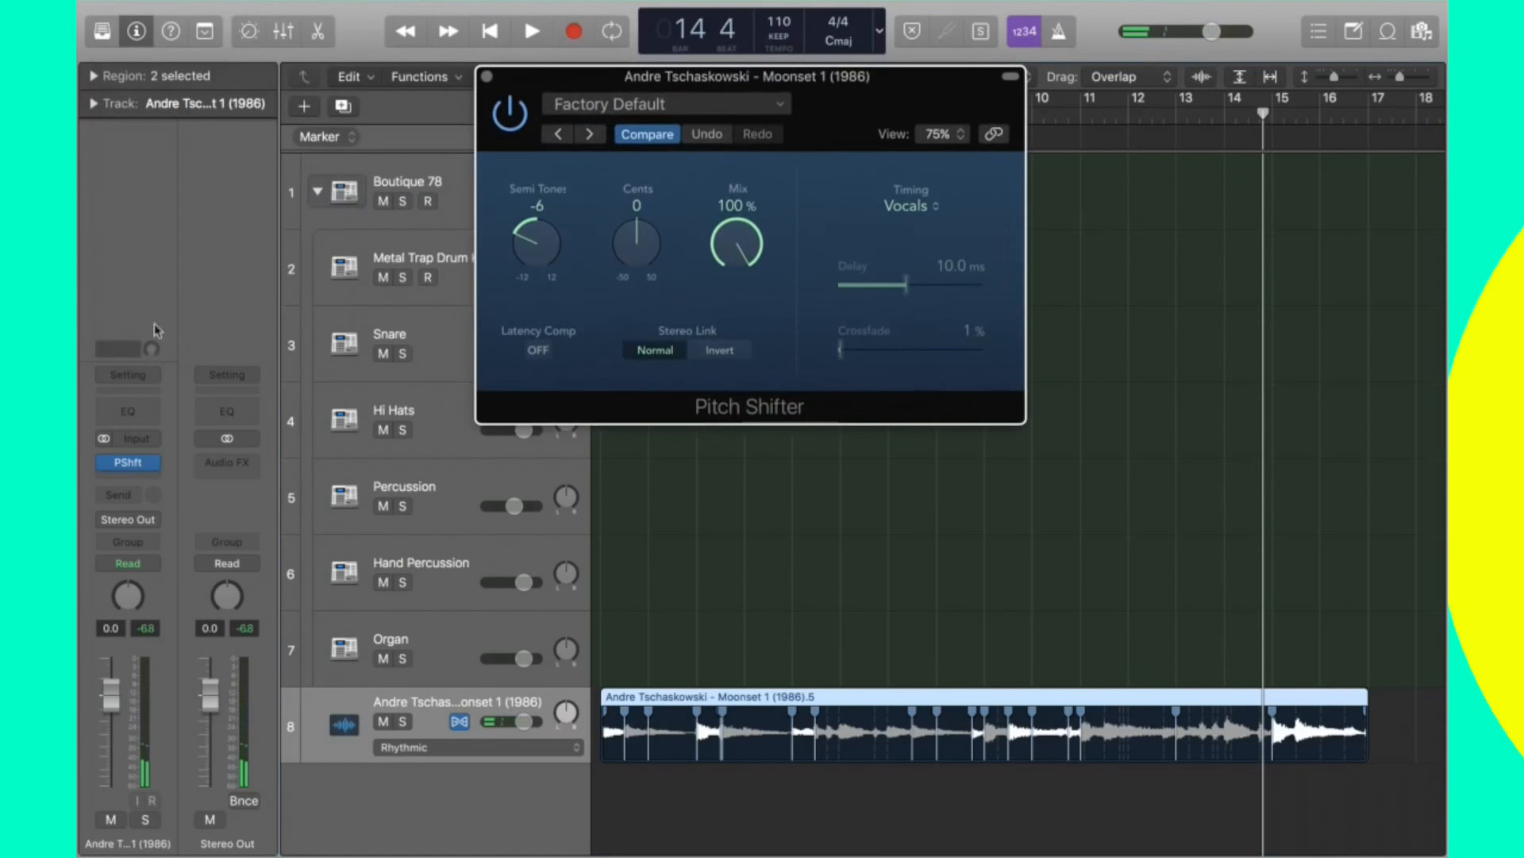
left_click(134, 410)
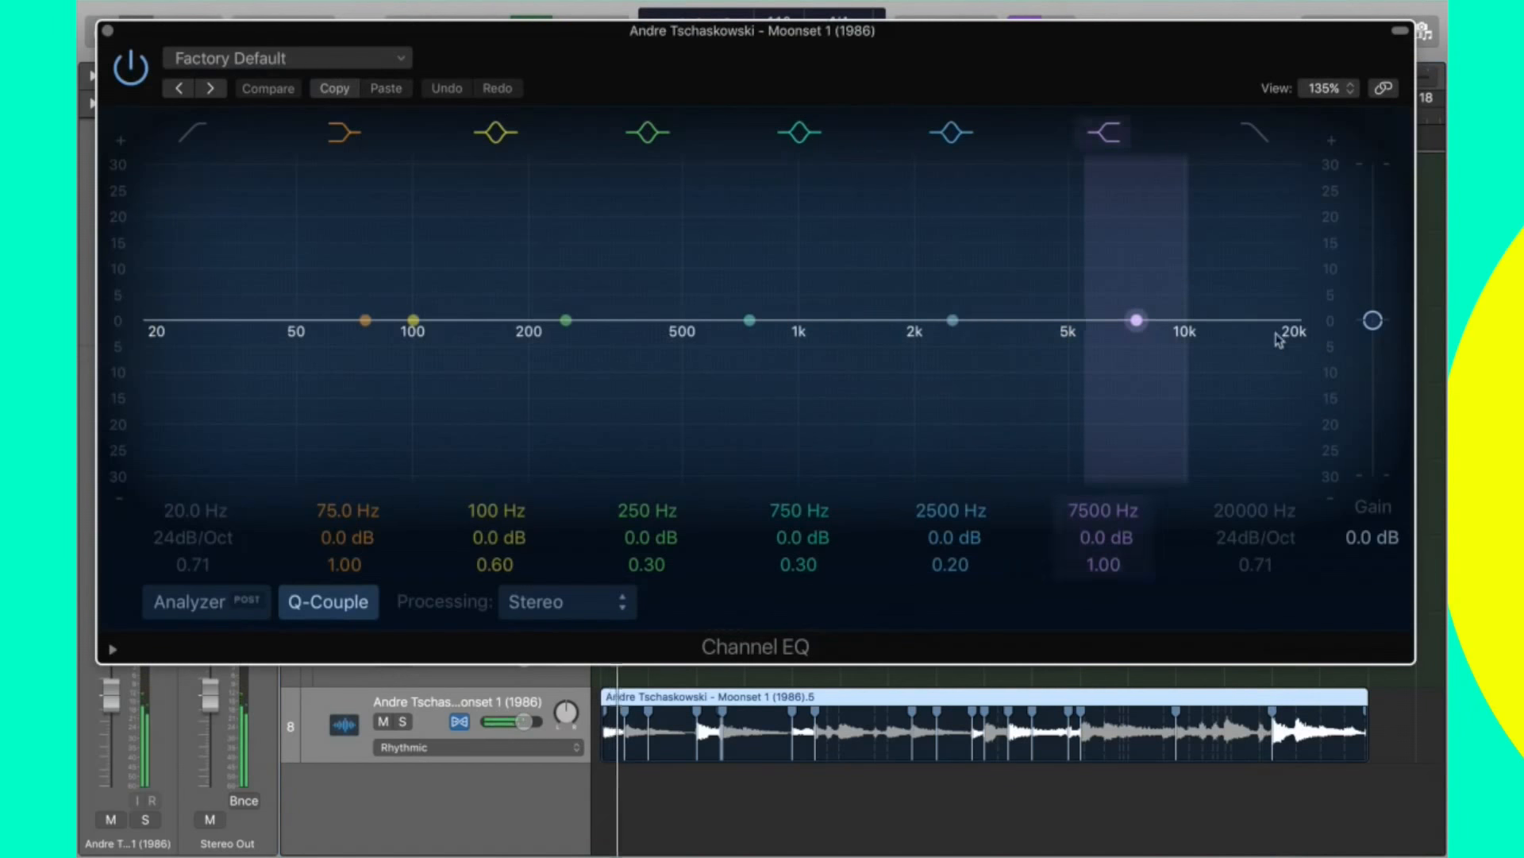
left_click(1141, 323)
left_click_drag(1150, 324, 959, 603)
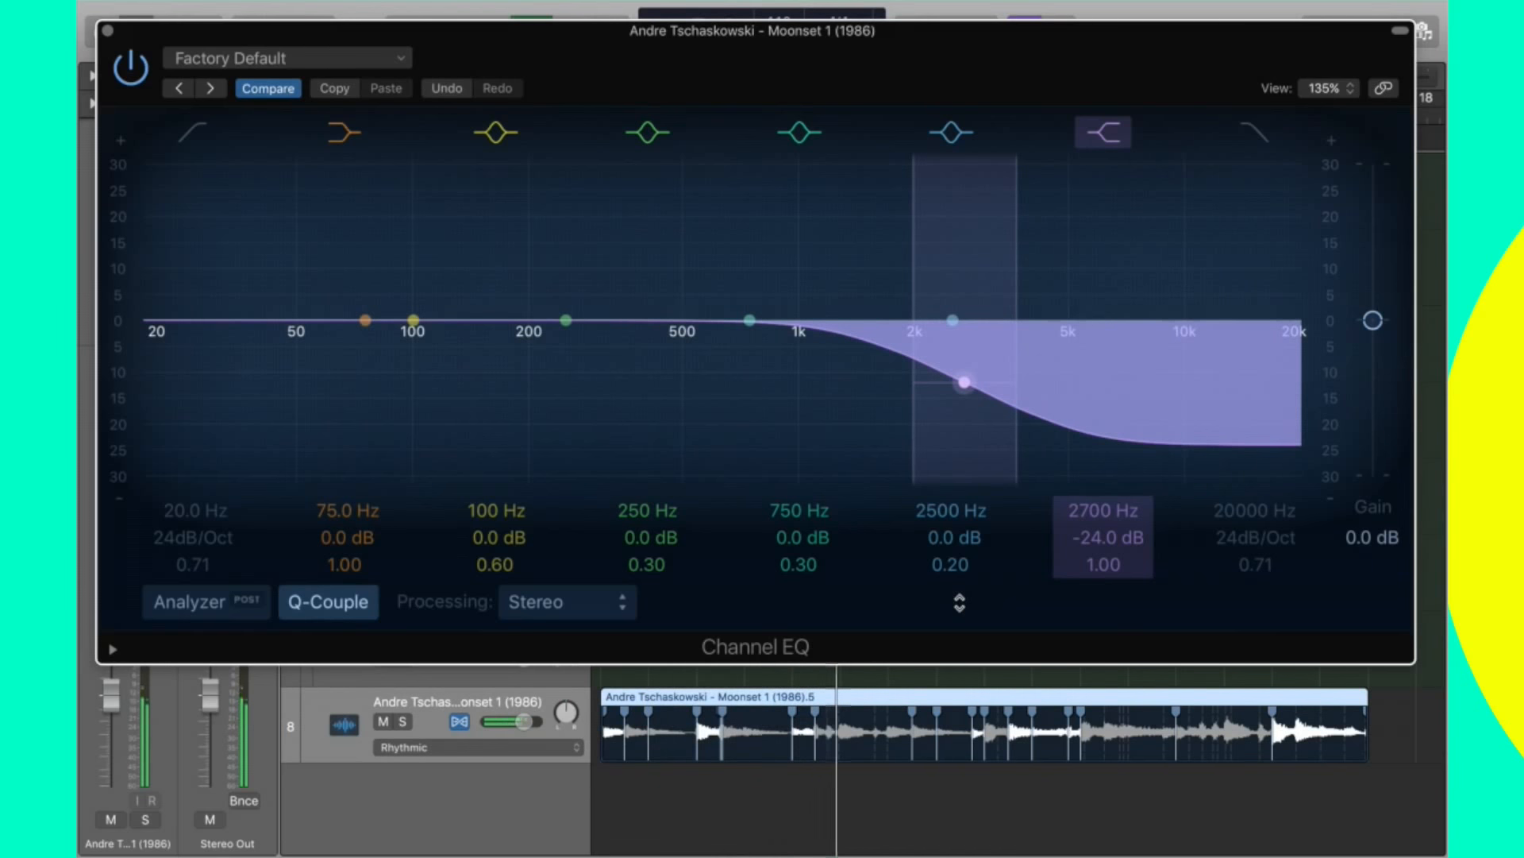
left_click_drag(964, 382, 950, 608)
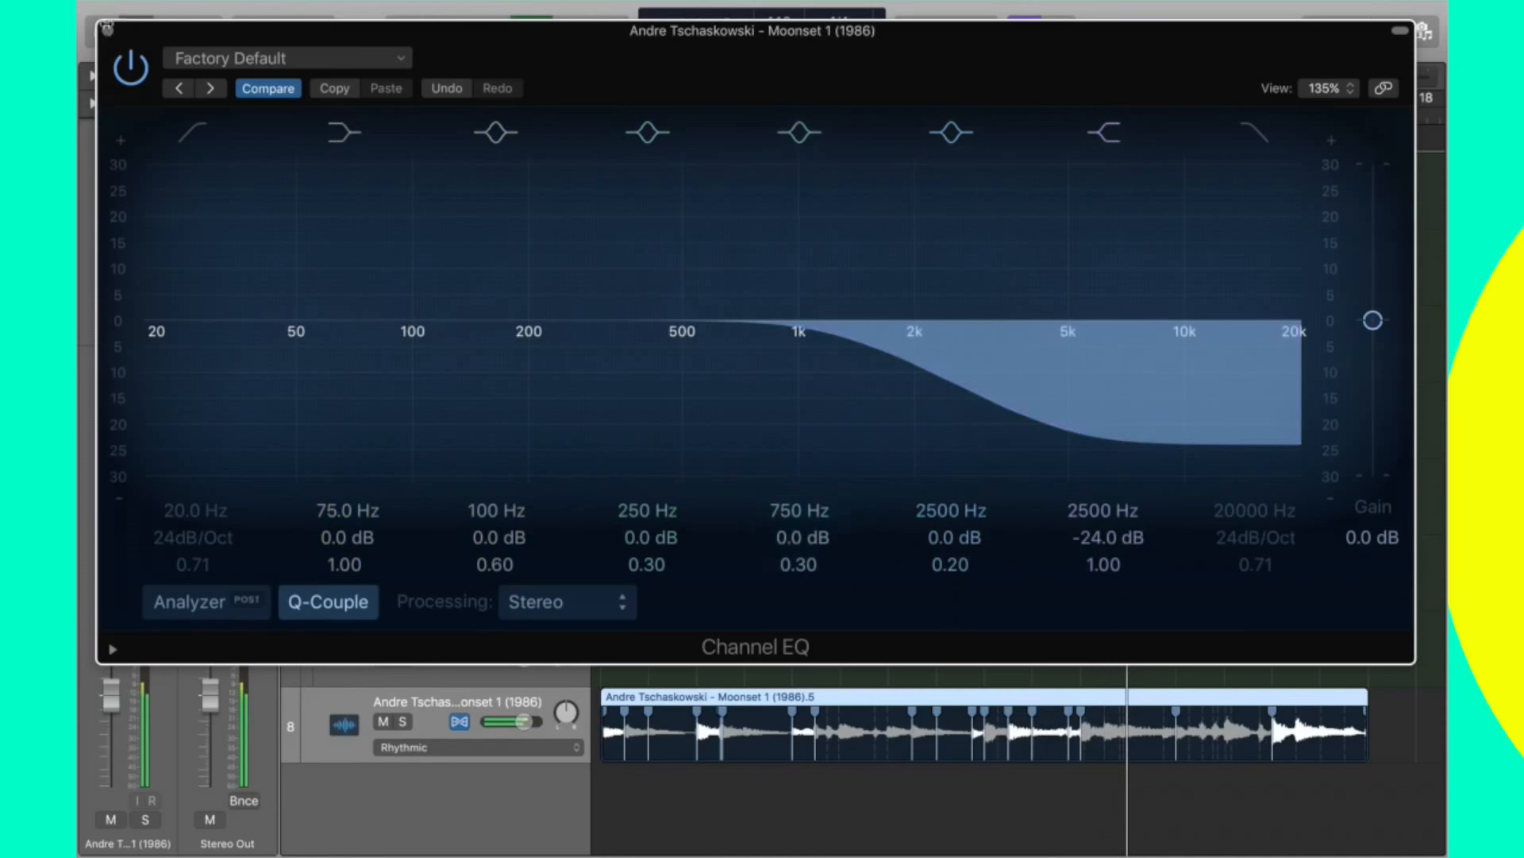
left_click(105, 32)
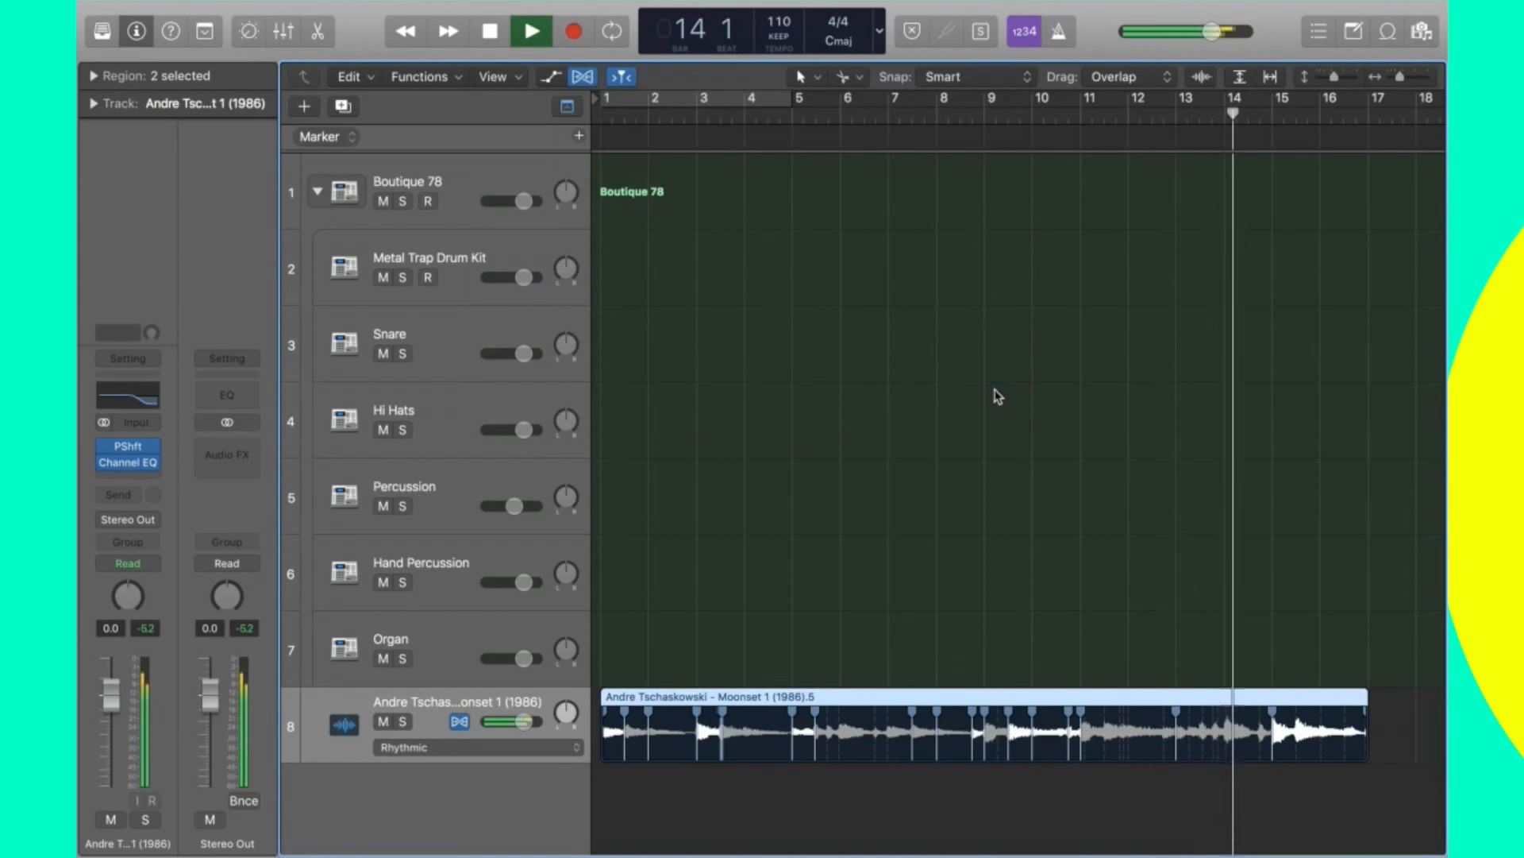
Return to bar 1, set an active cycle range from bar 1 to bar 17 over the sample region, and start playback.
key("Return")
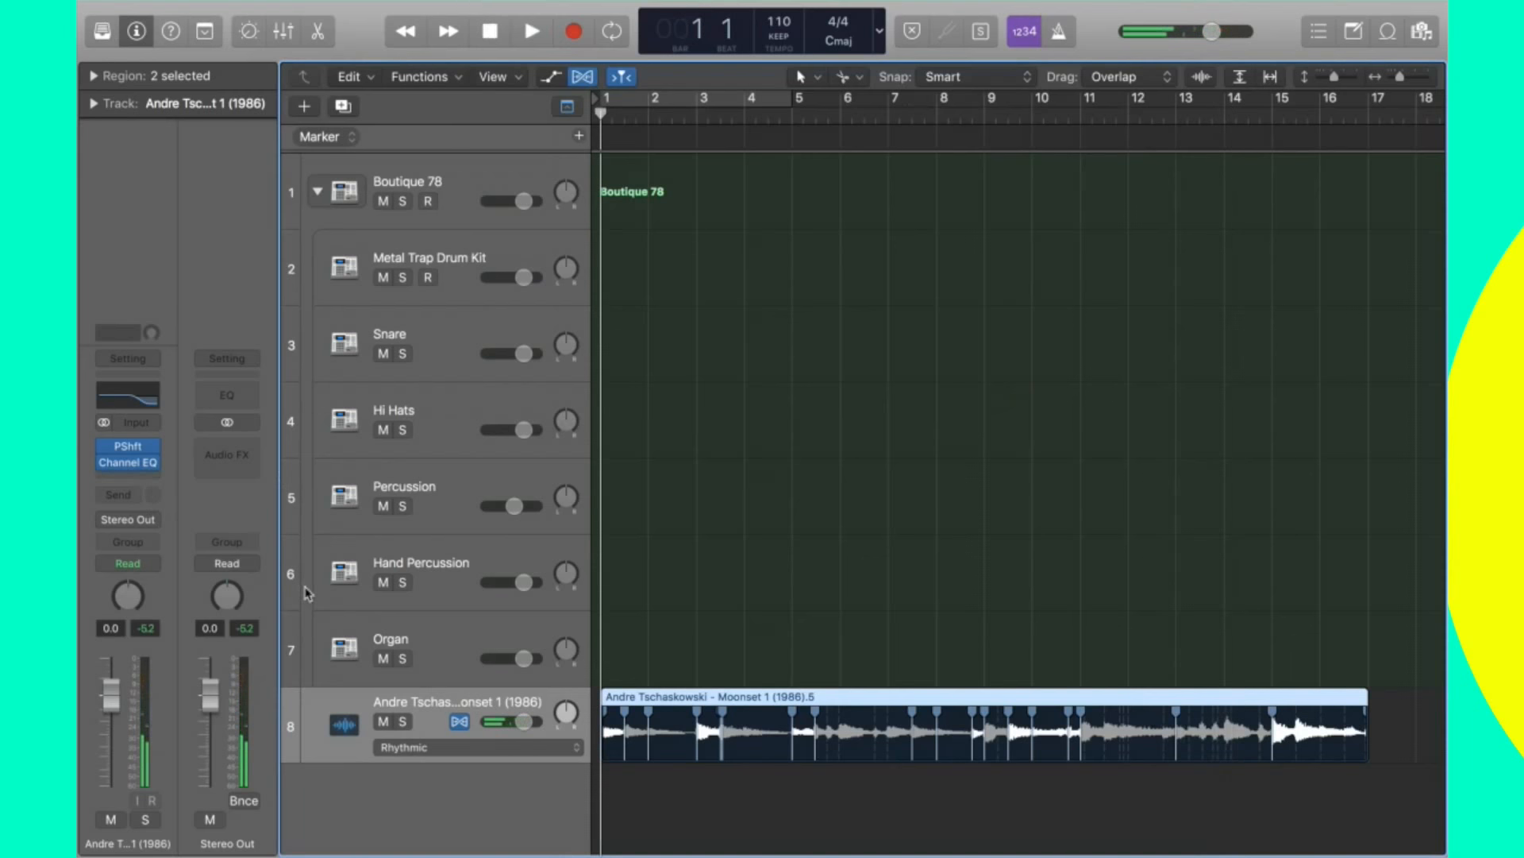
key("c")
left_click_drag(786, 97, 1370, 133)
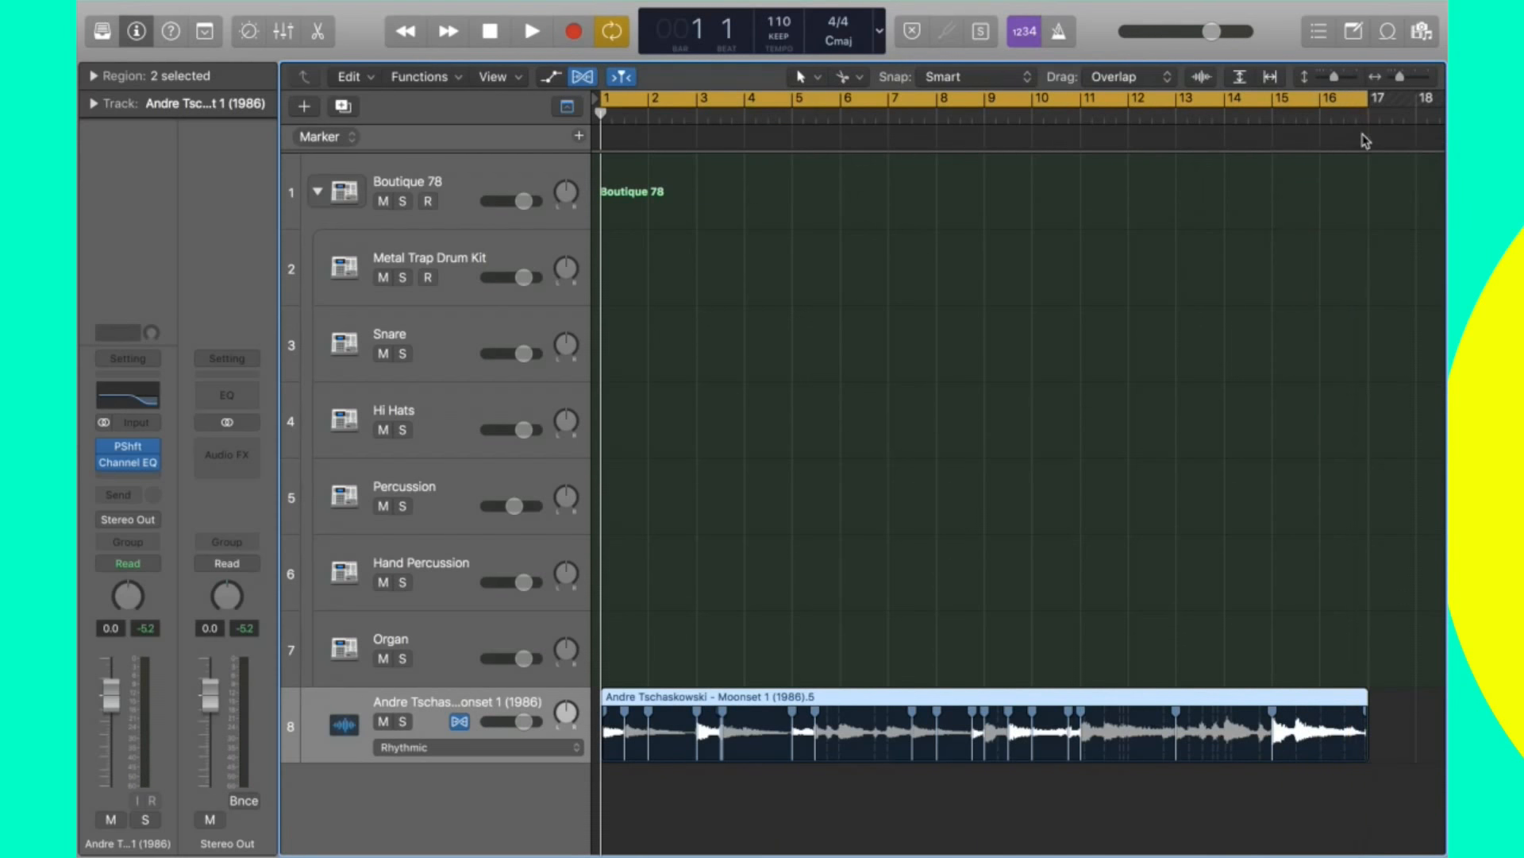
key("space")
Insert an EnVerb reverb after the Channel EQ on the sample track and close its window.
left_click(135, 475)
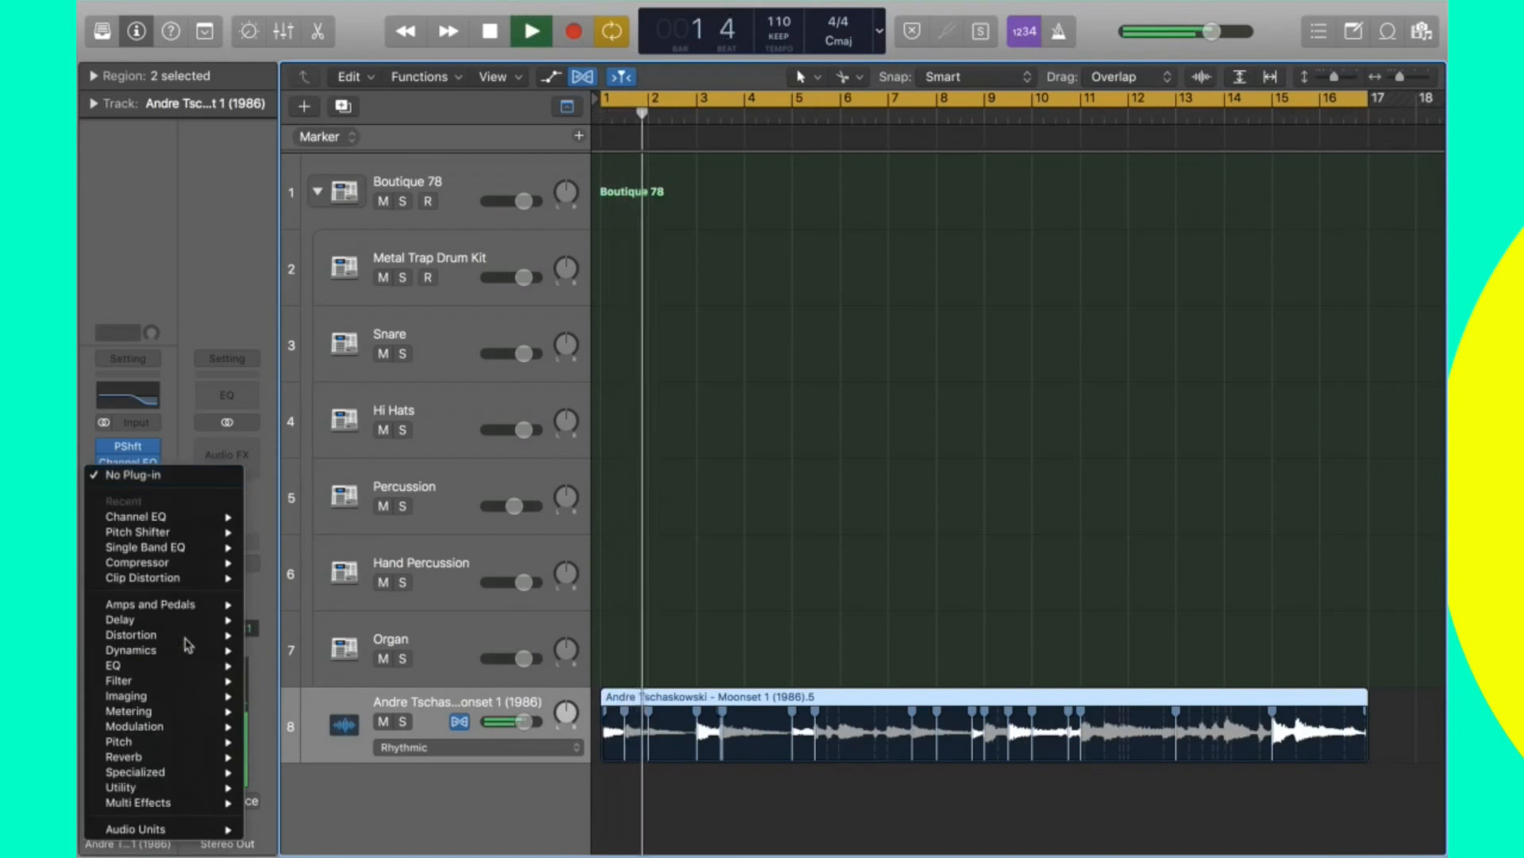
mouse_move(218, 770)
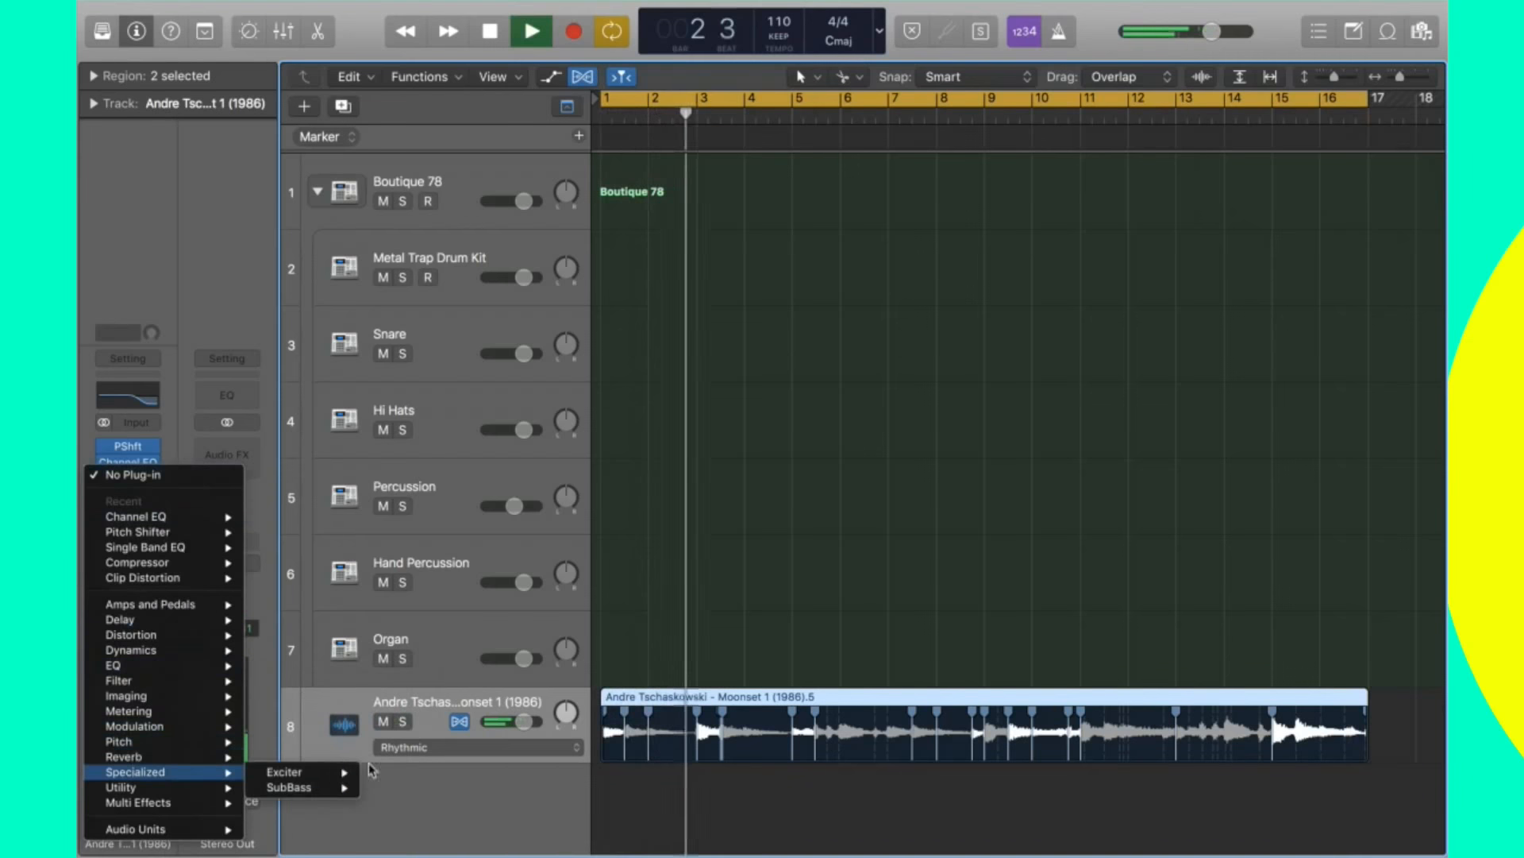
mouse_move(329, 800)
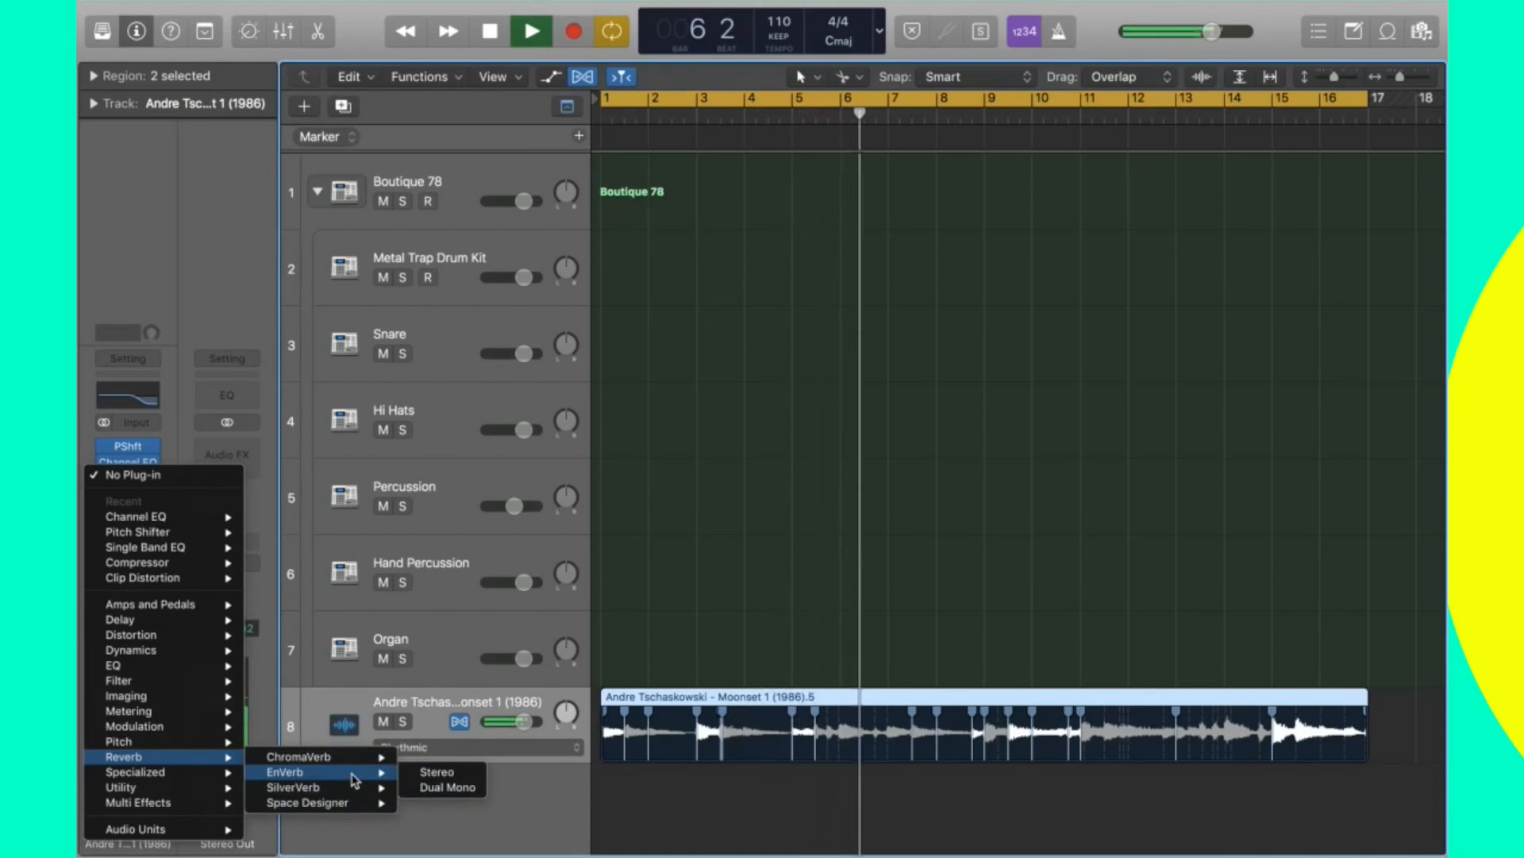
left_click(954, 485)
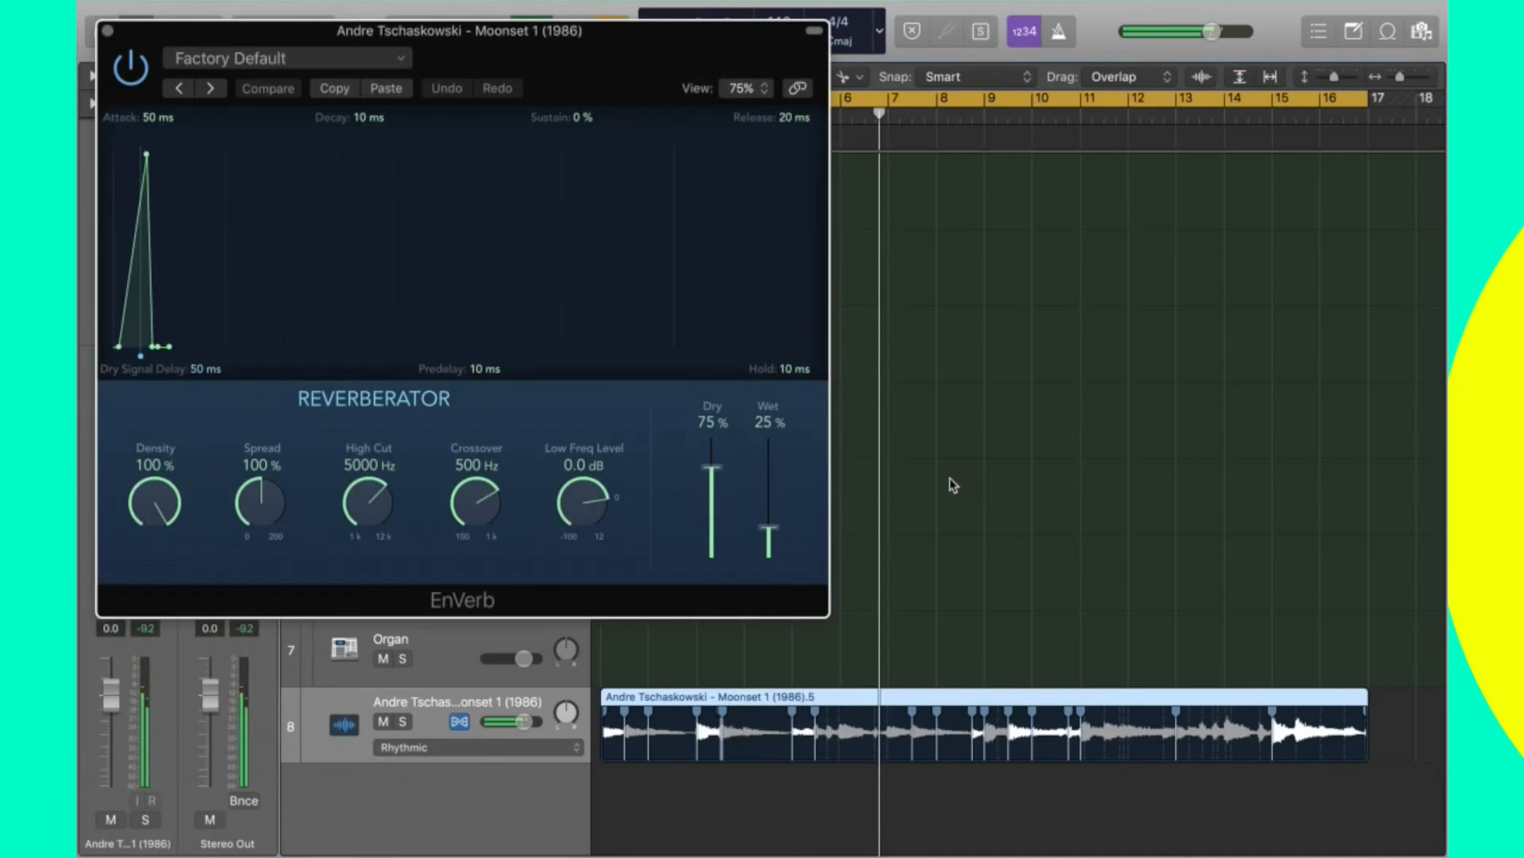
left_click(106, 32)
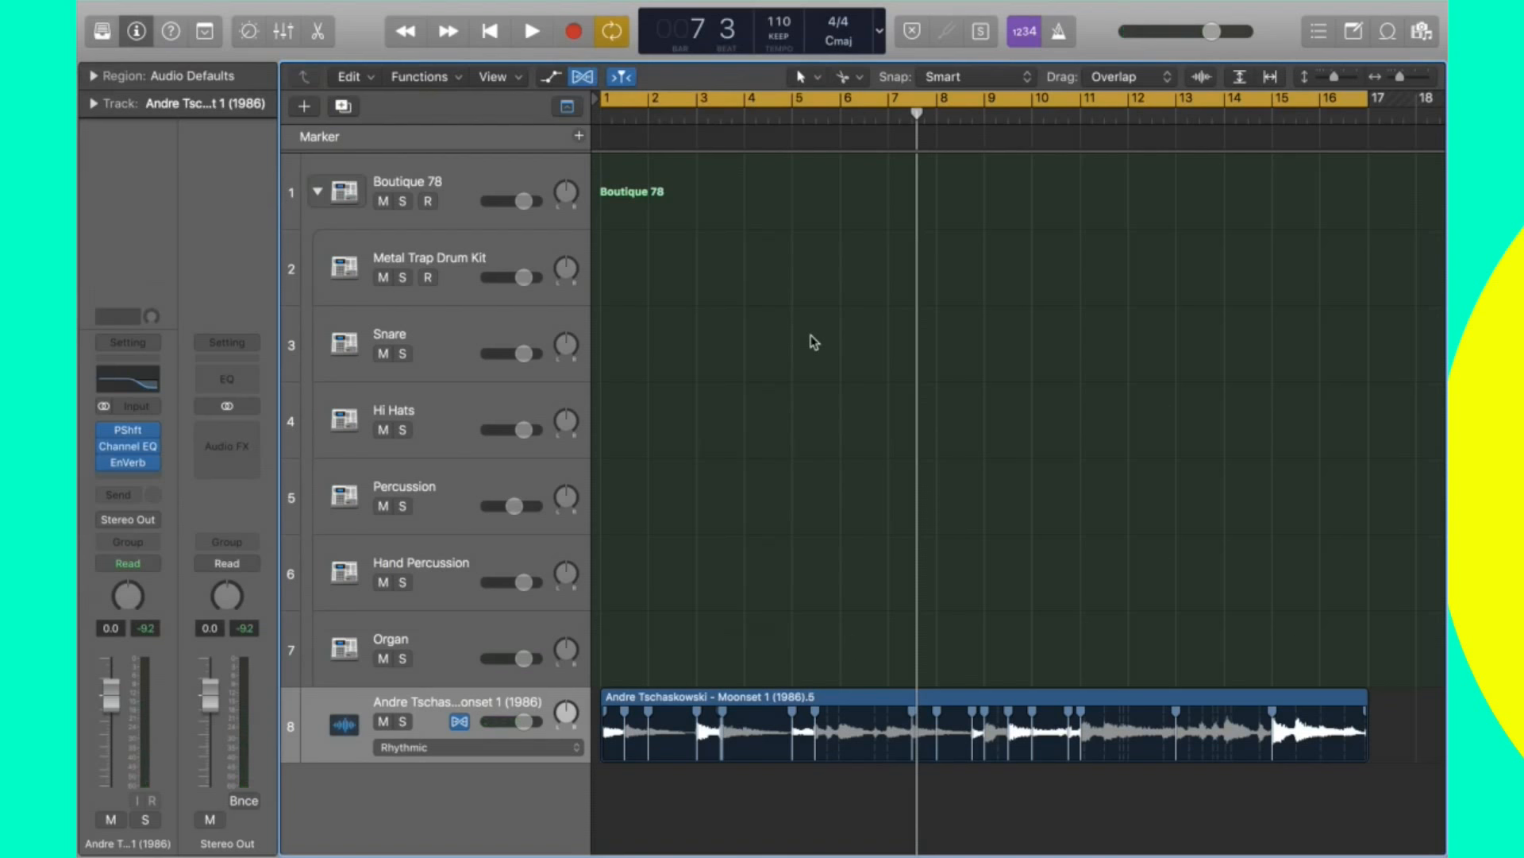
Replace the EnVerb on the sample track with a SilverVerb and play the sample from bar 1.
left_click(150, 470)
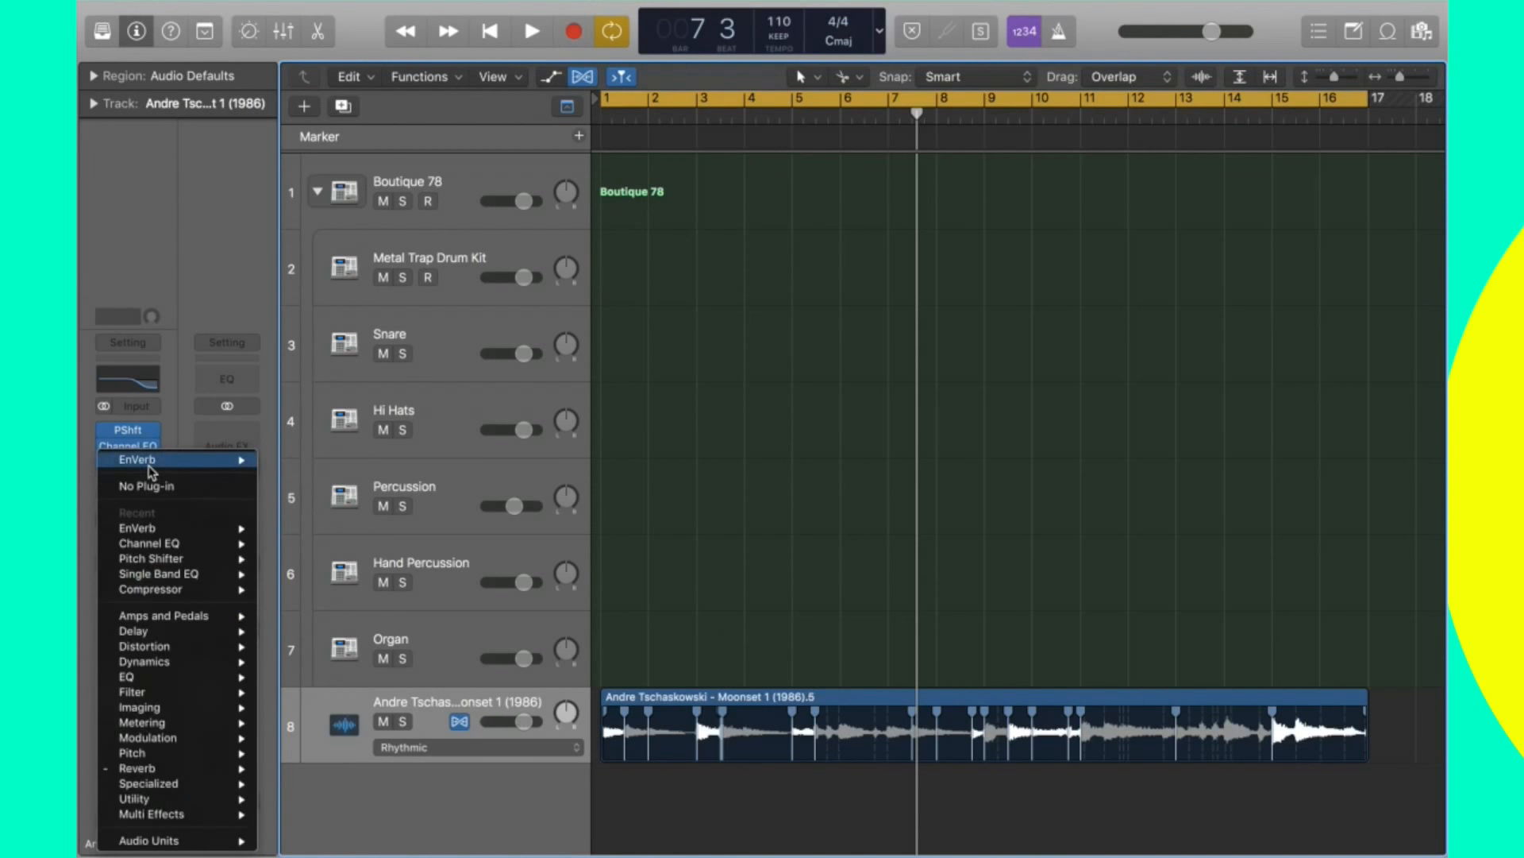
mouse_move(156, 769)
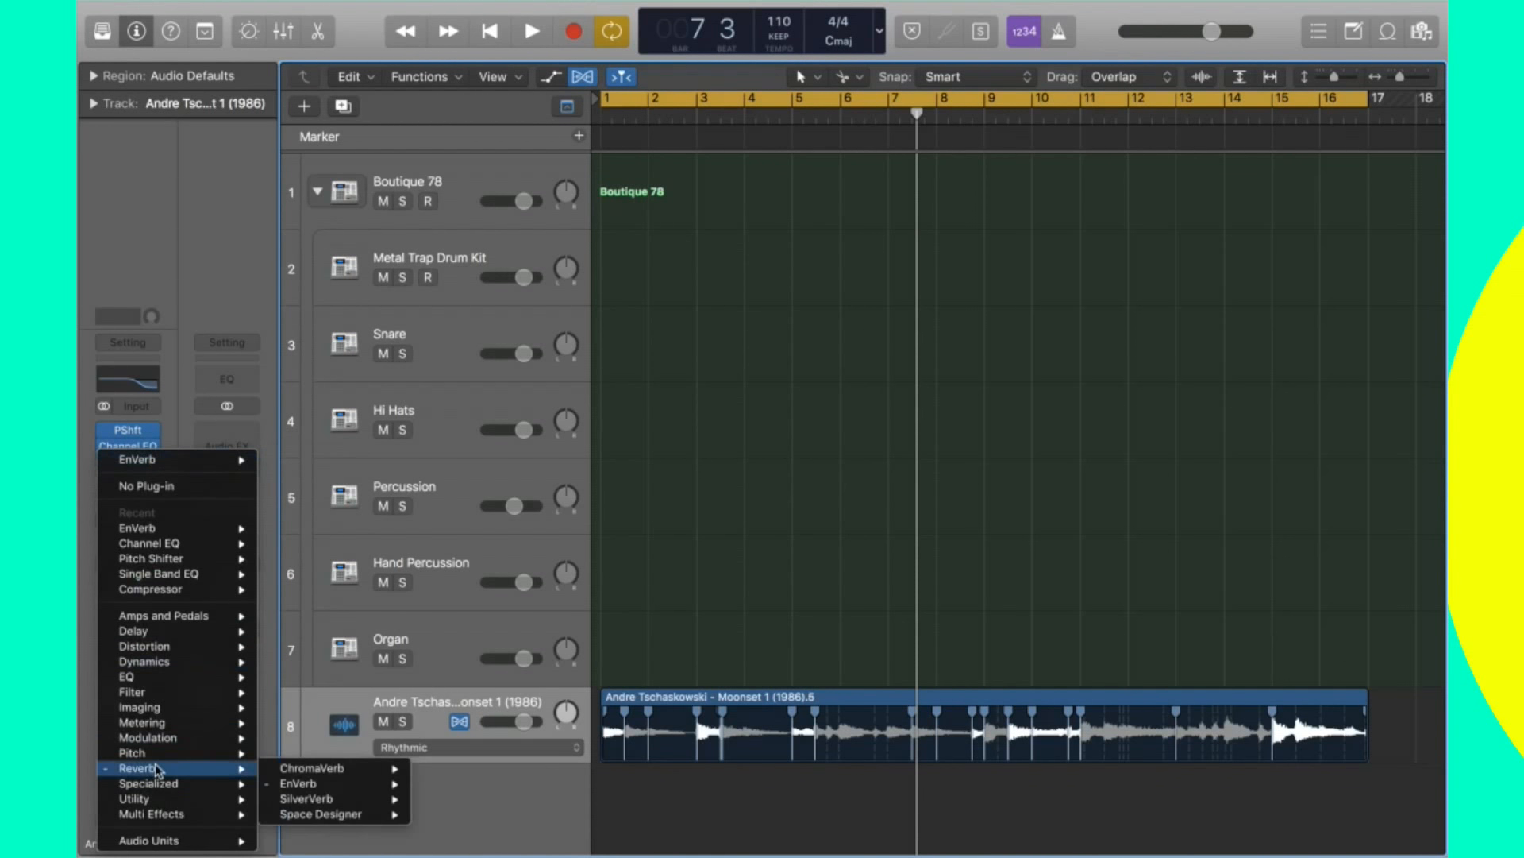
left_click(340, 795)
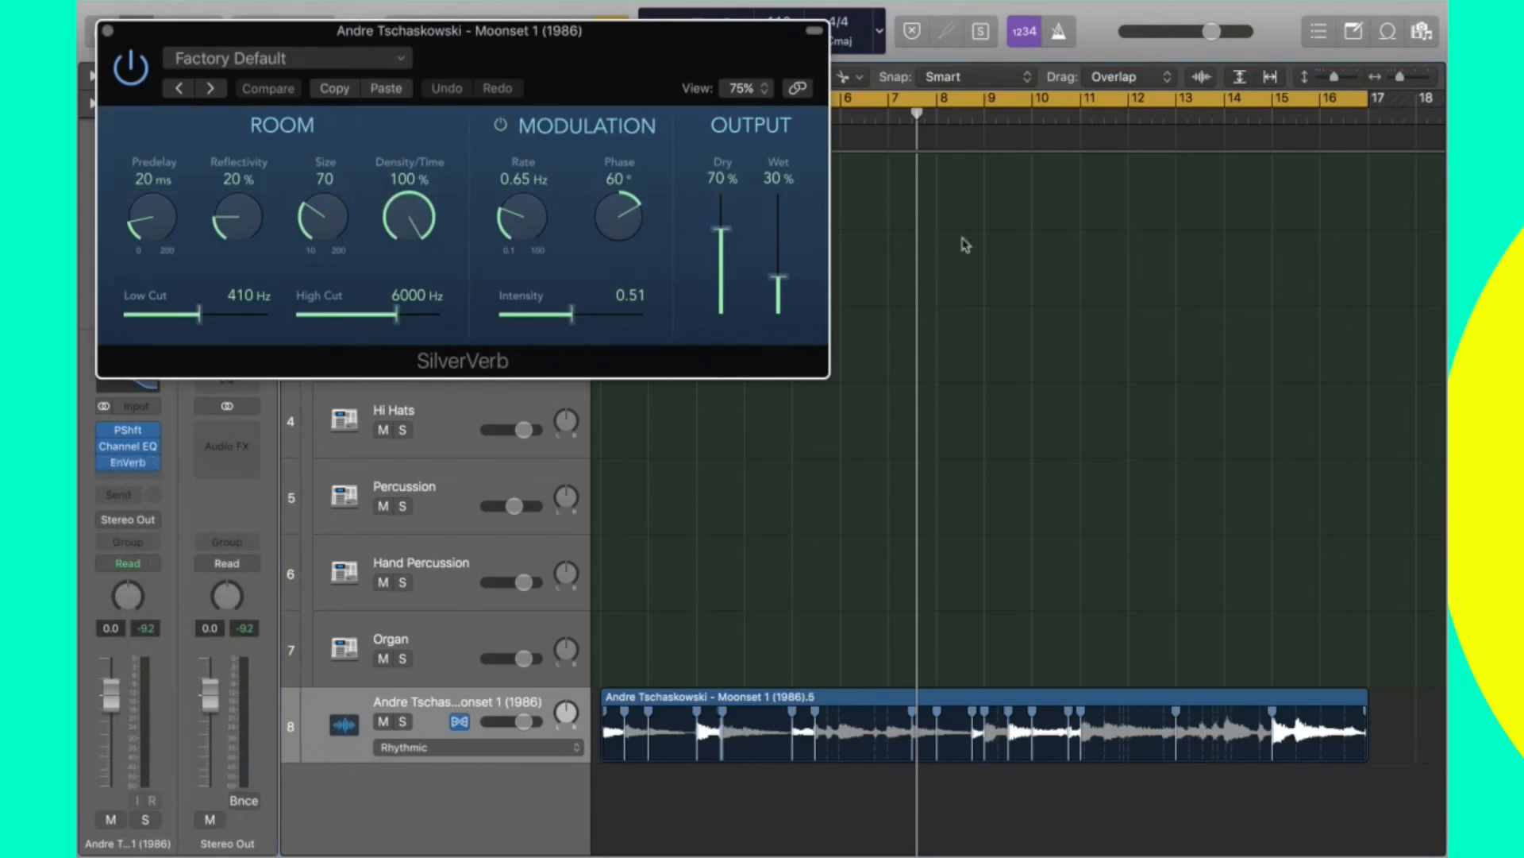
key("Return")
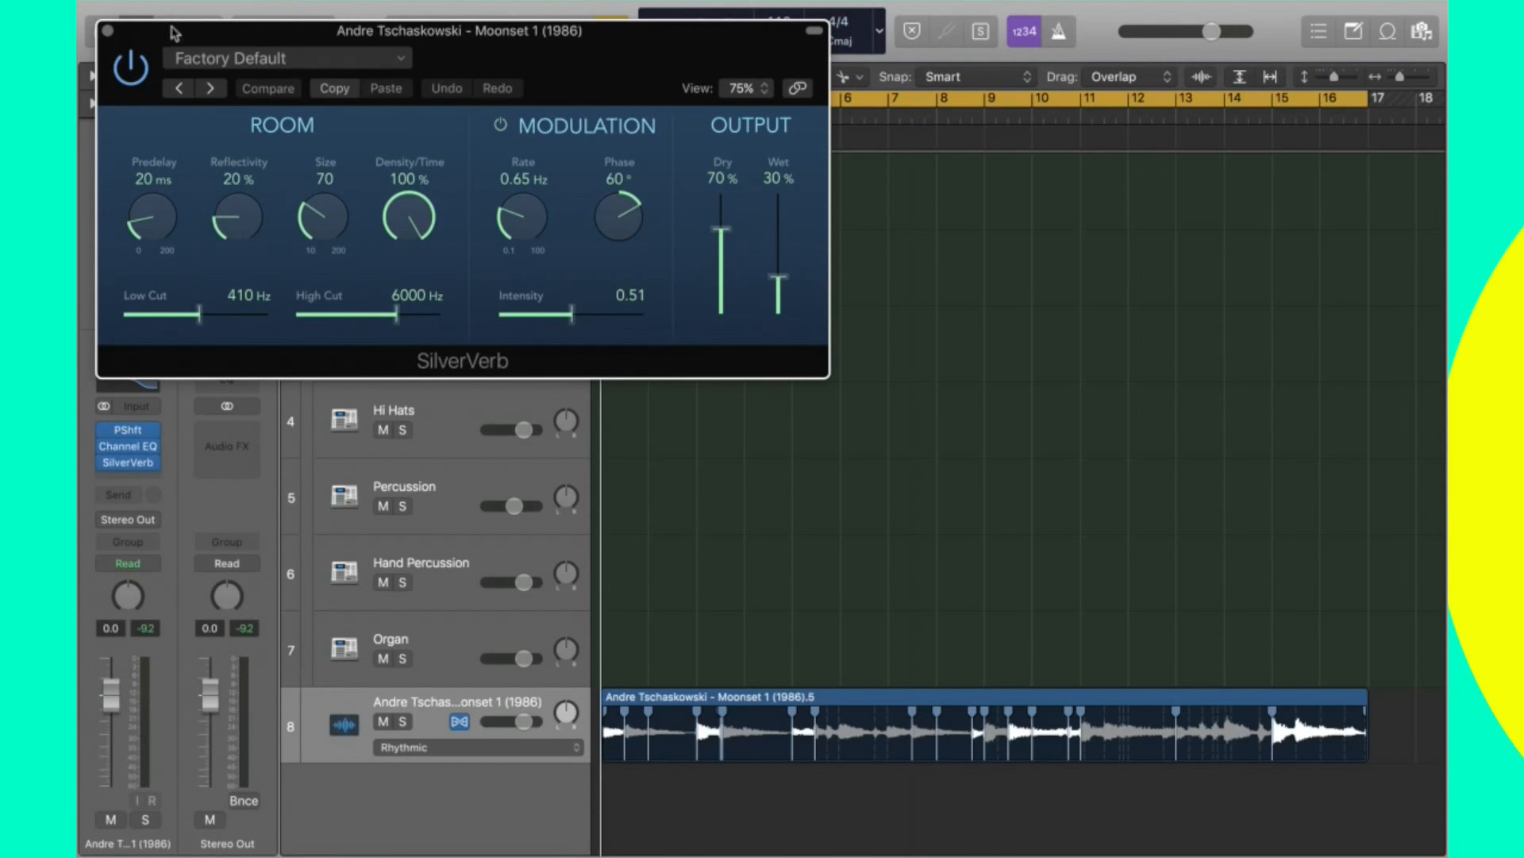
key("space")
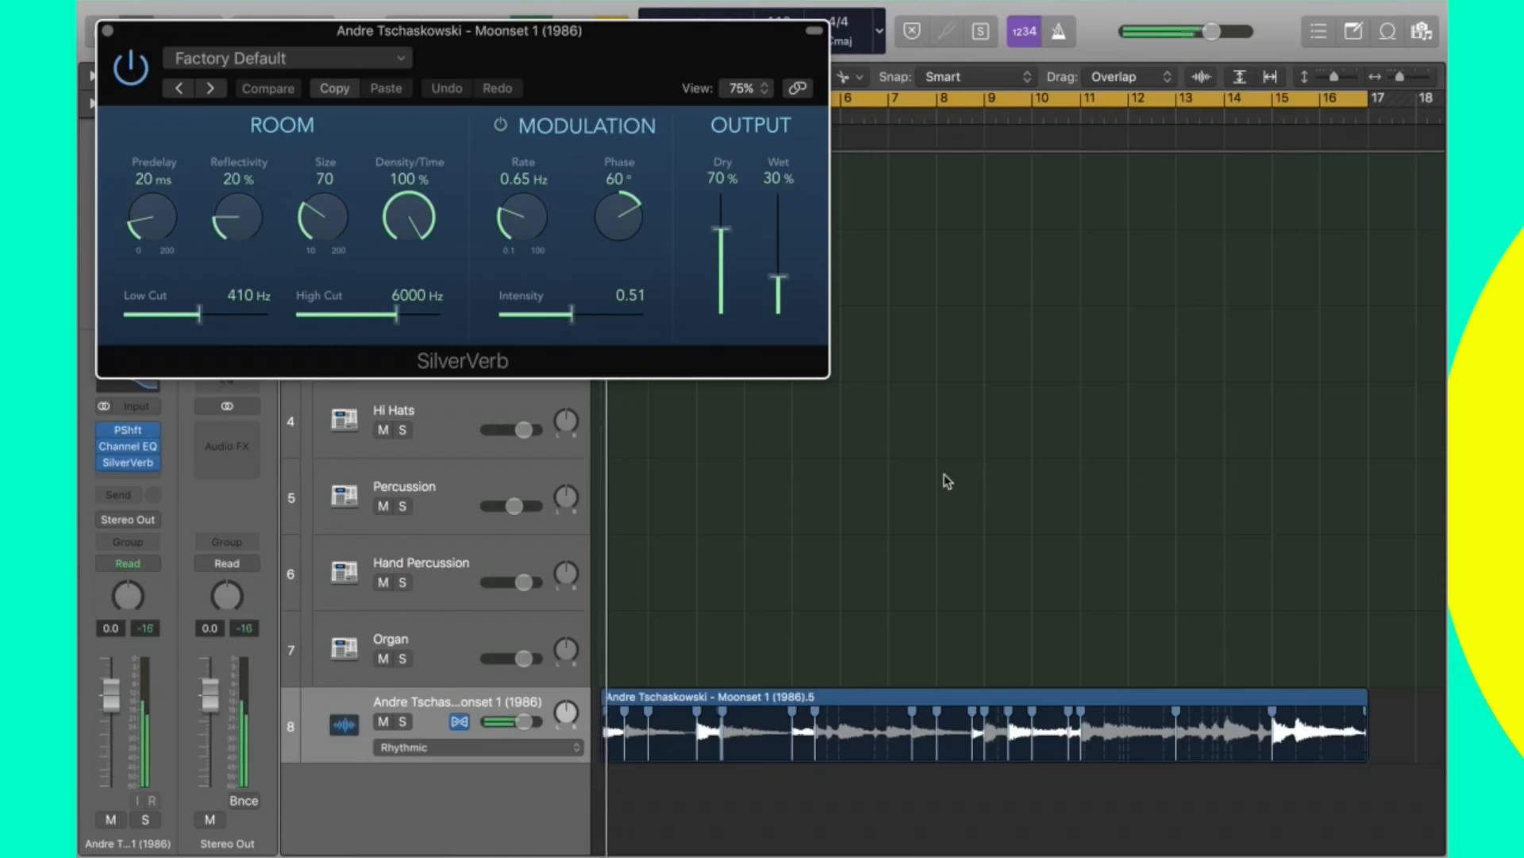
Set the SilverVerb's Dry to 100 % and Wet to 39 %, comparing with a full wet level, and close it.
left_click_drag(731, 226, 727, 192)
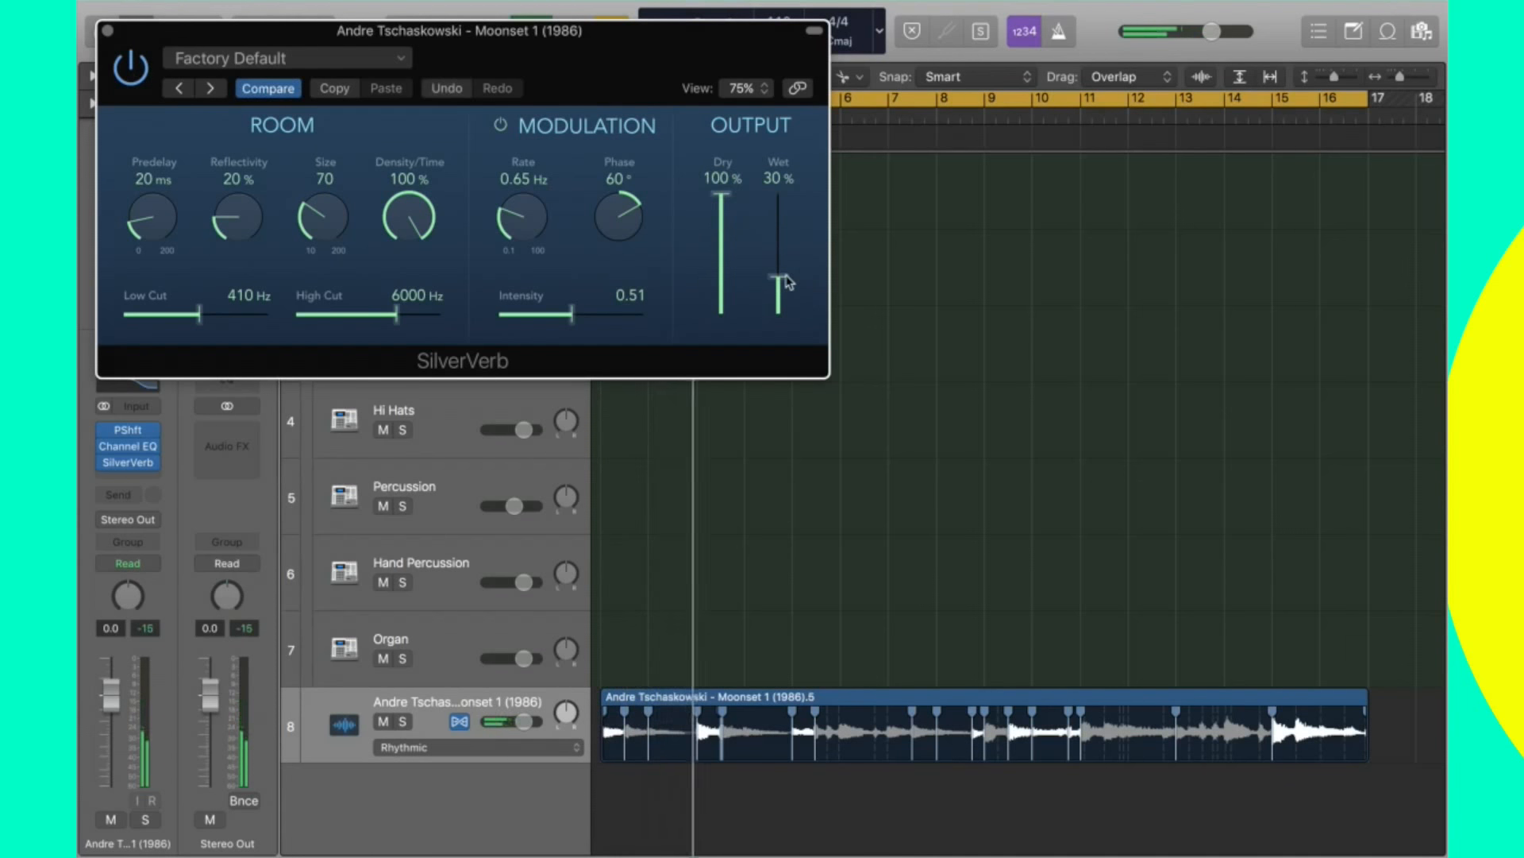
left_click_drag(786, 281, 790, 105)
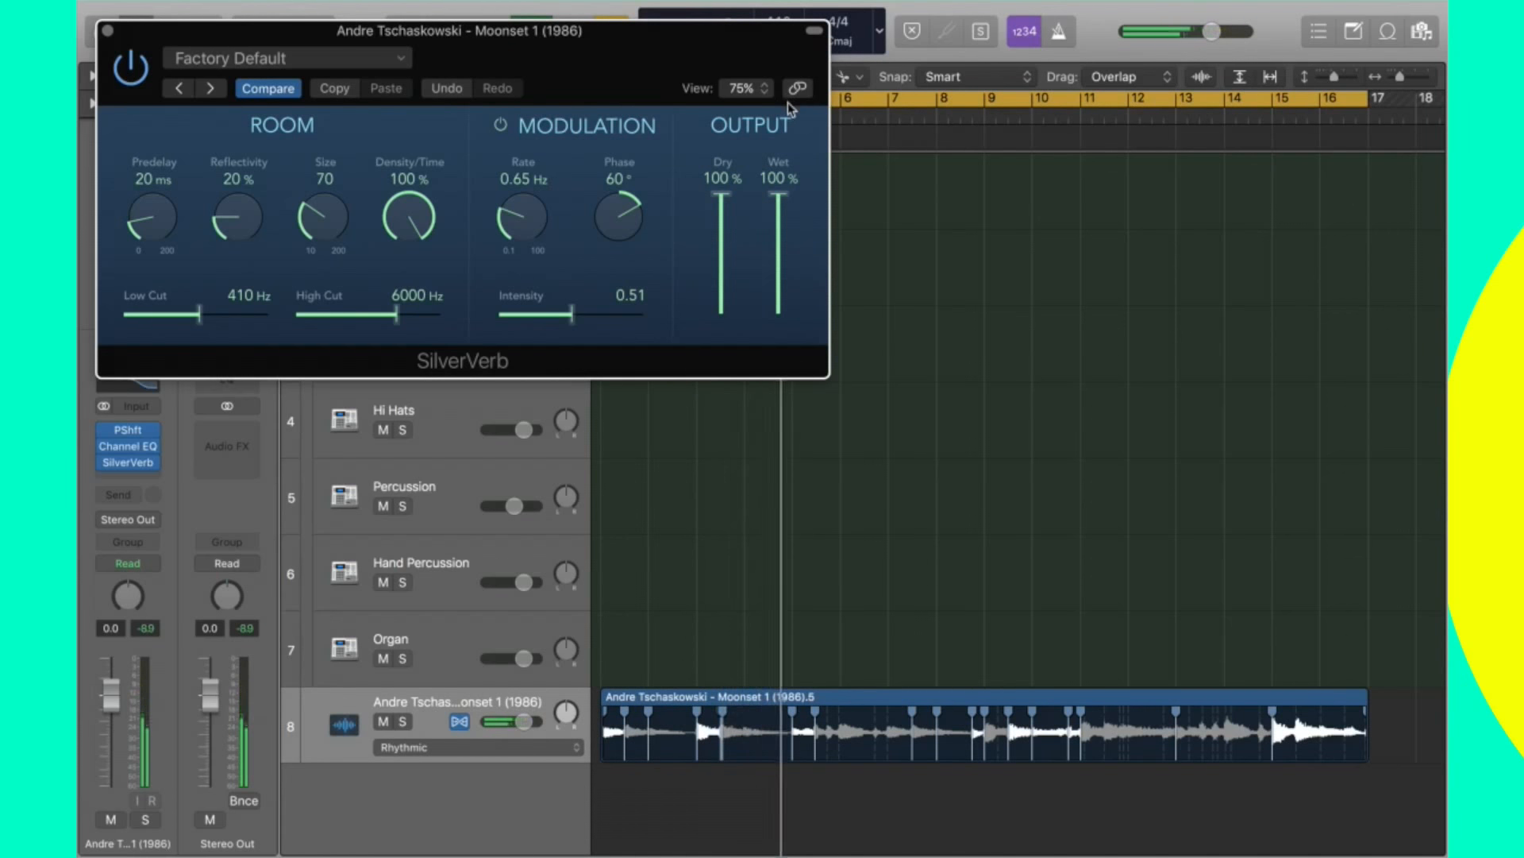
left_click_drag(790, 120, 778, 269)
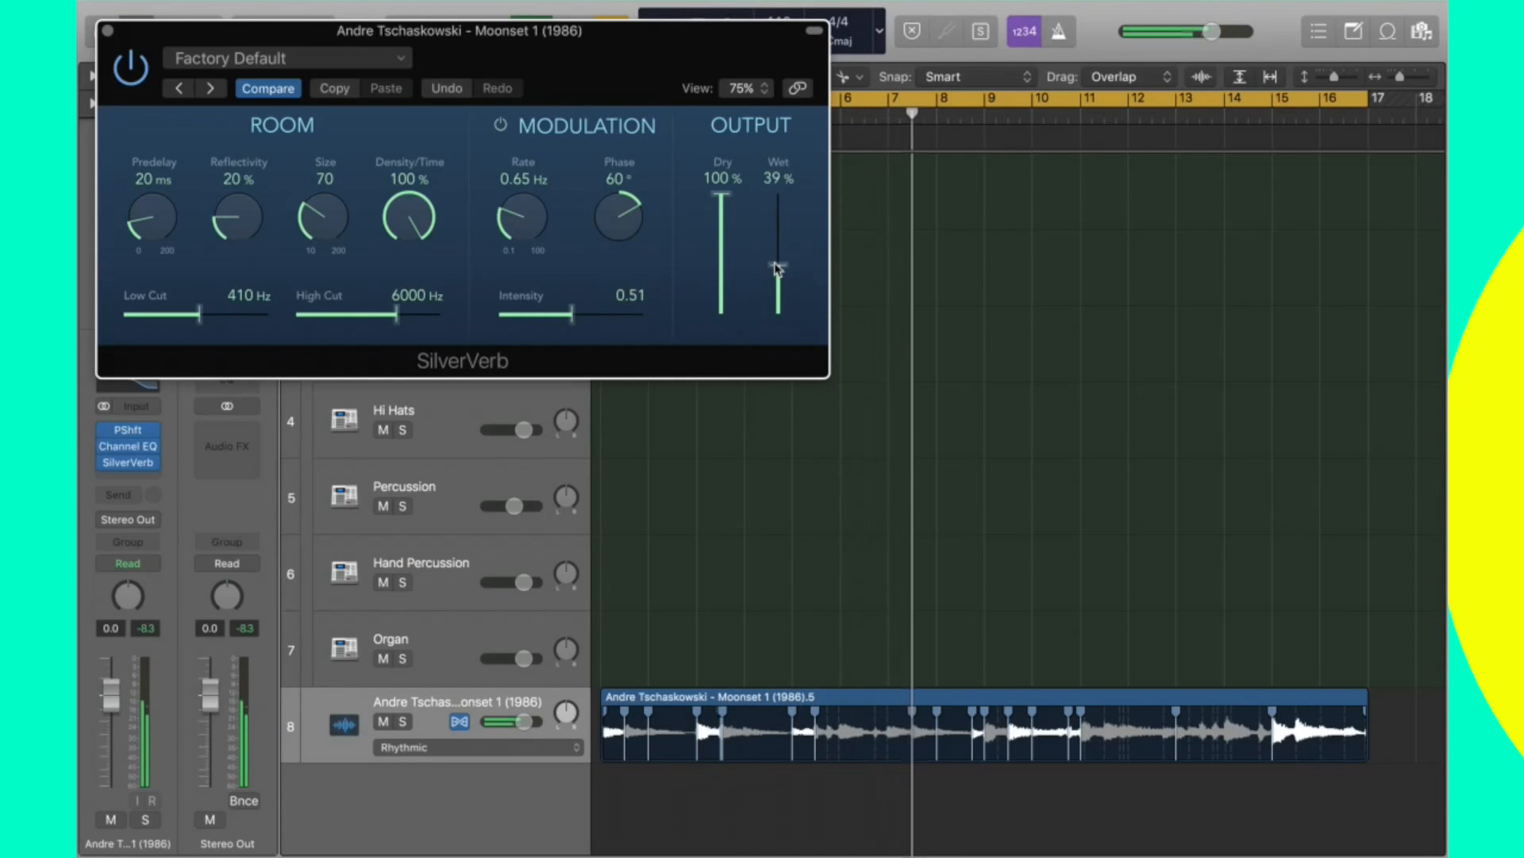
left_click(109, 33)
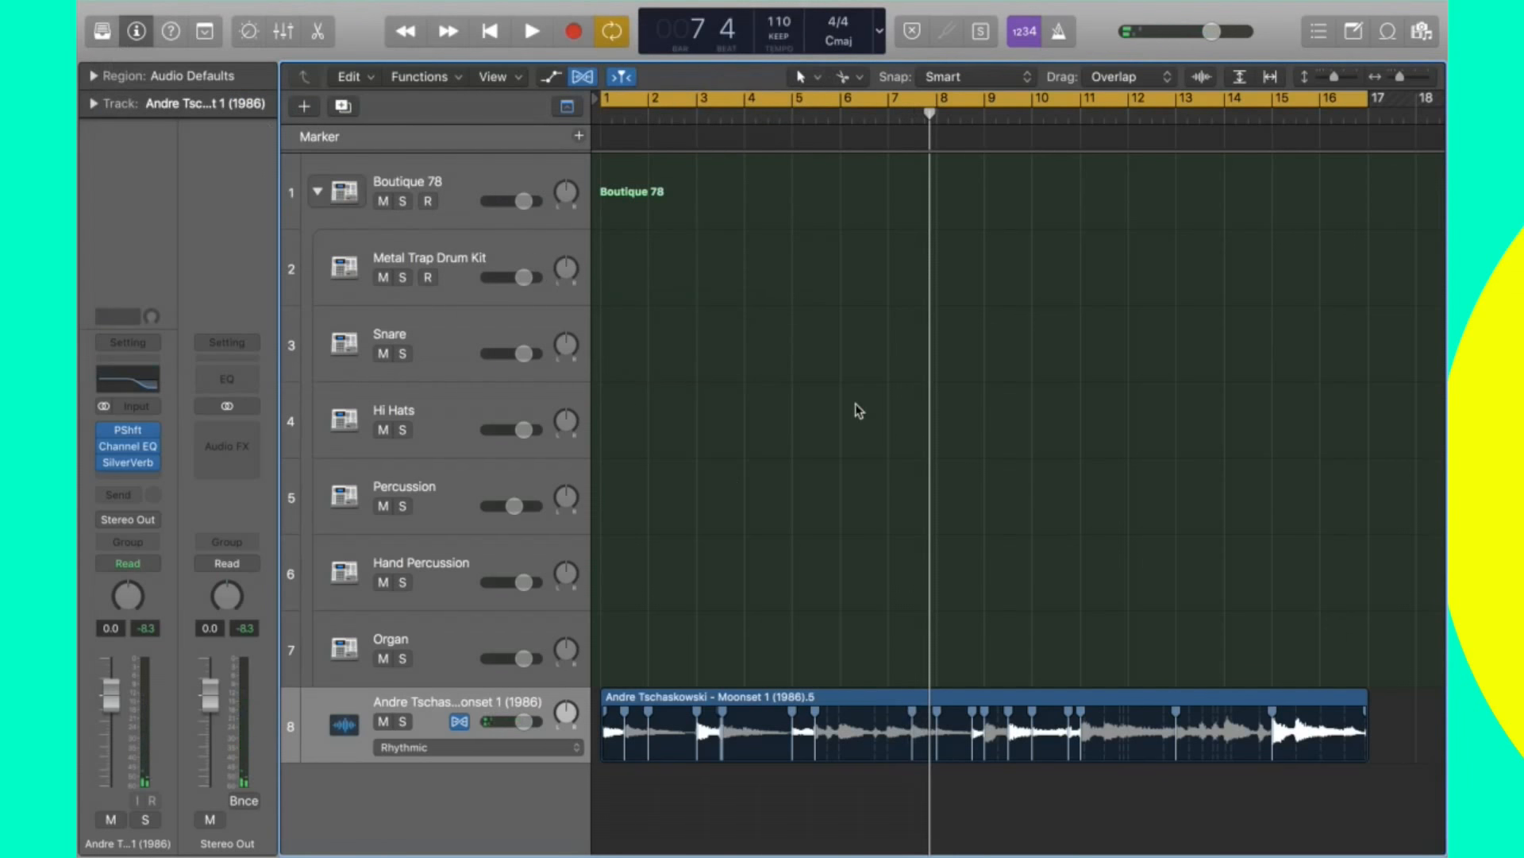
Insert a Rotor Cabinet modulation effect after the SilverVerb on the sample track and play from bar 1.
left_click(139, 476)
mouse_move(204, 561)
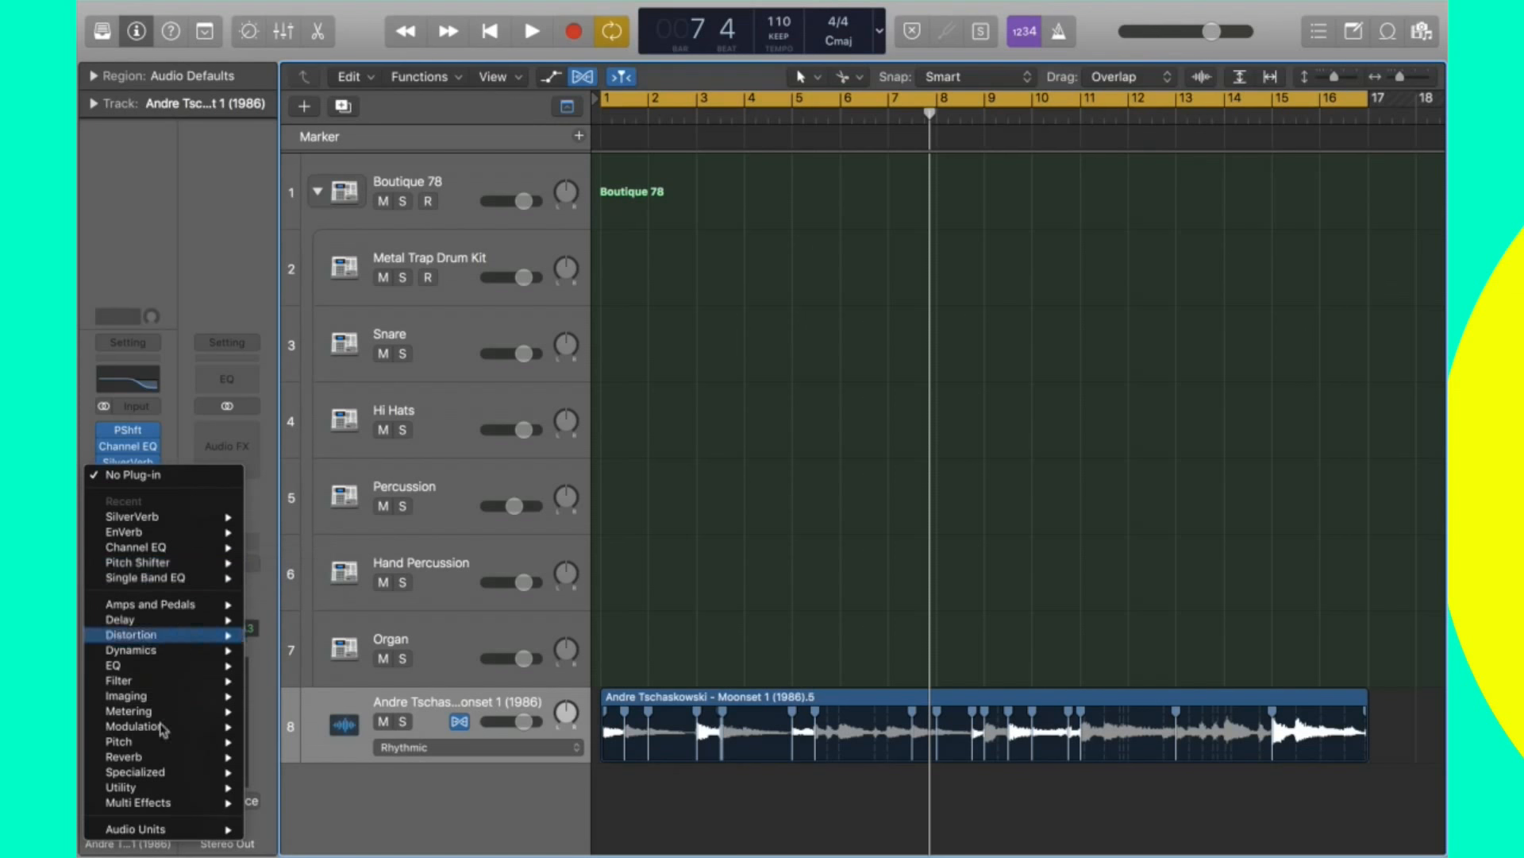
mouse_move(194, 755)
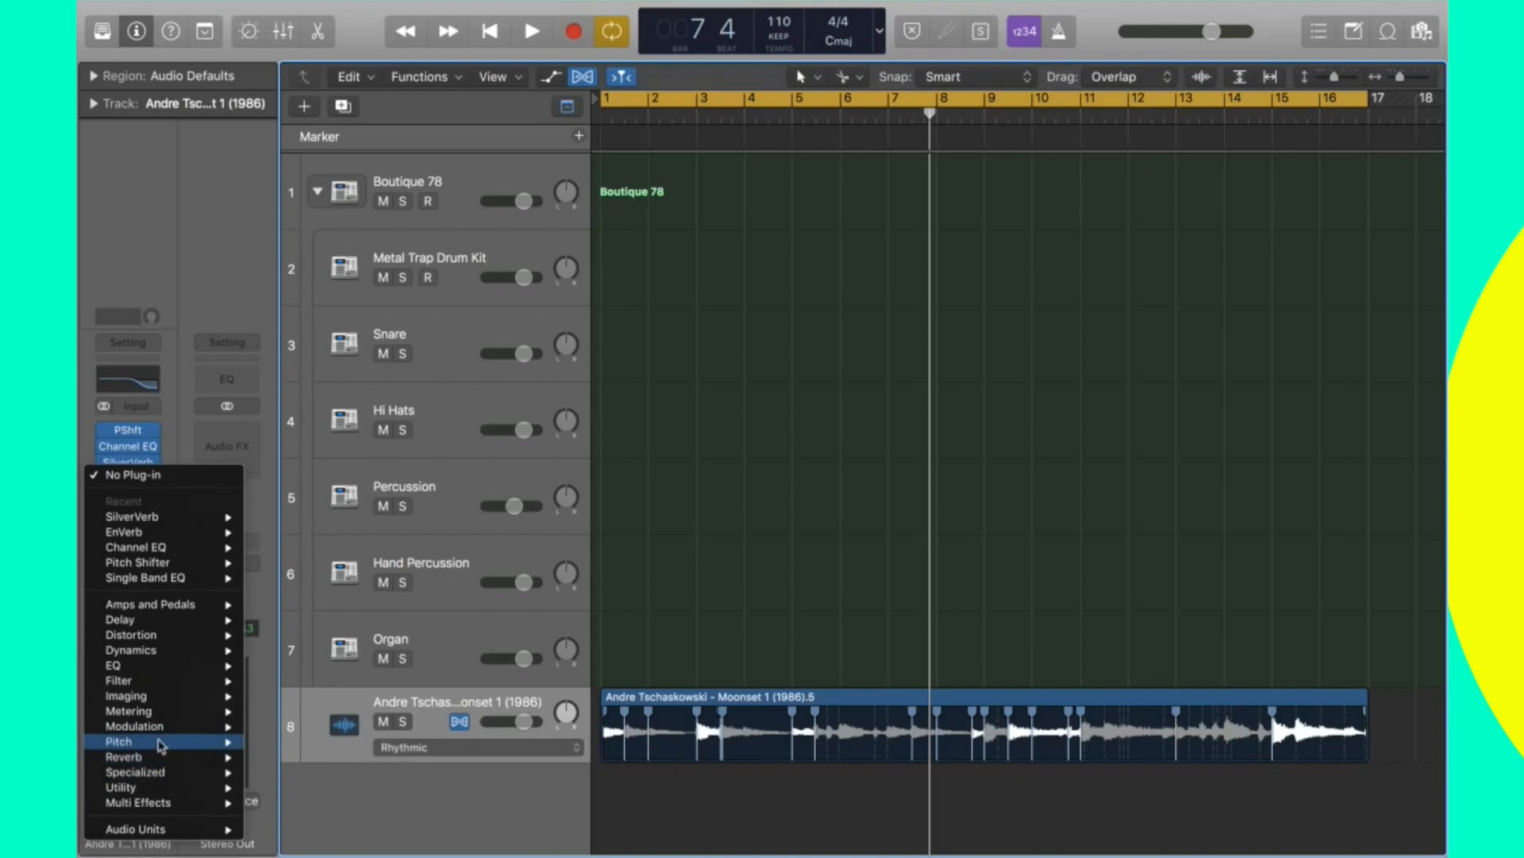
mouse_move(166, 719)
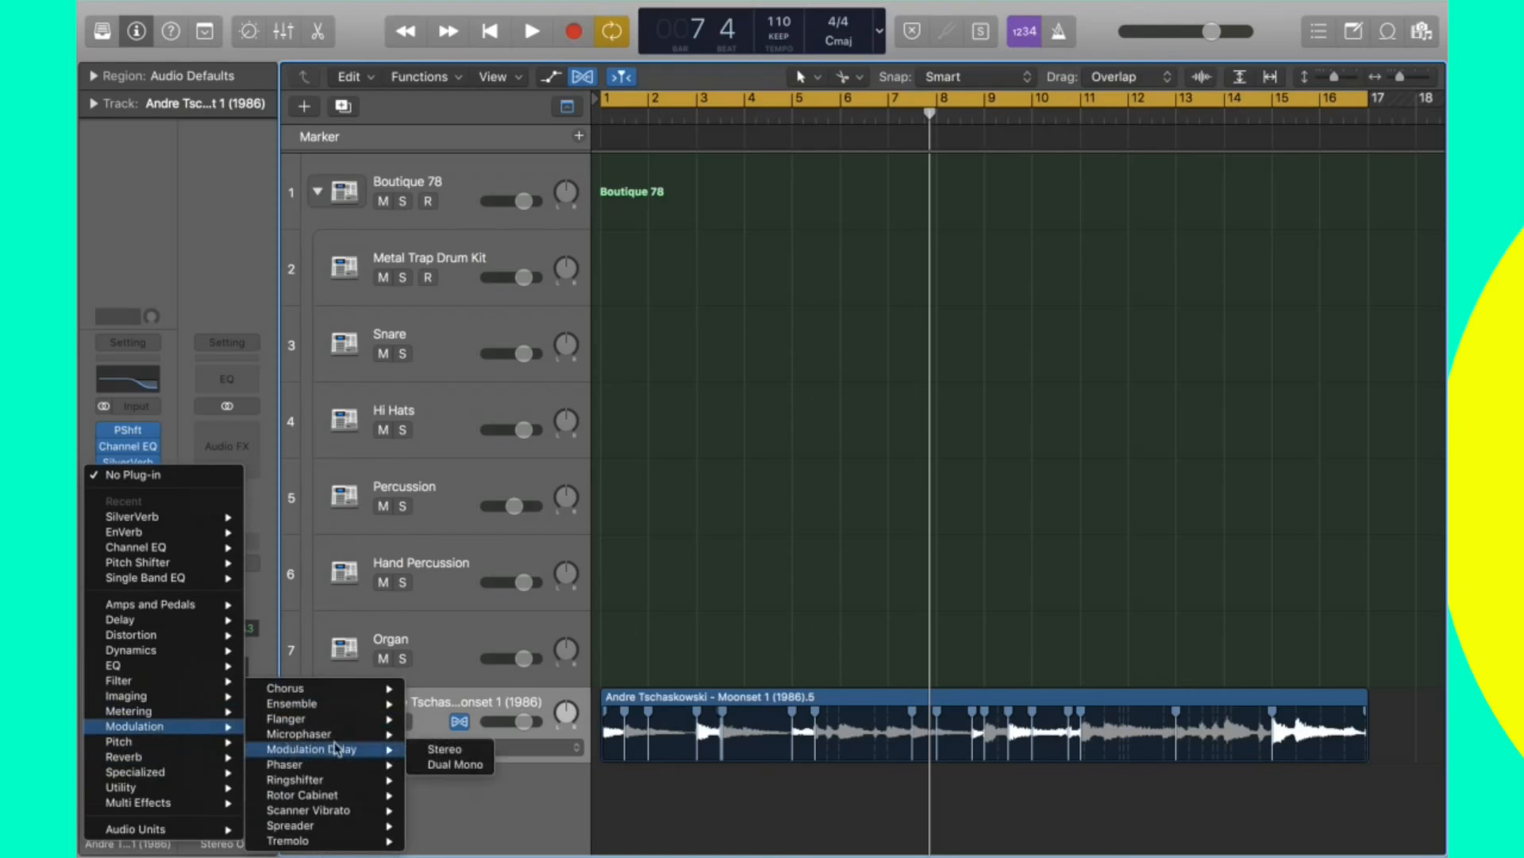
mouse_move(328, 795)
key("Escape")
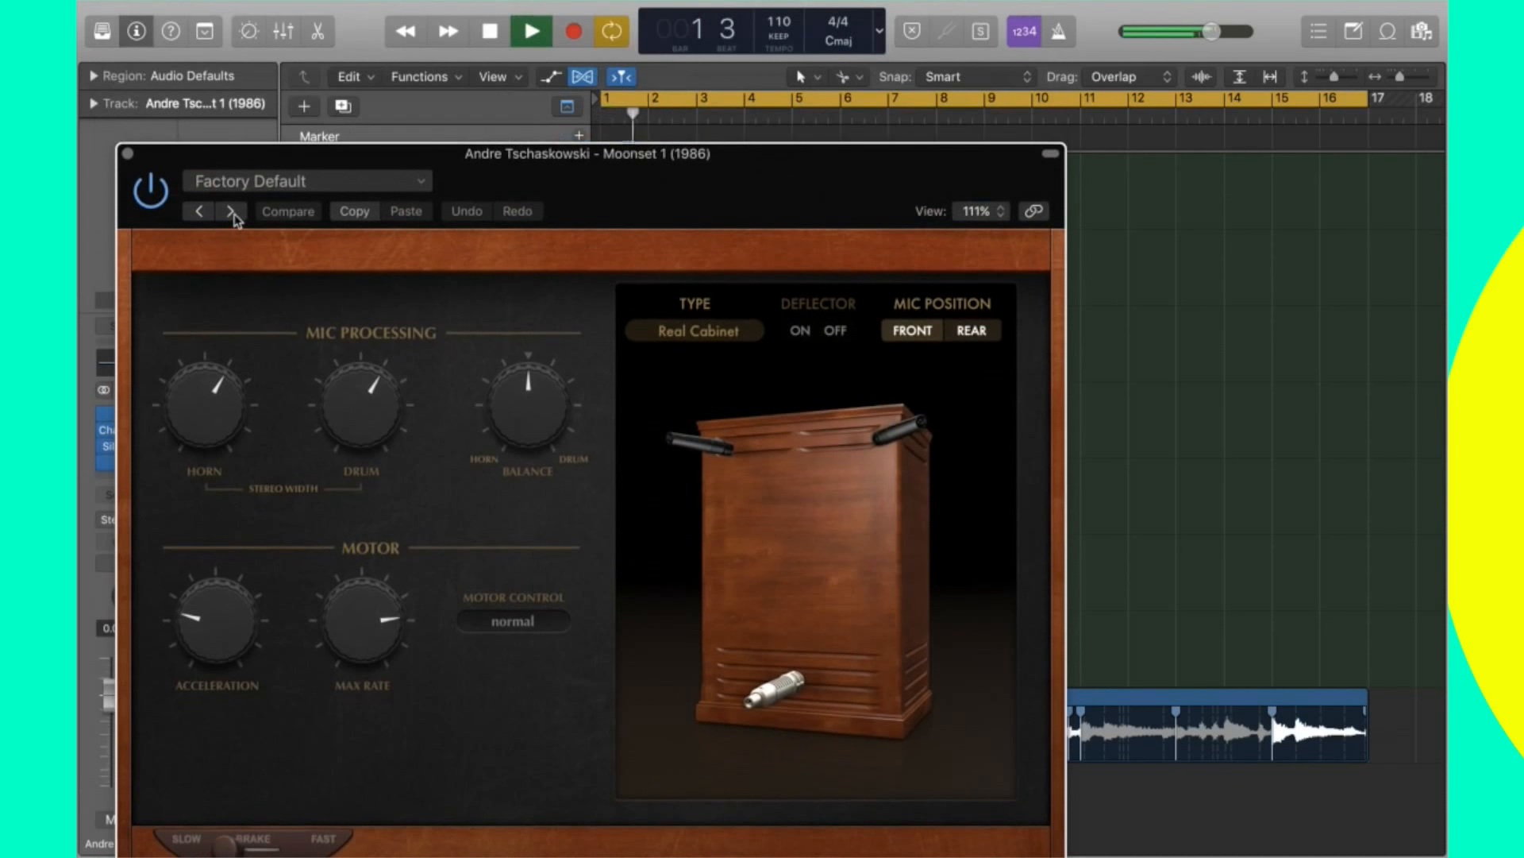
Audition the Rotor Cabinet presets in order from Drums Motion to Leslie Slow Vocal, bypass the effect, and close it.
left_click(231, 212)
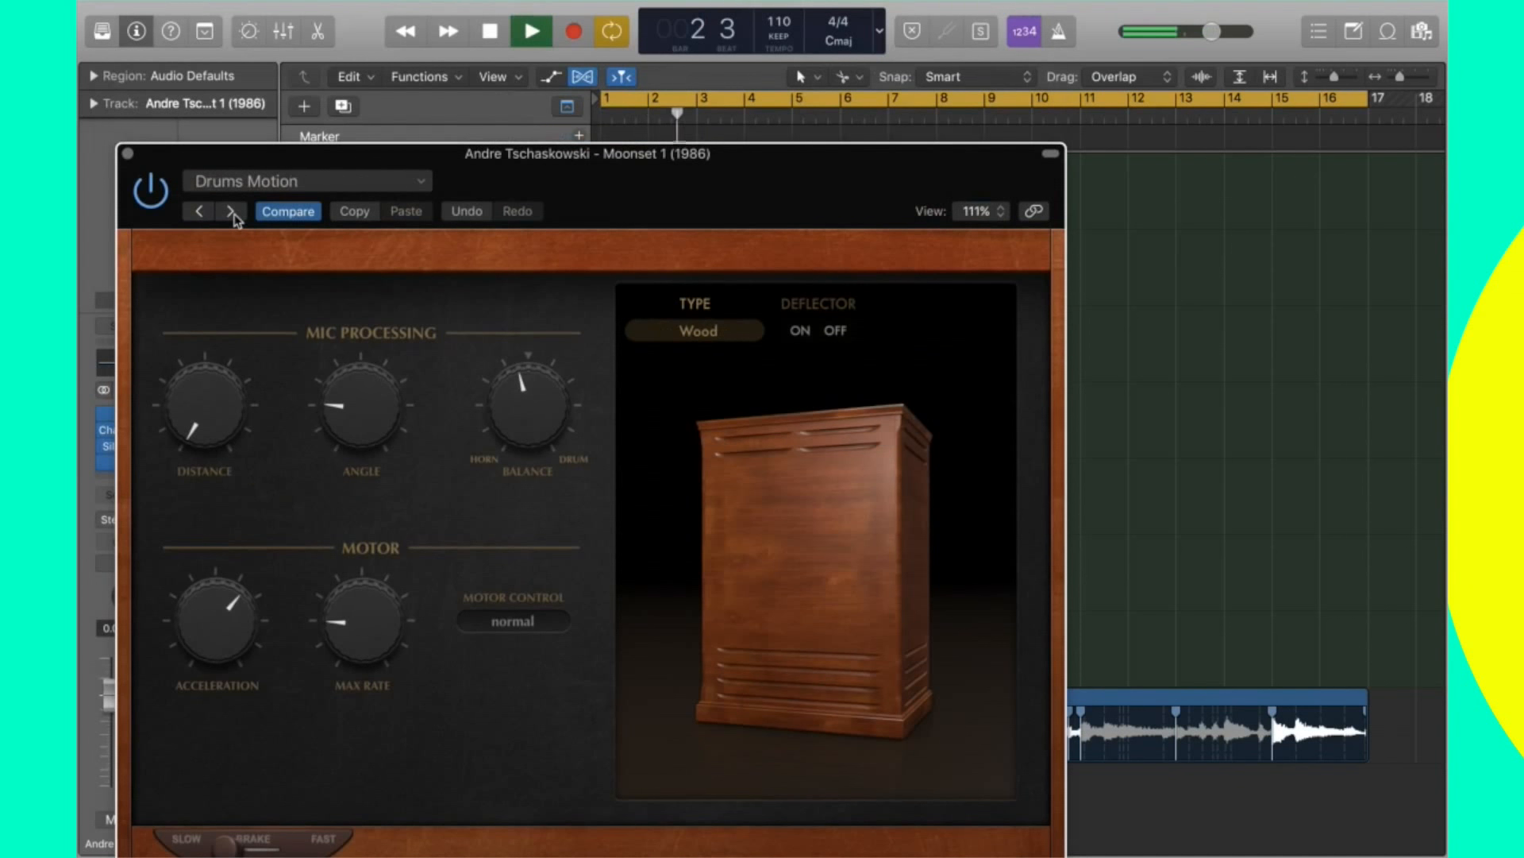
left_click(231, 212)
left_click(231, 211)
left_click(231, 211)
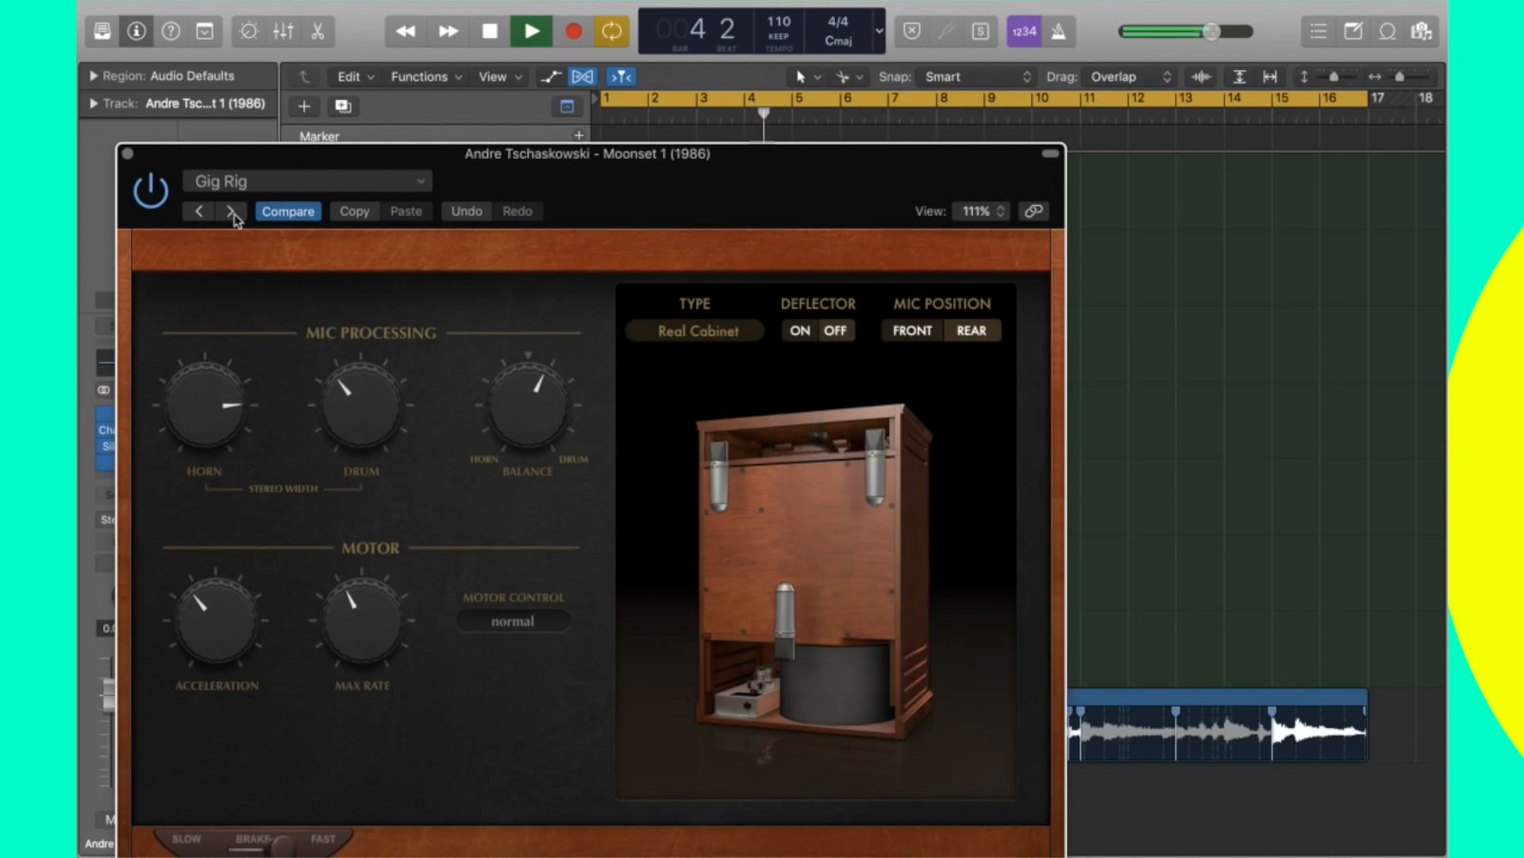
left_click(231, 211)
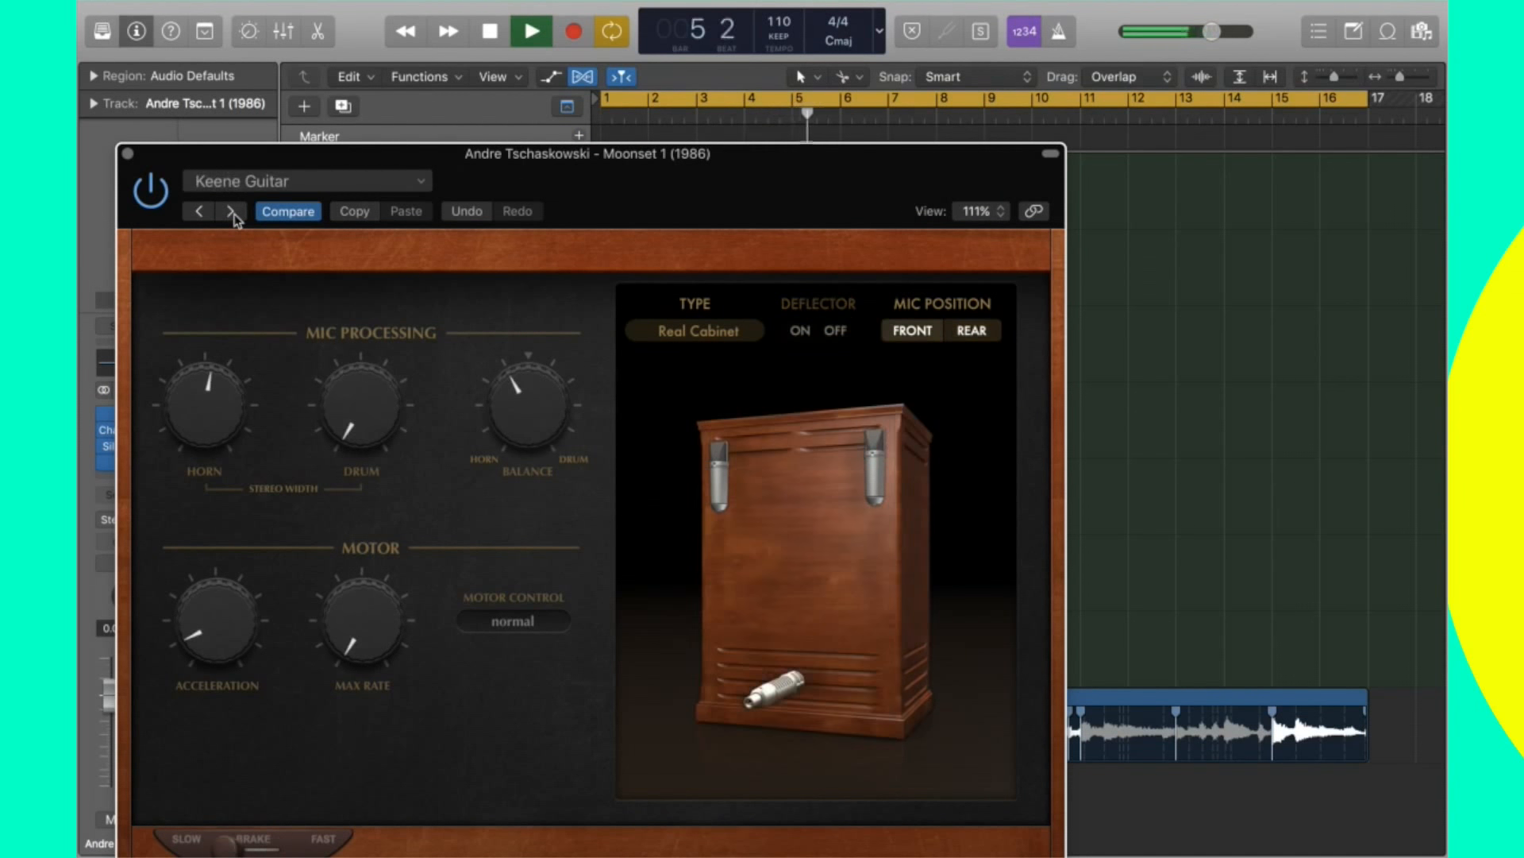
left_click(234, 214)
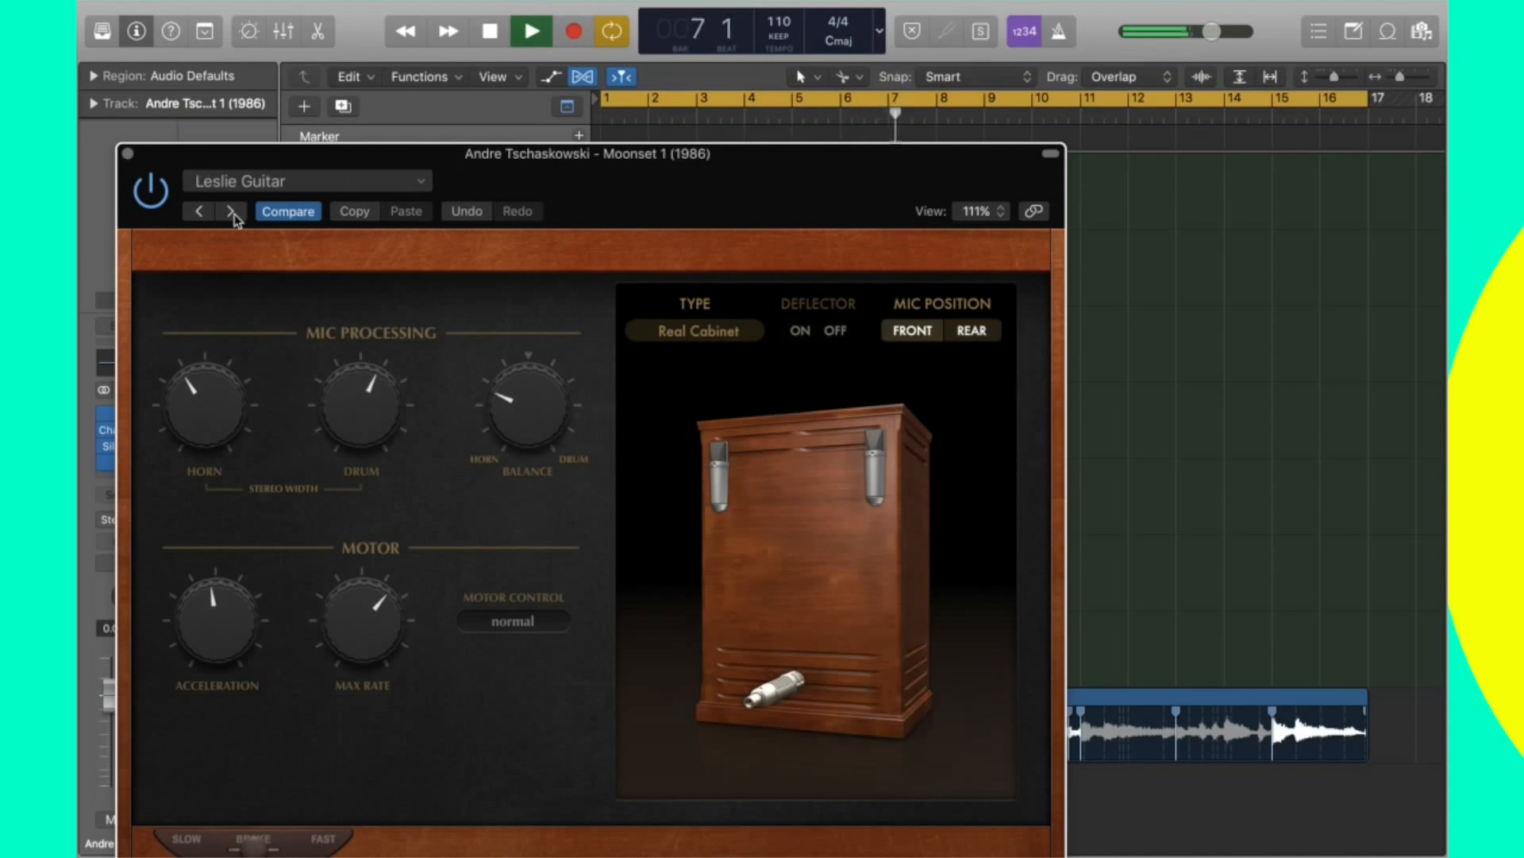
left_click(231, 211)
left_click(231, 212)
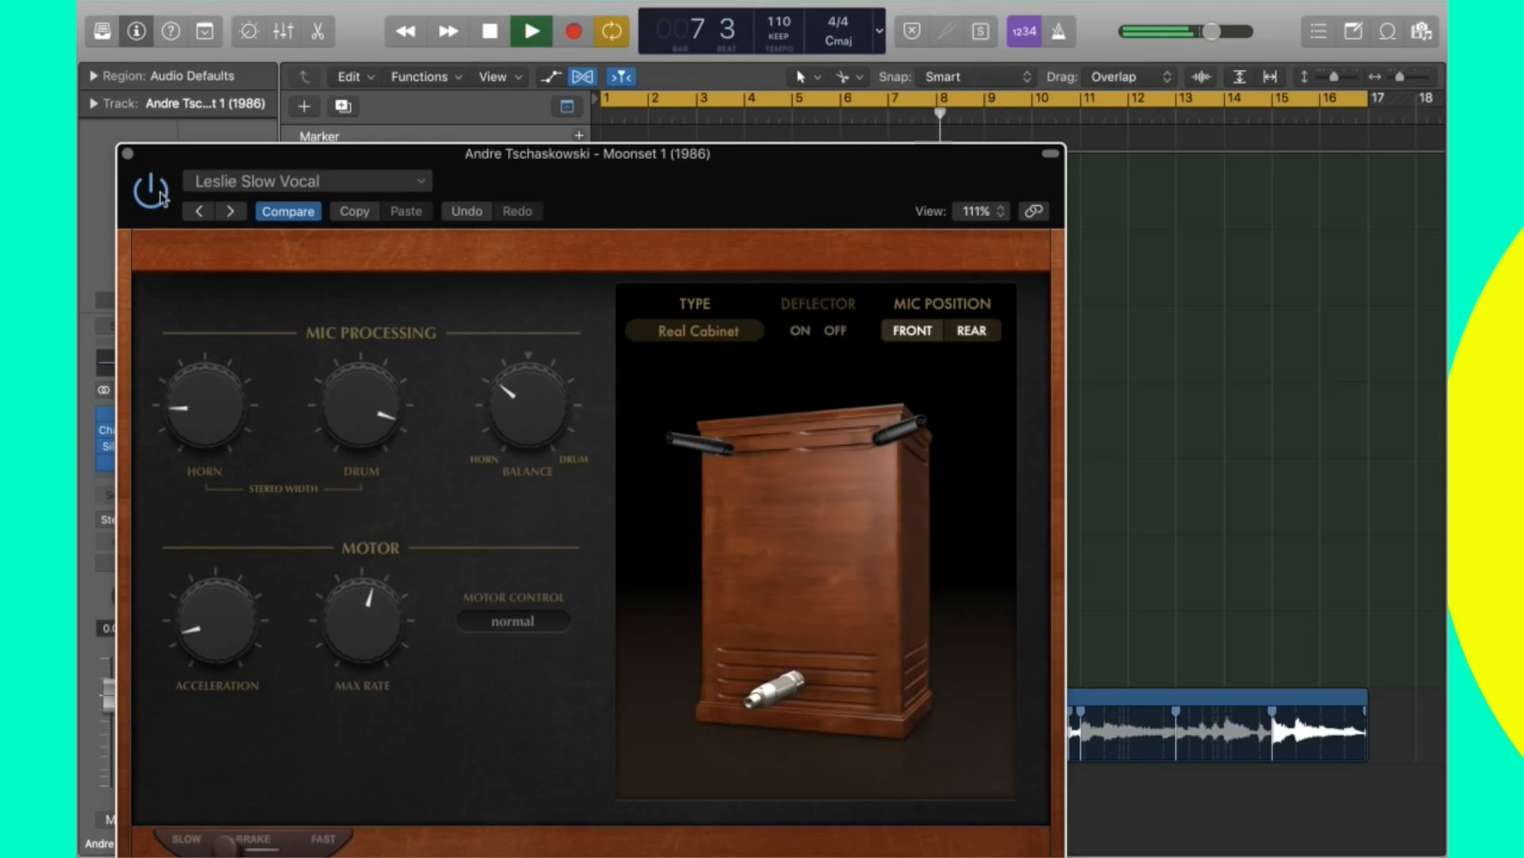
left_click(127, 154)
In the sample's Channel EQ, boost 104 Hz by +7.0 dB with a Q of 1.20 and set the high shelf to 1780 Hz.
left_click(141, 367)
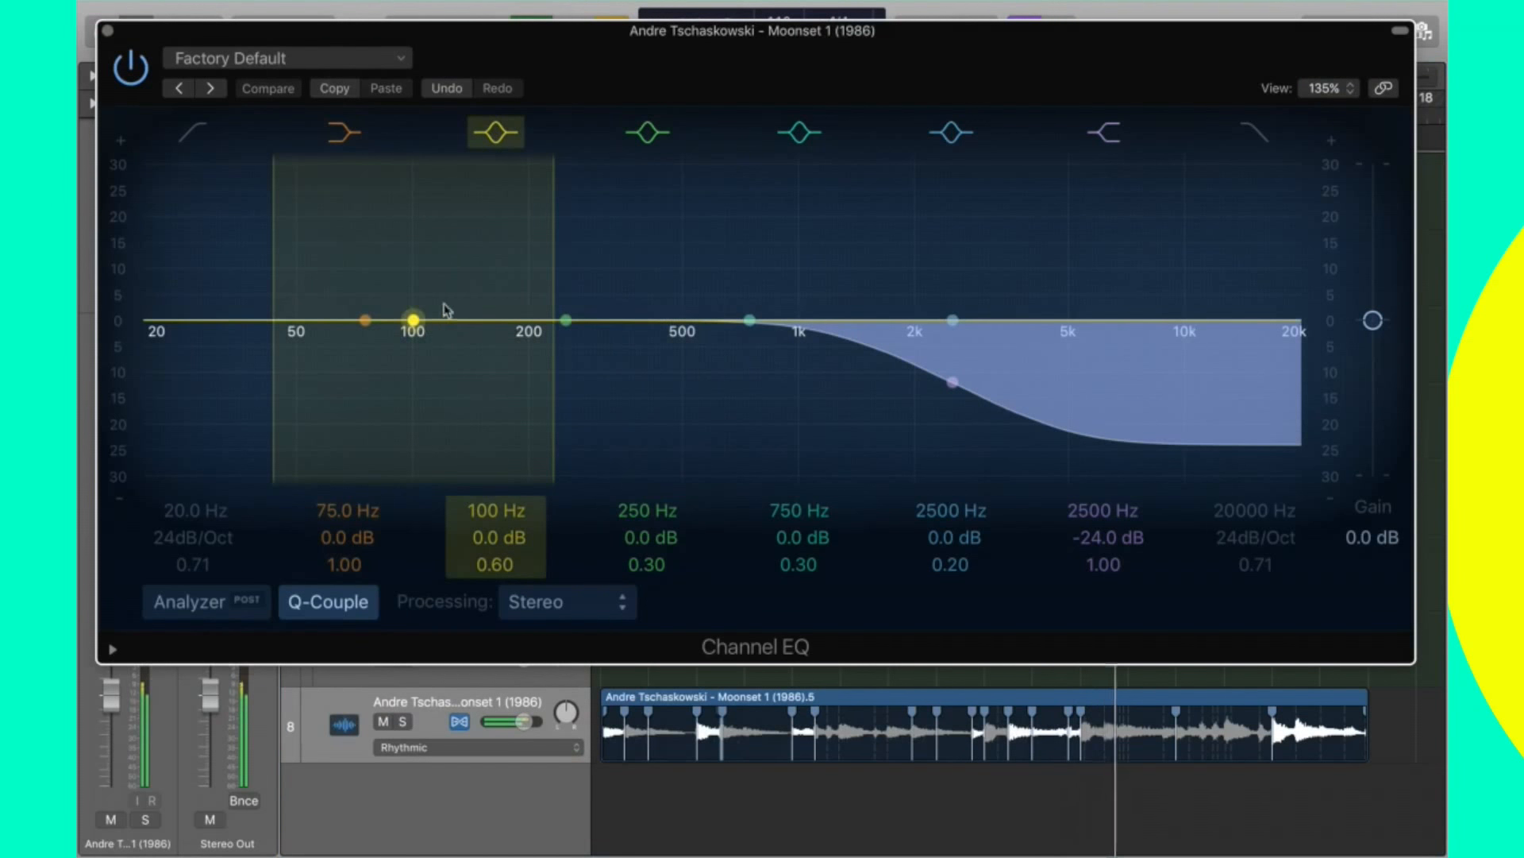
left_click_drag(556, 289, 516, 289)
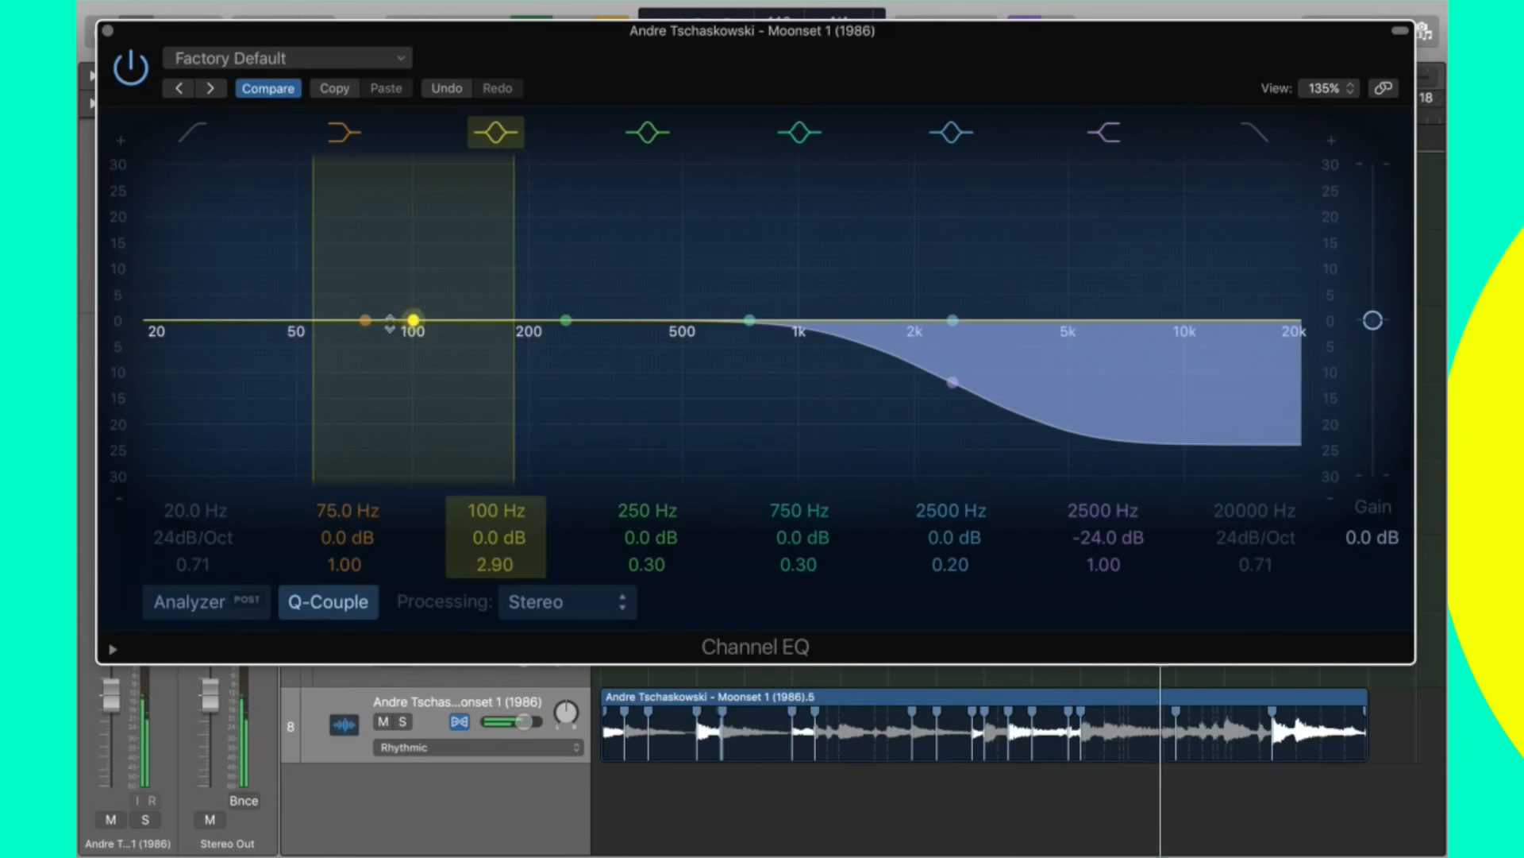
left_click_drag(410, 321, 520, 265)
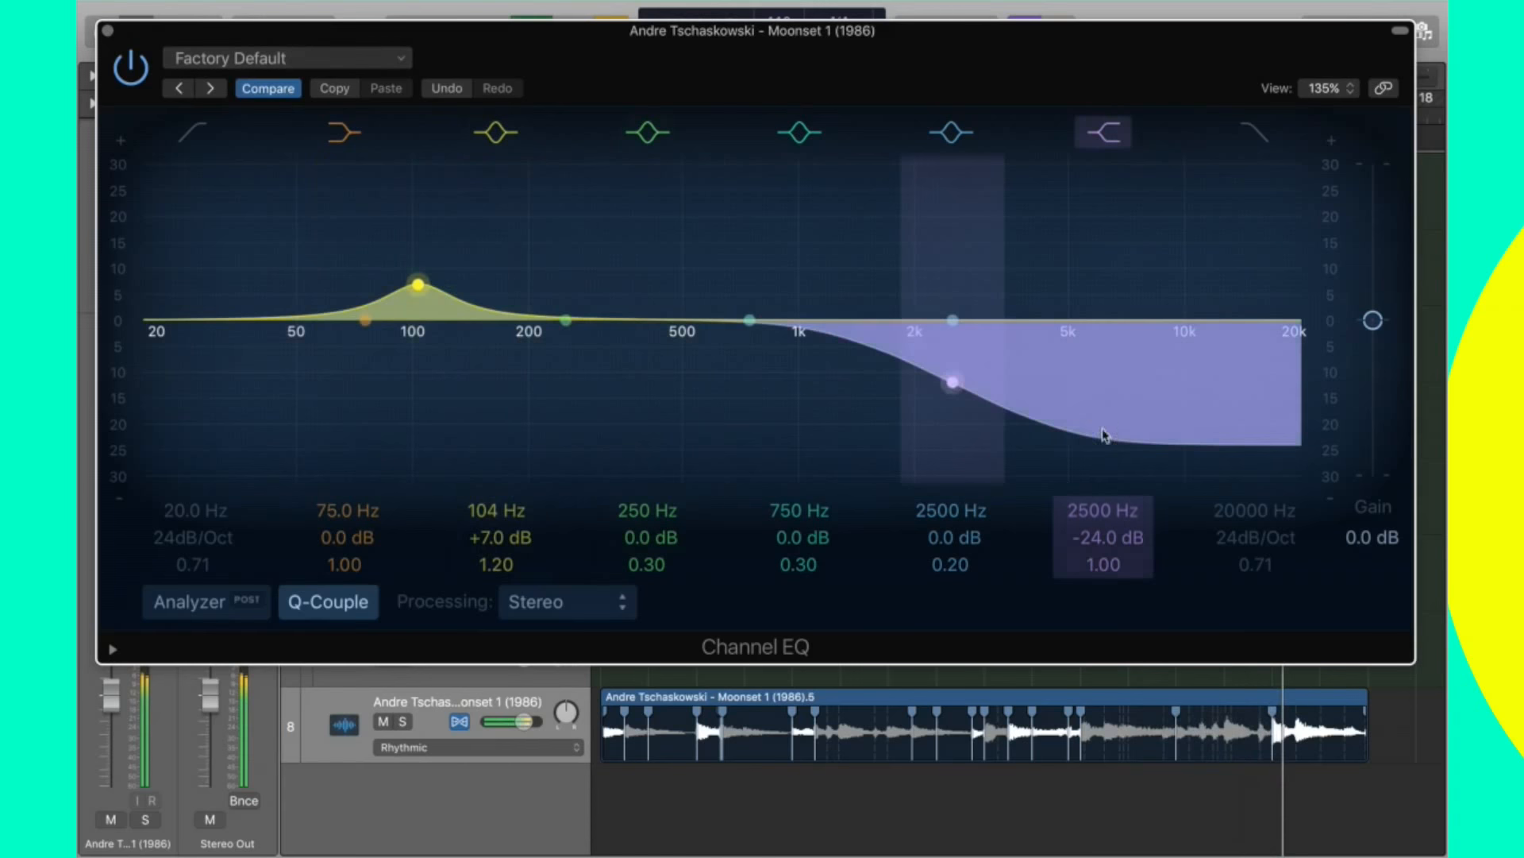
left_click_drag(952, 387, 890, 389)
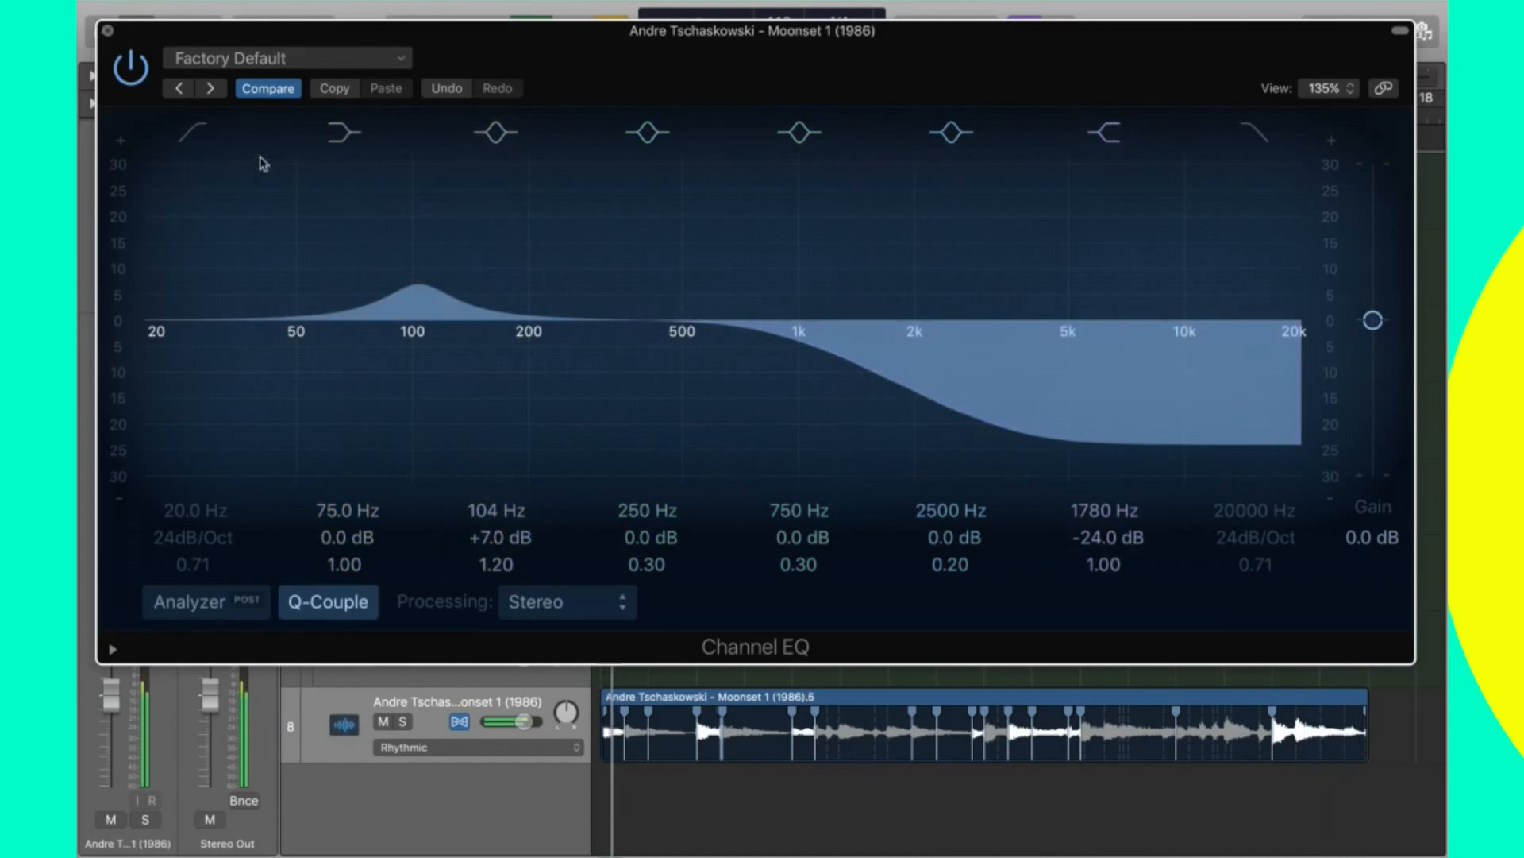
key("super+w")
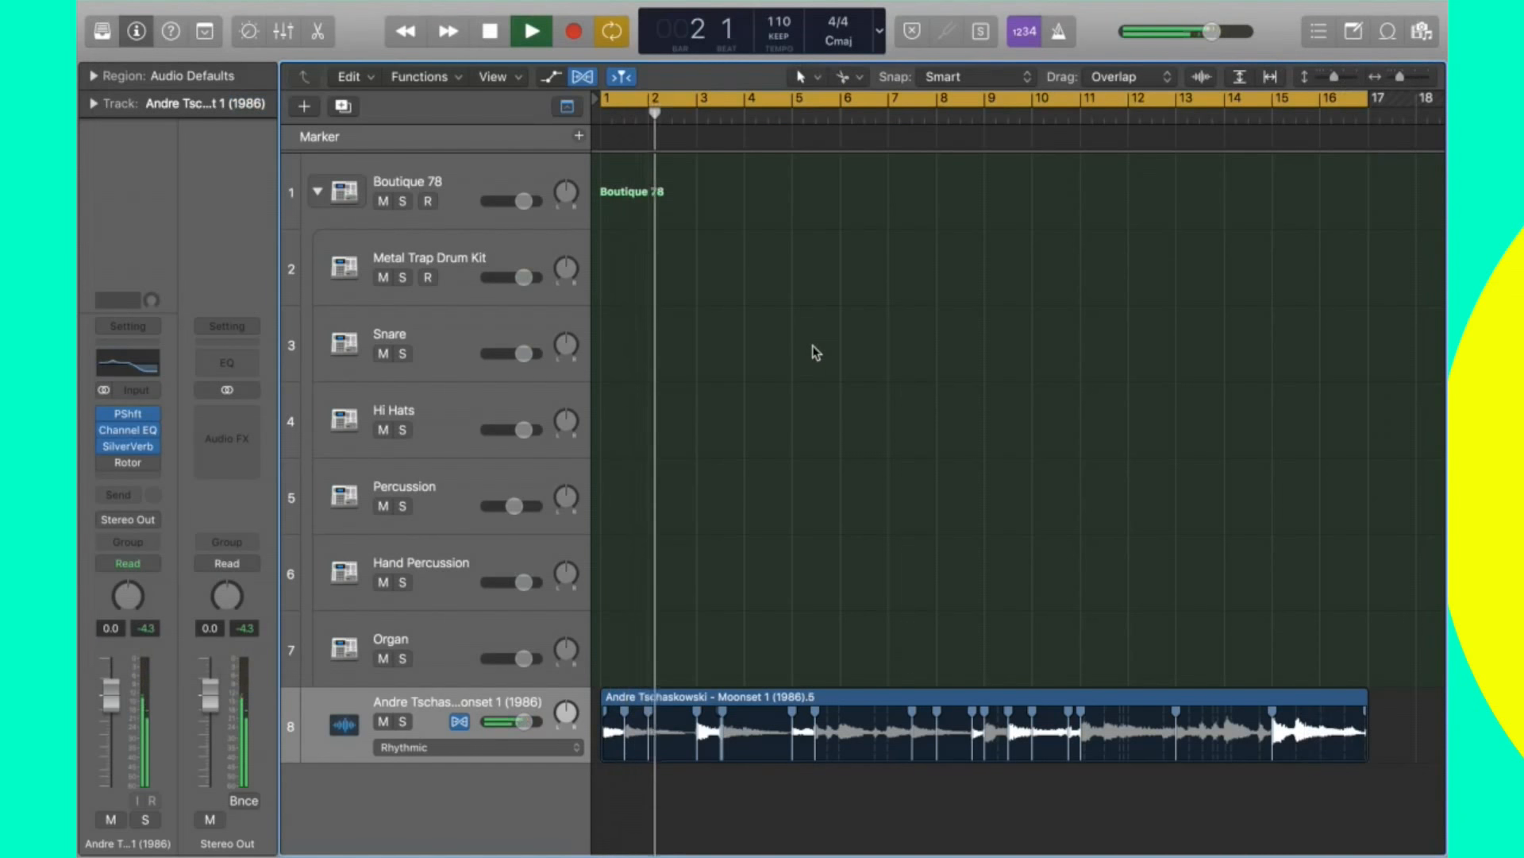
Open the sample's Pitch Shifter, turn cycle mode off, and audition the sample from bar 1 and from around bar 10.
key("space")
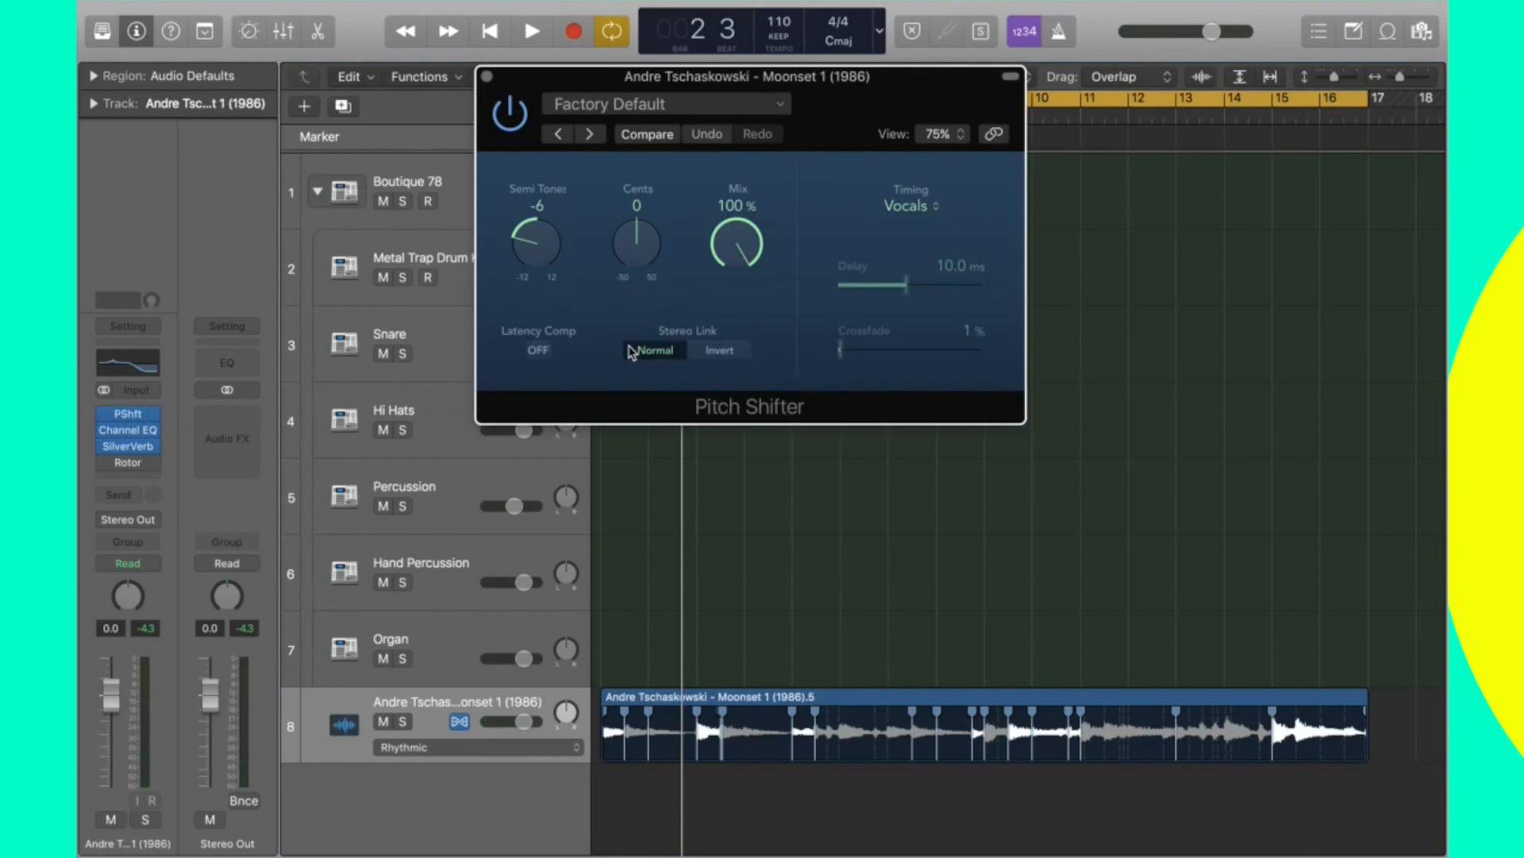
left_click(1067, 112)
key("space")
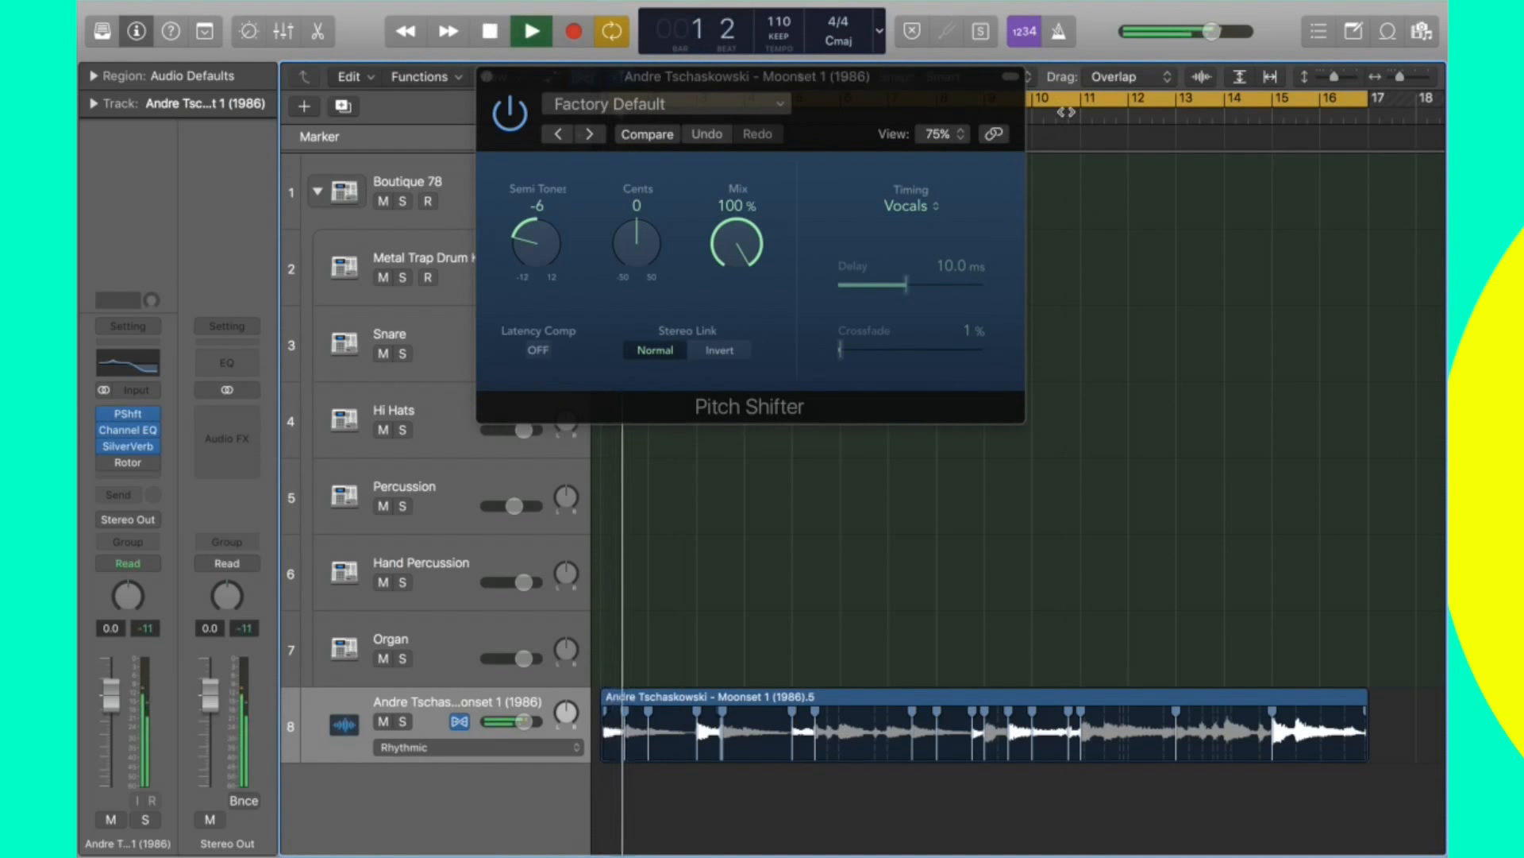
key("c")
left_click(1065, 112)
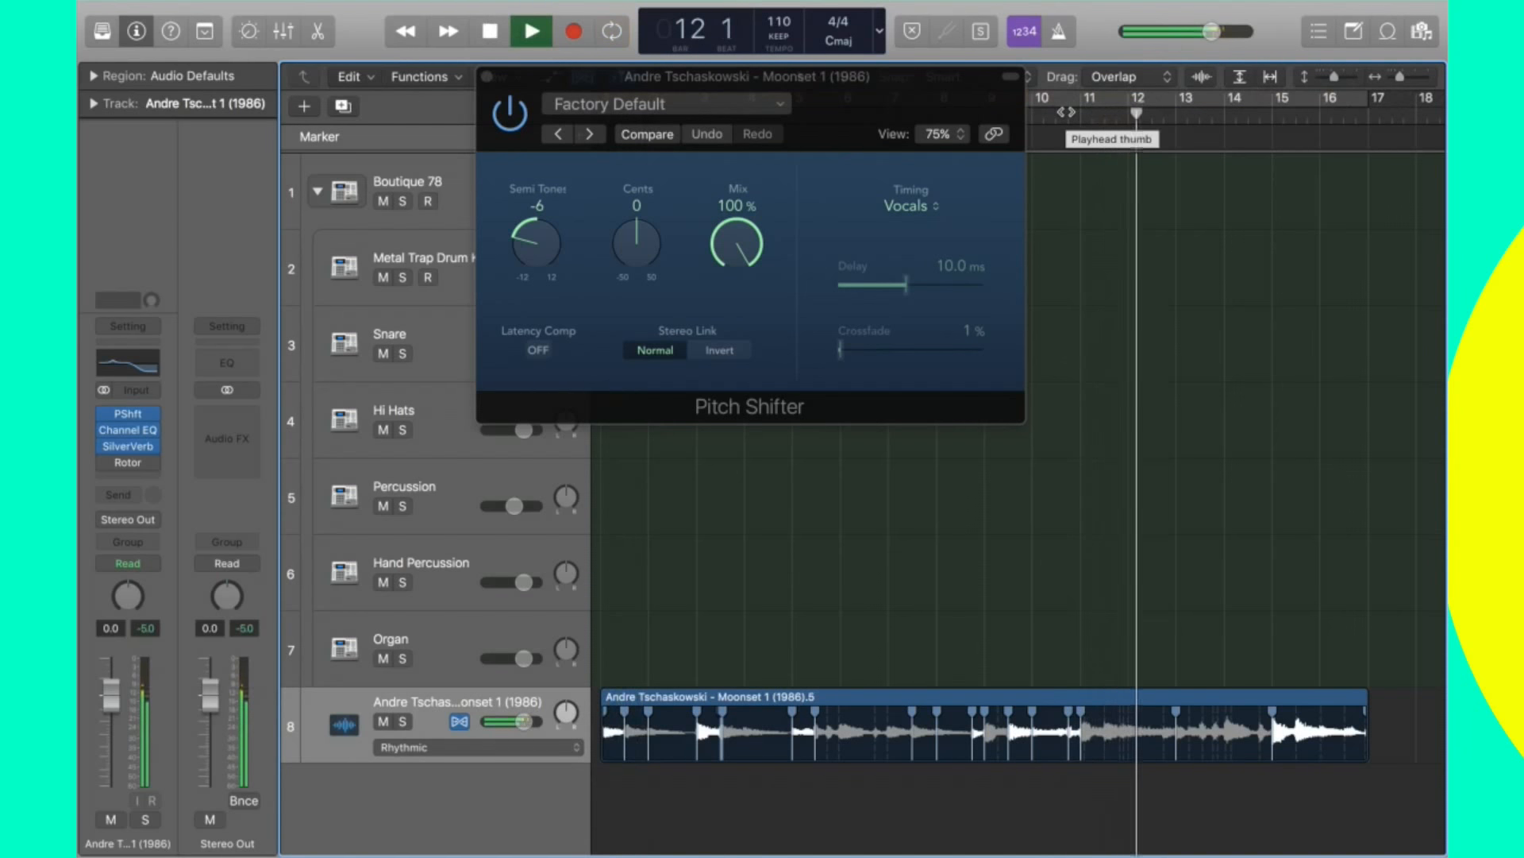
Set the Pitch Shifter's Semi Tones to -4 and play the sample from bar 1.
key("space")
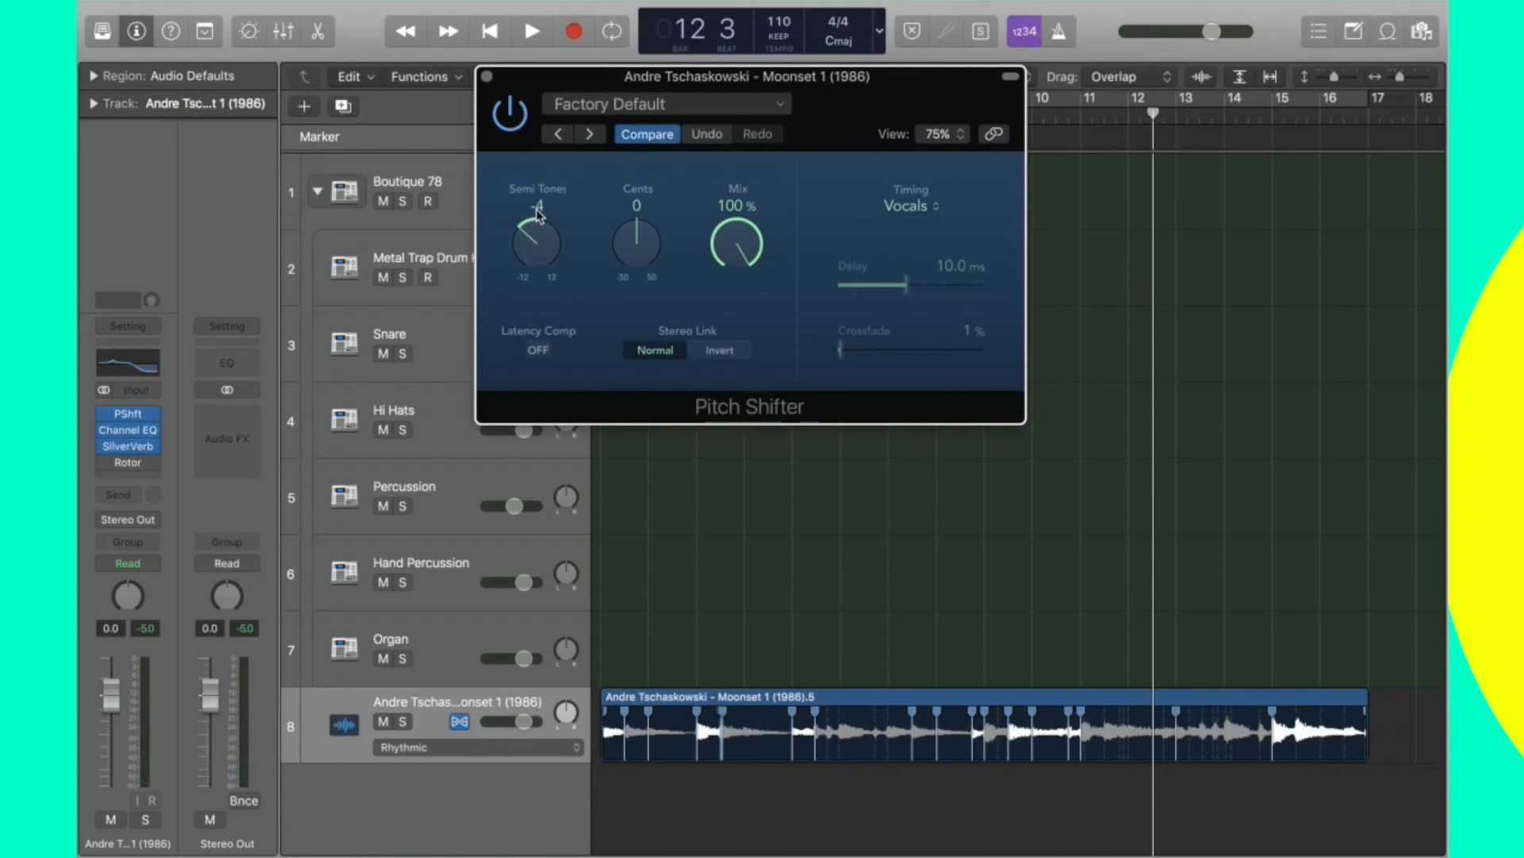
key("Return")
key("space")
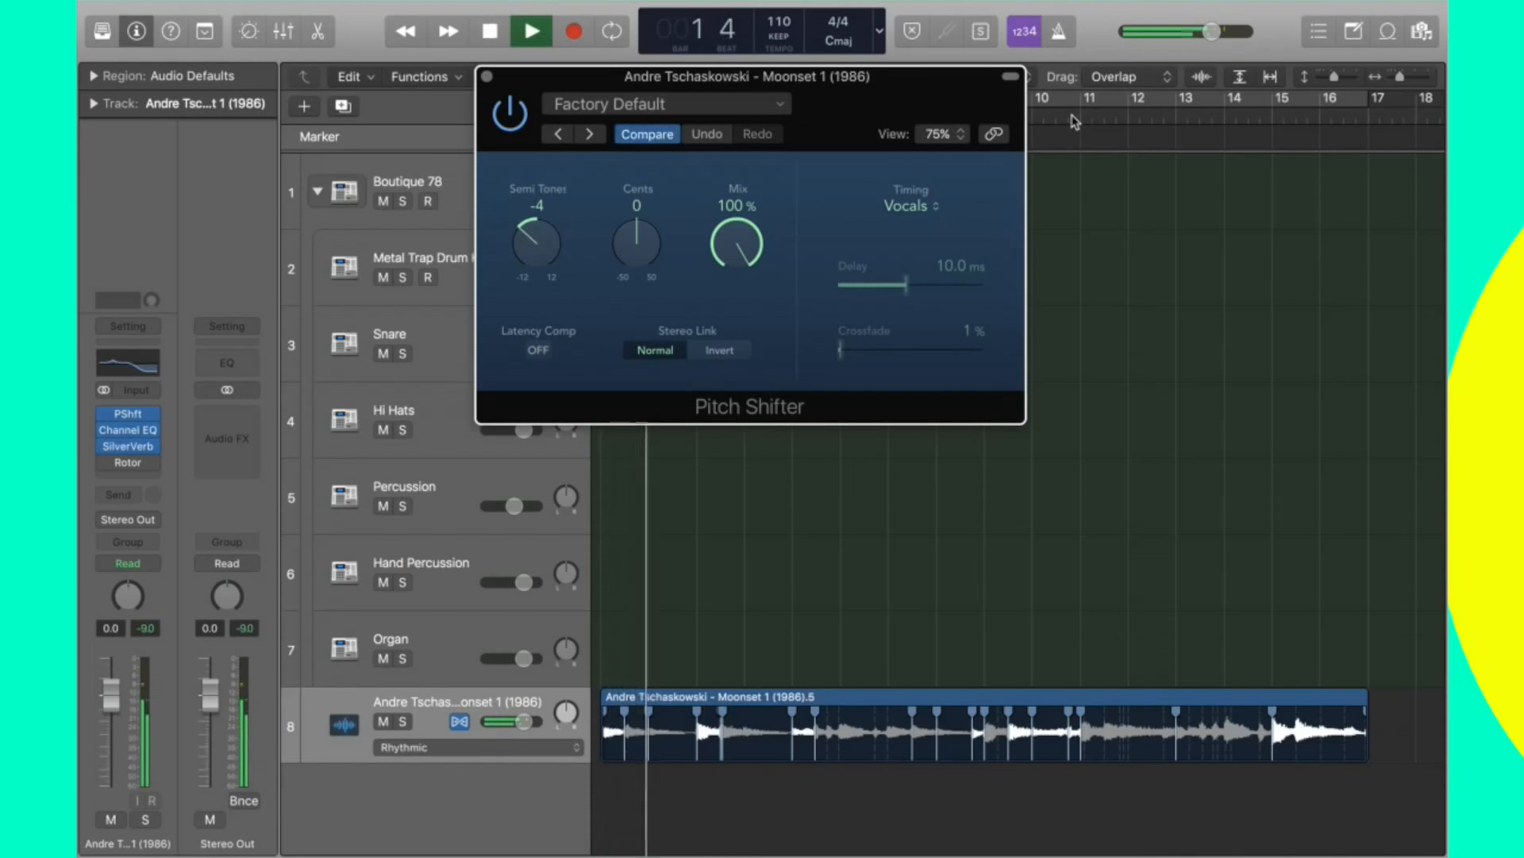
Audition the sample with the Pitch Shifter's Semi Tones set to -3 and then to -2.
key("space")
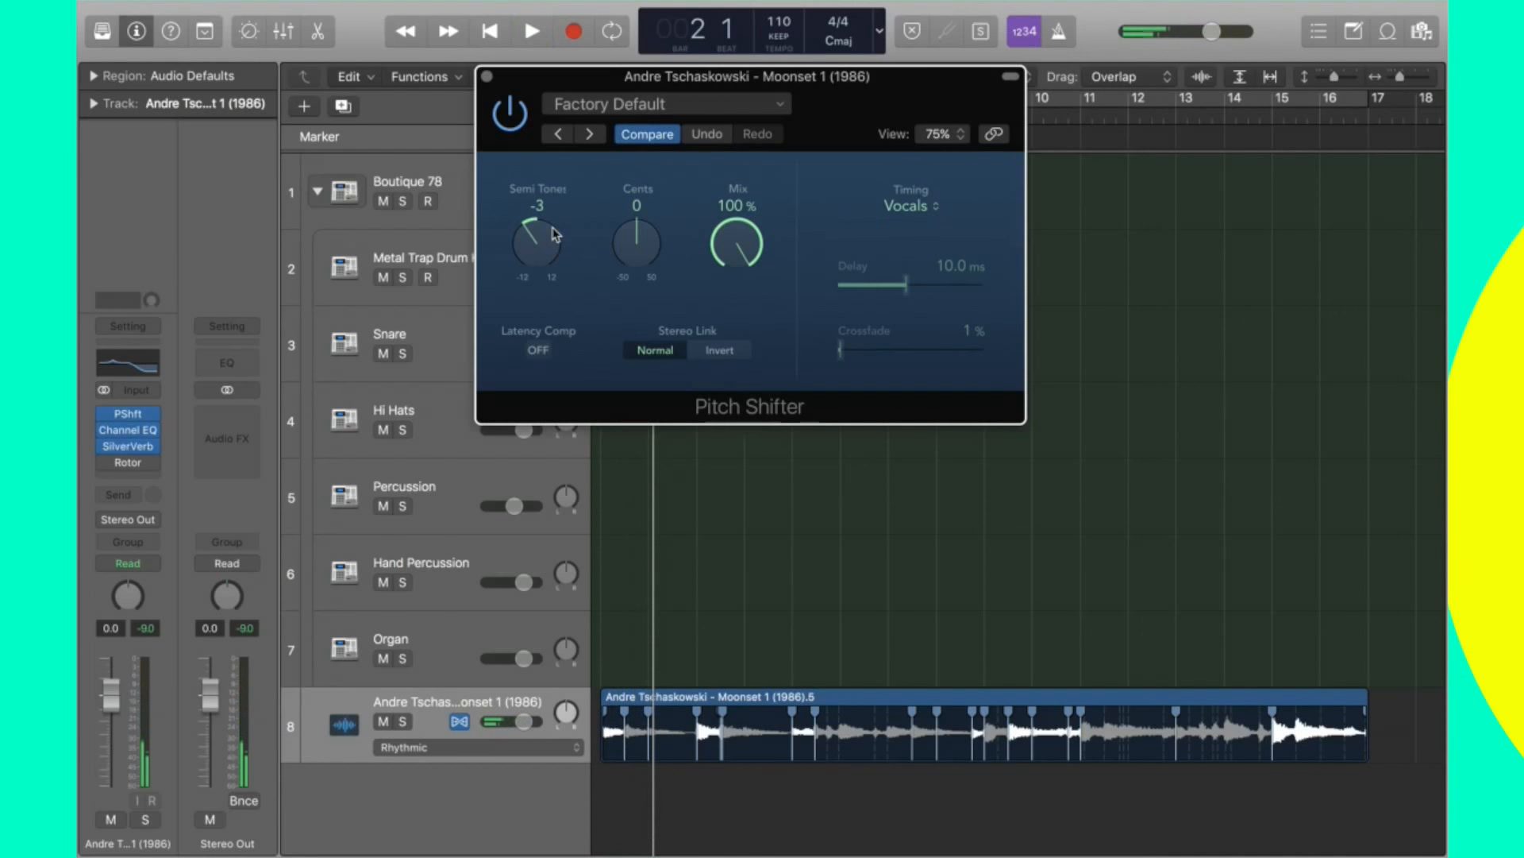
key("space")
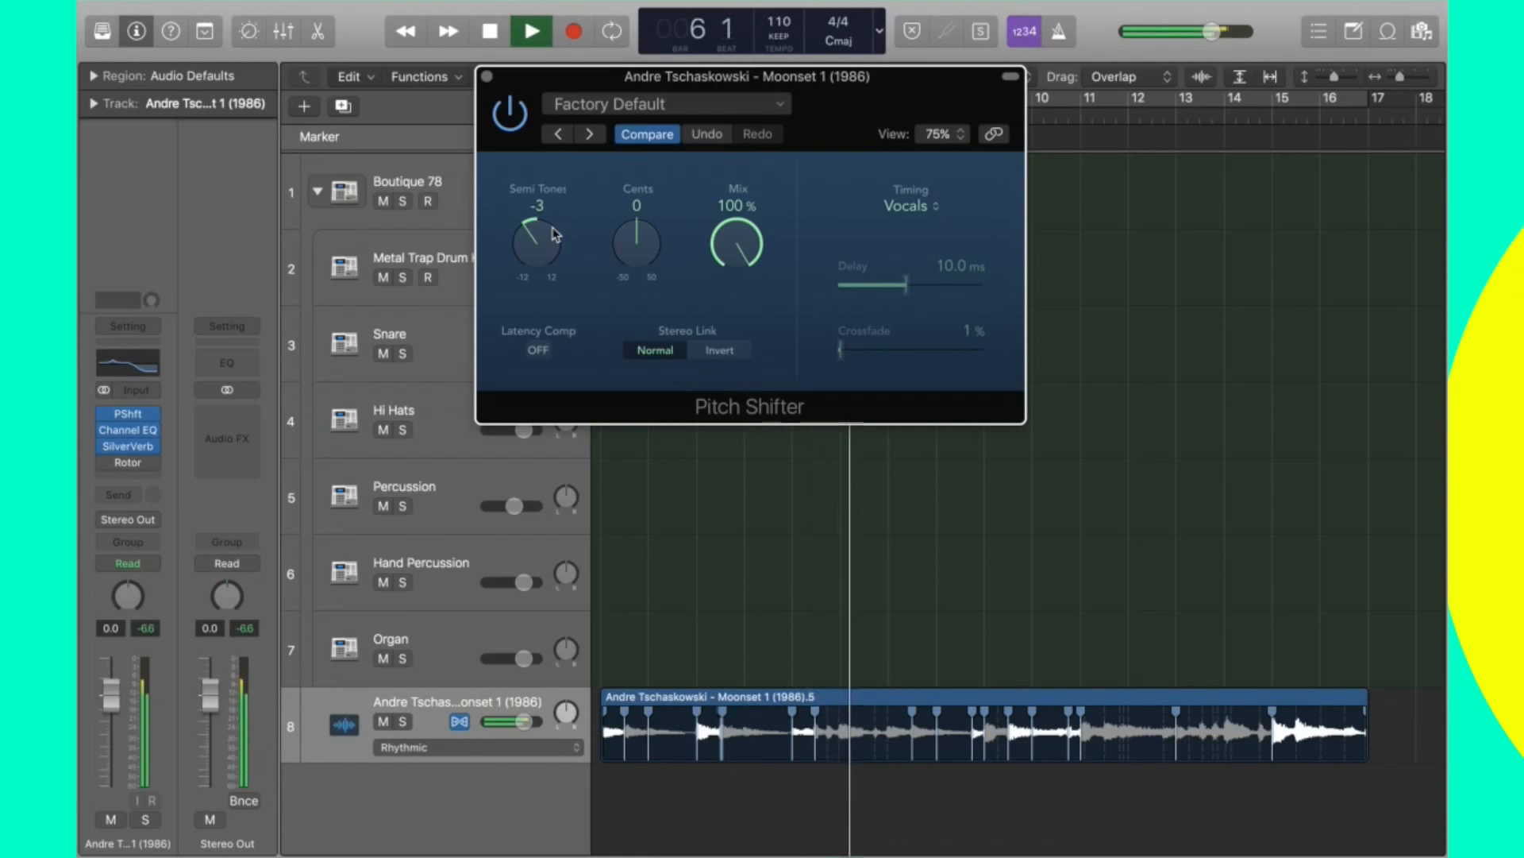
key("space")
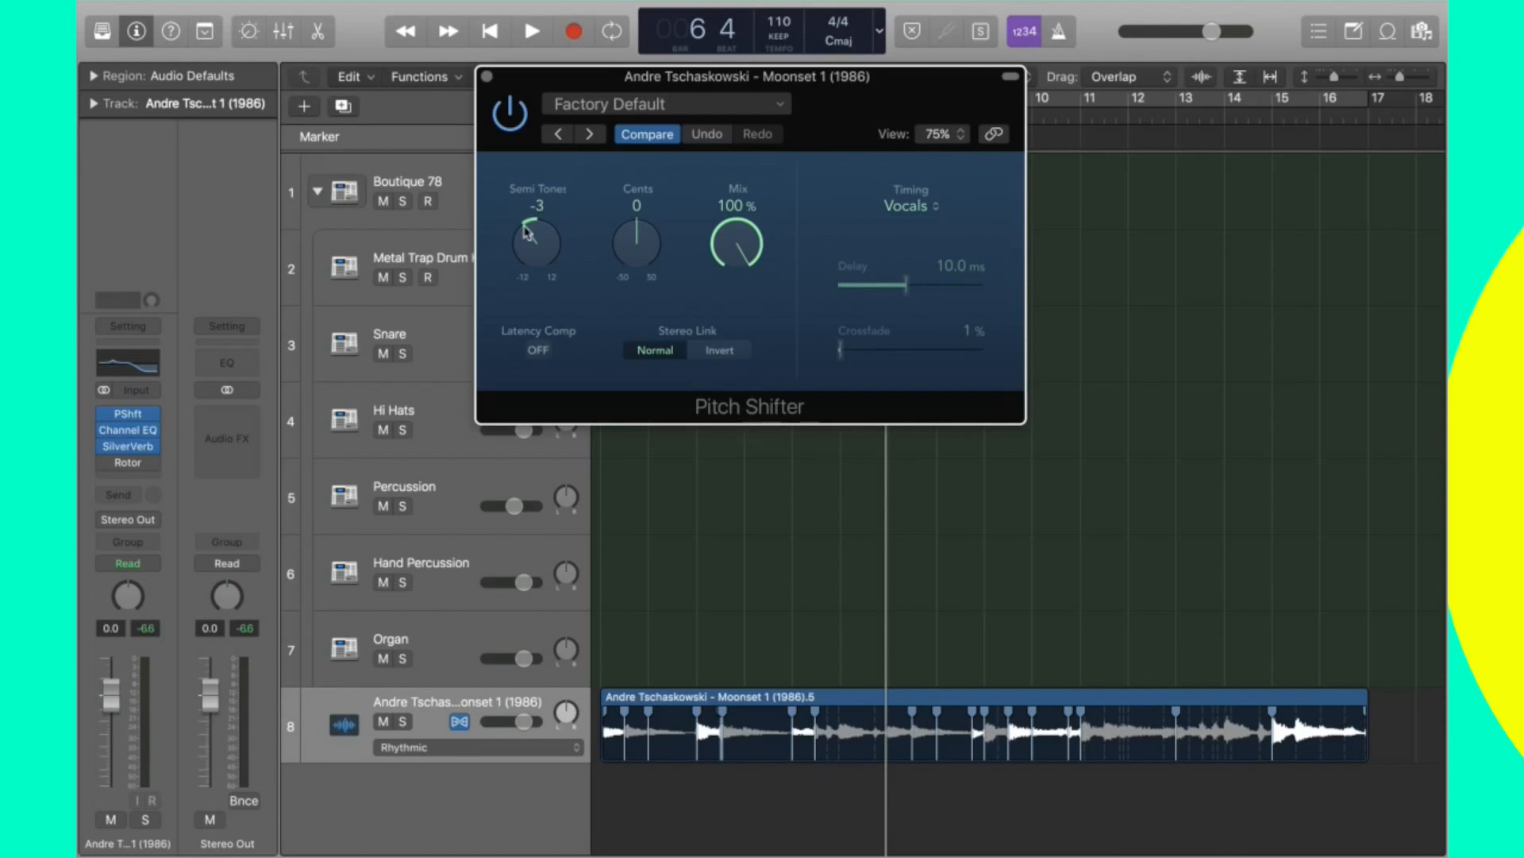
key("space")
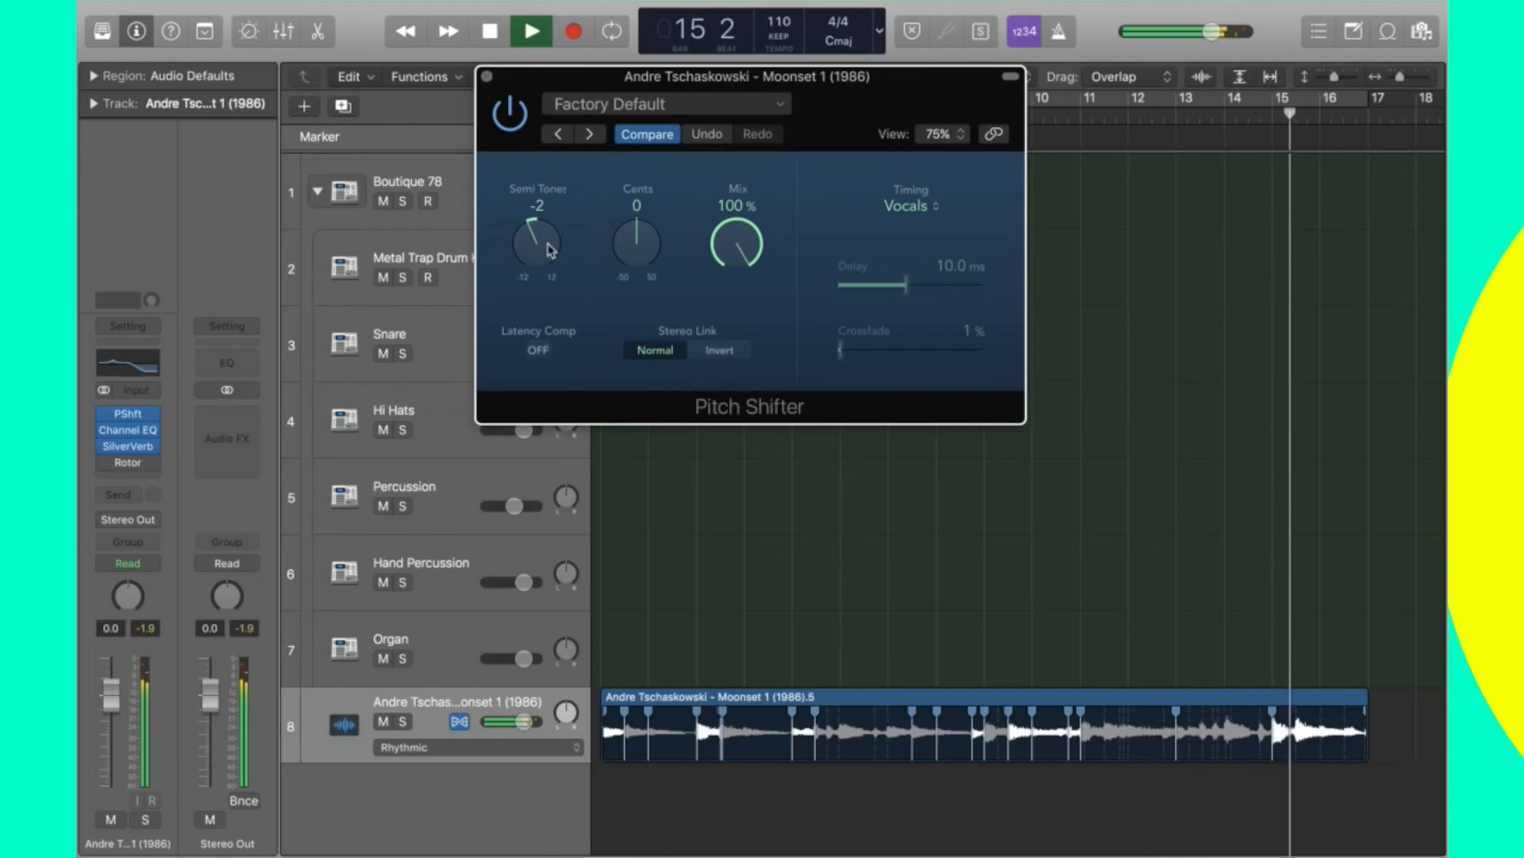
key("space")
Set the Pitch Shifter's Semi Tones to -6, play the sample from bar 1, and close the plug-in.
left_click_drag(547, 242, 547, 245)
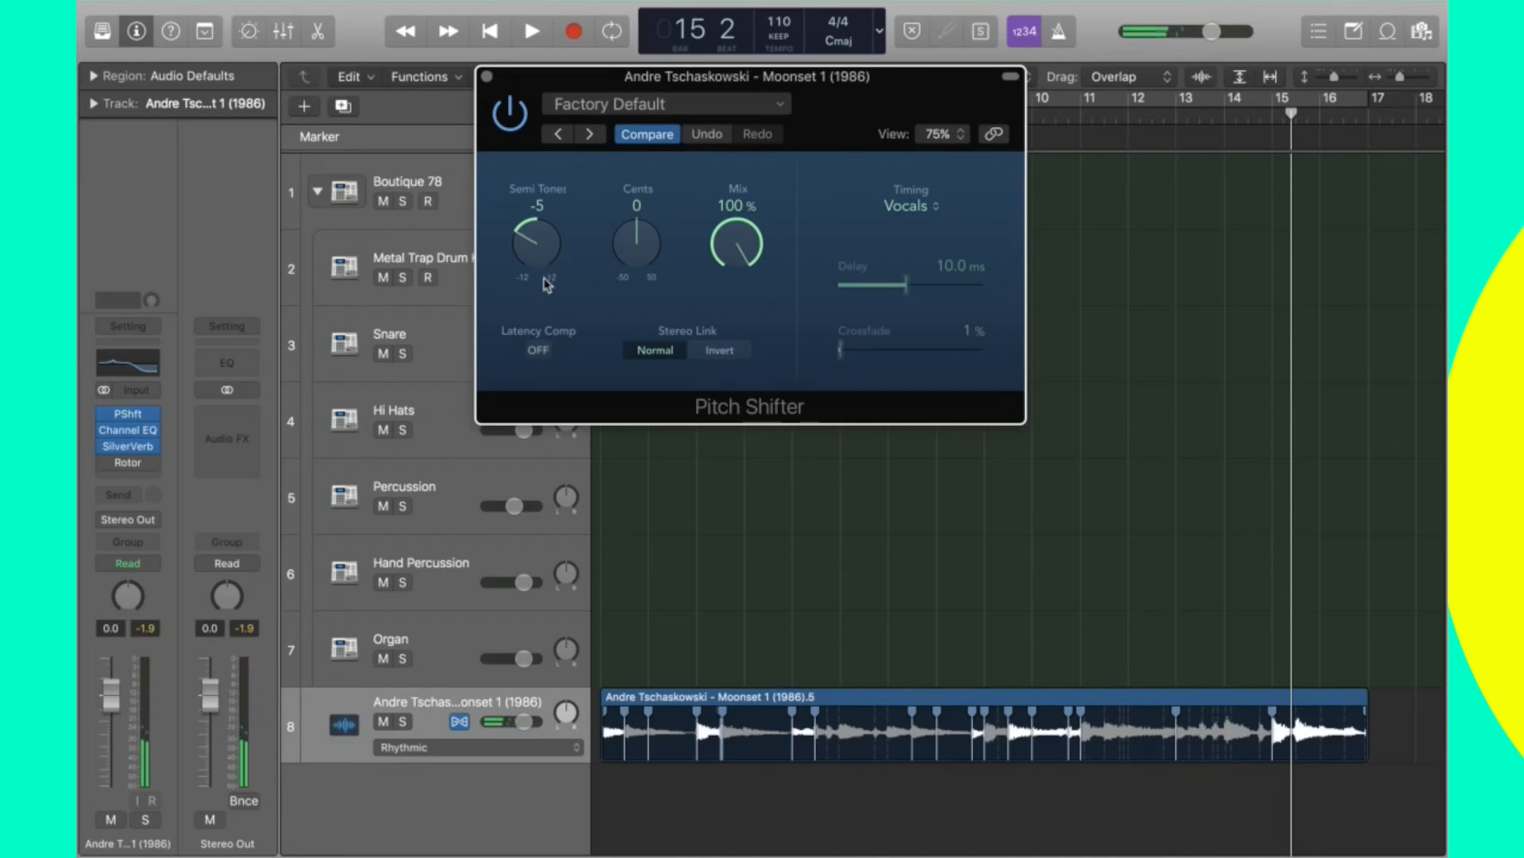
key("Return")
key("space")
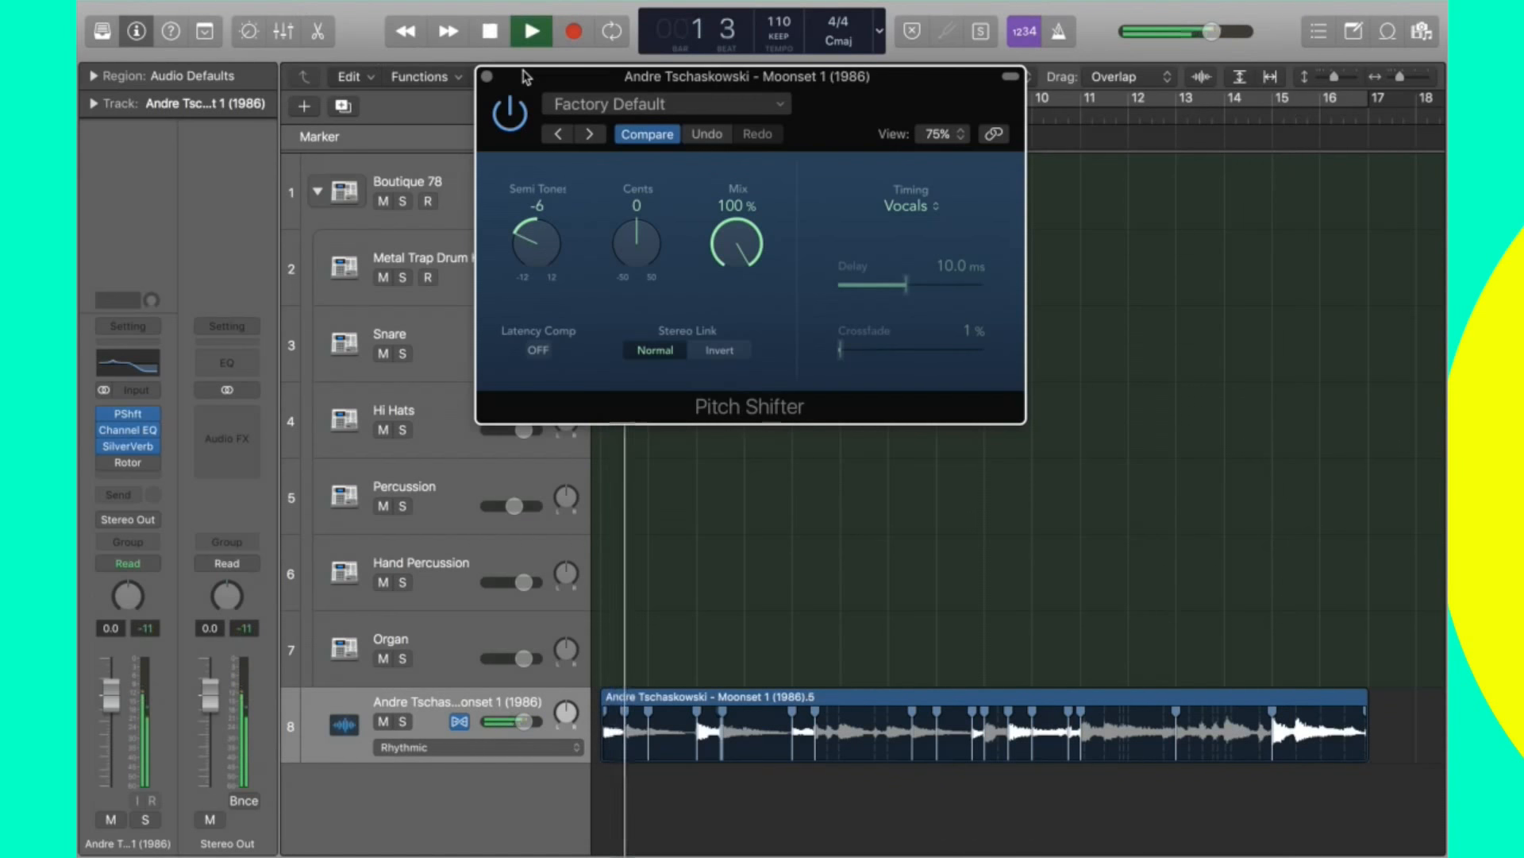
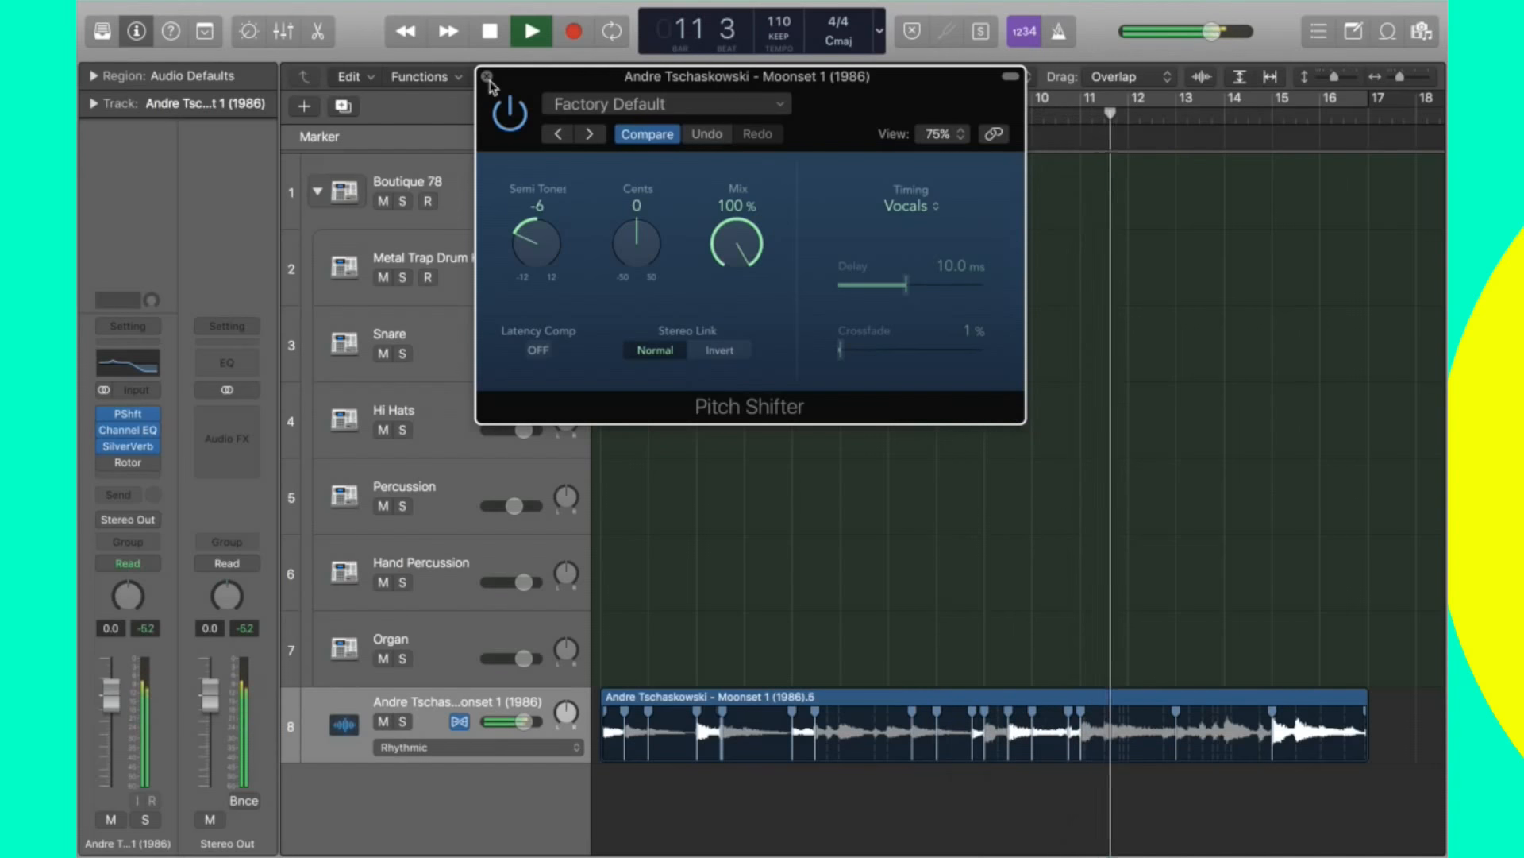
left_click(488, 77)
key("space")
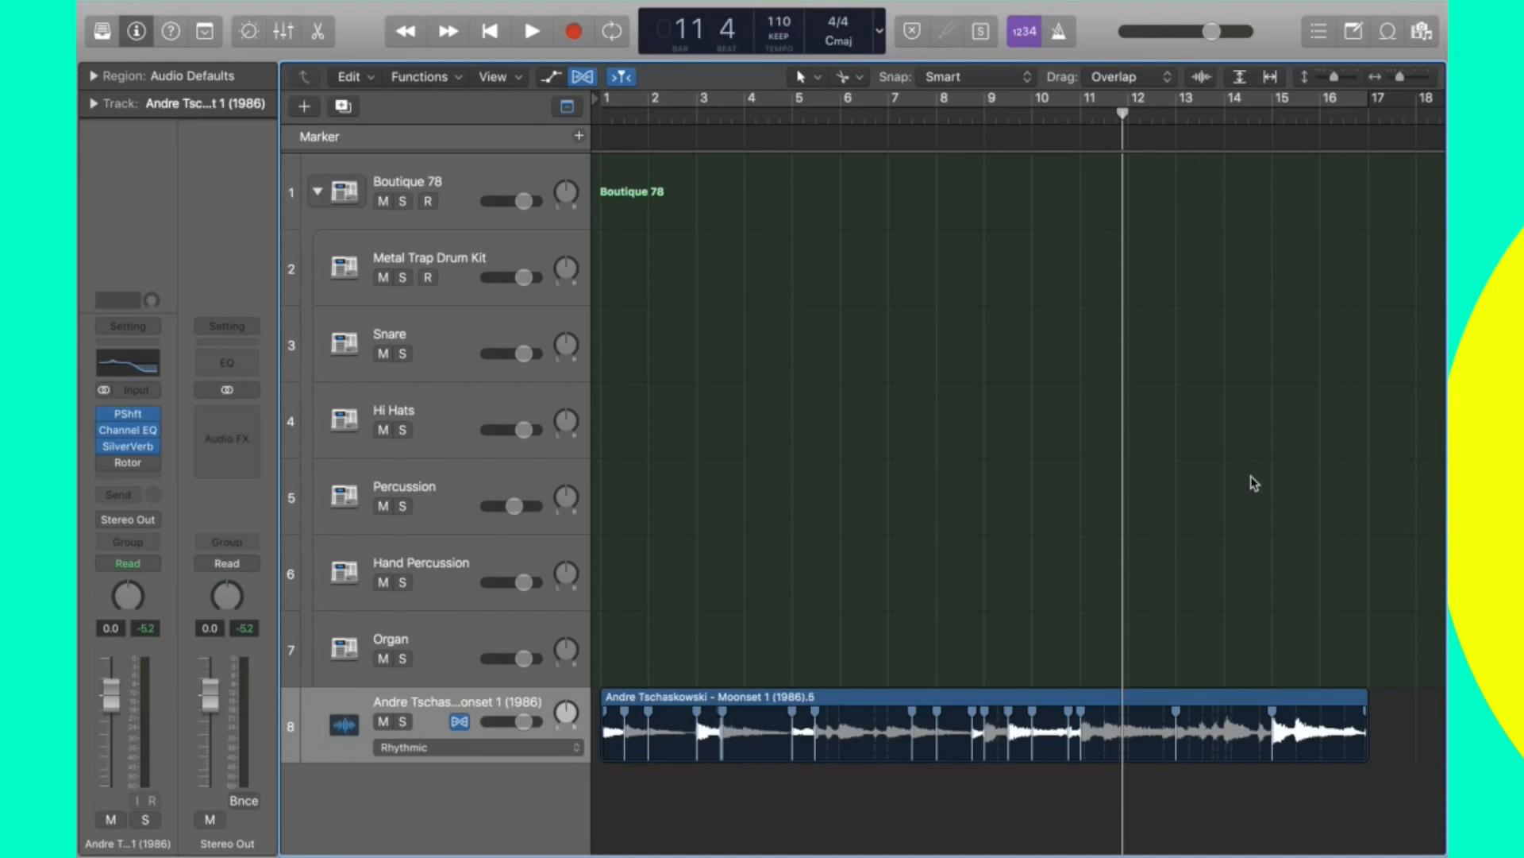
Play the pitched-down sample from bar 1 to around bar 4 and return to the start of the project.
key("Return")
key("space")
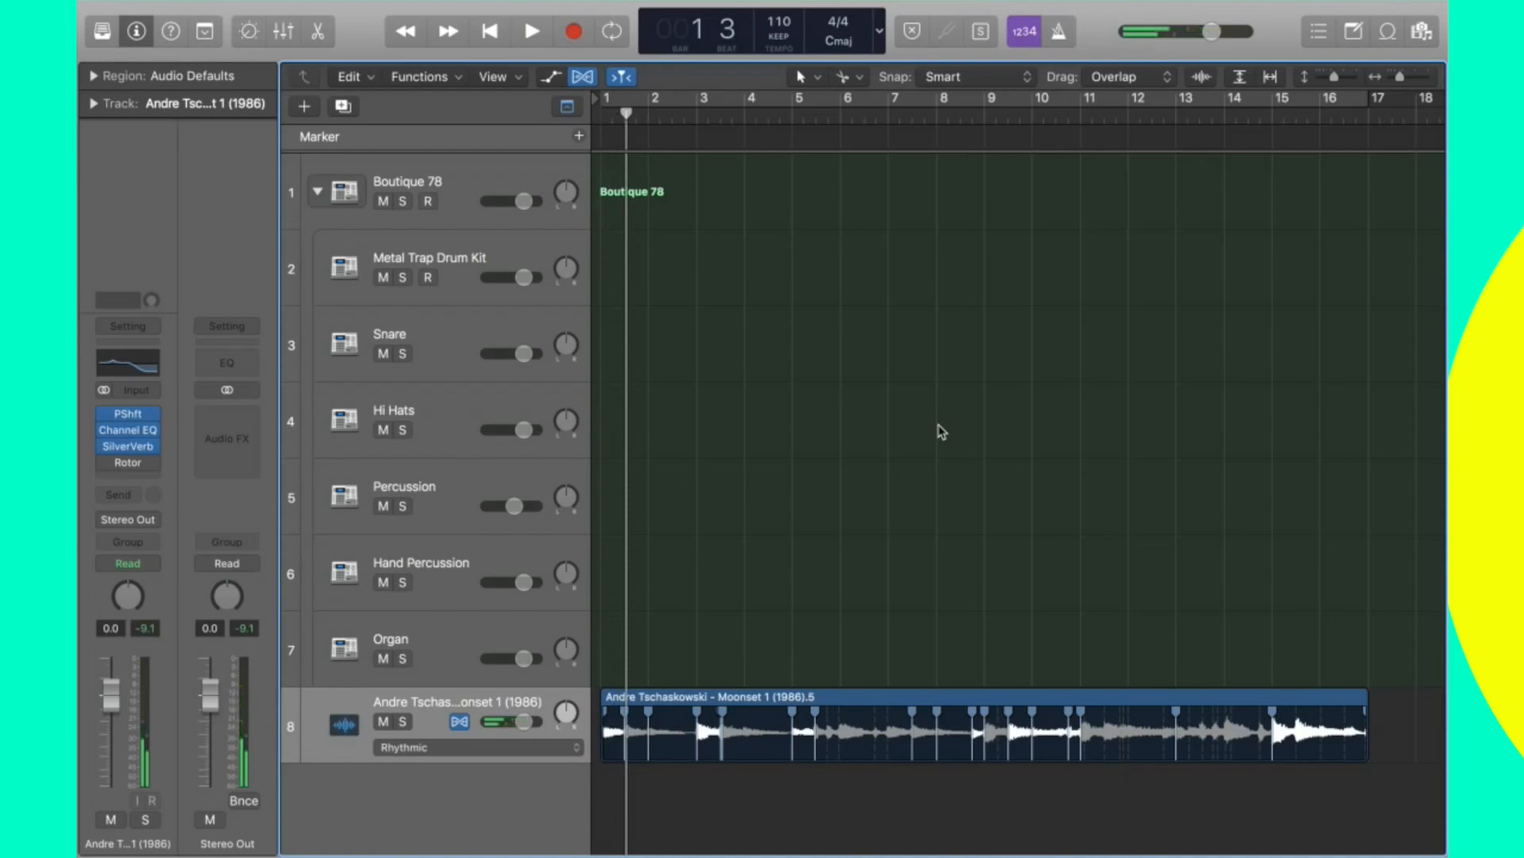
key("space")
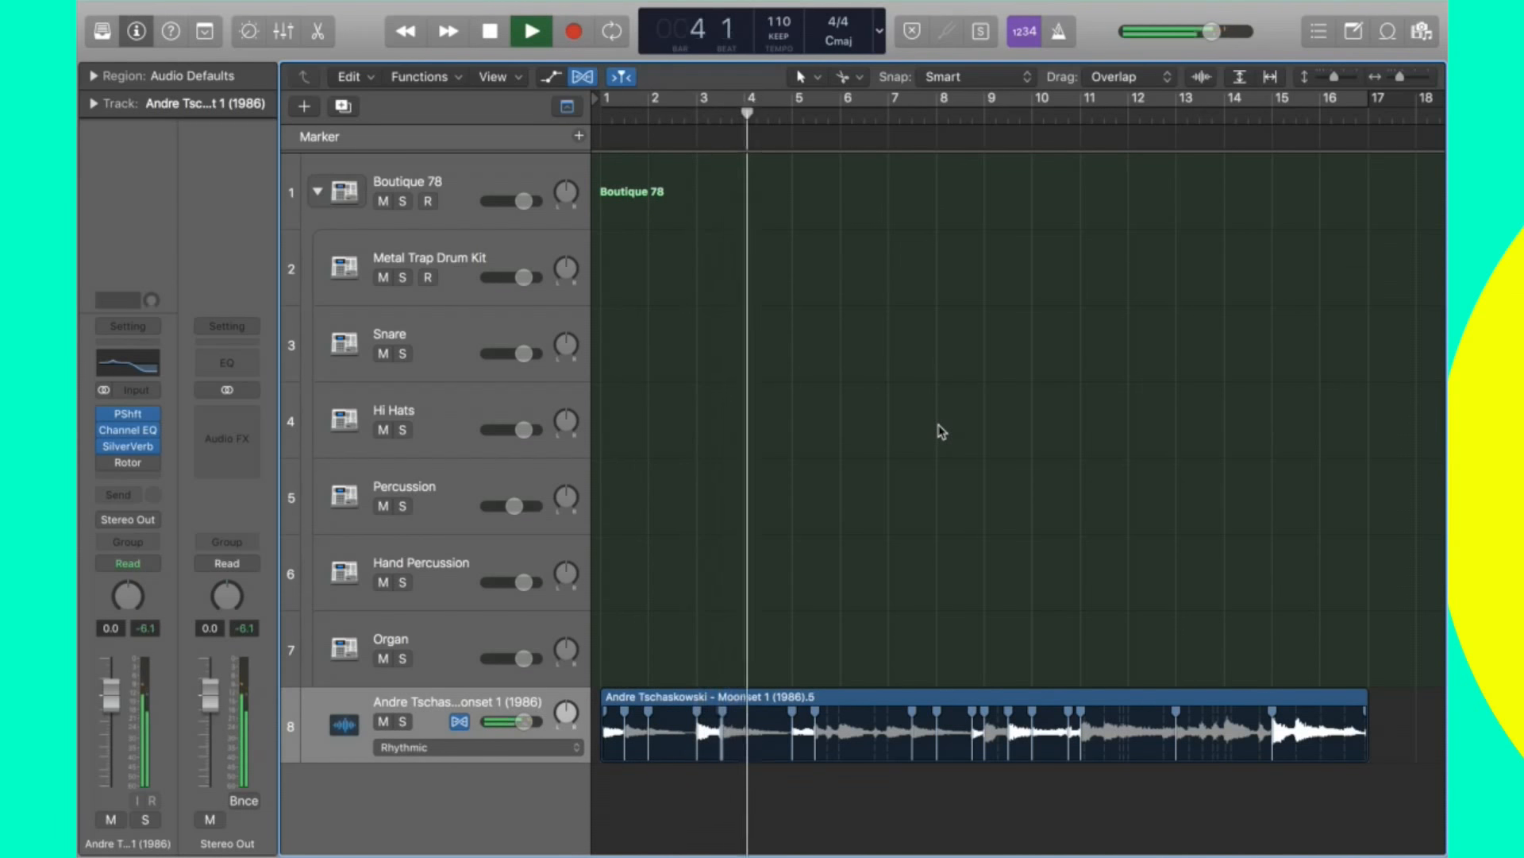
key("space")
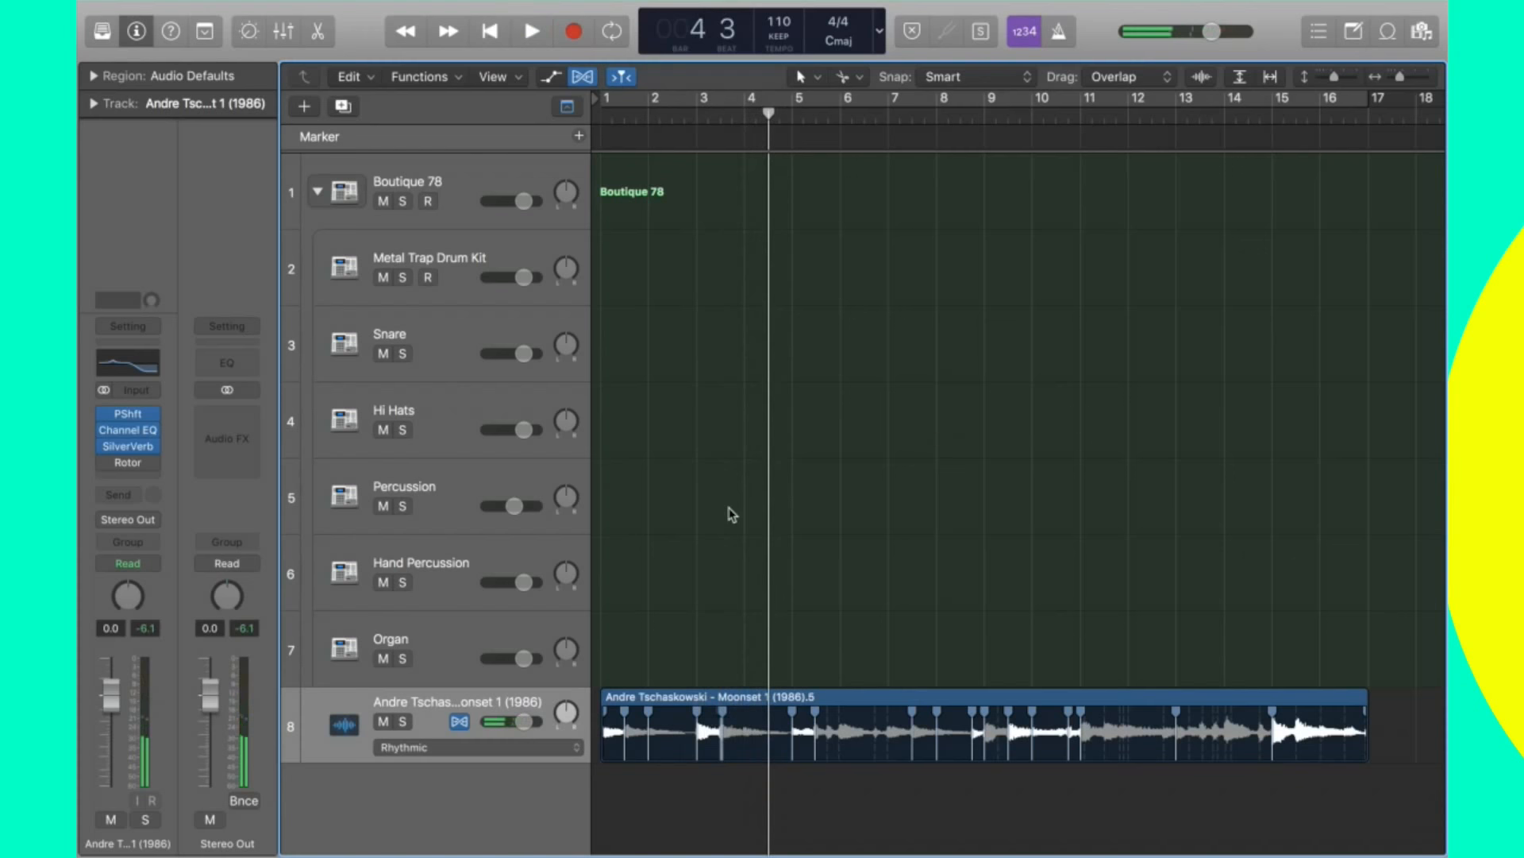
key("Return")
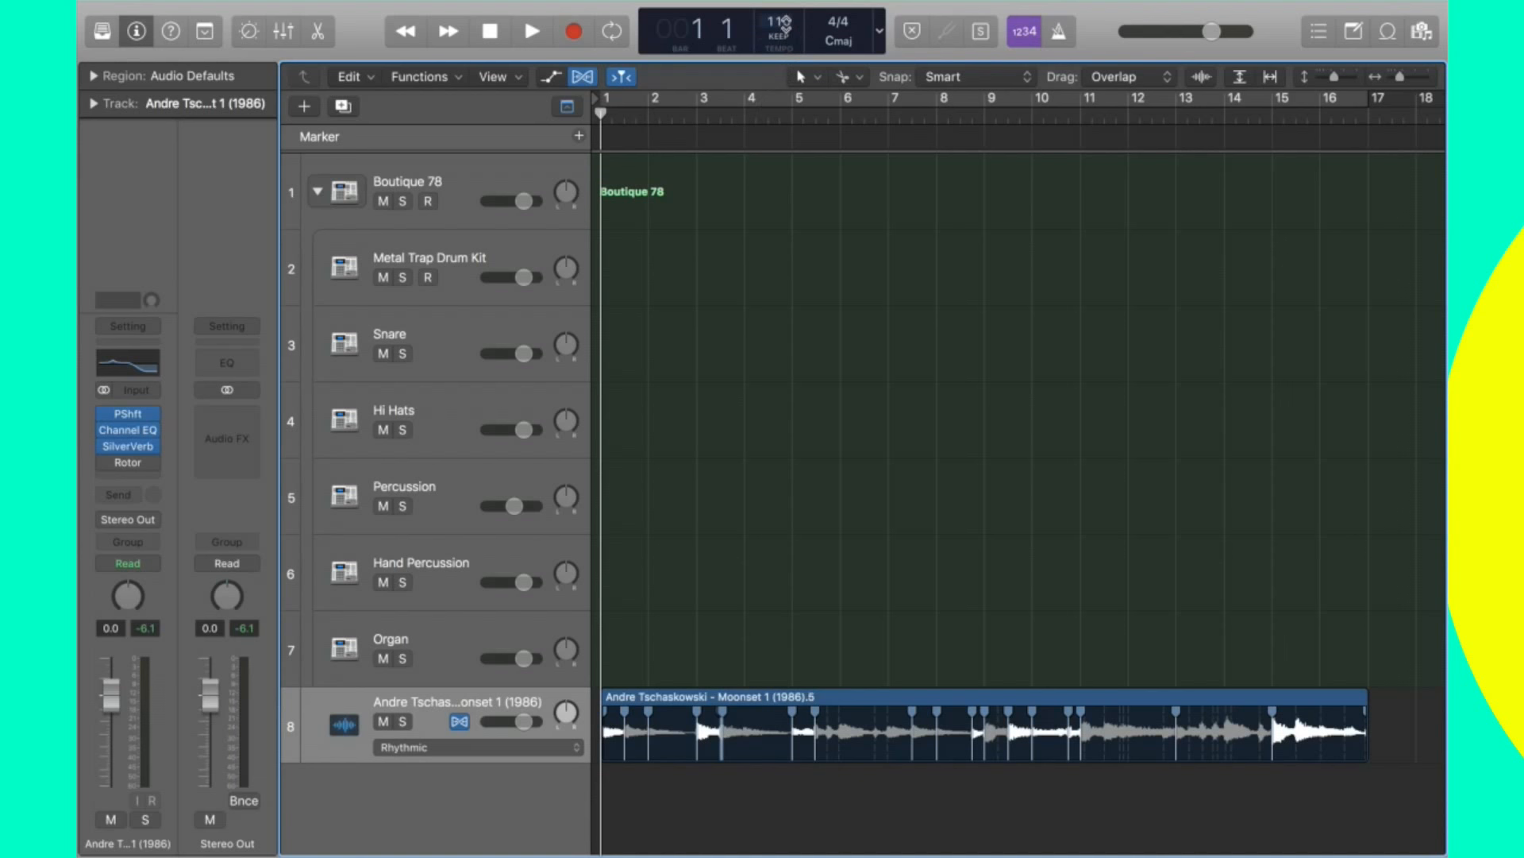
Try the project tempo at 130 BPM with the metronome on during playback, and undo the tempo change.
double_click(782, 24)
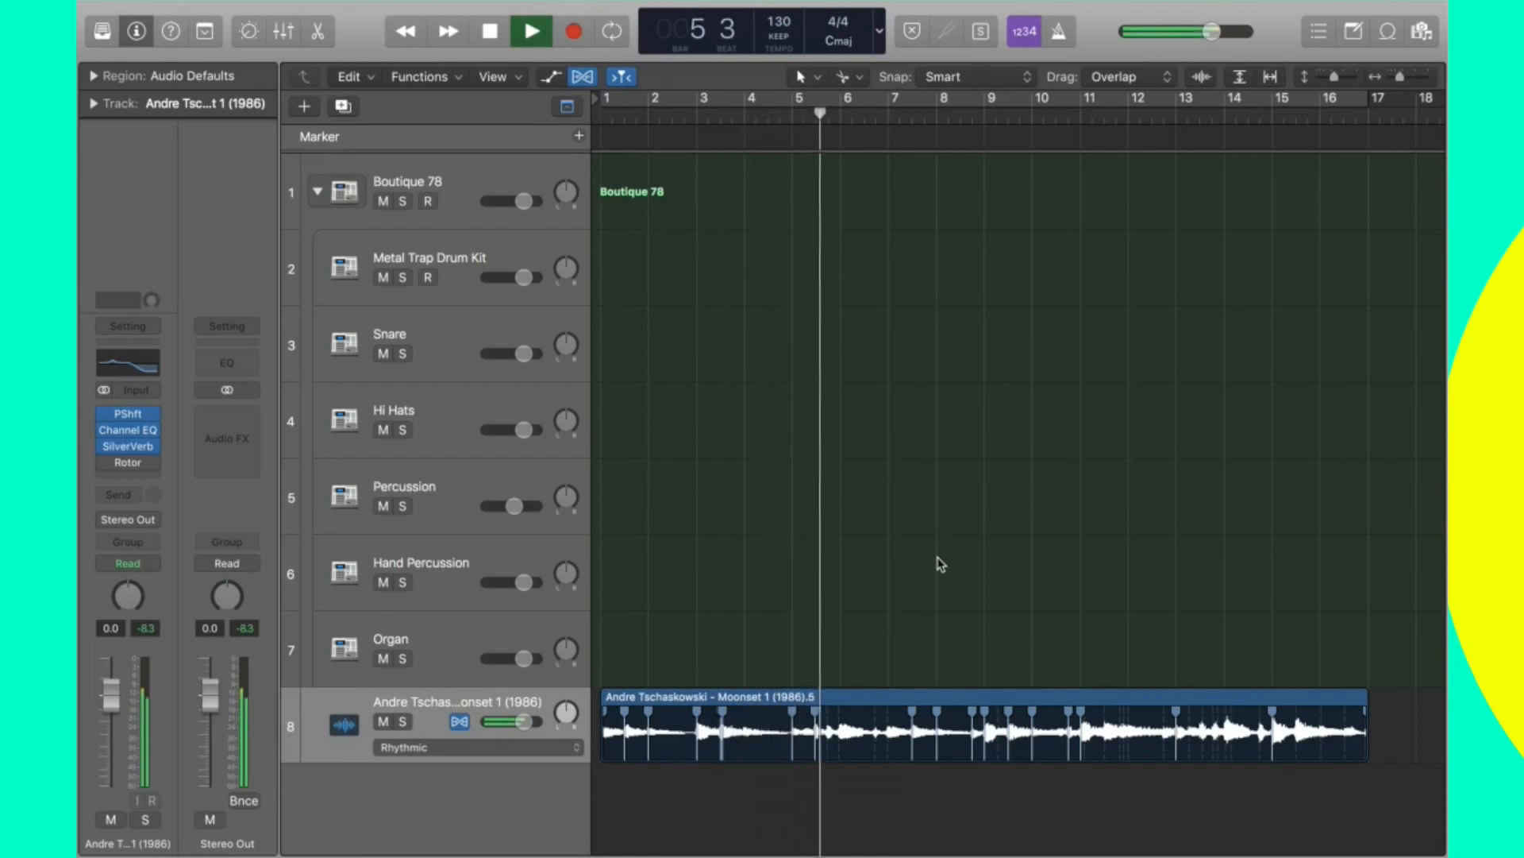
left_click(1059, 33)
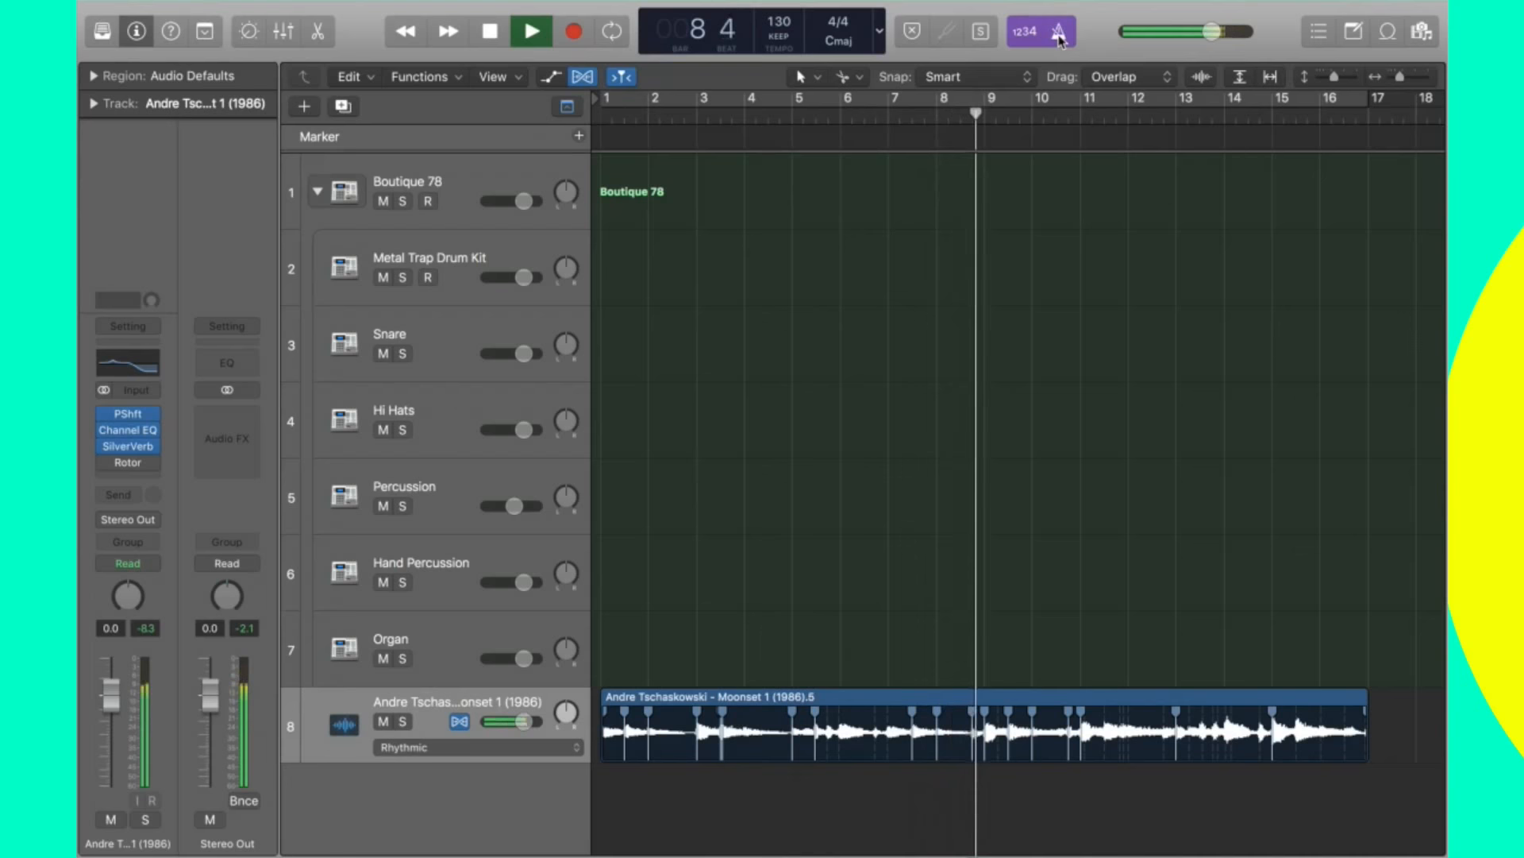
left_click(1059, 34)
key("space")
key("super+z")
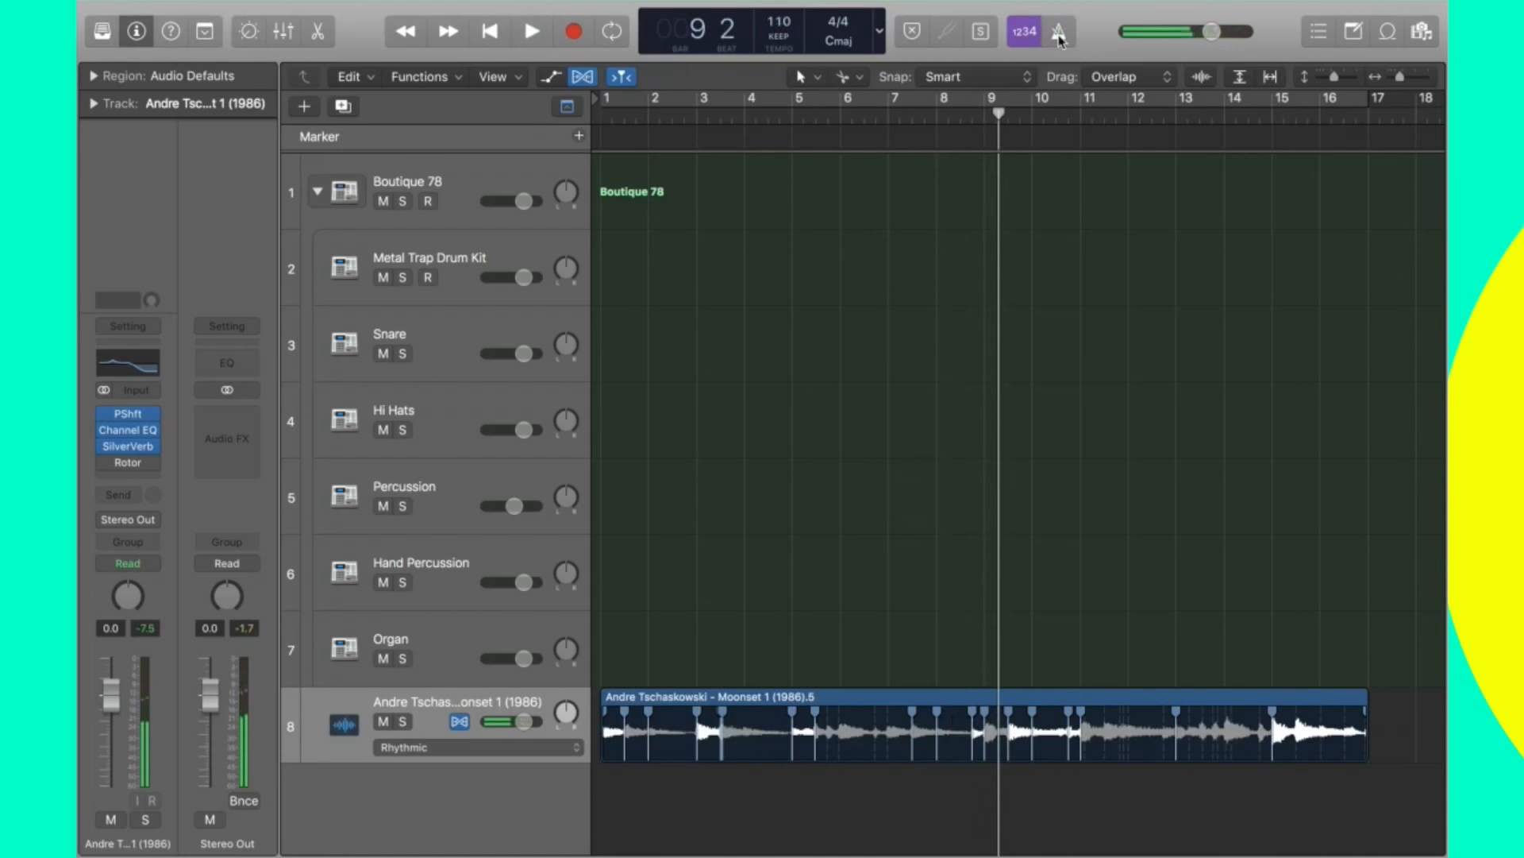
Play the sample from bar 1 at 110 BPM to around bar 2.
key("Return")
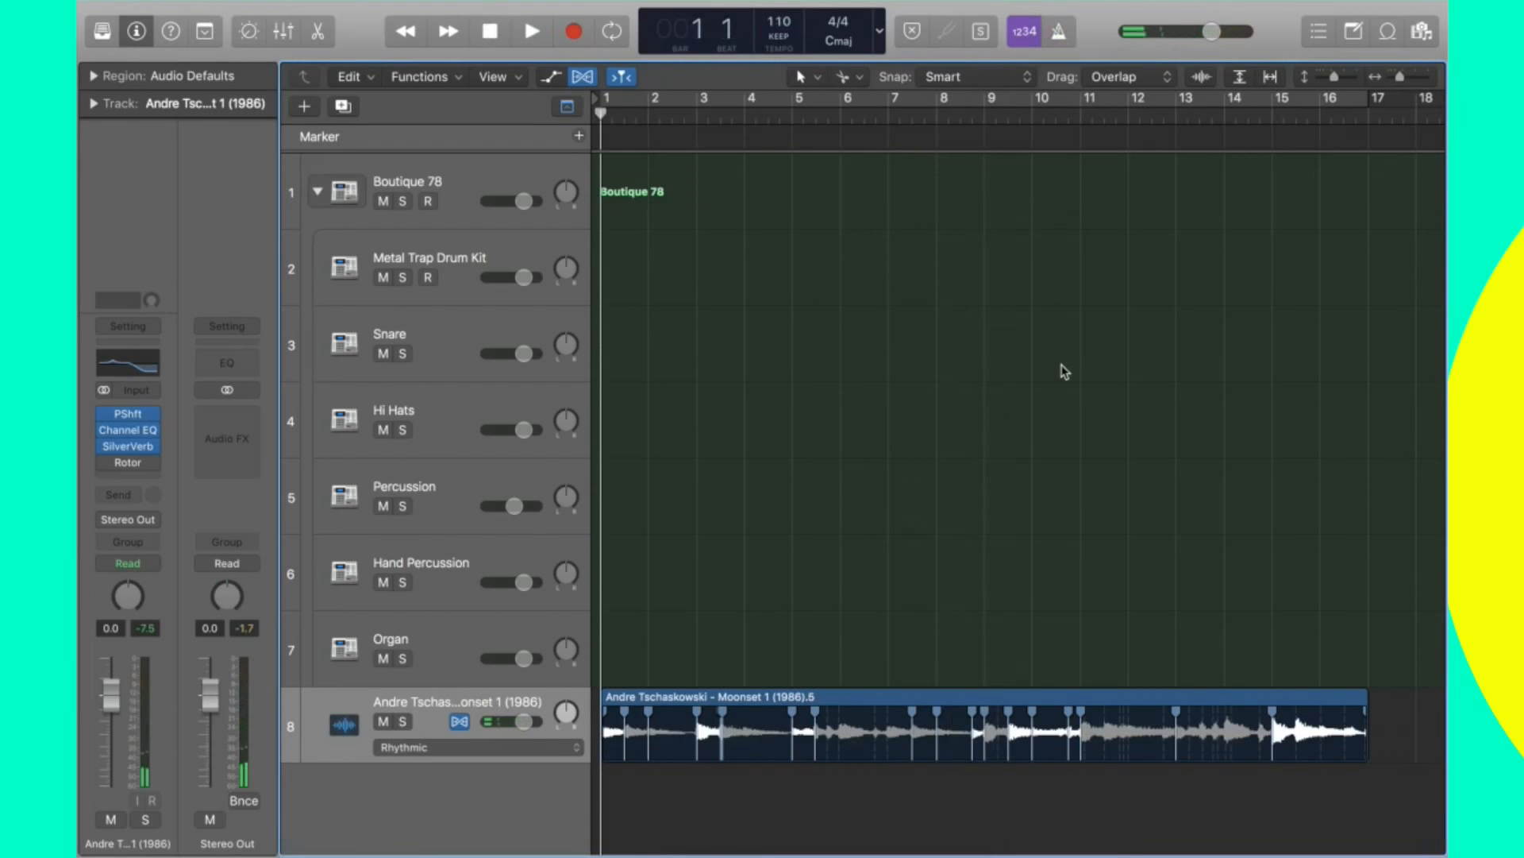
key("space")
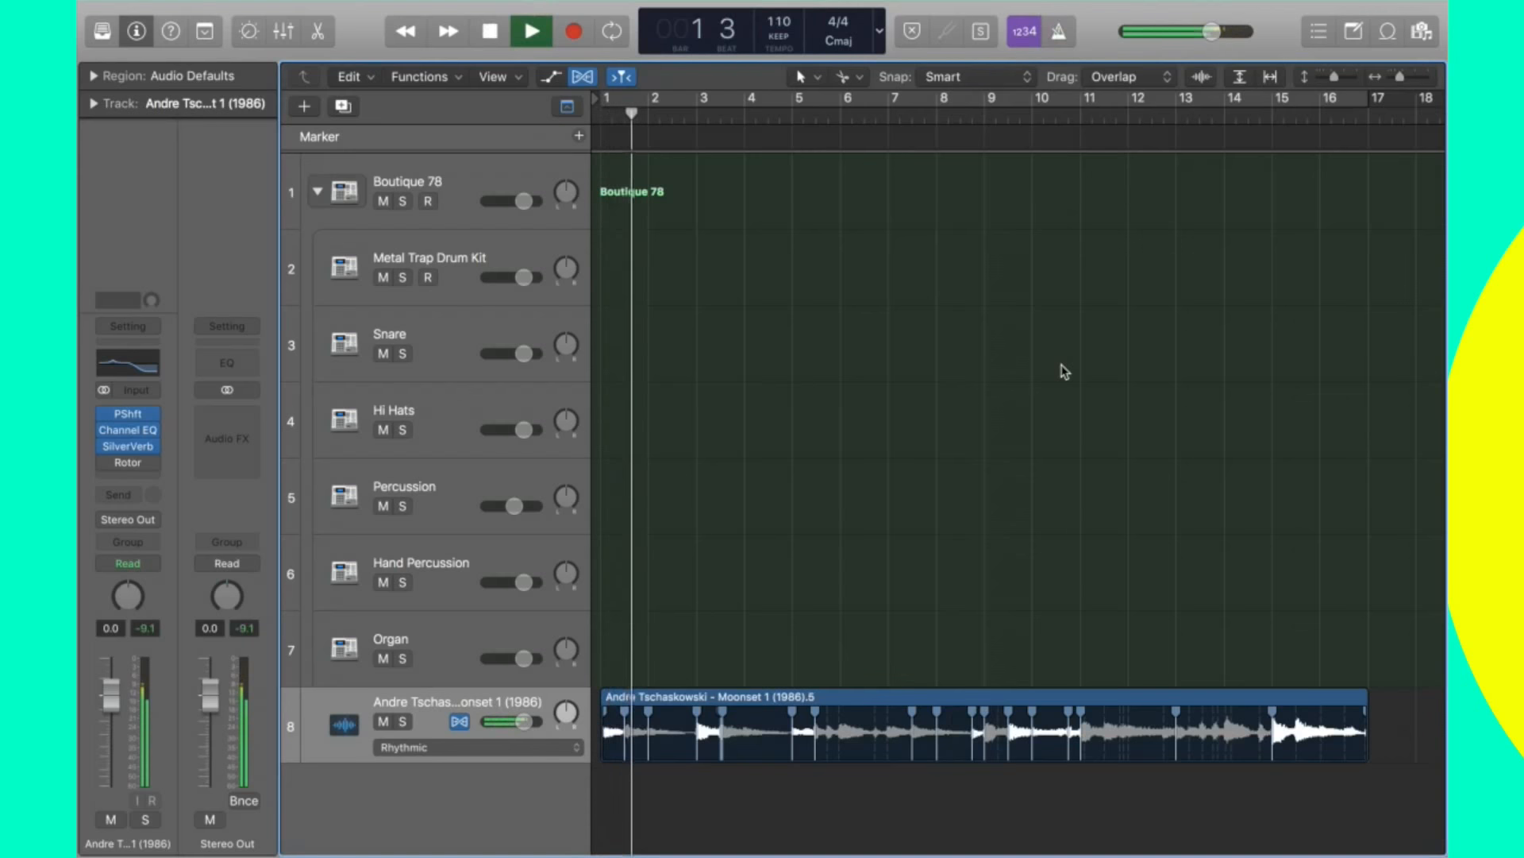
key("space")
Record a four-bar kick, snare and closed hi-hat pattern from bar 1 on the Boutique 78 track.
left_click(471, 186)
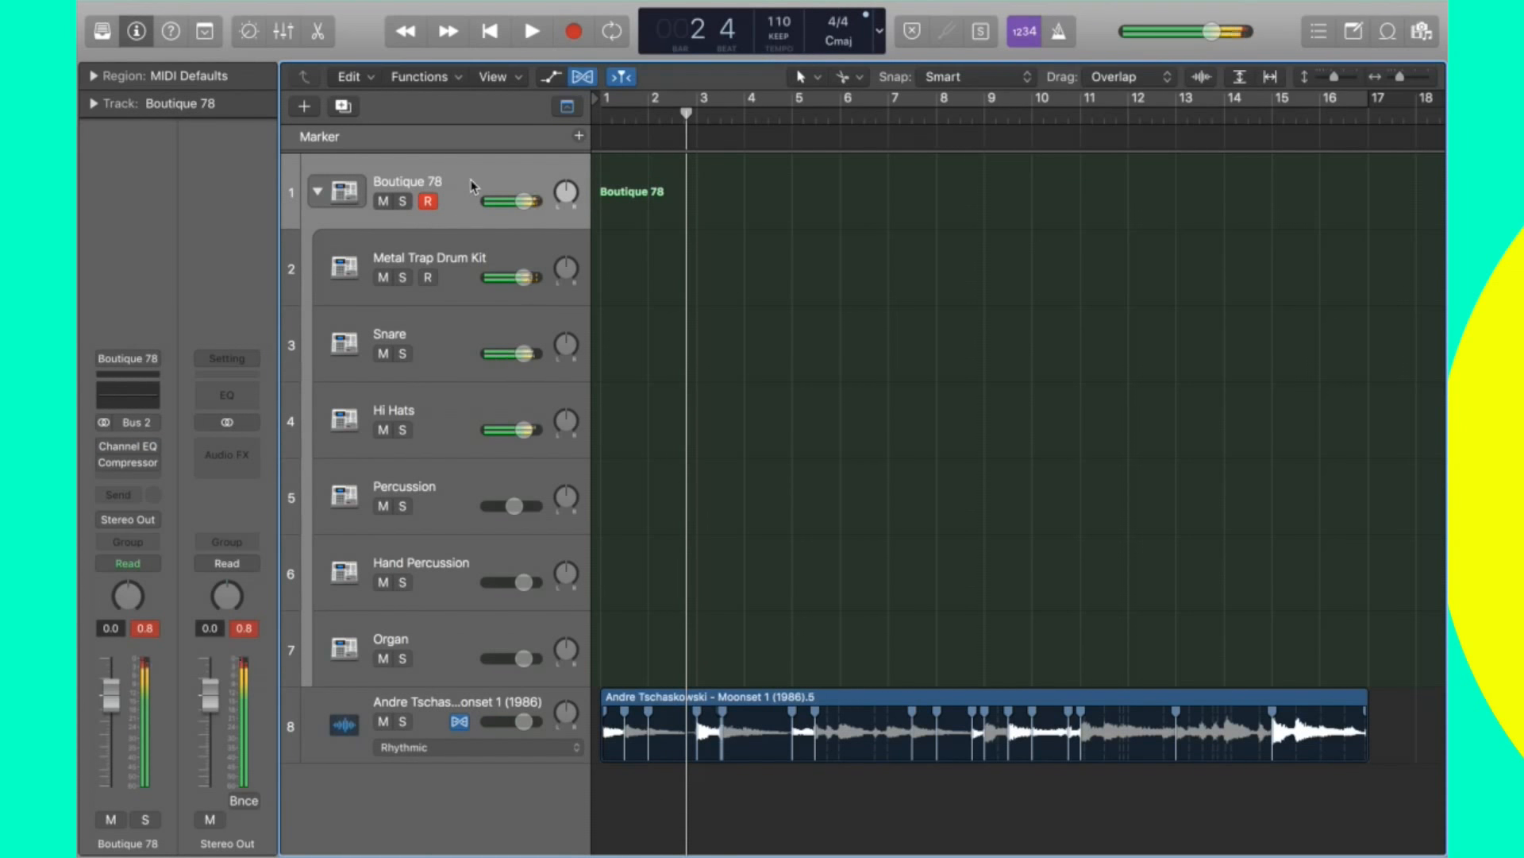
key("Return")
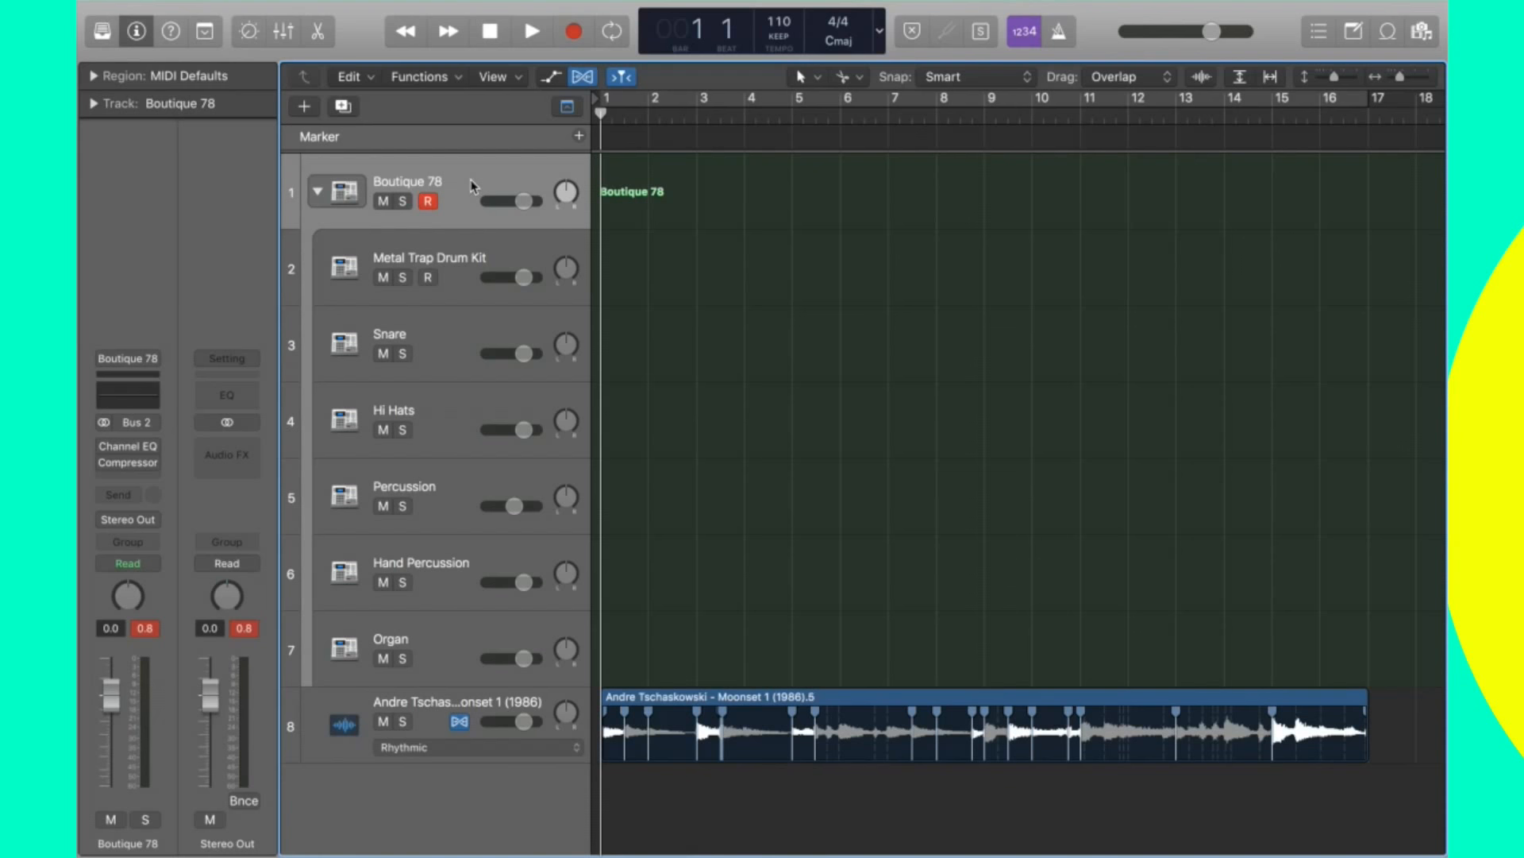
key("space")
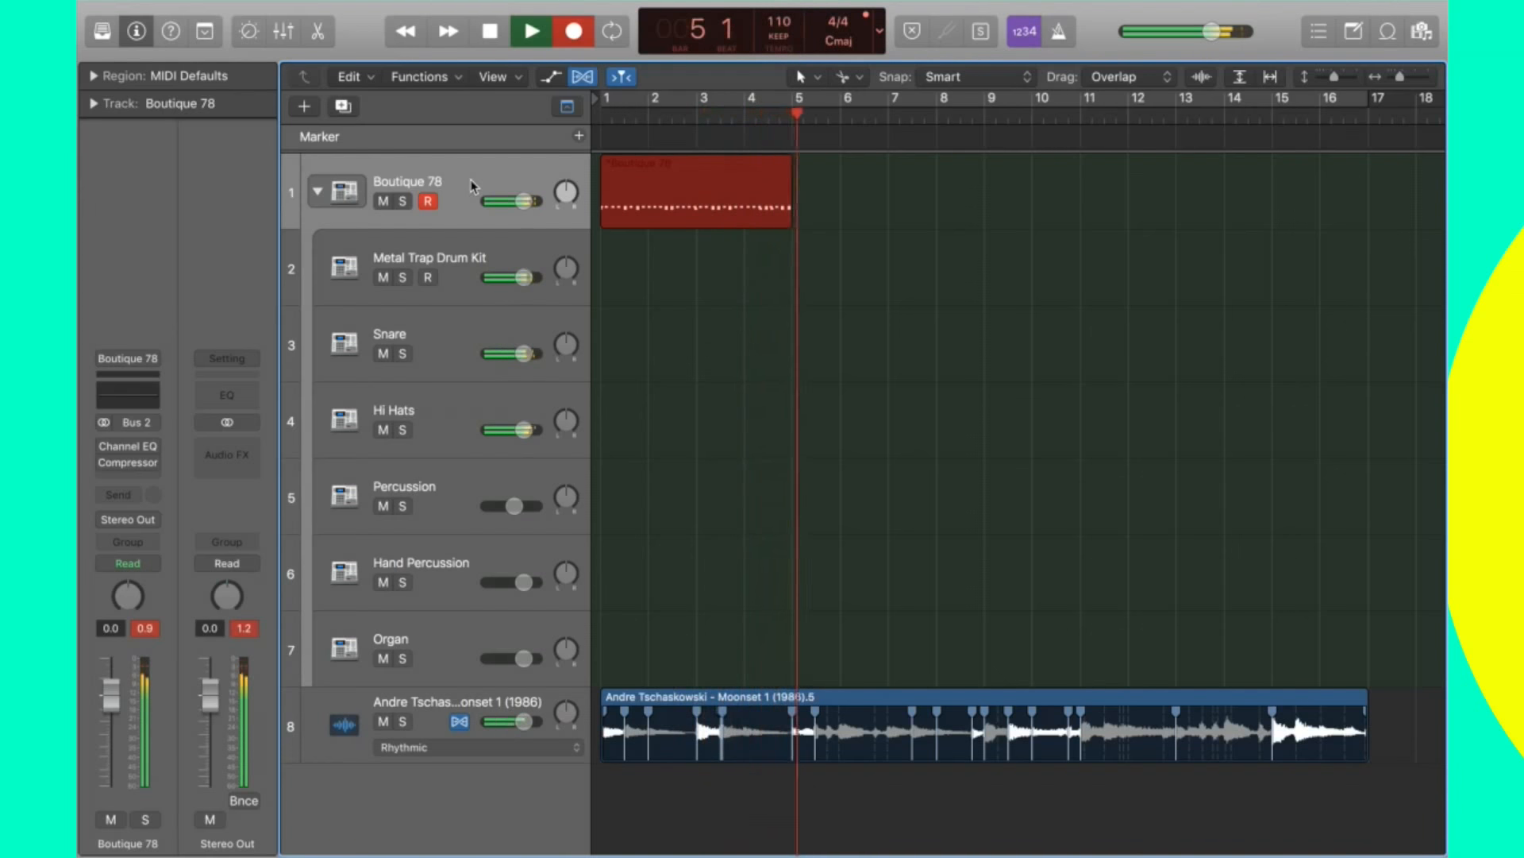
key("space")
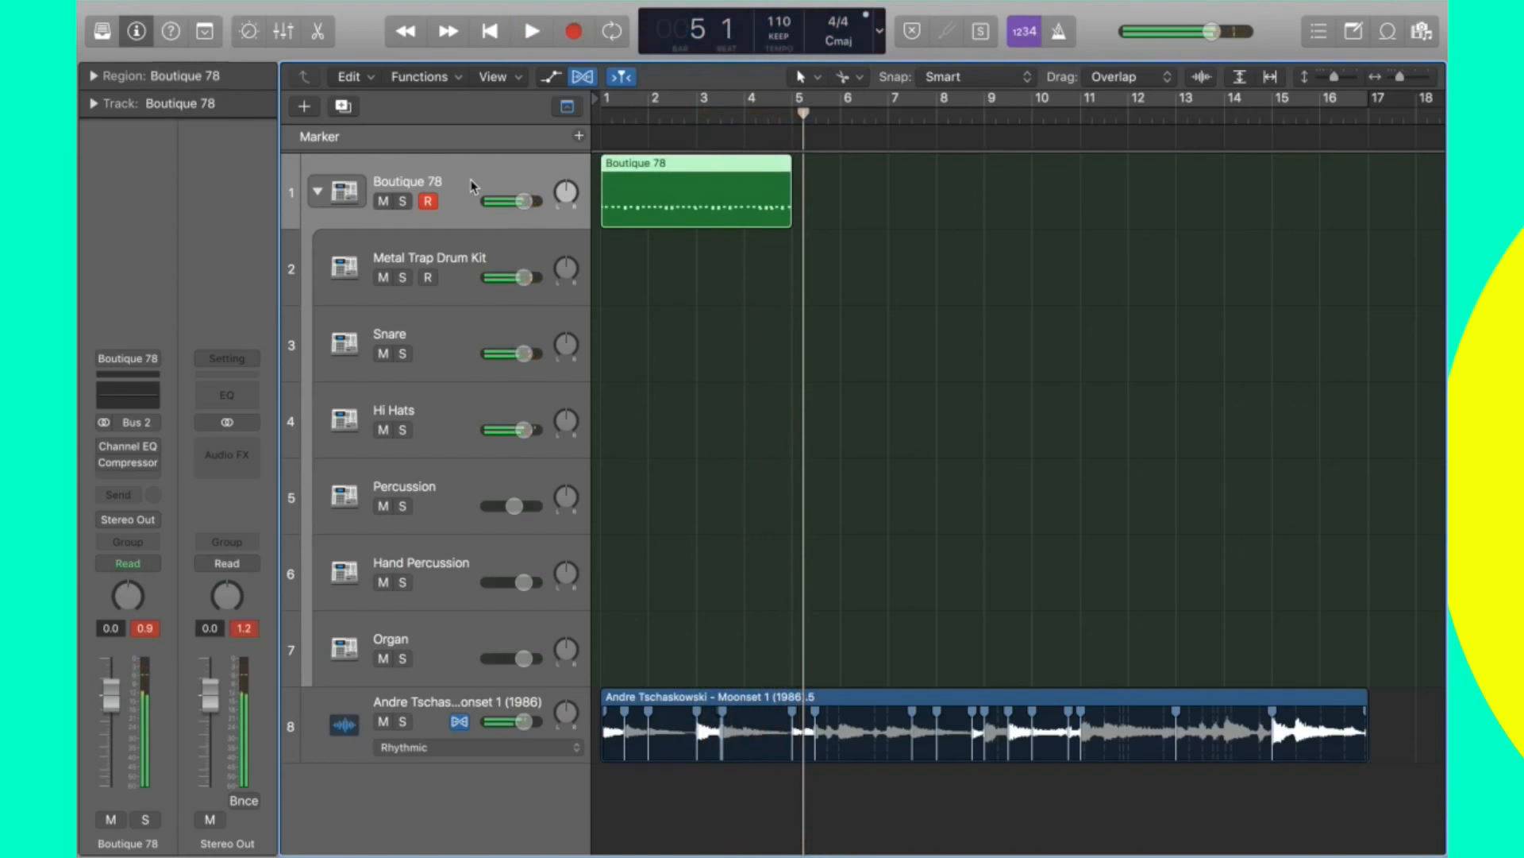
Quantize all notes in the recorded Boutique 78 region to 1/16 Note and play them from bar 1.
double_click(731, 190)
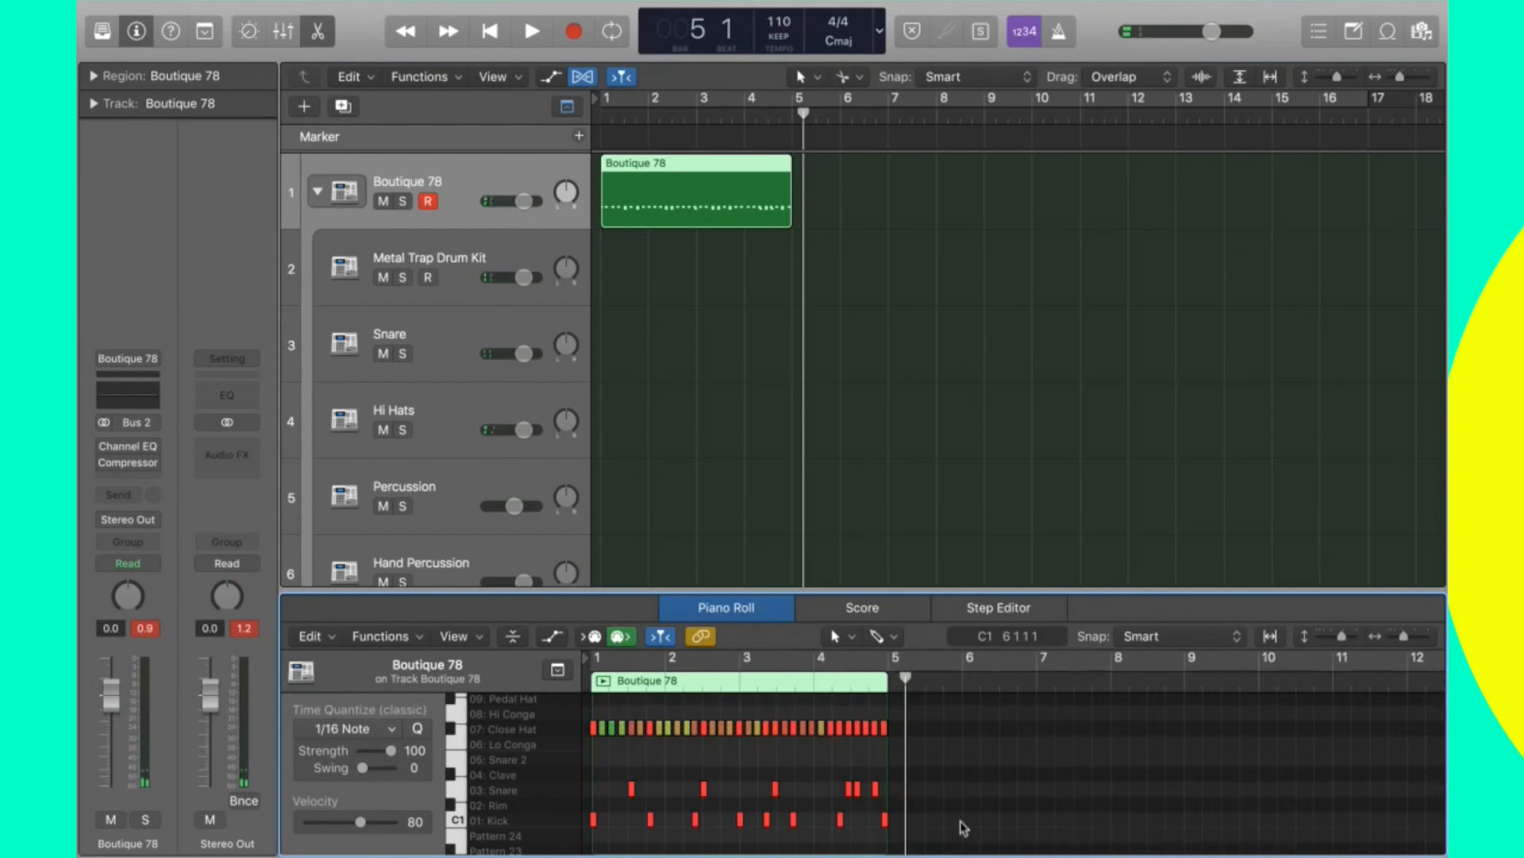
left_click_drag(963, 827, 484, 672)
left_click(411, 735)
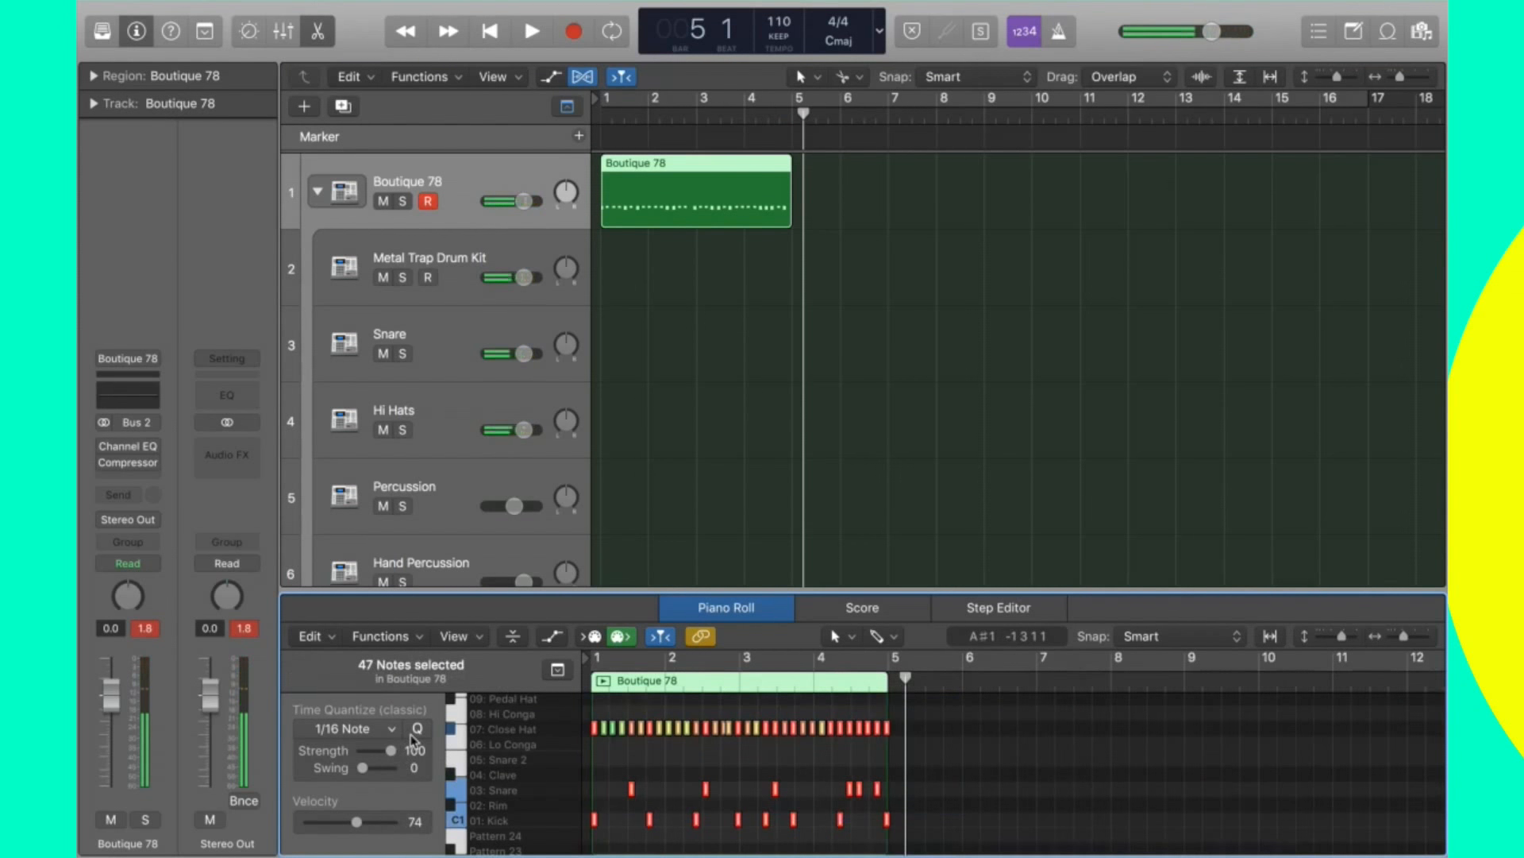
key("Return")
key("space")
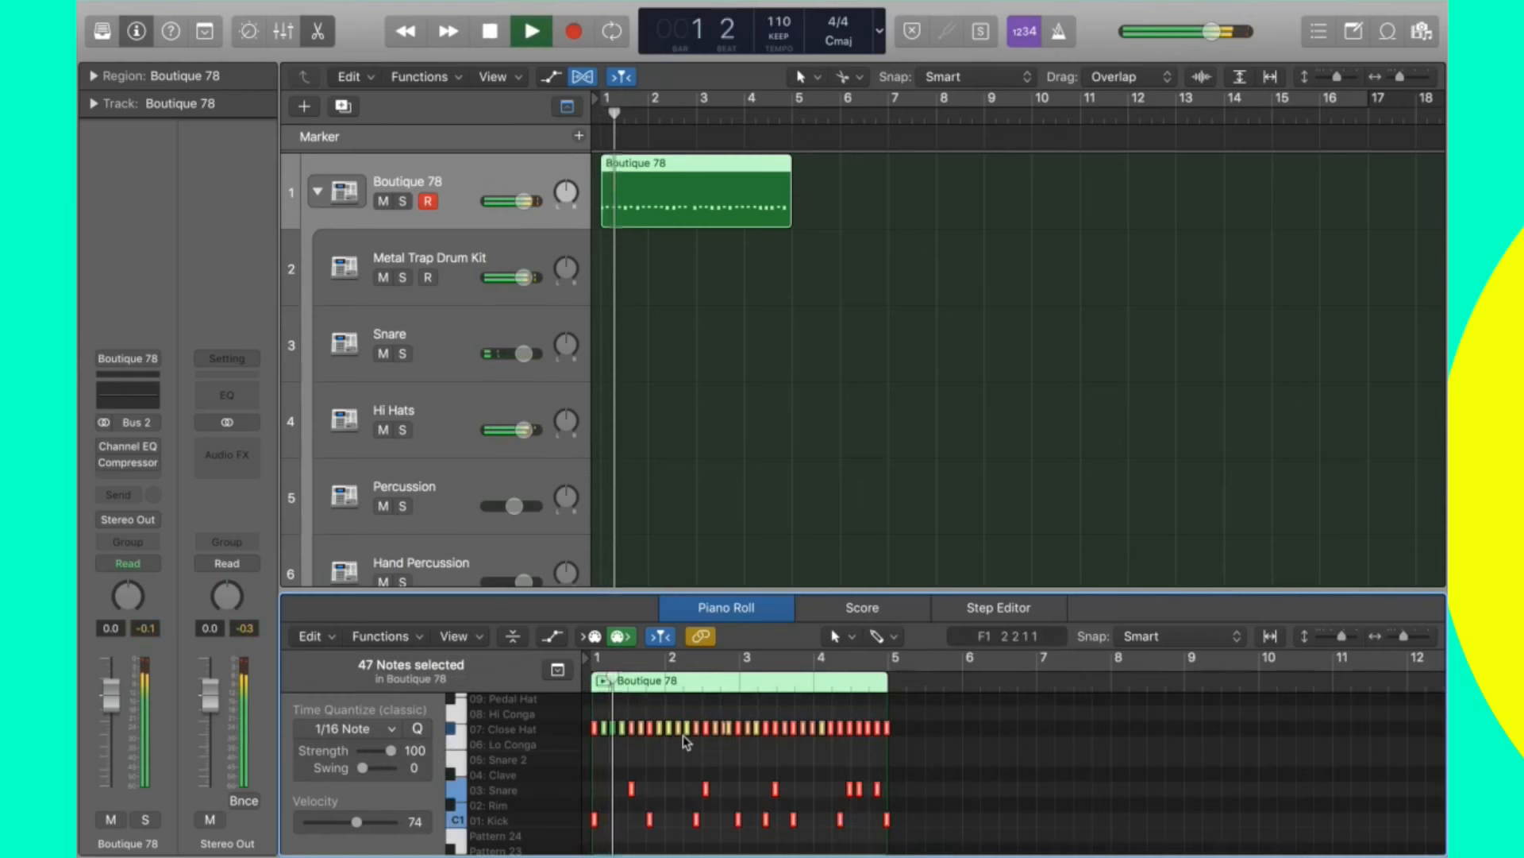
Shorten the three consecutive closed hi-hat notes starting at bar 2 beat 3 in the Boutique 78 region.
left_click(983, 736)
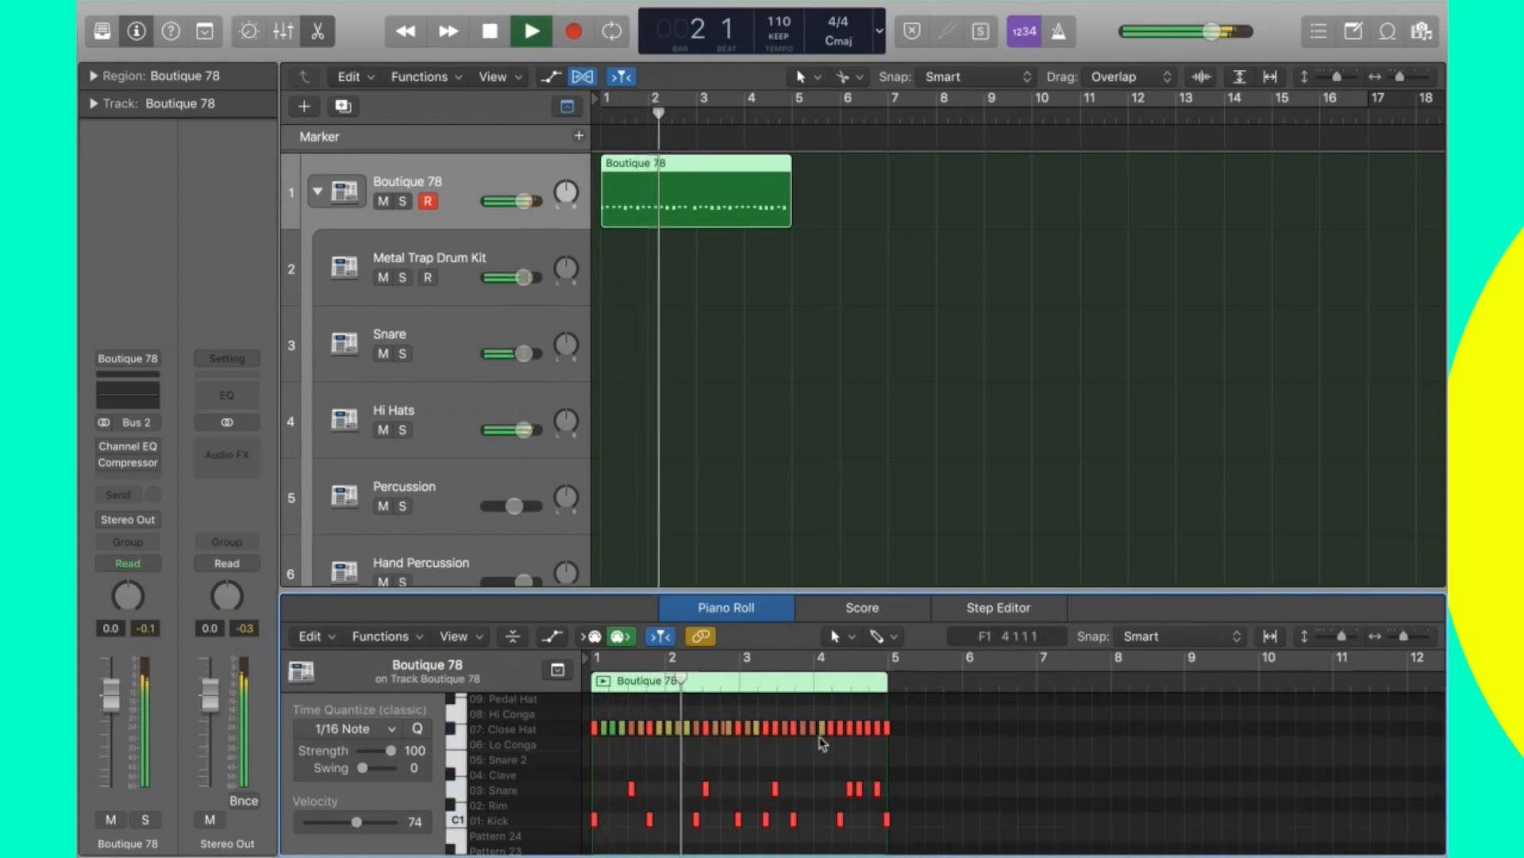
scroll(826, 712, "right", 2)
scroll(826, 712, "up", 3)
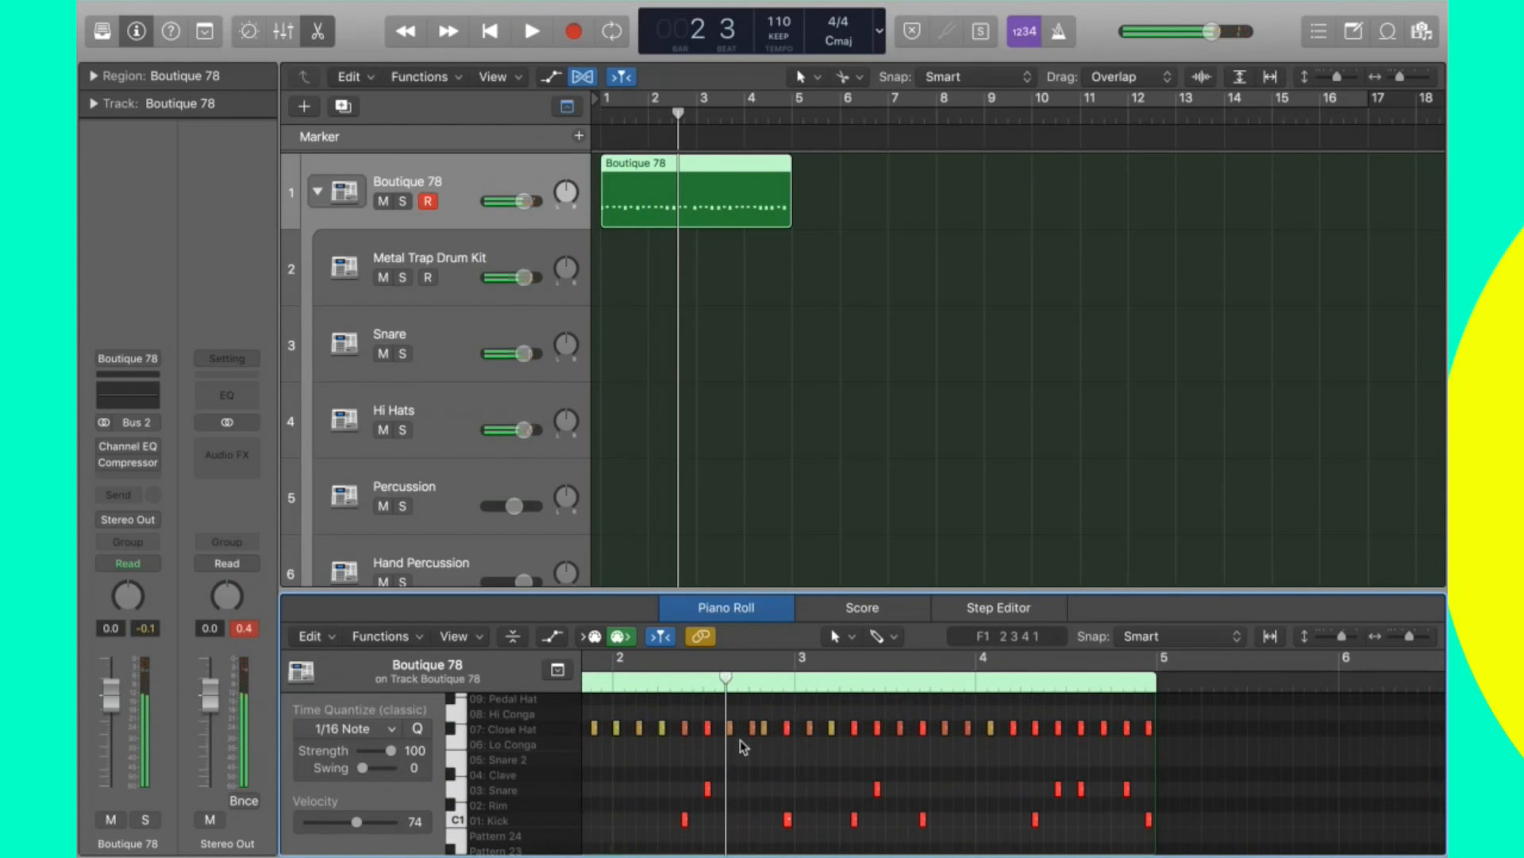
scroll(740, 740, "up", 2)
left_click(711, 728)
left_click_drag(738, 740, 683, 698)
key("super+Right")
key("super+Right")
key("super+Right")
key("super+Right")
key("super+Right")
scroll(713, 721, "down", 5)
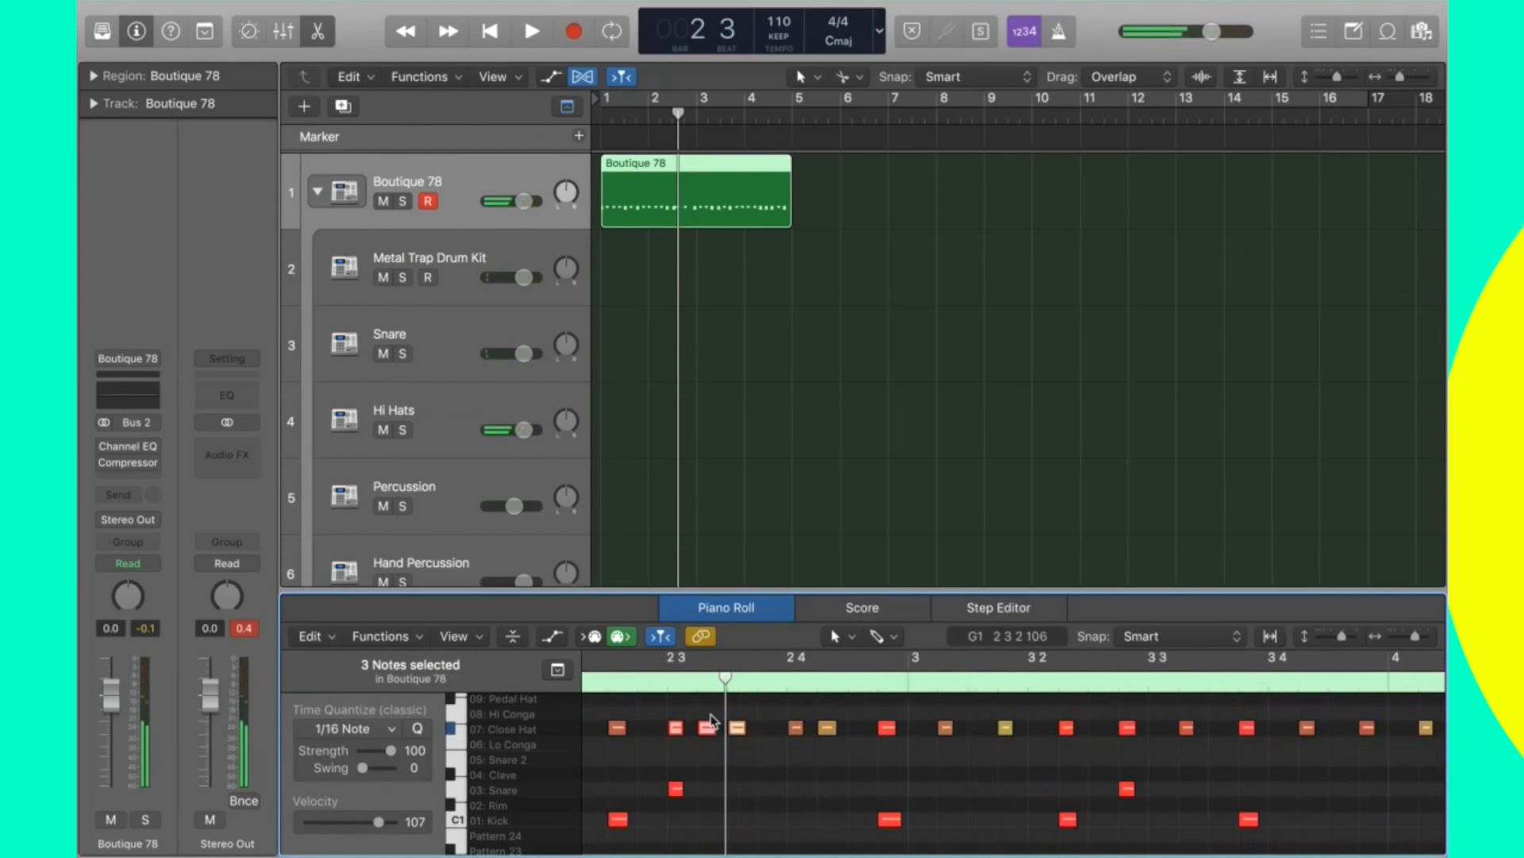
left_click_drag(746, 726, 737, 727)
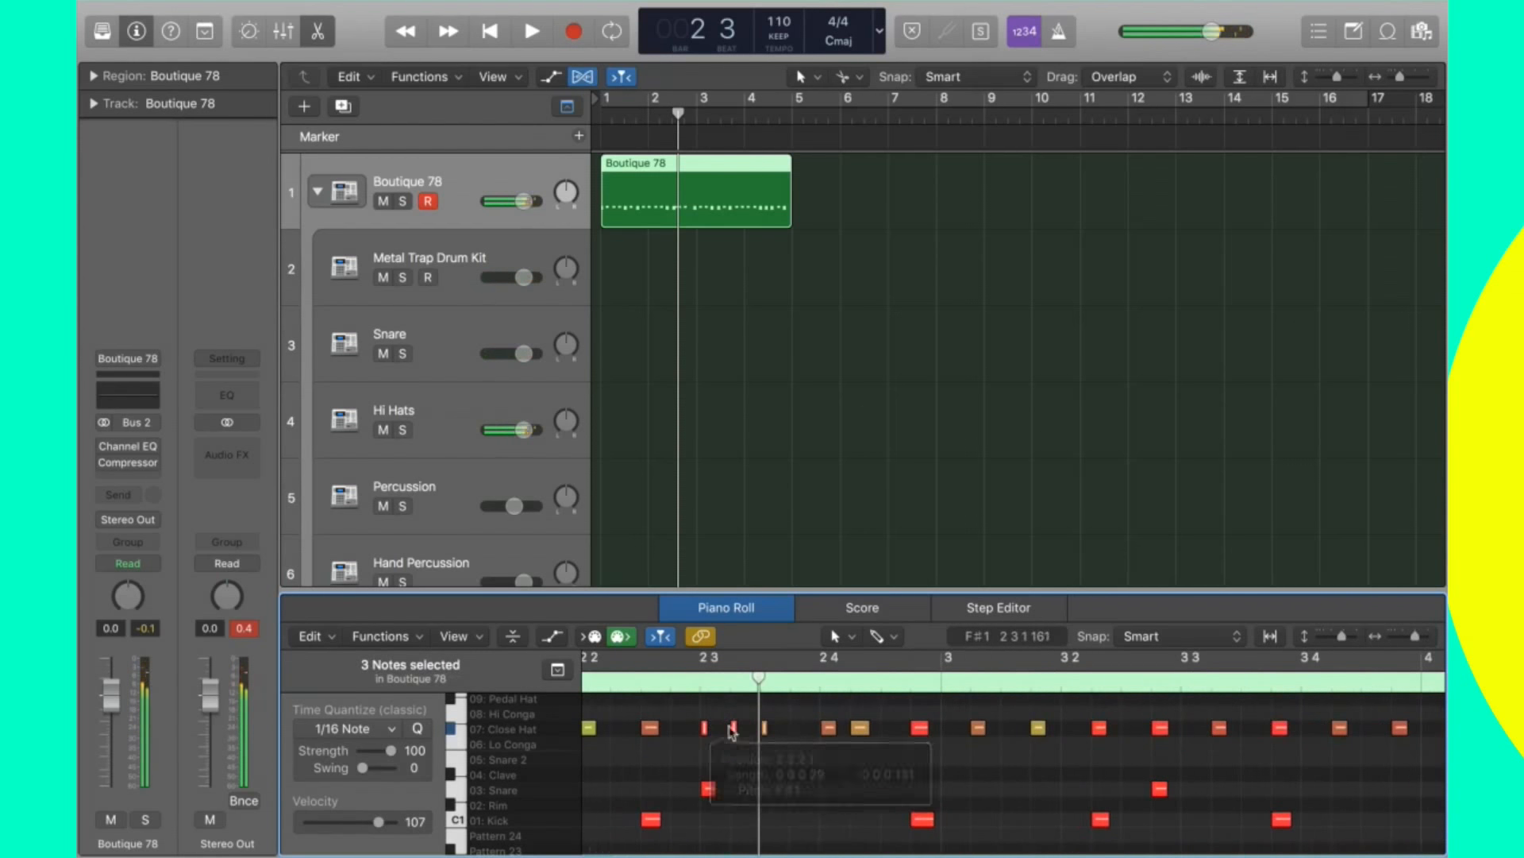
Build a faster hi-hat roll from the three shortened notes at bar 2 beat 3, and play the pattern from bar 1.
scroll(746, 735, "up", 5)
scroll(755, 742, "down", 4)
scroll(761, 748, "down", 1)
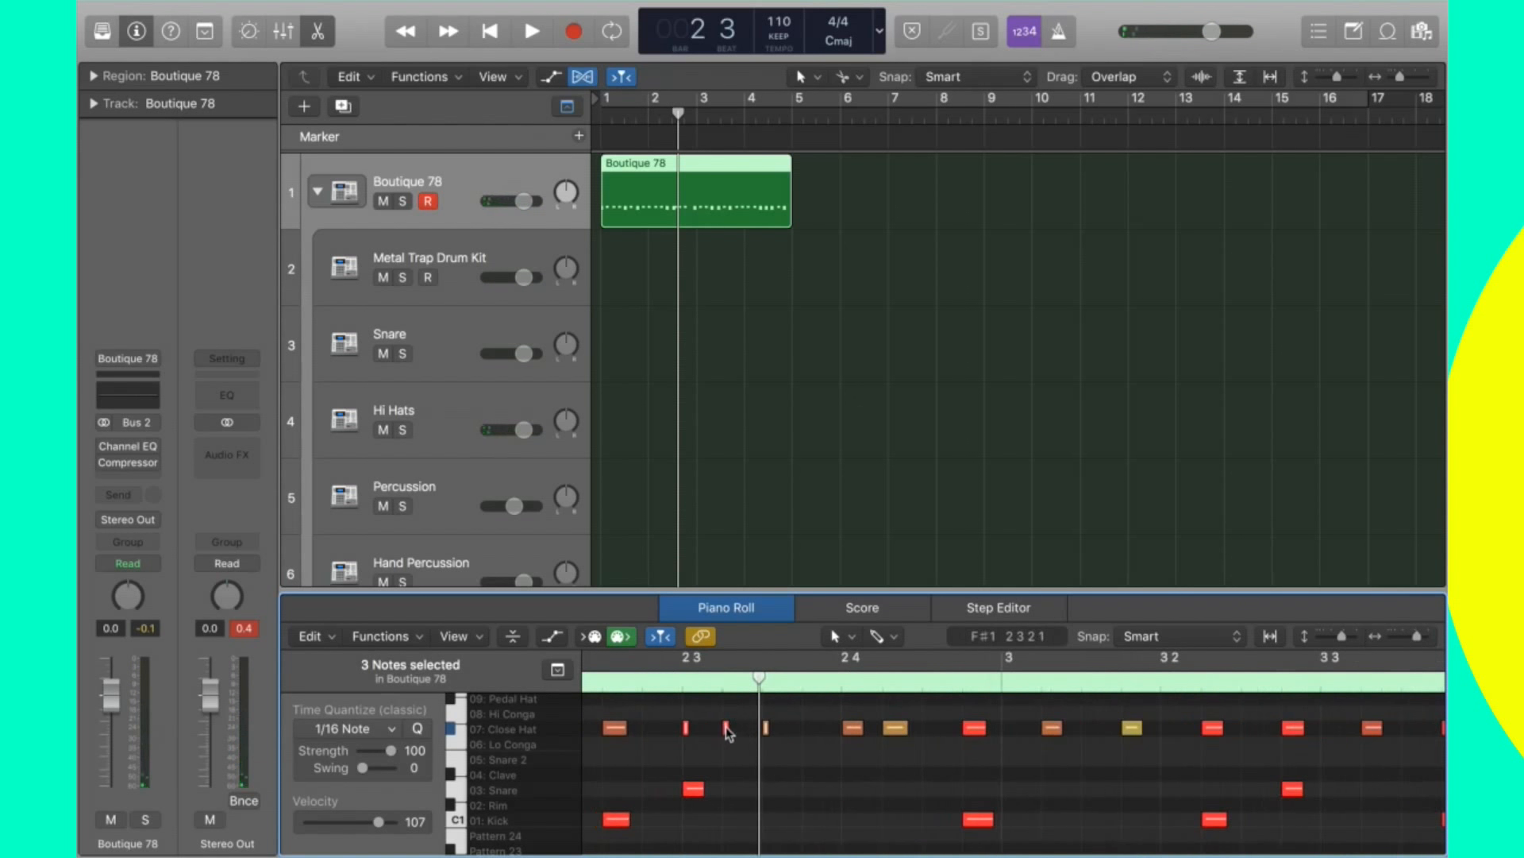
left_click_drag(728, 732, 747, 735)
left_click(800, 515)
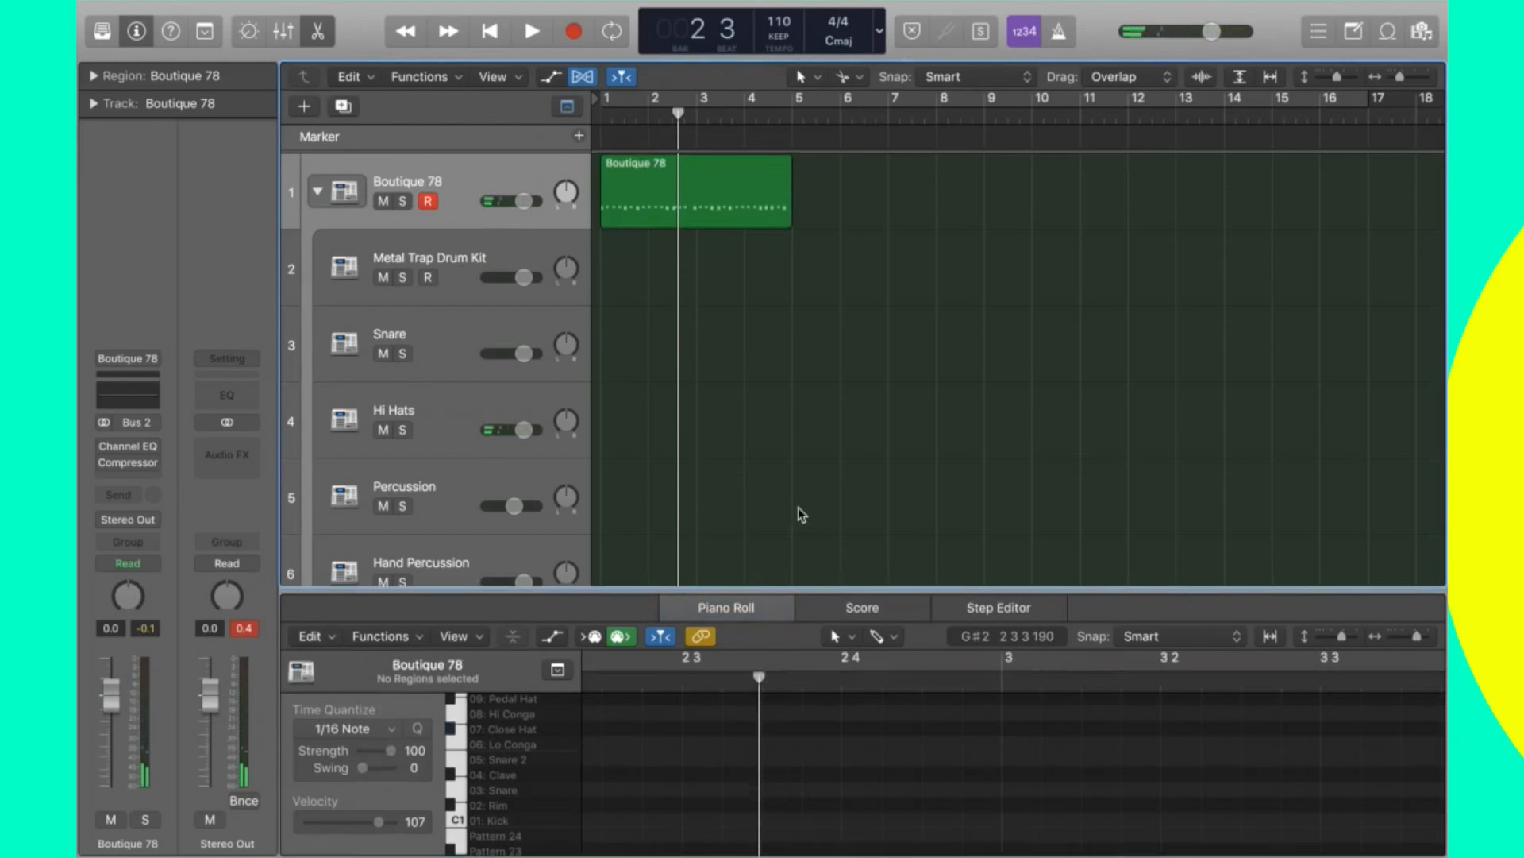
key("space")
key("Return")
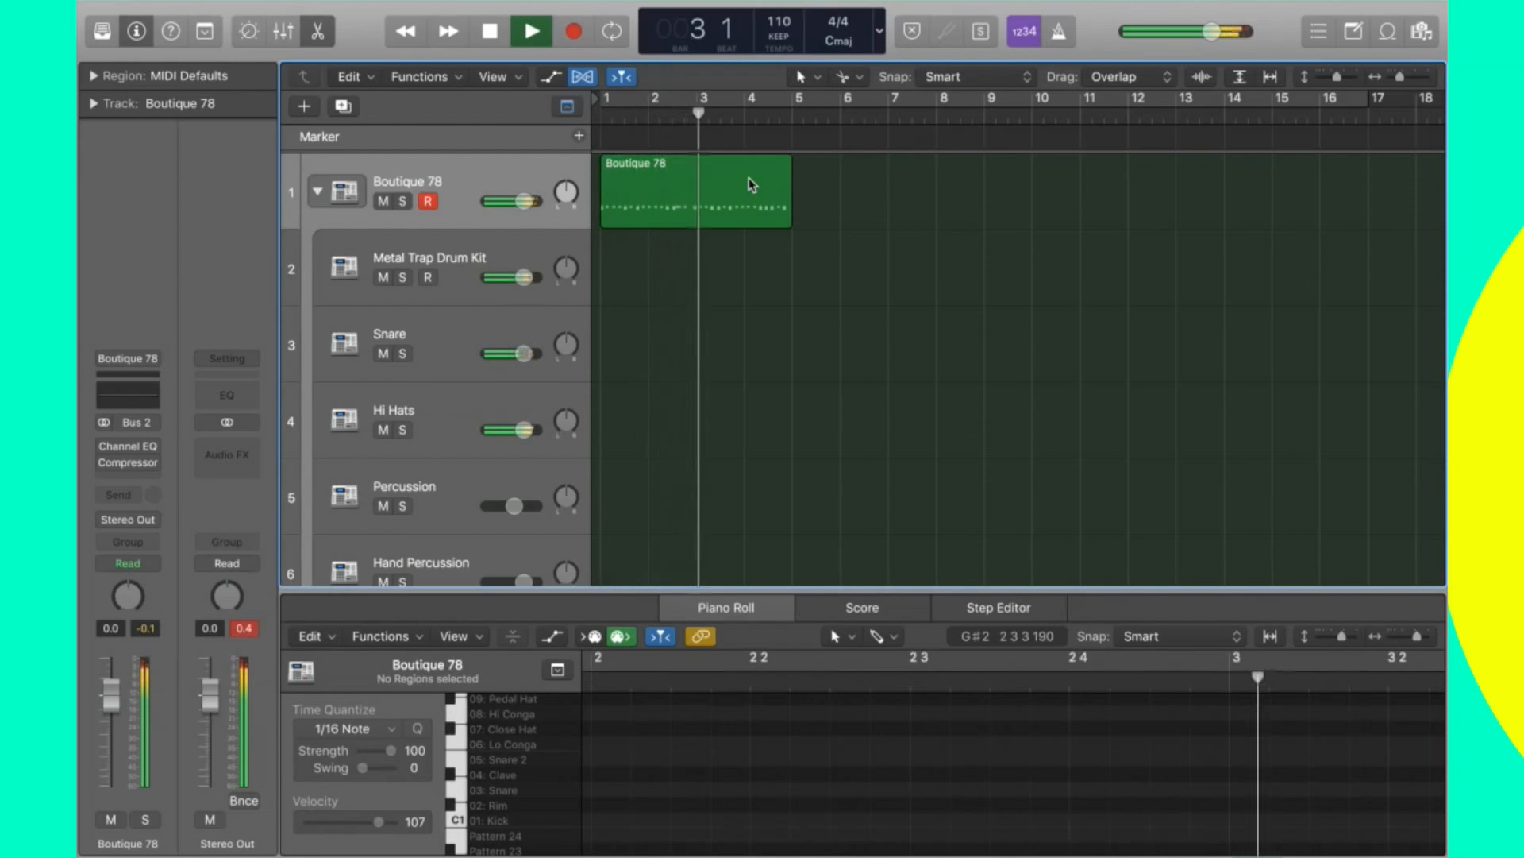
key("space")
Remove the Boutique 78 region's content from bar 3 onward, and select the remaining two-bar region to examine its notes.
left_click(754, 211)
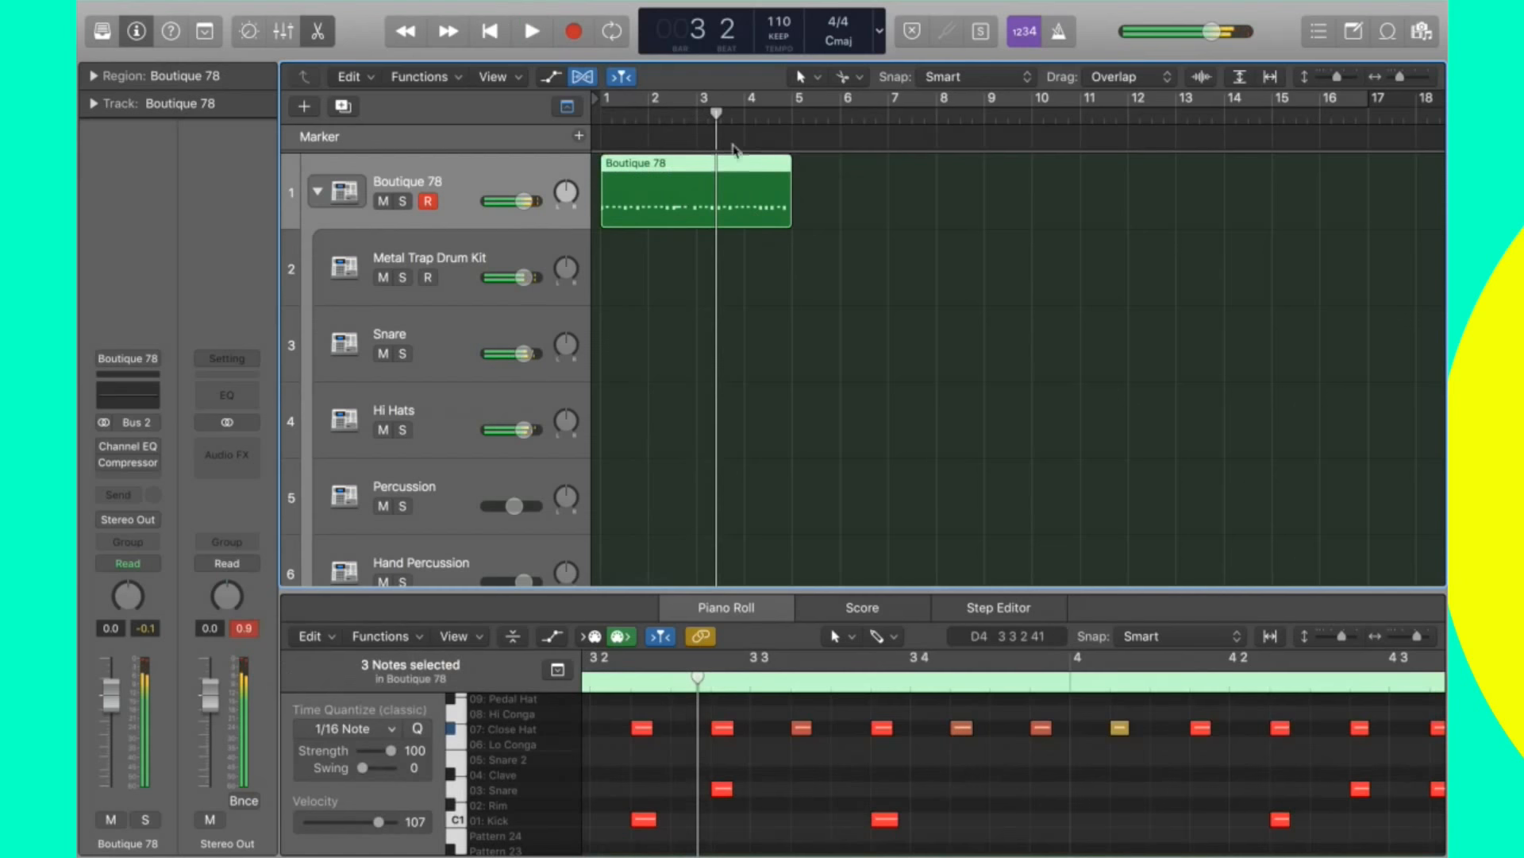
left_click(700, 167, "super")
key("Delete")
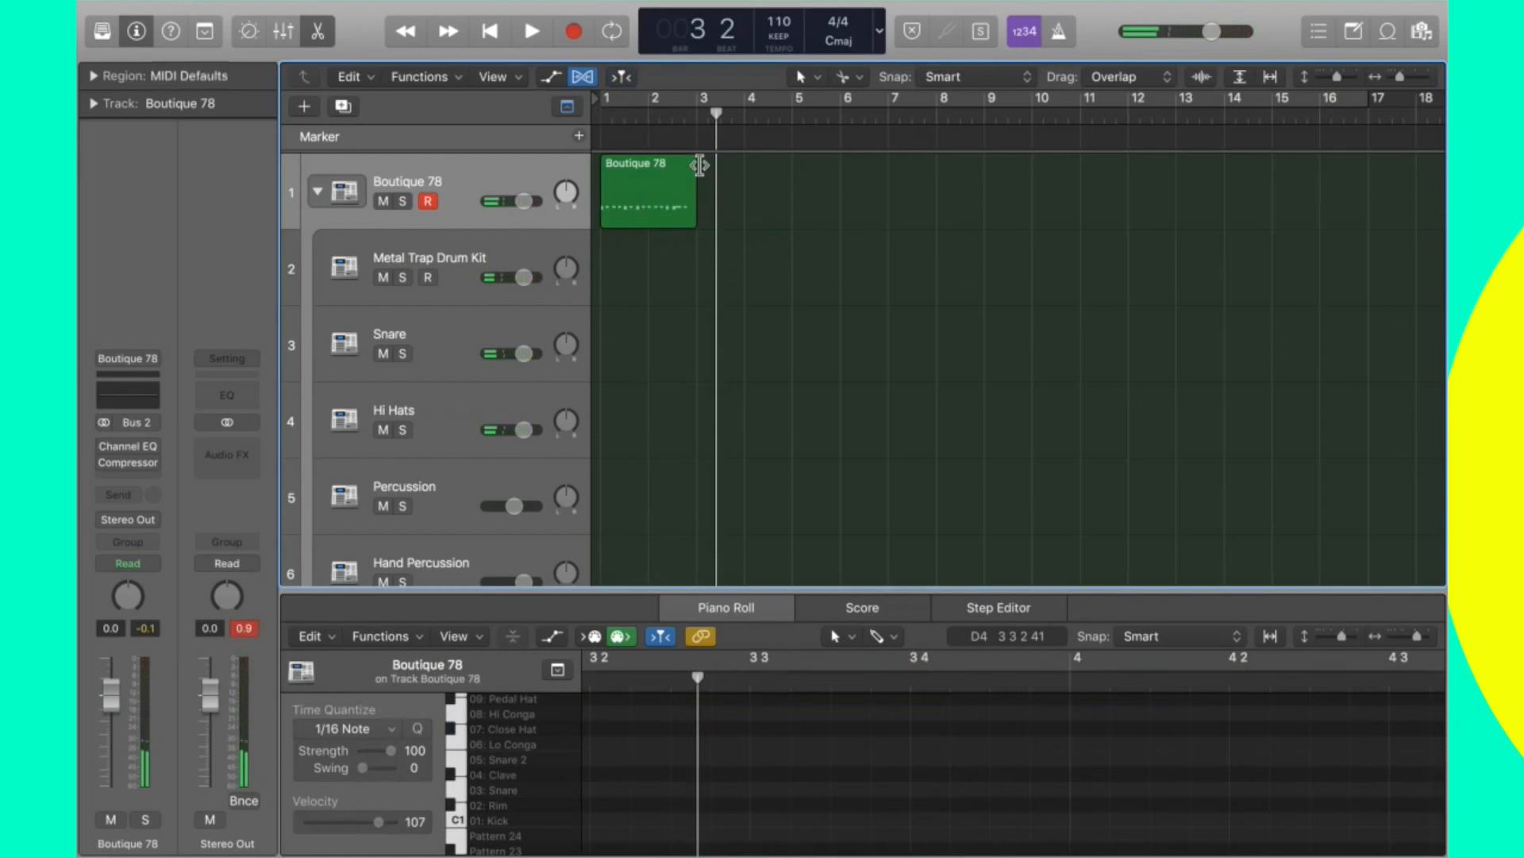
left_click(678, 188)
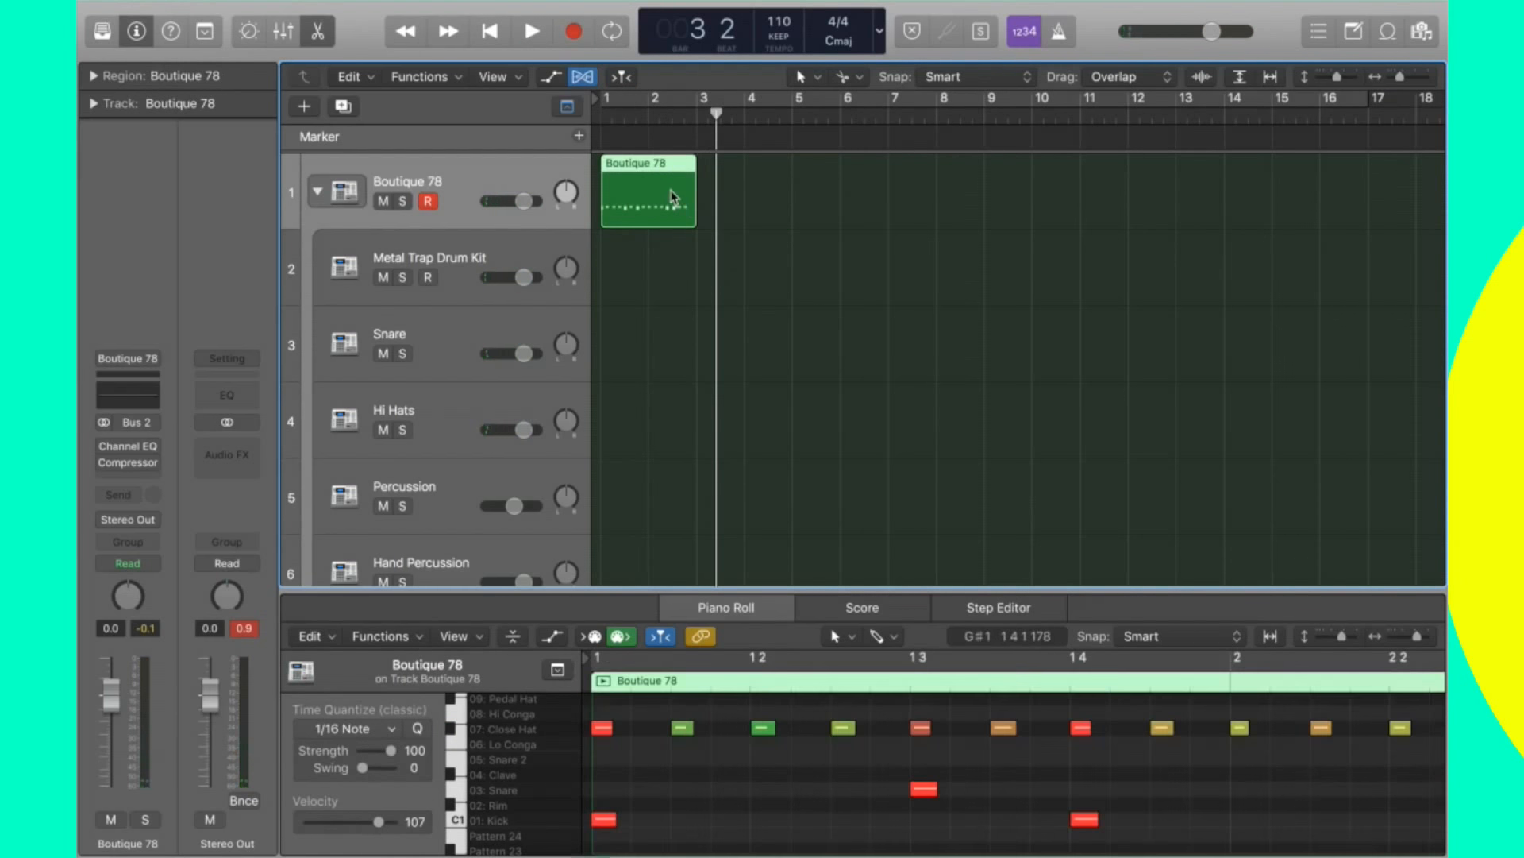
scroll(1140, 738, "right", 15)
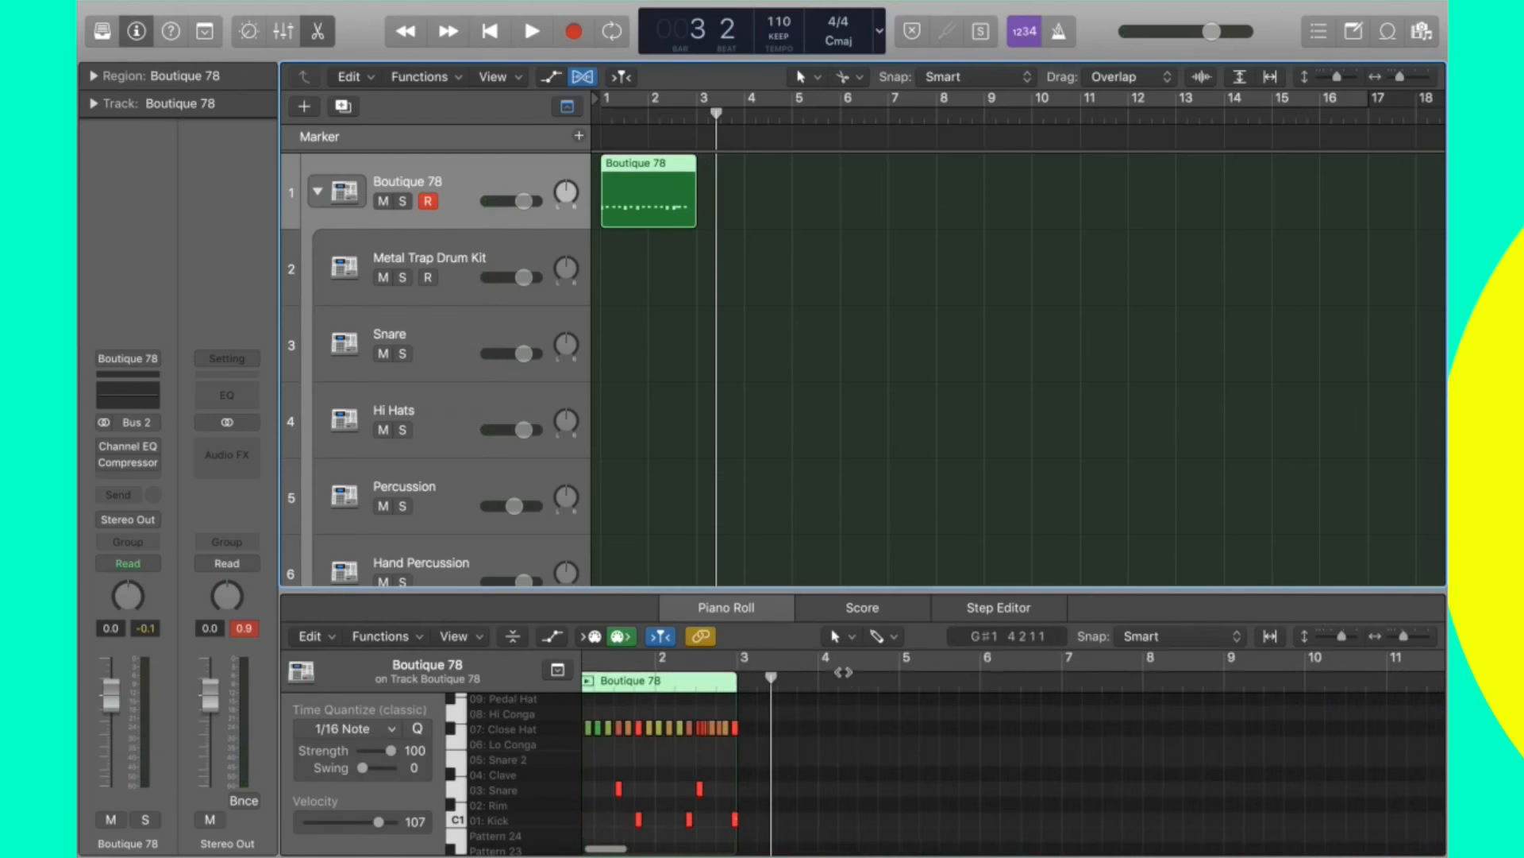
Replace the closed hi-hat notes at bar 2 beat 4 of the Boutique 78 region with copies of the evenly spaced ones starting bar 2.
scroll(844, 673, "left", 5)
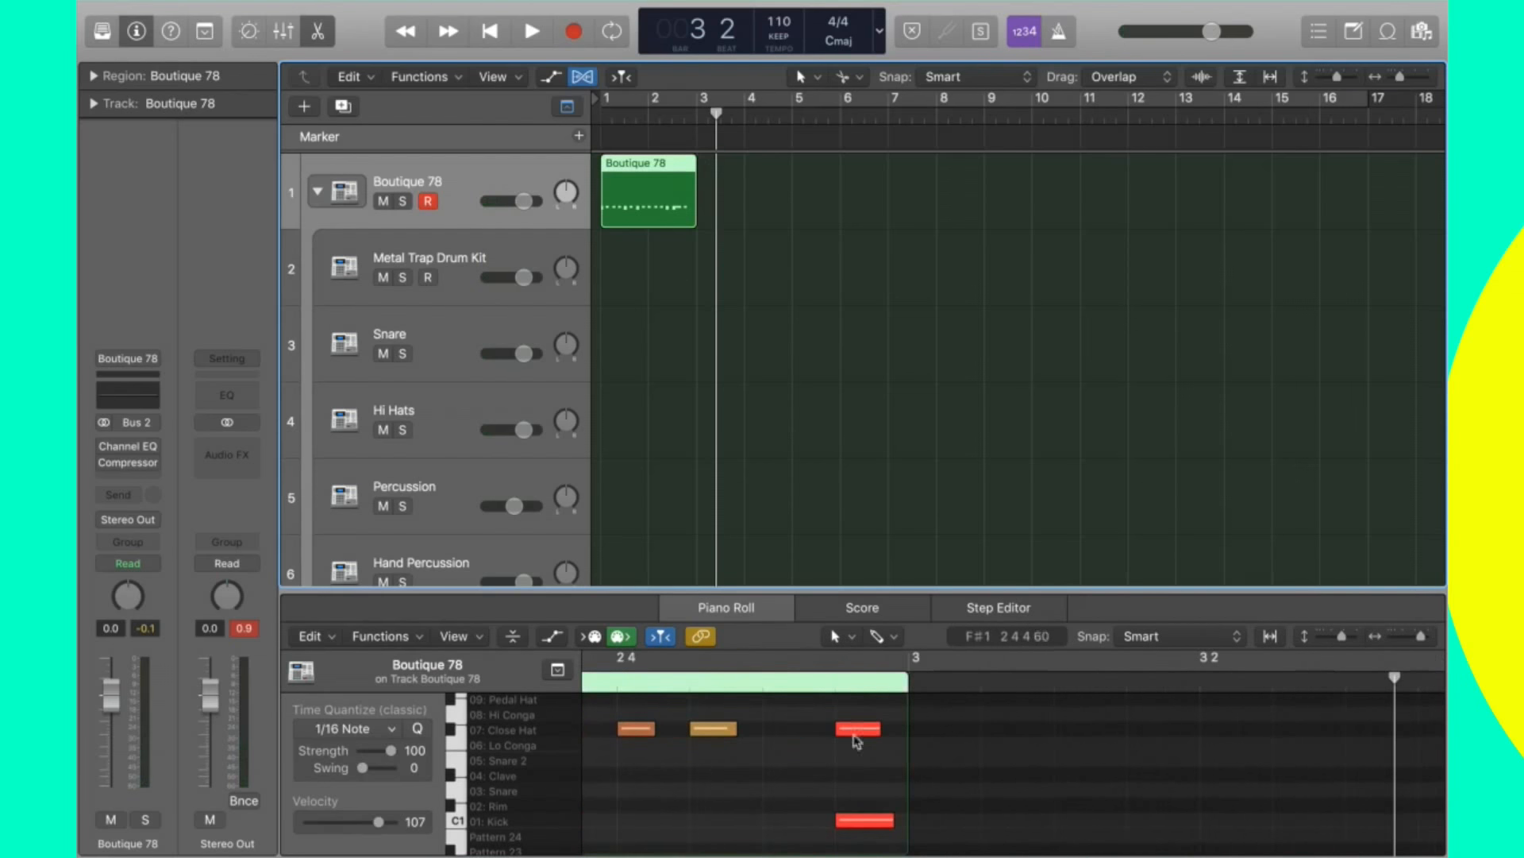
scroll(812, 732, "left", 6)
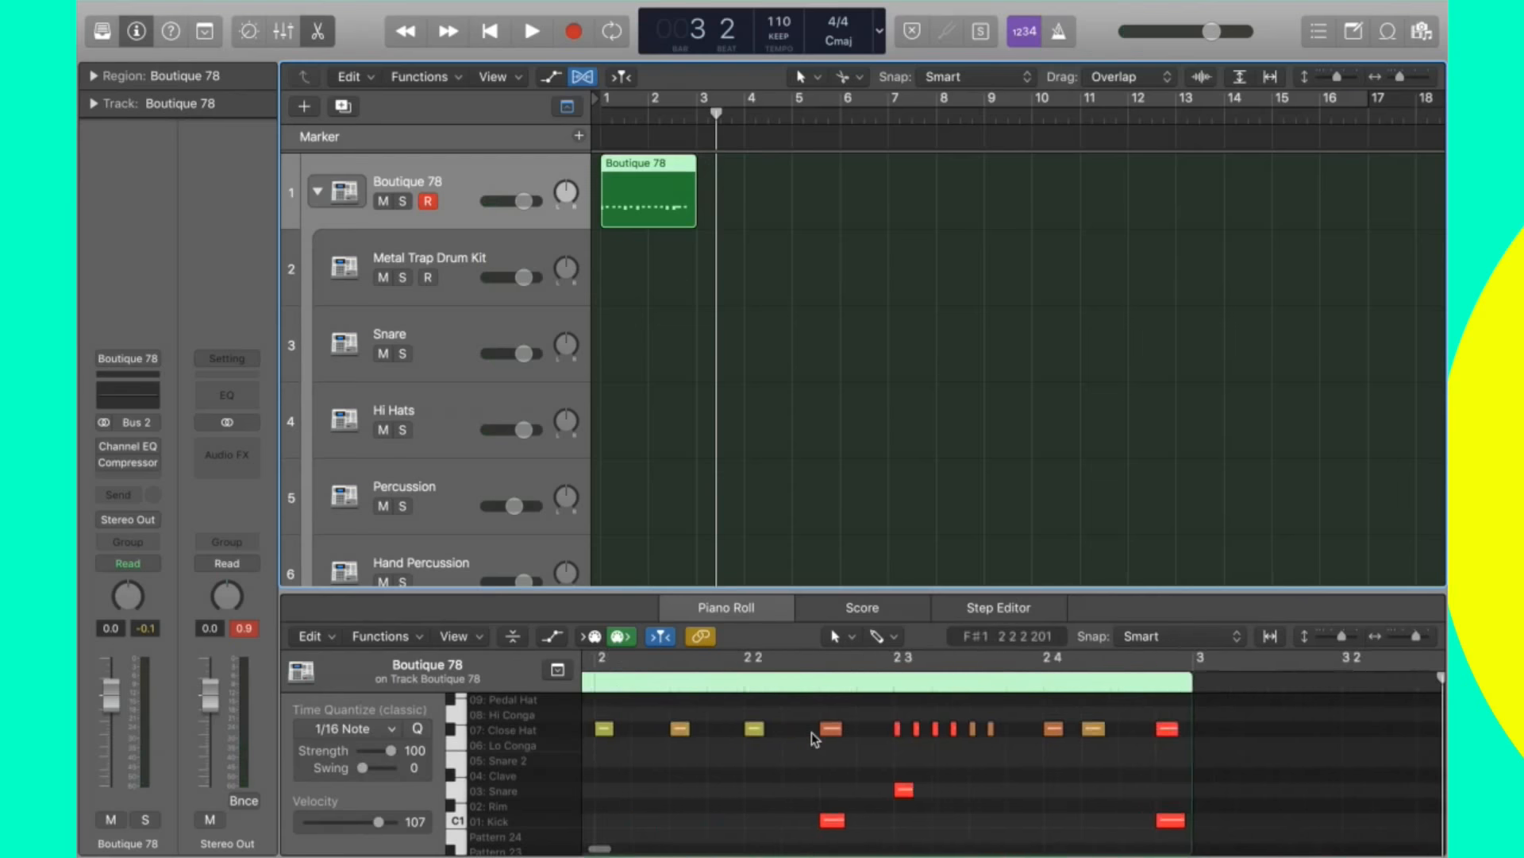
scroll(811, 732, "left", 3)
left_click_drag(873, 763, 699, 725)
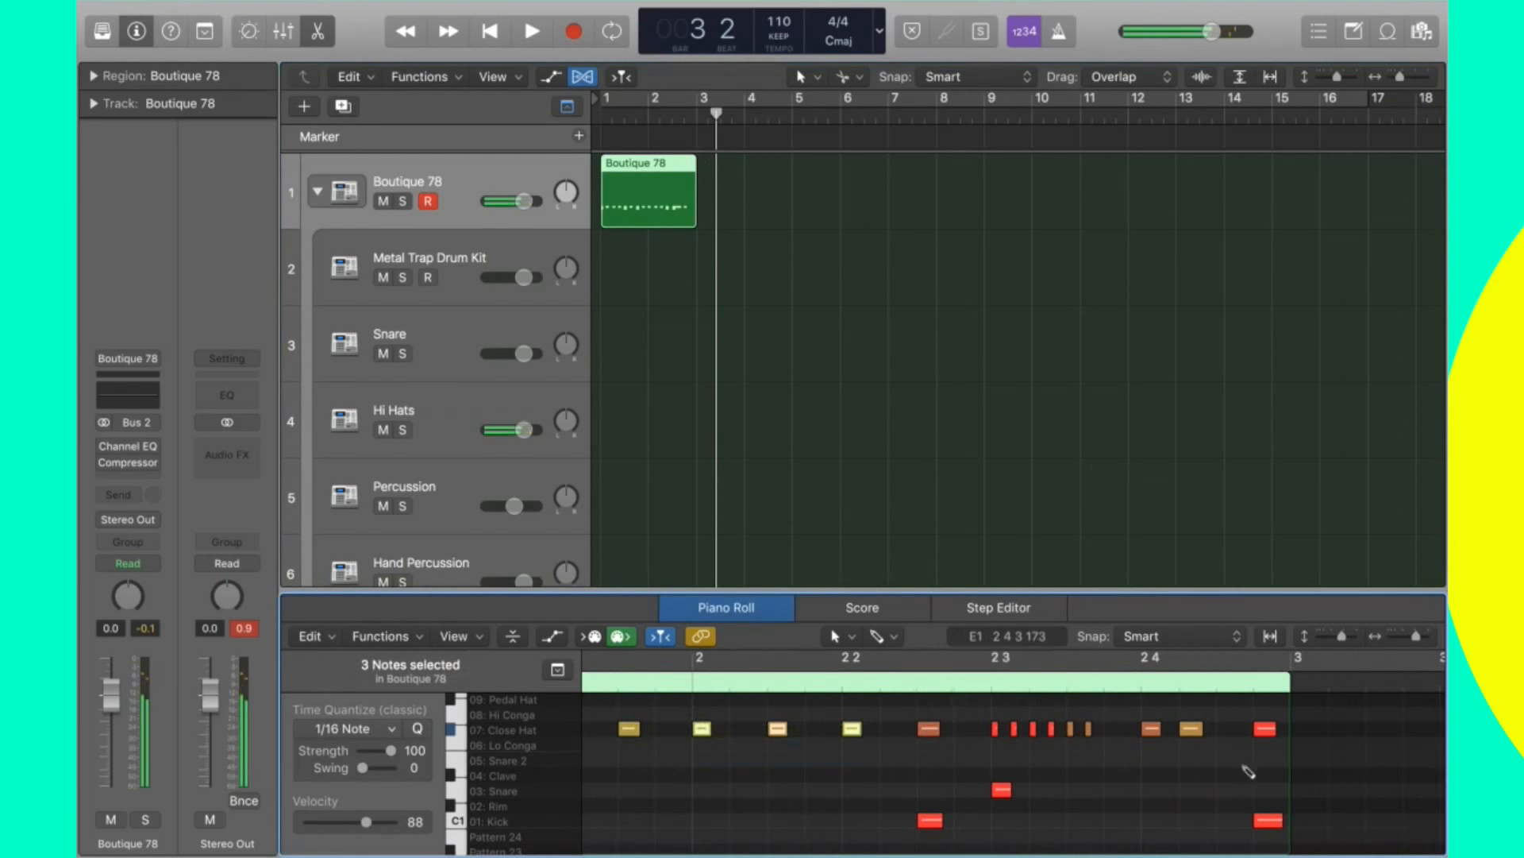
left_click_drag(1255, 752, 1102, 706)
key("Delete")
left_click(1141, 686)
key("super+v")
left_click_drag(1320, 751, 1277, 716)
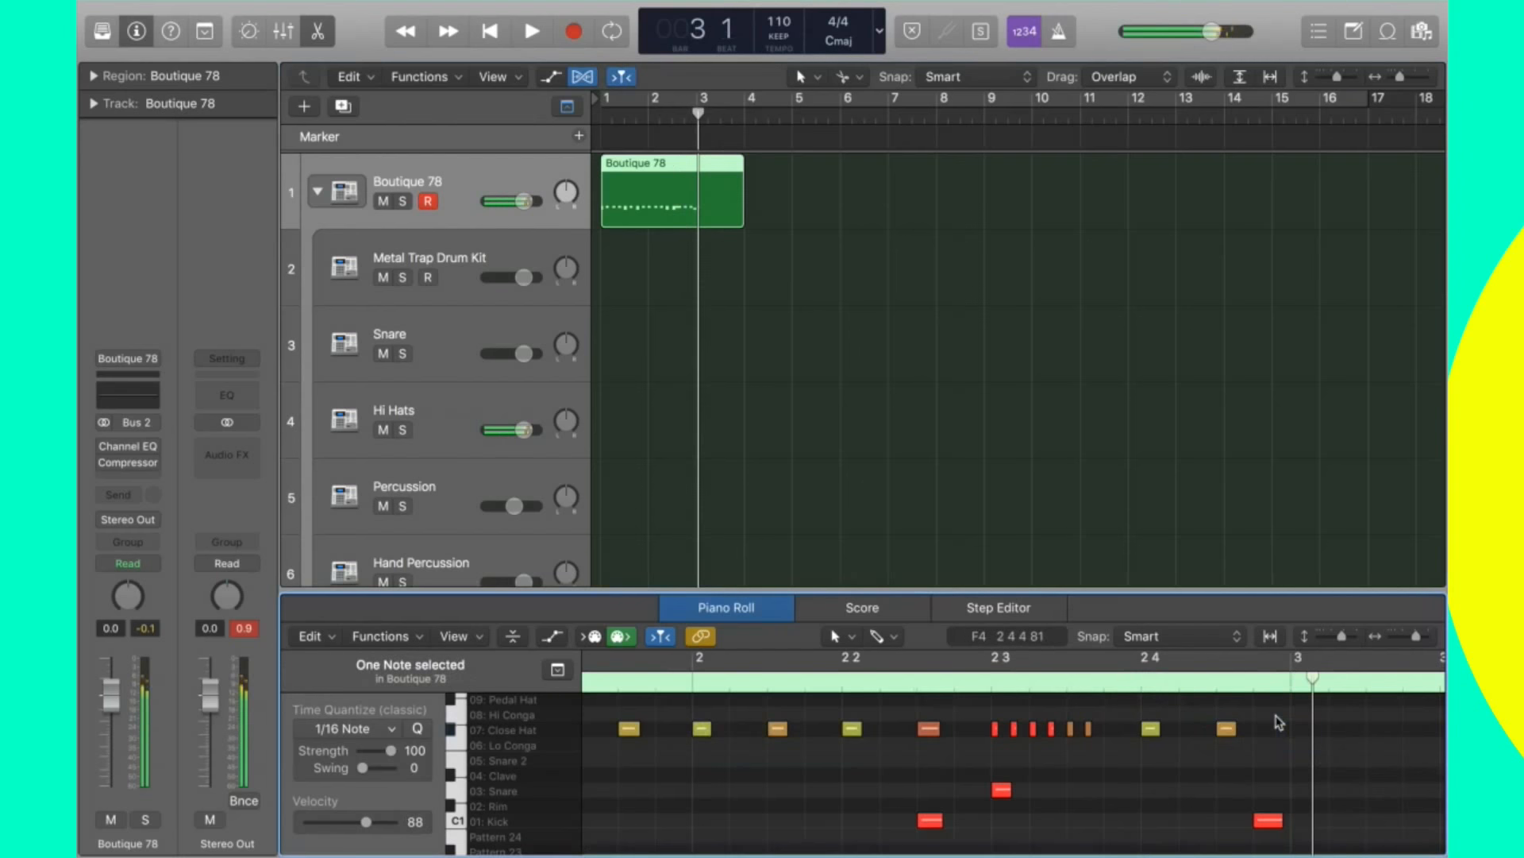
Trim the Boutique 78 region to two bars, place copies at bars 3 and 5, and play from bar 1.
left_click(705, 176)
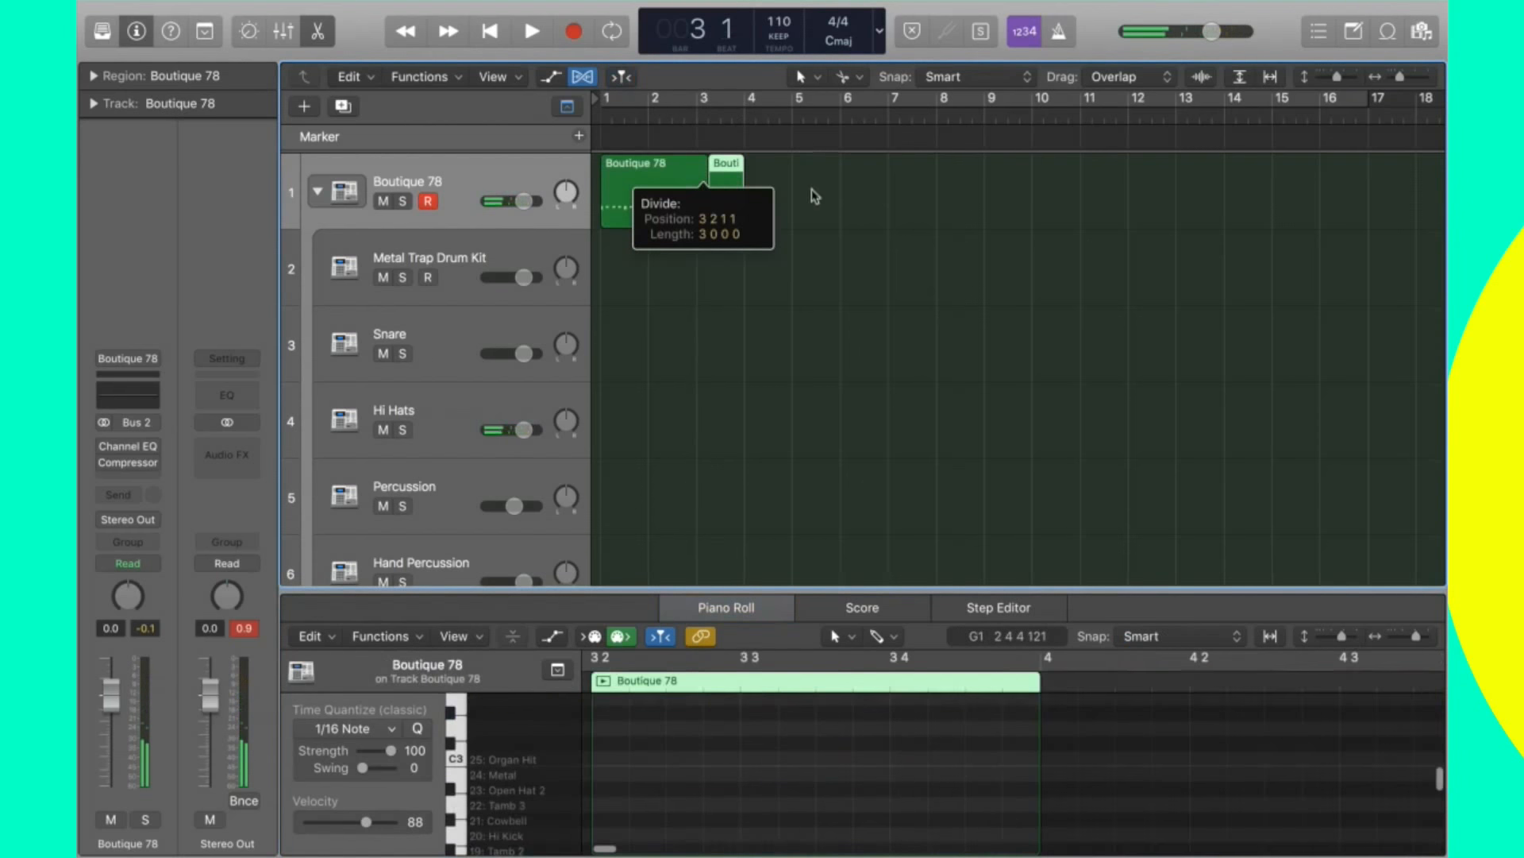
key("Delete")
left_click_drag(705, 183, 856, 205)
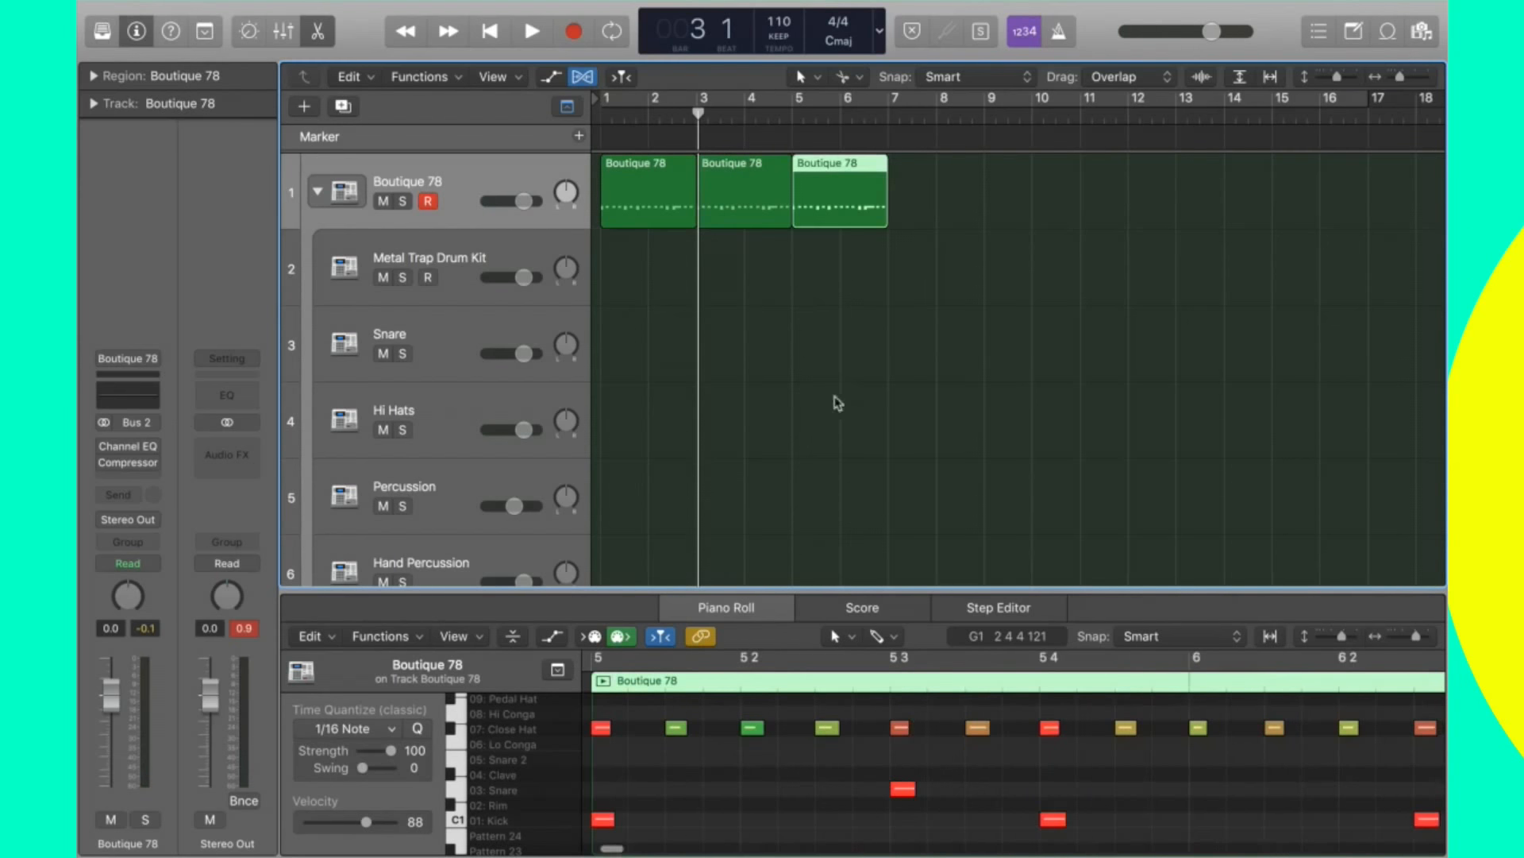
key("Return")
key("space")
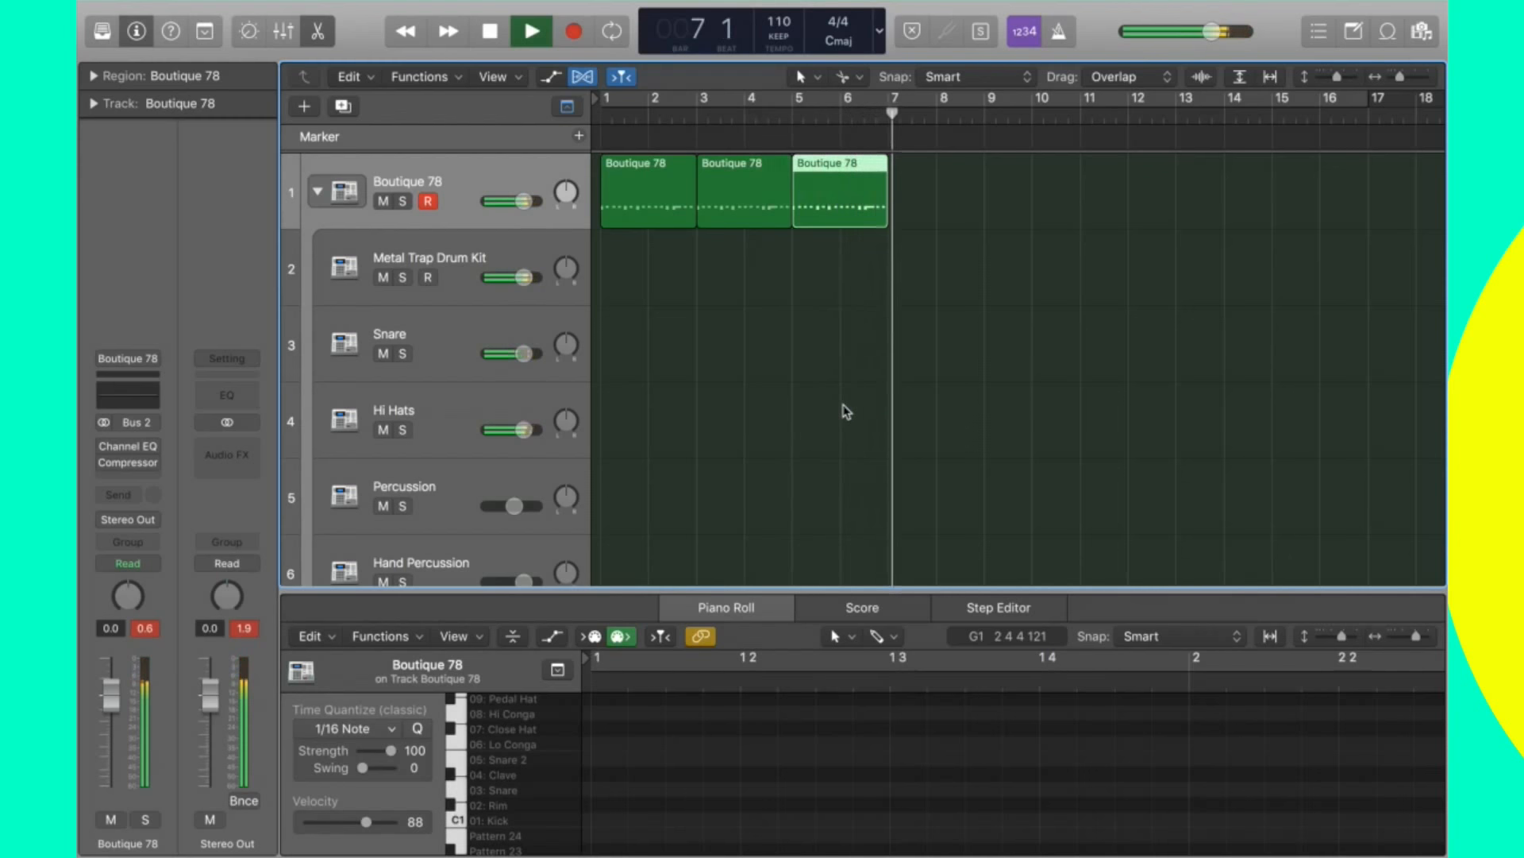
key("space")
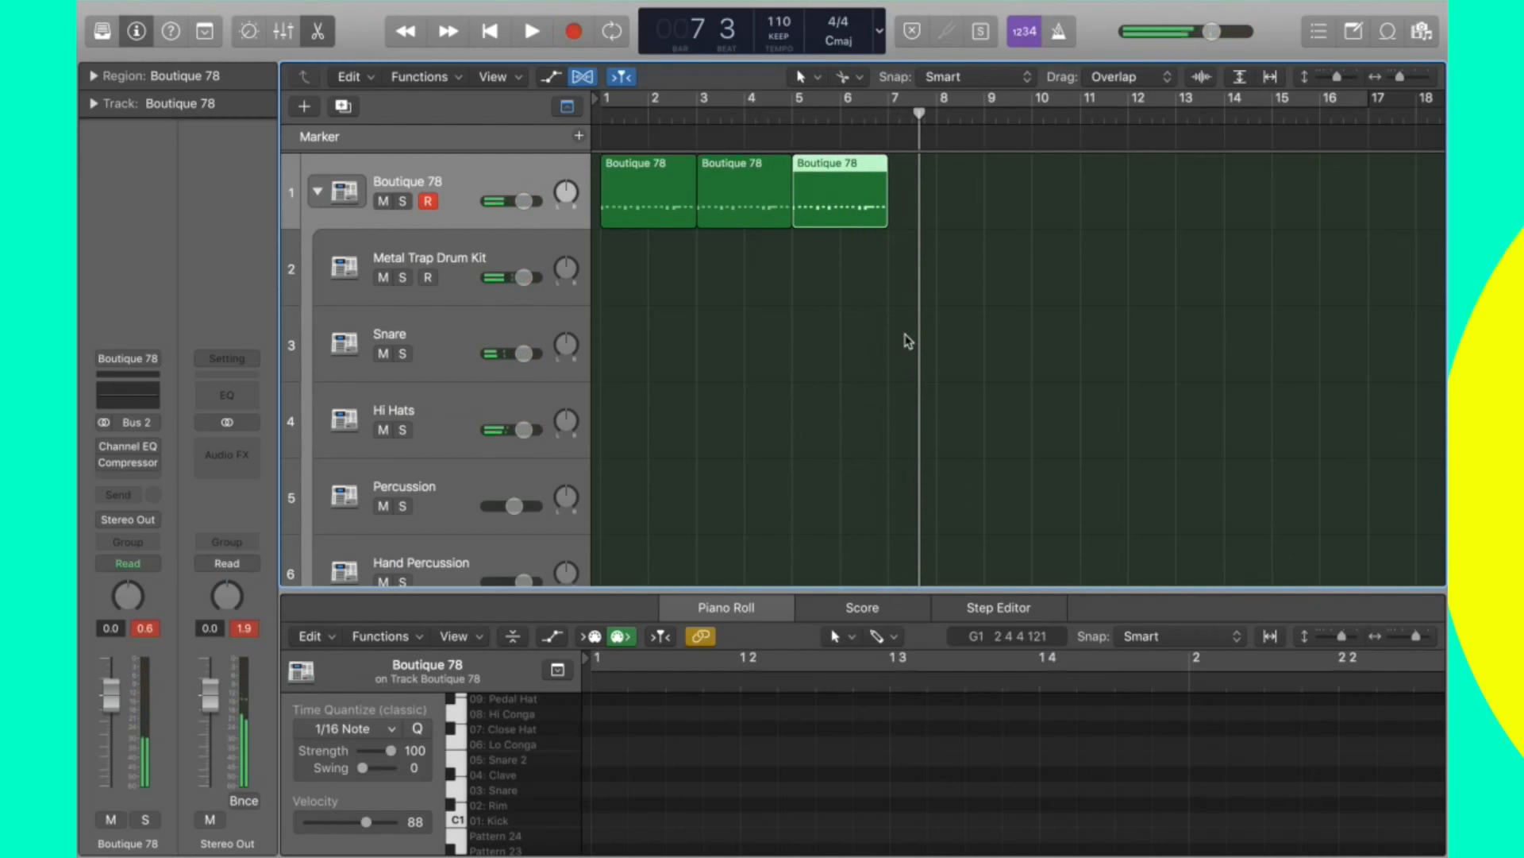
Copy the last Boutique 78 region to bar 7 and play the drum pattern from bar 1.
left_click_drag(853, 204, 945, 204)
key("Return")
key("space")
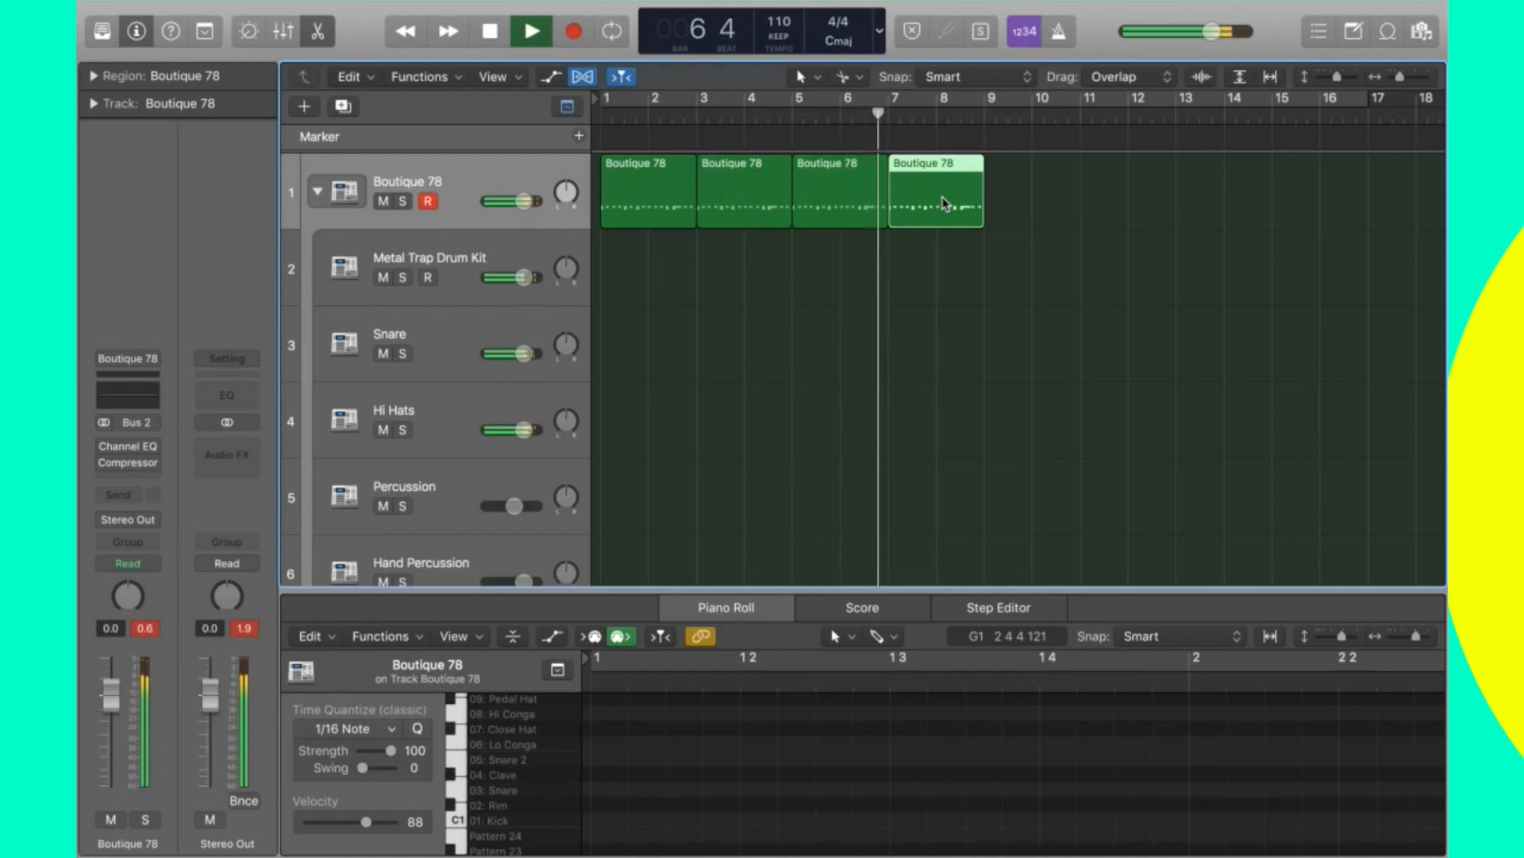
key("space")
left_click(938, 296)
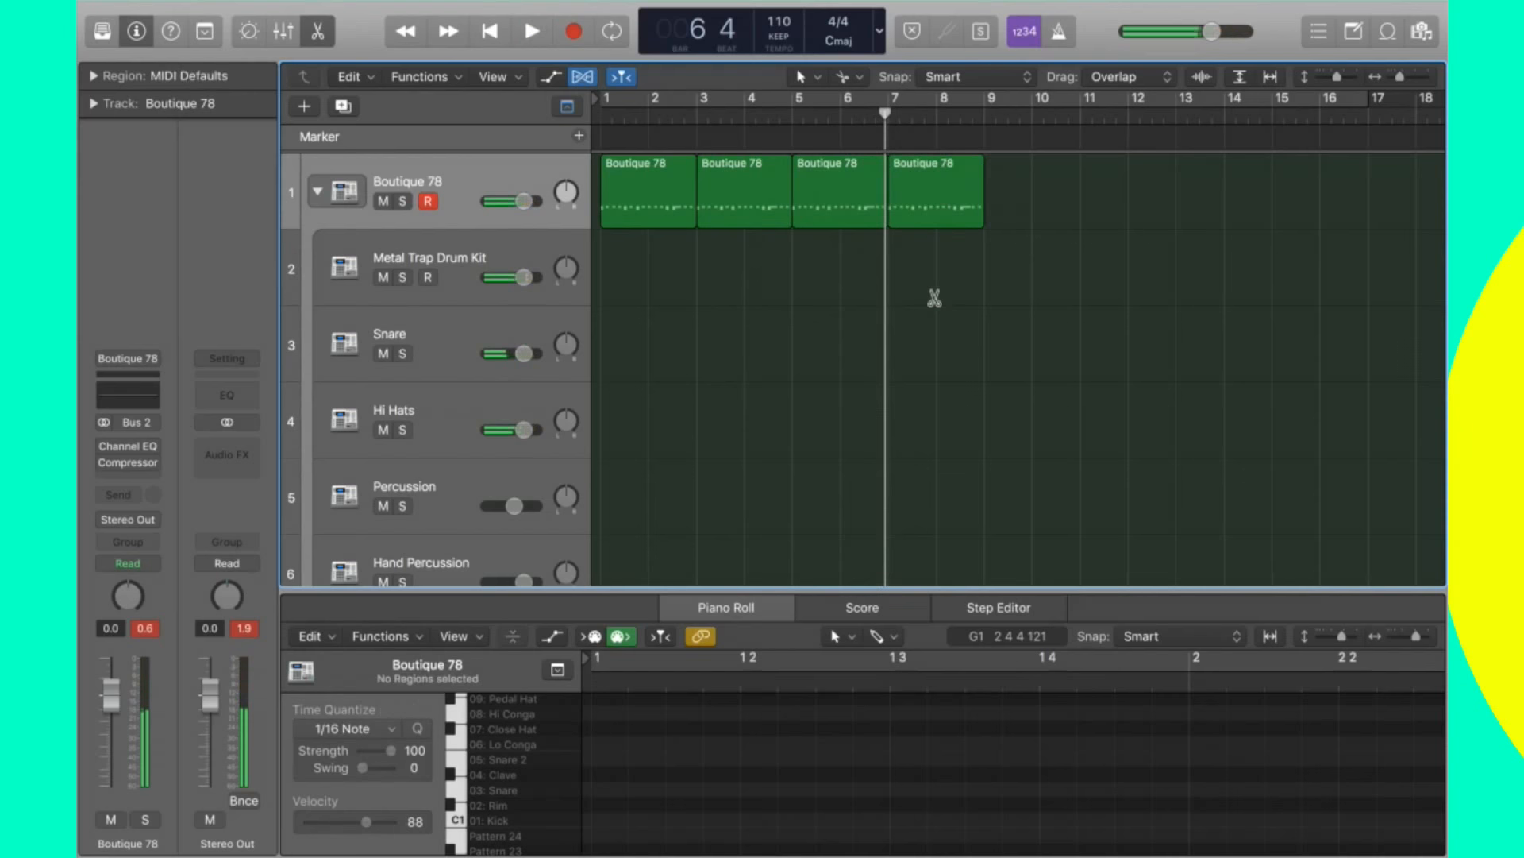
Collapse the Boutique 78 track stack and play the drums together with the Moonset sample from bar 1.
key("Return")
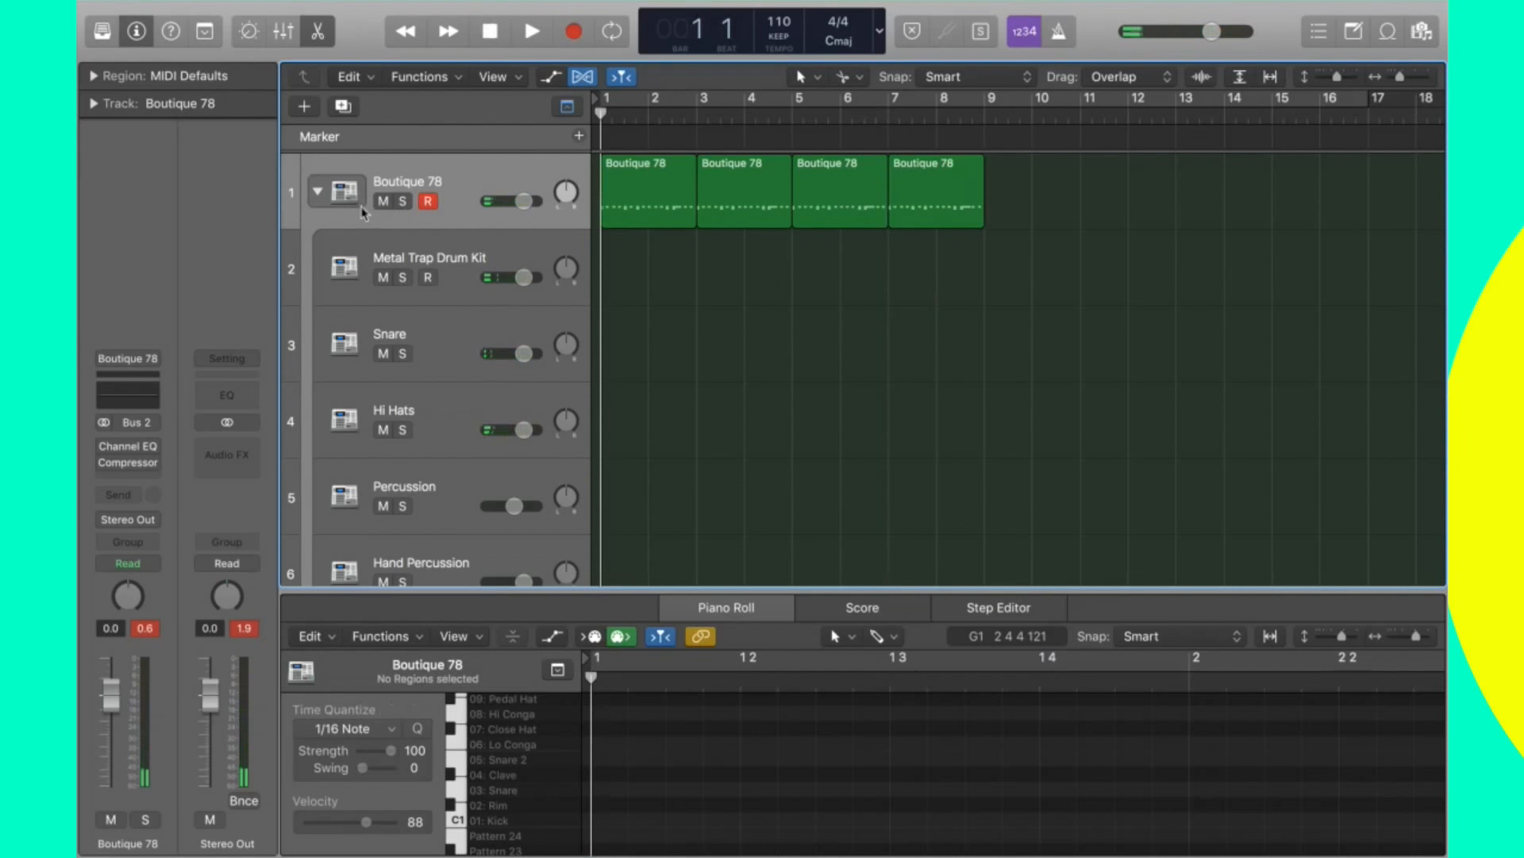
left_click(316, 193)
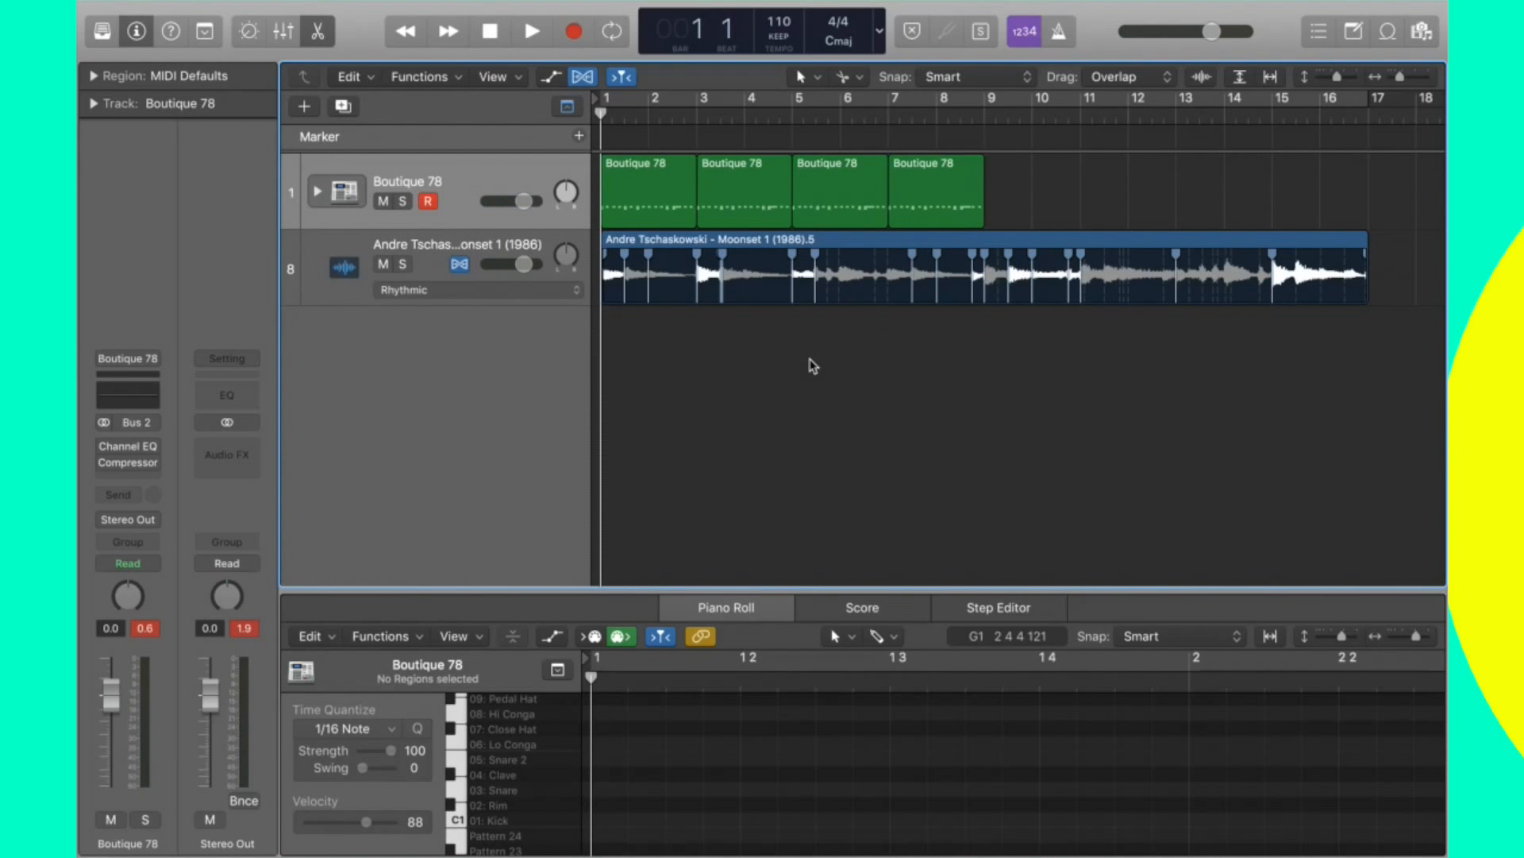
key("space")
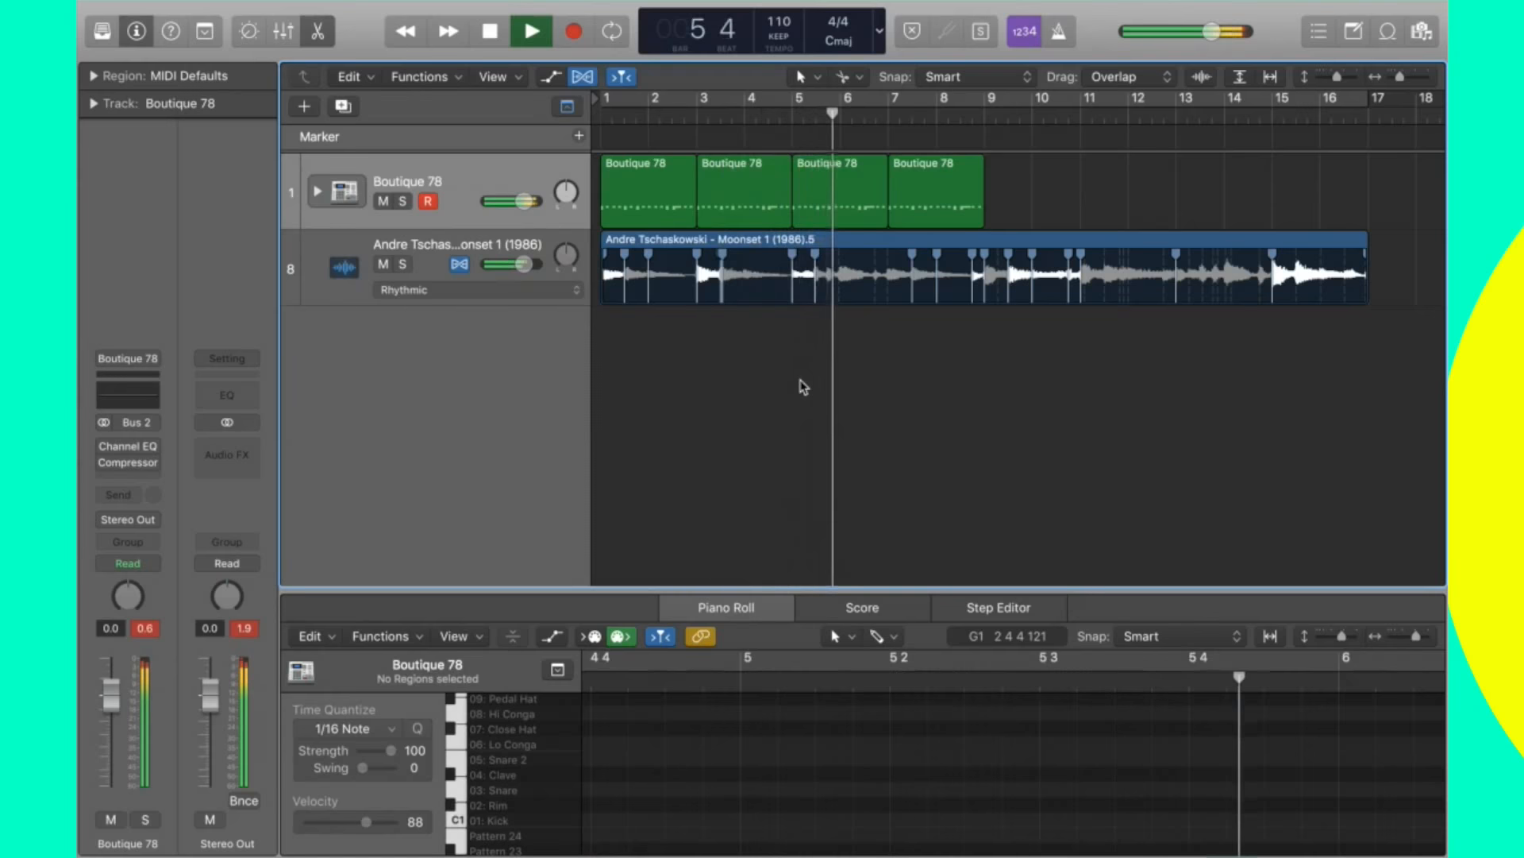
key("space")
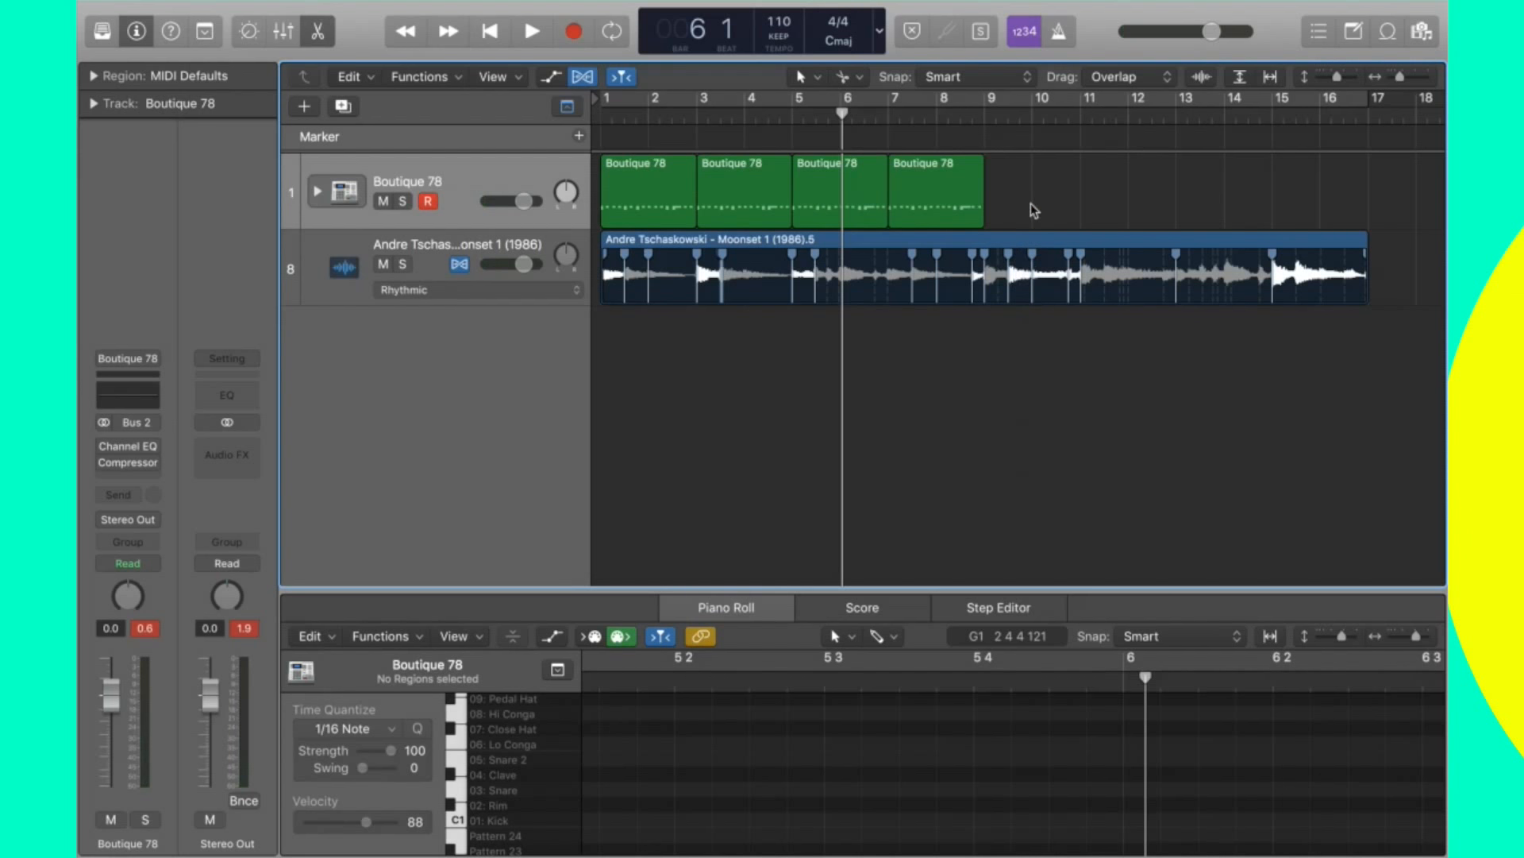
left_click_drag(1029, 210, 654, 203)
left_click(1025, 176)
left_click(318, 192)
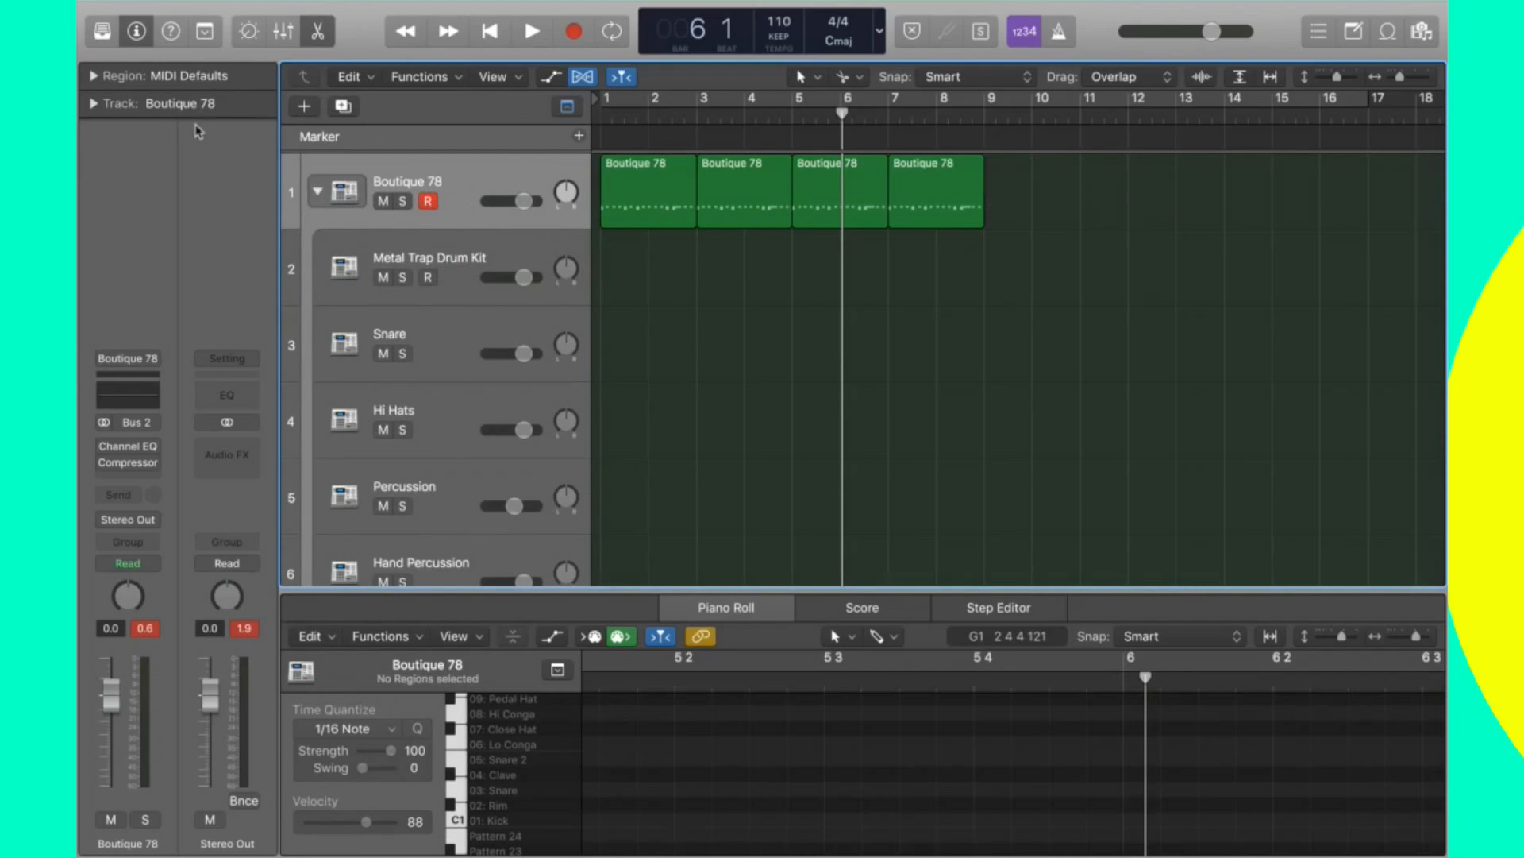
left_click(316, 195)
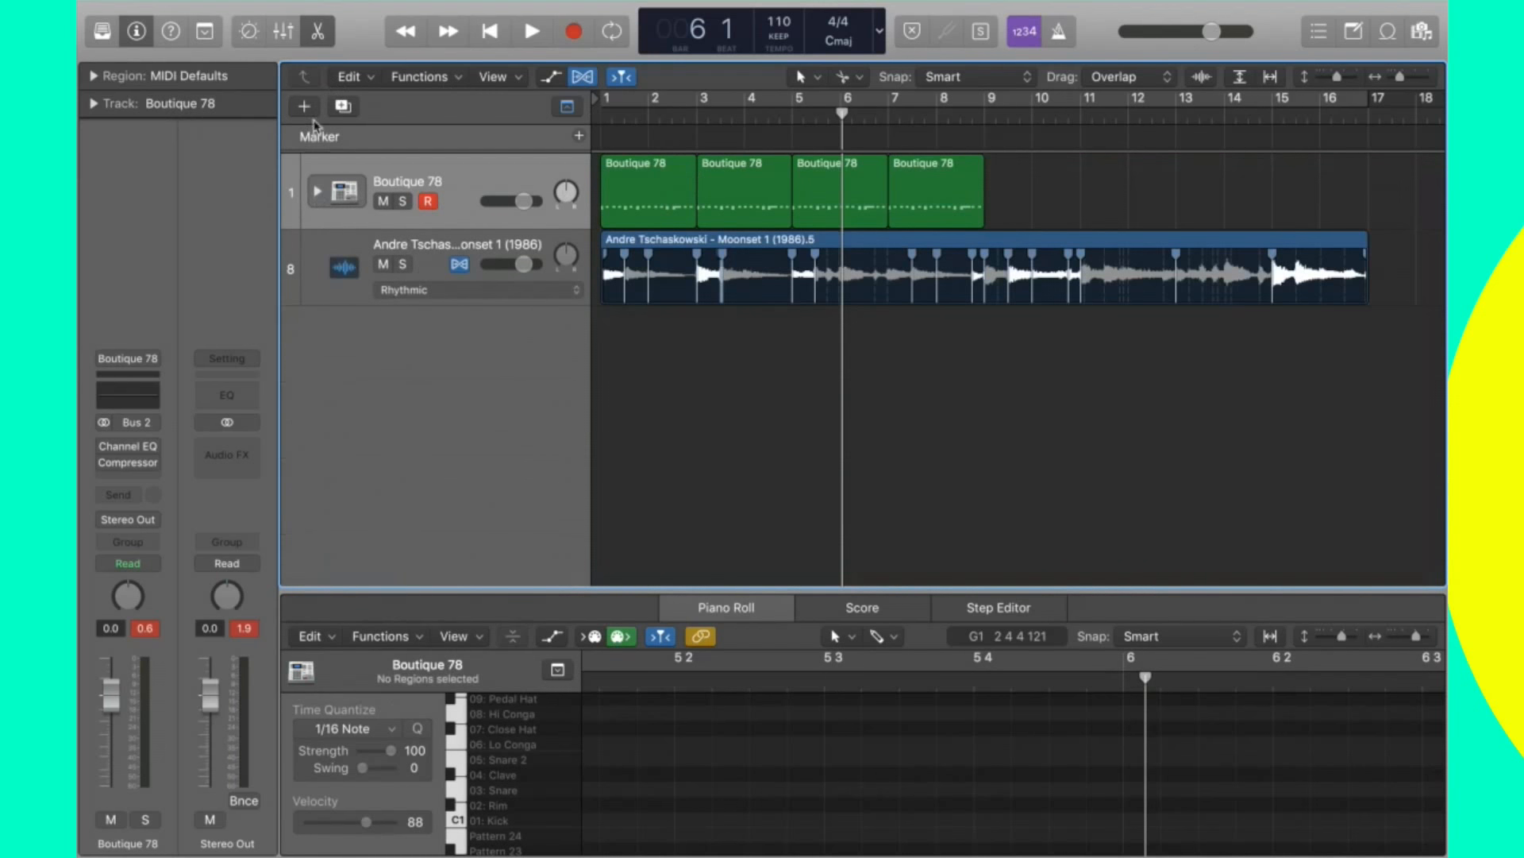
Add a software instrument track and load the Trap Bass patch found by searching the library for "trap ba".
left_click(305, 108)
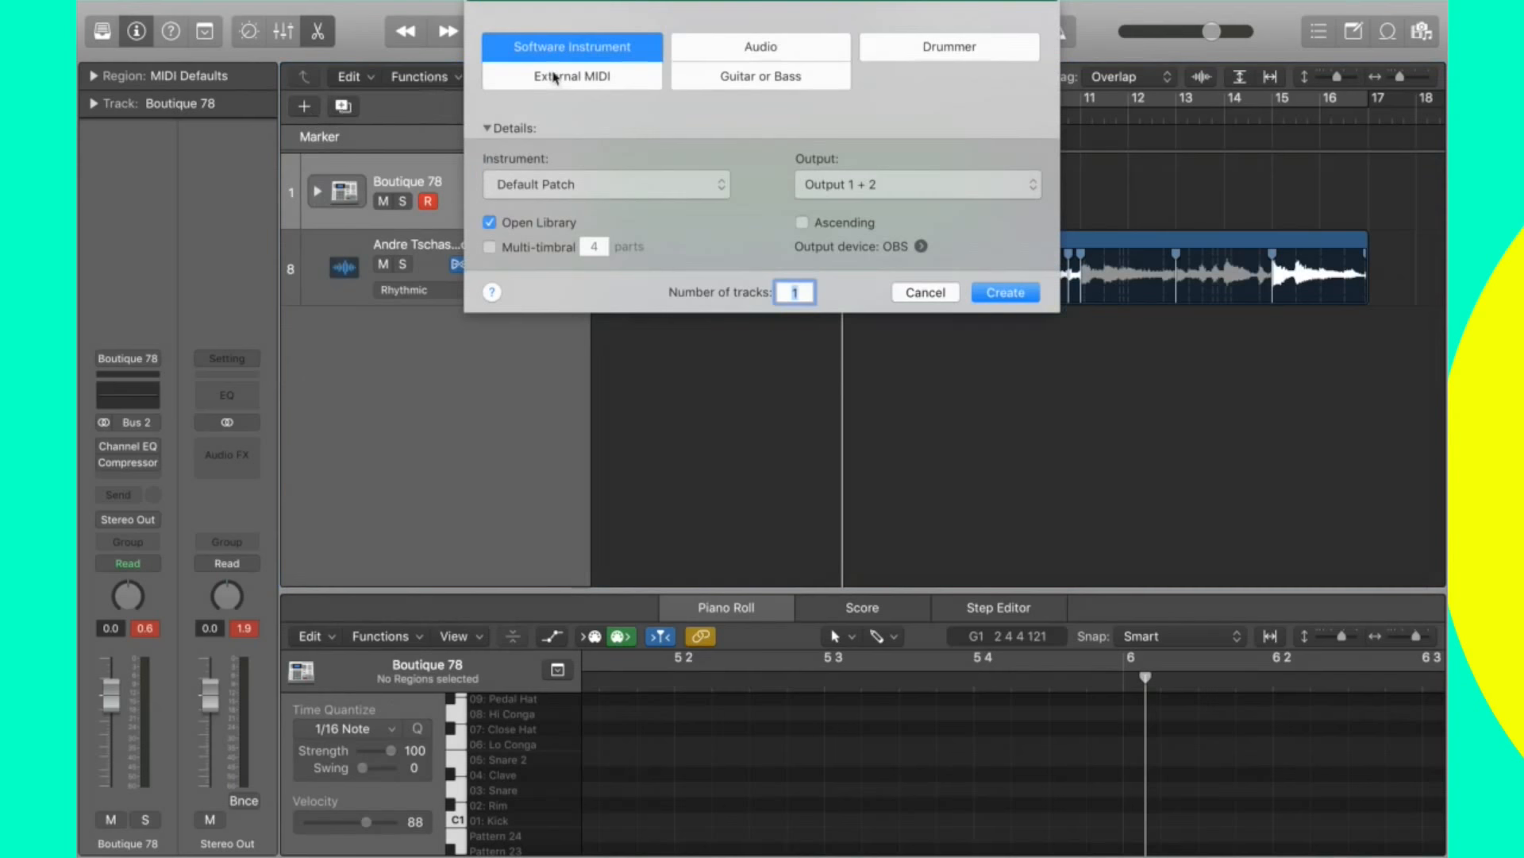
key("Return")
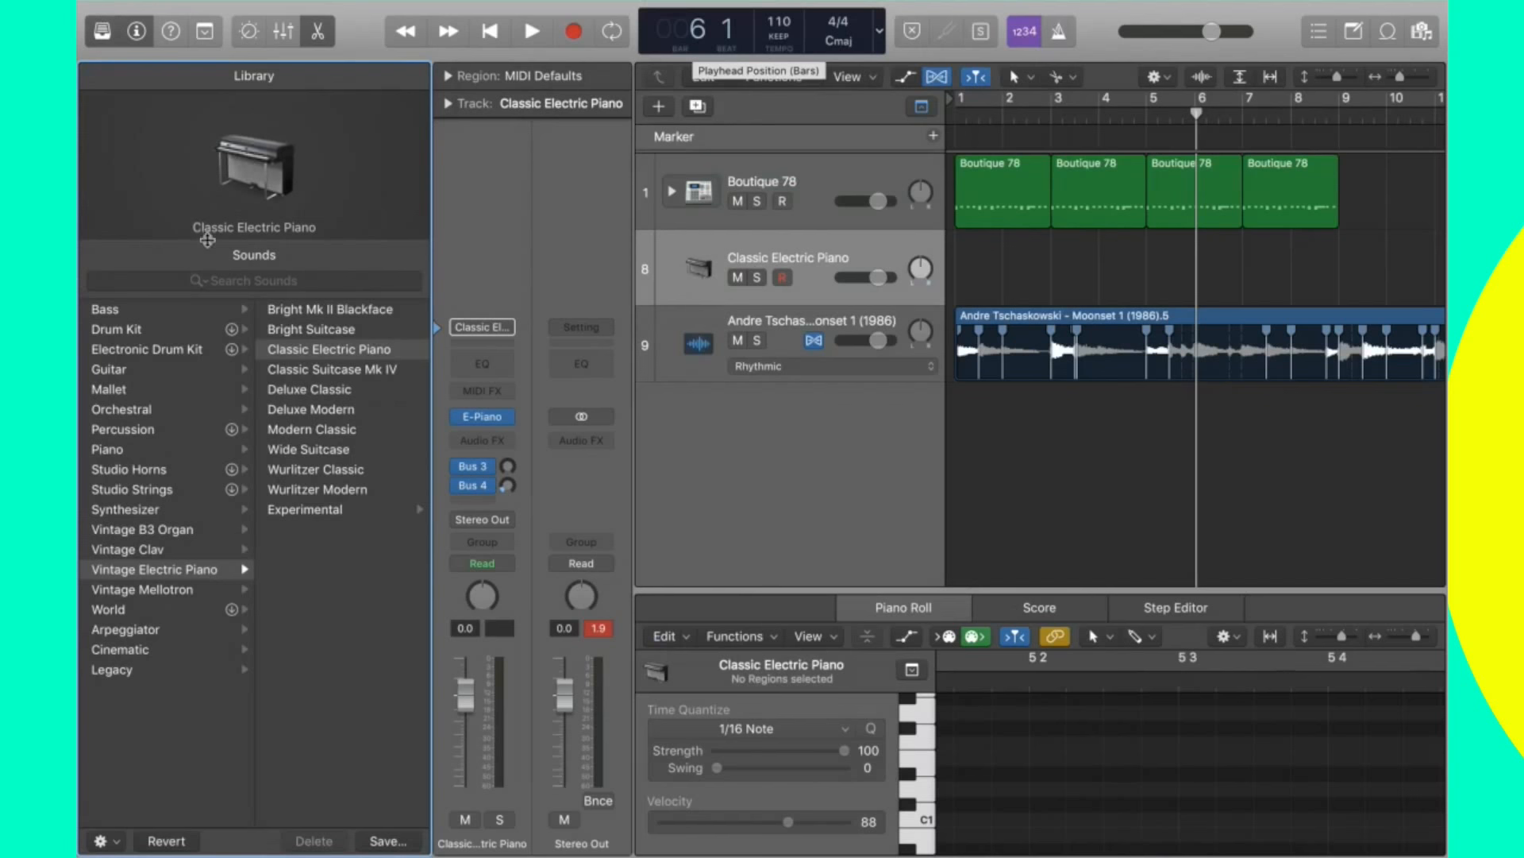
left_click(227, 283)
type("trap")
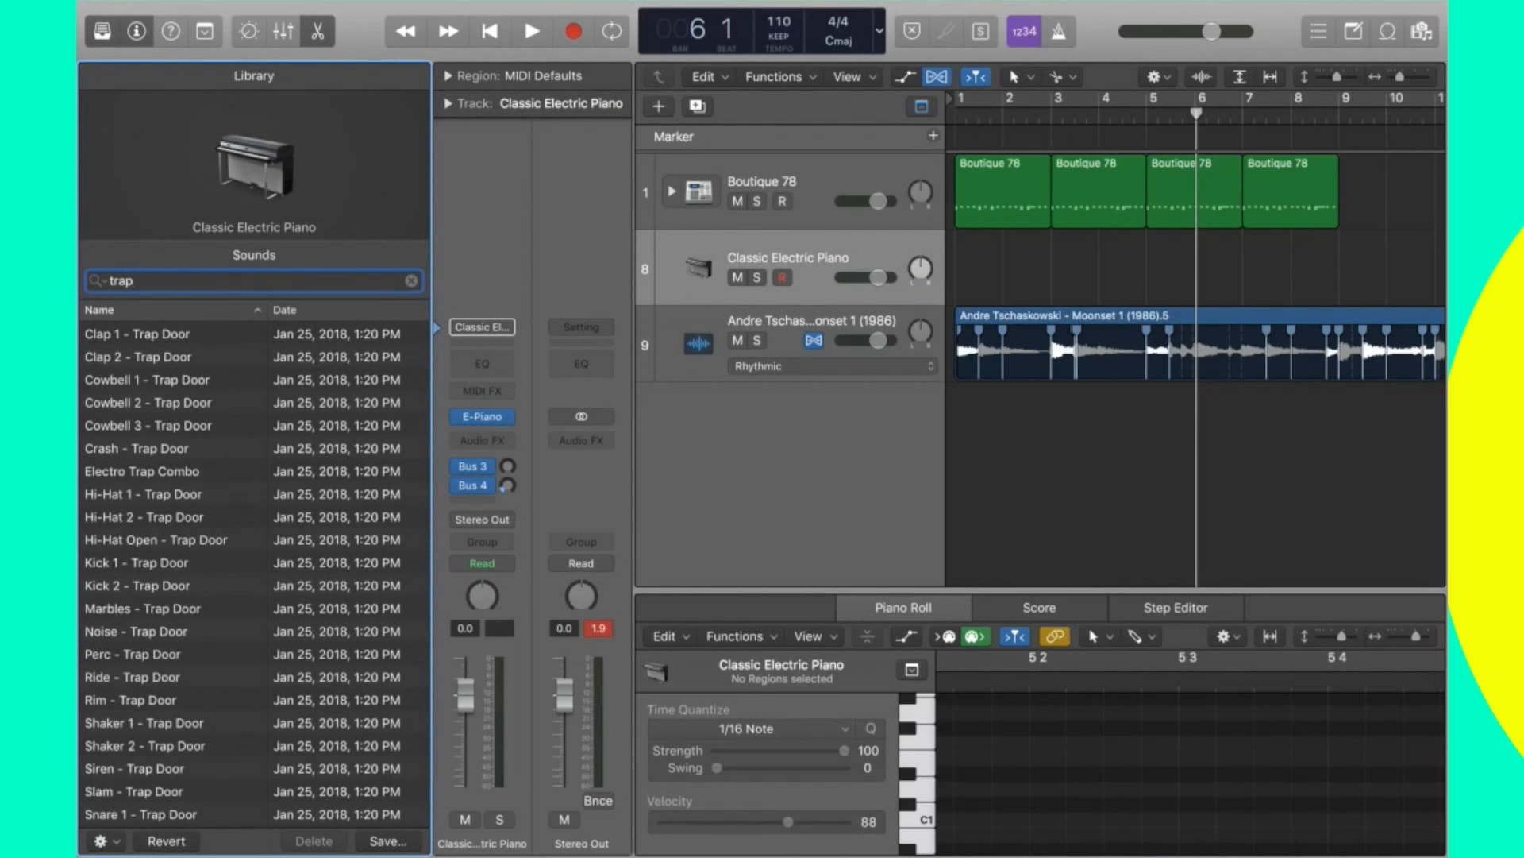
type(" ba")
left_click(158, 342)
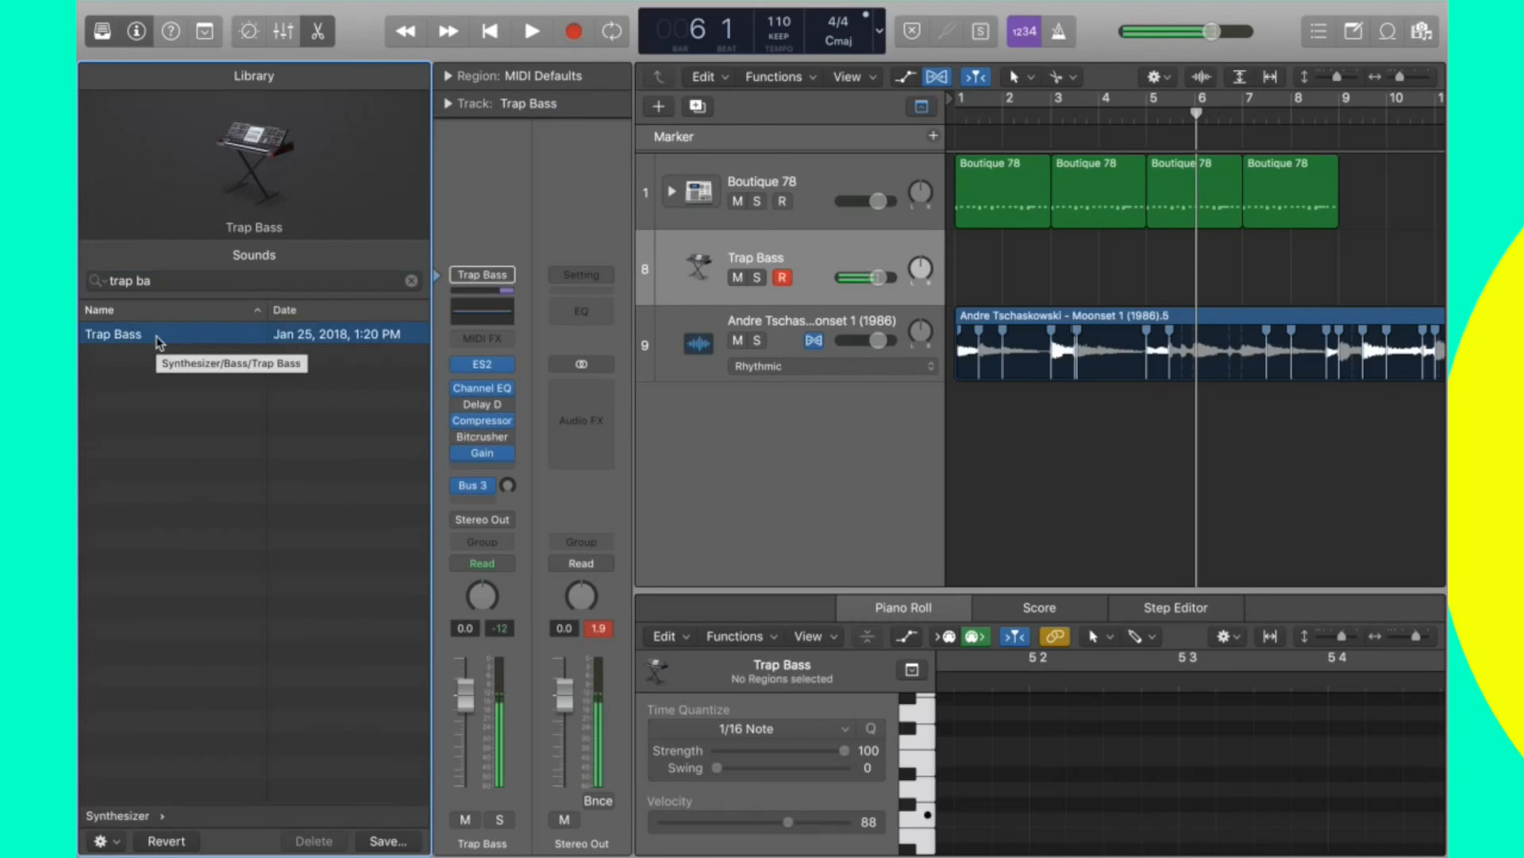
Move all four Boutique 78 regions to start at bar 3 and play the arrangement from bar 1.
key("Return")
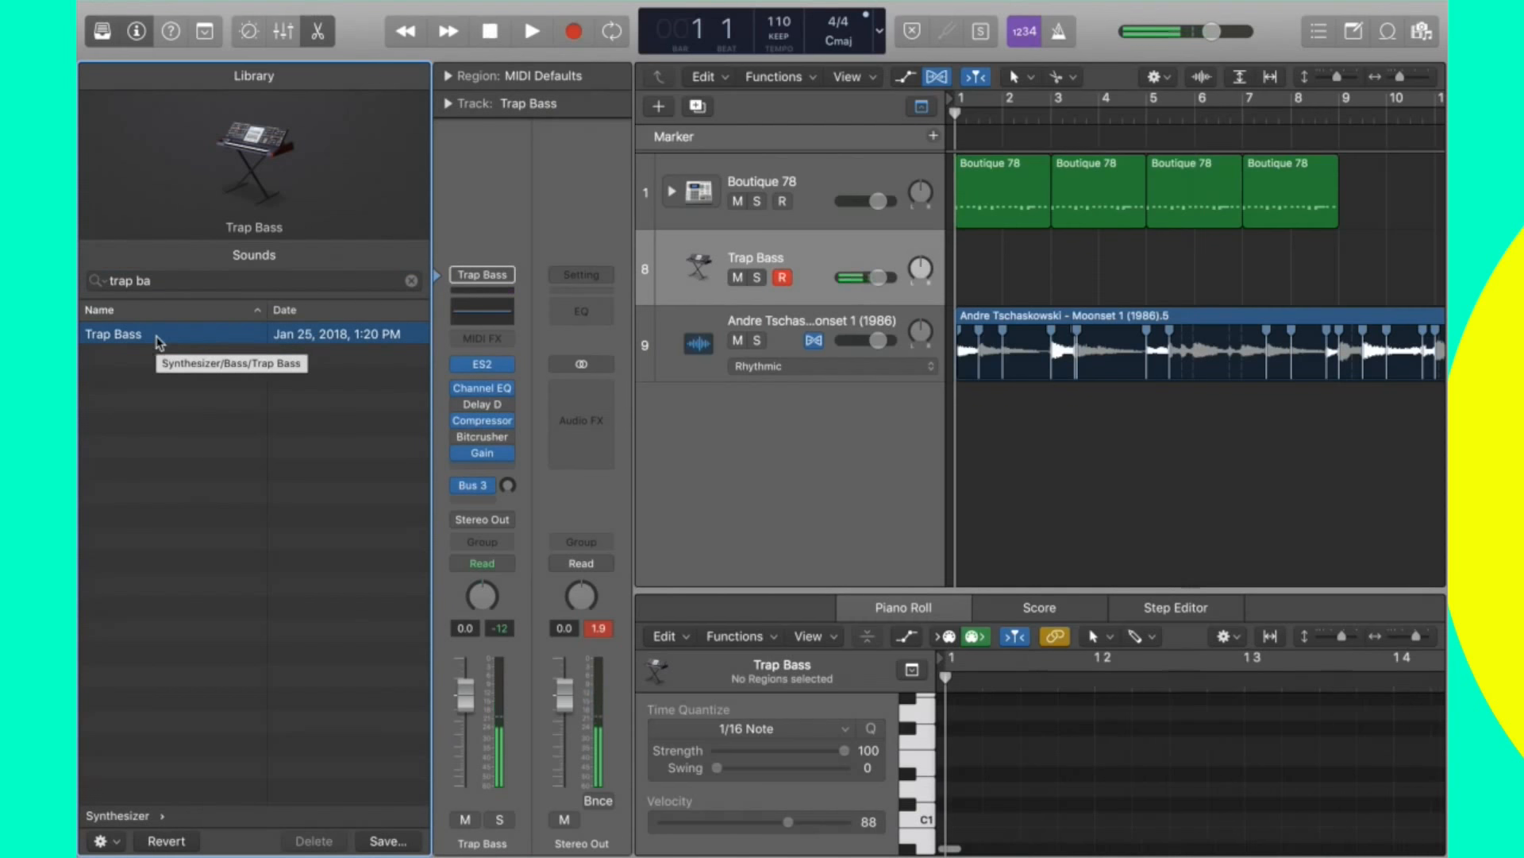
left_click_drag(1287, 266, 1095, 195)
key("space")
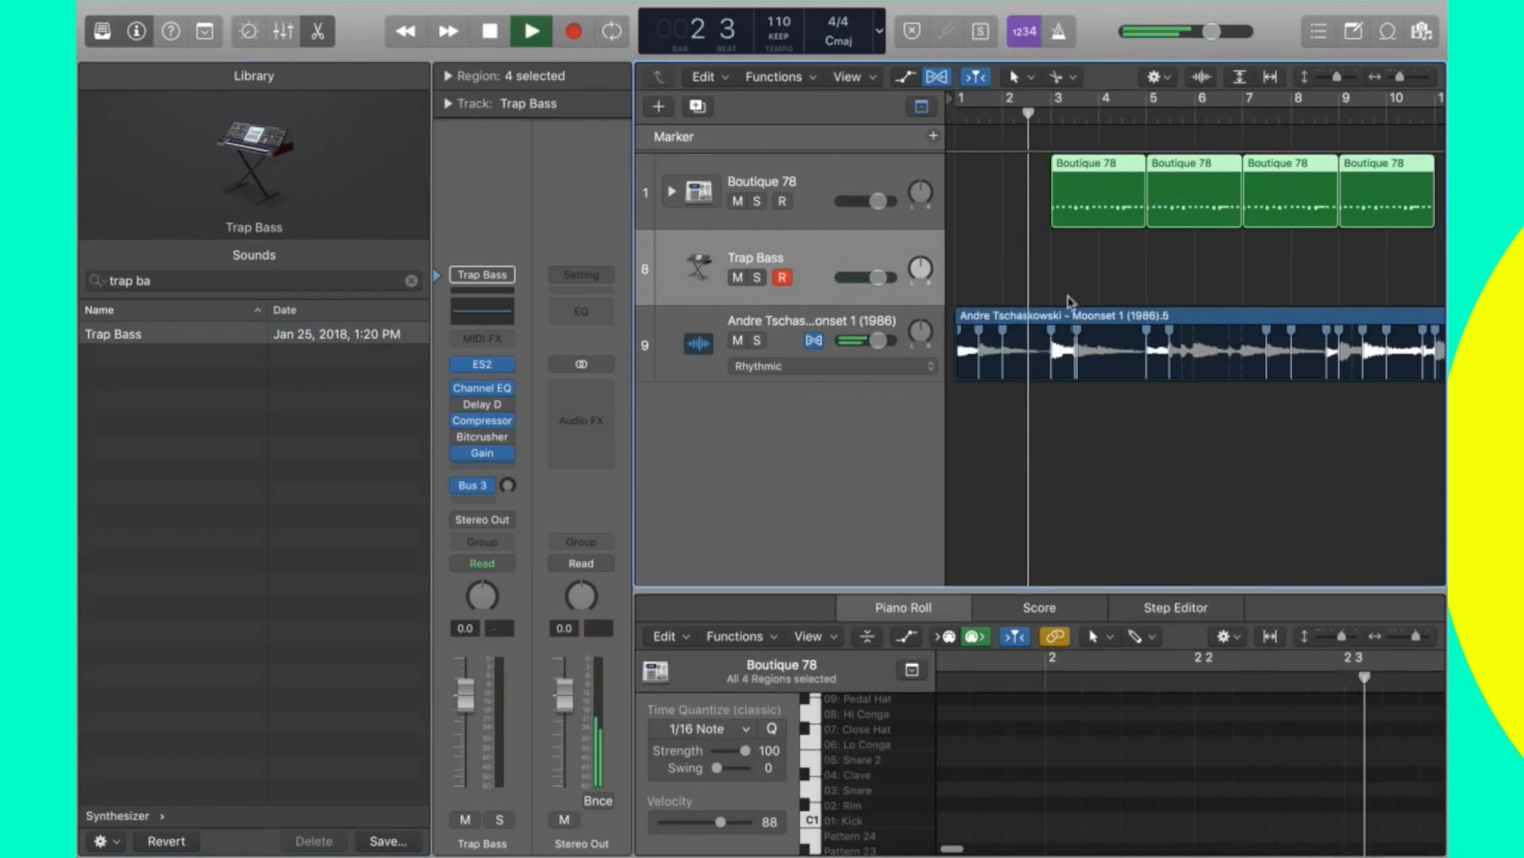
left_click(1123, 273)
key("space")
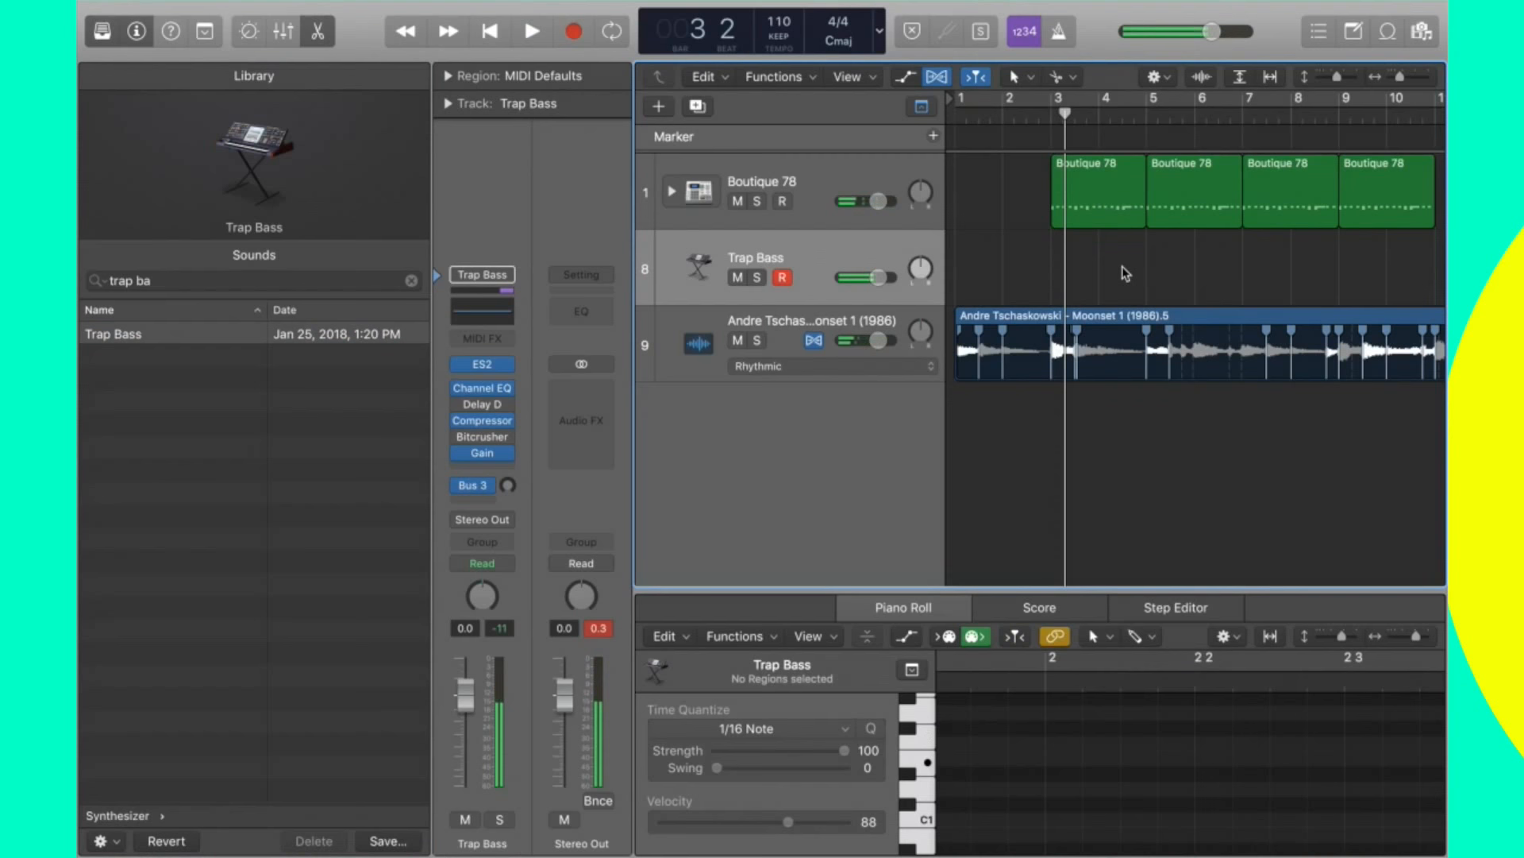
Record a Trap Bass take from bar 3 and delete the recorded region.
left_click(1051, 120)
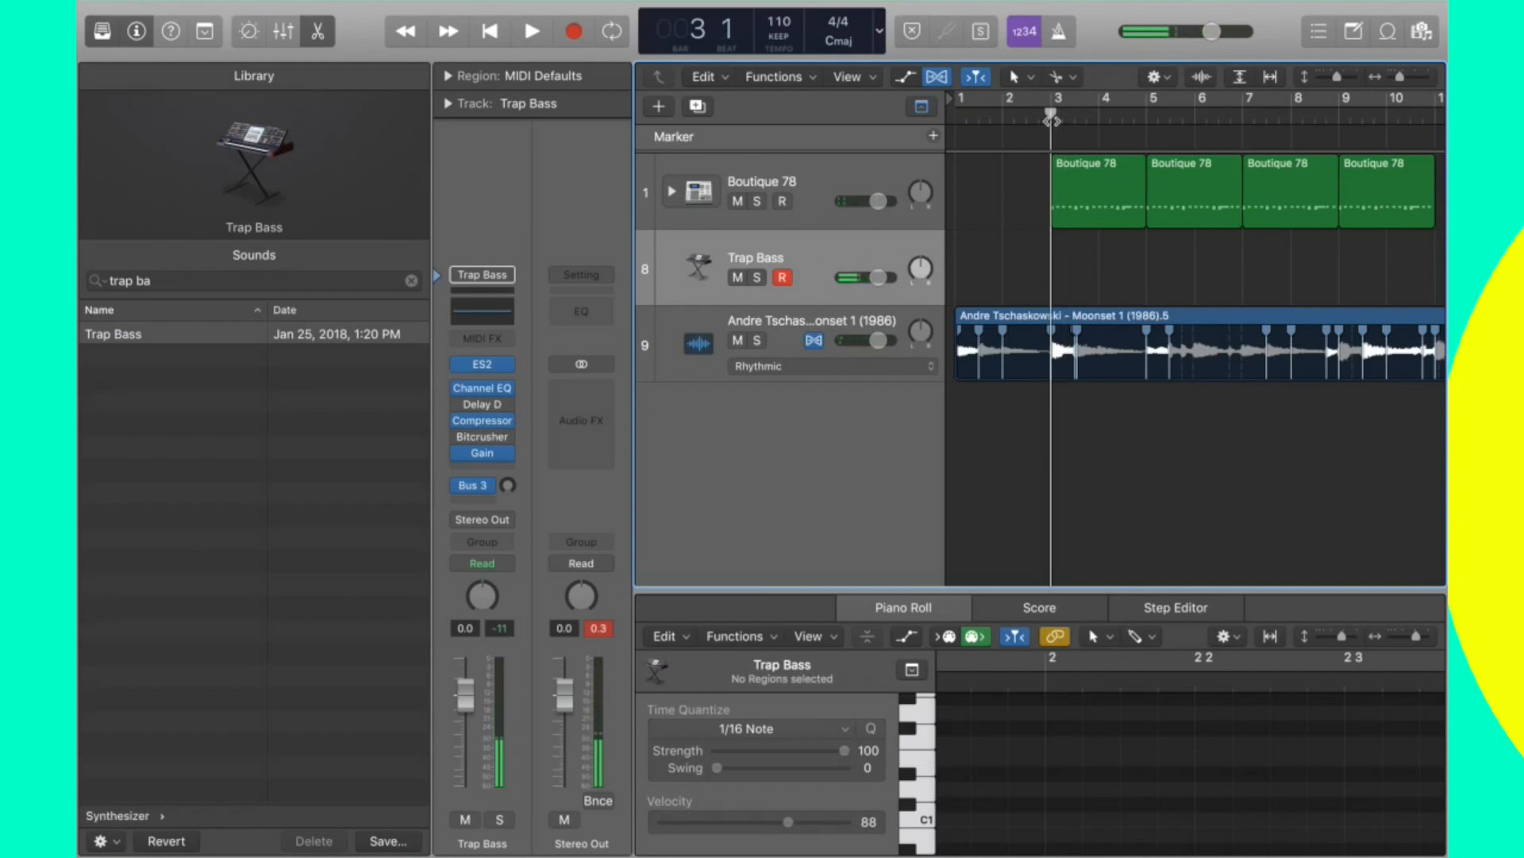
key("r")
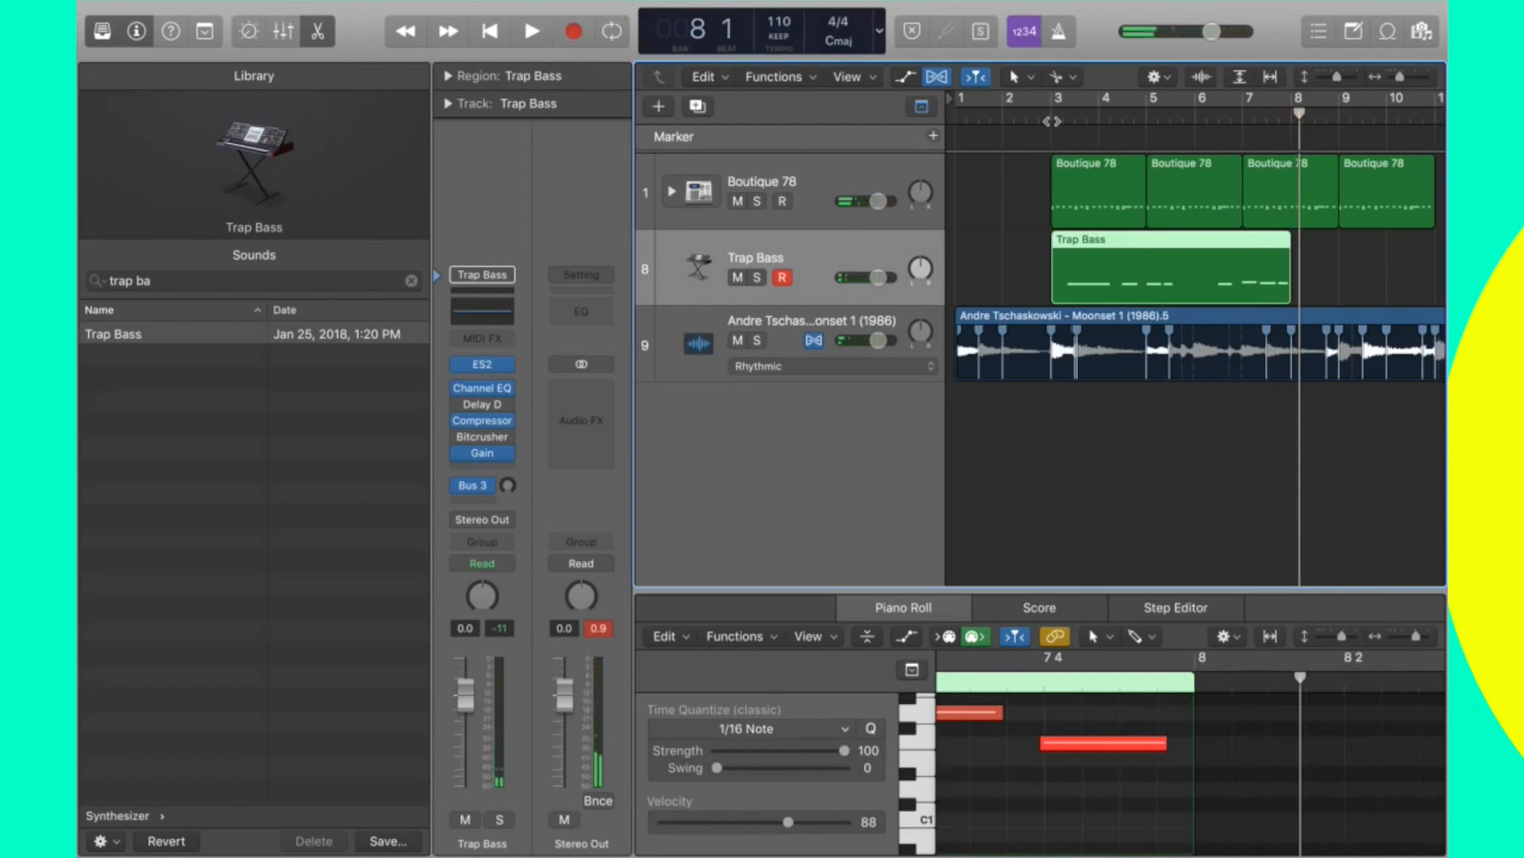
left_click(1180, 273)
key("Delete")
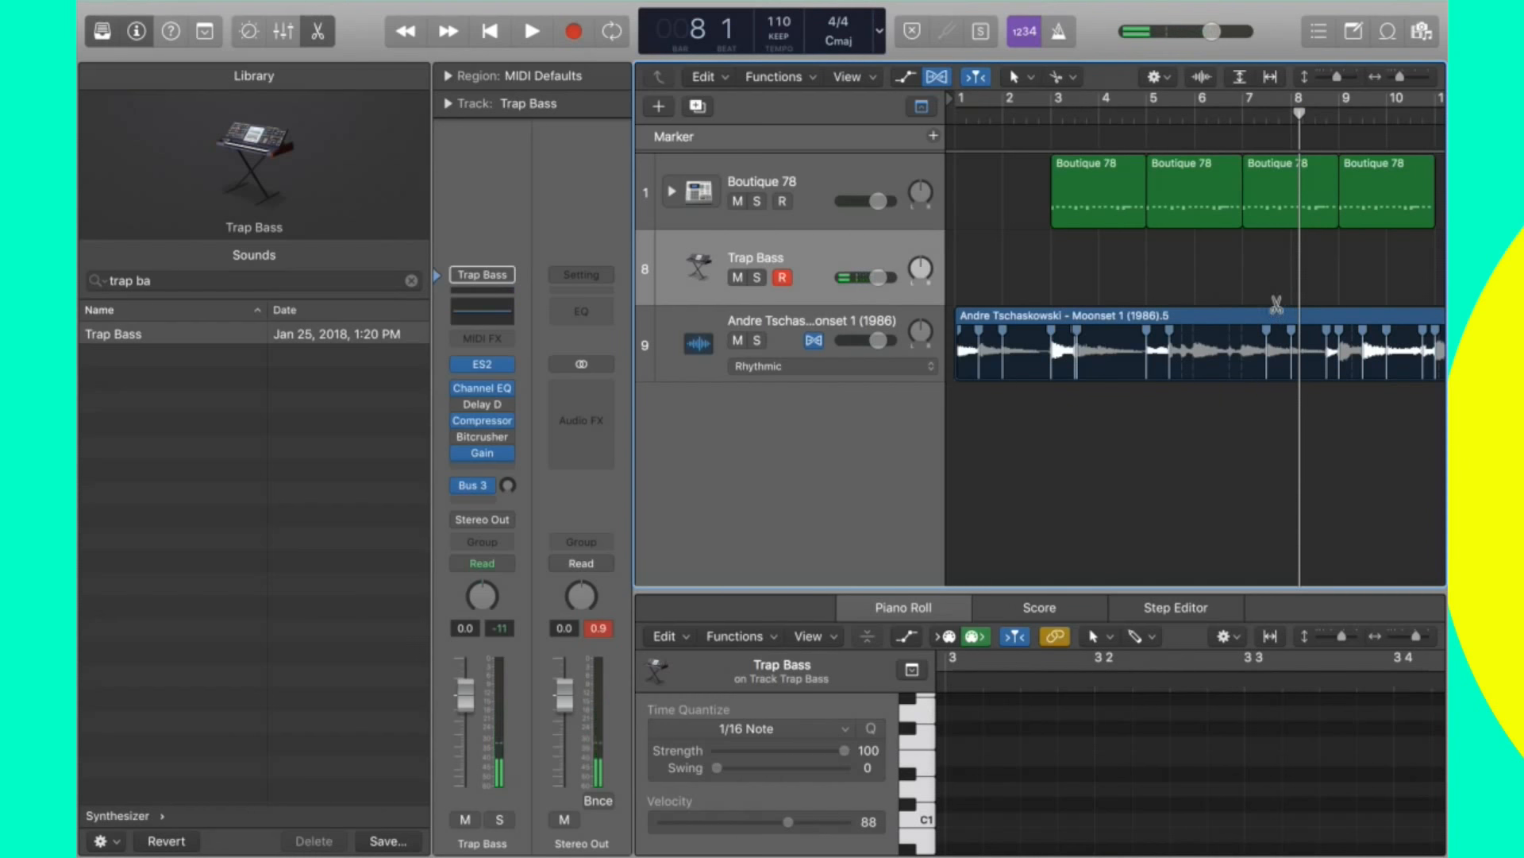
Play the drums and sample from bar 3 while trying out notes on the Trap Bass track.
left_click(1056, 115)
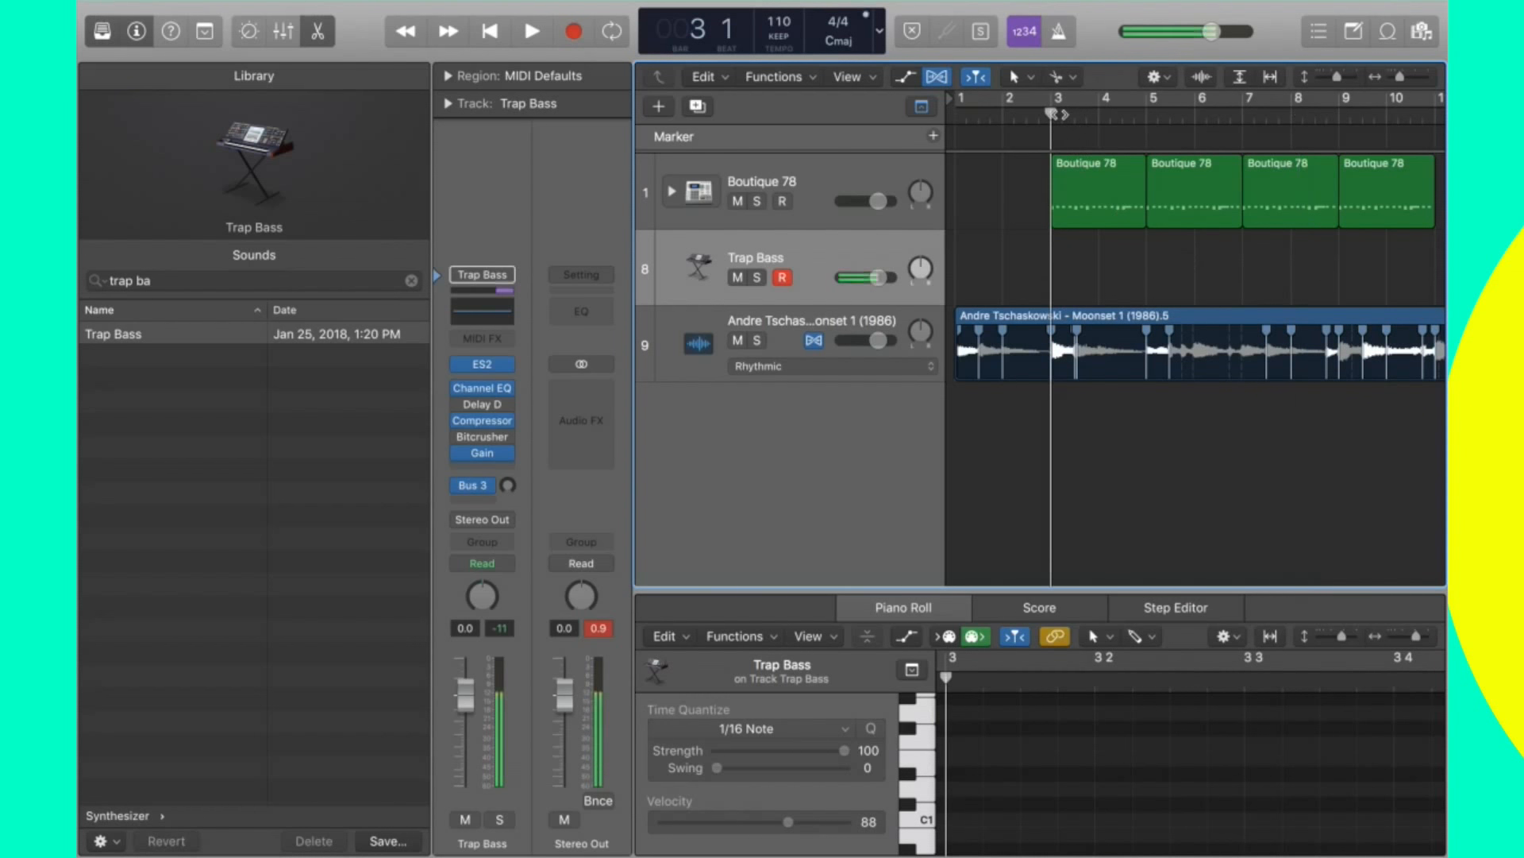
key("space")
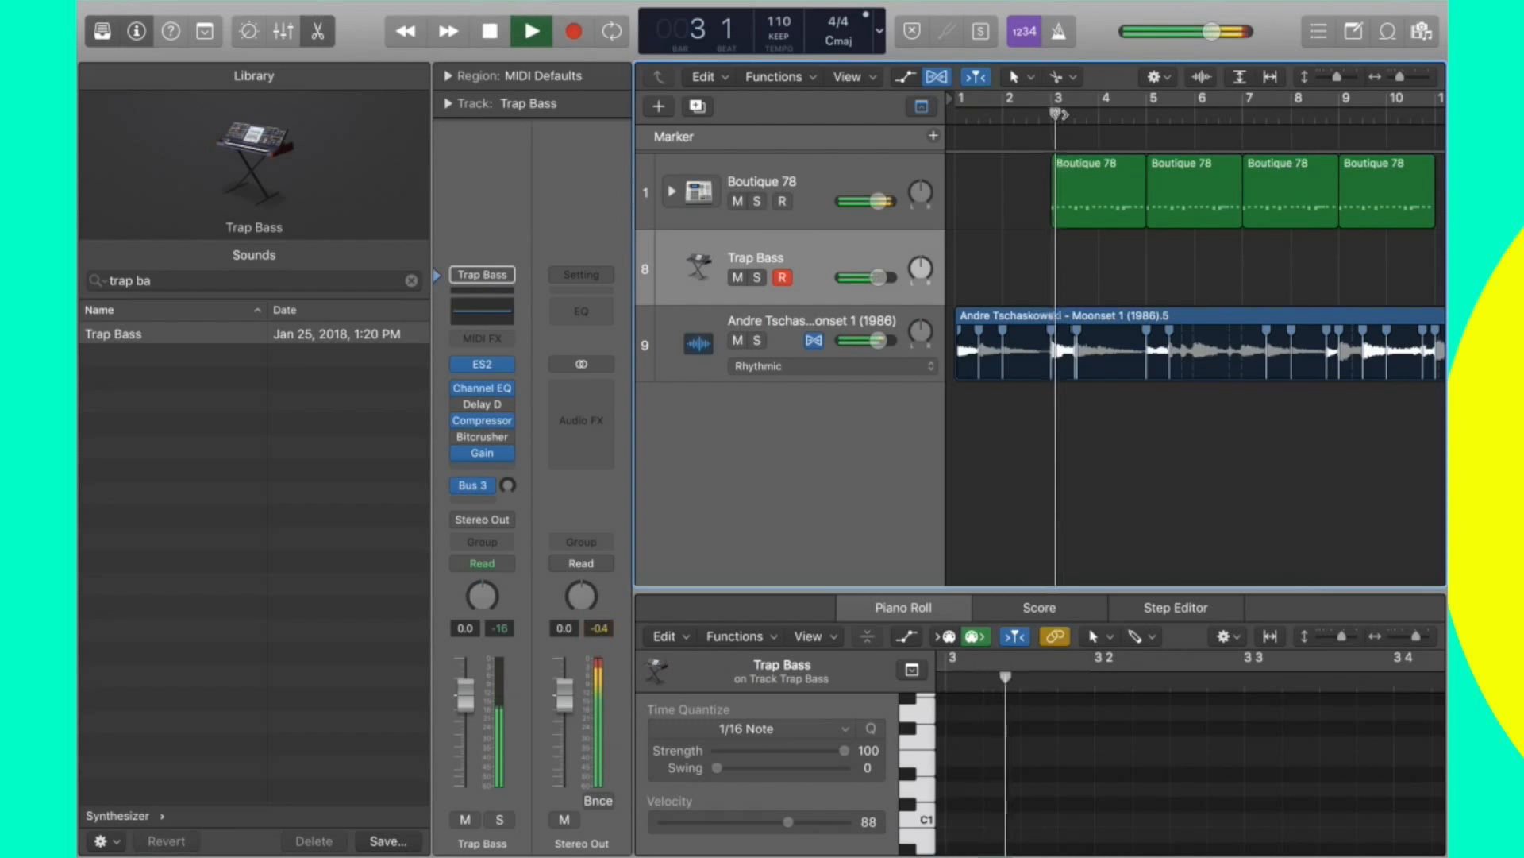
key("space")
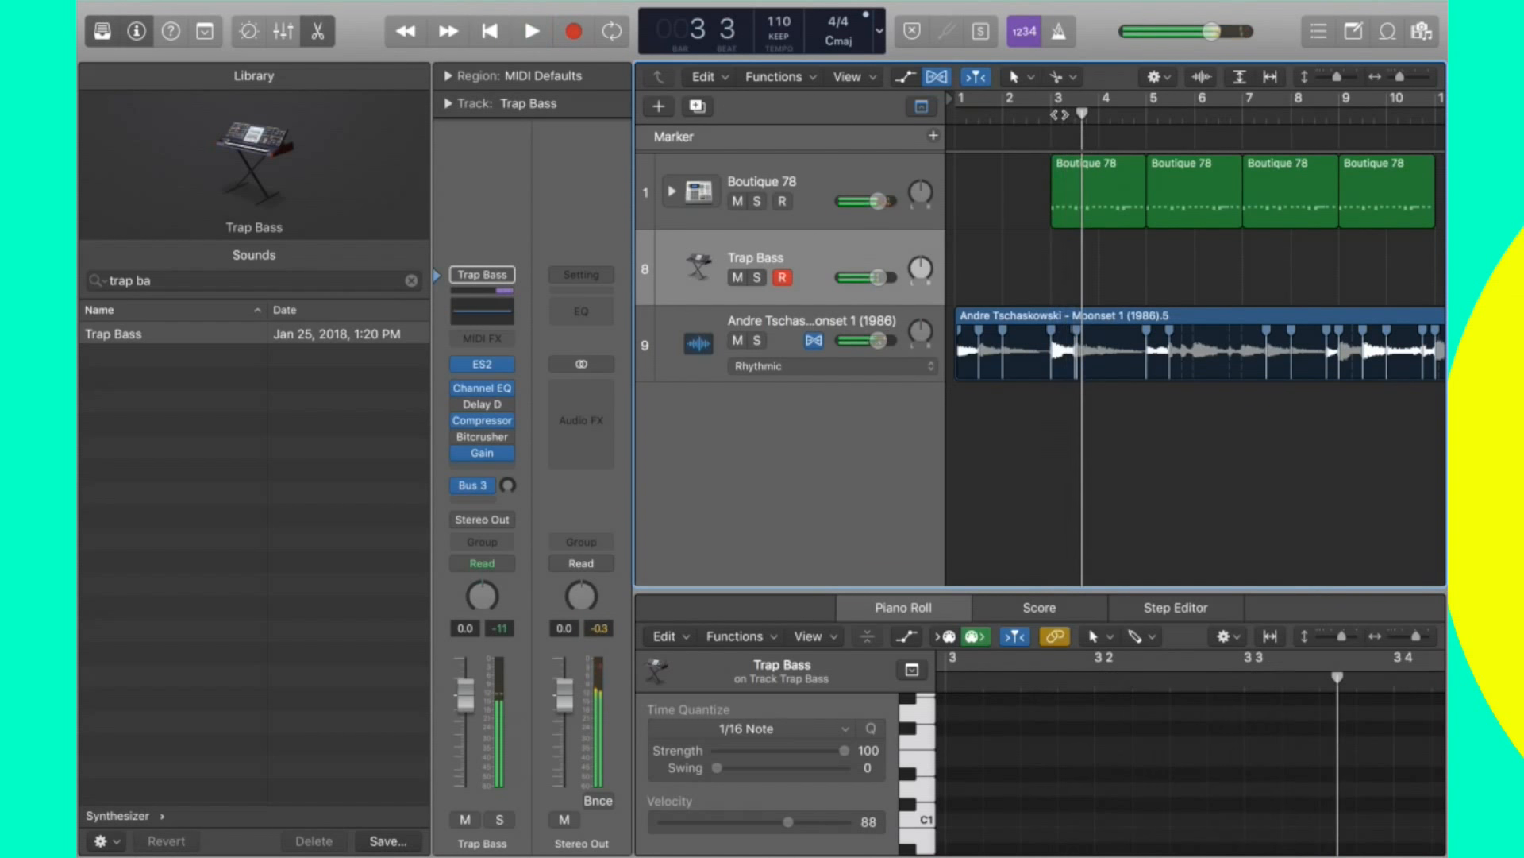
key("space")
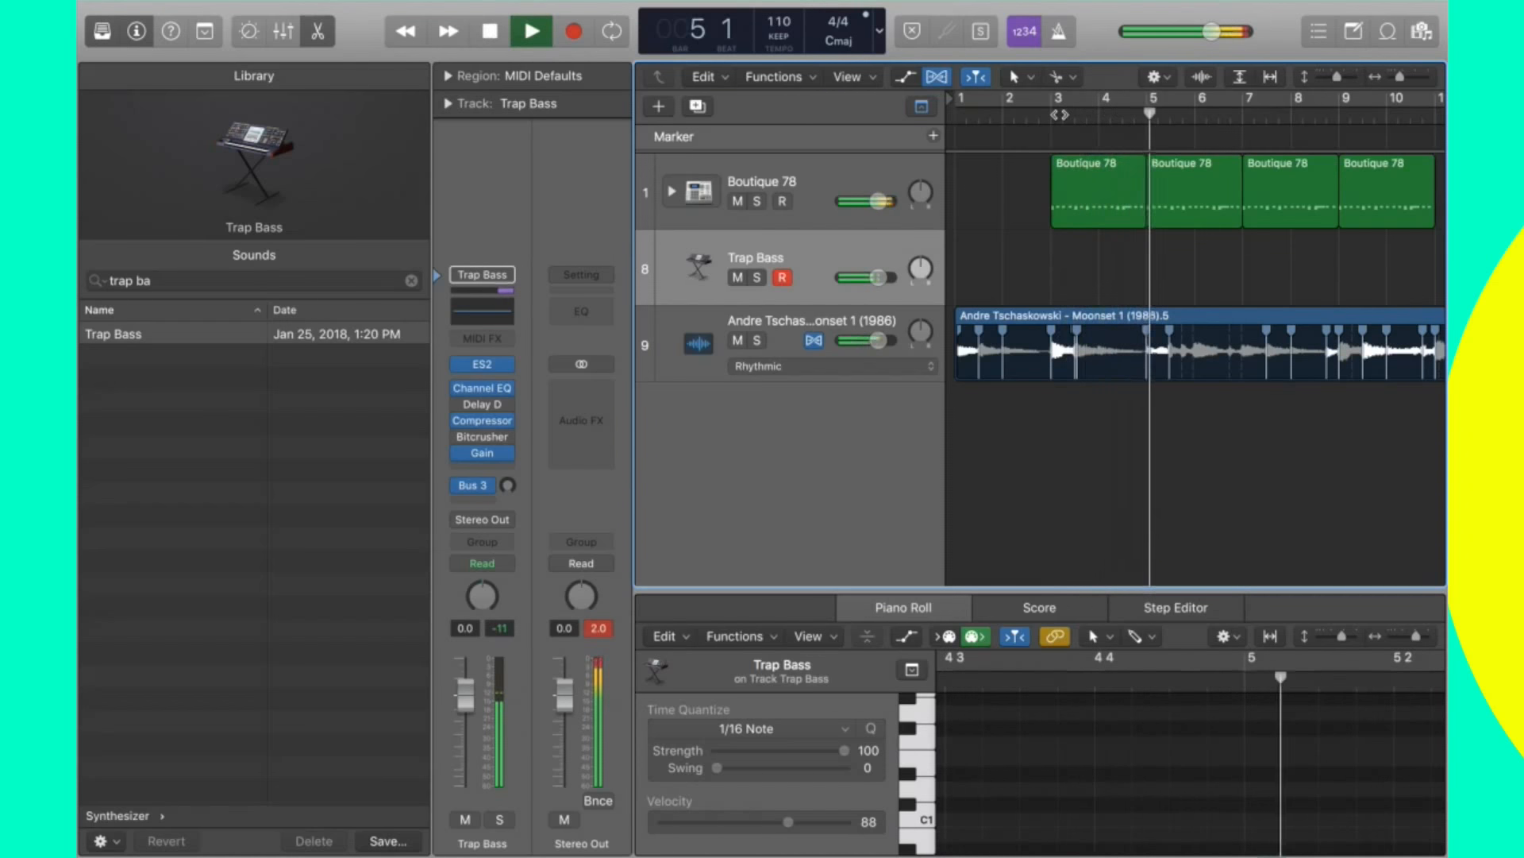
key("space")
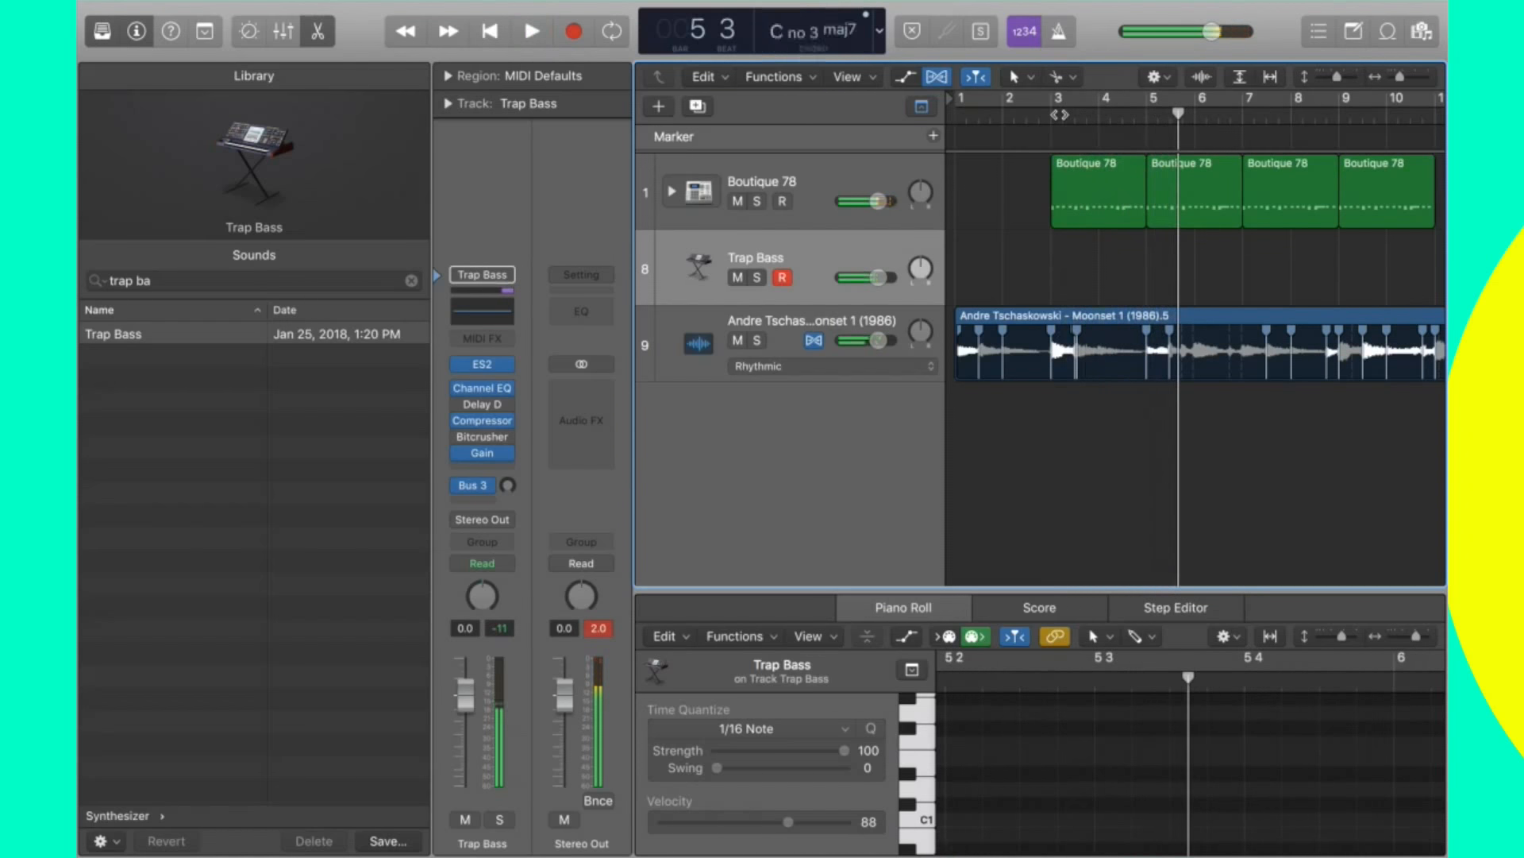
Record a new Trap Bass line from bar 3 up to the start of bar 8.
left_click(1059, 113)
key("r")
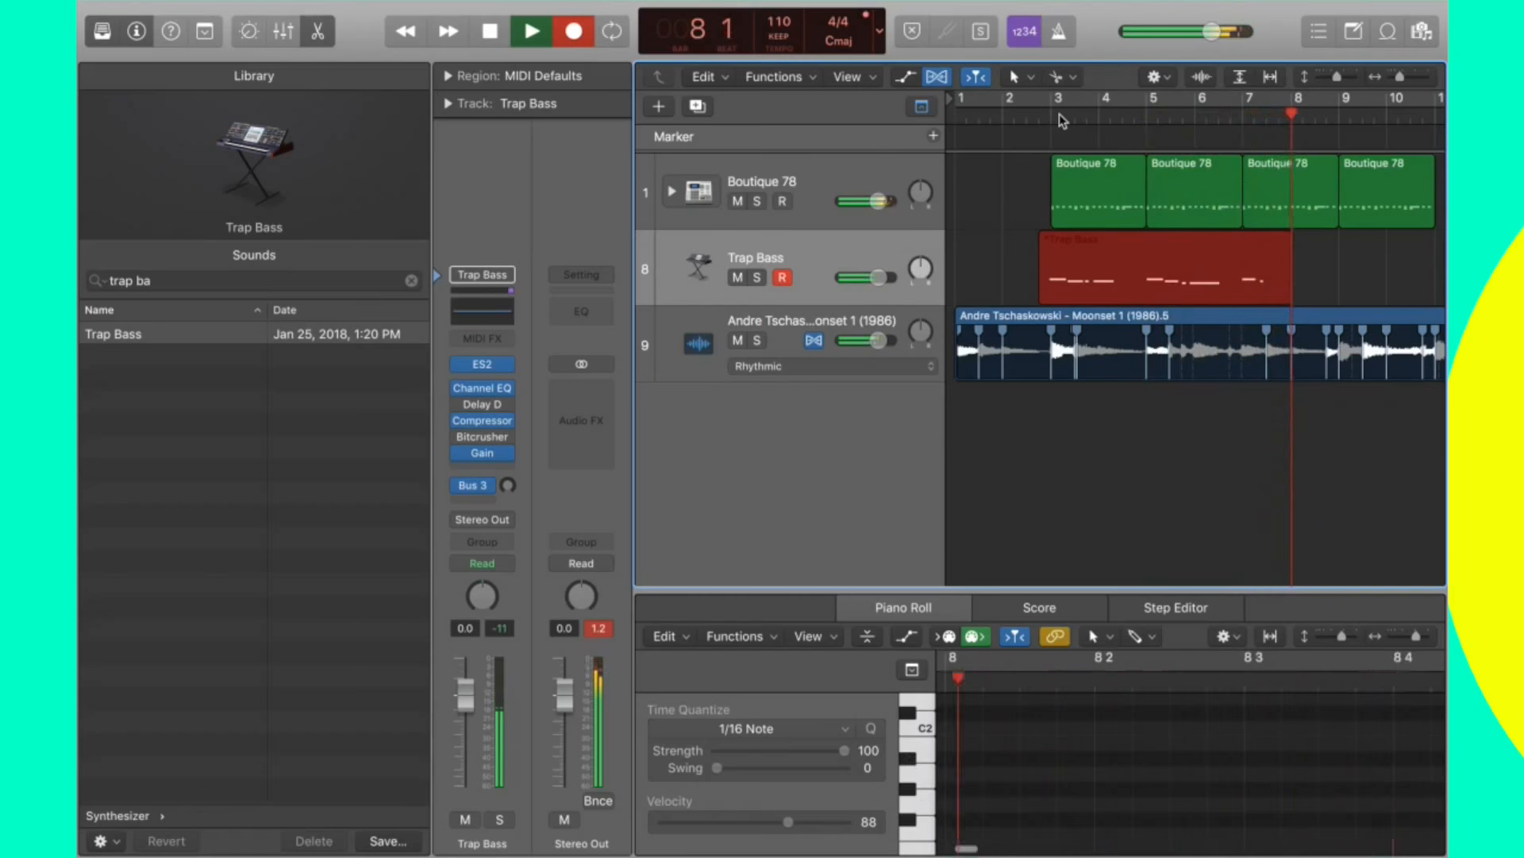
key("space")
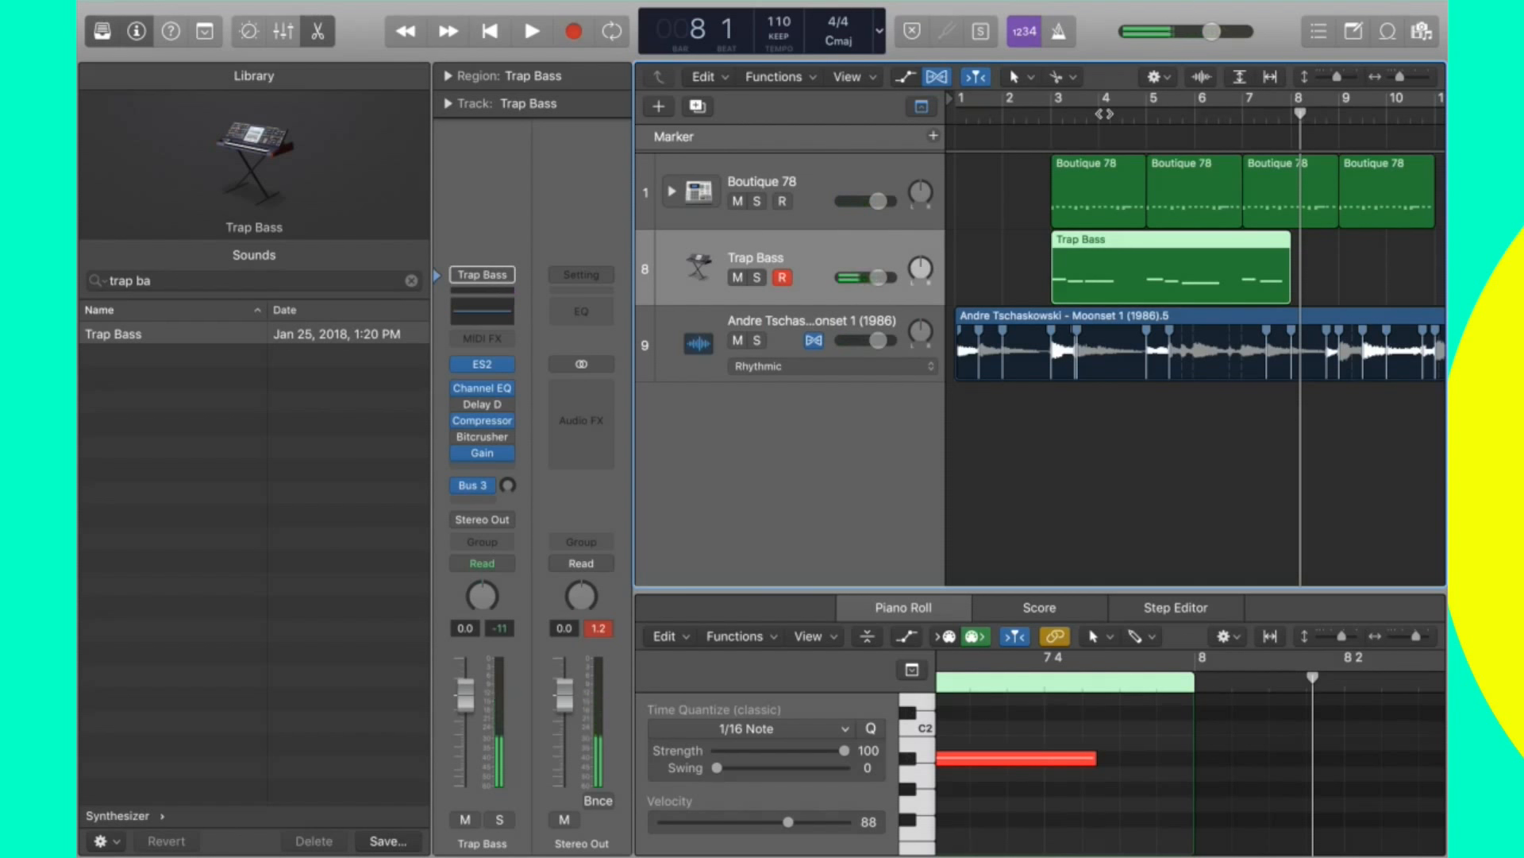
left_click(1334, 249)
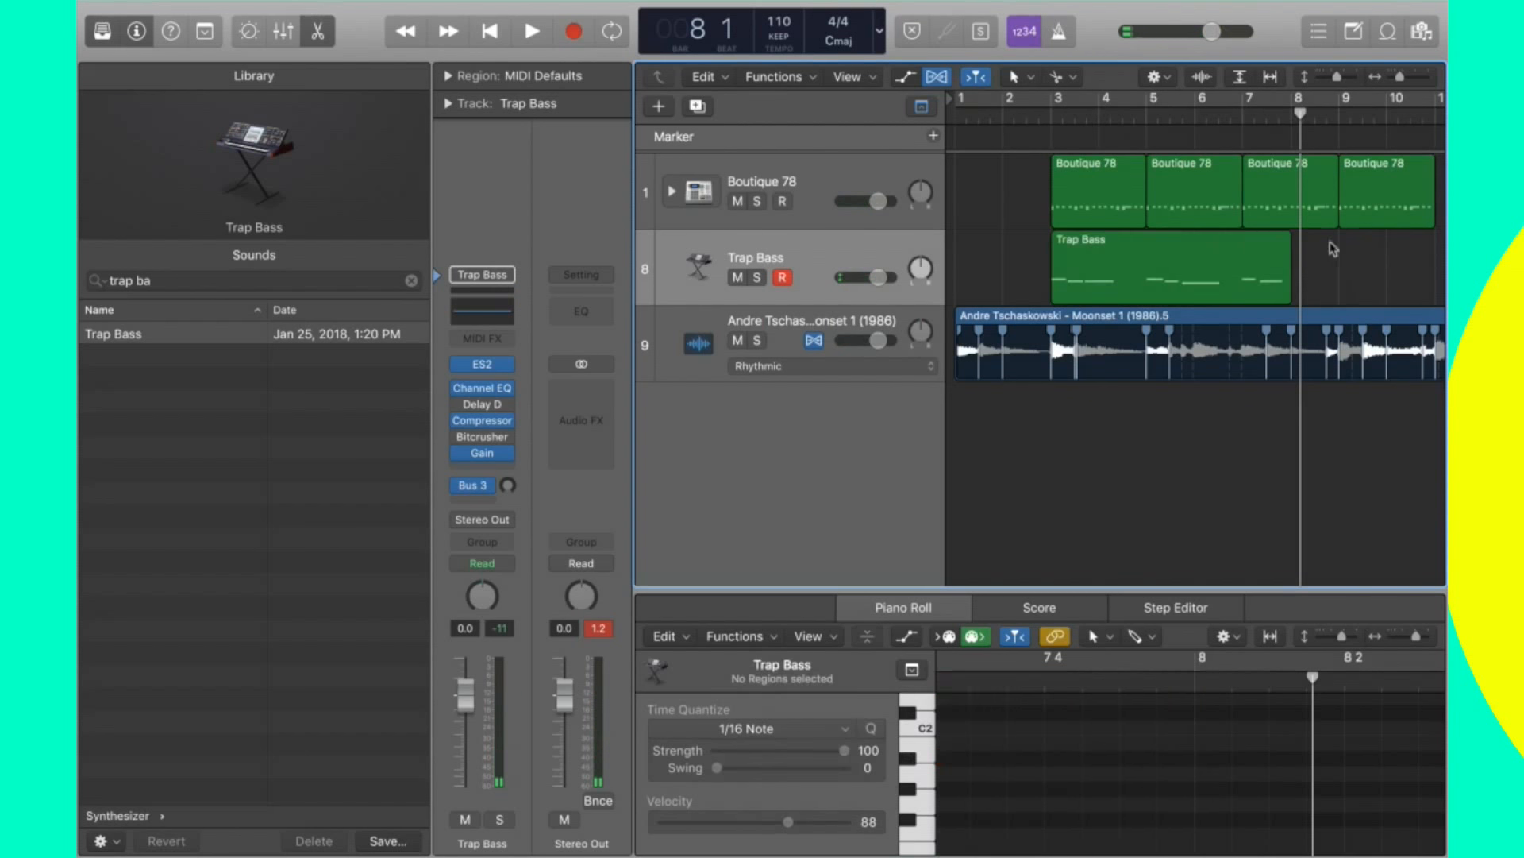
Split the Trap Bass region at bar 7 and delete the excess pieces beyond it.
left_click(1254, 253)
key("Return")
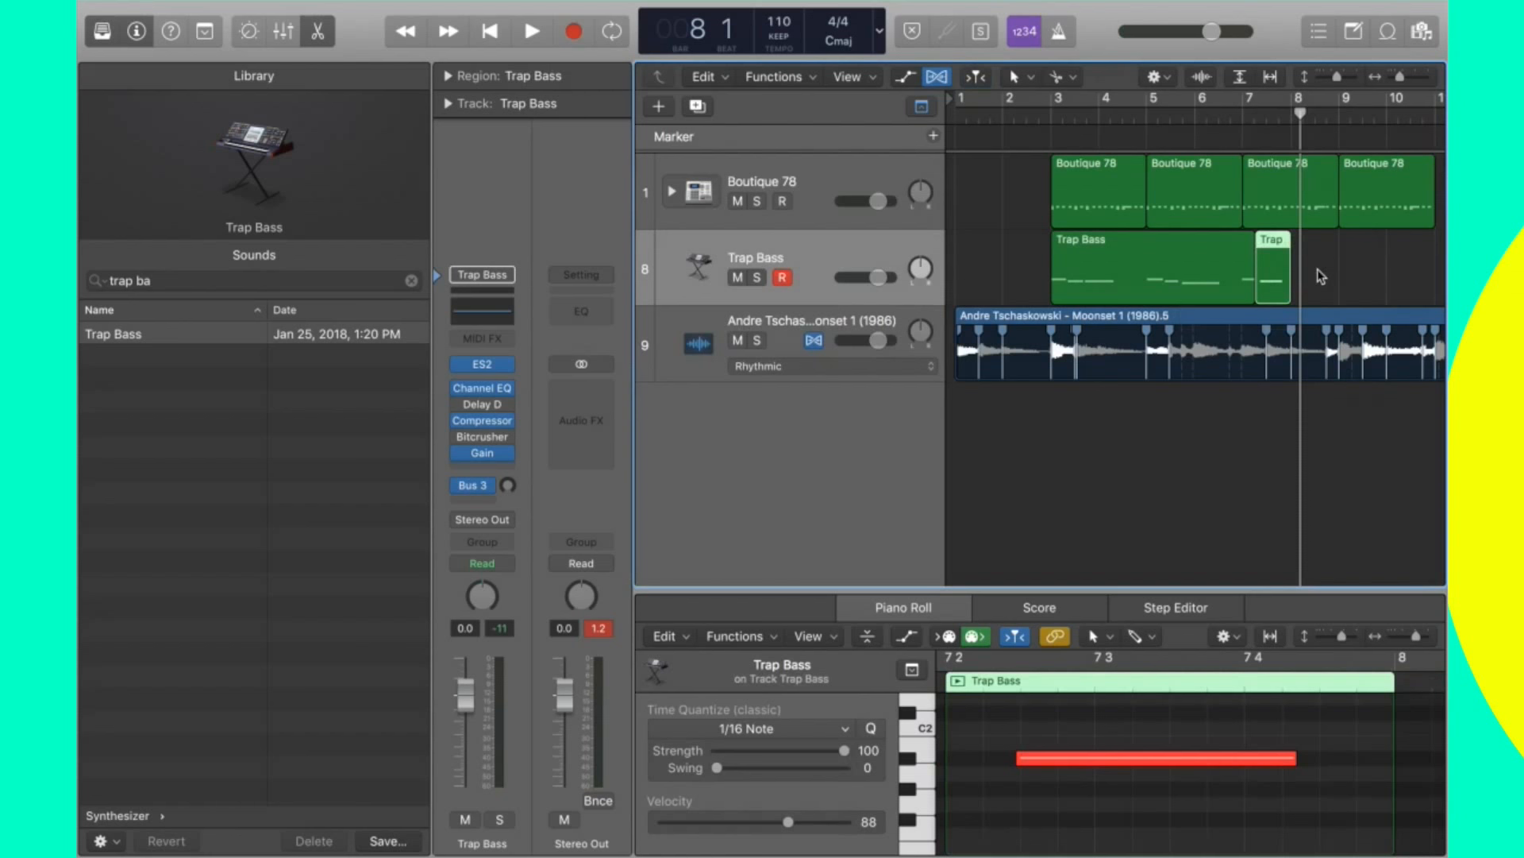
left_click(1249, 262)
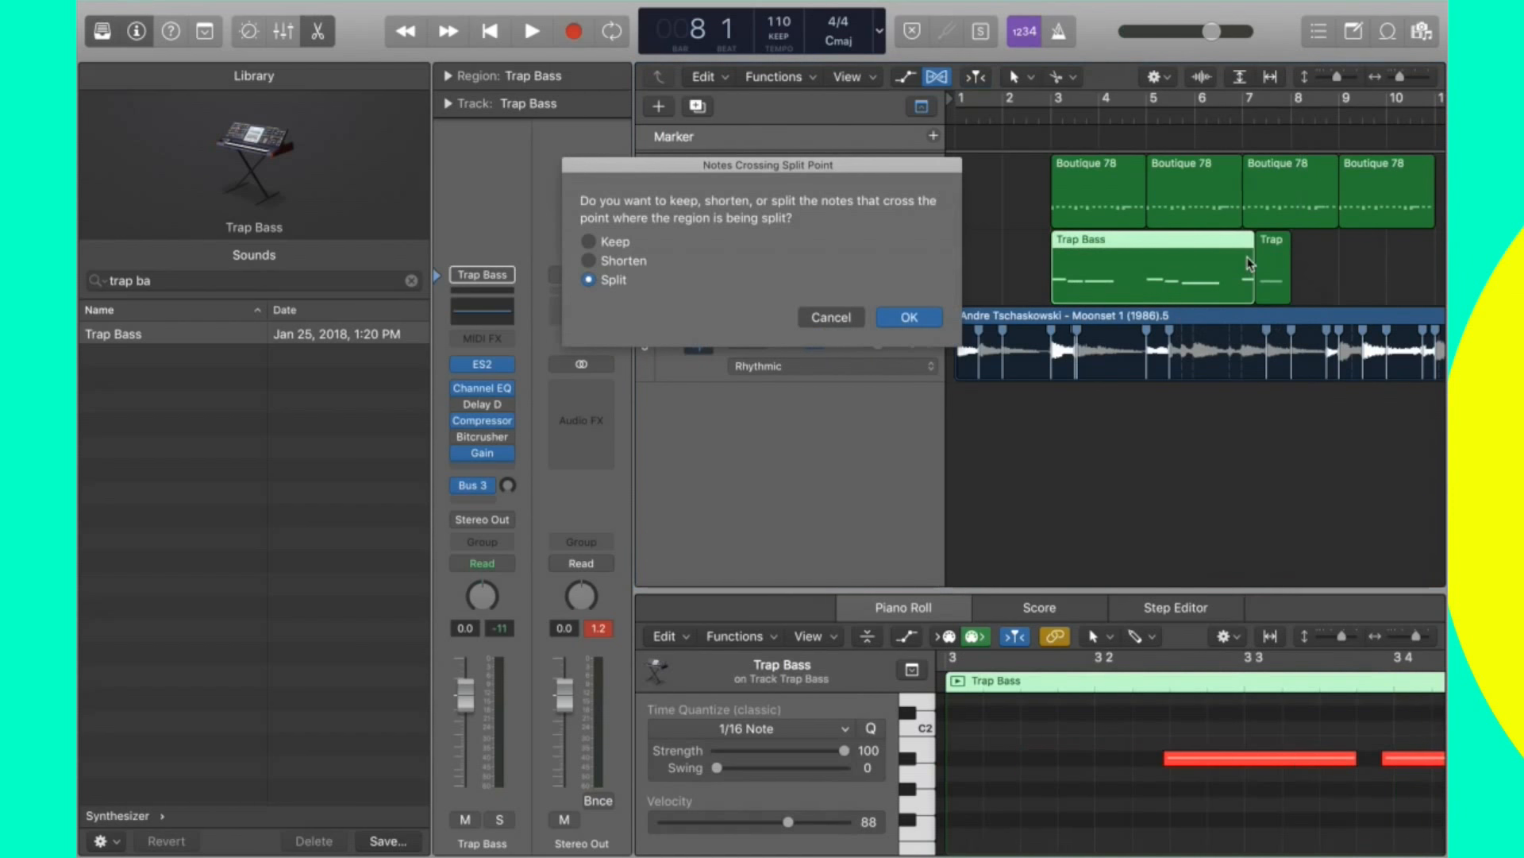
key("Return")
left_click_drag(1314, 272, 1251, 270)
key("Delete")
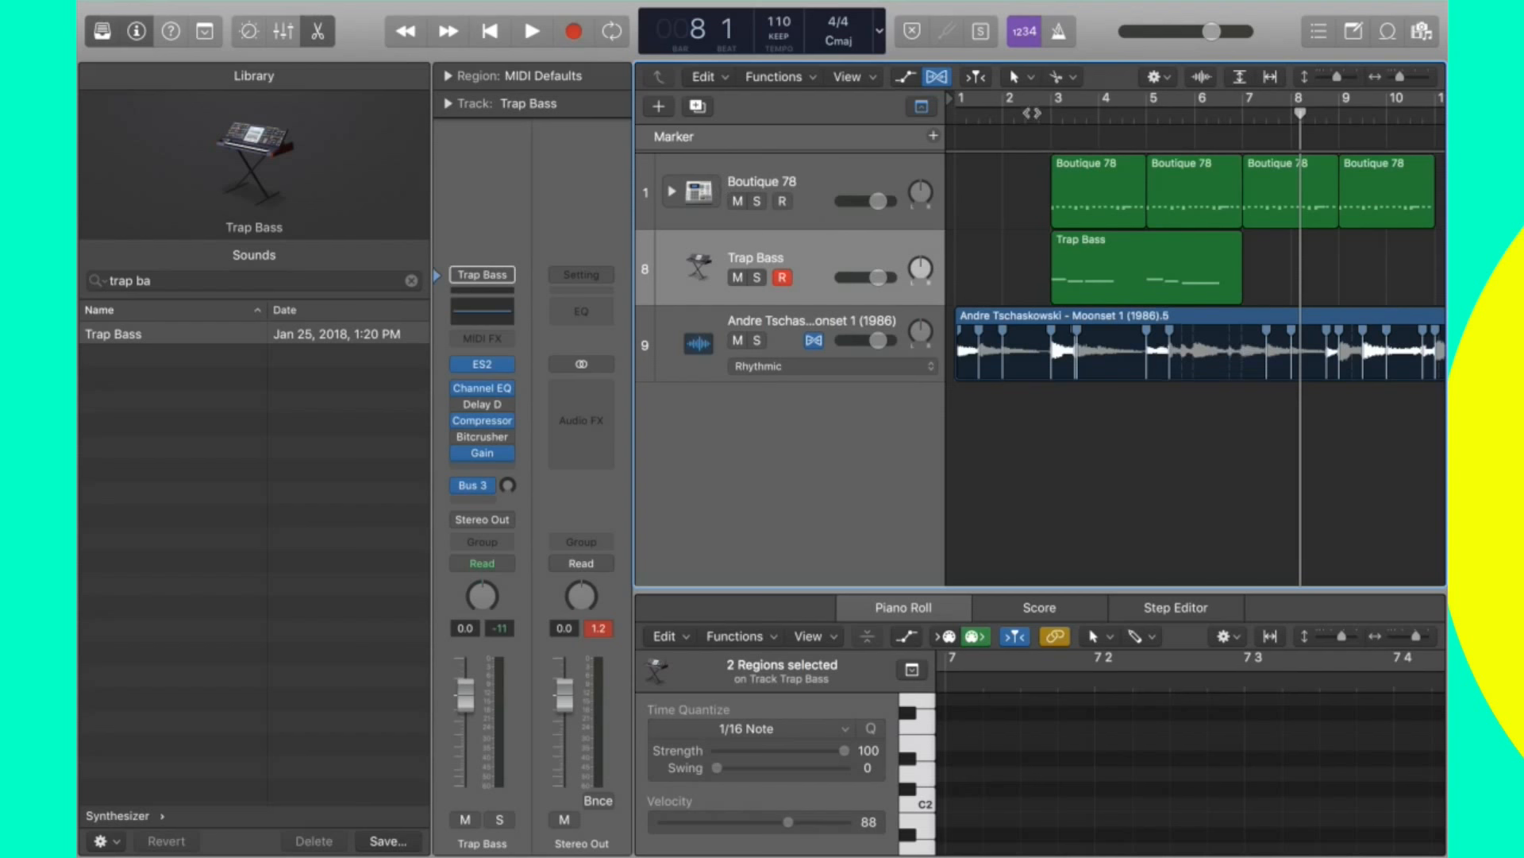
Quantize all six notes in the Trap Bass region to 1/16 notes and play the arrangement from bar 2 beat 4.
left_click(1028, 112)
left_click(1039, 113)
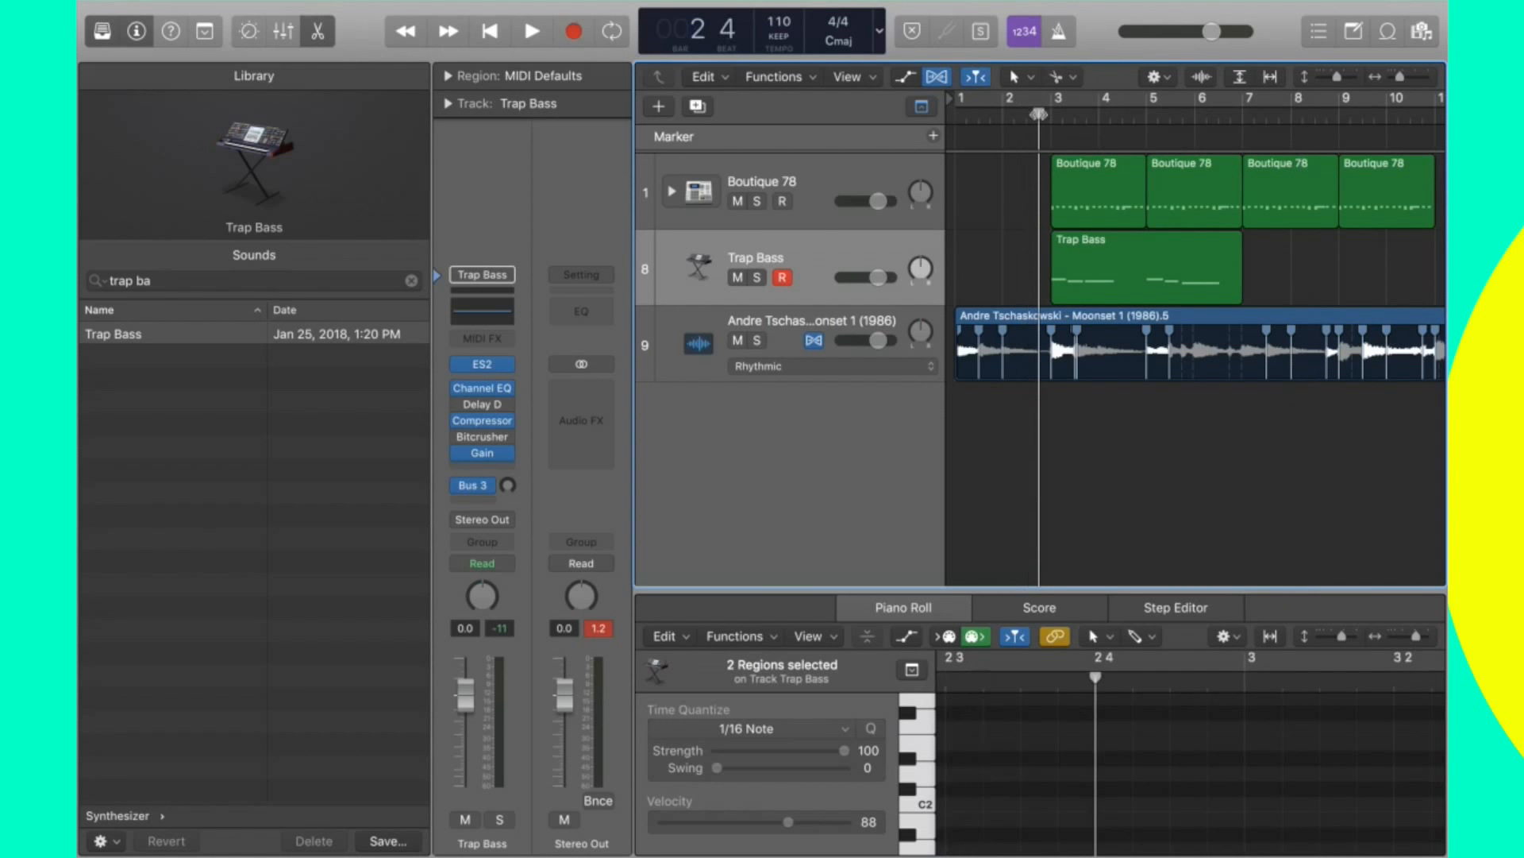
left_click(1200, 274)
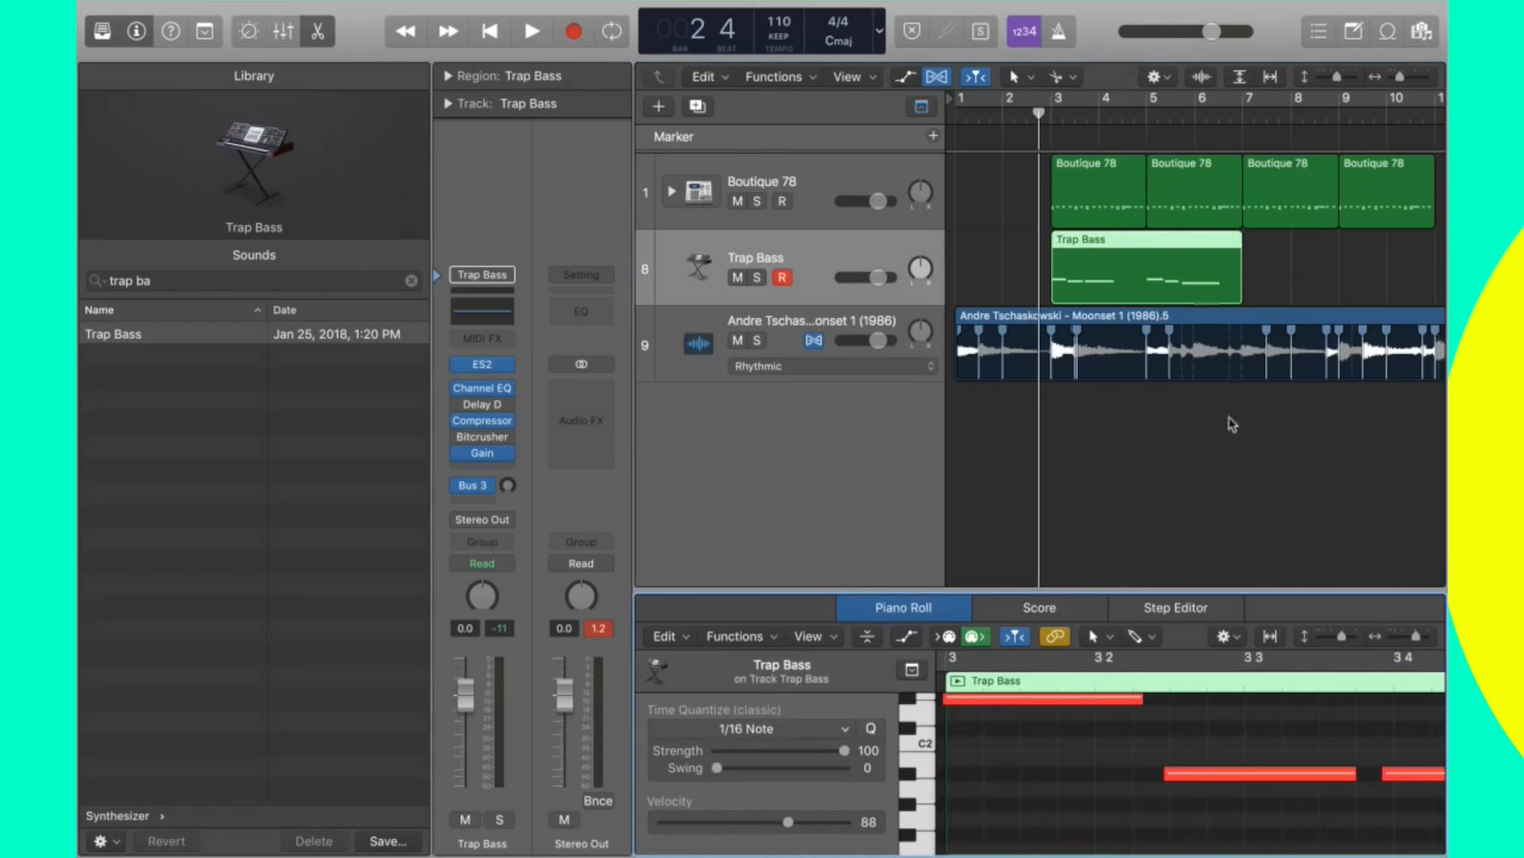
key("super+Left")
key("super+Left")
left_click_drag(1250, 820, 910, 670)
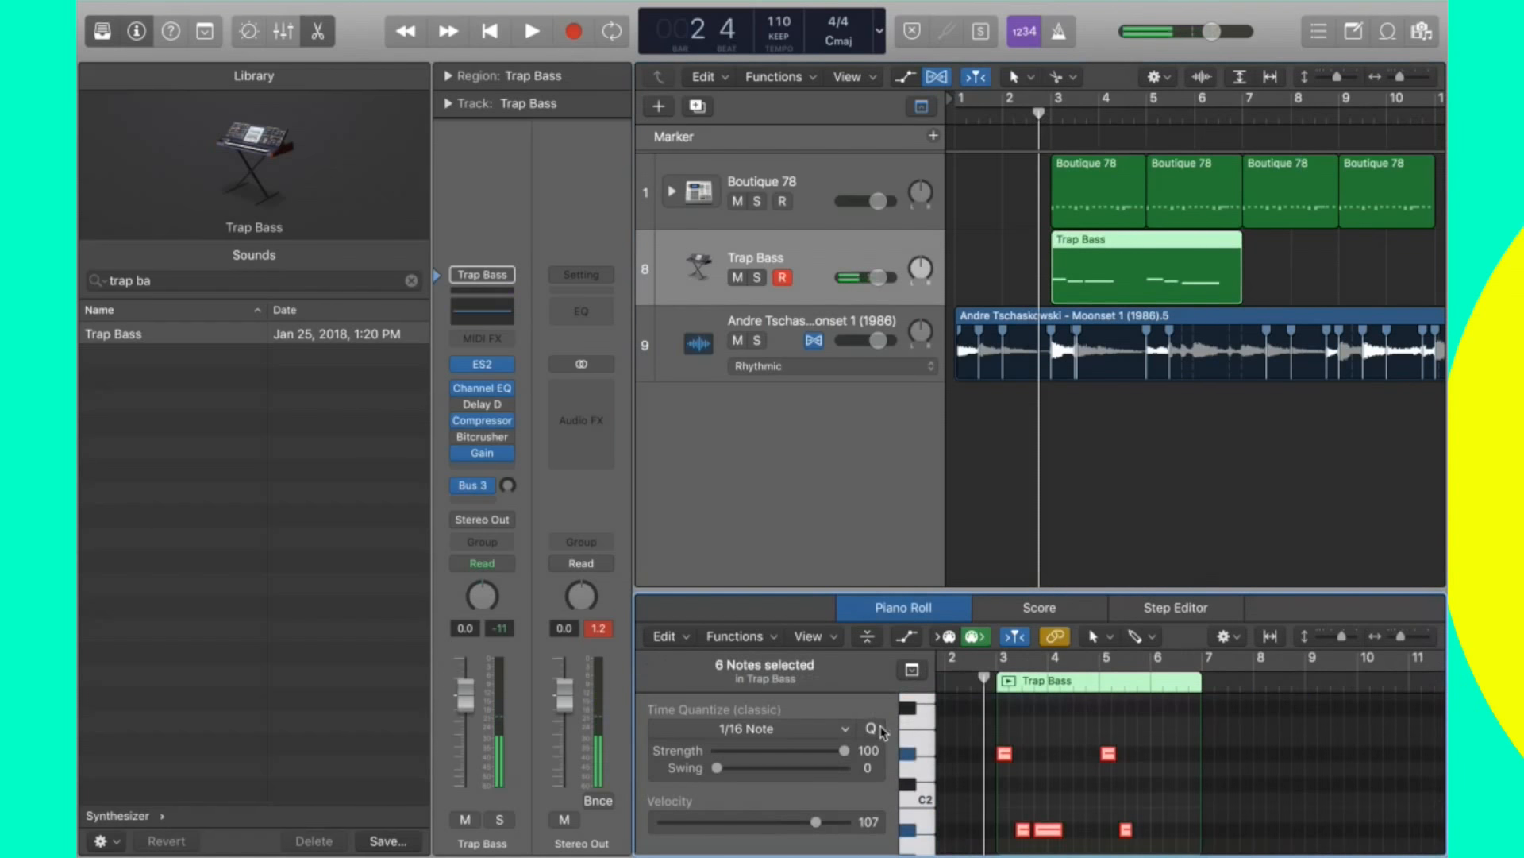
key("space")
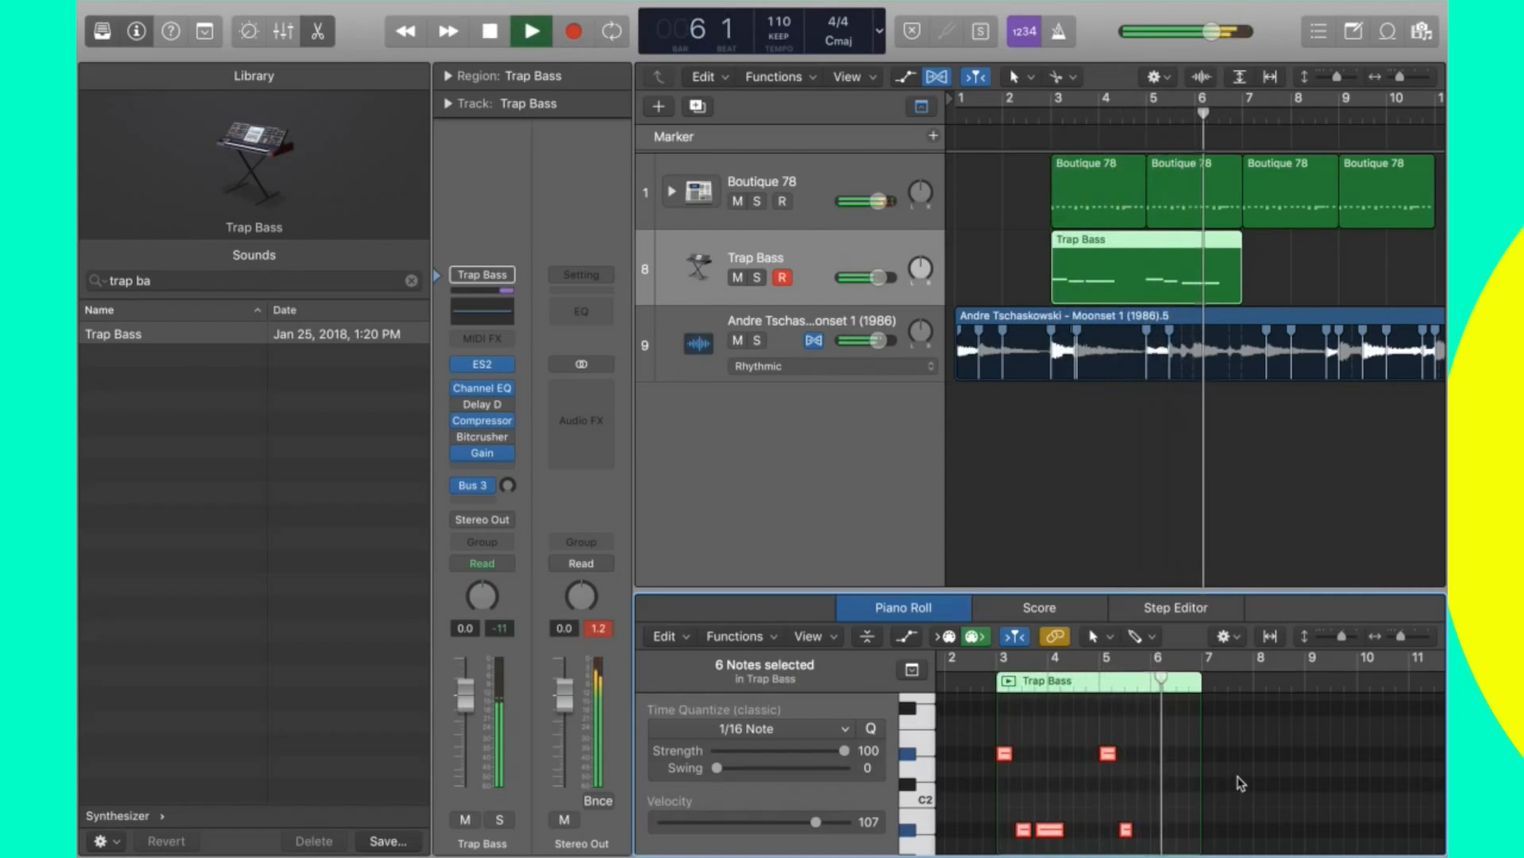
key("space")
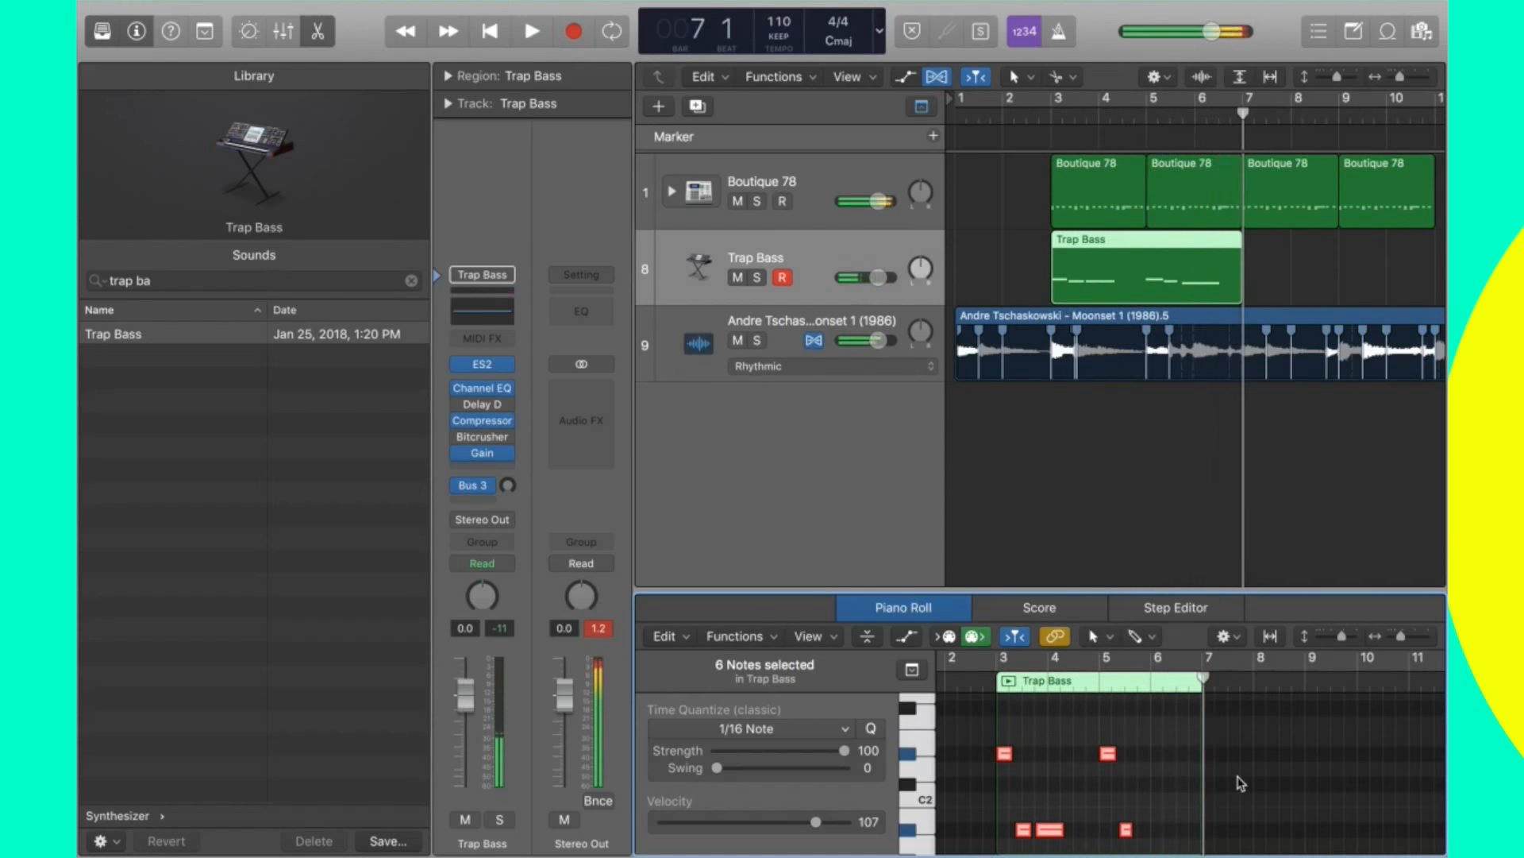
Copy the Trap Bass region to start at bar 7, directly after the original.
left_click(1322, 261)
left_click(1216, 267)
left_click_drag(1154, 264, 1360, 260)
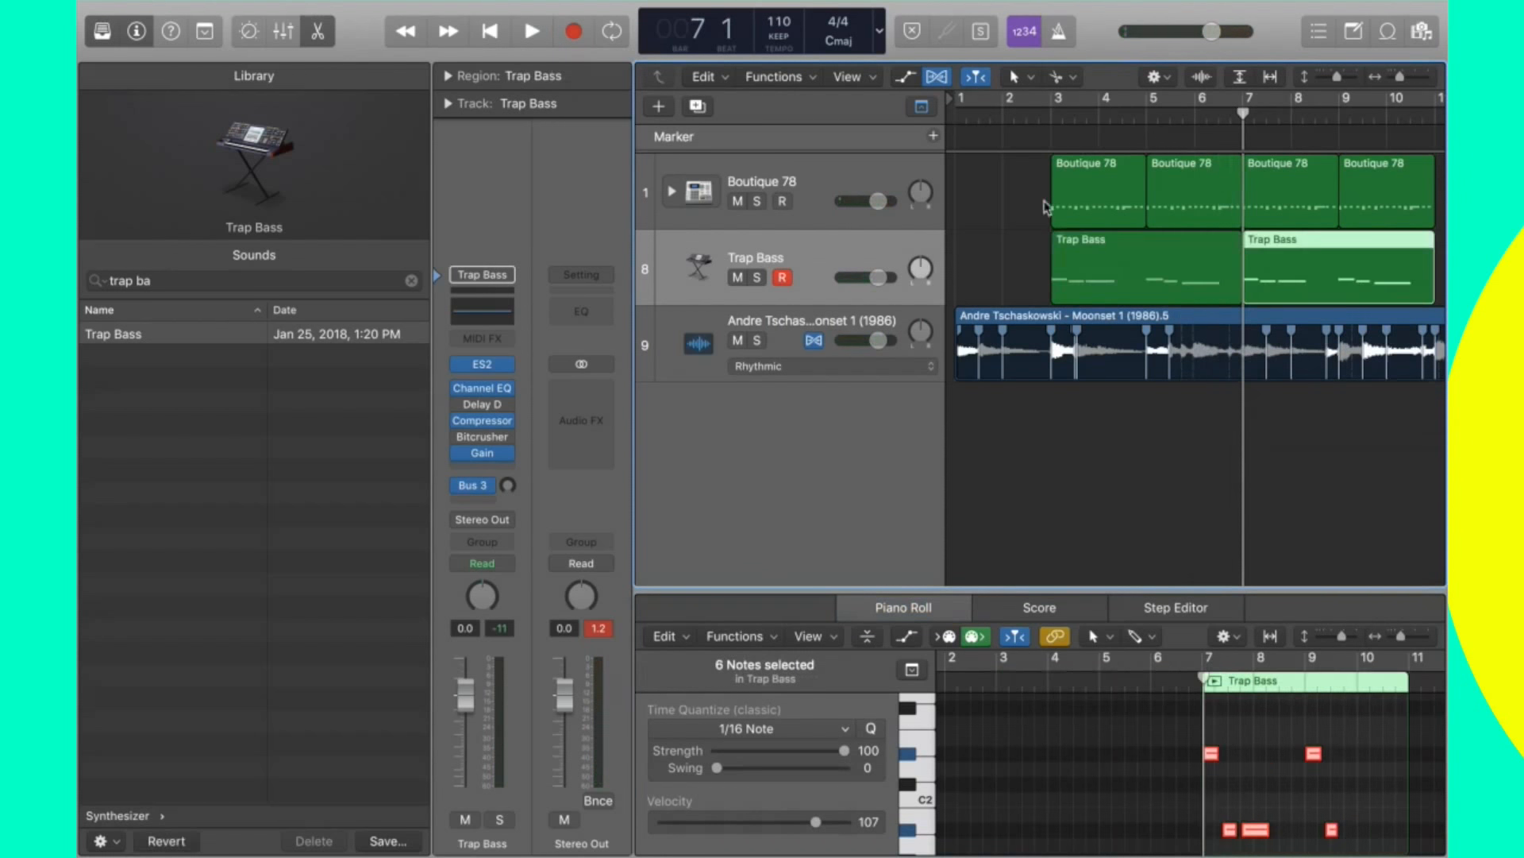
Move all Boutique 78 and Trap Bass regions together to start at bar 1 and play the arrangement from the beginning.
left_click(1029, 203)
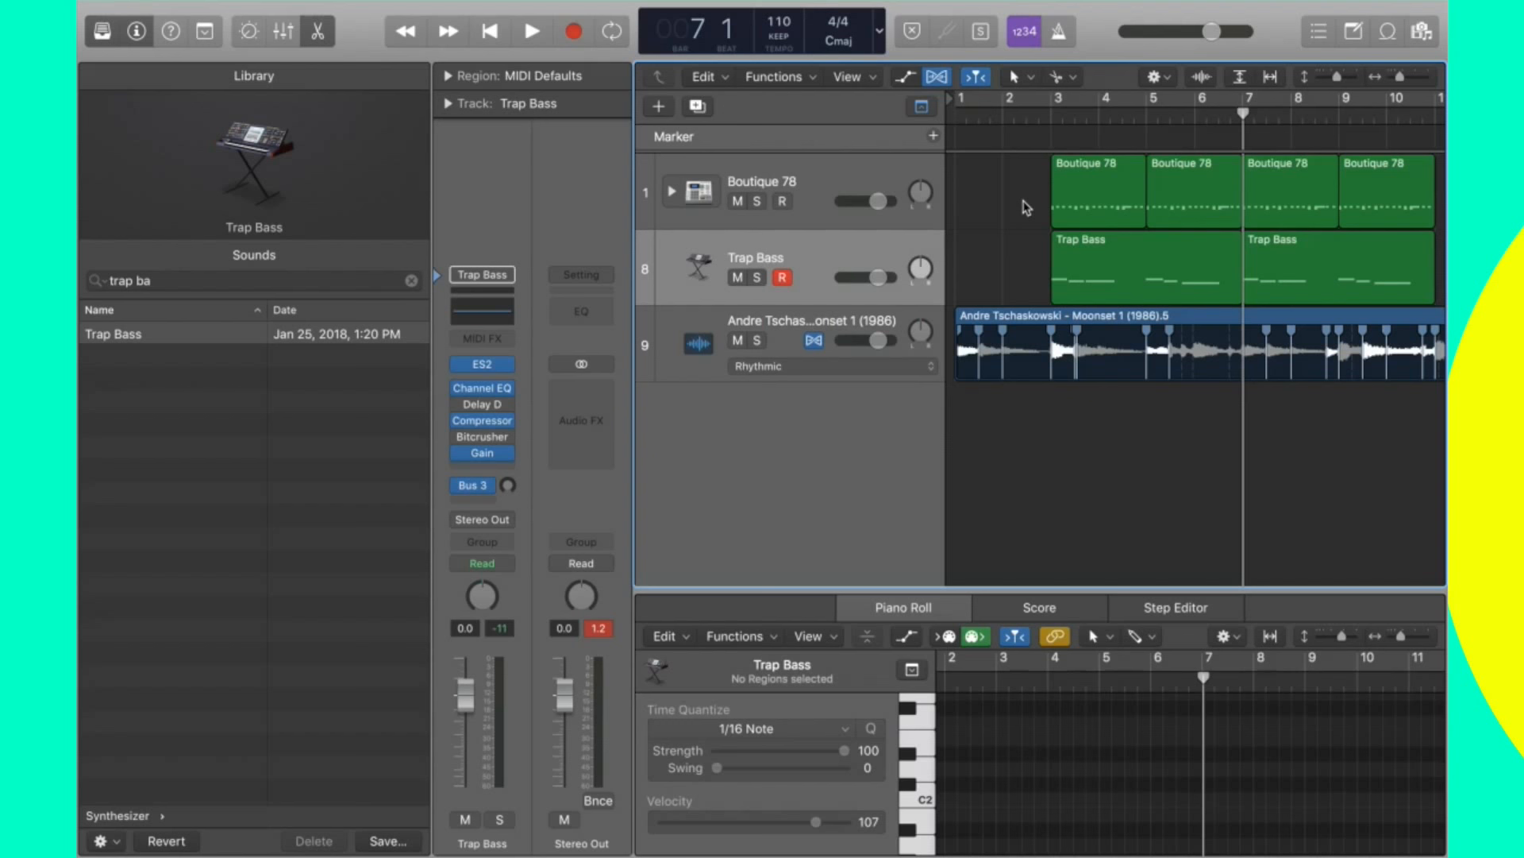
left_click_drag(997, 262, 1374, 199)
left_click_drag(1373, 199, 1277, 193)
key("Return")
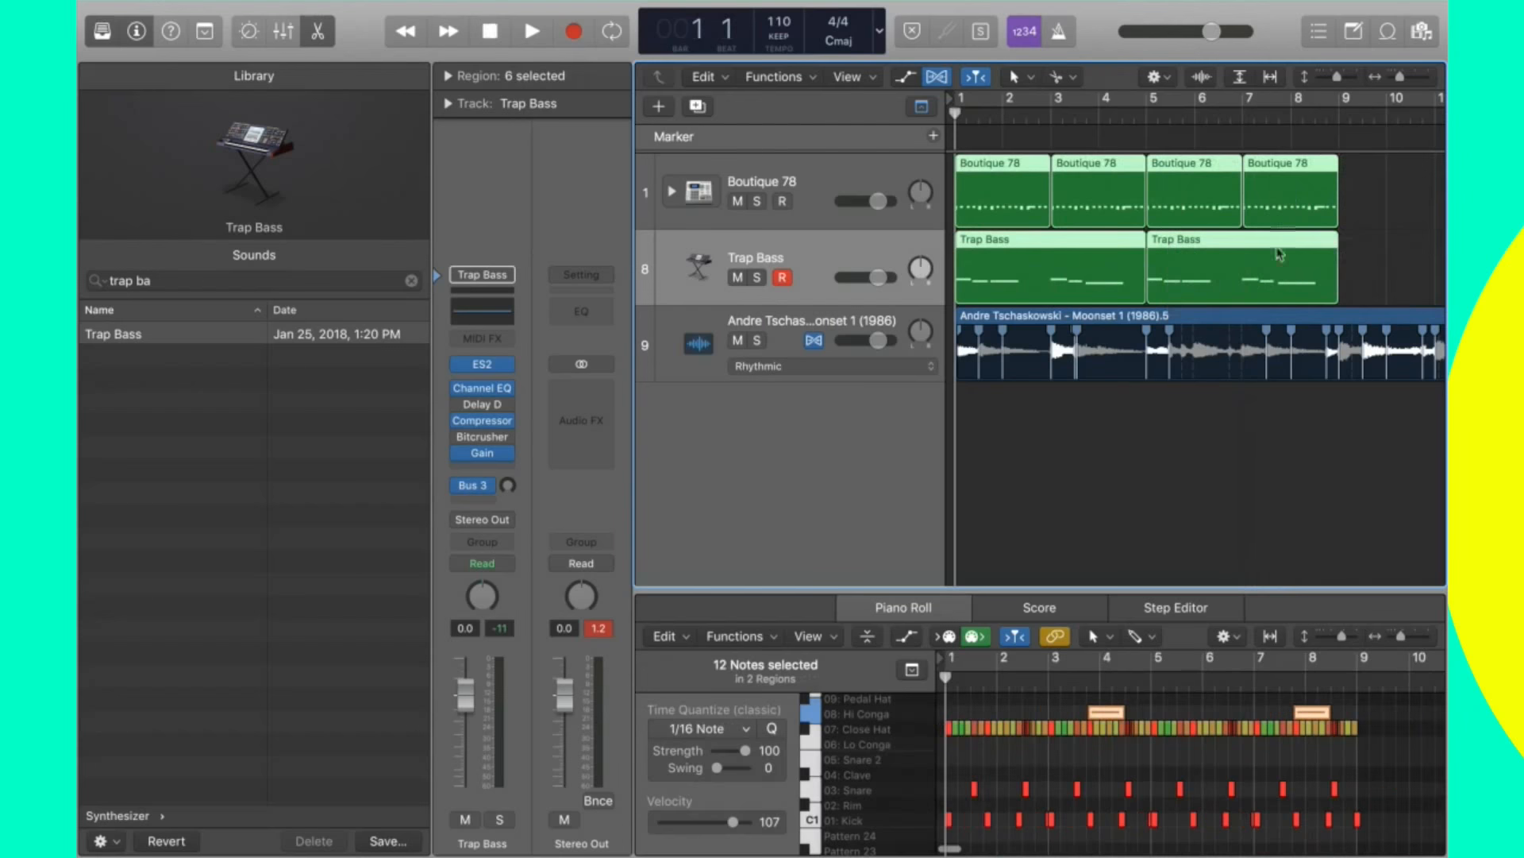
left_click(1215, 502)
key("space")
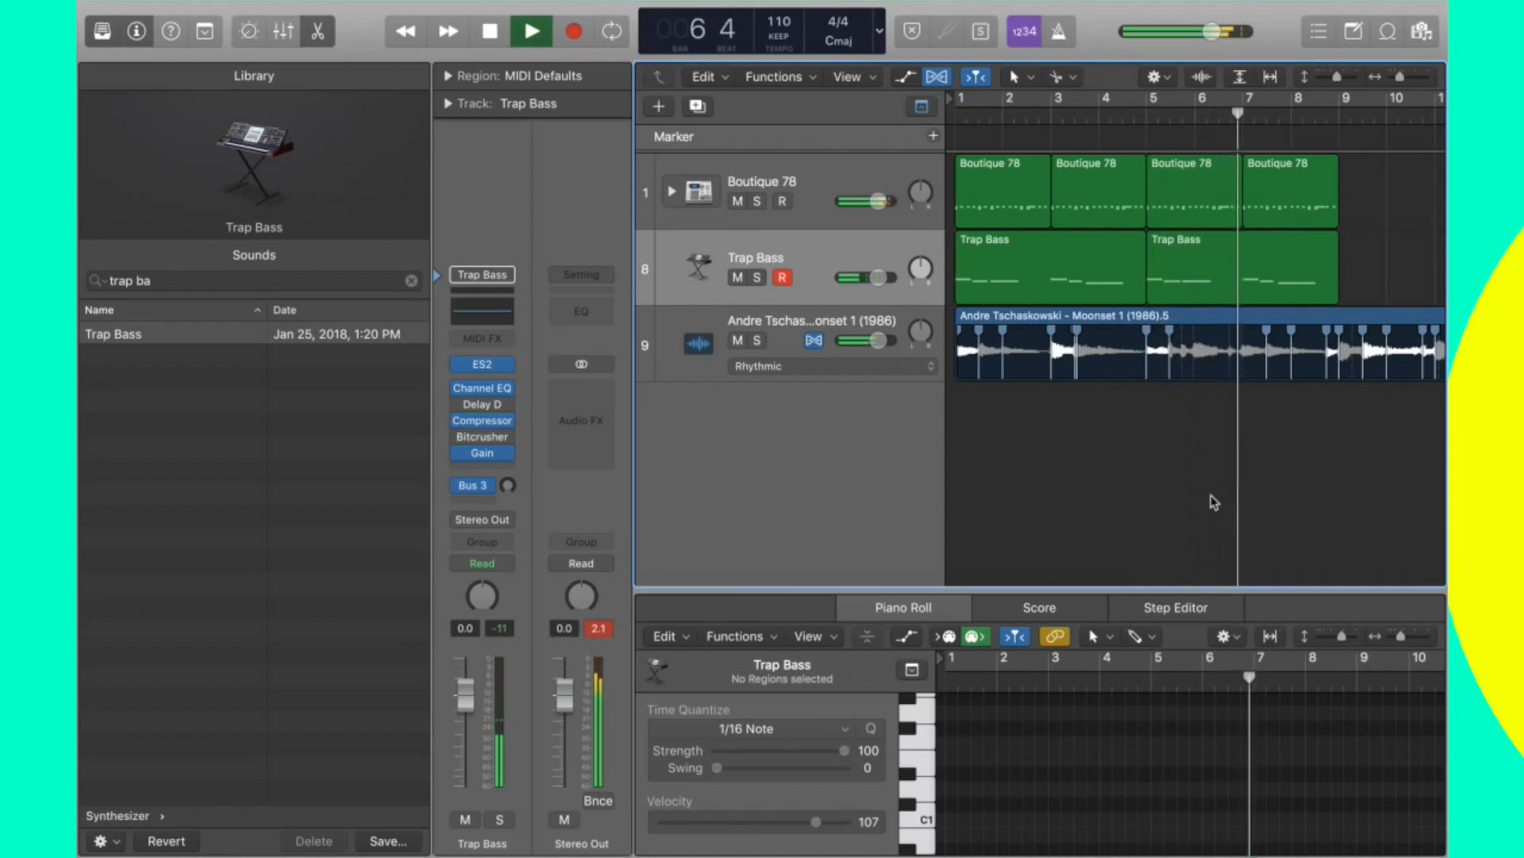
Move all Boutique 78 and Trap Bass regions to start at bar 9, listen from there and stop playback.
left_click_drag(1372, 279, 1378, 184)
left_click(1381, 429)
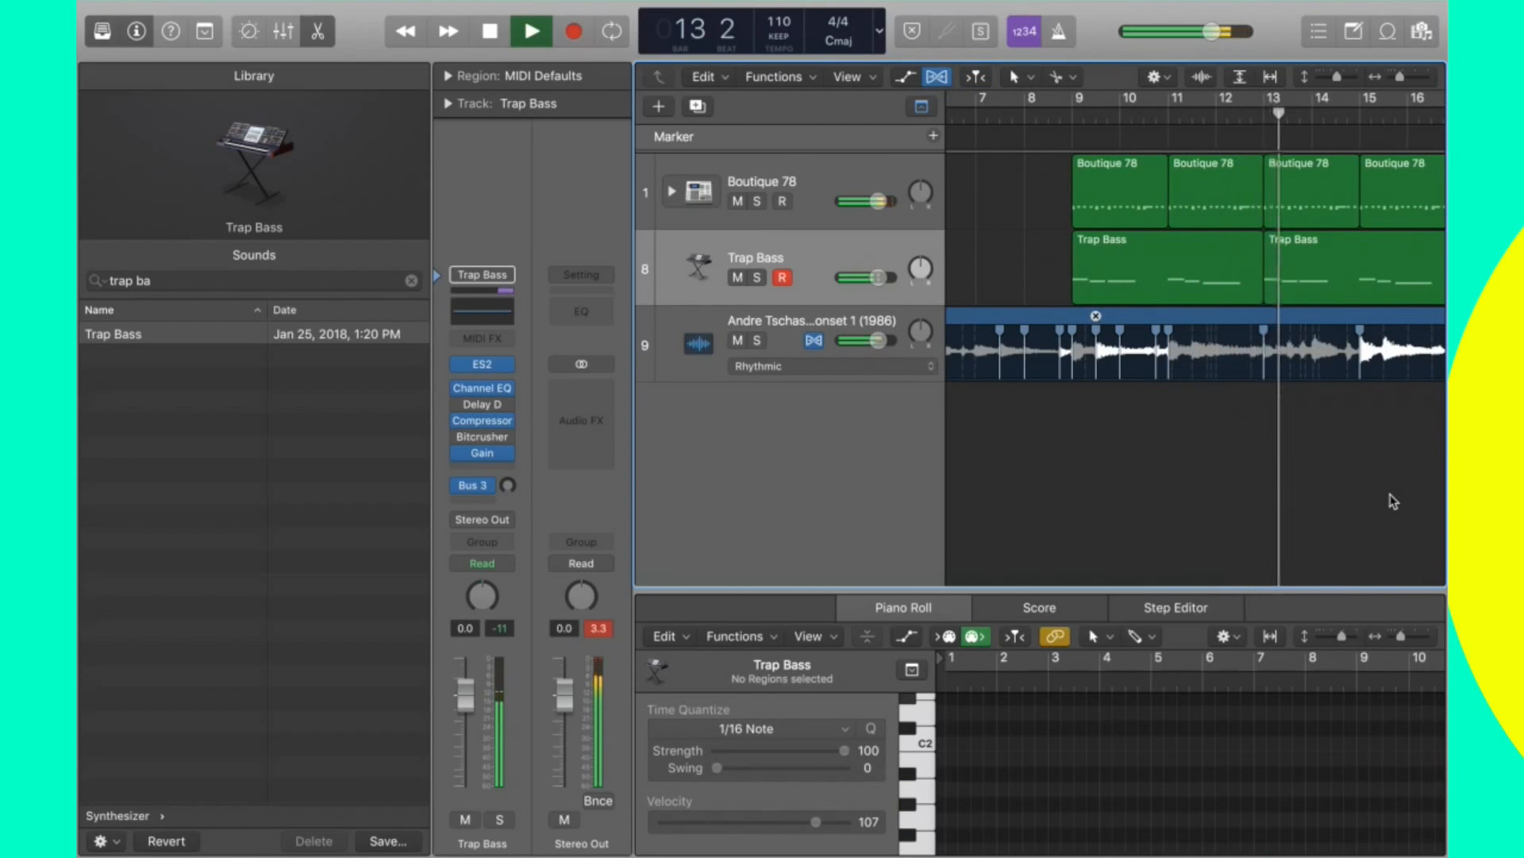
key("space")
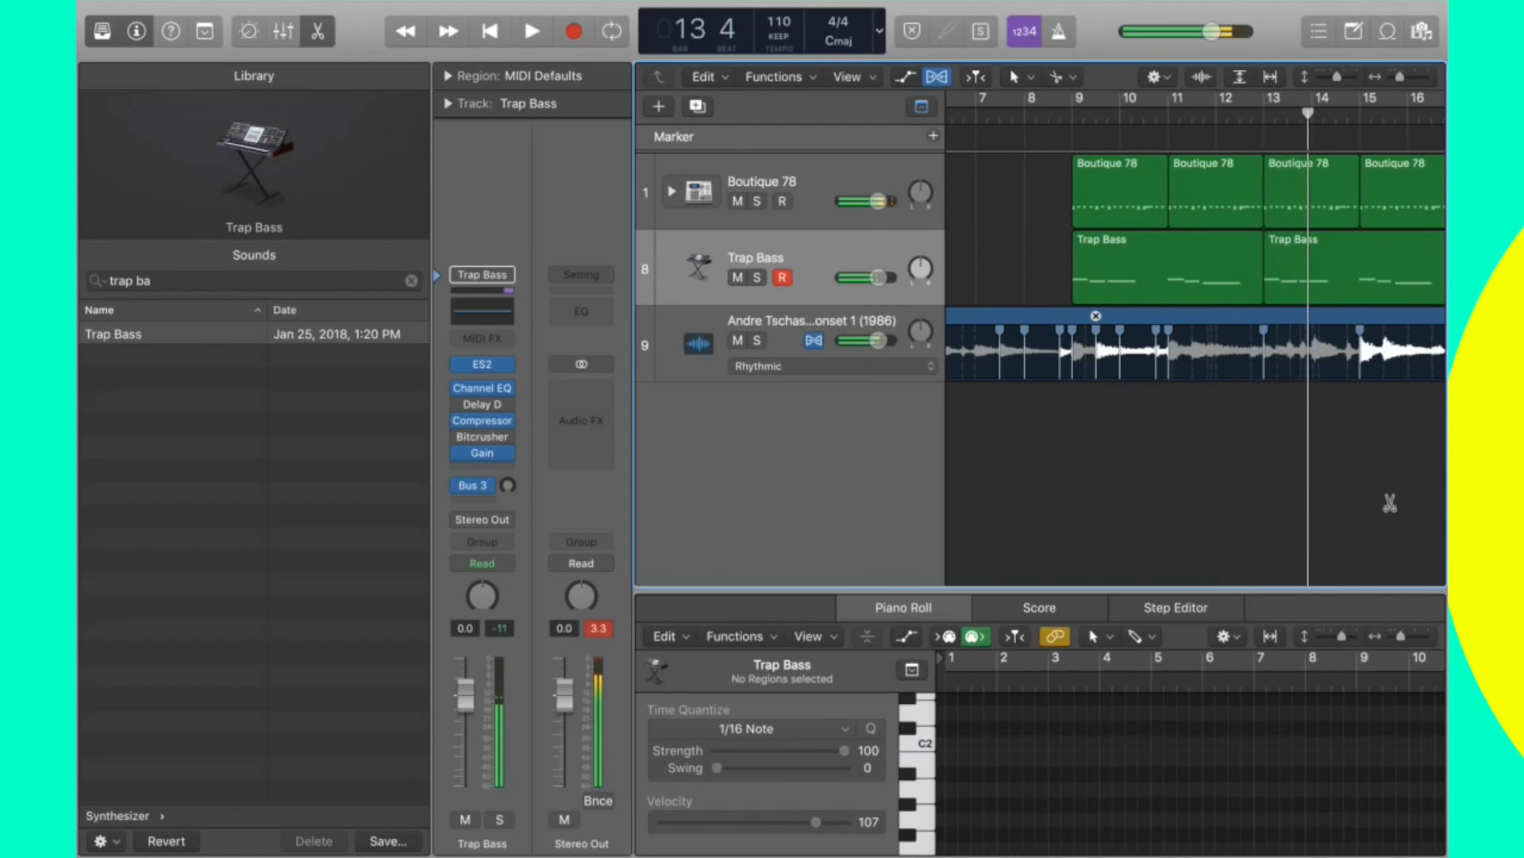